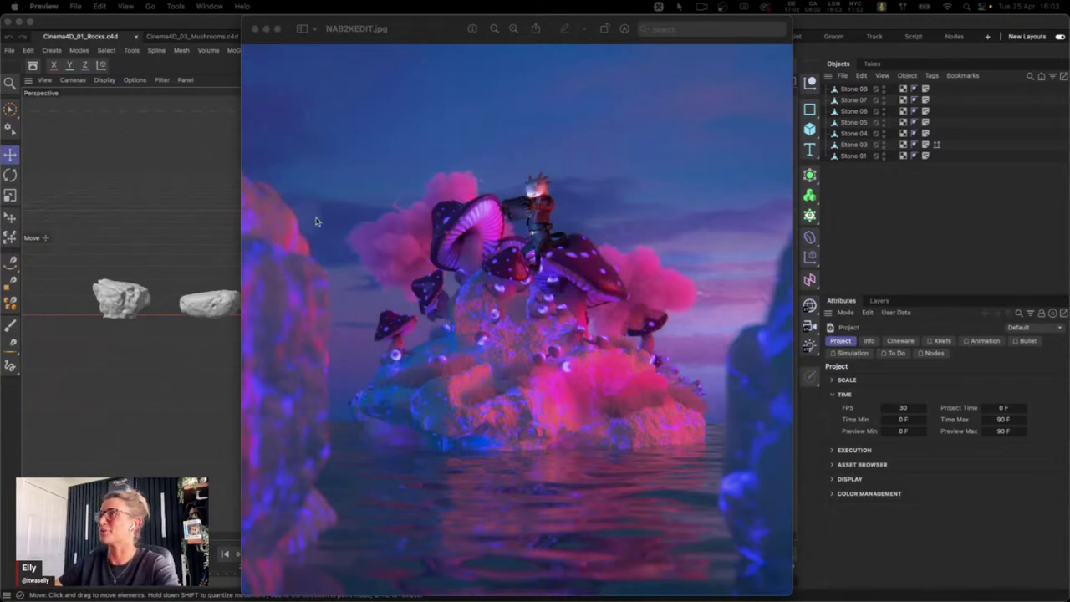
Minimize the reference image and search the asset library for "stone" models
left_click(267, 29)
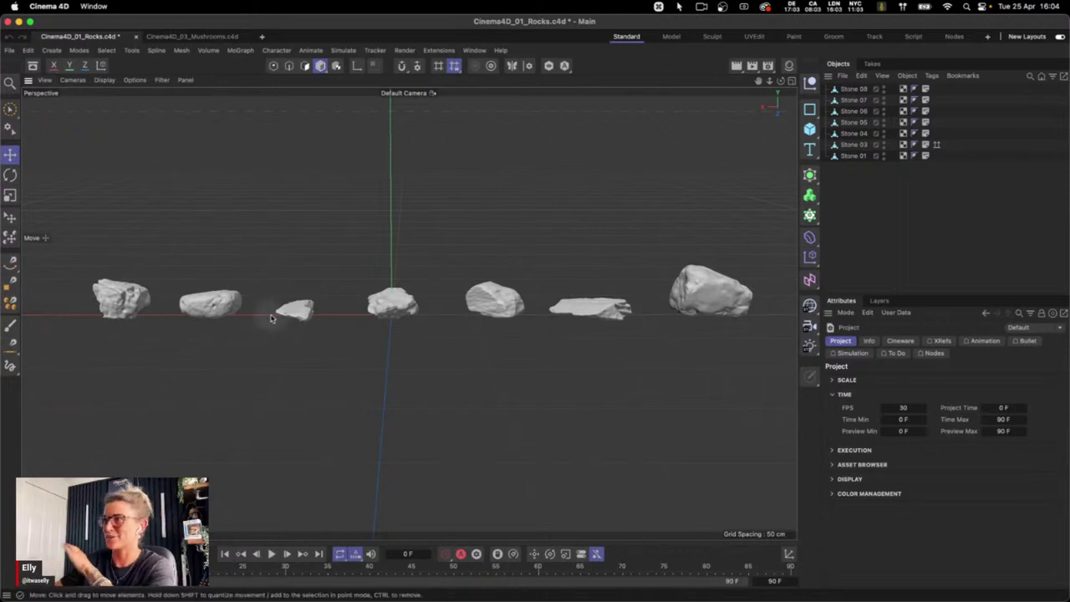
left_click(33, 65)
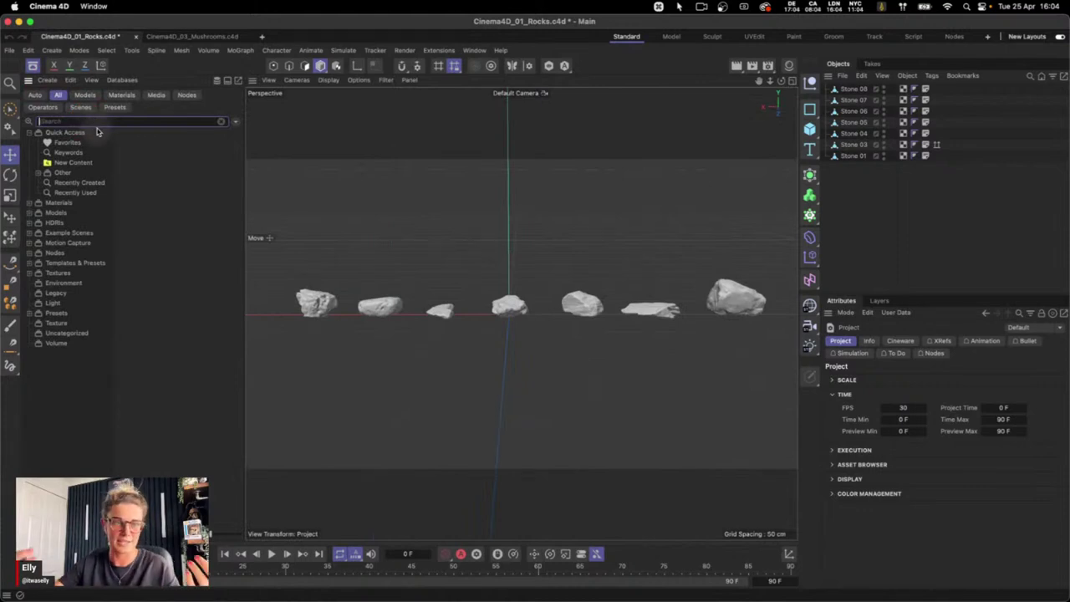
type("stone")
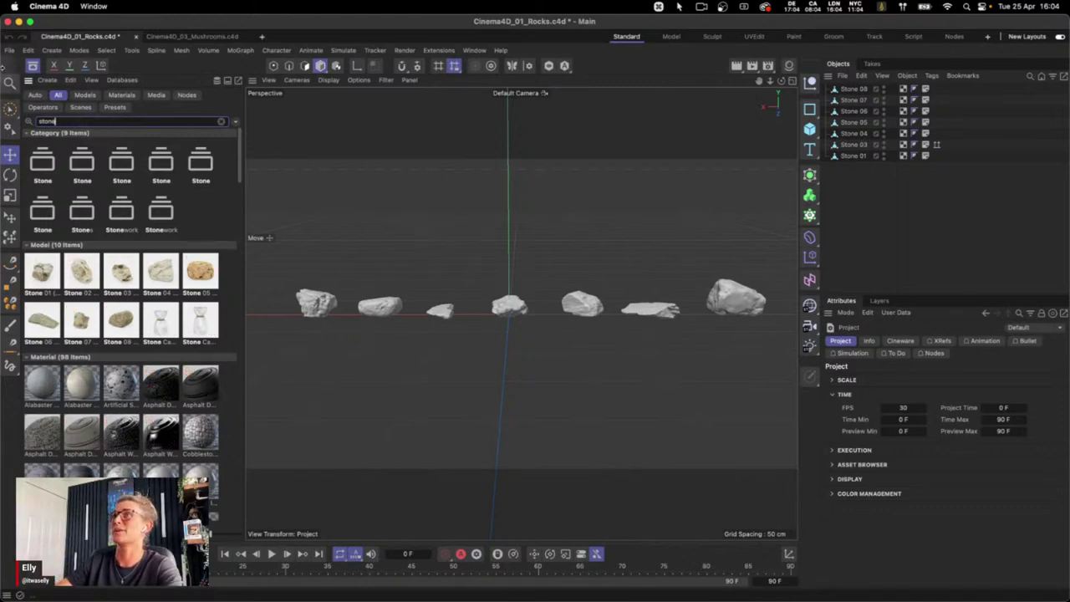
left_click(108, 107)
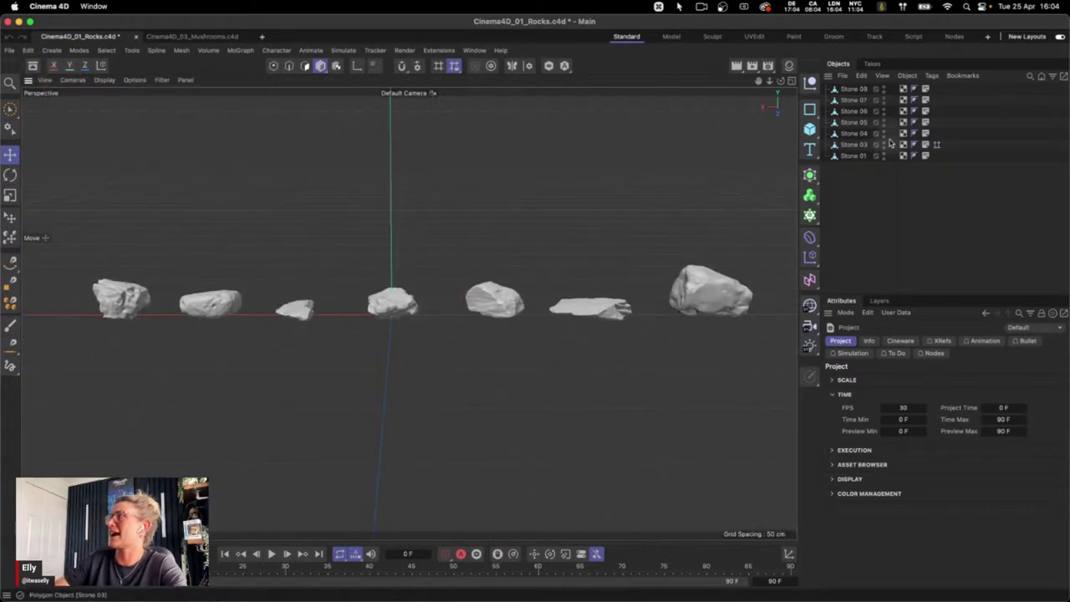
mouse_move(809, 129)
left_mouse_down()
mouse_move(858, 231)
mouse_move(851, 141)
mouse_move(604, 159)
mouse_move(581, 189)
left_mouse_up()
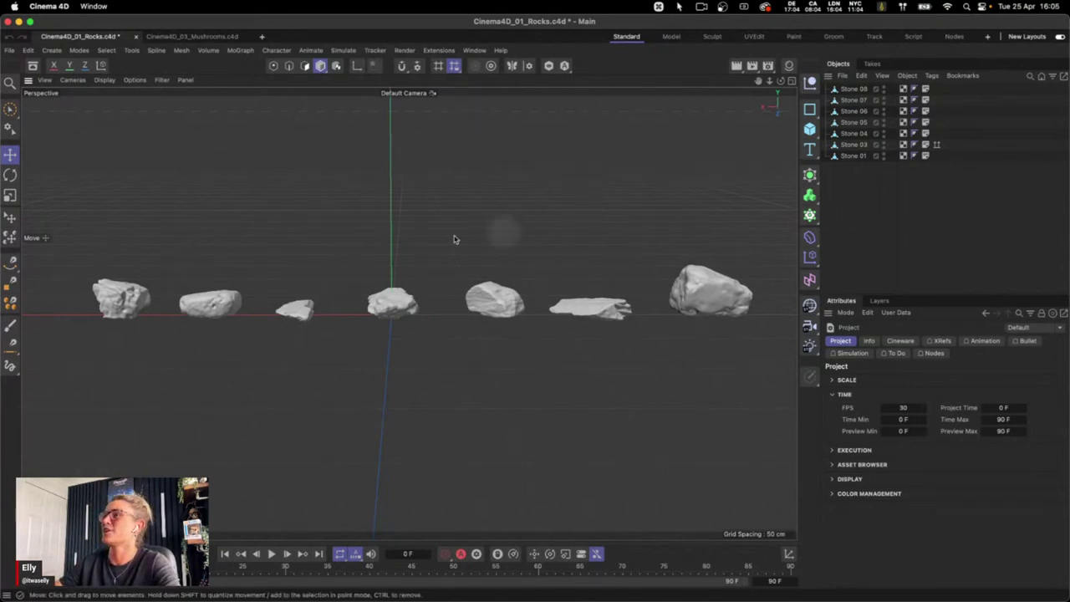
Move the small stone (Stone 07) up against the central Stone 03 and adjust its rotation
left_click(303, 314)
key("3")
left_click_drag(341, 346, 293, 322)
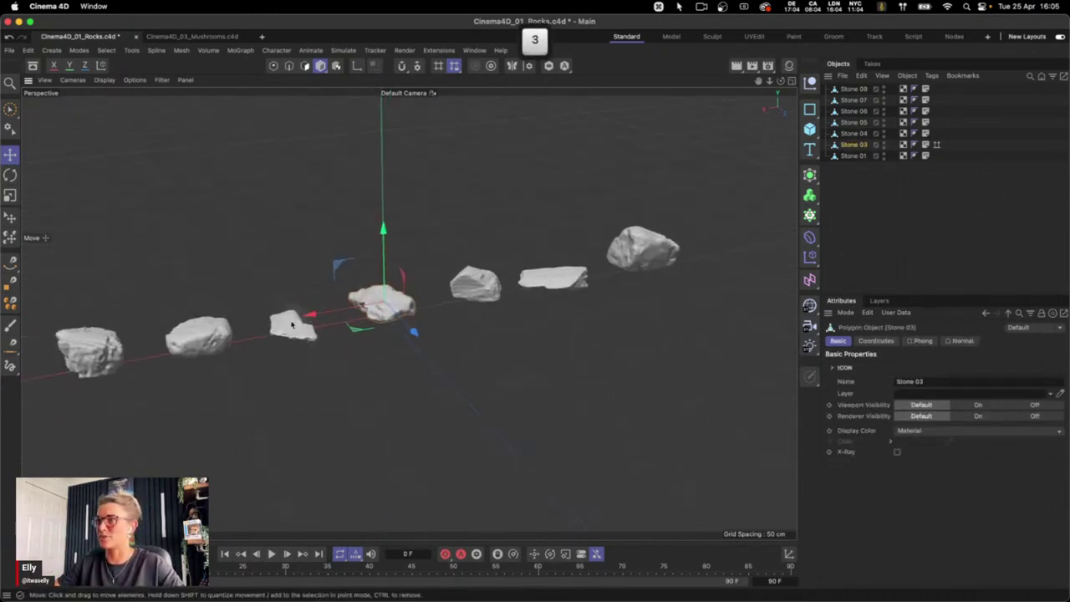
left_click(292, 322)
left_click_drag(227, 329, 331, 300)
key("r")
left_click_drag(368, 334, 367, 331)
key("e")
Move Stone 05 into the central cluster and adjust its scale and rotation so it overlaps the other stones
left_click(188, 358)
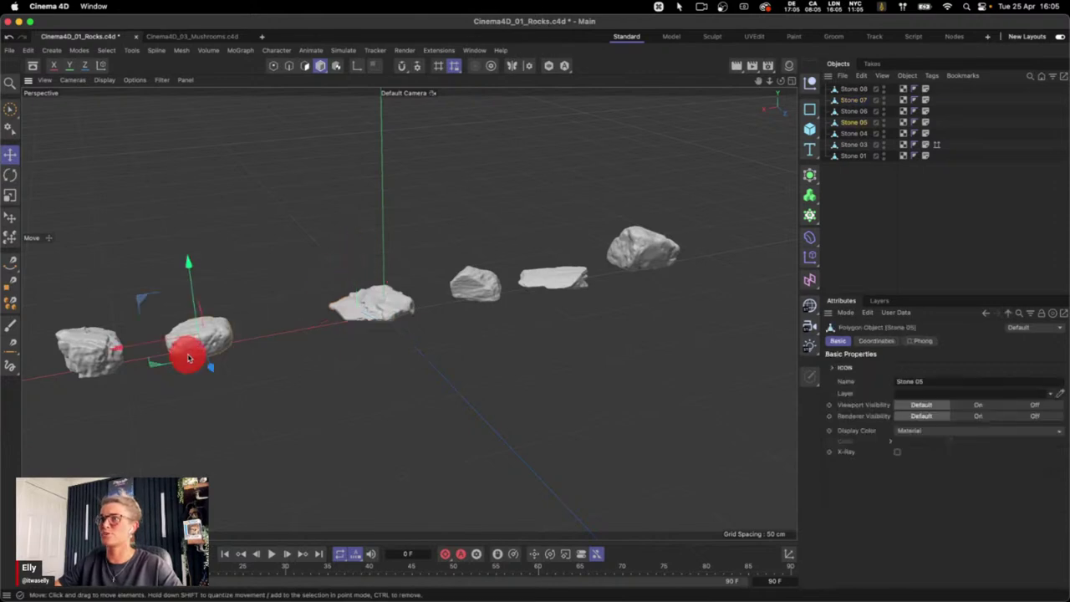
left_click_drag(142, 340, 409, 291)
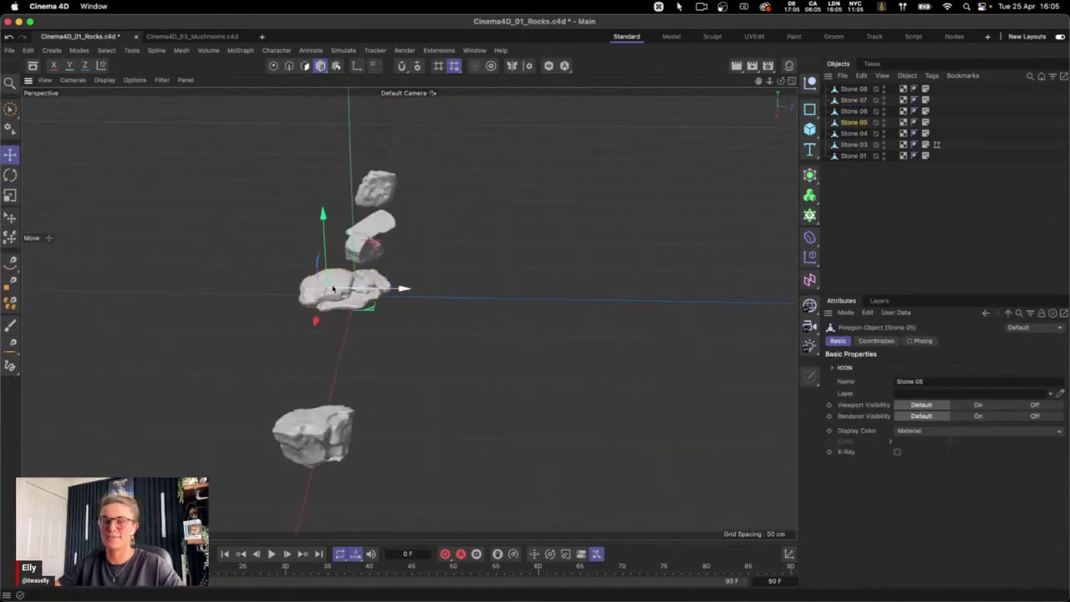
key("t")
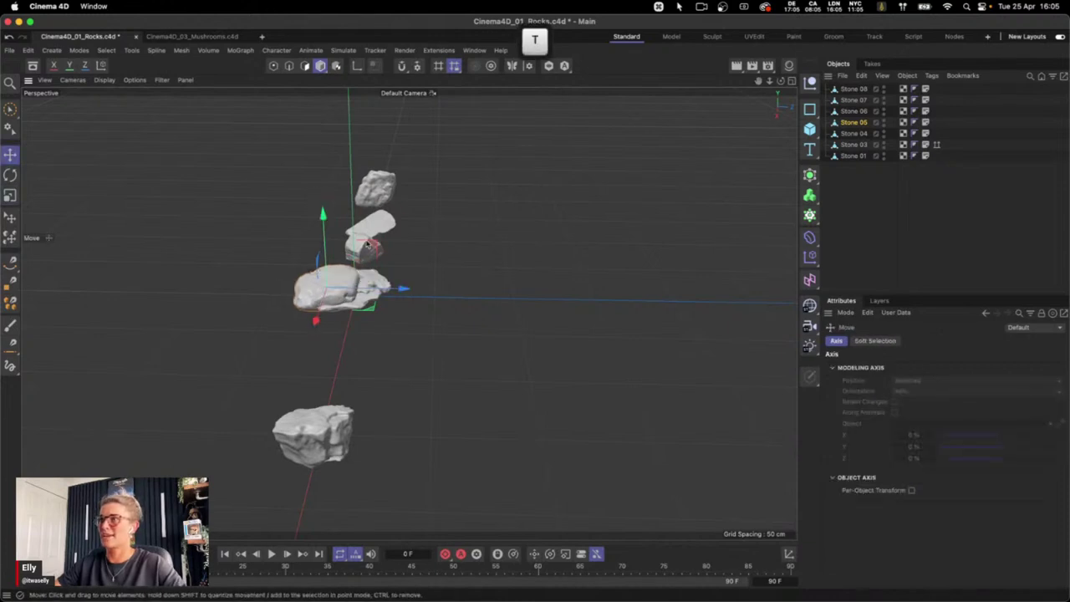
key("r")
key("e")
Move Stone 01 along the red axis into the central cluster and raise it slightly
left_click_drag(378, 315, 291, 330, "alt")
left_click(189, 328)
left_click_drag(117, 343, 298, 289)
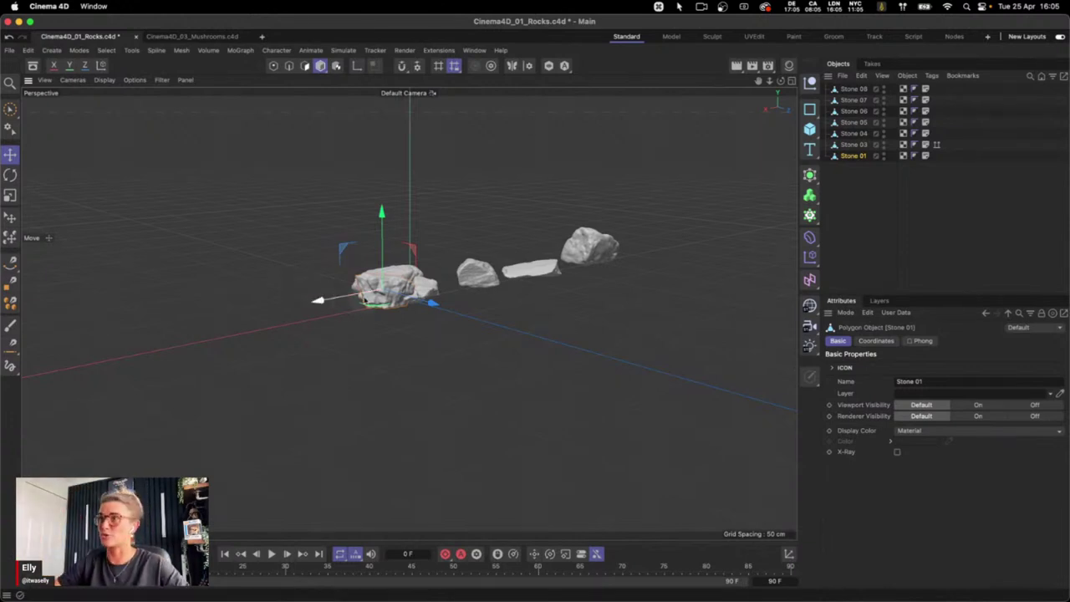
left_click_drag(382, 214, 378, 204)
Select Stone 07 within the cluster and adjust its height
key("3")
left_click_drag(383, 363, 466, 323)
left_click(390, 306)
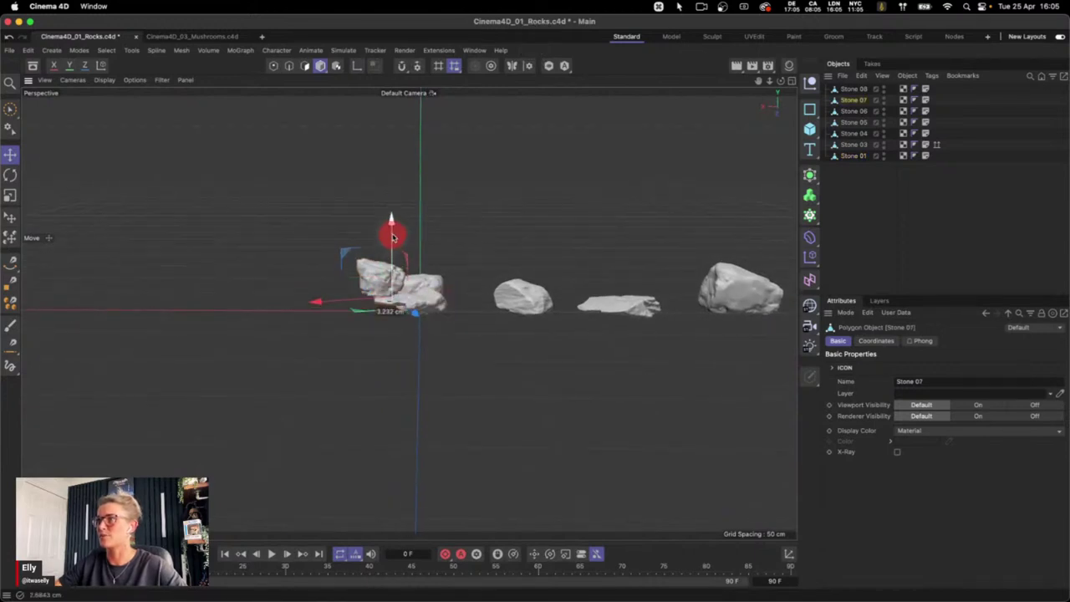
key("2")
left_click_drag(393, 251, 447, 286)
Move Stone 08 against the open side of the cluster and set its rotation
left_click(563, 310)
left_click_drag(563, 310, 455, 318)
key("3")
key("r")
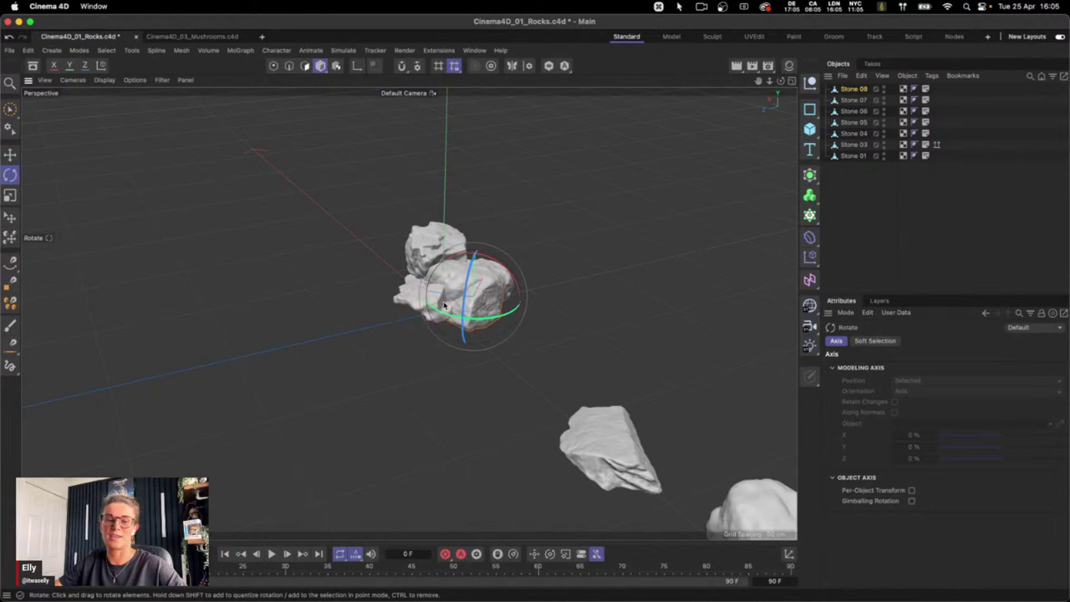
Move Stone 06 along the red axis toward the central rock pile
key("e")
left_click(577, 399)
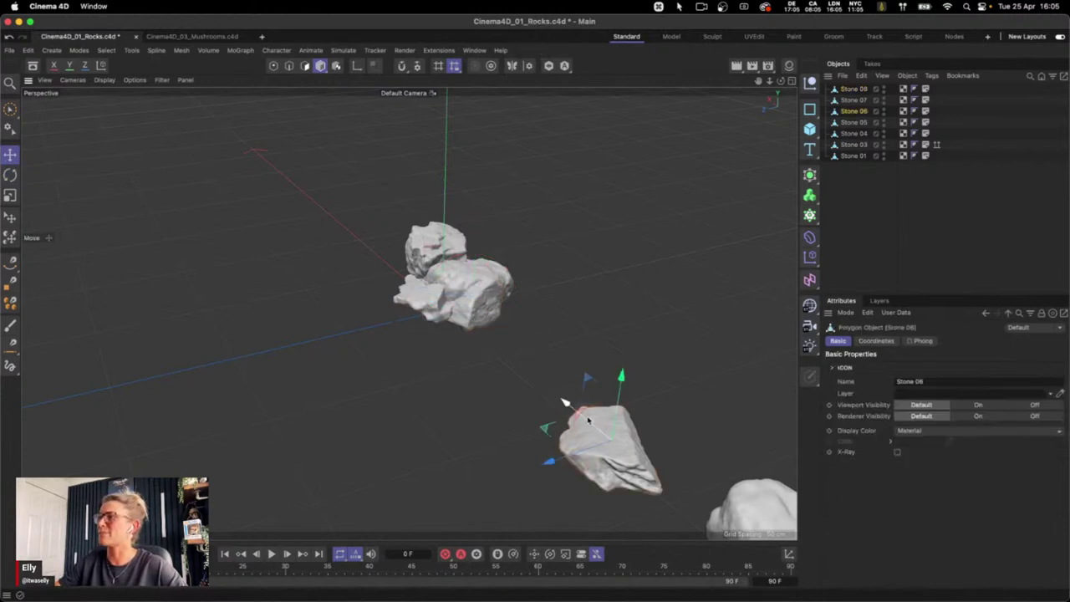
left_click_drag(564, 401, 536, 330)
Move the large smooth boulder (Stone 04) into the rock pile and adjust its scale
key("3")
key("1")
scroll(614, 341, "down", 3)
left_click(710, 334)
left_click_drag(660, 325, 521, 219)
key("3")
key("1")
key("2")
key("t")
Raise Stone 04 slightly so it sits above the other rocks, and clear the selection
key("e")
key("3")
left_click_drag(447, 326, 585, 303)
left_click_drag(377, 248, 377, 239)
mouse_move(412, 430)
left_mouse_down()
mouse_move(413, 476)
mouse_move(404, 457)
mouse_move(327, 432)
mouse_move(446, 433)
mouse_move(401, 435)
mouse_move(423, 422)
left_mouse_up()
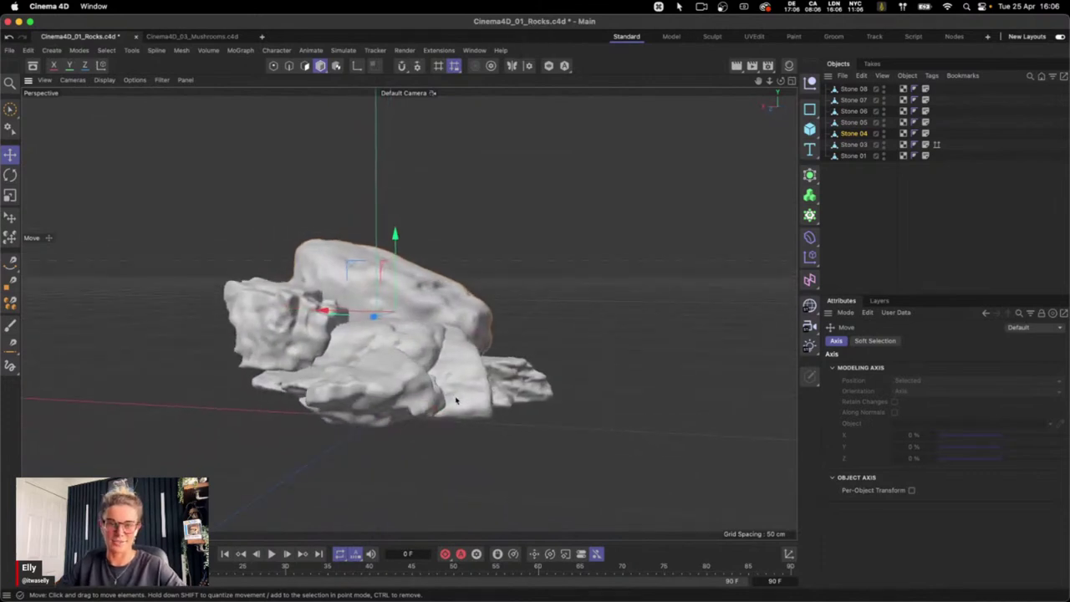
left_click(550, 287)
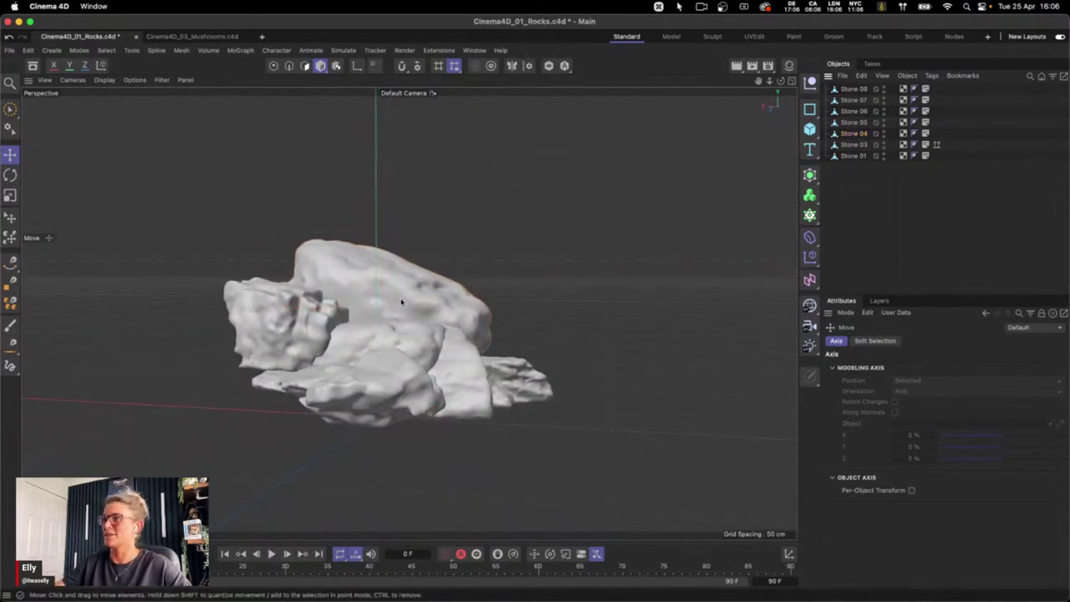
Add a Volume Builder to the scene and enlarge the icons in the object list
left_click_drag(354, 349, 527, 316)
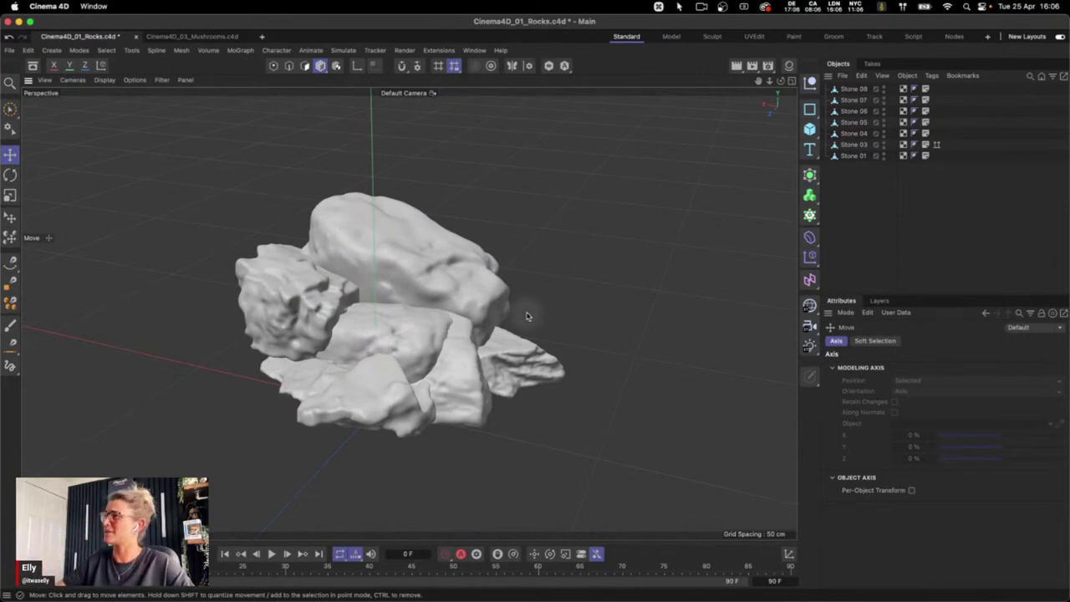
left_click_drag(296, 300, 370, 263)
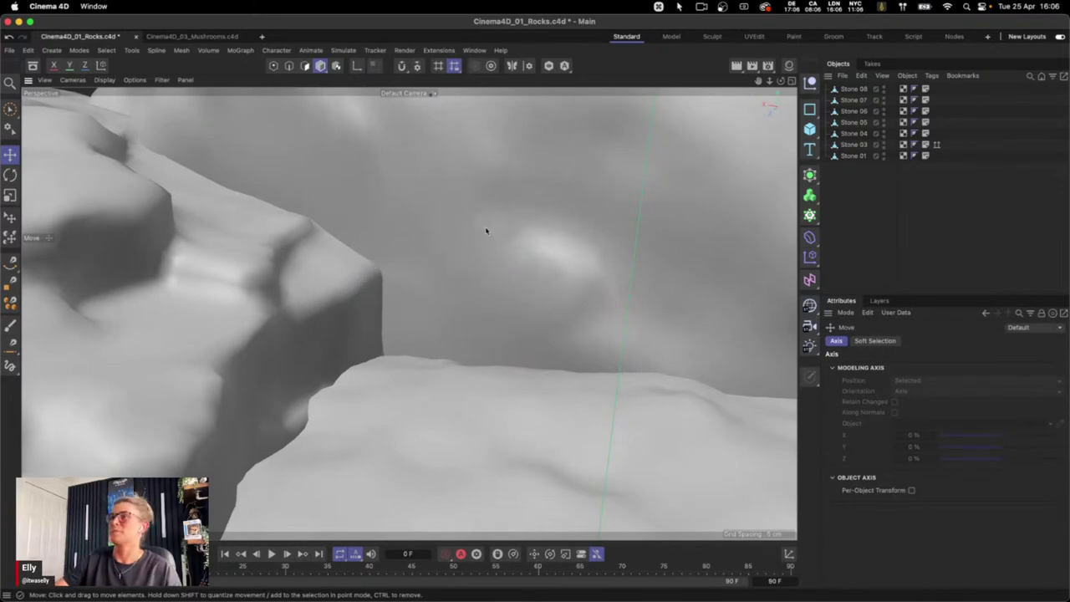
left_click_drag(553, 327, 492, 273)
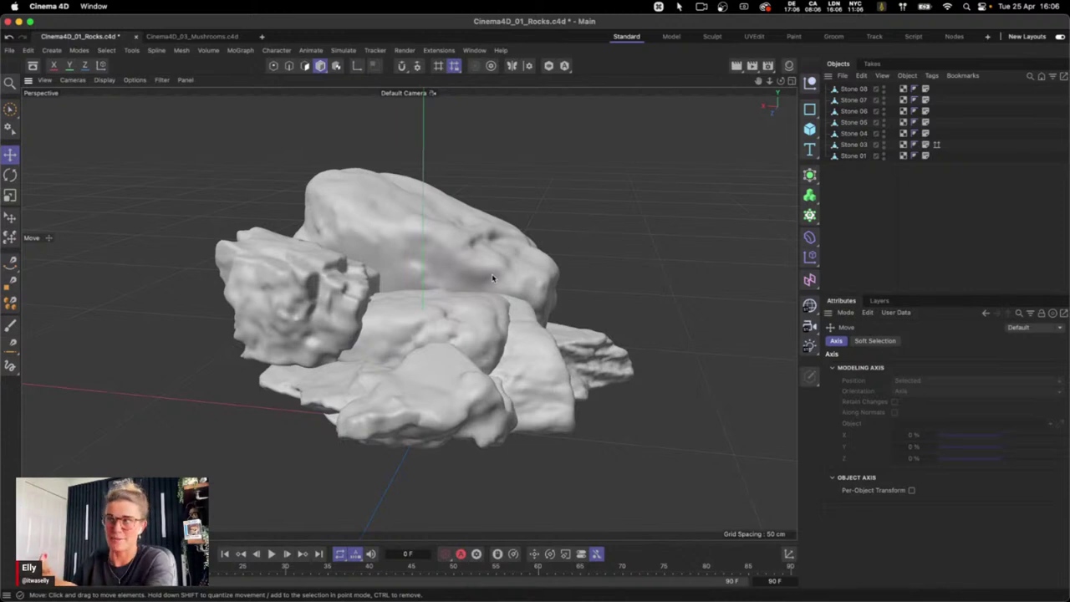
left_click_drag(809, 197, 876, 218)
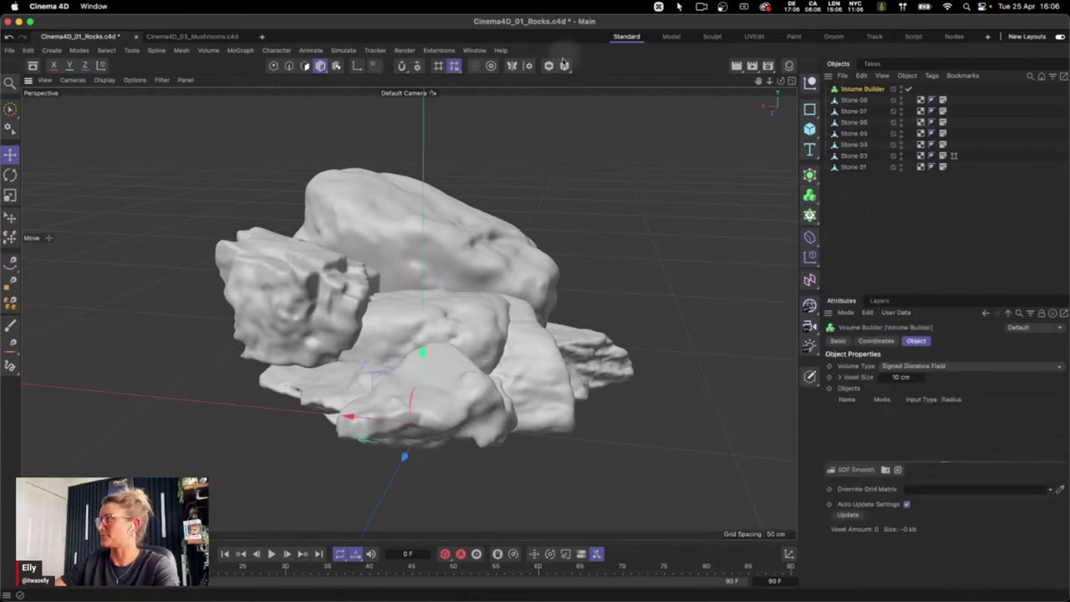
left_click(885, 79)
mouse_move(928, 96)
left_click(991, 124)
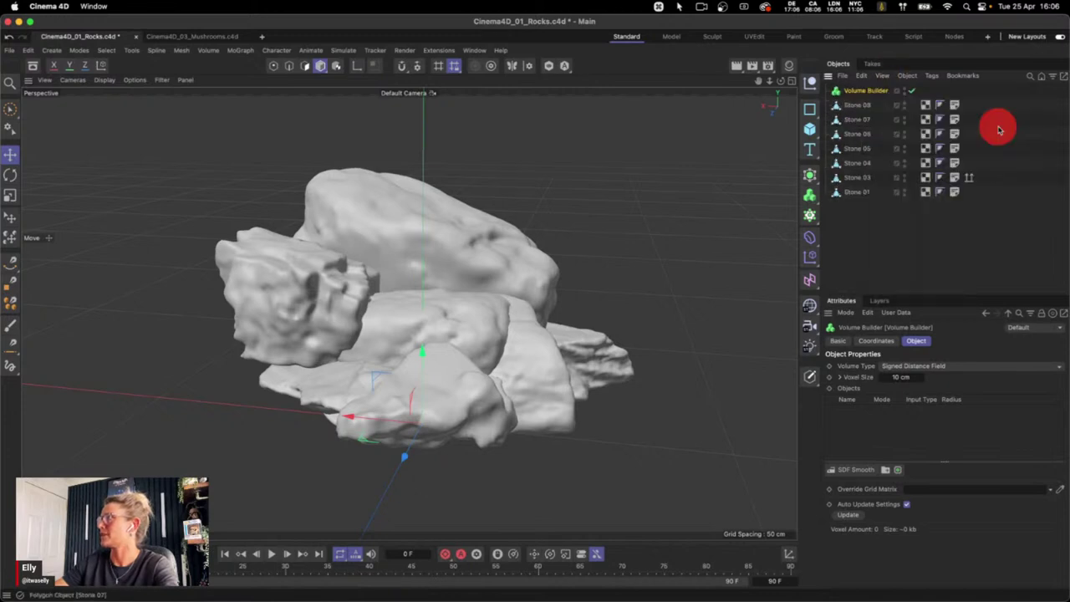
Place all seven stone objects inside the Volume Builder as children
left_click_drag(874, 203, 851, 109)
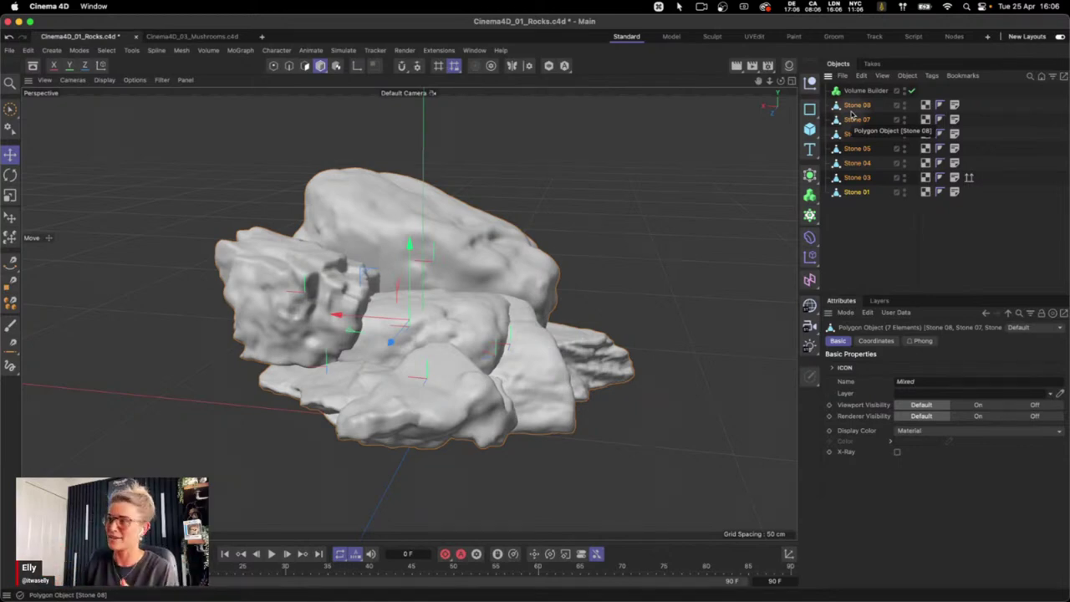
left_click_drag(851, 113, 854, 92)
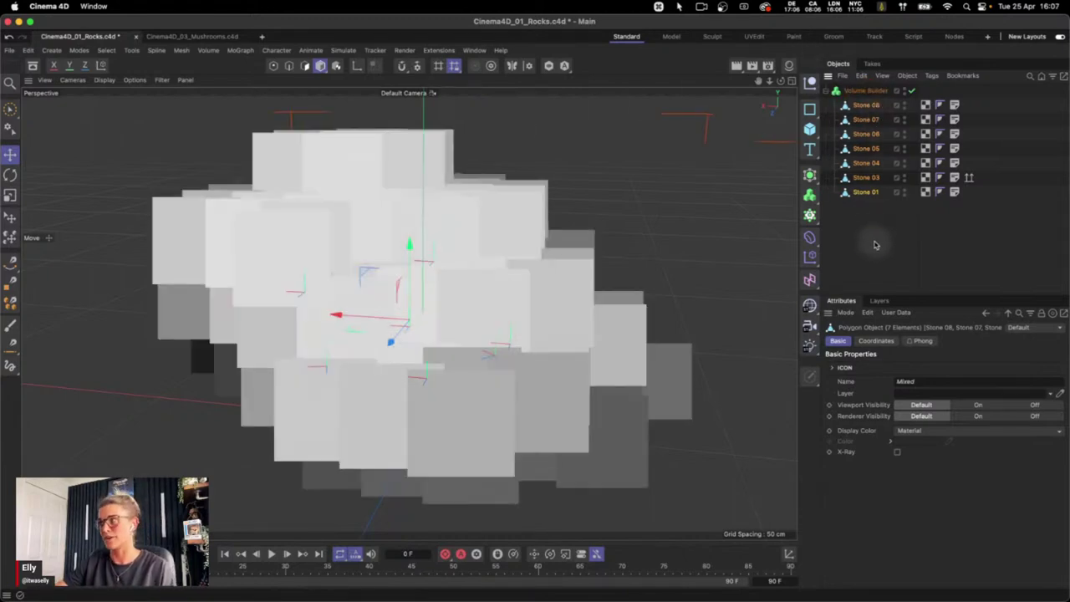
left_click(875, 245)
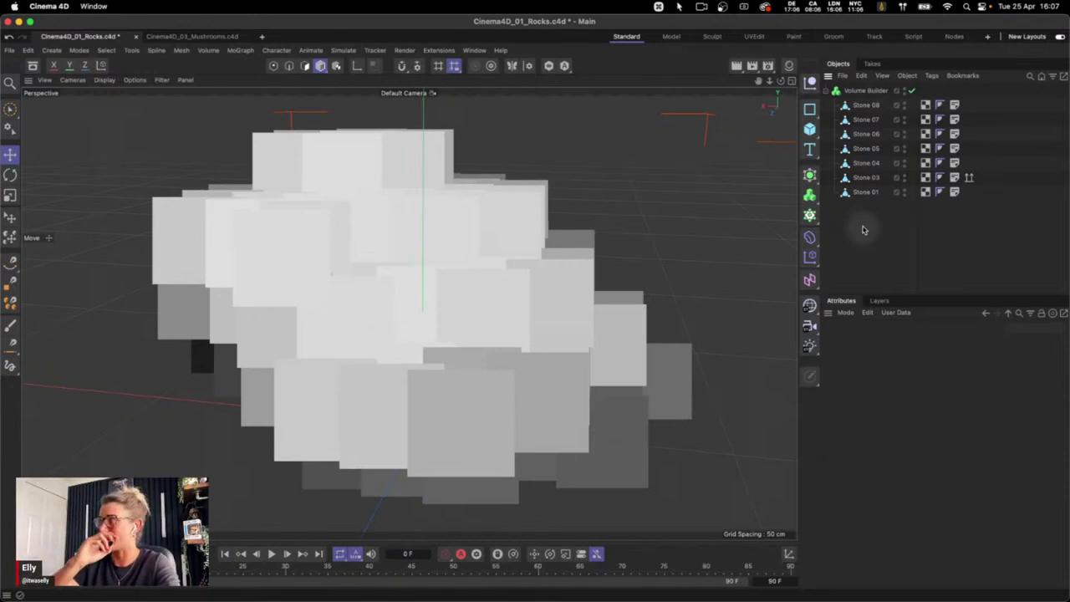
Set the Volume Builder's voxel size to 0.2 cm, enlarging the space for its object properties
left_click(867, 90)
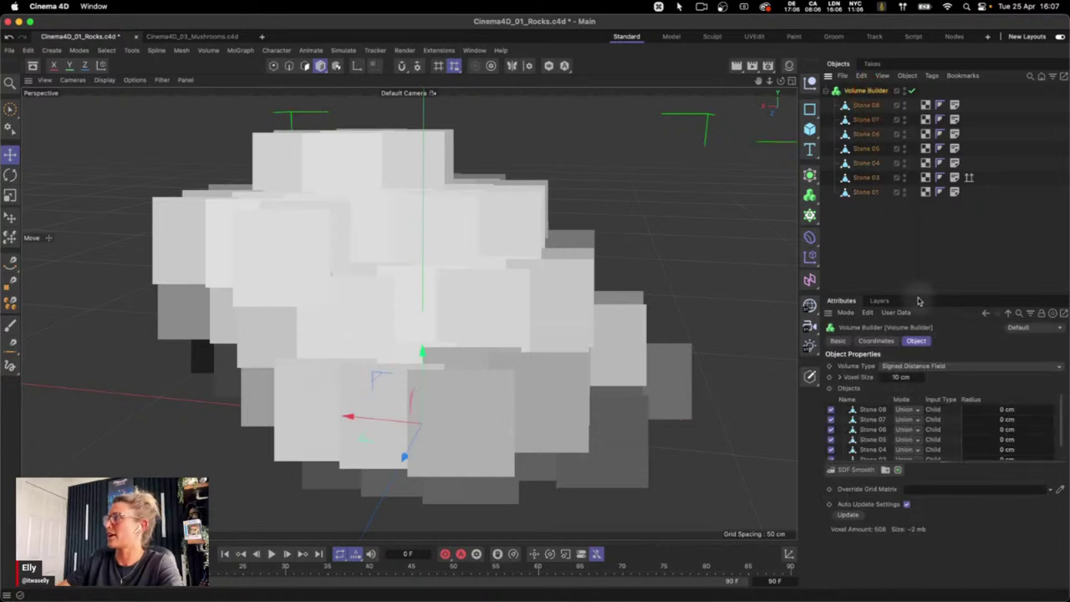
left_click_drag(915, 294, 894, 217)
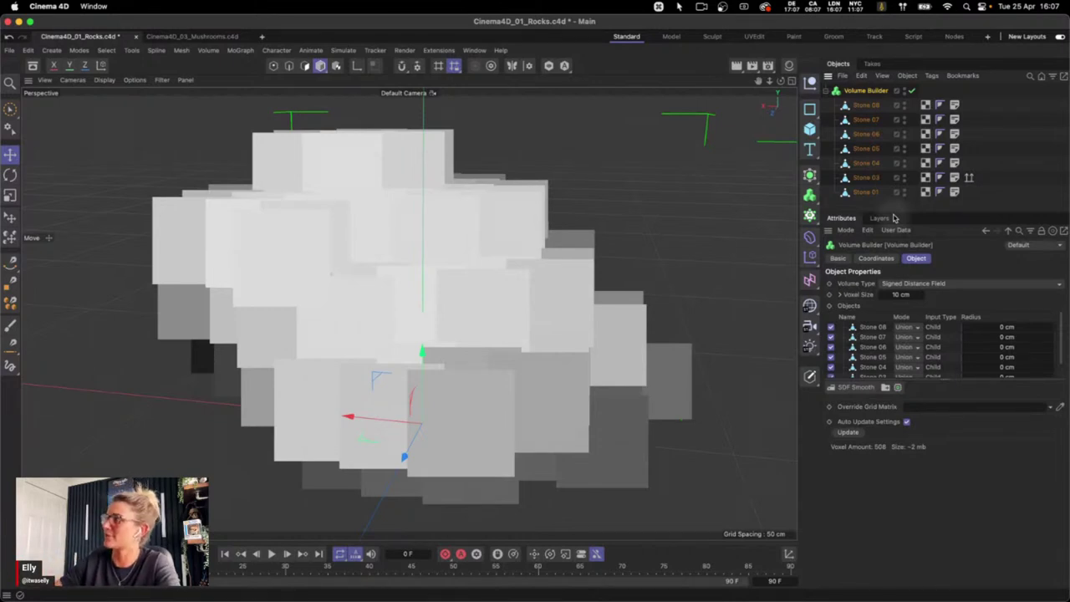
double_click(901, 295)
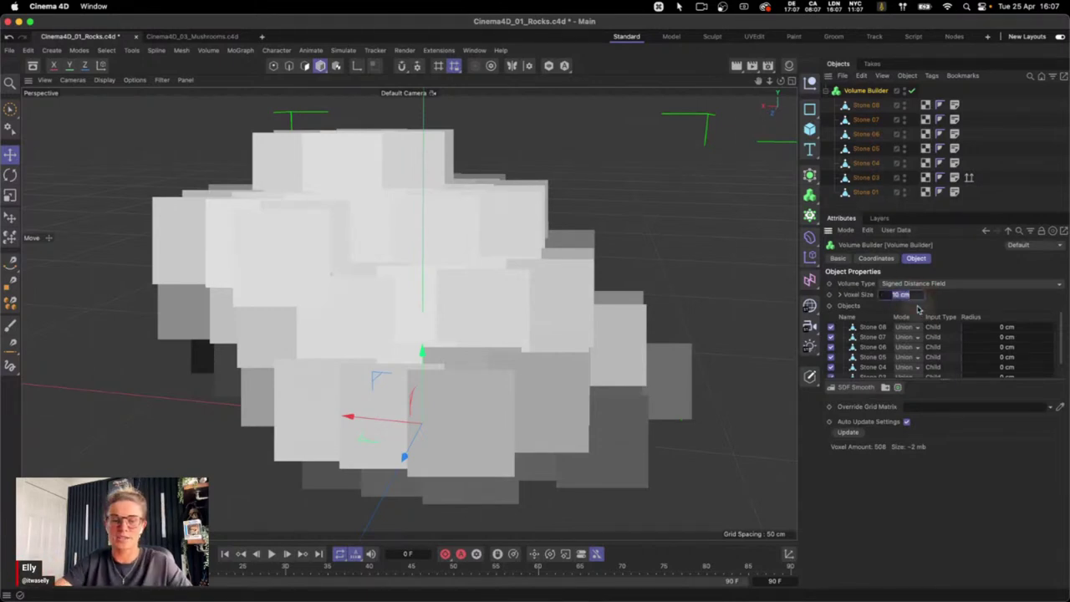
type("0.2")
key("Return")
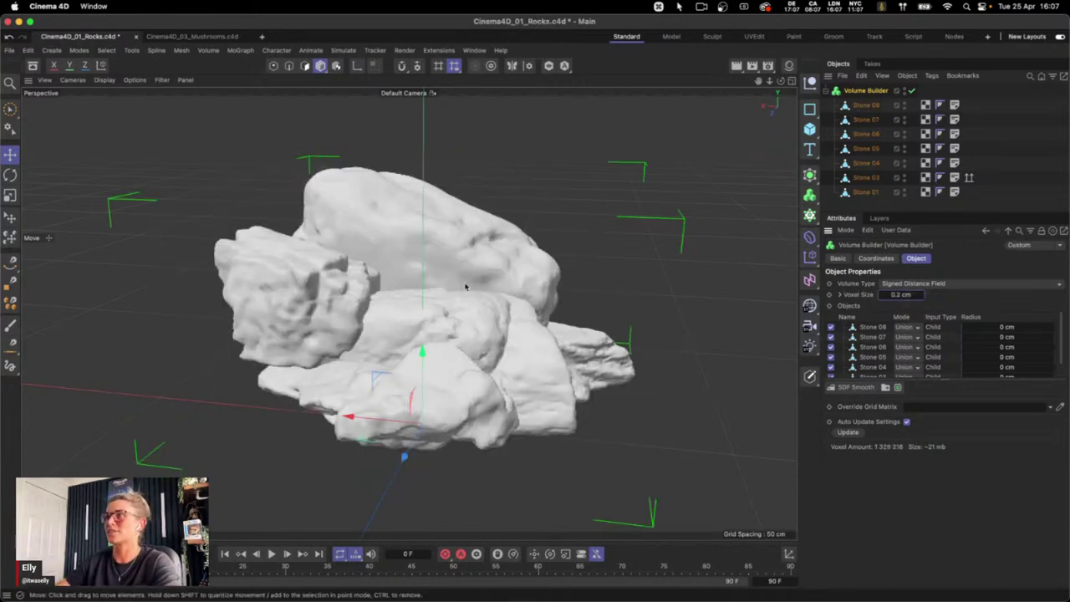
Preview a render of the current view and inspect the combined volume of the rock pile
key("3")
mouse_move(448, 296)
left_mouse_down()
mouse_move(399, 263)
mouse_move(444, 270)
left_mouse_up()
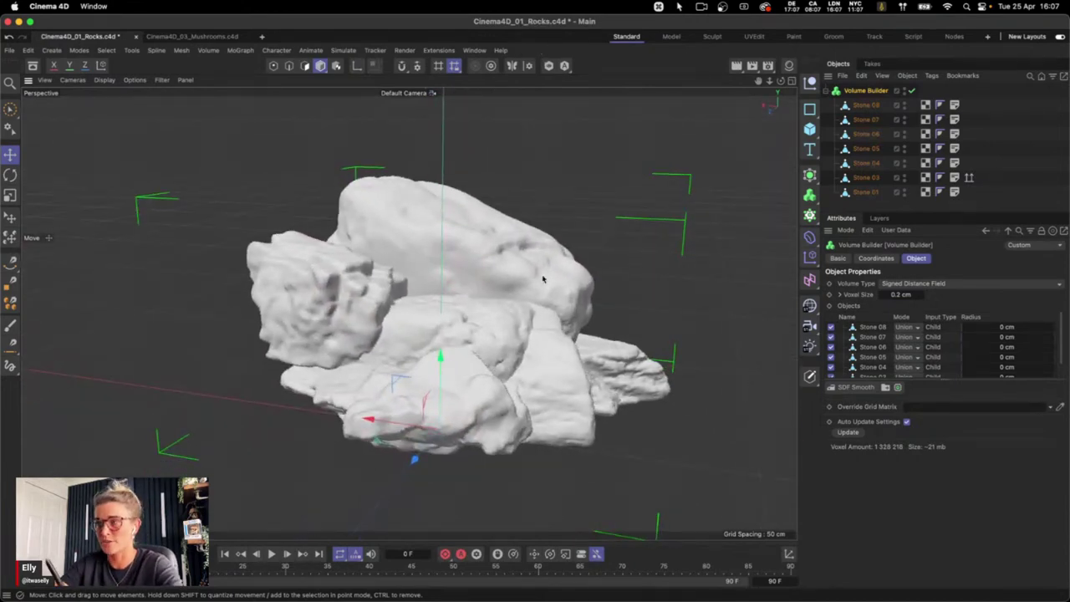
left_click(737, 65)
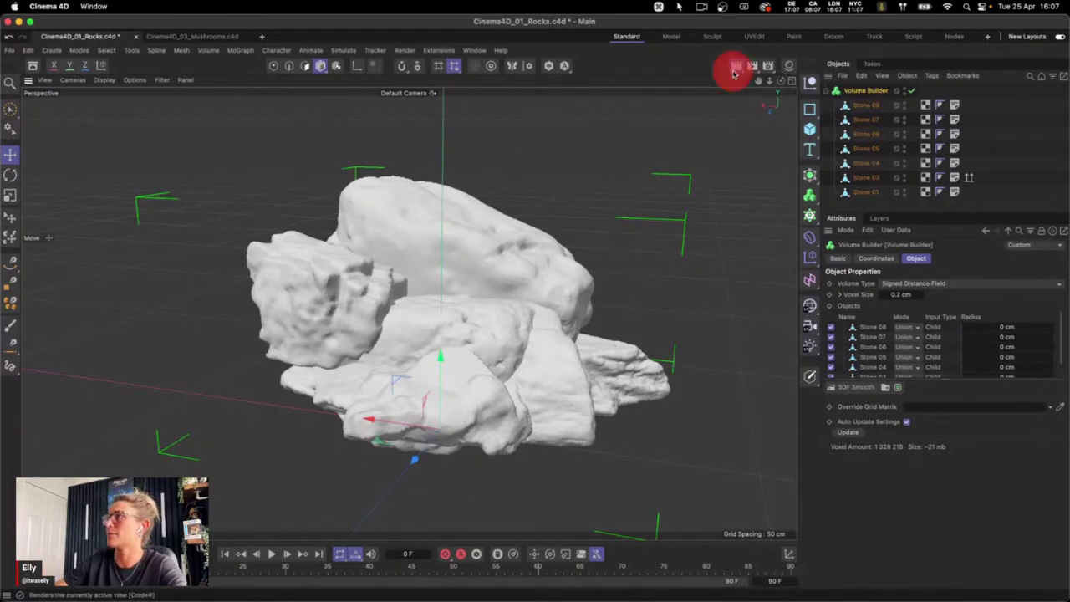
left_click(514, 326)
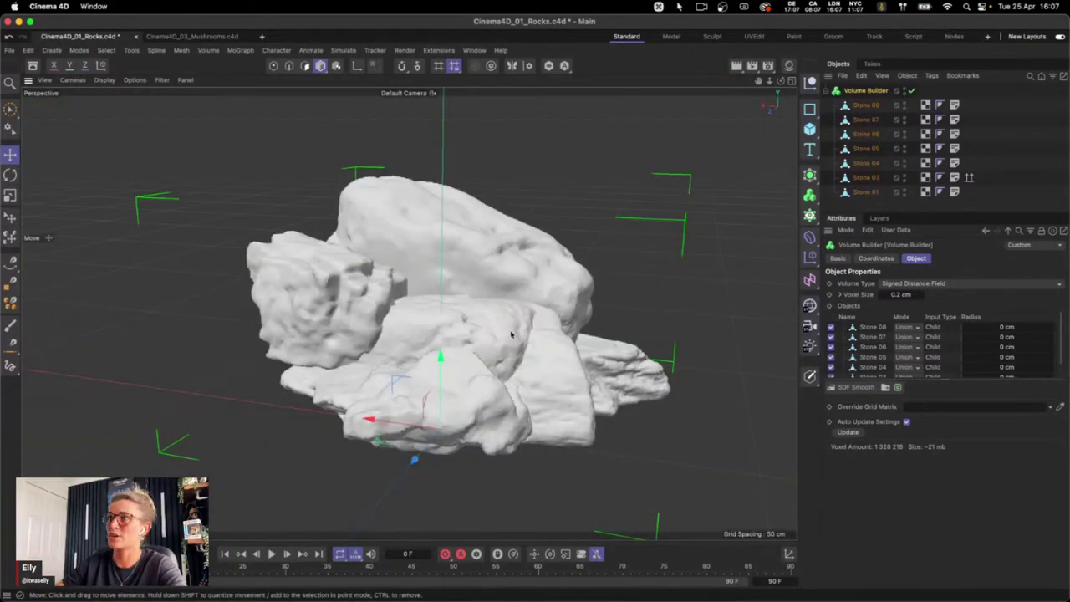
left_click_drag(473, 331, 454, 323)
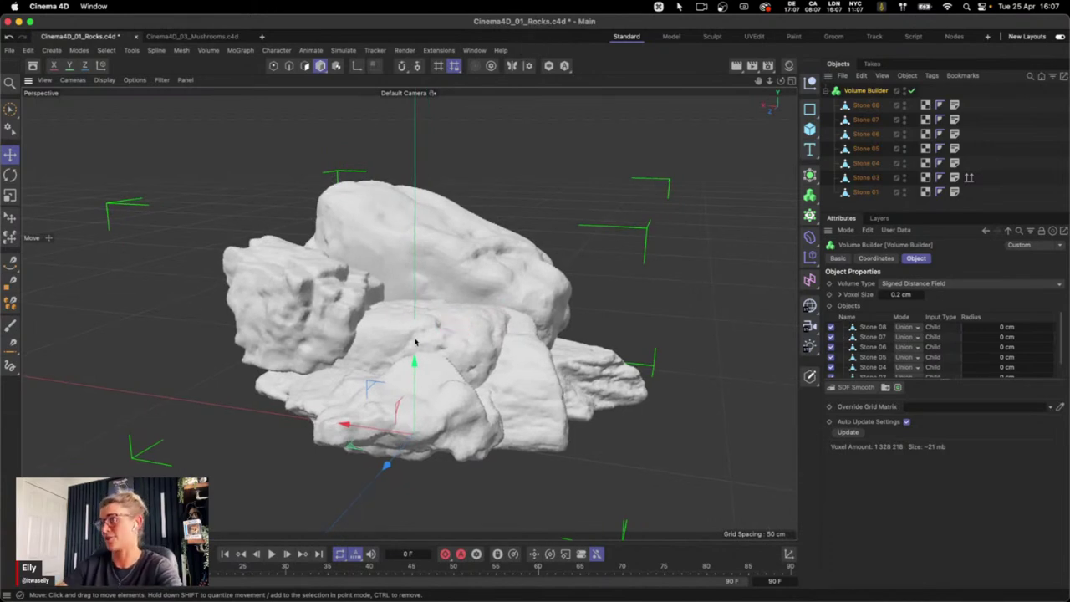
Add a Volume Mesher and make the Volume Builder its child
left_click(810, 198)
left_click_drag(810, 197, 878, 234)
mouse_move(863, 105)
left_mouse_down()
mouse_move(859, 95)
mouse_move(872, 99)
left_mouse_up()
Add an SDF Smooth layer to the Volume Builder to soften the seams between the stones
key("2")
left_click_drag(411, 330, 492, 358)
key("3")
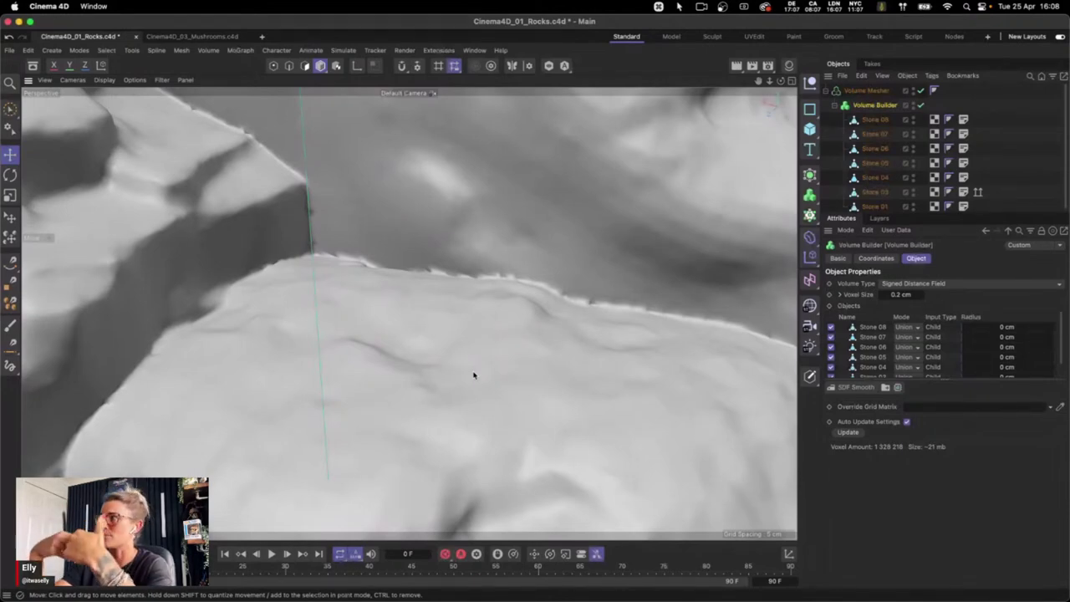
key("2")
mouse_move(492, 293)
left_mouse_down()
mouse_move(490, 272)
mouse_move(439, 275)
mouse_move(501, 285)
mouse_move(480, 293)
mouse_move(525, 294)
mouse_move(492, 306)
left_mouse_up()
key("3")
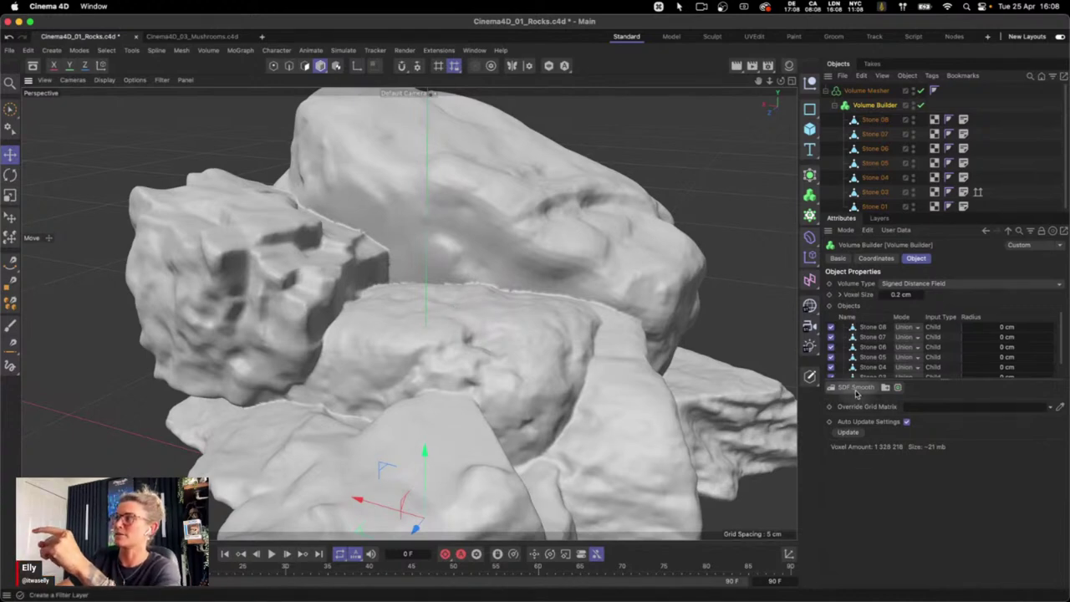
left_click_drag(854, 390, 870, 404)
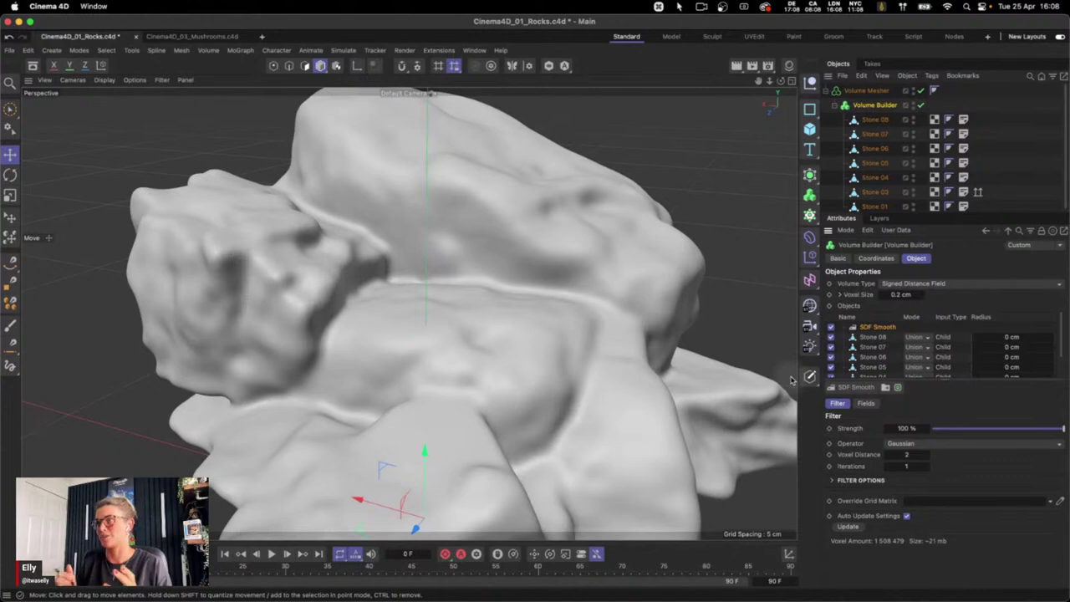
key("2")
left_click_drag(530, 363, 502, 361)
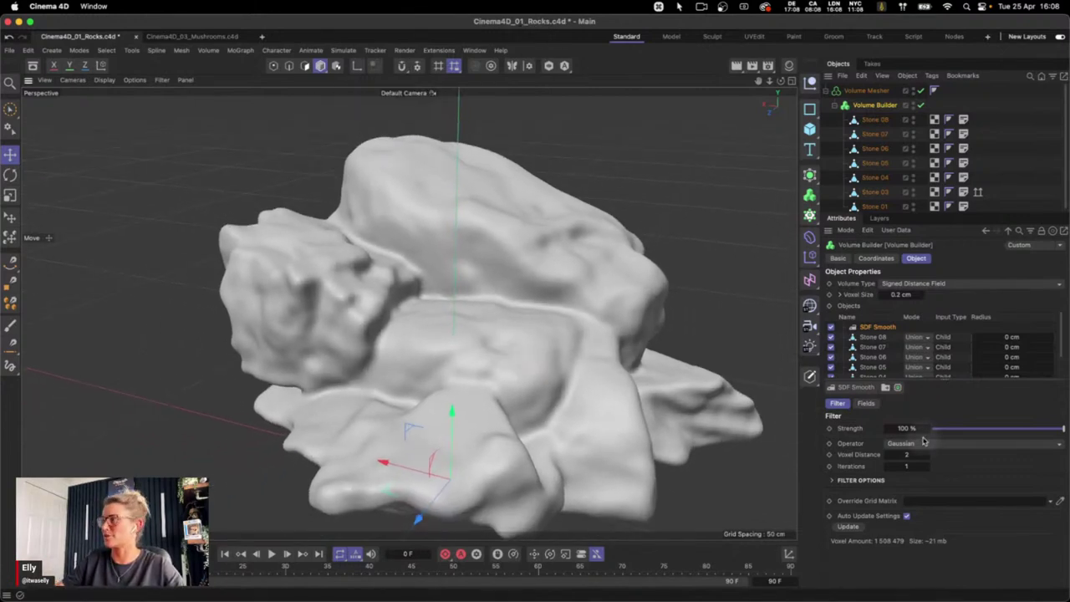
mouse_move(928, 429)
left_mouse_down()
mouse_move(1056, 425)
mouse_move(936, 430)
left_mouse_up()
key("super+z")
left_click(914, 444)
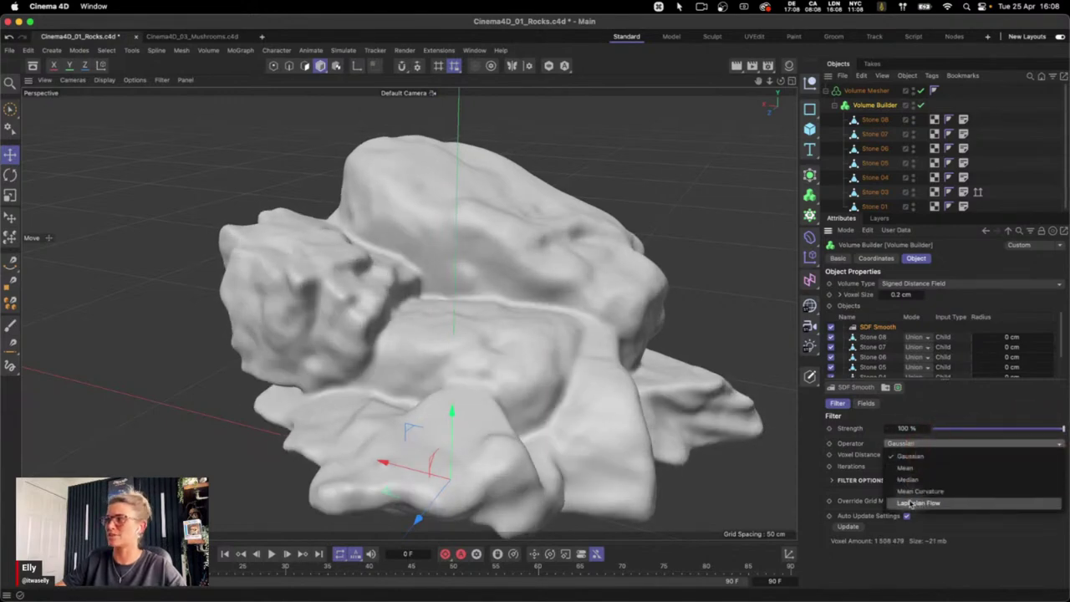
left_click(910, 455)
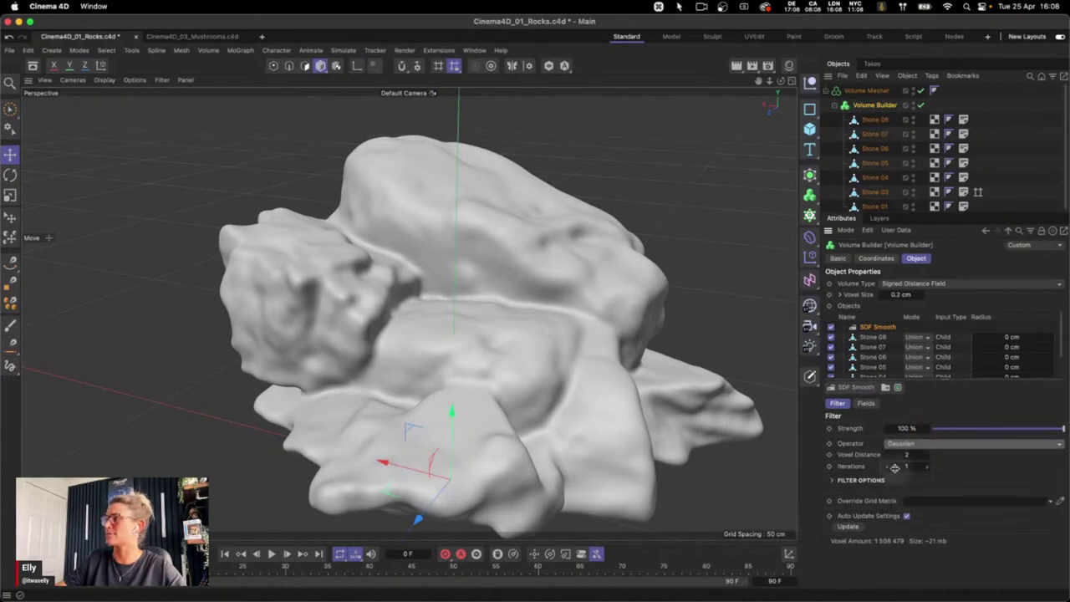
Set the SDF Smooth filter's voxel distance to 1
left_click(911, 454)
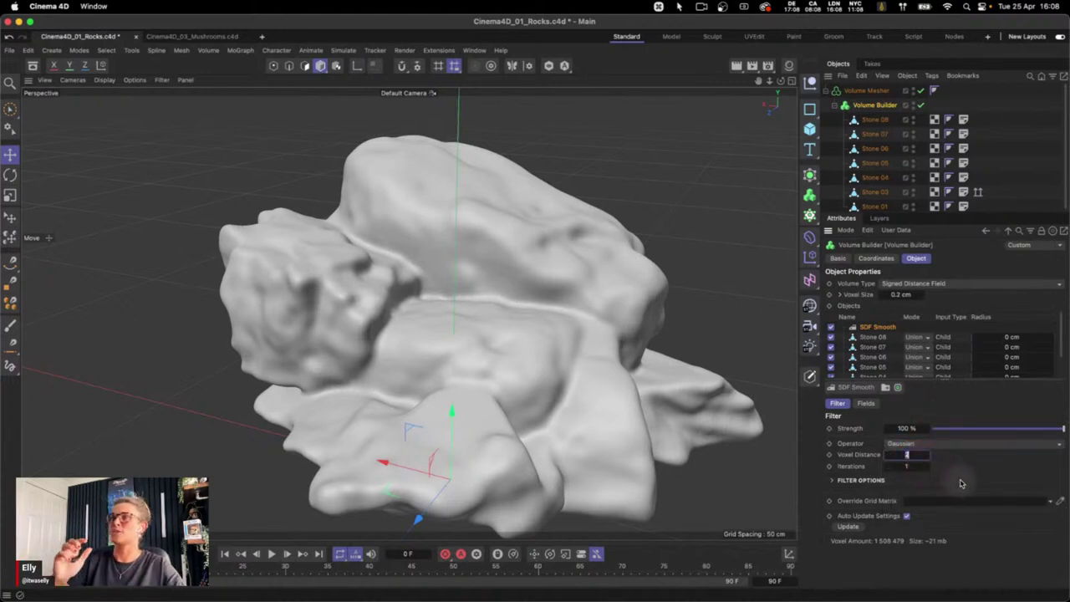
type("1")
key("Return")
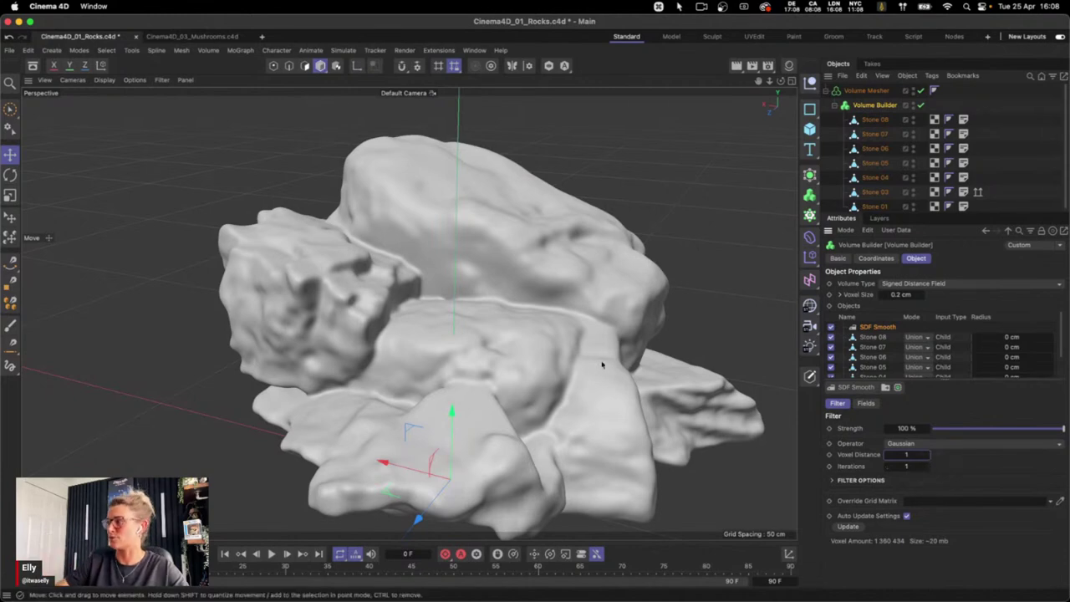
key("1")
left_click_drag(510, 358, 476, 356)
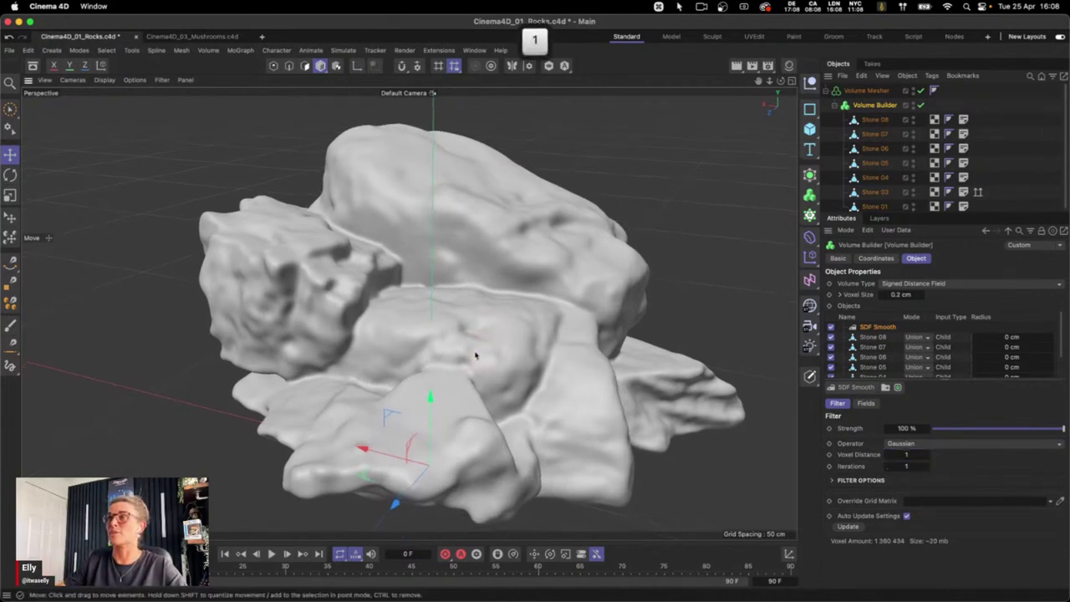
Try a voxel size of 0.1 cm on the Volume Builder and restore it to 0.2 cm
left_click(915, 294)
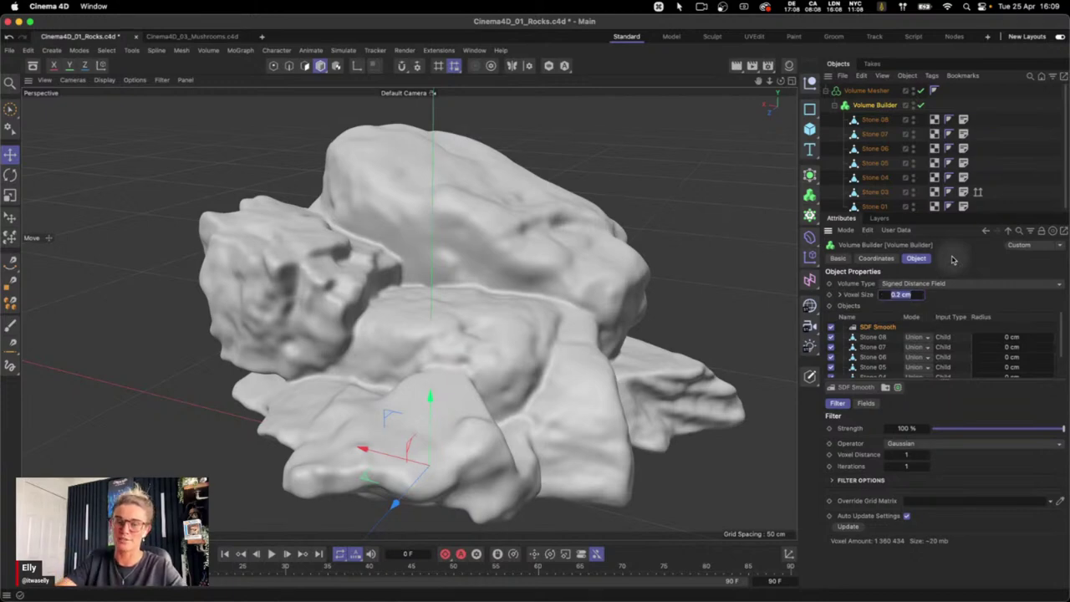
type("0.1")
key("Return")
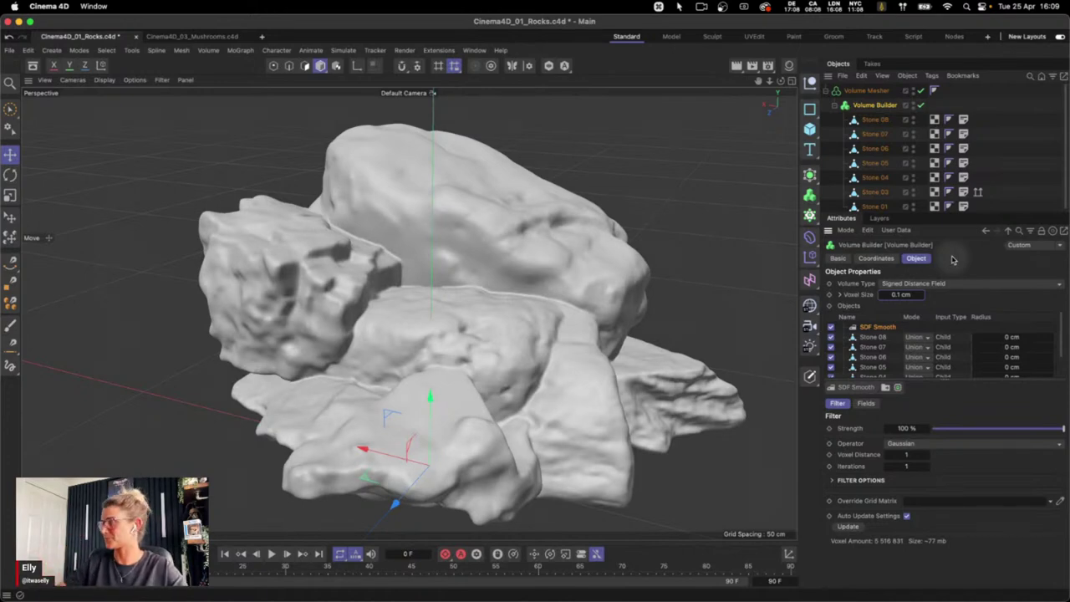
left_click(901, 295)
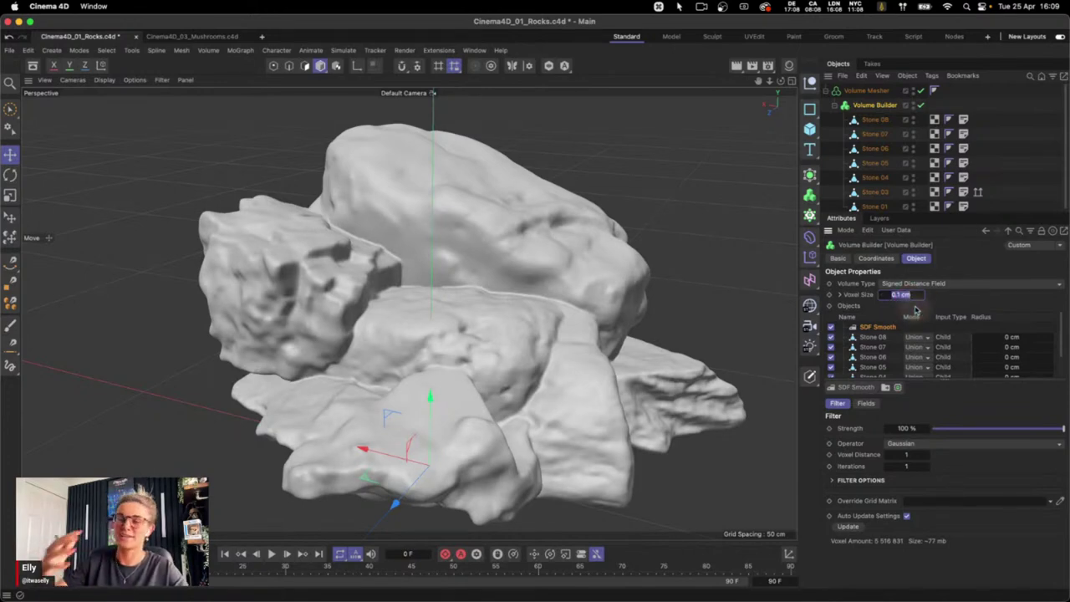
type("0.2")
key("Return")
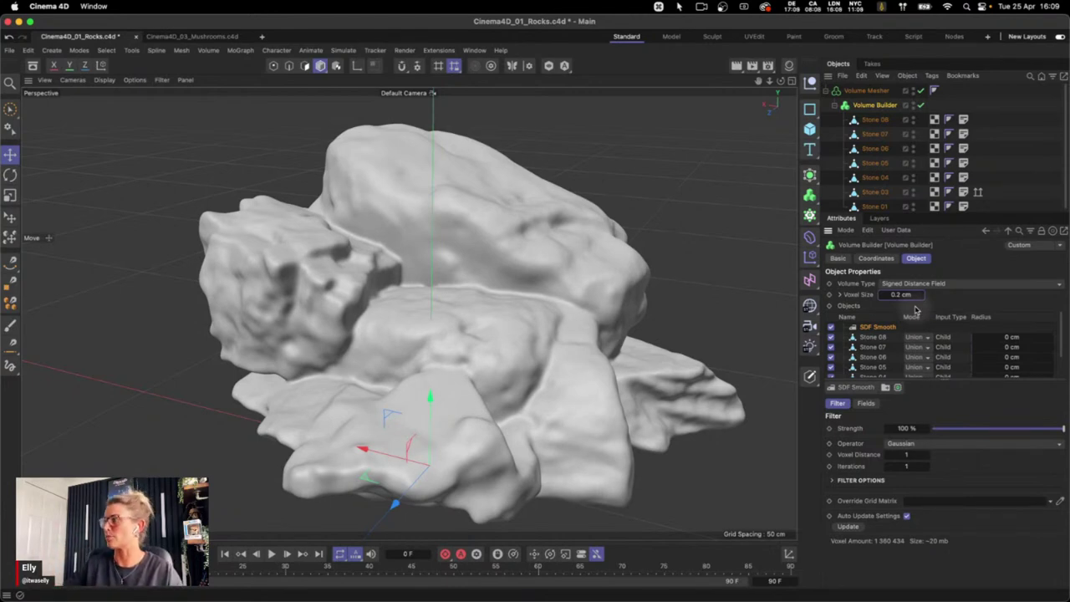
Show the shaded mesh with its polygon lines and examine the topology up close around the seams between the stones
mouse_move(480, 307)
left_mouse_down()
mouse_move(429, 298)
mouse_move(450, 299)
mouse_move(454, 279)
mouse_move(491, 287)
left_mouse_up()
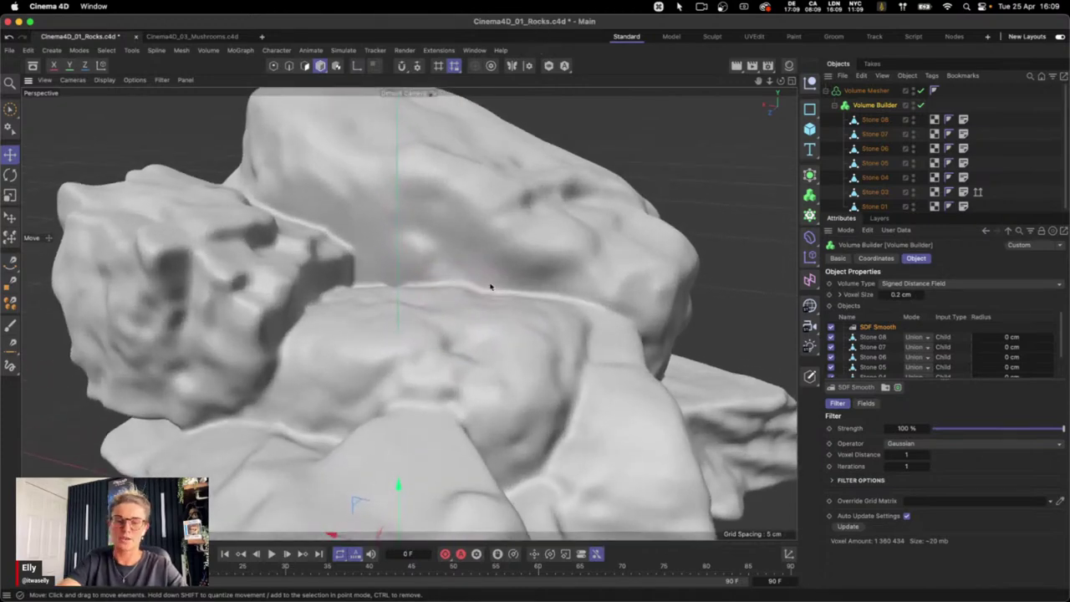
key("n")
key("b")
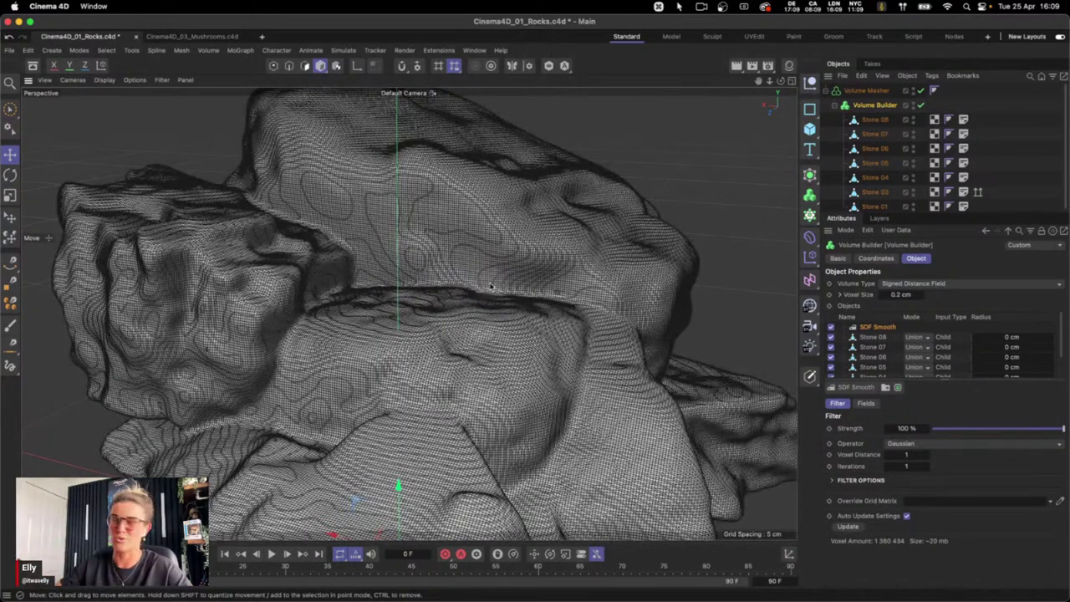
key("2")
left_click(485, 261)
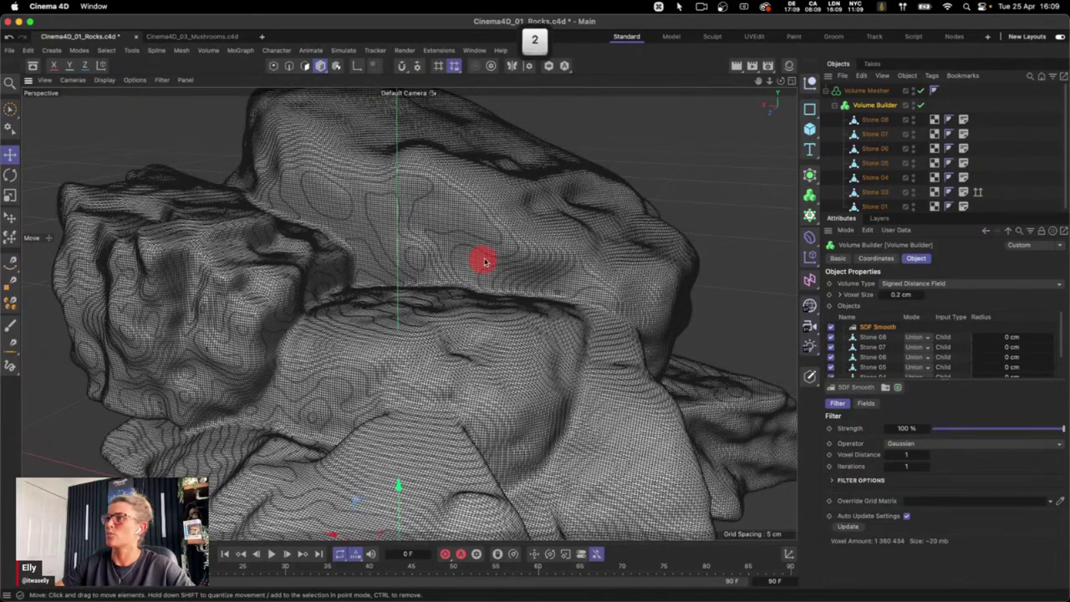
left_click_drag(485, 262, 539, 272)
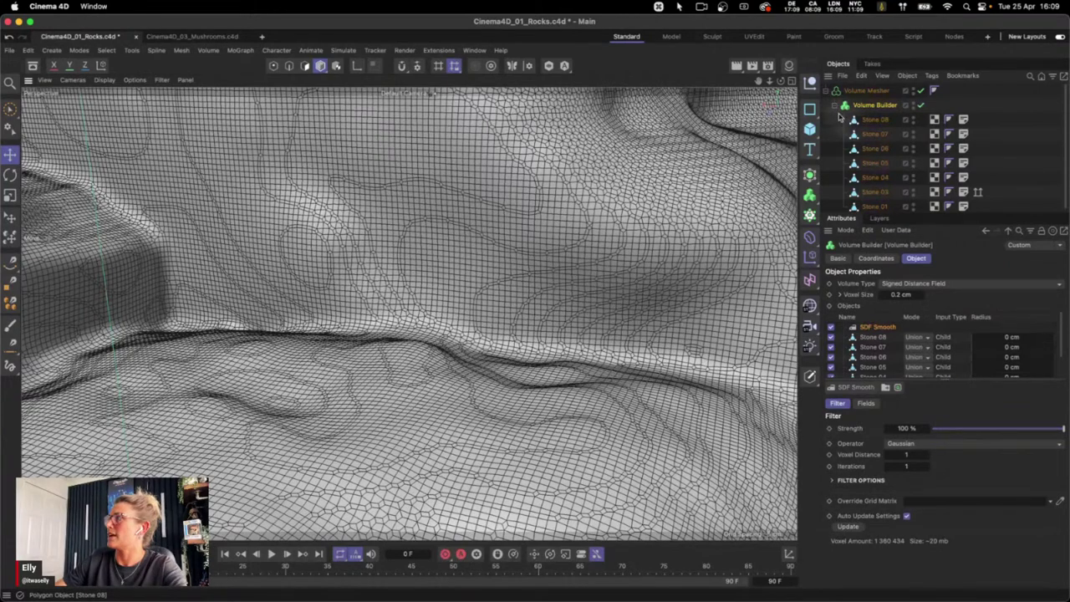
Add a Remesh generator and make the Volume Mesher its child
left_click(827, 91)
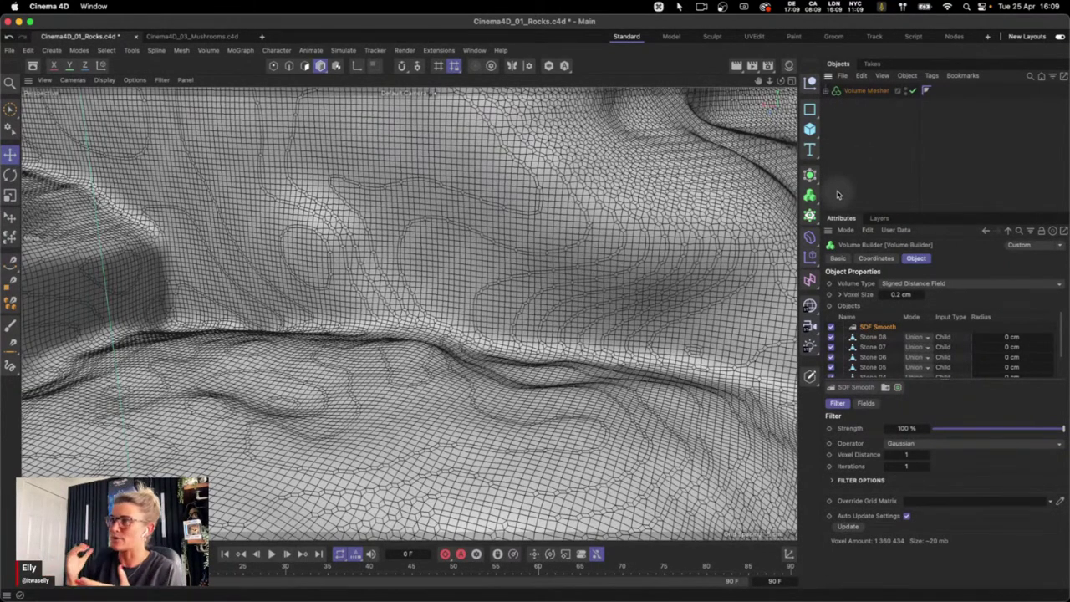
left_click_drag(809, 174, 856, 365)
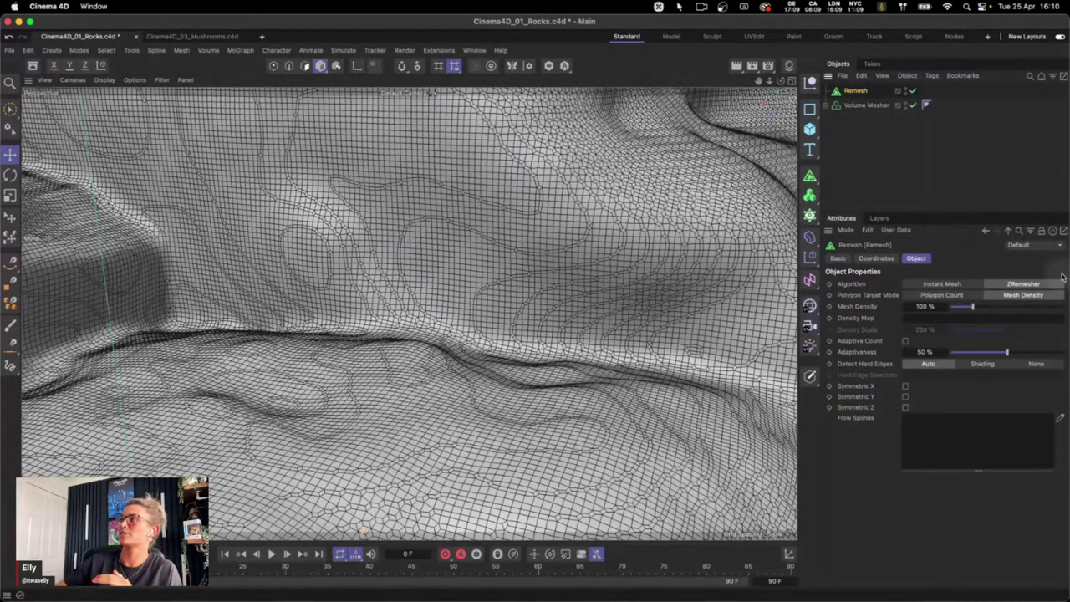
left_click_drag(866, 104, 861, 95)
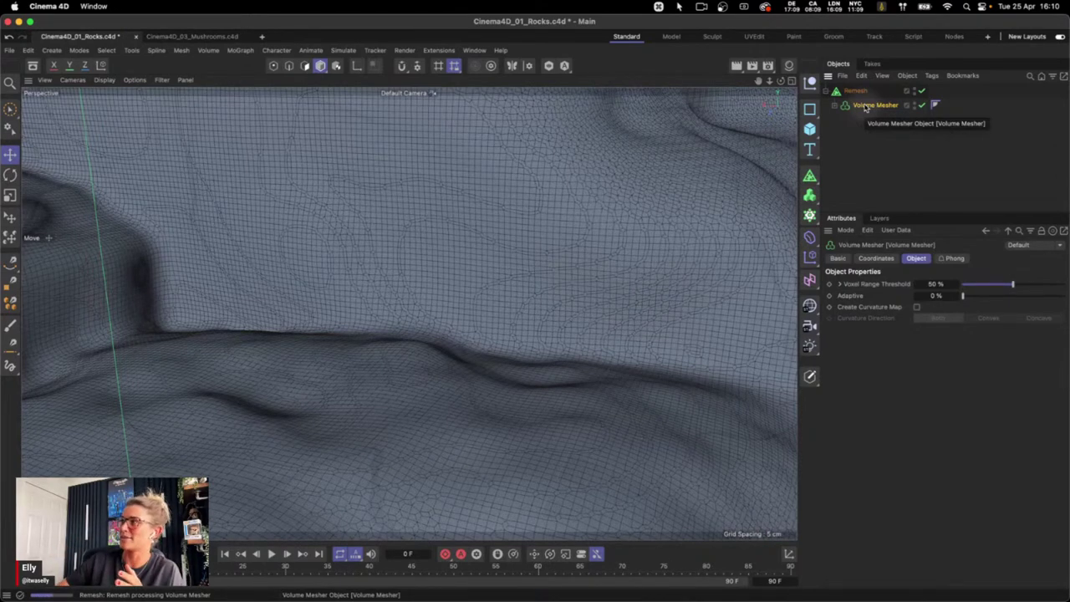
left_click(854, 90)
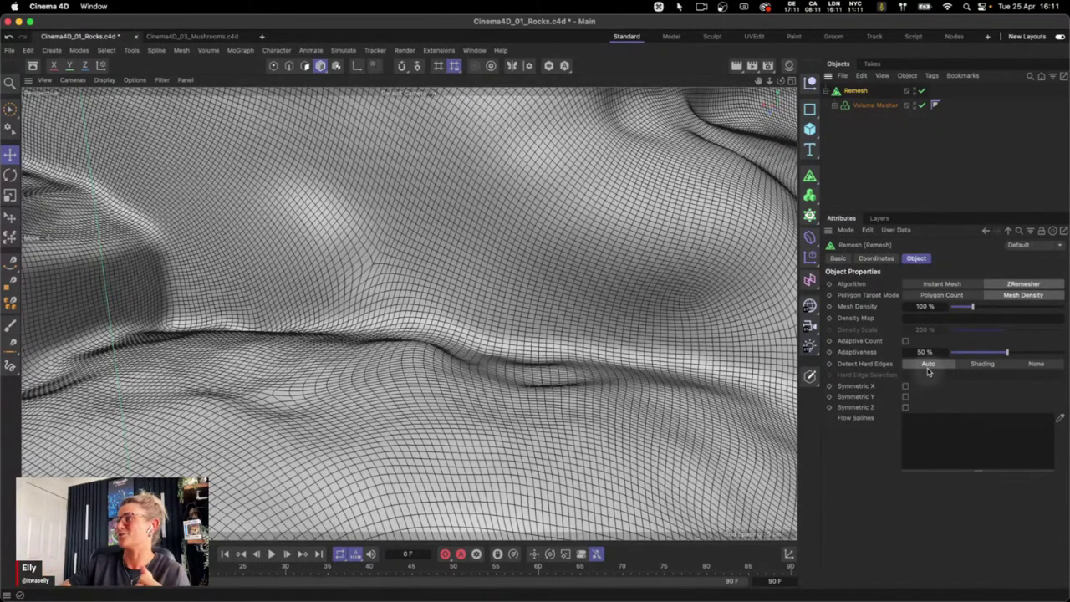
Switch the display back to plain shading without polygon lines and inspect the whole remeshed rock formation
left_click(884, 166)
mouse_move(510, 278)
left_mouse_down()
mouse_move(508, 251)
mouse_move(454, 263)
mouse_move(459, 276)
left_mouse_up()
key("n")
key("a")
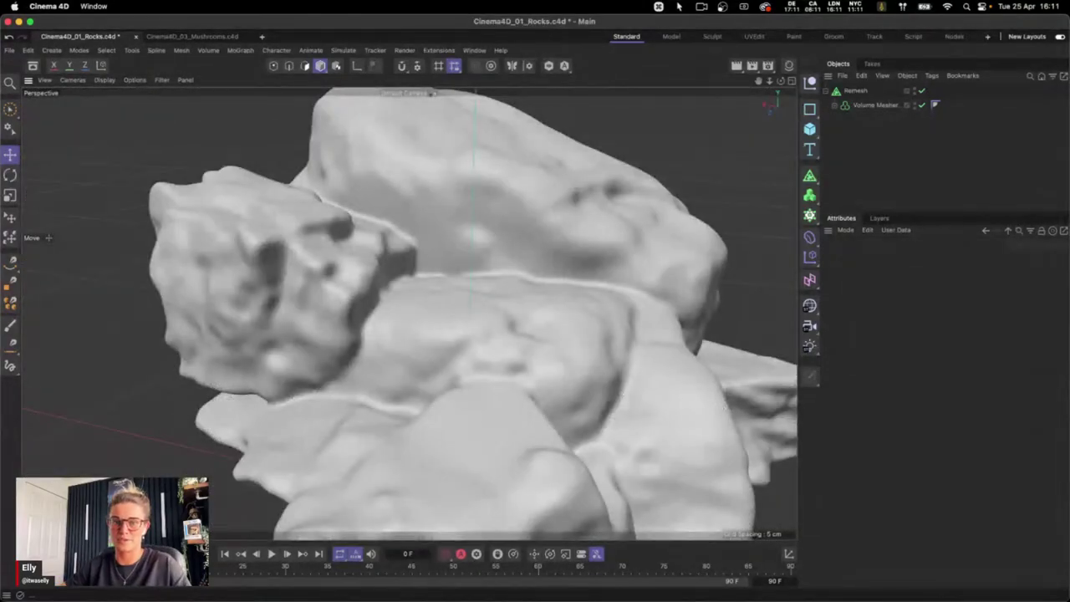
key("1")
left_click_drag(561, 308, 526, 317)
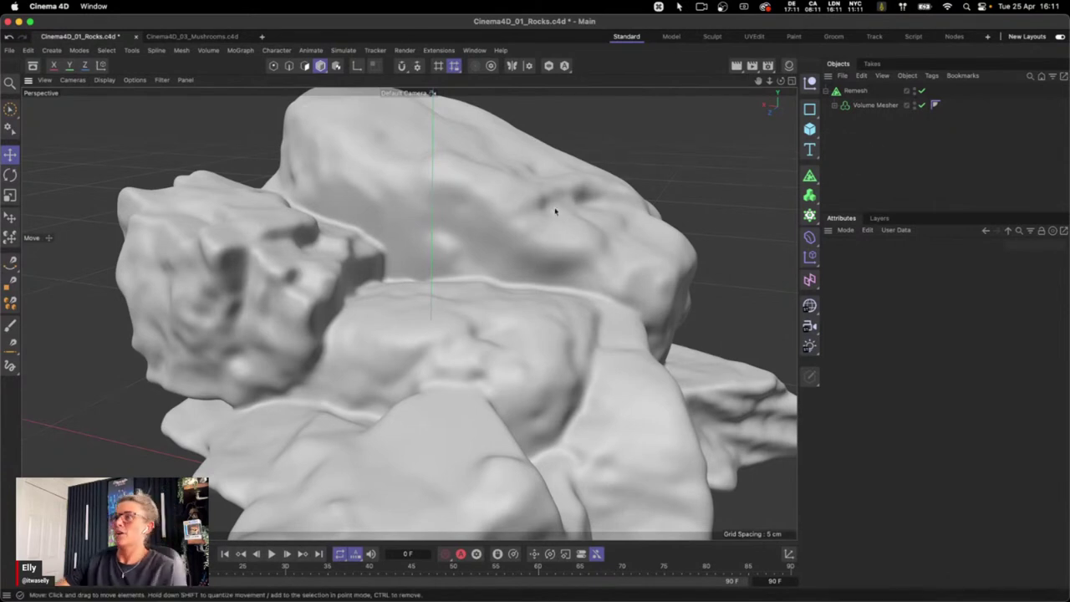
key("3")
mouse_move(437, 300)
left_mouse_down()
mouse_move(476, 295)
mouse_move(422, 308)
left_mouse_up()
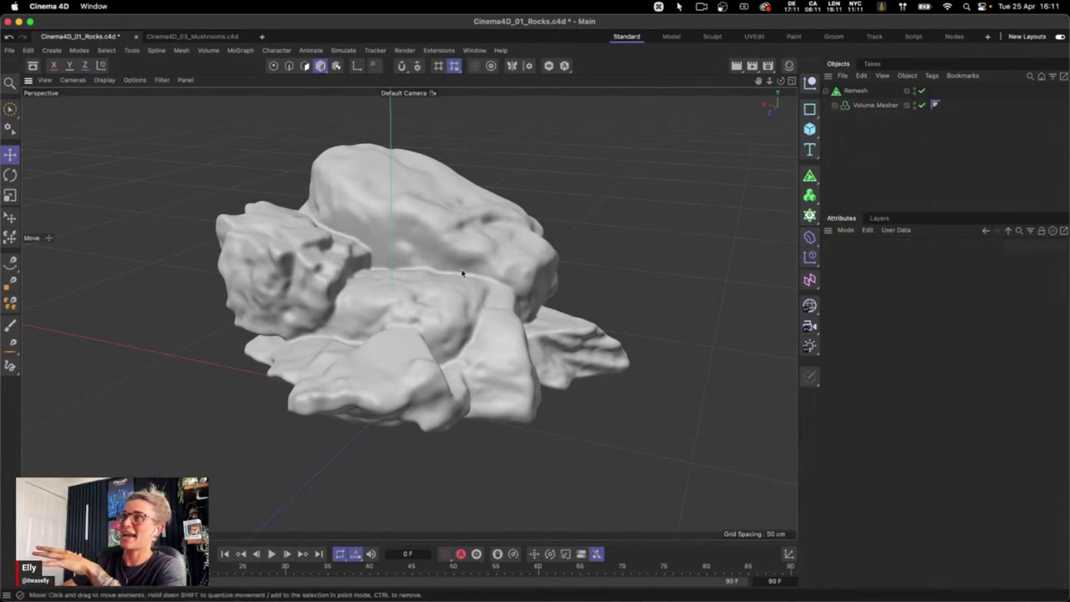
Examine the hierarchy nested inside the Remesh generator down to the individual stones
left_click(834, 105)
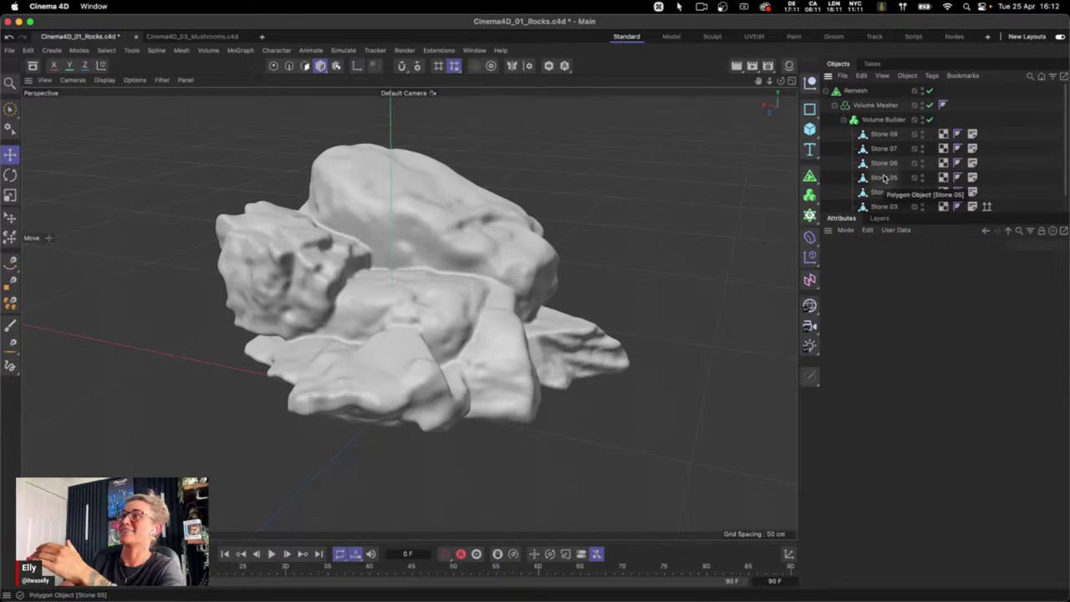
left_click(829, 91)
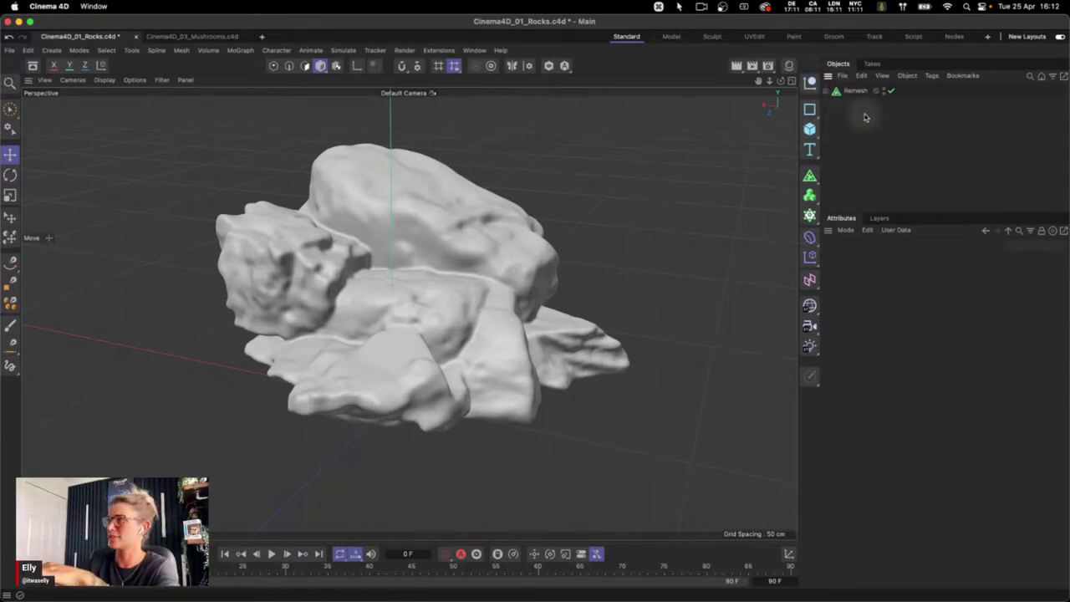
left_click(829, 91)
left_click(883, 163)
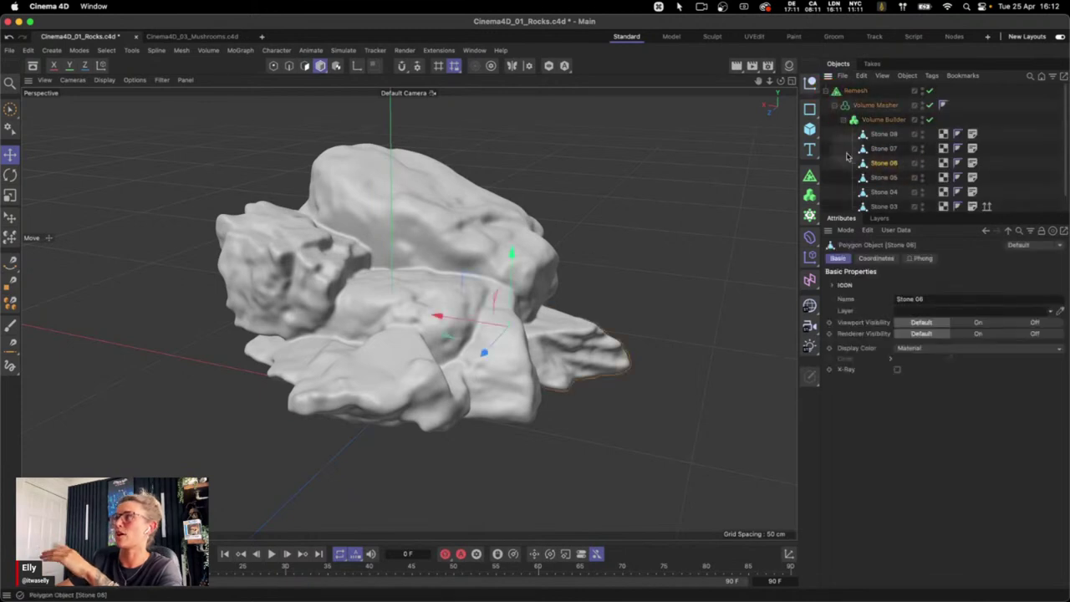
left_click(828, 92)
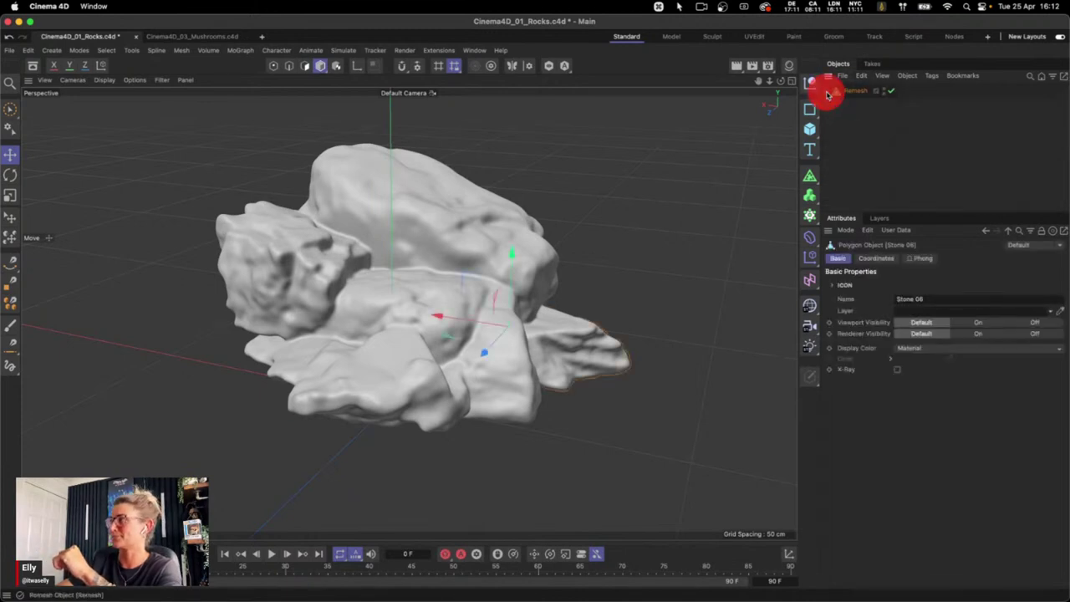
Bake the Remesh generator to a polygon copy with Current State to Object and delete the copy's leftover Volume Mesher child
right_click(856, 91)
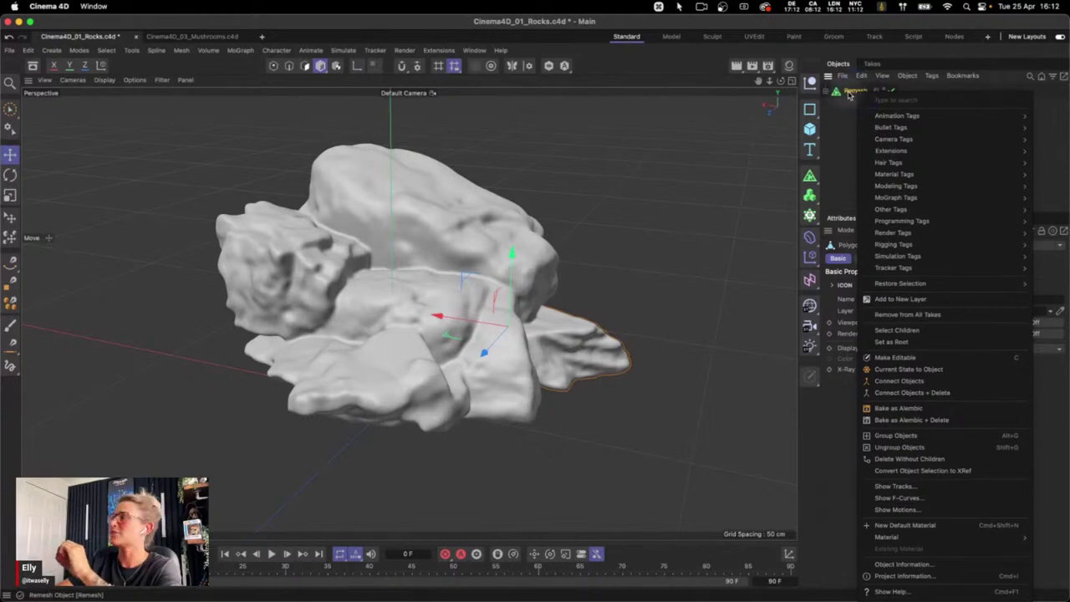
left_click(929, 371)
left_click(826, 108)
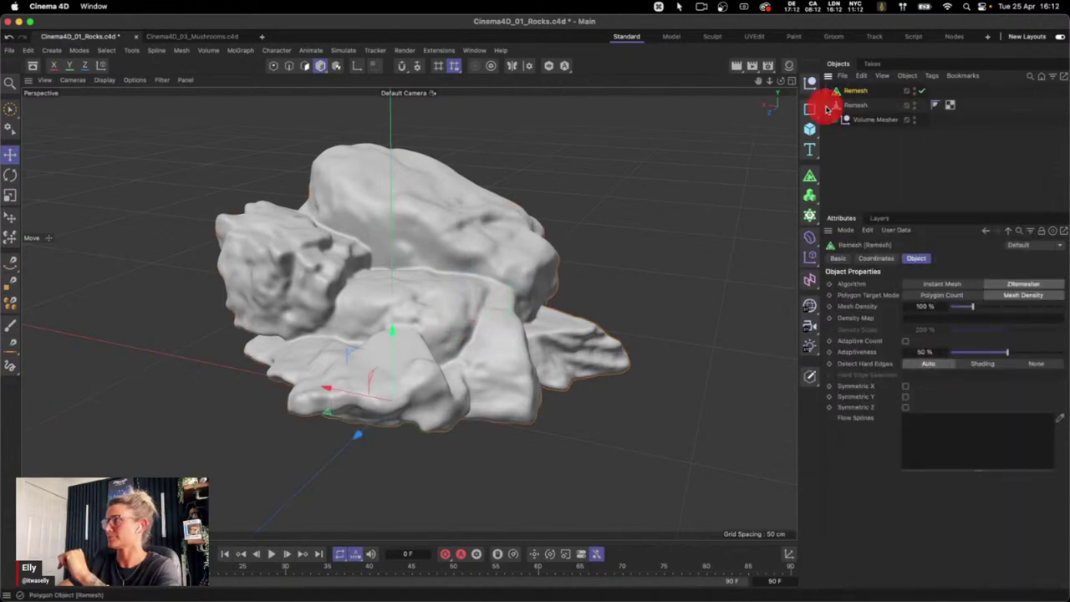
left_click(853, 120)
key("BackSpace")
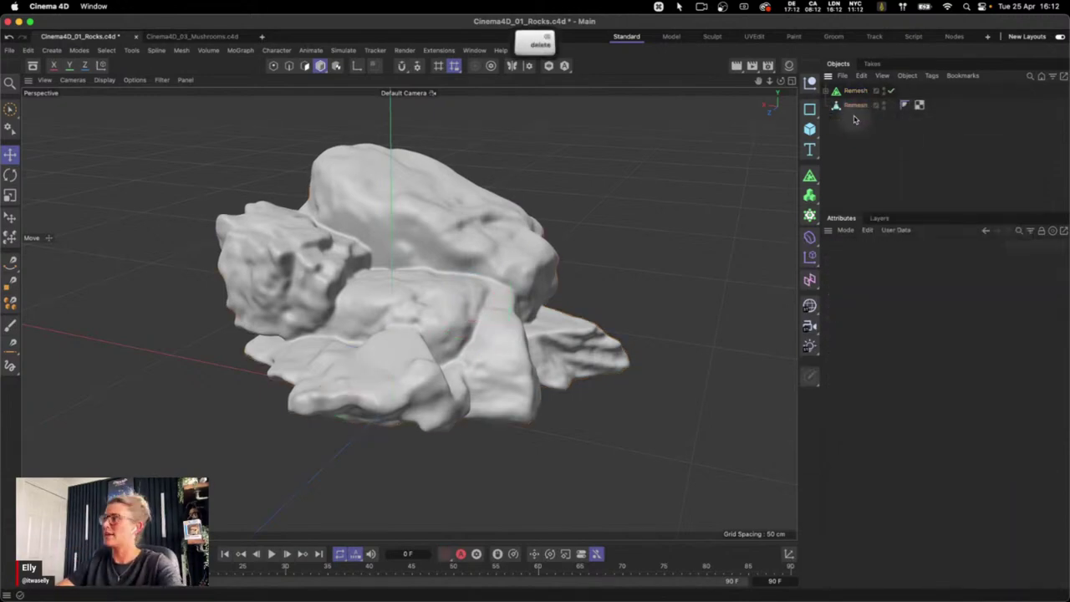
Group the original Remesh generator into a null and hide that null in the viewport and renderer, leaving the polygon copy visible
left_click(852, 107)
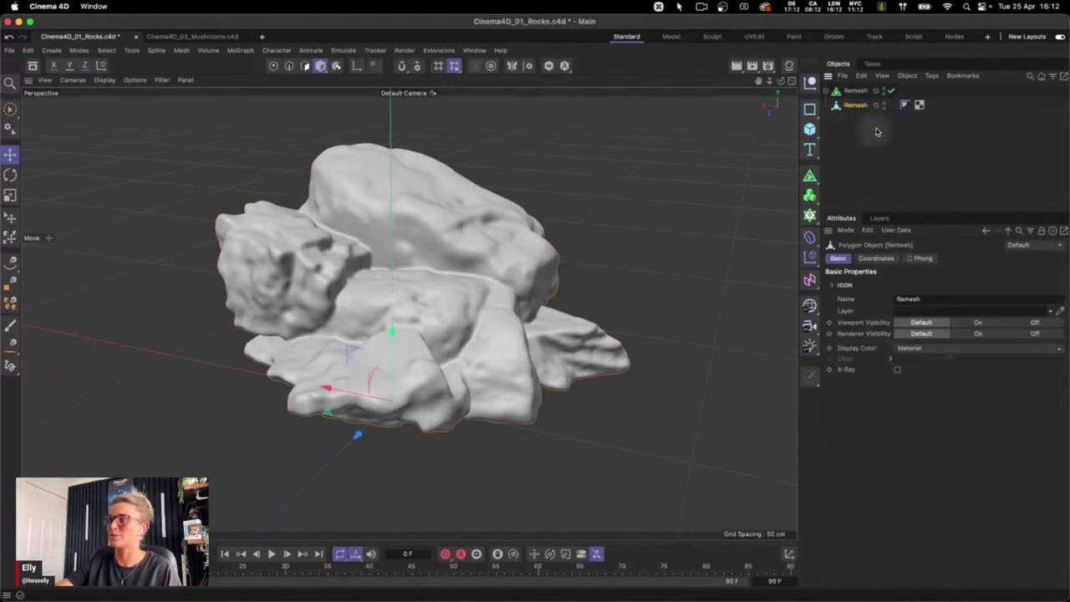
left_click(851, 92)
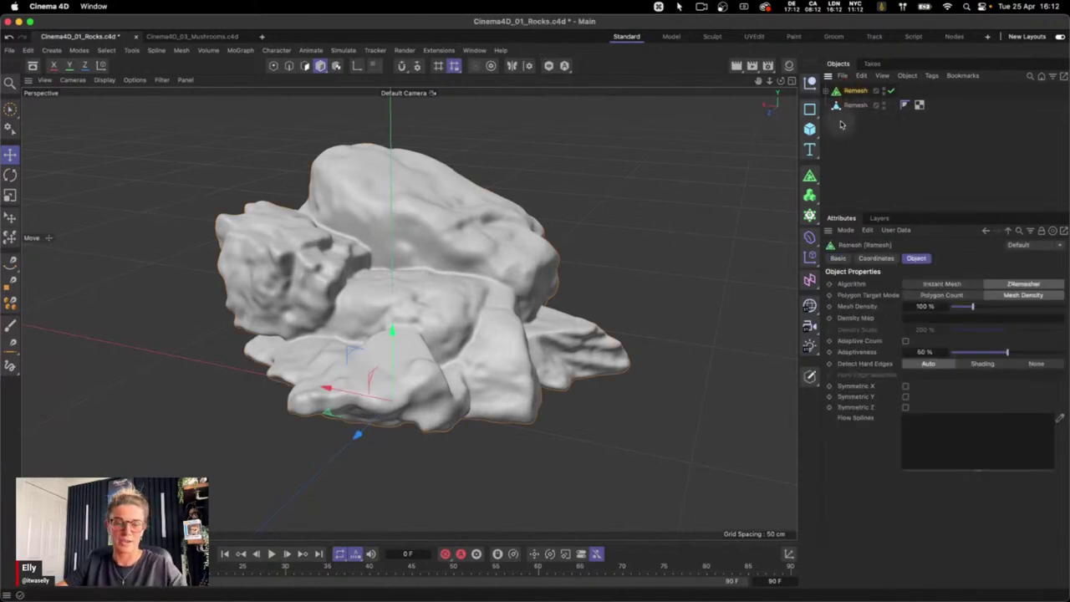
key("alt+g")
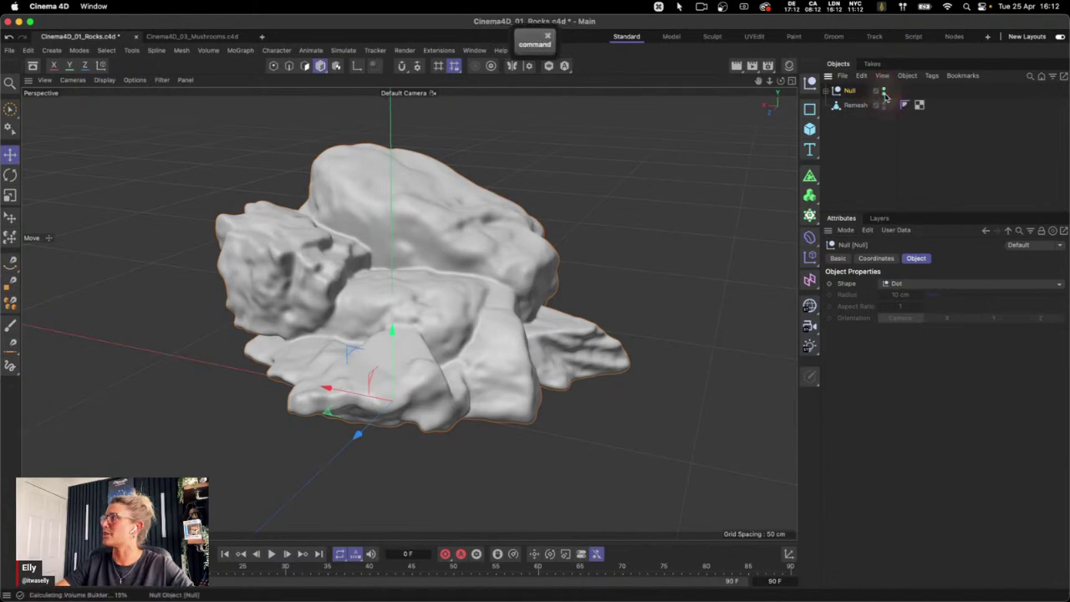
left_click(859, 108)
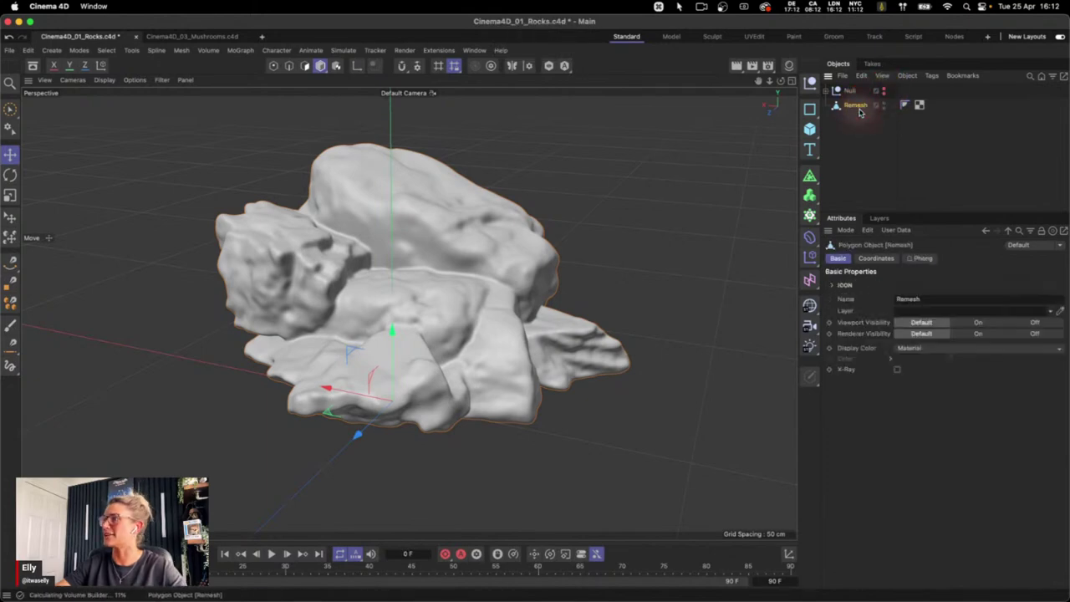
left_click(566, 281)
key("3")
left_click_drag(388, 290, 421, 278)
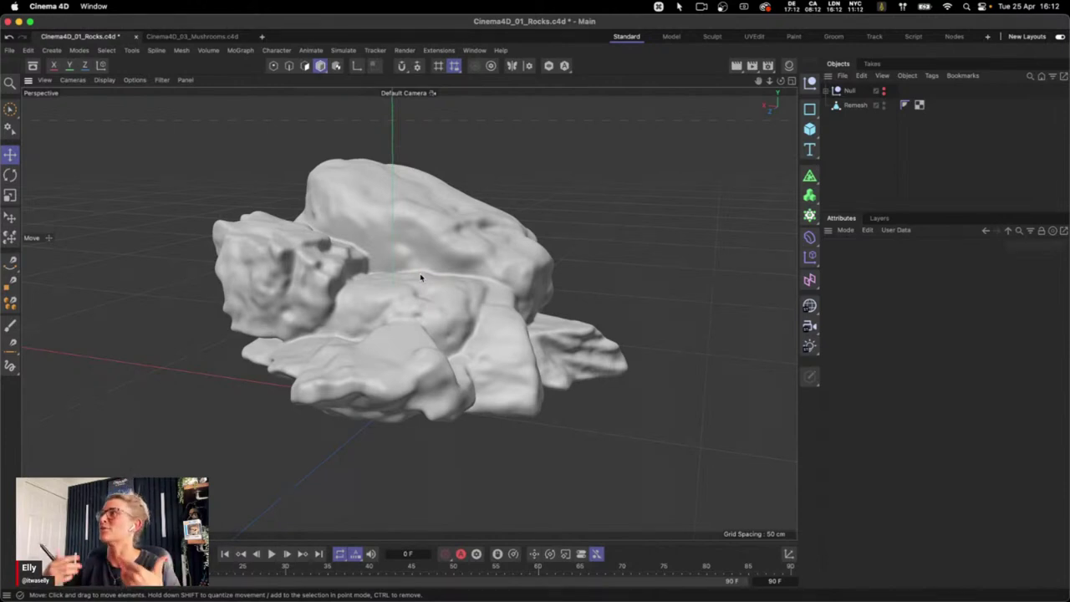
Switch to the Sculpt layout, select the Remesh polygon object and display its polygon lines
left_click(713, 37)
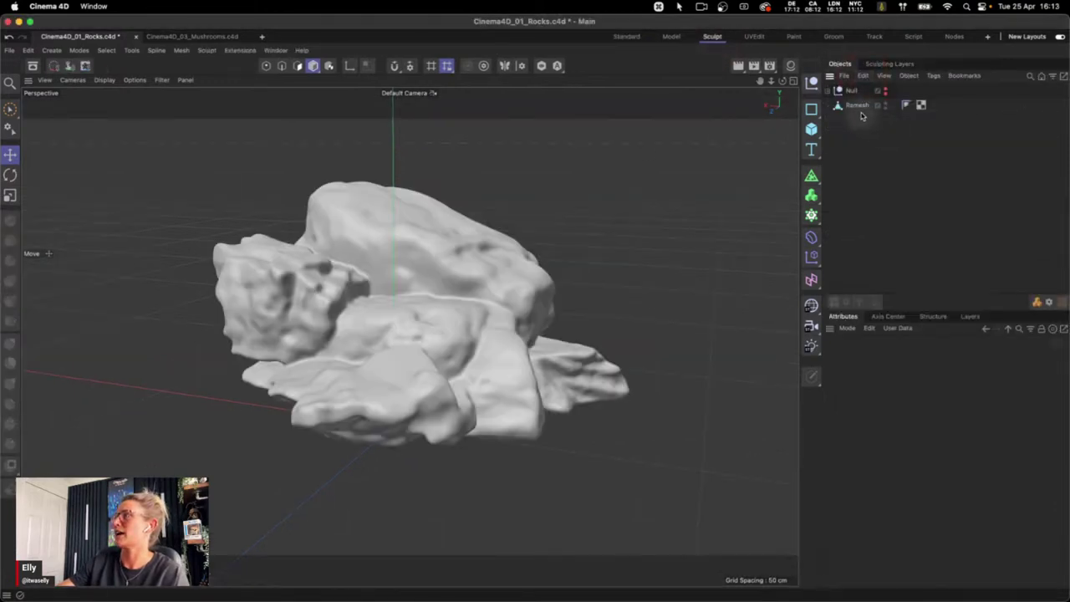
left_click(861, 106)
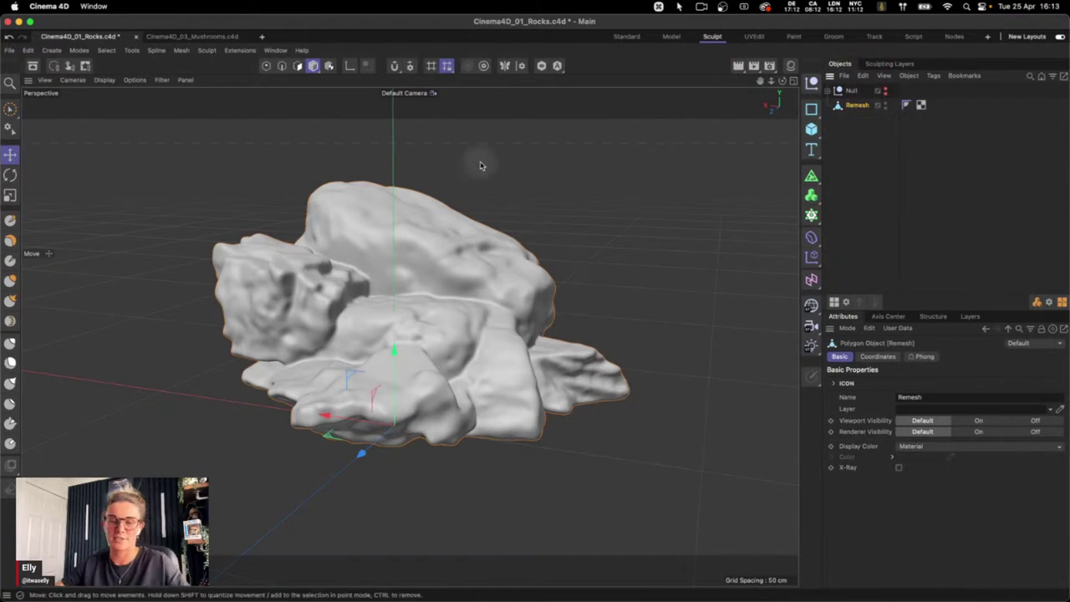
key("n")
key("b")
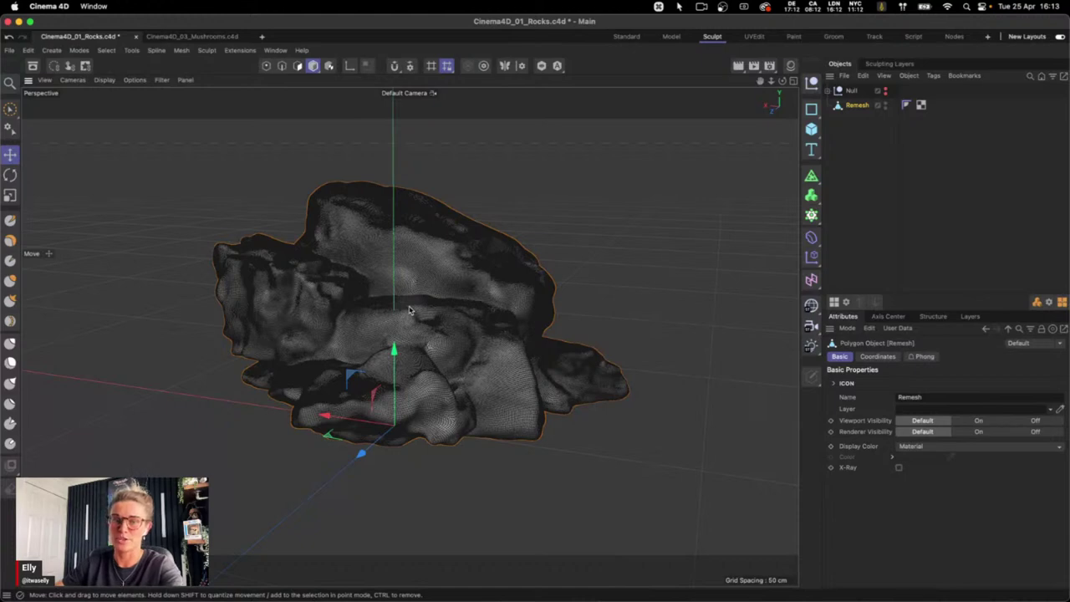
Subdivide the Remesh polygon object once for sculpting and check the smoothed rock surface
left_click(209, 51)
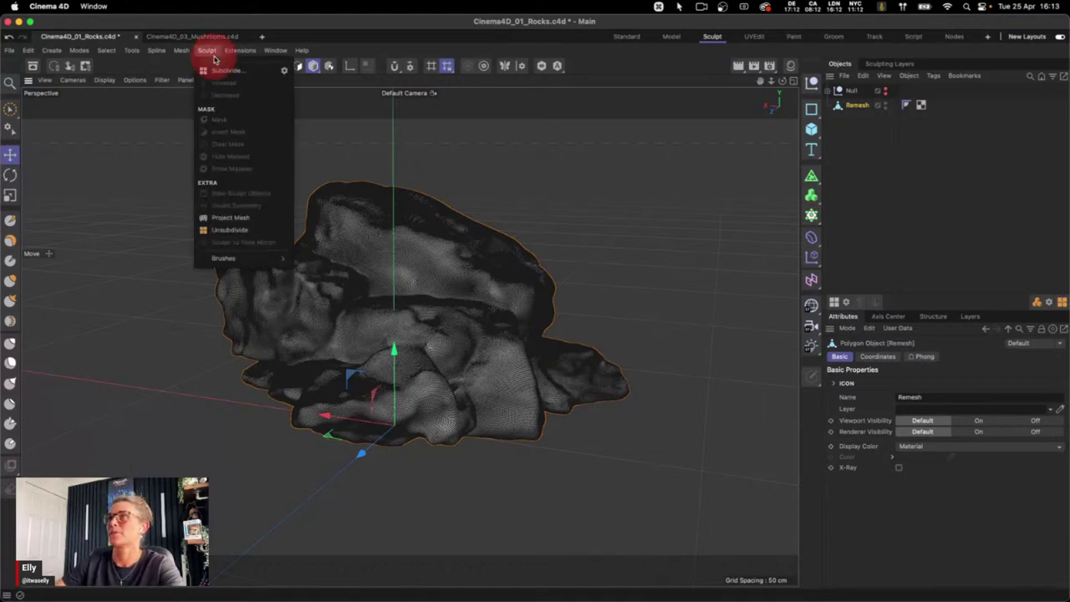
left_click(222, 70)
left_click(207, 50)
left_click(222, 70)
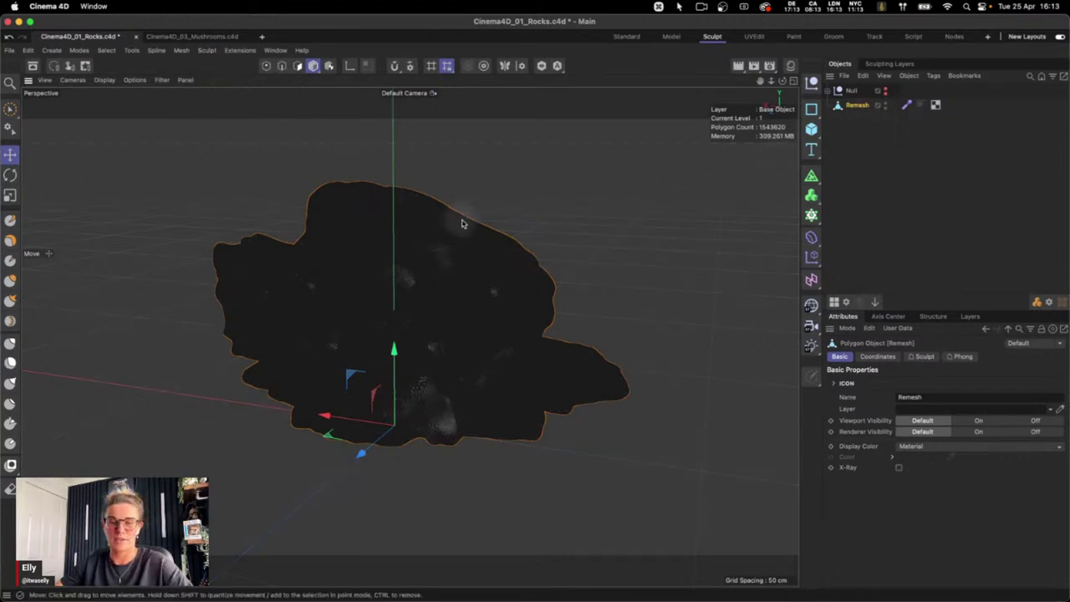
key("3")
left_click_drag(463, 223, 501, 251)
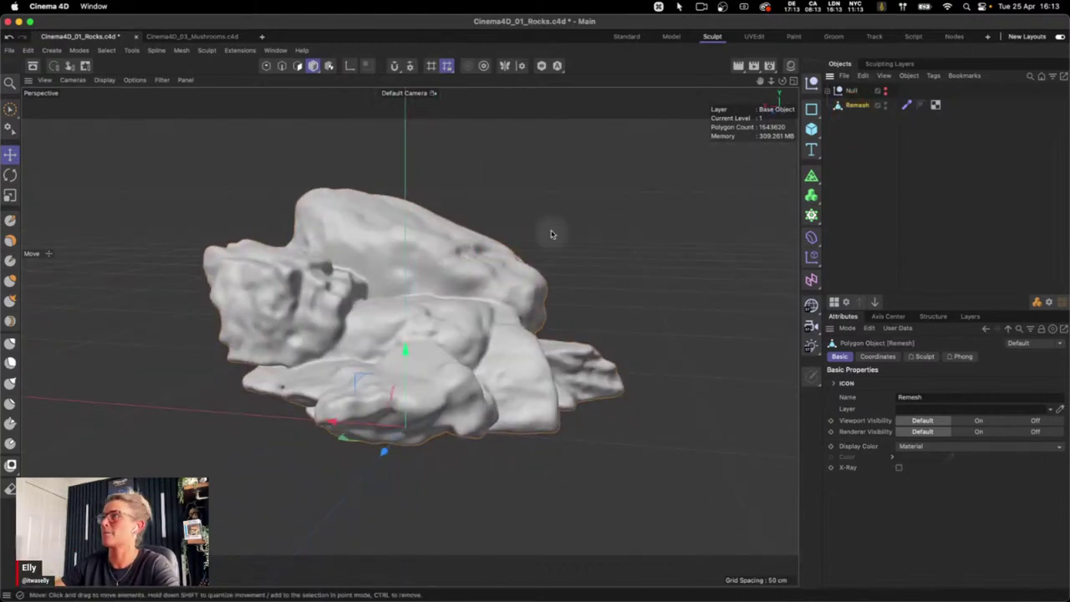
Use the Grab brush at size 54 to pull the outlines of the left, rear and front rocks into new shapes
left_click(11, 343)
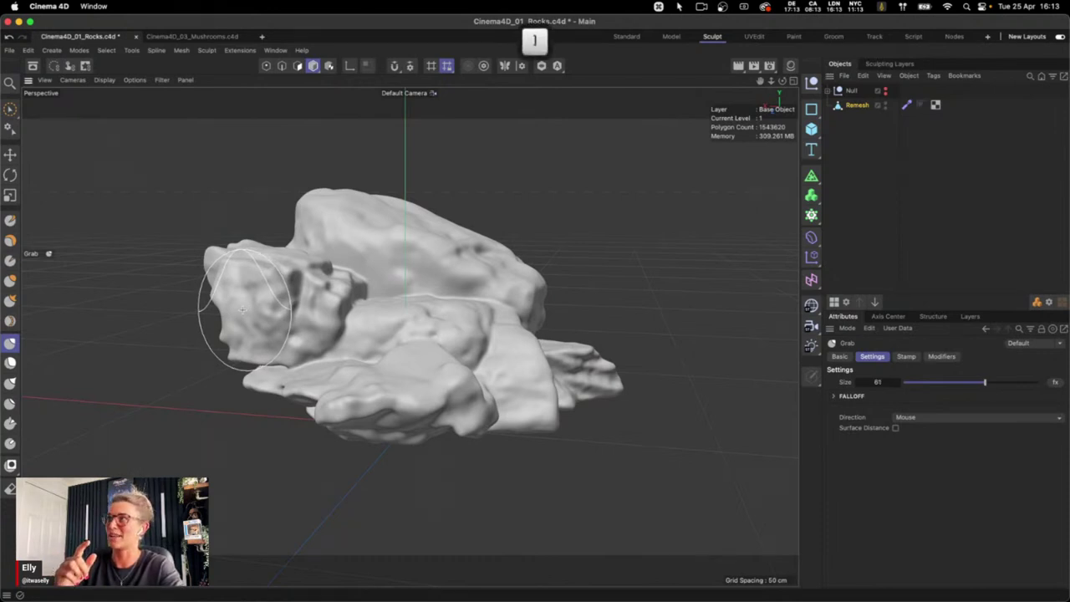
key("bracketleft")
key("bracketleft")
key("bracketleft")
key("bracketleft")
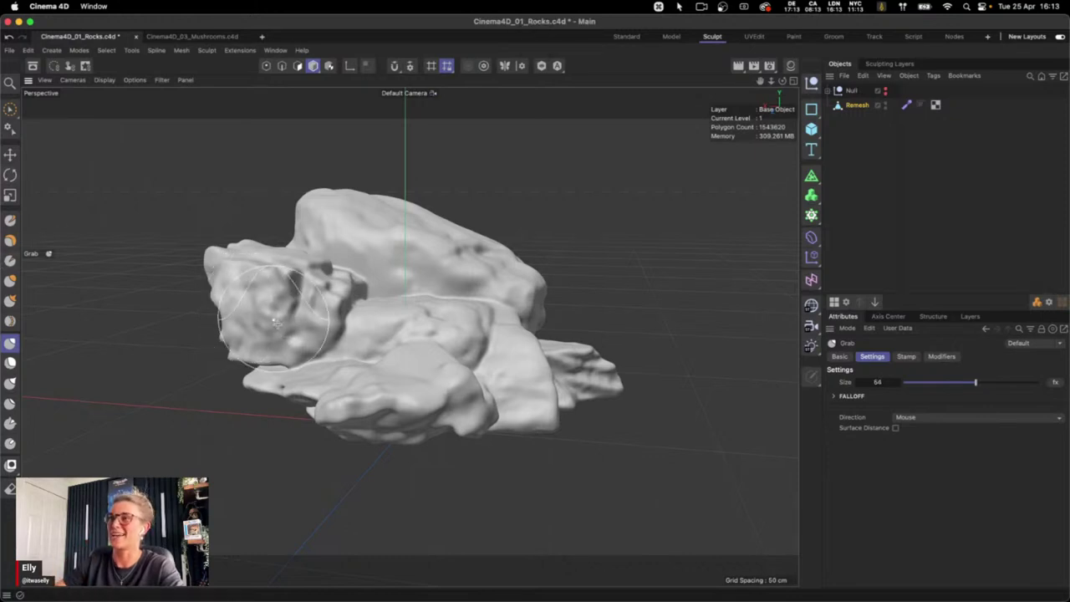
left_click_drag(230, 283, 224, 287)
left_click_drag(310, 191, 324, 194)
left_click_drag(410, 390, 415, 380)
left_click_drag(512, 381, 544, 370)
Reshape the small outer rock on the right with the Grab brush and check the formation from another angle
key("3")
left_click_drag(431, 328, 601, 289)
mouse_move(622, 353)
left_mouse_down()
mouse_move(609, 354)
mouse_move(619, 347)
left_mouse_up()
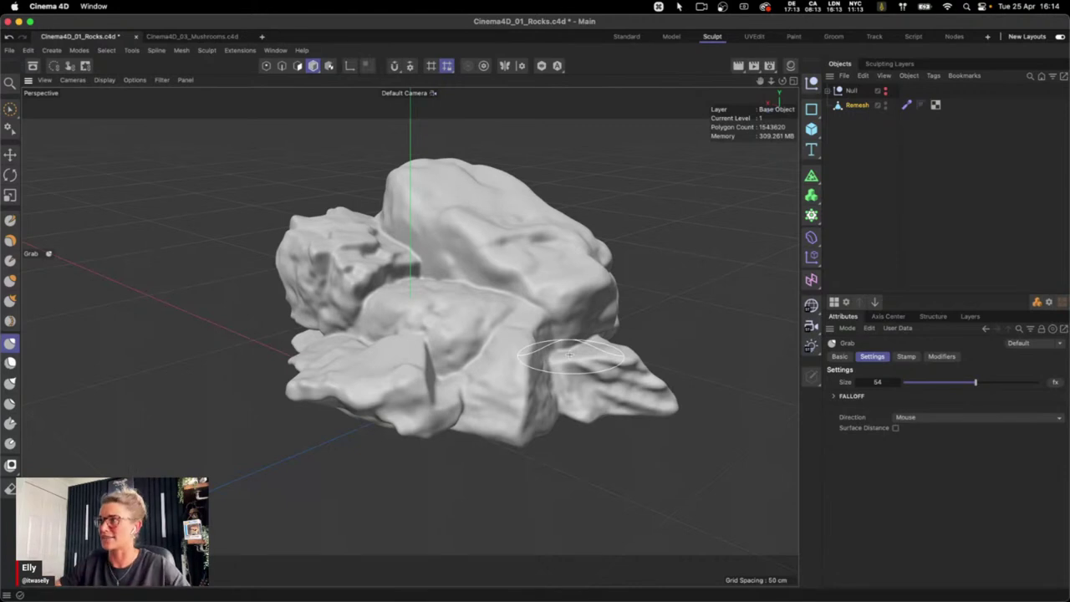
key("3")
mouse_move(434, 276)
left_mouse_down()
mouse_move(450, 274)
mouse_move(422, 279)
left_mouse_up()
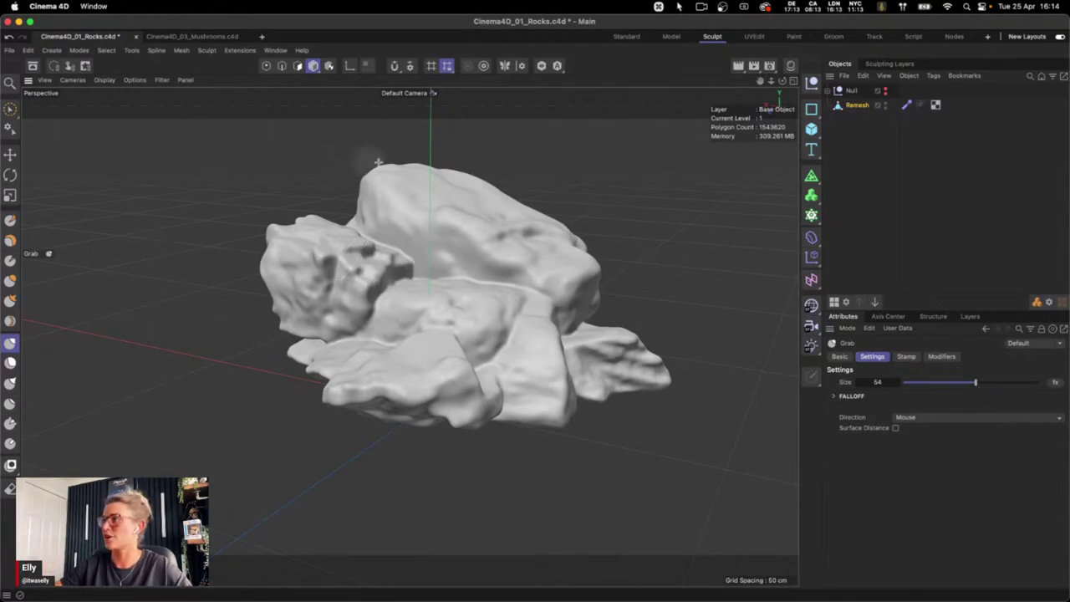
Load the Rocks 04 preset for the Draw brush and turn off the visibility of its stencil overlay
left_click(10, 222)
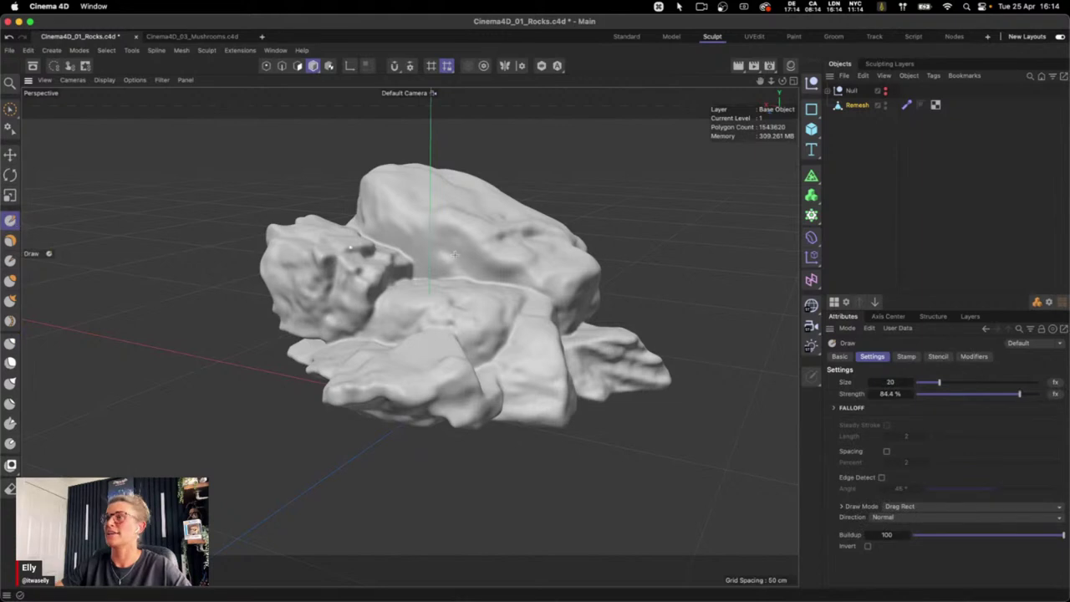
left_click(1003, 344)
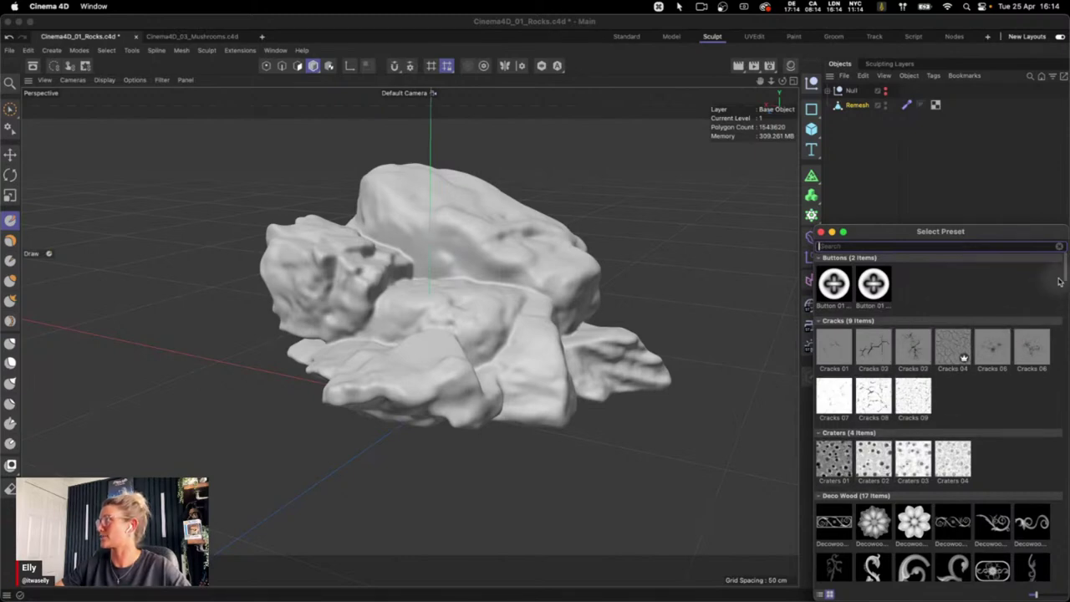
scroll(1058, 284, "down", 15)
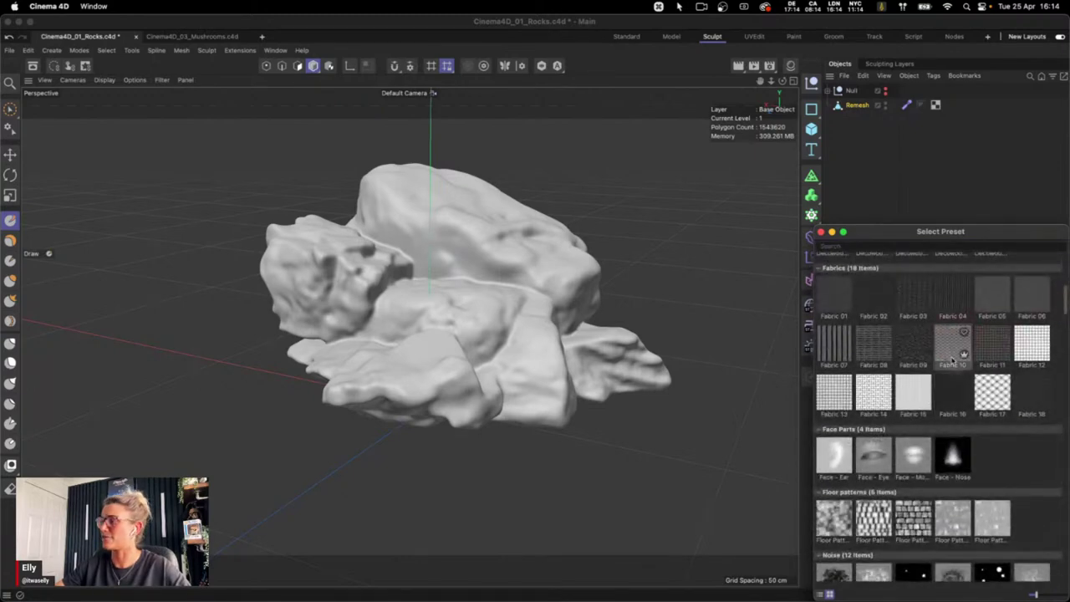
left_click(880, 244)
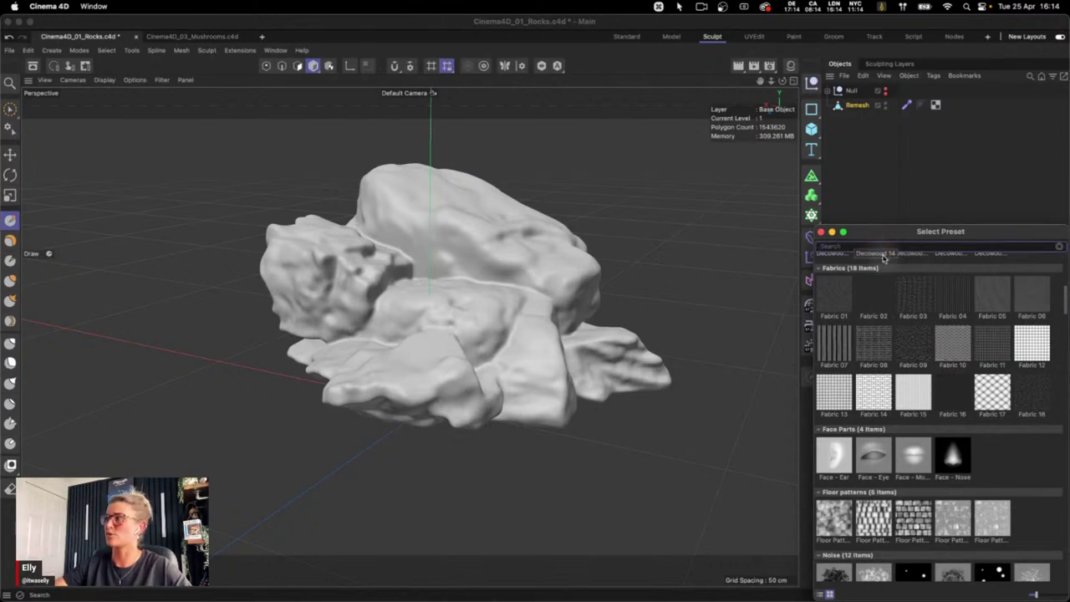
type("rocks")
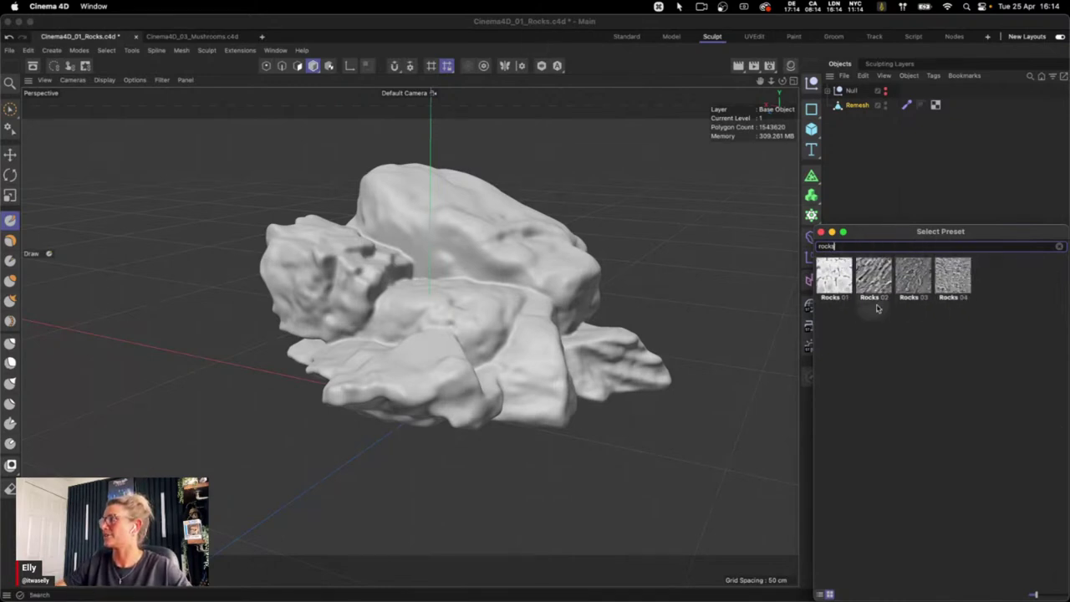
double_click(953, 276)
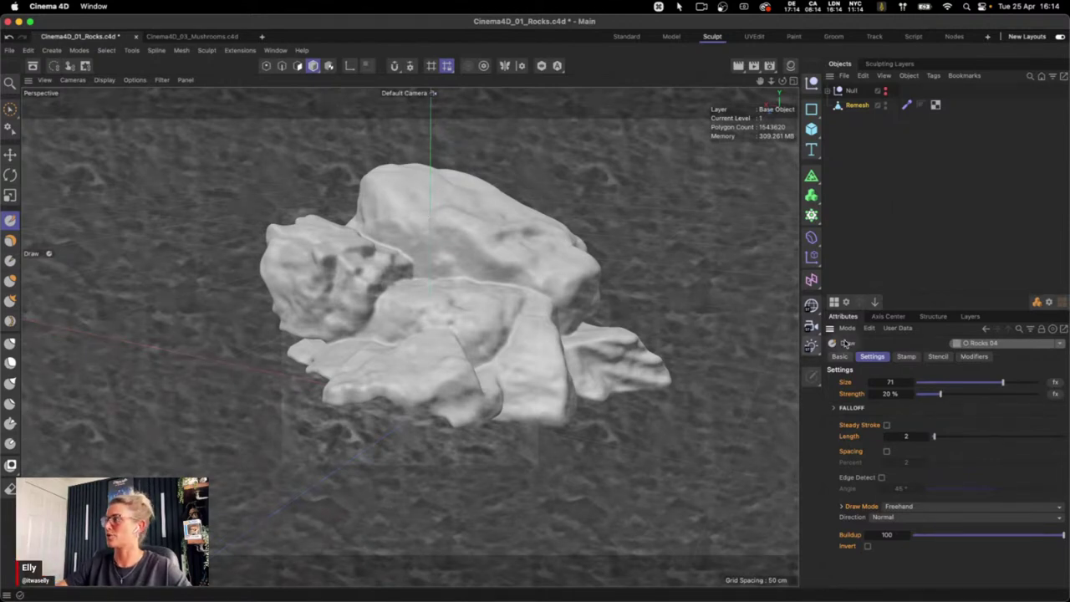
left_click(937, 357)
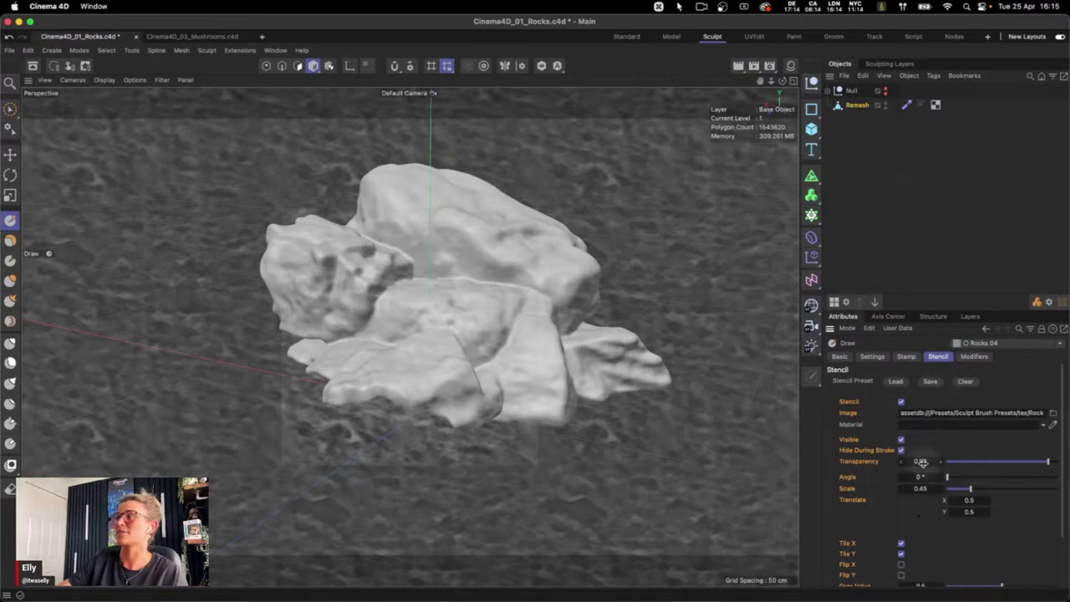
left_click(902, 440)
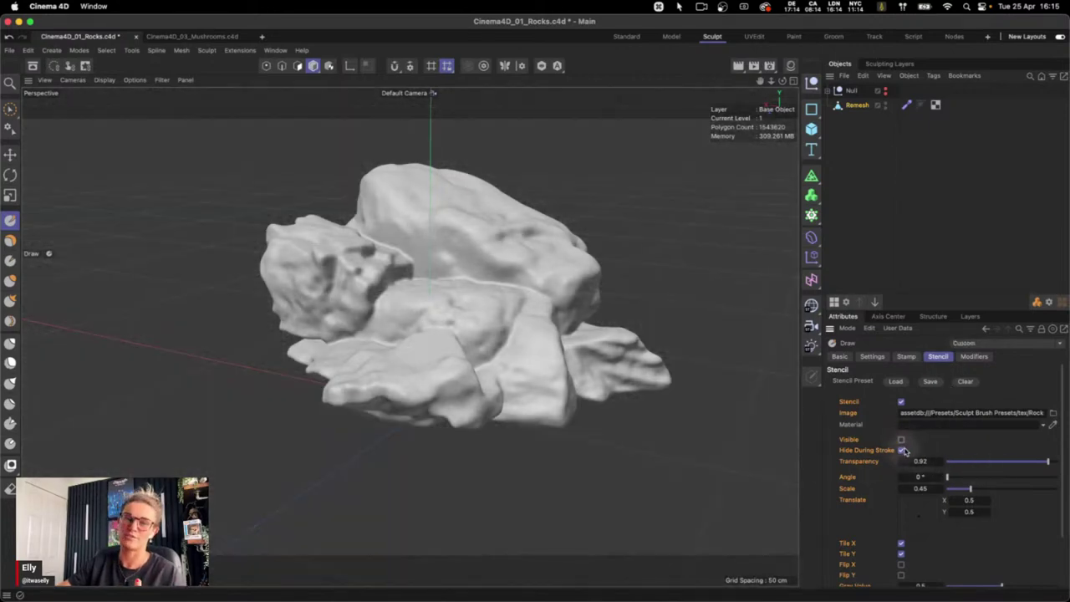
Set the Draw brush strength to 3.1 % and paint the Rocks 04 texture over the Remesh rocks
left_click(857, 104)
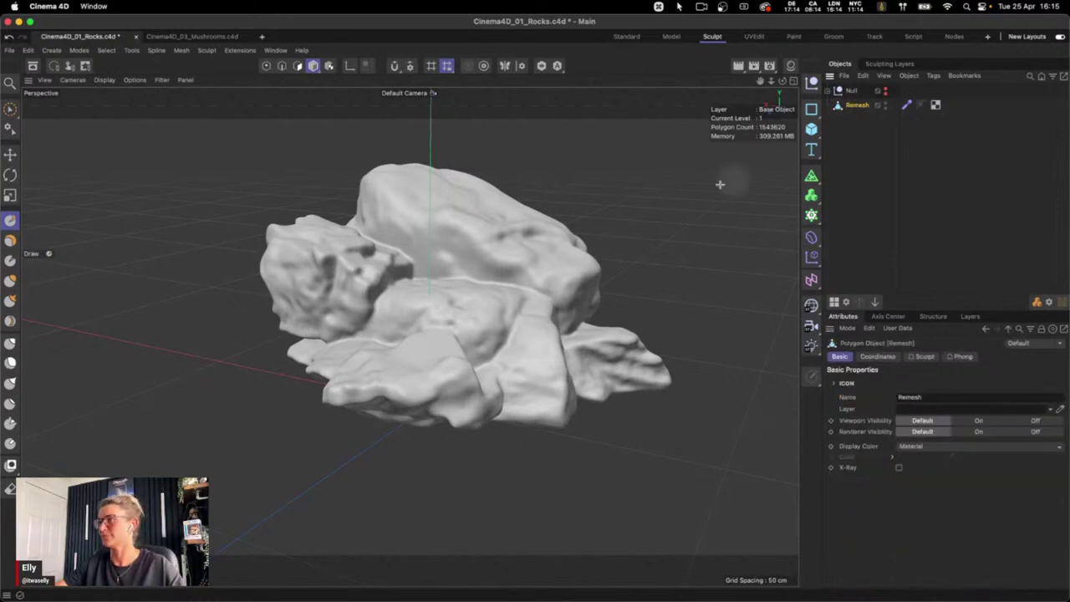
key("2")
left_click_drag(454, 270, 752, 268)
key("1")
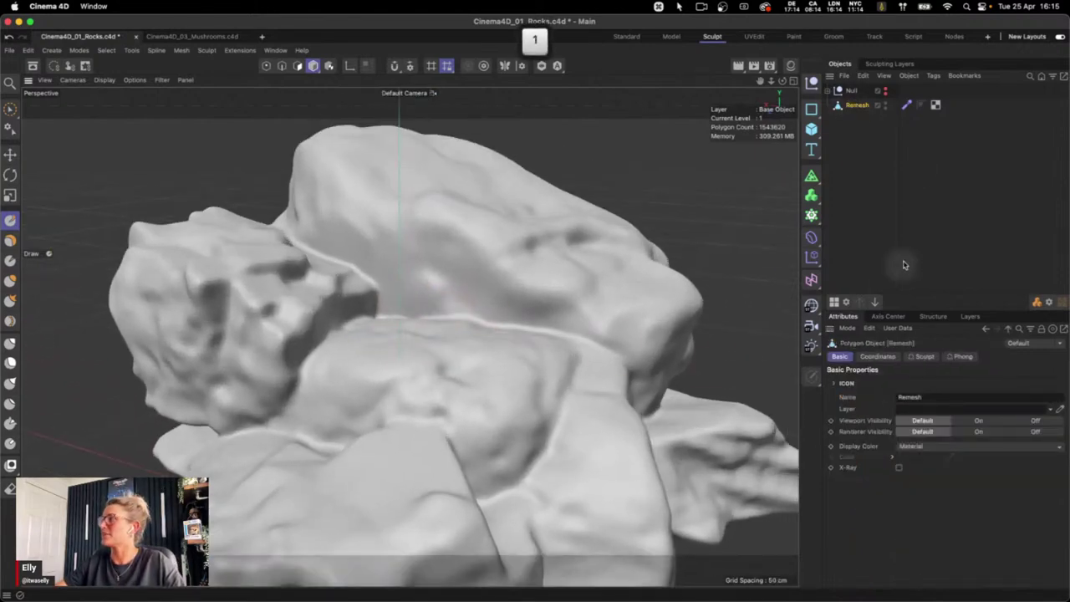
left_click(11, 220)
left_click(872, 356)
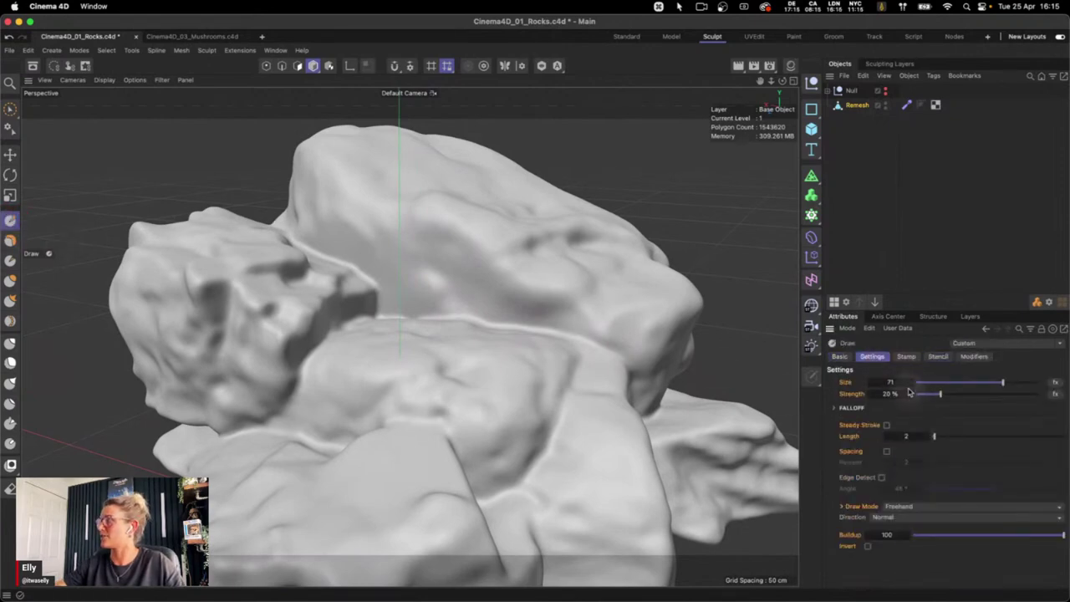
left_click_drag(940, 399, 919, 396)
mouse_move(378, 381)
left_mouse_down()
mouse_move(330, 388)
mouse_move(475, 422)
mouse_move(520, 406)
mouse_move(473, 410)
mouse_move(420, 336)
mouse_move(422, 279)
mouse_move(379, 230)
mouse_move(389, 280)
mouse_move(365, 273)
mouse_move(399, 271)
mouse_move(480, 302)
mouse_move(572, 315)
mouse_move(662, 280)
mouse_move(627, 248)
mouse_move(484, 200)
mouse_move(487, 247)
mouse_move(437, 258)
left_mouse_up()
scroll(343, 342, "up", 5)
mouse_move(232, 248)
left_mouse_down()
mouse_move(265, 269)
mouse_move(336, 251)
mouse_move(292, 329)
left_mouse_up()
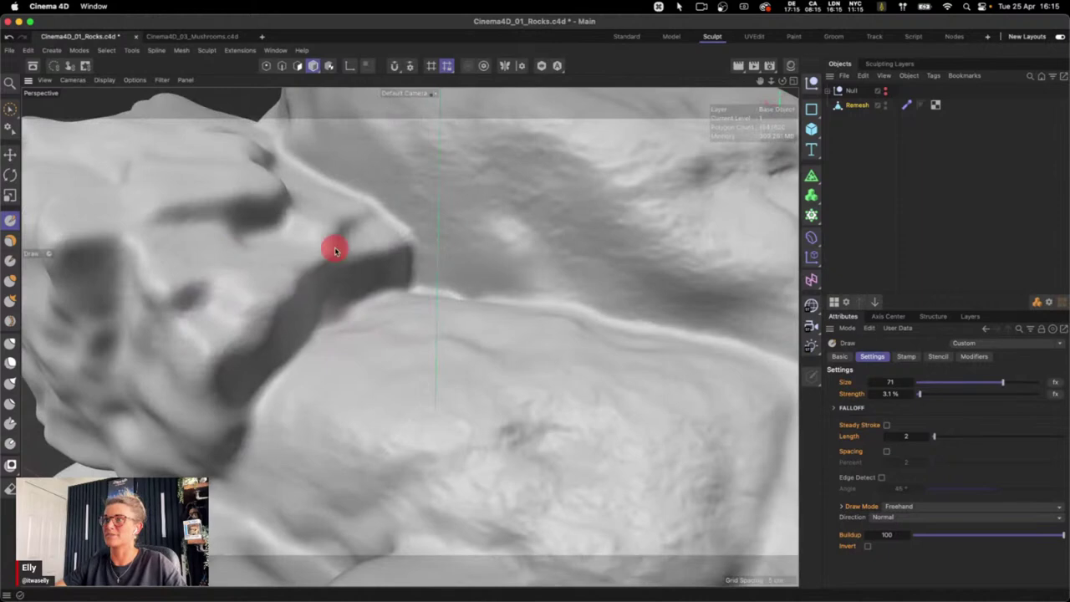
Set the Draw brush size to 14 and paint finer rock texture on the left rock's edge and the middle rock, undoing the overly strong stroke
left_click_drag(950, 384, 931, 382)
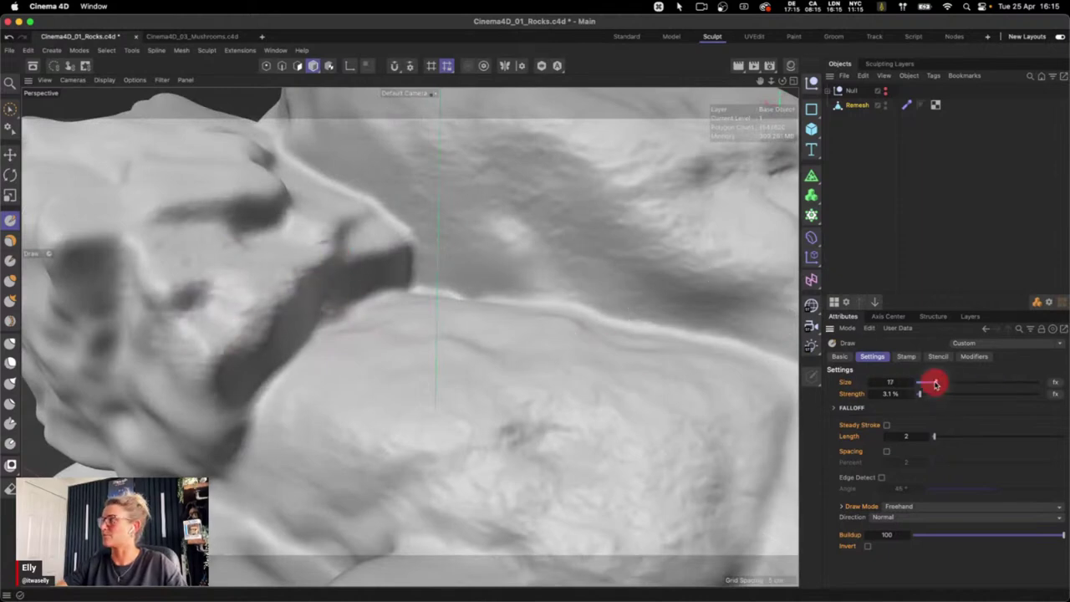
mouse_move(314, 270)
left_mouse_down()
mouse_move(295, 286)
mouse_move(281, 343)
mouse_move(244, 386)
left_mouse_up()
mouse_move(478, 362)
left_mouse_down()
mouse_move(444, 397)
mouse_move(513, 369)
mouse_move(357, 437)
mouse_move(491, 368)
mouse_move(448, 369)
left_mouse_up()
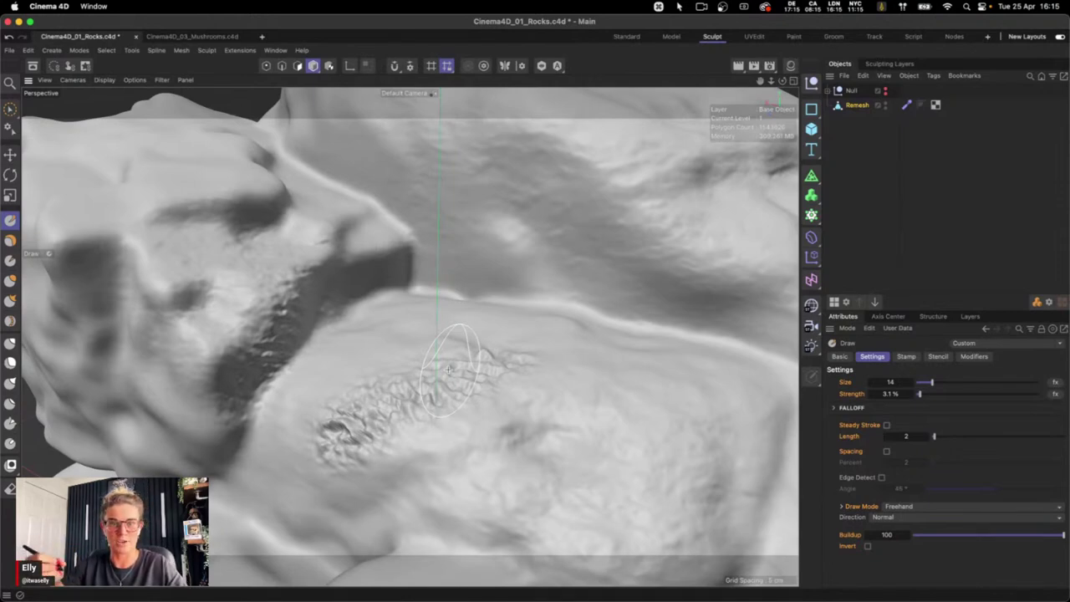
key("super+z")
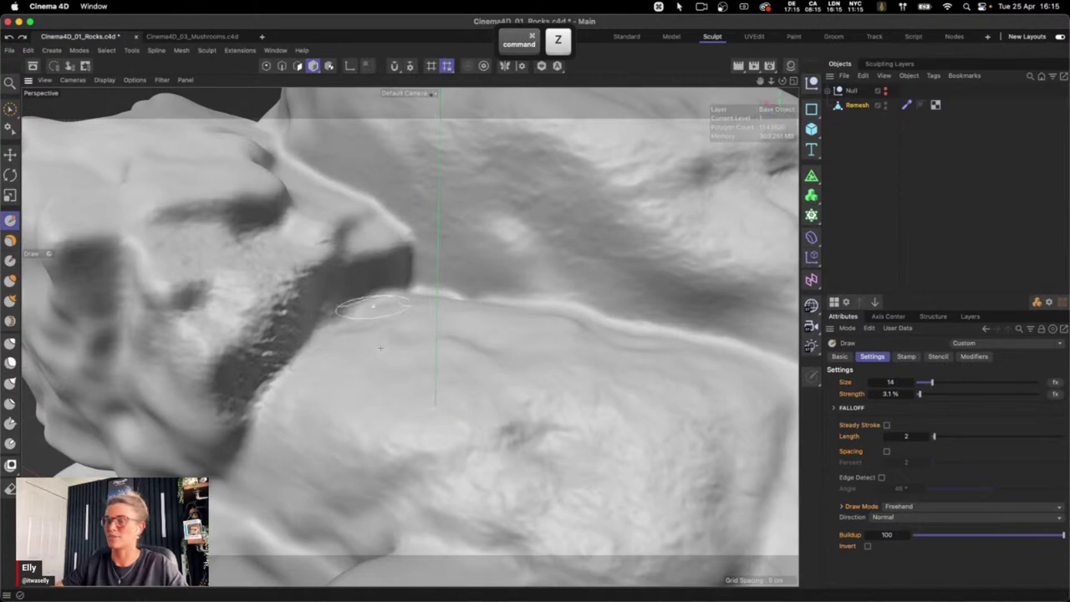
mouse_move(441, 358)
left_mouse_down()
mouse_move(397, 327)
mouse_move(412, 405)
mouse_move(486, 446)
mouse_move(433, 341)
mouse_move(577, 358)
mouse_move(631, 316)
left_mouse_up()
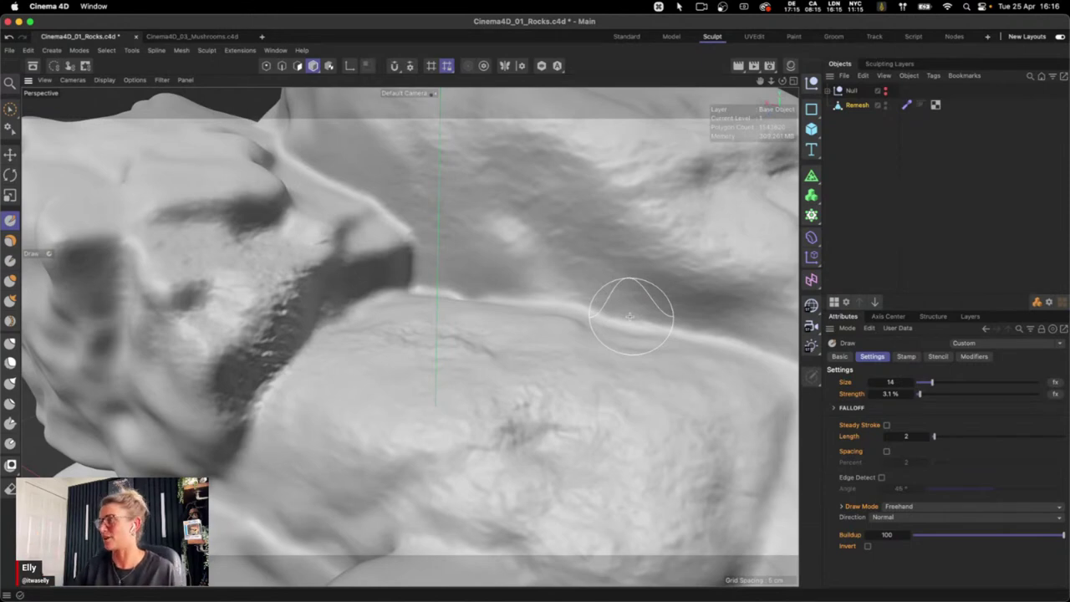
Load the Craters 01 preset for the Draw brush and turn off the visibility of its stencil overlay
left_click(987, 343)
double_click(833, 463)
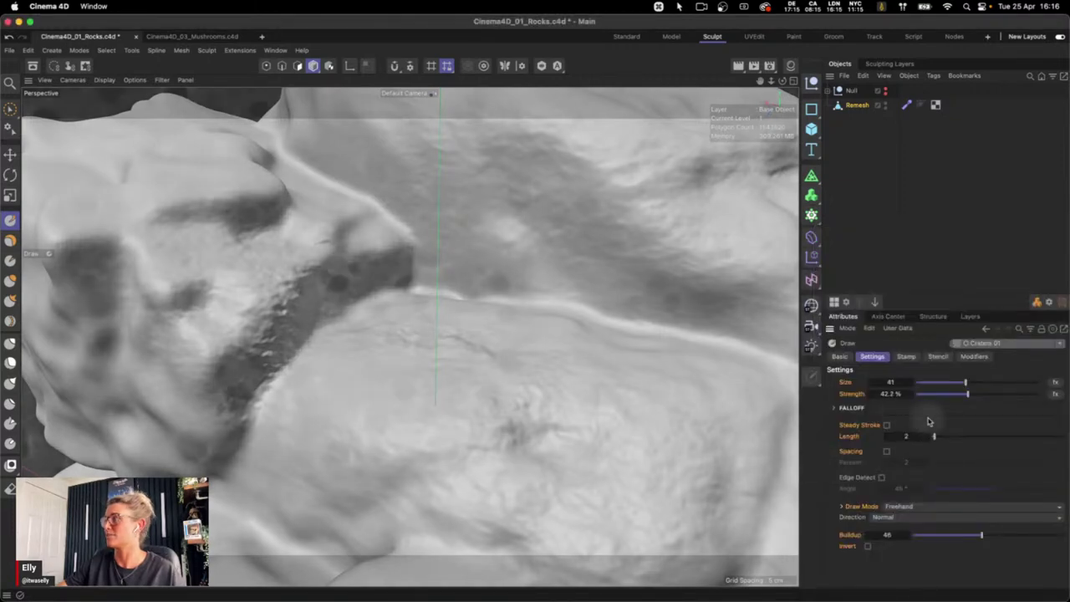
left_click(938, 356)
left_click_drag(969, 464, 920, 463)
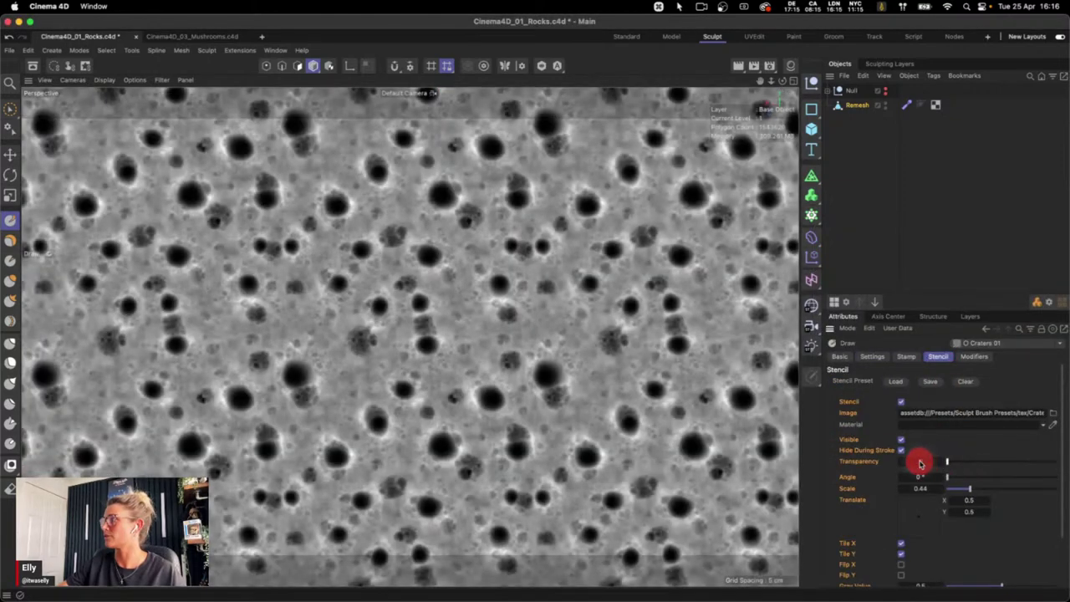
left_click(900, 439)
left_click(882, 358)
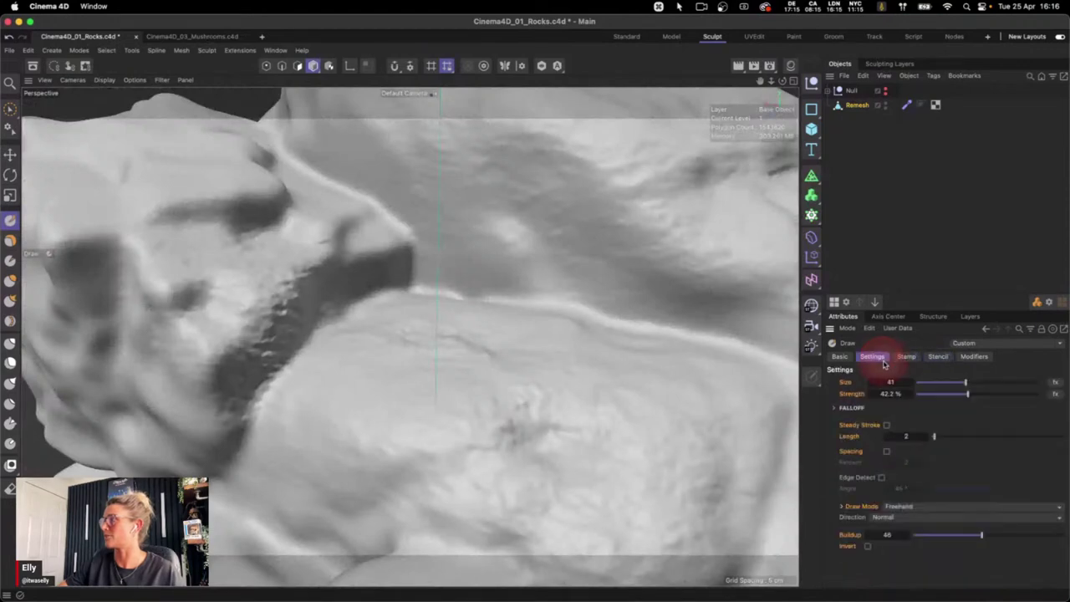
Set the Draw brush strength to 9.4 % and paint craters onto the middle rock and the rear rock's lower face
left_click_drag(930, 394, 919, 393)
mouse_move(425, 334)
left_mouse_down()
mouse_move(466, 351)
mouse_move(505, 341)
mouse_move(562, 358)
mouse_move(573, 398)
mouse_move(494, 474)
mouse_move(515, 417)
mouse_move(427, 376)
left_mouse_up()
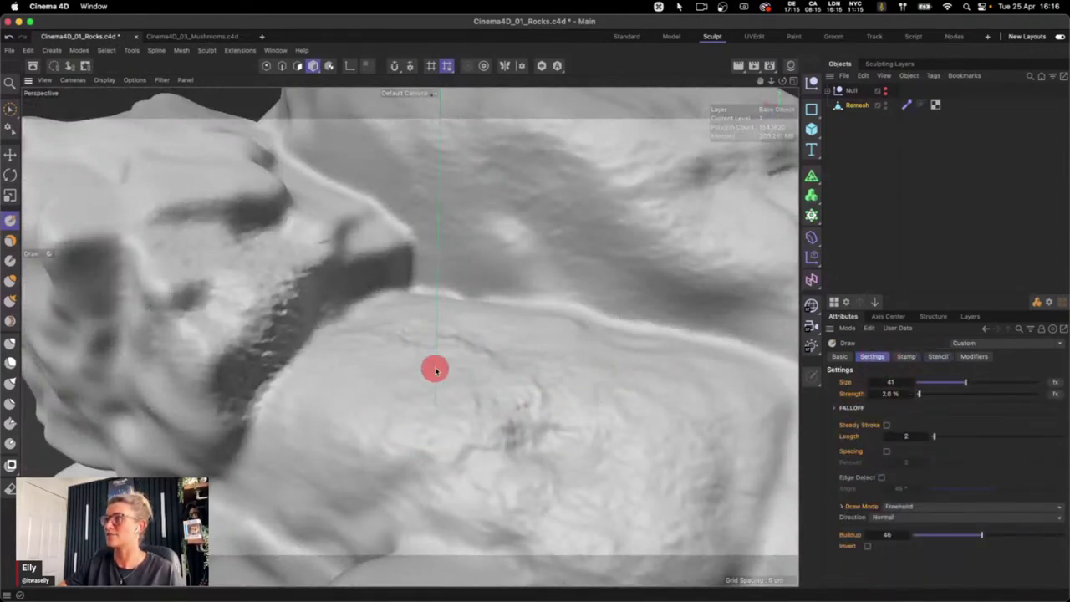
left_click_drag(920, 393, 926, 394)
mouse_move(396, 388)
left_mouse_down()
mouse_move(393, 420)
mouse_move(416, 440)
mouse_move(603, 386)
mouse_move(616, 419)
mouse_move(559, 480)
left_mouse_up()
mouse_move(449, 262)
left_mouse_down()
mouse_move(516, 175)
mouse_move(499, 225)
mouse_move(641, 270)
mouse_move(652, 299)
left_mouse_up()
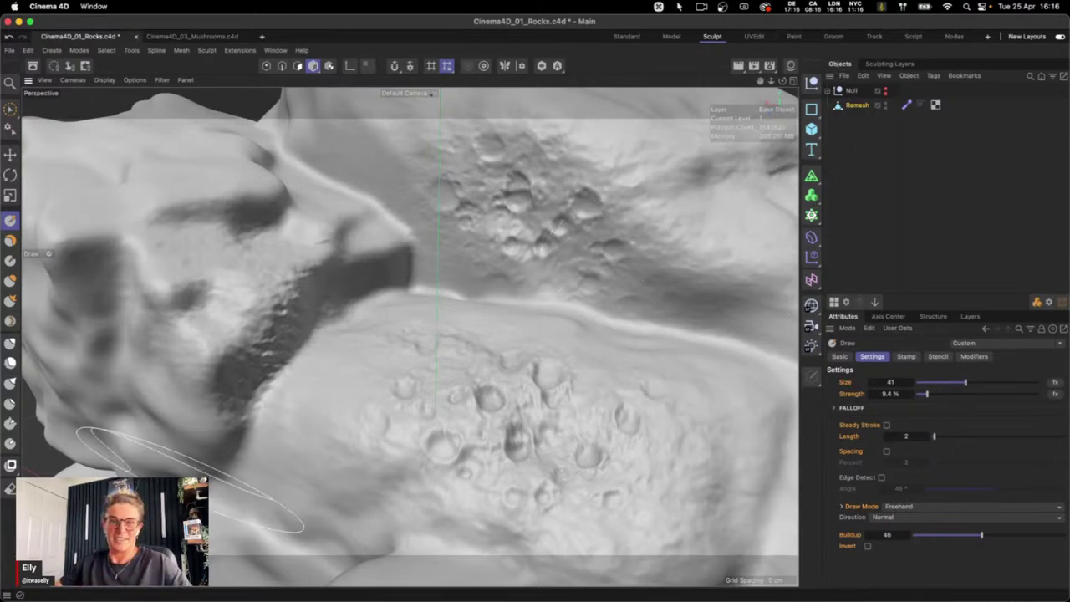
left_click_drag(585, 288, 420, 329)
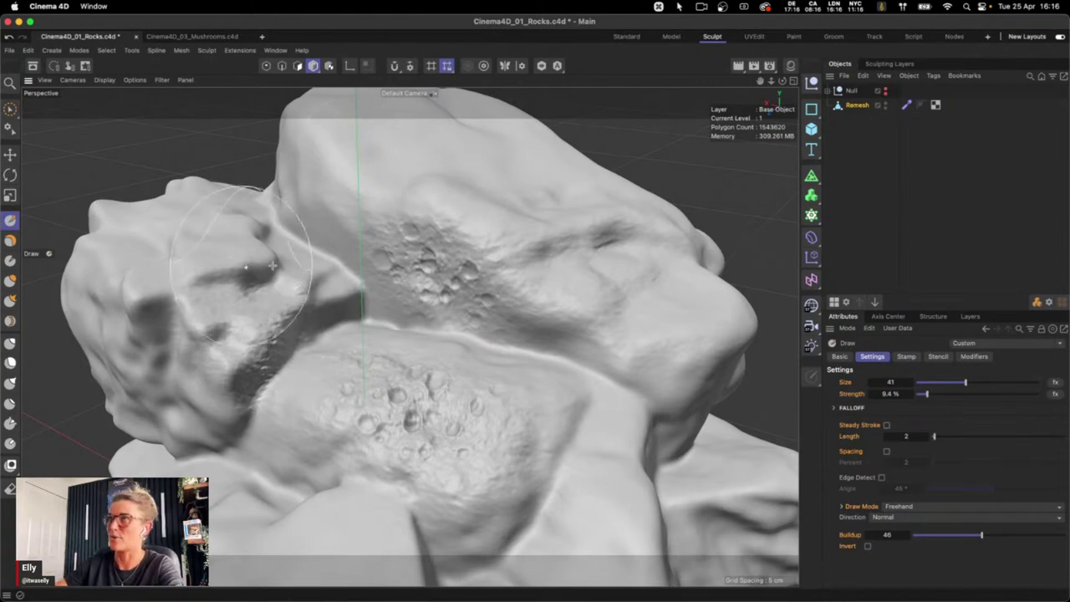
Switch to the Cinema4D_03_Mushrooms.c4d document in the Standard layout and hide Mini_Mushrooms_High in the viewport and renderer
left_click(191, 36)
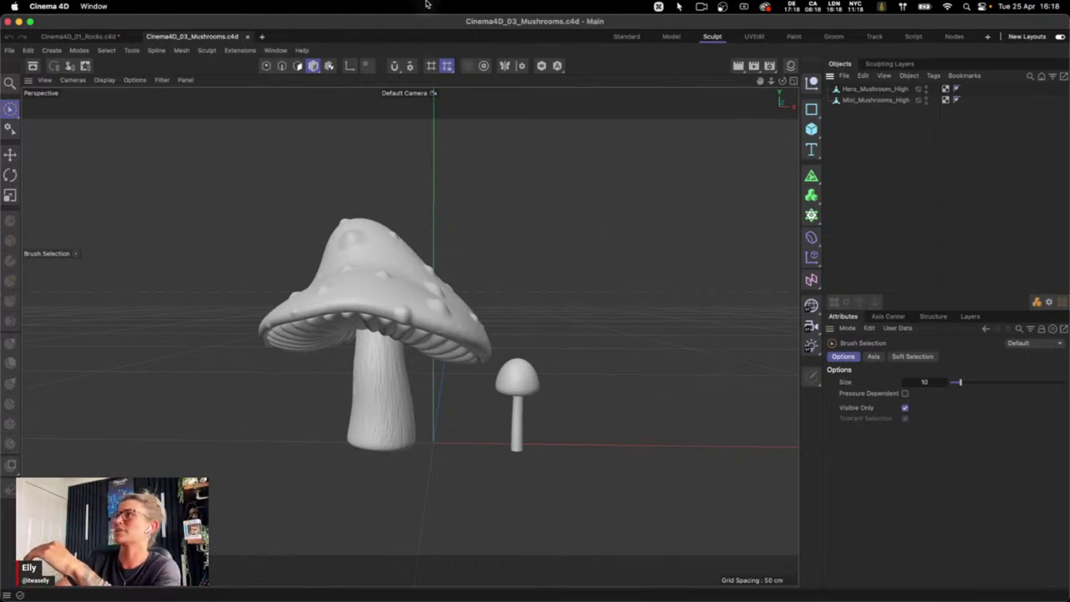
left_click(627, 36)
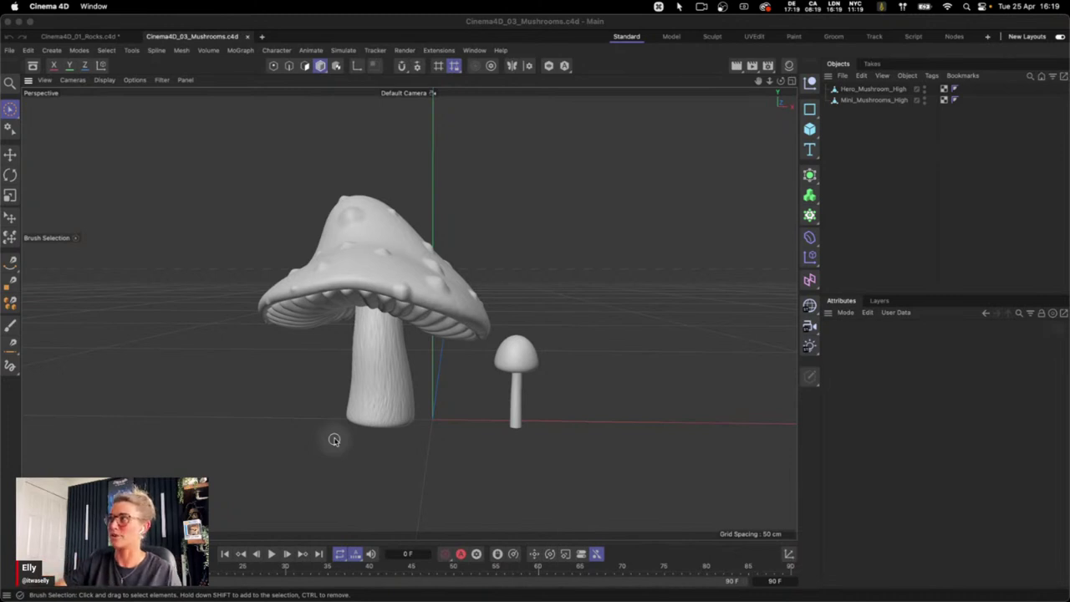
left_click(923, 100)
left_click(924, 100)
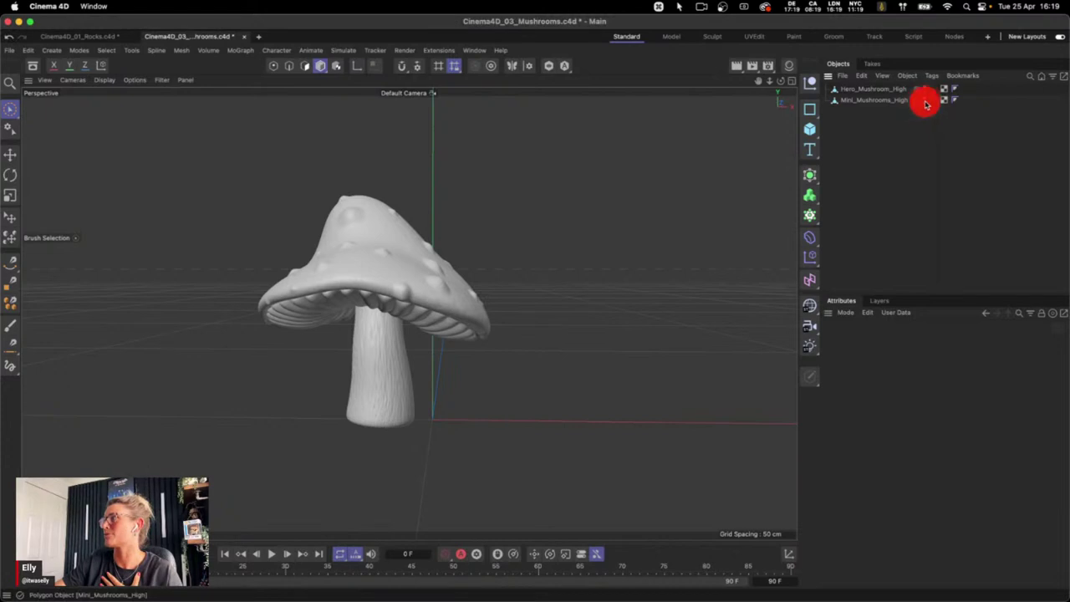
Split the Hero_Mushroom_High mesh into separate objects with Polygon Islands to Objects
left_click(874, 89)
left_click_drag(449, 309, 501, 303)
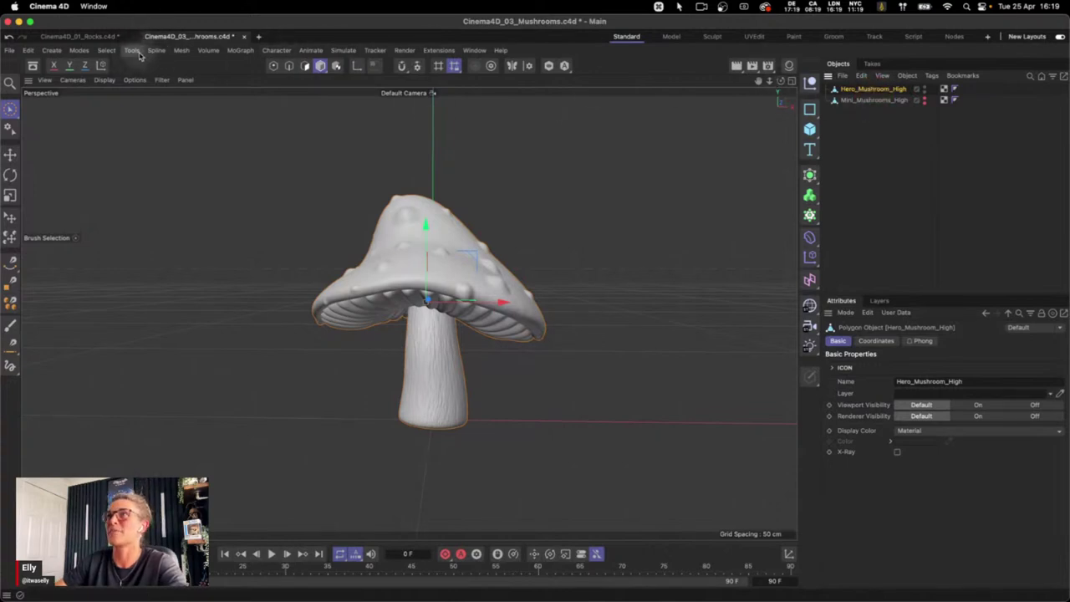
left_click(134, 51)
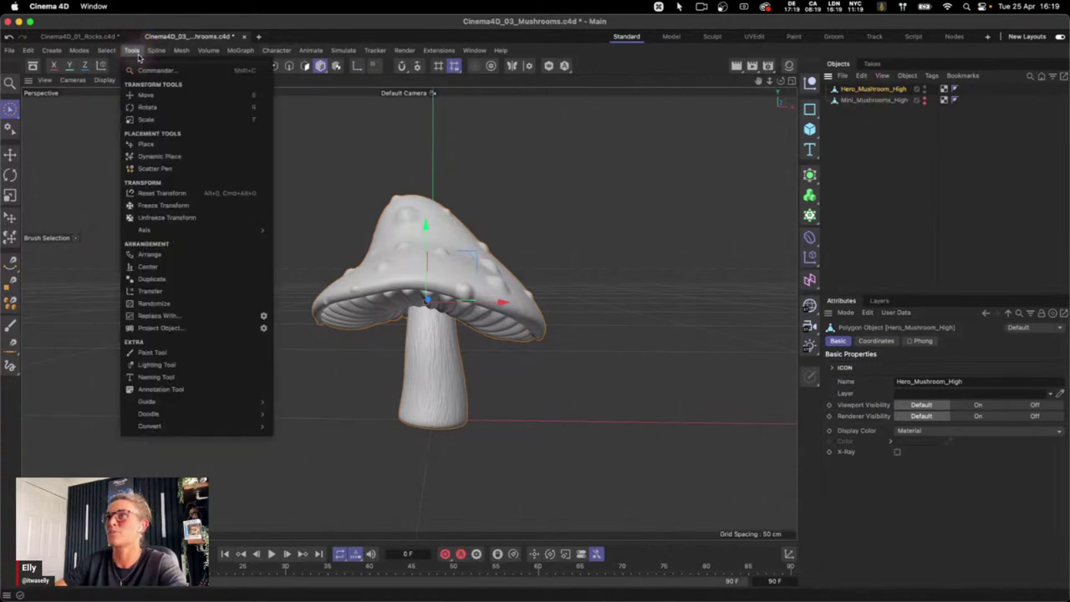
mouse_move(202, 432)
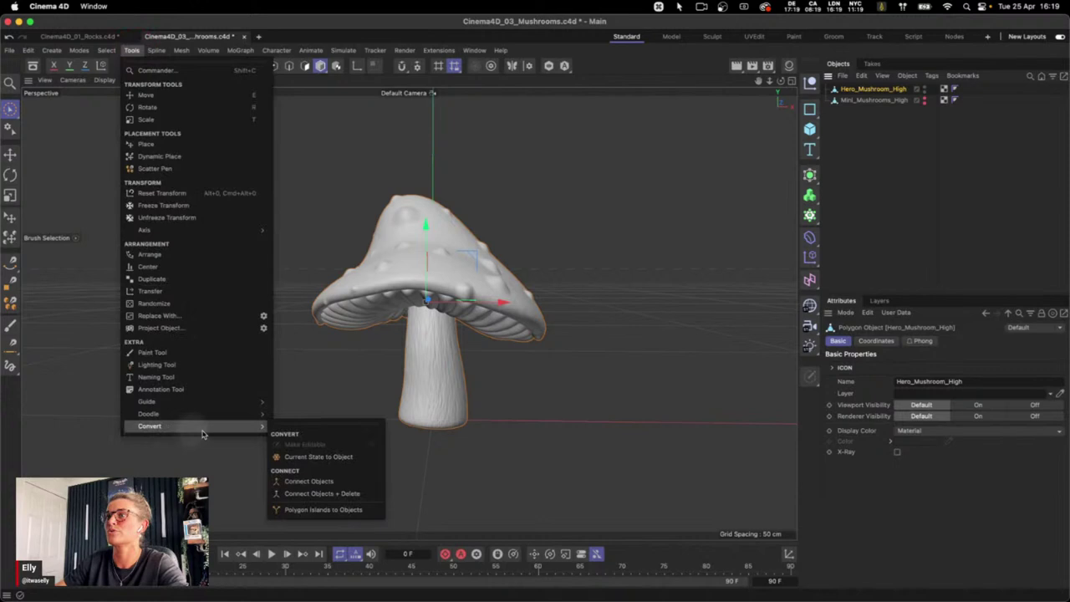
left_click(333, 512)
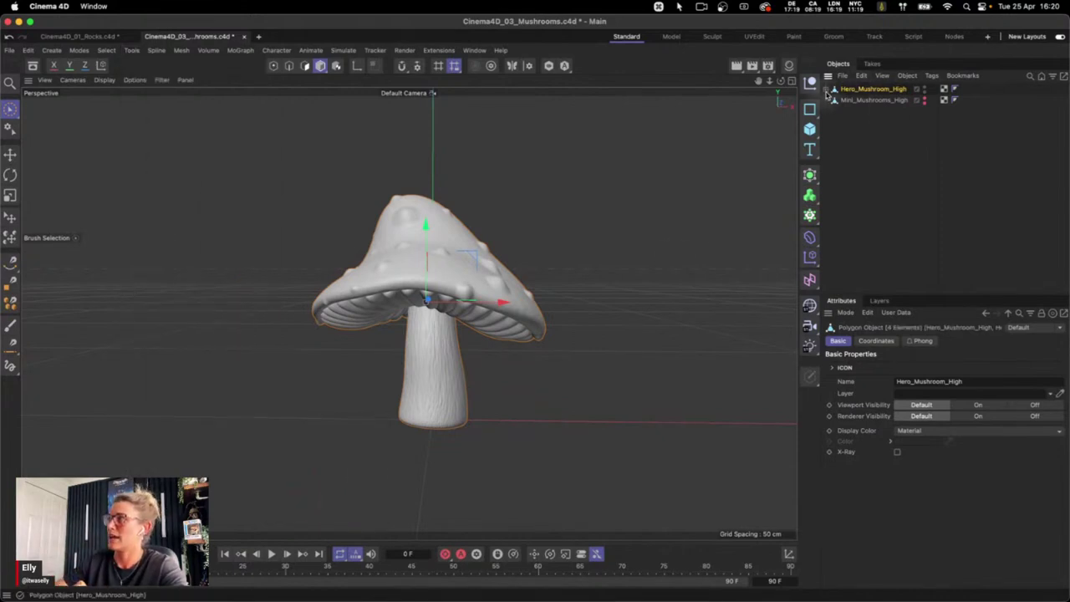
Move the three separated mushroom pieces out of their parent and delete the empty Hero_Mushroom_High parent object
left_click(827, 89)
left_click(876, 100)
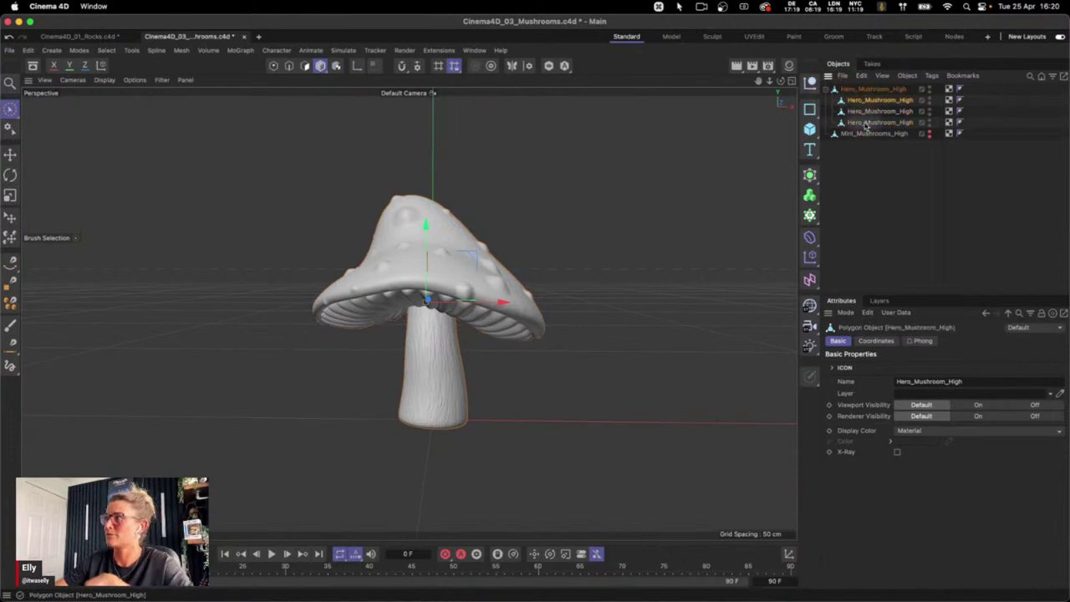
left_click_drag(869, 123, 875, 87, "shift")
left_click(876, 119)
key("Delete")
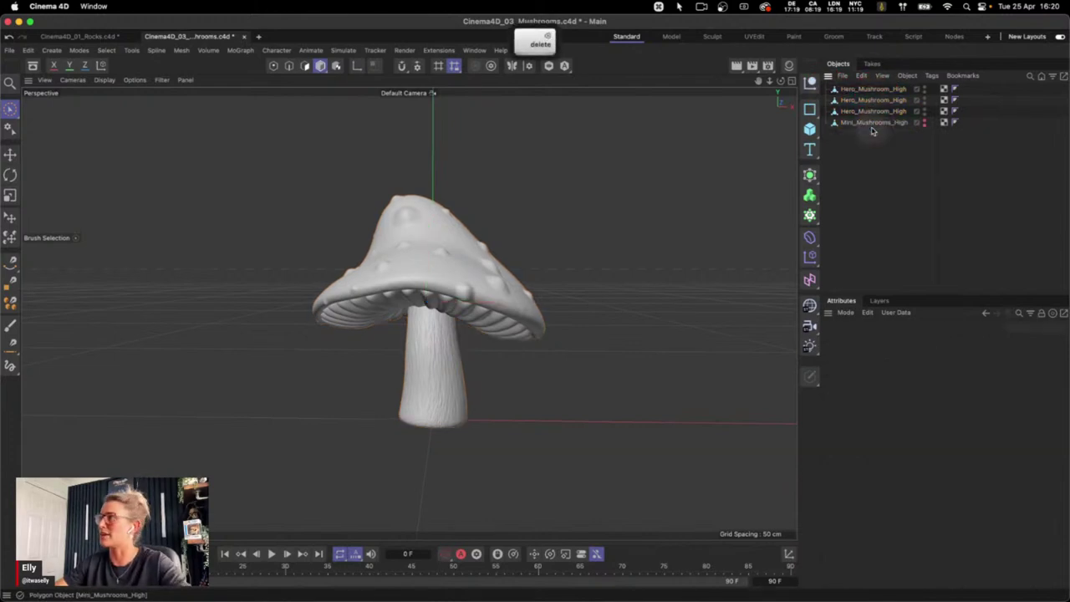
Try moving the stem piece down on its own and undo the move
left_click(870, 112)
left_click_drag(425, 225, 422, 288)
key("super+z")
left_click_drag(876, 88, 874, 118)
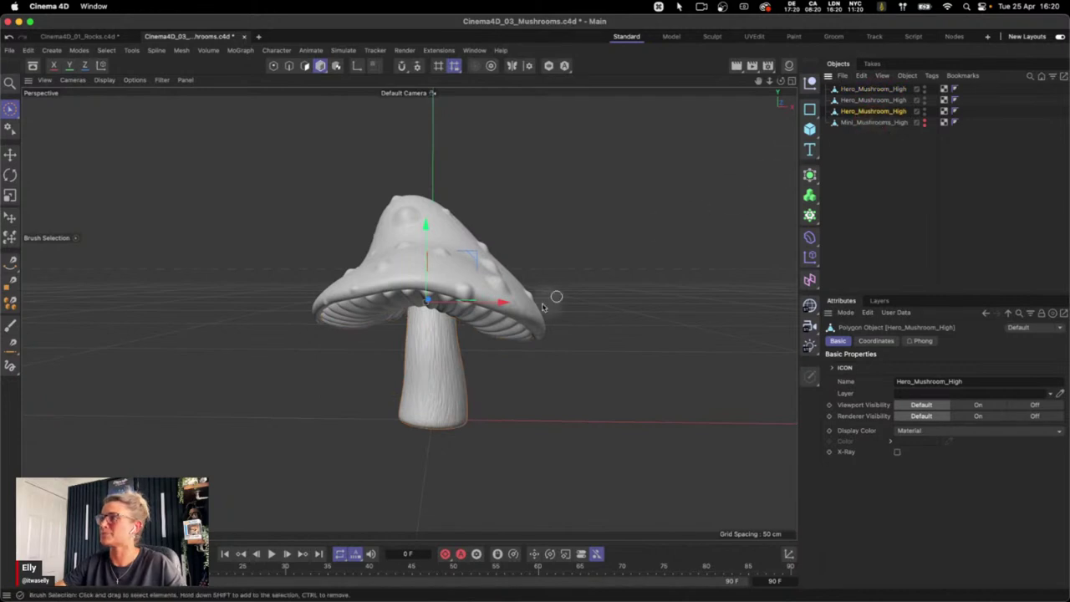
Hide the hero mushroom's cap and gills in the viewport and renderer, and add a Helix spline on the XZ plane
double_click(925, 87)
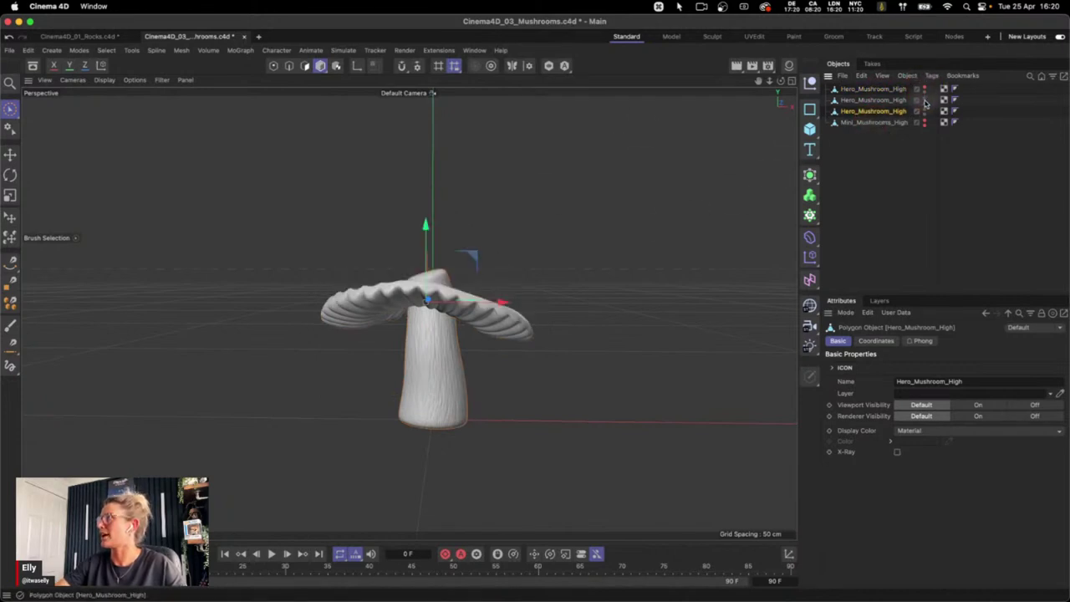
double_click(925, 100)
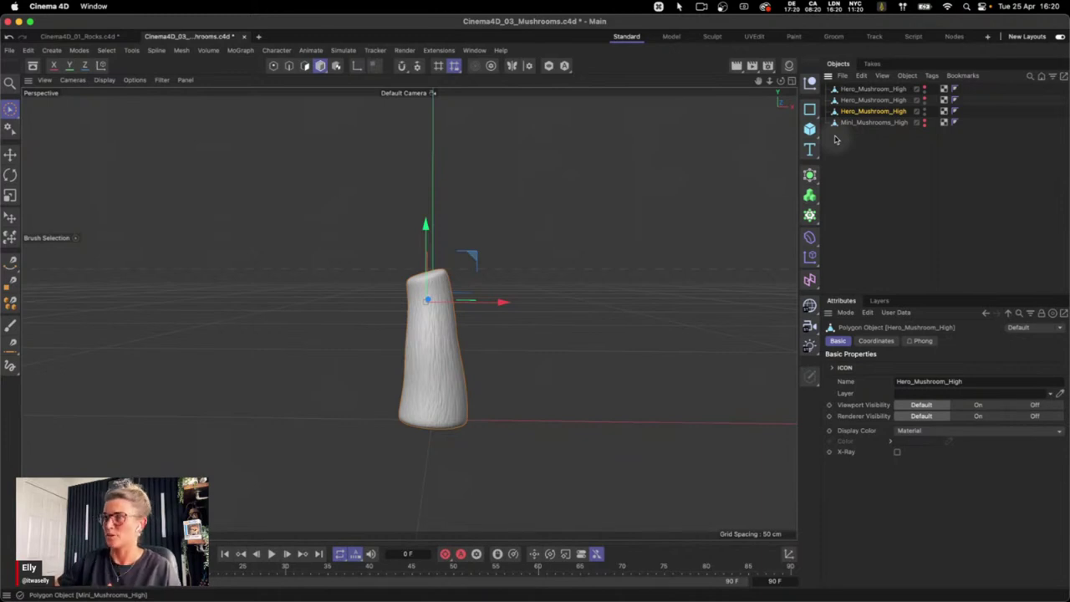
left_click(811, 118)
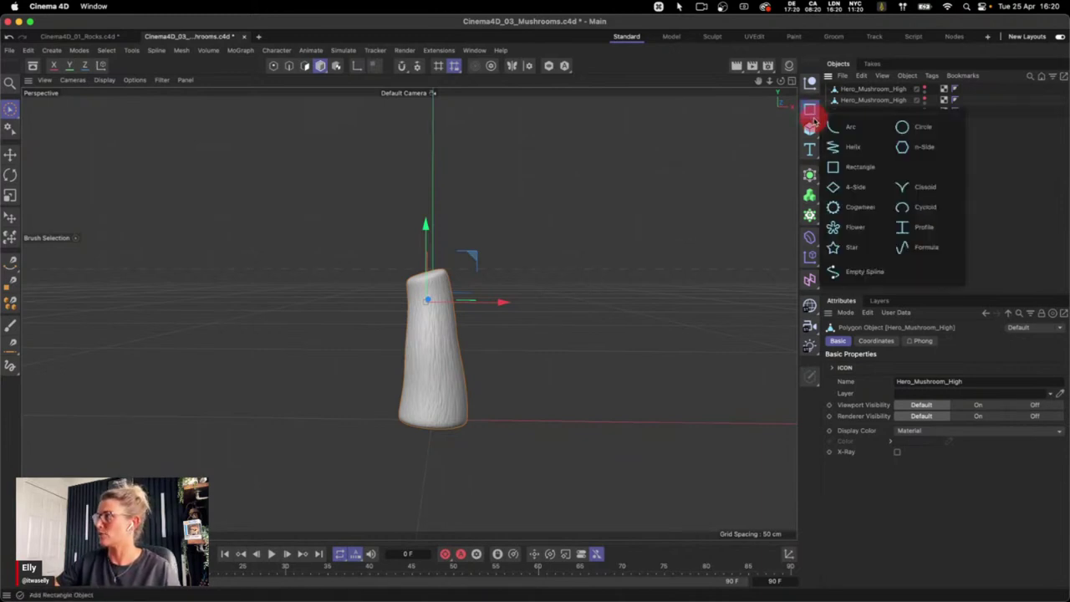
left_click(857, 152)
left_click(1035, 460)
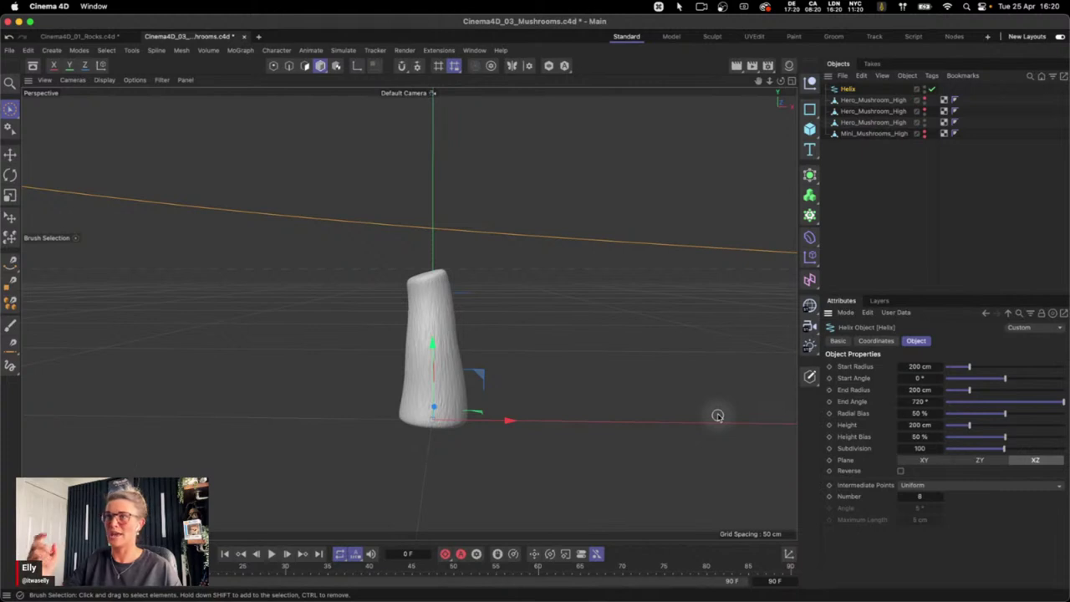
Scale the helix down to a 3.6257 cm radius around the stem and set its end angle to 399° and height to 11.6257 cm
key("t")
mouse_move(681, 279)
left_mouse_down()
mouse_move(526, 277)
mouse_move(267, 325)
left_mouse_up()
key("space")
left_click(848, 88)
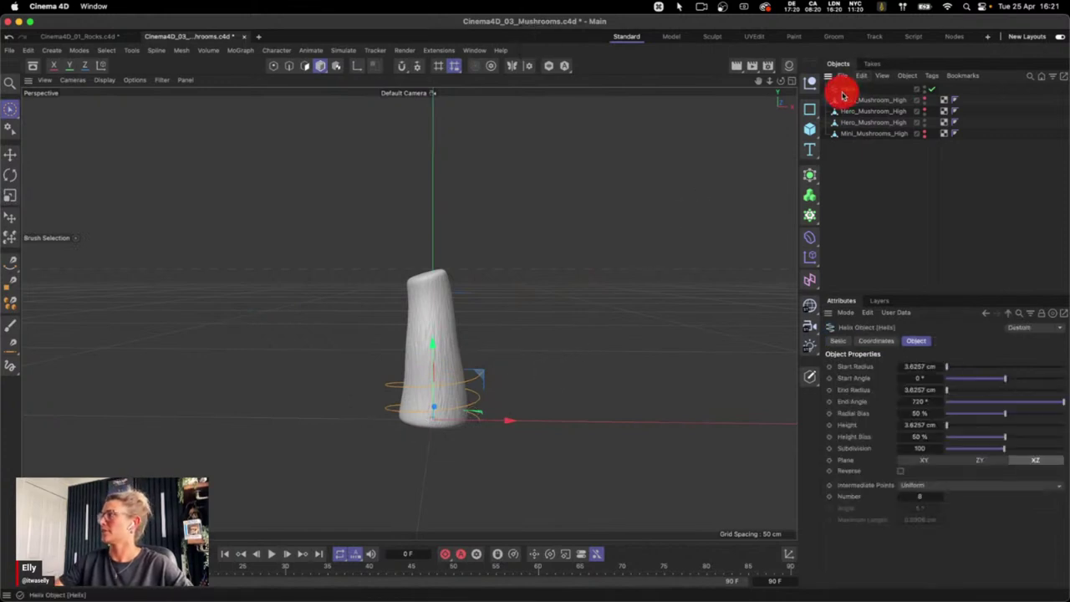
left_click(917, 425)
left_click_drag(917, 425, 920, 425)
left_click_drag(1057, 407, 1039, 405)
left_click_drag(920, 424, 928, 426)
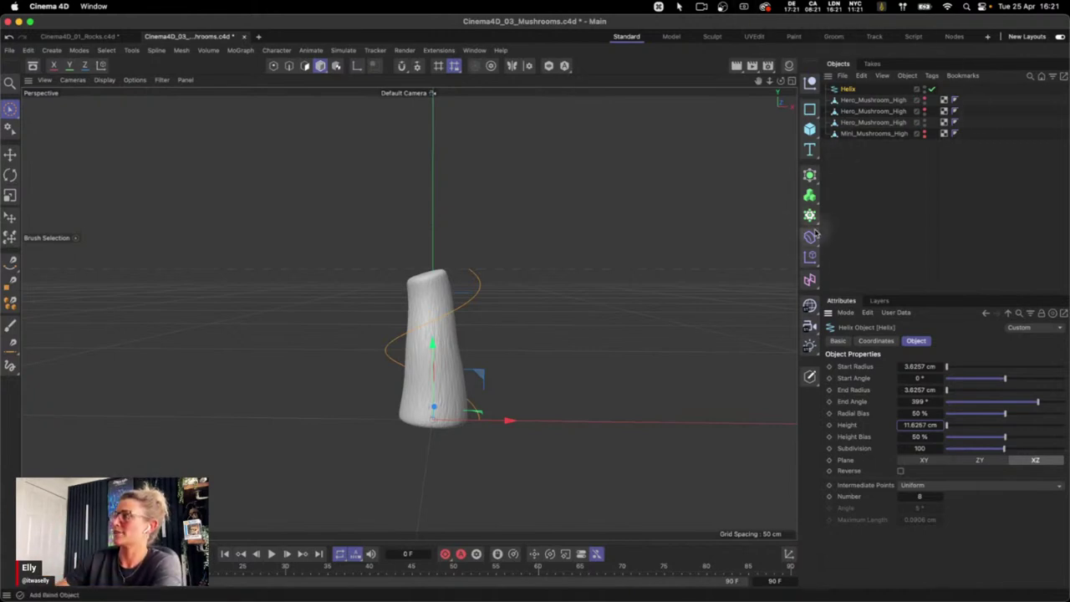
Add a Spline Wrap deformer as a child of the stem piece and assign the Helix as its spline
left_click_drag(812, 241, 938, 292)
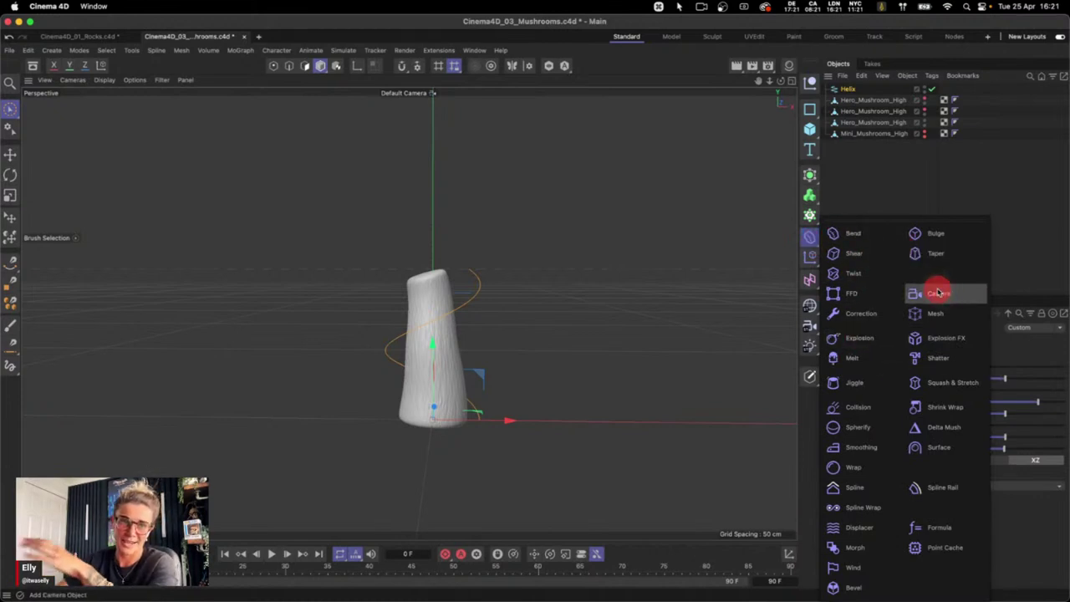
left_click_drag(938, 293, 851, 512)
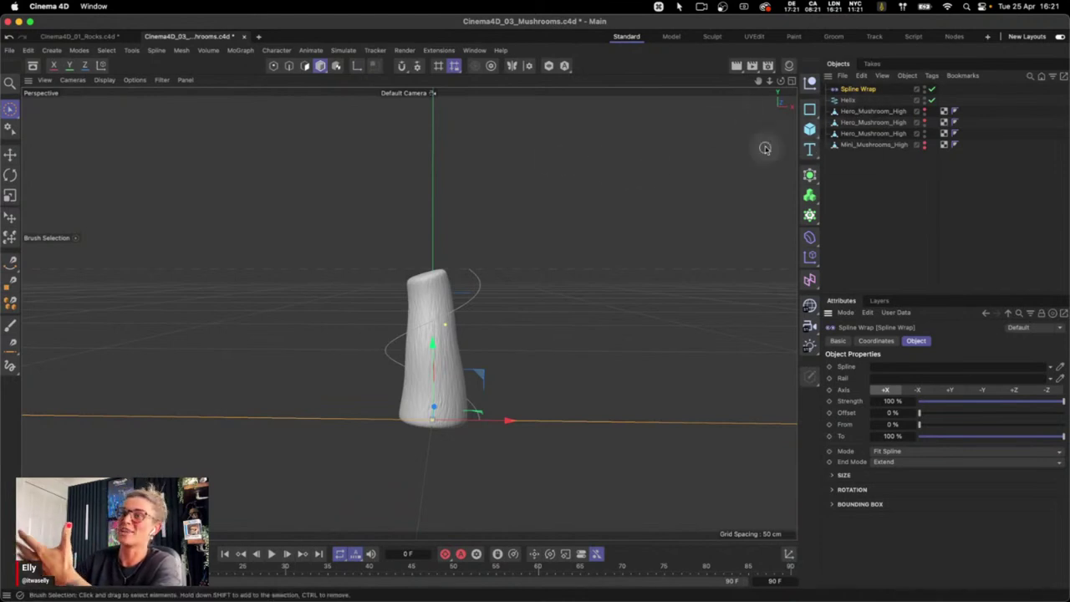
left_click(854, 92)
left_click_drag(854, 92, 872, 139)
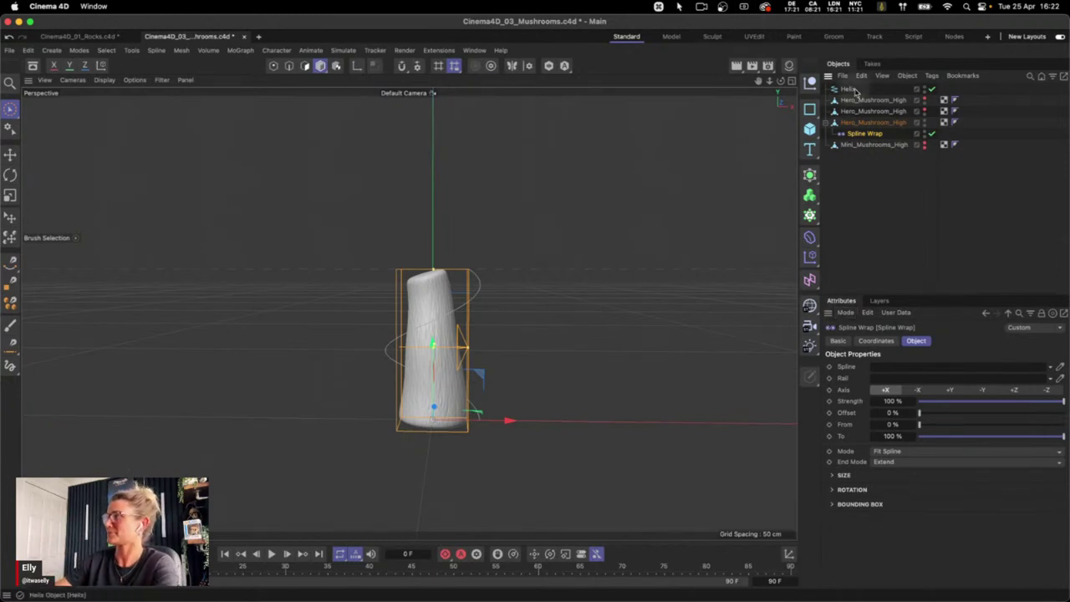
left_click_drag(848, 89, 898, 373)
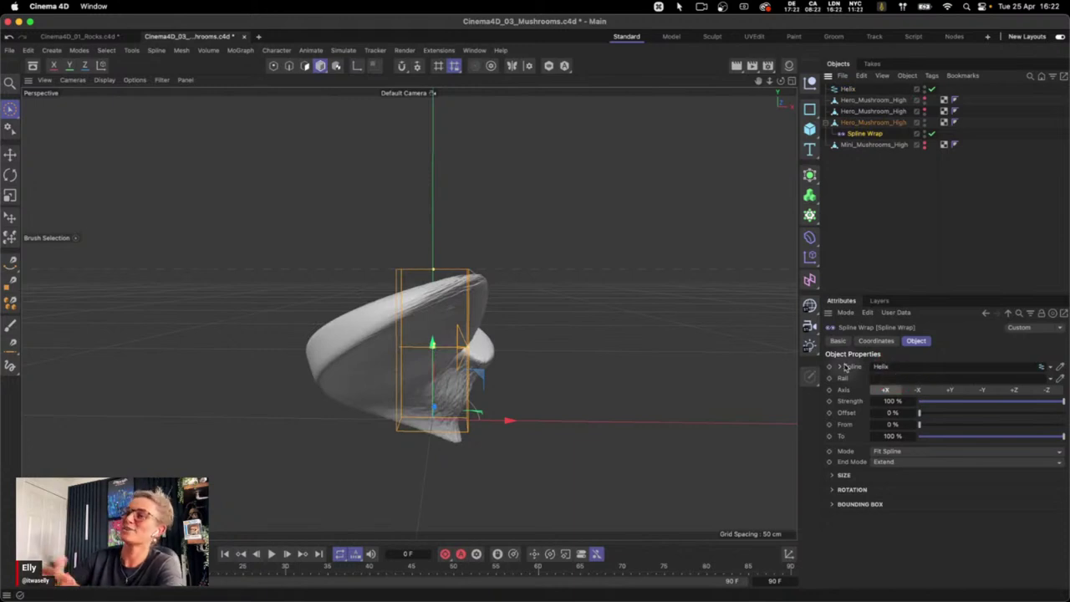
Set the Spline Wrap axis to +Y so the stem follows the helix along its length
left_click(513, 350)
left_click_drag(514, 350, 468, 347)
left_click(861, 134)
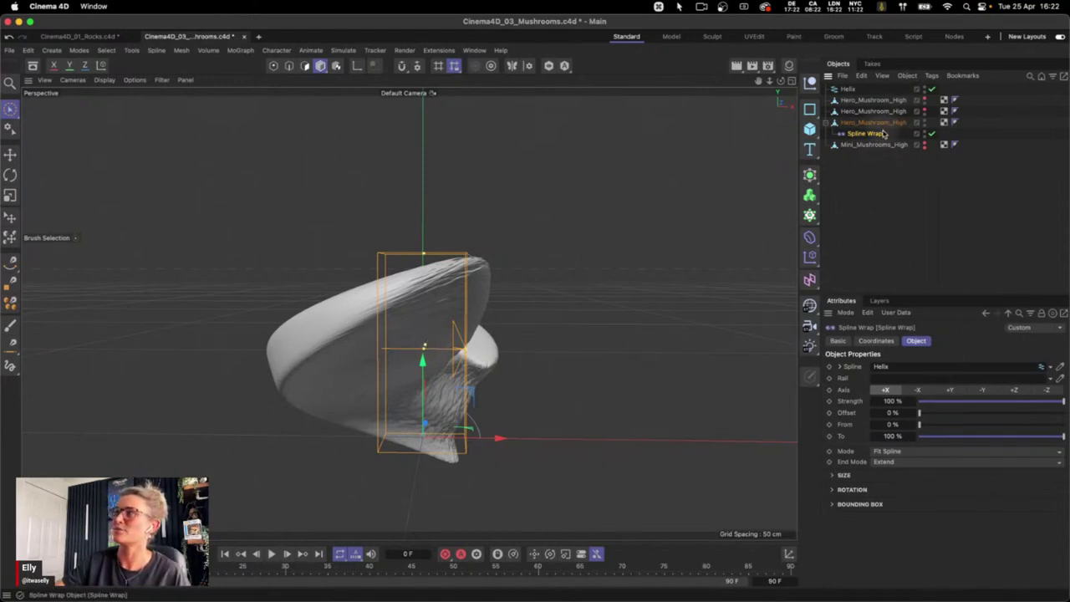
left_click(951, 391)
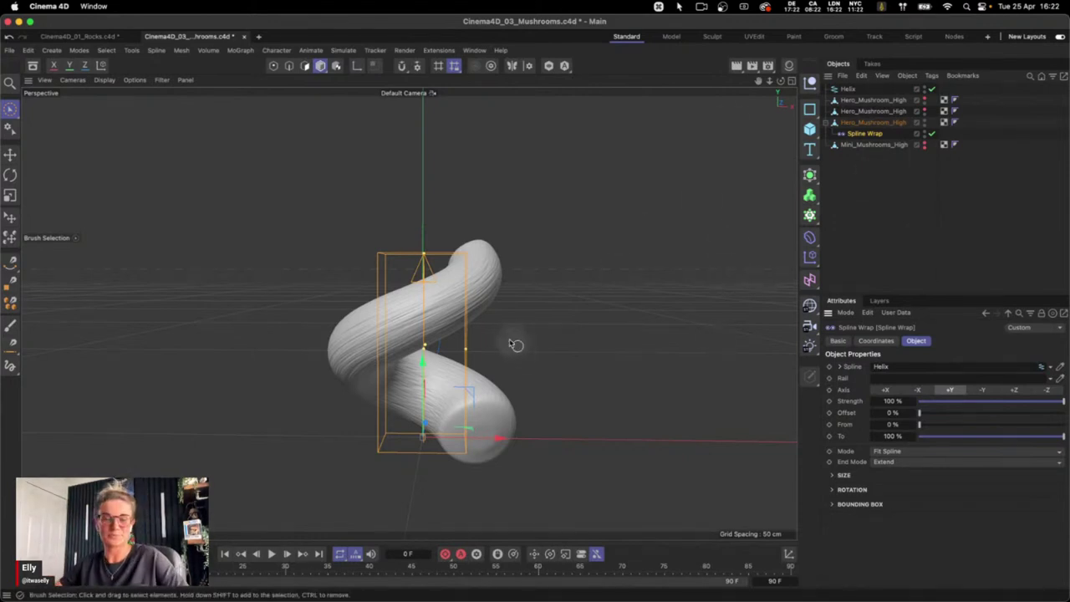
key("3")
left_click_drag(494, 346, 492, 354)
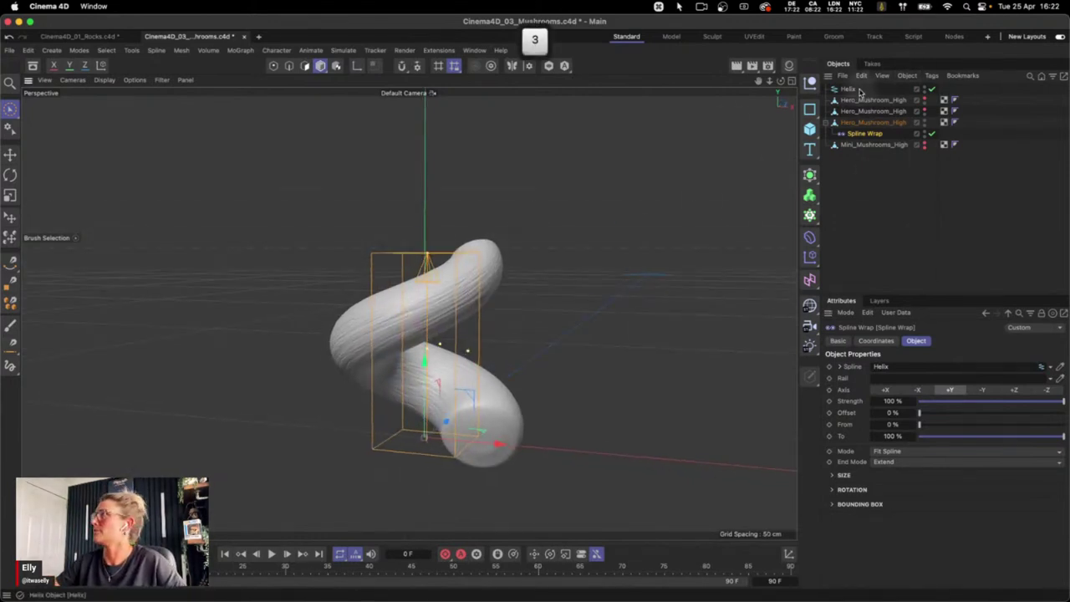
Try the Keep Length mode on the Spline Wrap and return it to Fit Spline
left_click(848, 88)
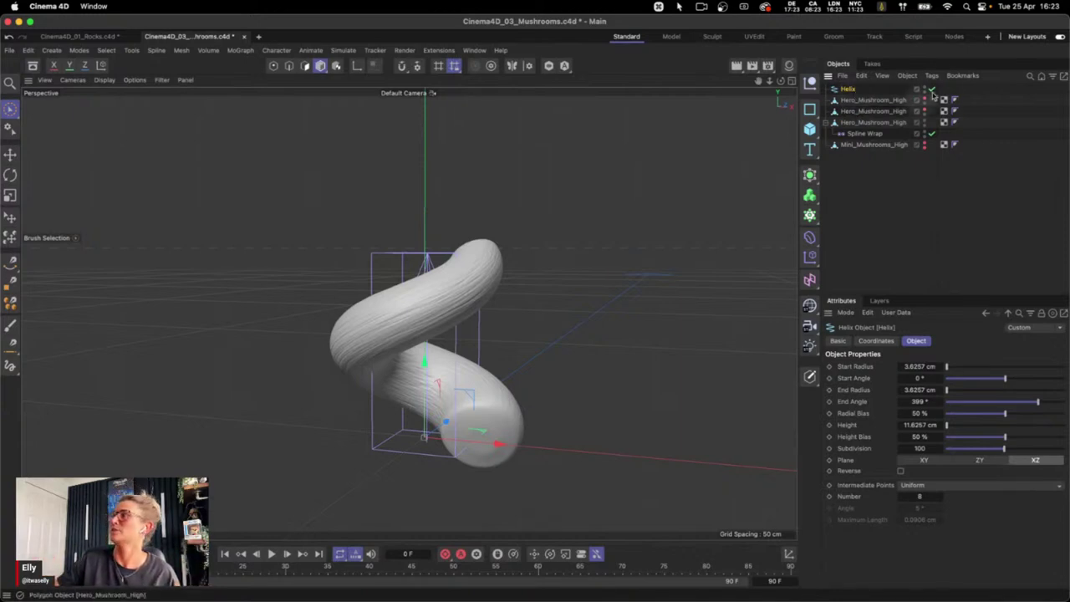
left_click(864, 134)
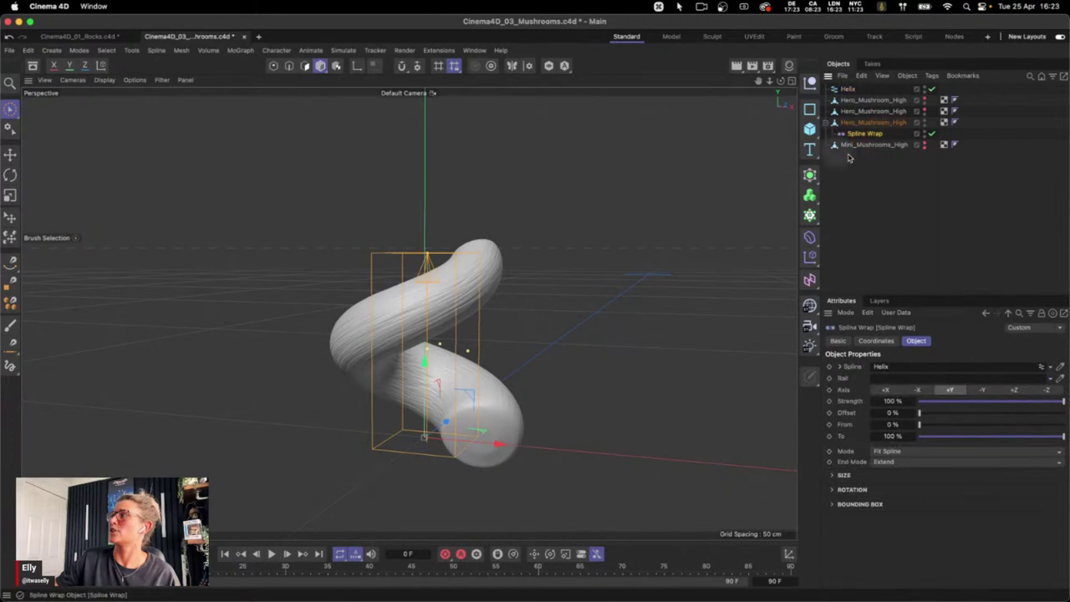
left_click(891, 452)
left_click(907, 484)
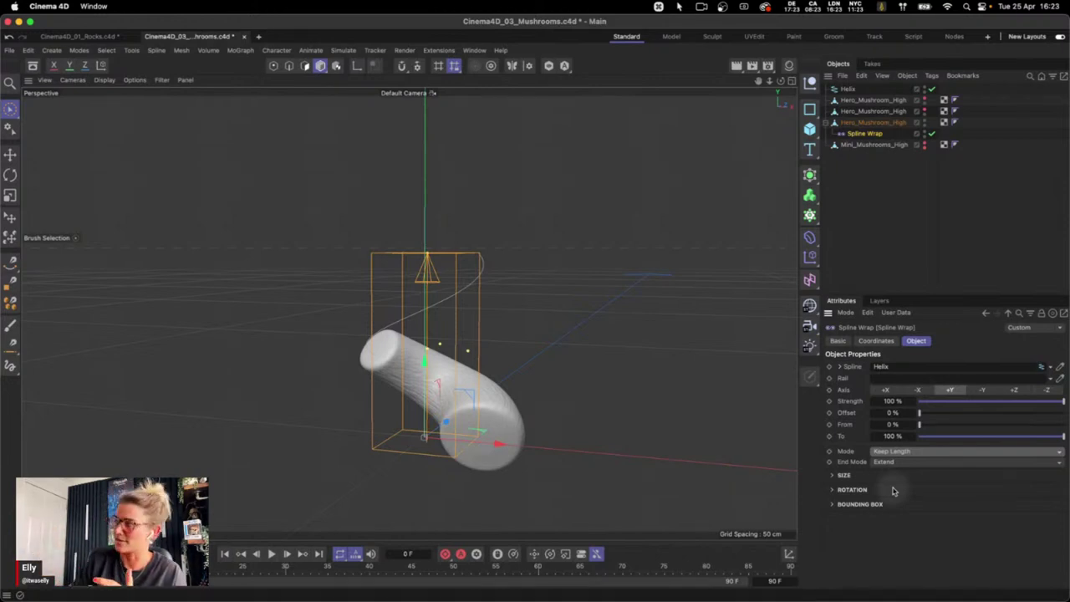
left_click(877, 450)
left_click(907, 466)
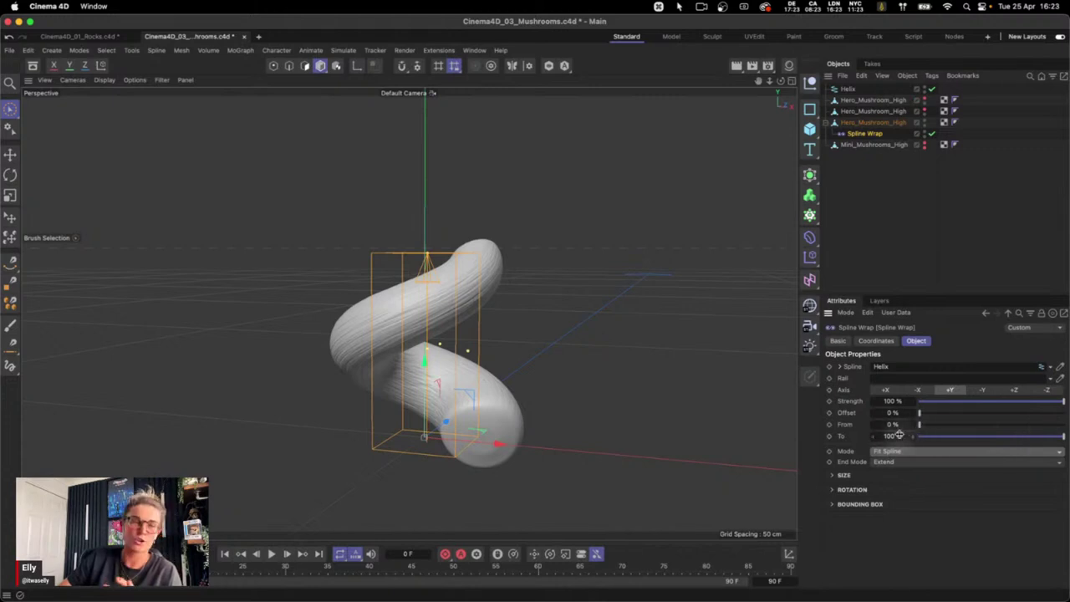
Set the Spline Wrap's To value to 66 % to shorten the curled stem
left_click_drag(1063, 436, 1014, 438)
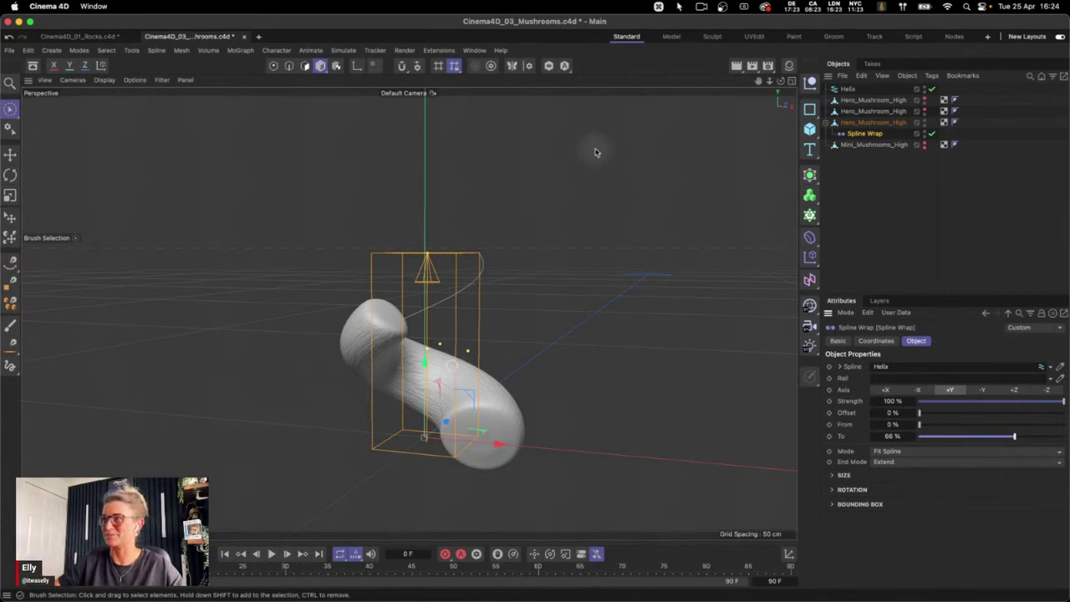
left_click(607, 318)
key("3")
left_click_drag(434, 375, 429, 413)
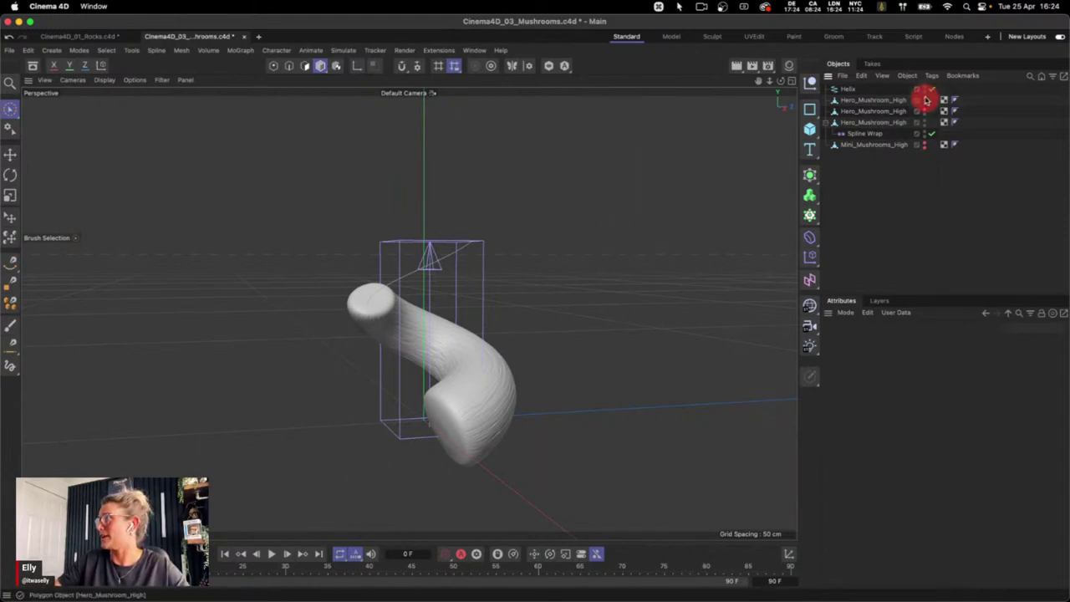
Make the hero mushroom's cap and gills visible again and group both pieces under a null
left_click_drag(924, 100, 925, 110)
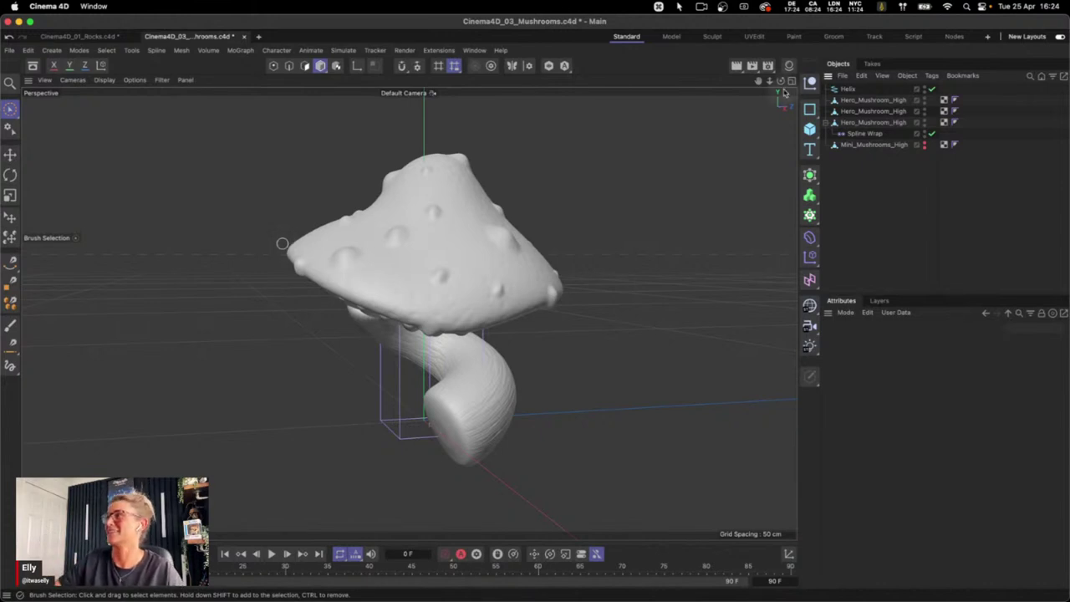
left_click(872, 100)
left_click(874, 111, "shift")
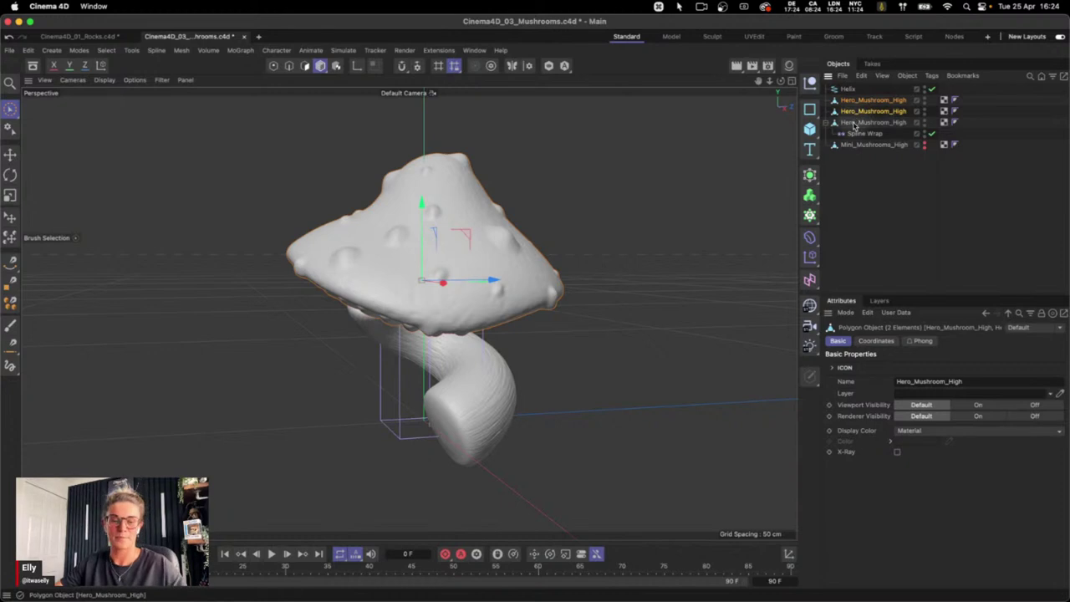
key("alt+g")
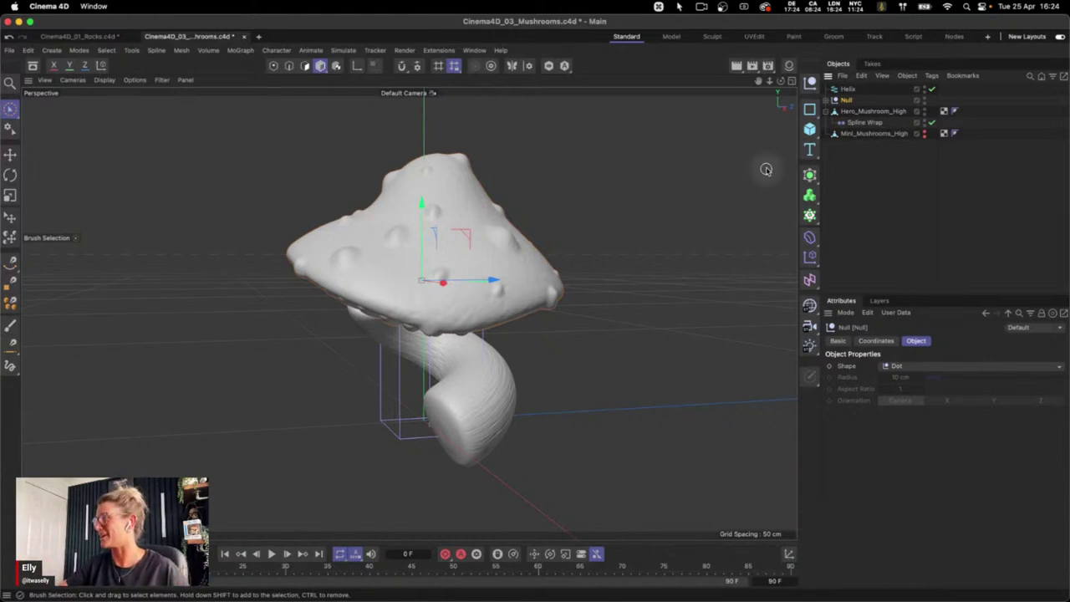
left_click(826, 99)
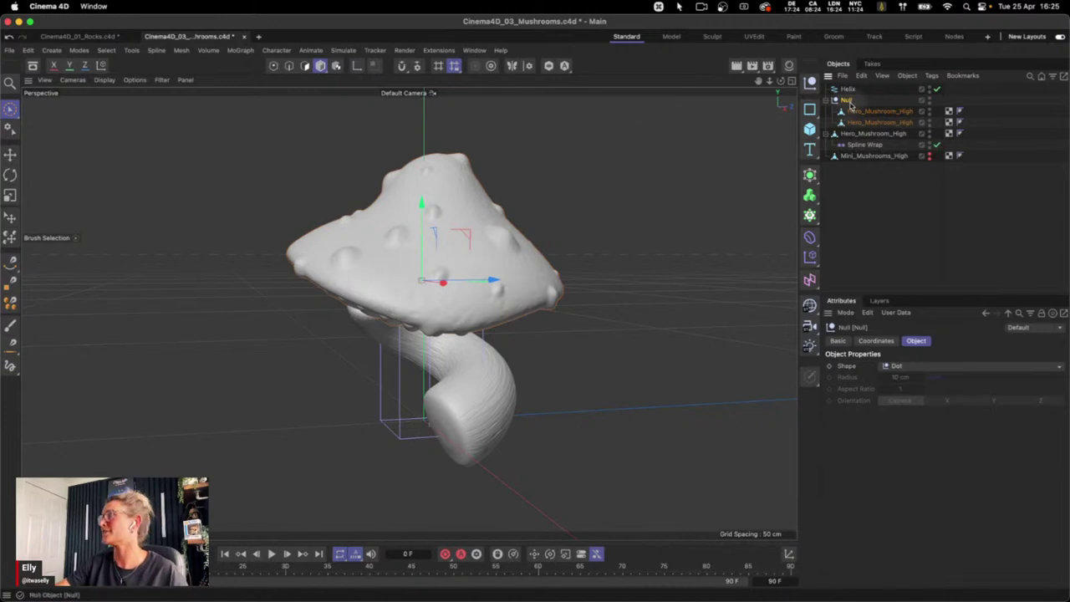
Add an Align to Spline tag to the cap and gills null and assign the Helix as its spline path
right_click(847, 101)
mouse_move(870, 116)
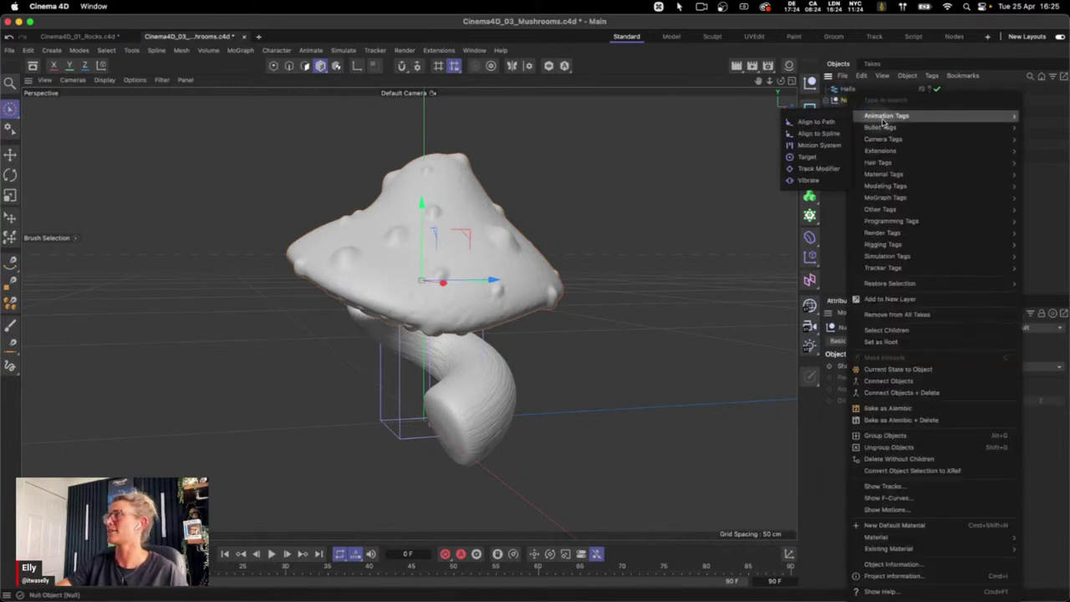
left_click(823, 135)
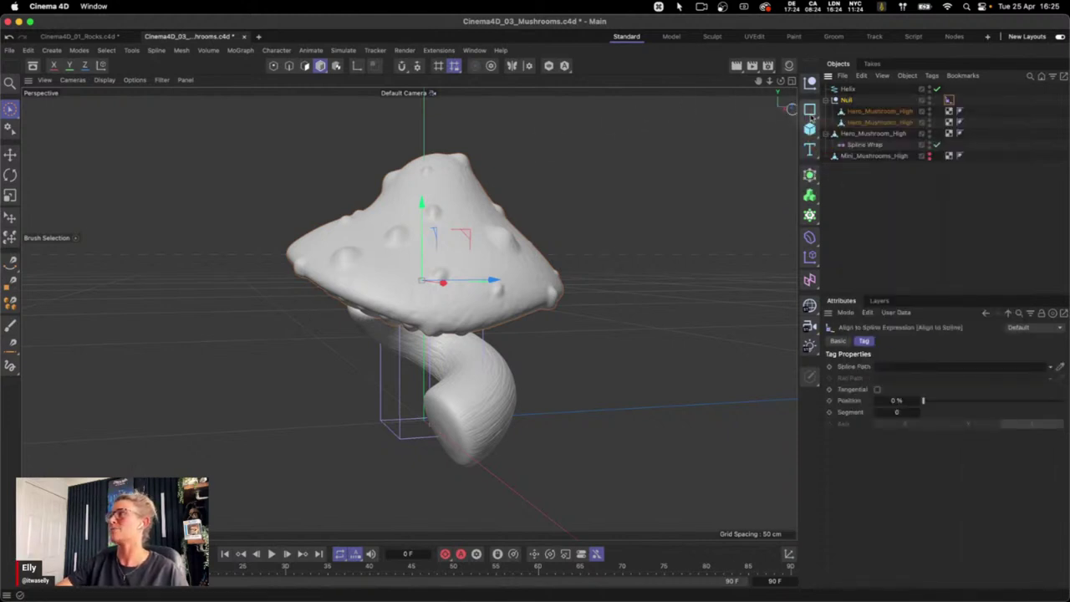
left_click_drag(848, 90, 895, 367)
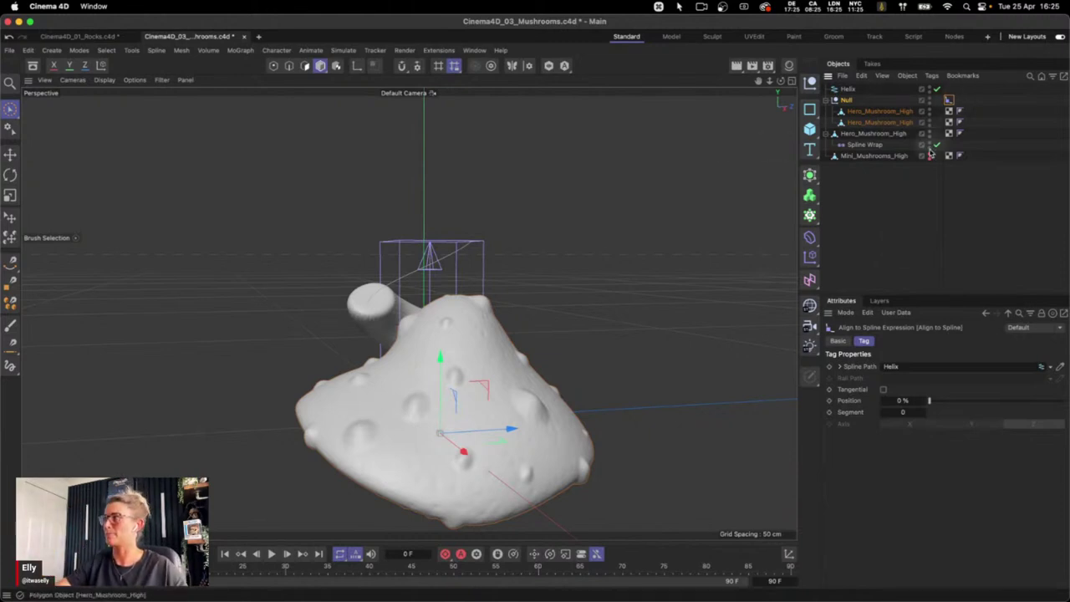
Set the Align to Spline tag's position to 78 % along the helix and try its Tangential option
left_click_drag(929, 401, 1033, 401)
left_click_drag(297, 296, 383, 279)
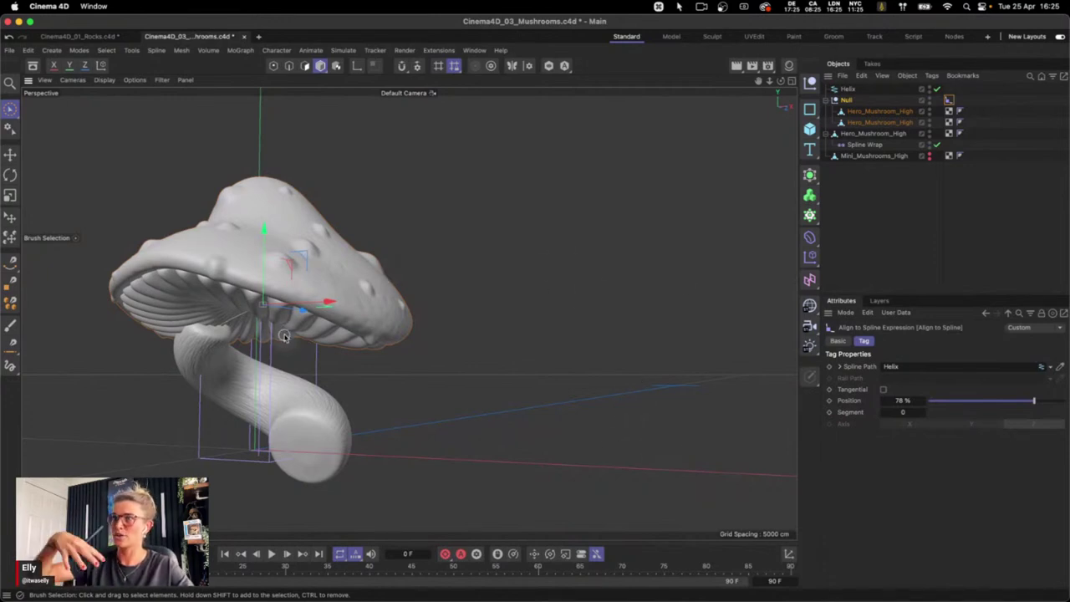
left_click(884, 390)
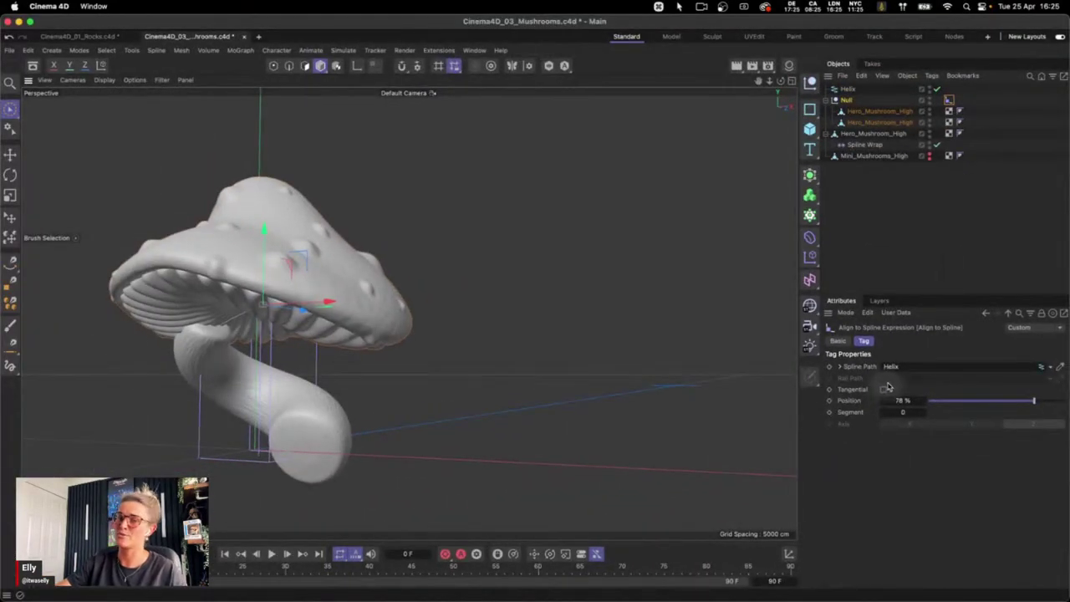
Enable Tangential on the cap's Align to Spline tag, set its axis to Y and its position to 60 %
left_click(884, 390)
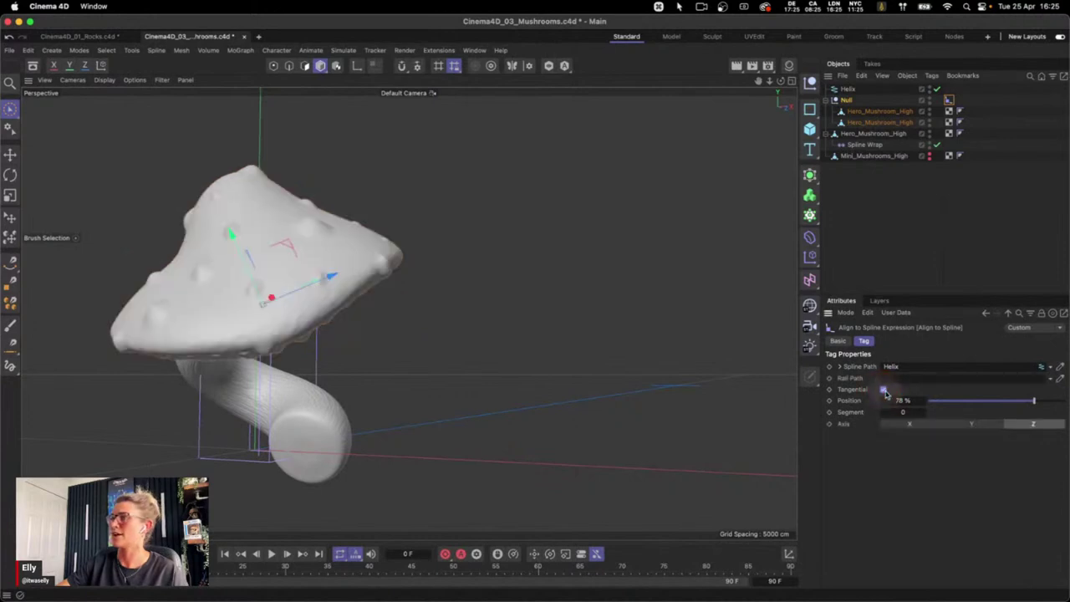
left_click(963, 401)
left_click_drag(965, 401, 1017, 400)
left_click(973, 424)
key("3")
left_click_drag(138, 327, 368, 384)
left_click_drag(1018, 400, 1009, 400)
key("1")
left_click_drag(372, 373, 468, 389)
key("3")
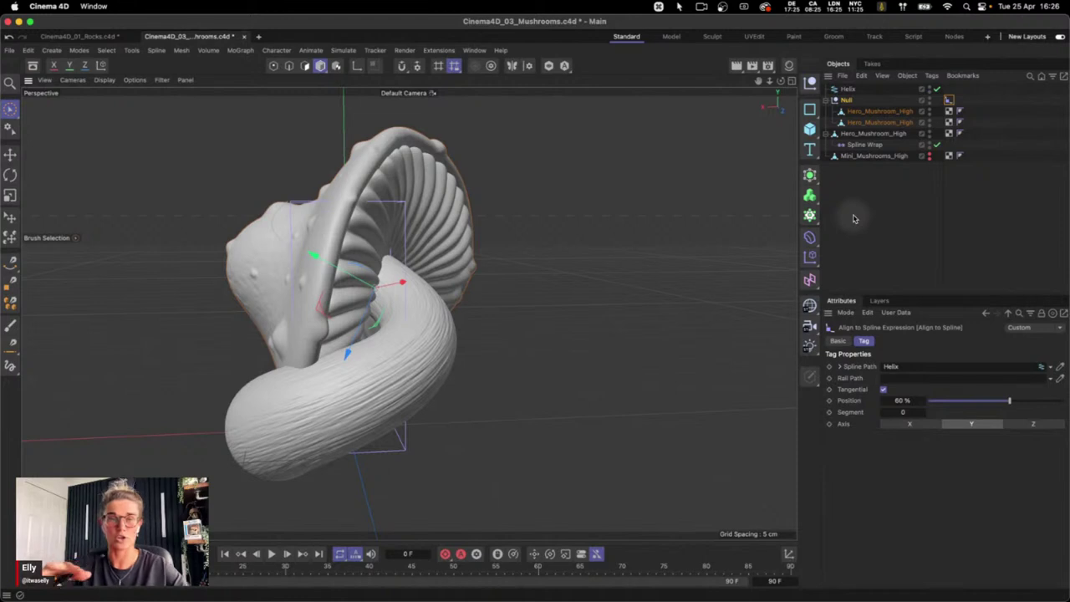
Reshape the Helix with a 2.6257 cm start radius, a 270° end angle and a 17.6257 cm height
left_click(846, 88)
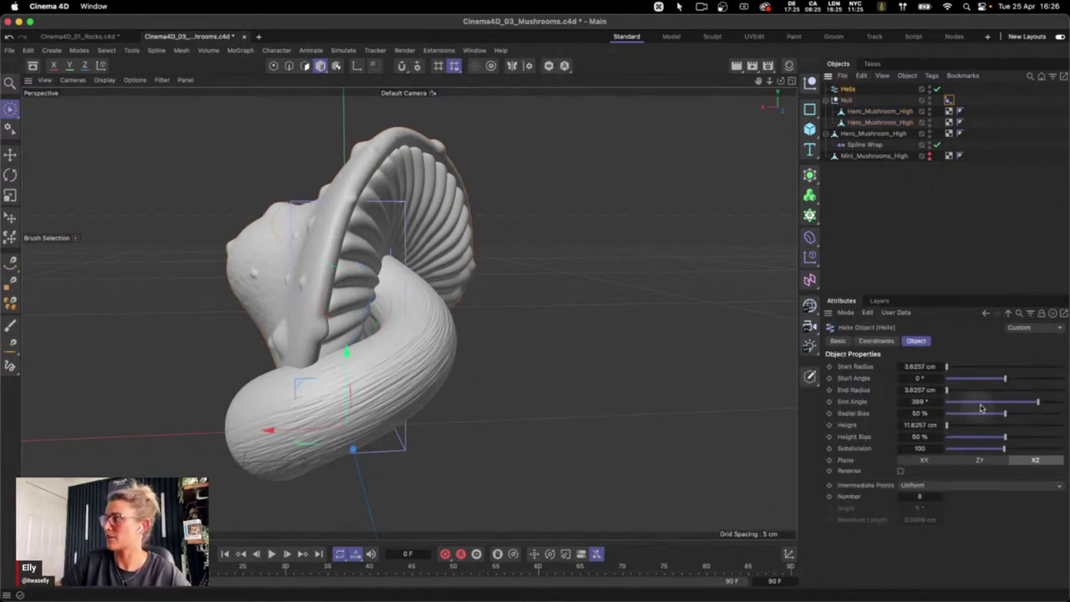
mouse_move(1037, 401)
left_mouse_down()
mouse_move(996, 398)
mouse_move(1026, 401)
left_mouse_up()
left_click(920, 366)
type("2.6257")
key("Return")
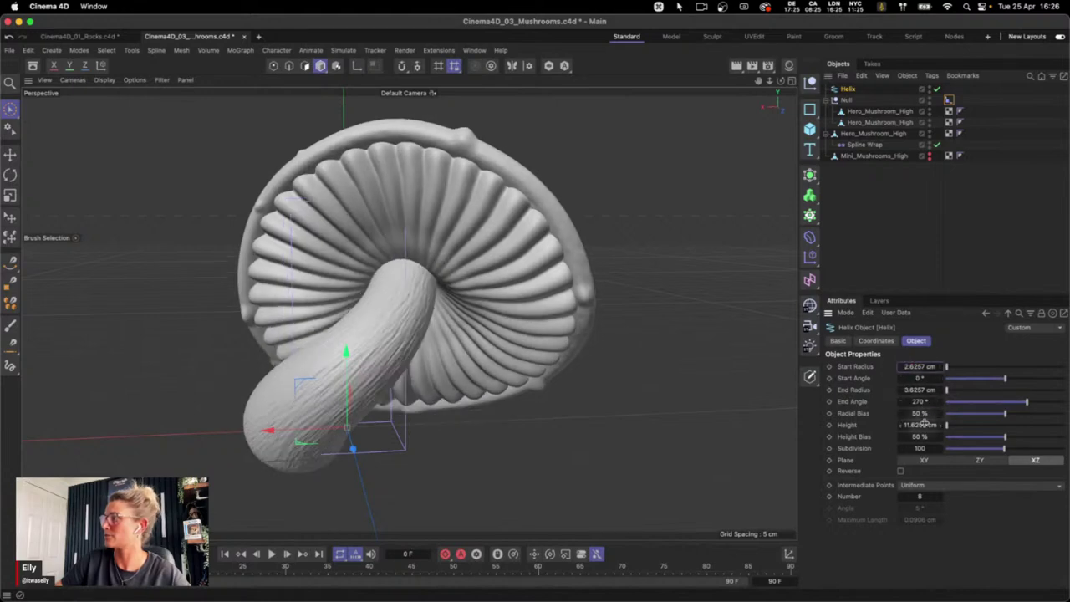
left_click_drag(919, 425, 923, 424)
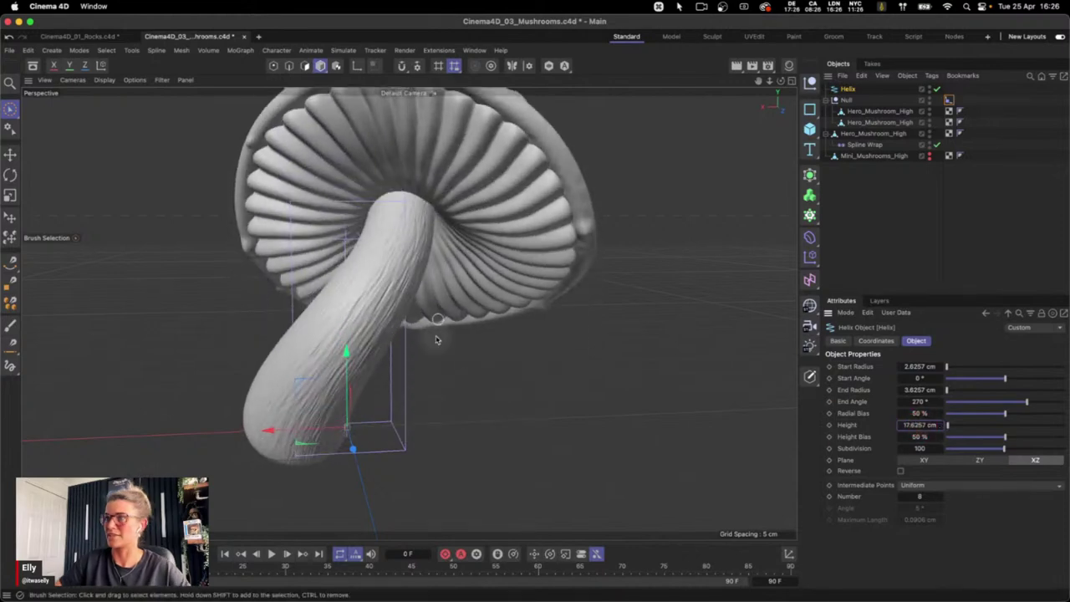
key("3")
left_click_drag(349, 326, 384, 359)
key("1")
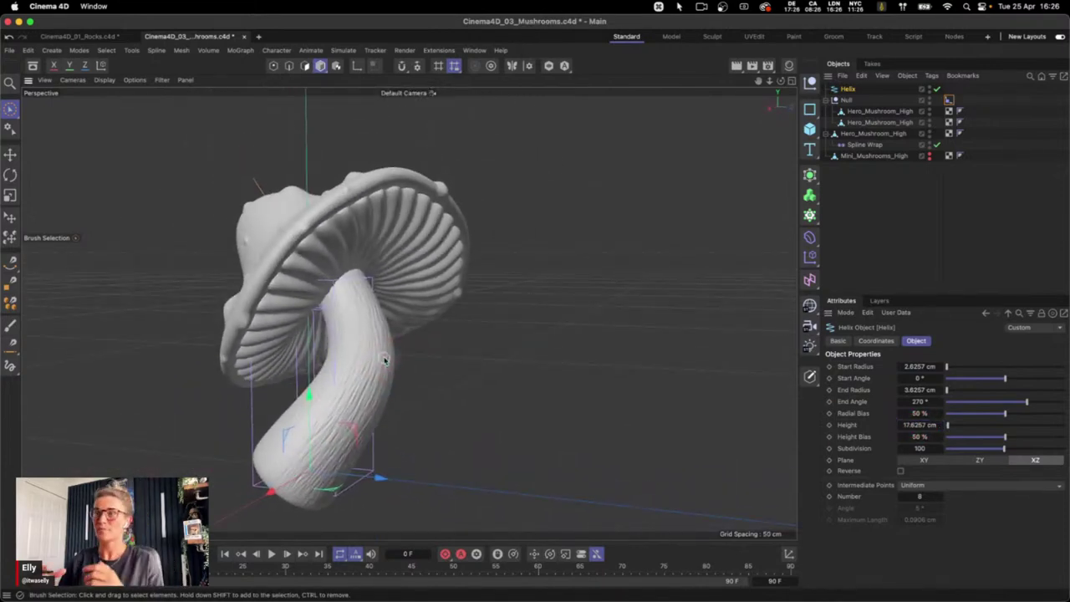
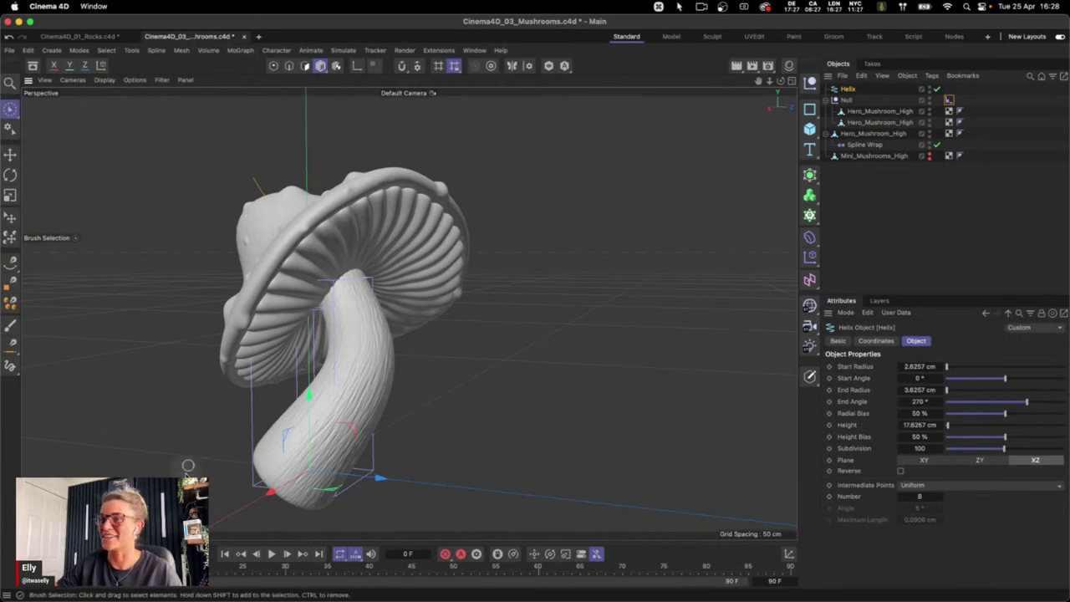
Close the mushrooms and rocks projects without saving their changes
left_click(244, 36)
left_click(534, 269)
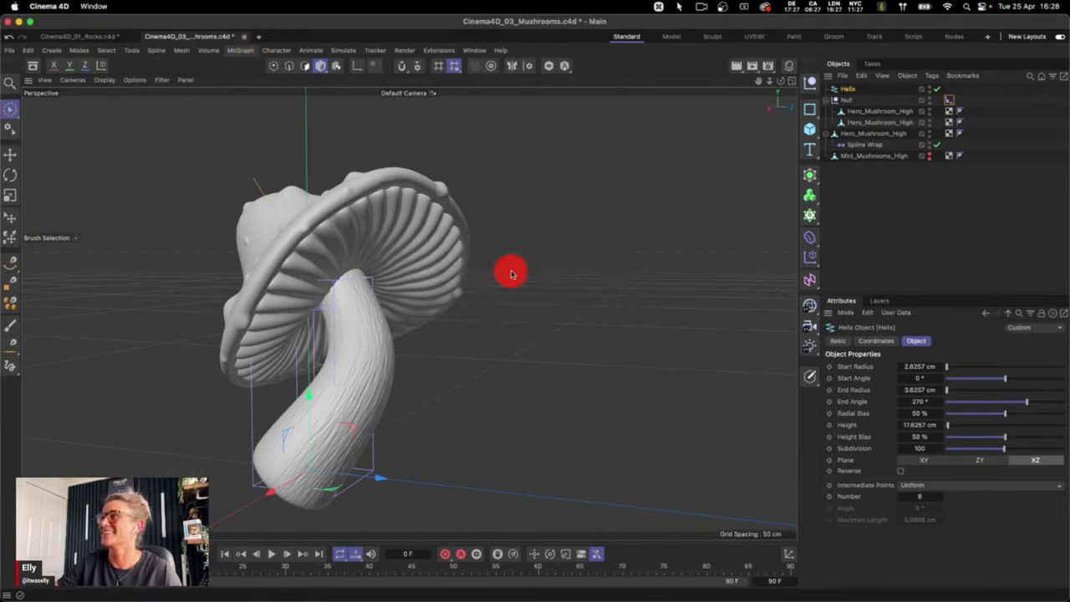
left_click(123, 36)
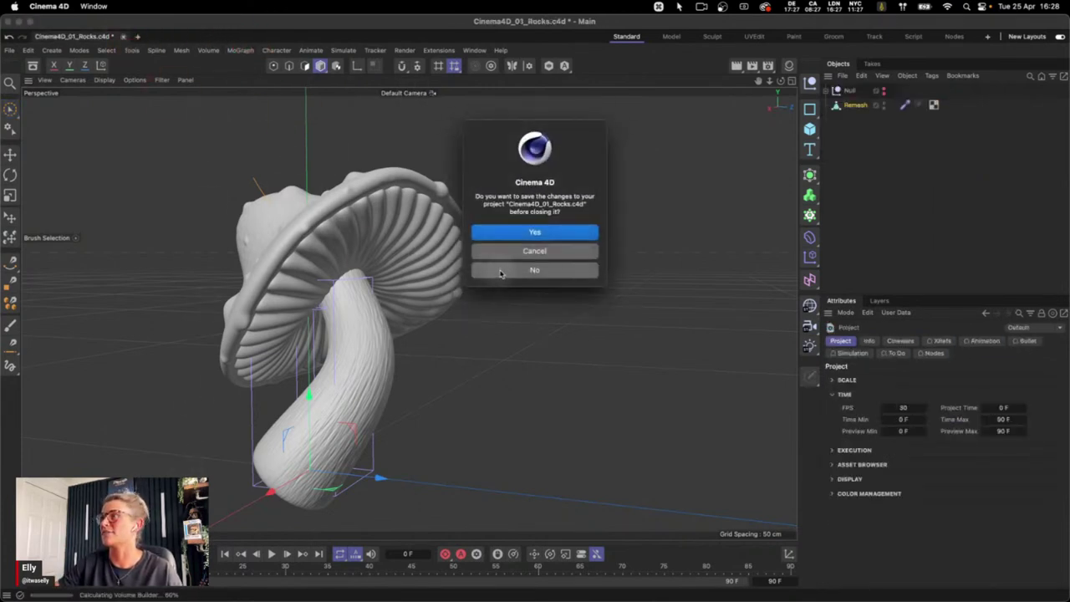
left_click(502, 279)
Open the recent project NAB2023_SceneNew_0006.c4d and maximize its RS Camera view
mouse_move(100, 599)
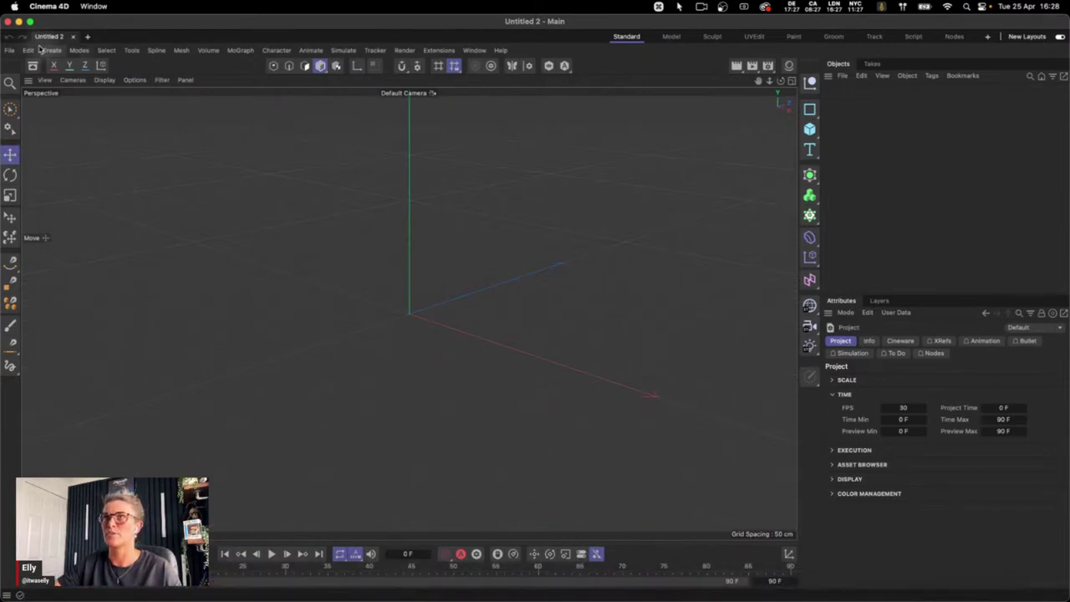
left_click(9, 50)
mouse_move(42, 107)
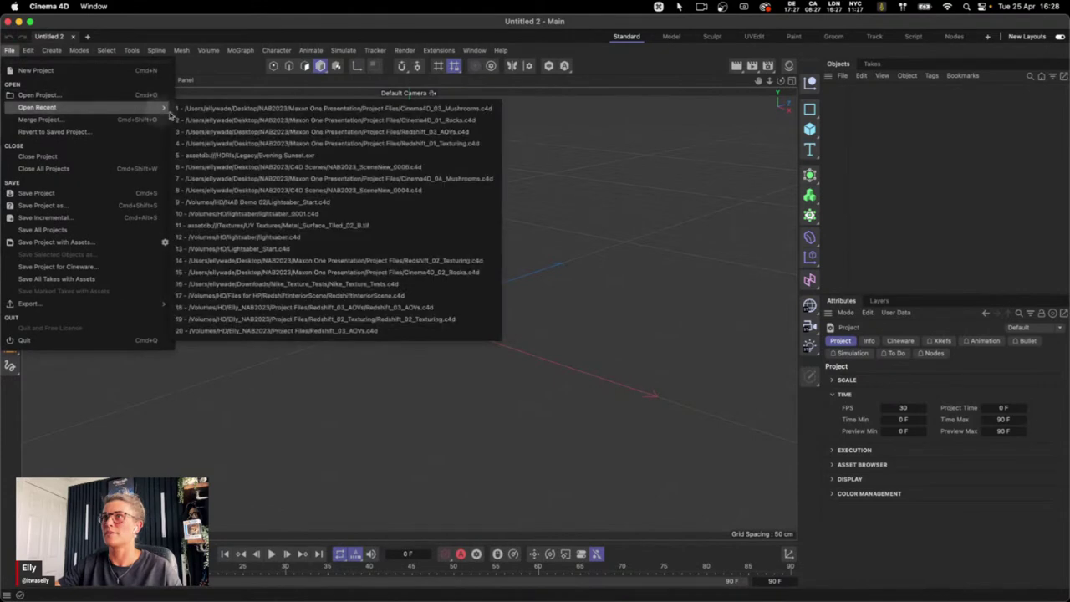
left_click(410, 167)
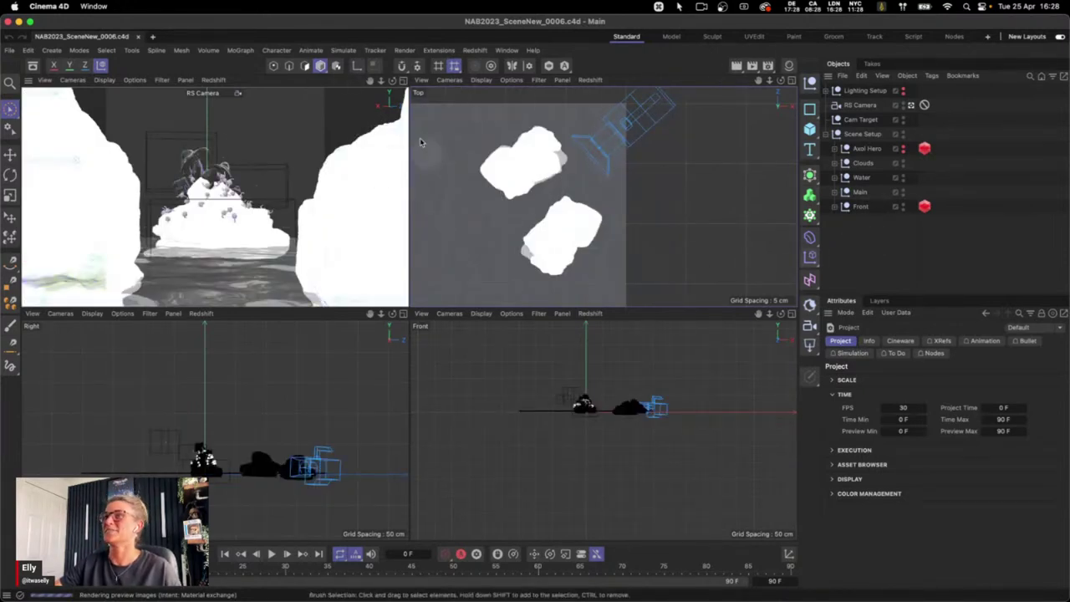
left_click(404, 80)
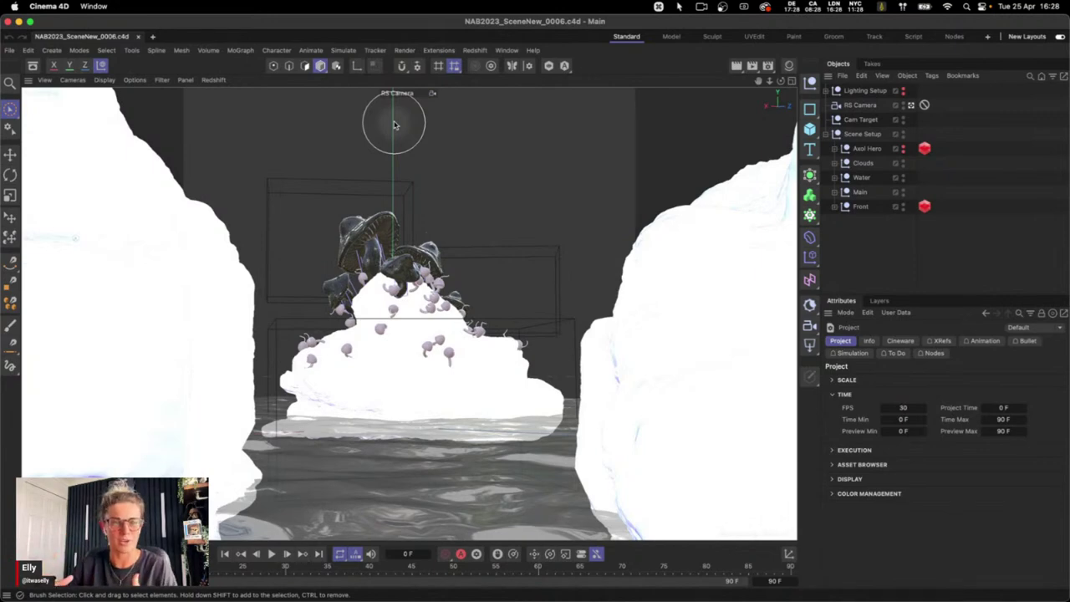
Open the Redshift RenderView and dock it beside the camera viewport
left_click(507, 50)
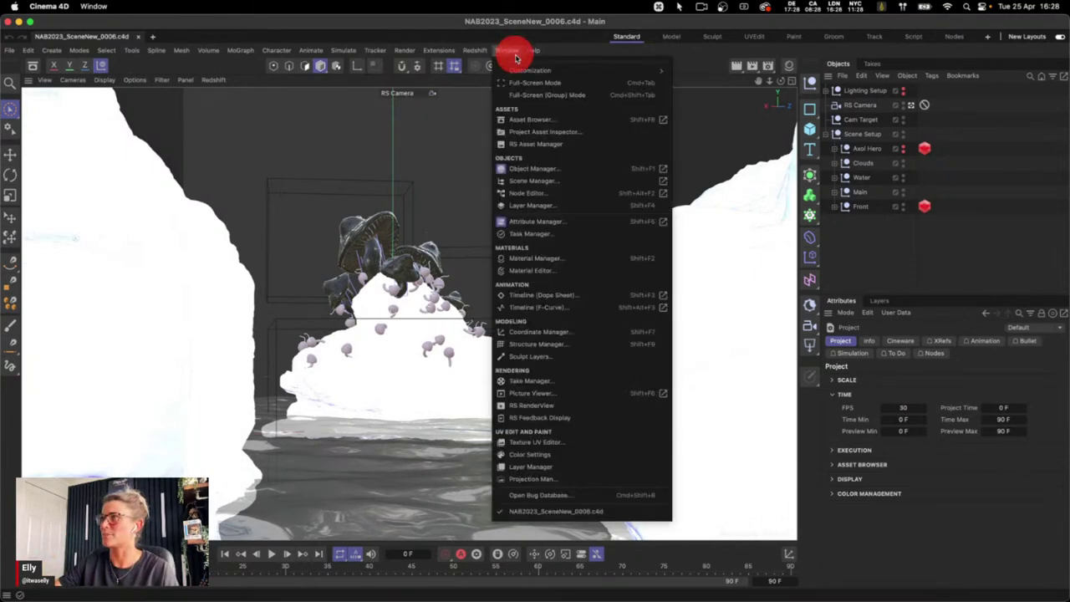
left_click(535, 405)
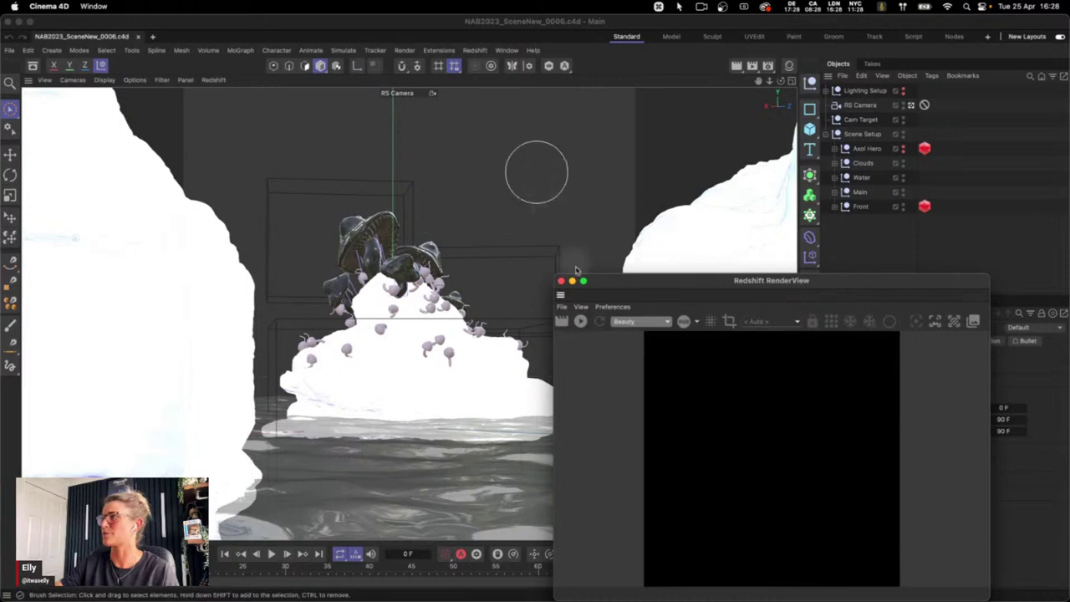
left_click_drag(118, 198, 119, 198)
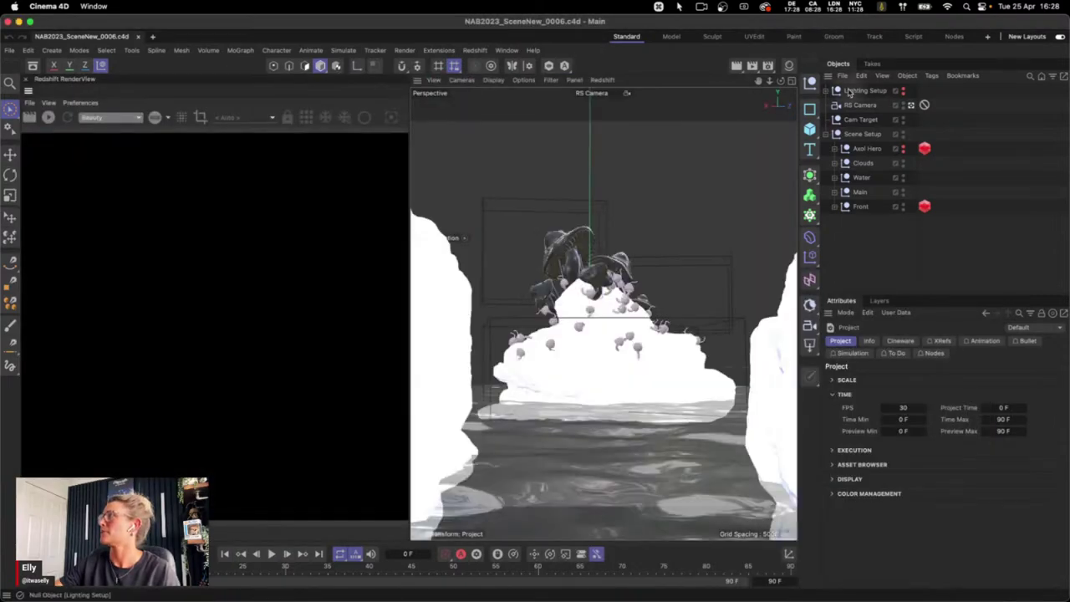
Expand the Lighting Setup group and reset the visibility of the group and its children so the lights are active
left_click(839, 91)
left_click(928, 91, "super")
left_click(930, 90)
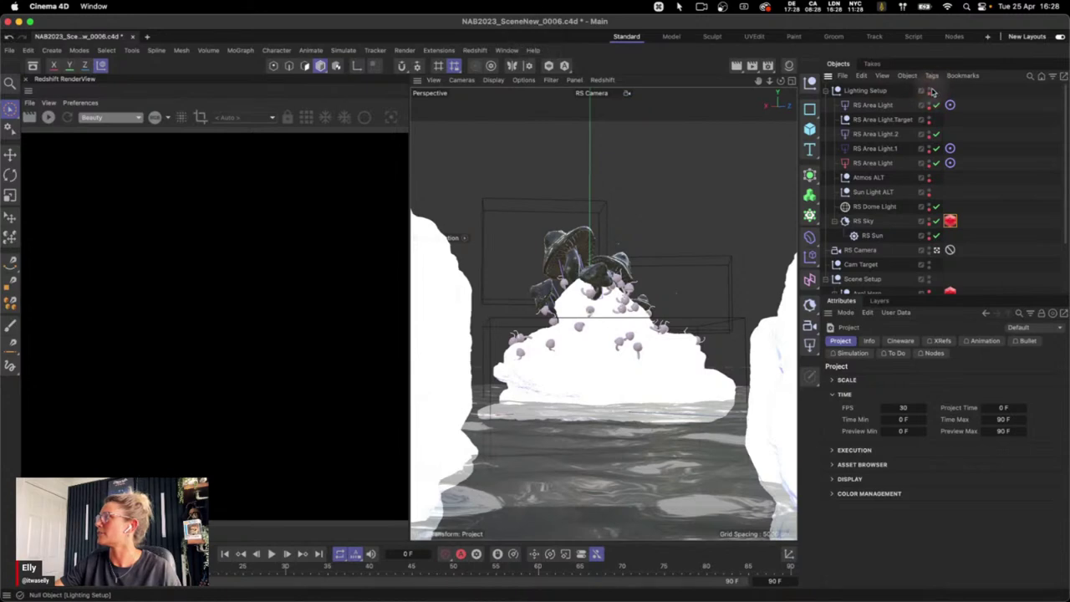
left_click(930, 91, "super")
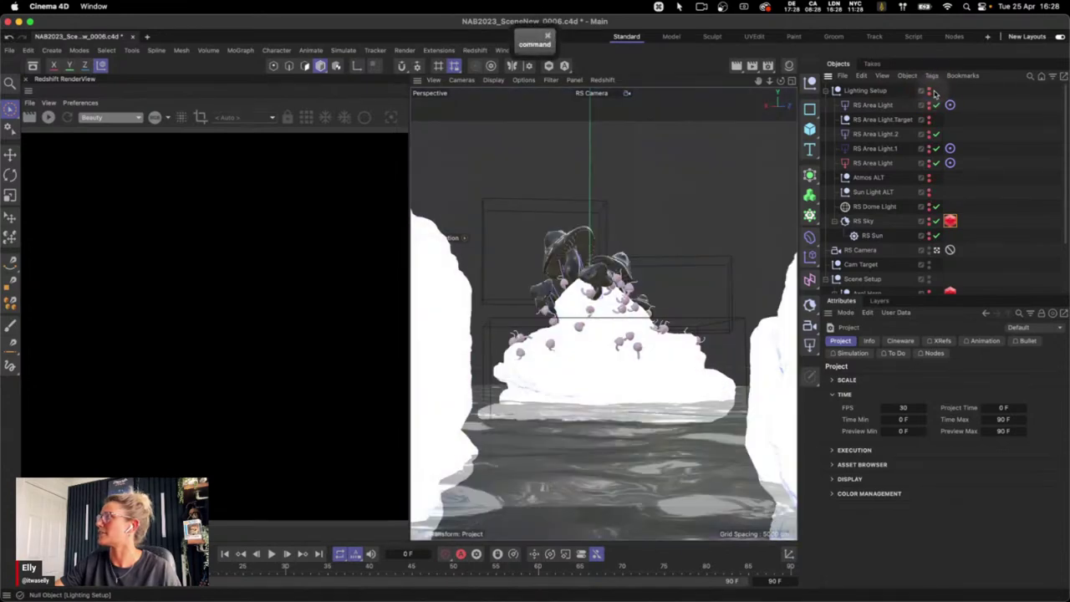
left_click(930, 90, "super")
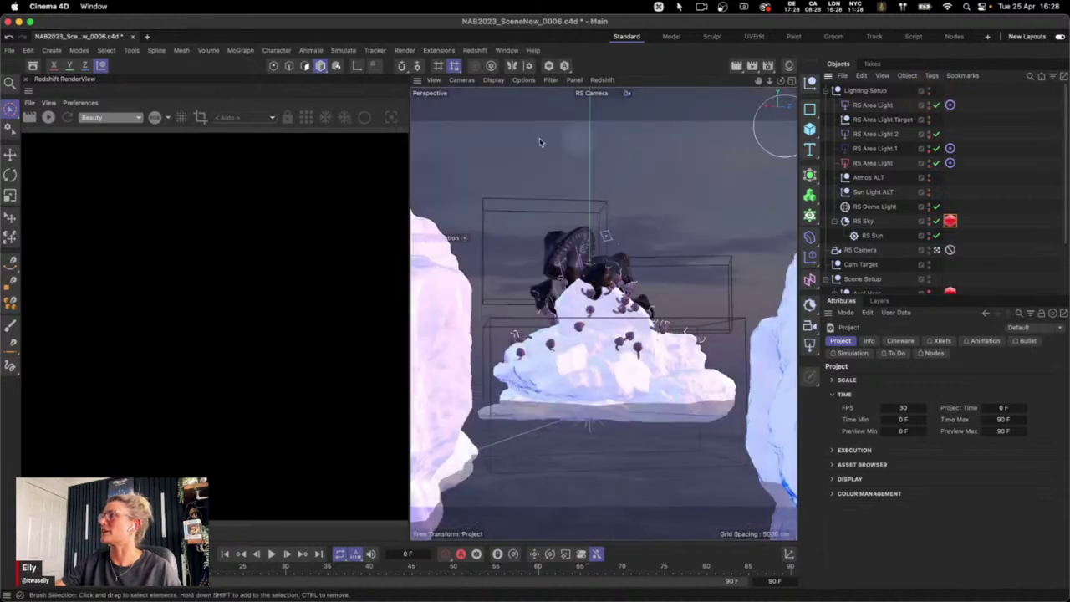
Examine the Redshift sampling options in the render settings, then close them
left_click(768, 65)
left_click_drag(835, 56, 724, 55)
left_click(640, 139)
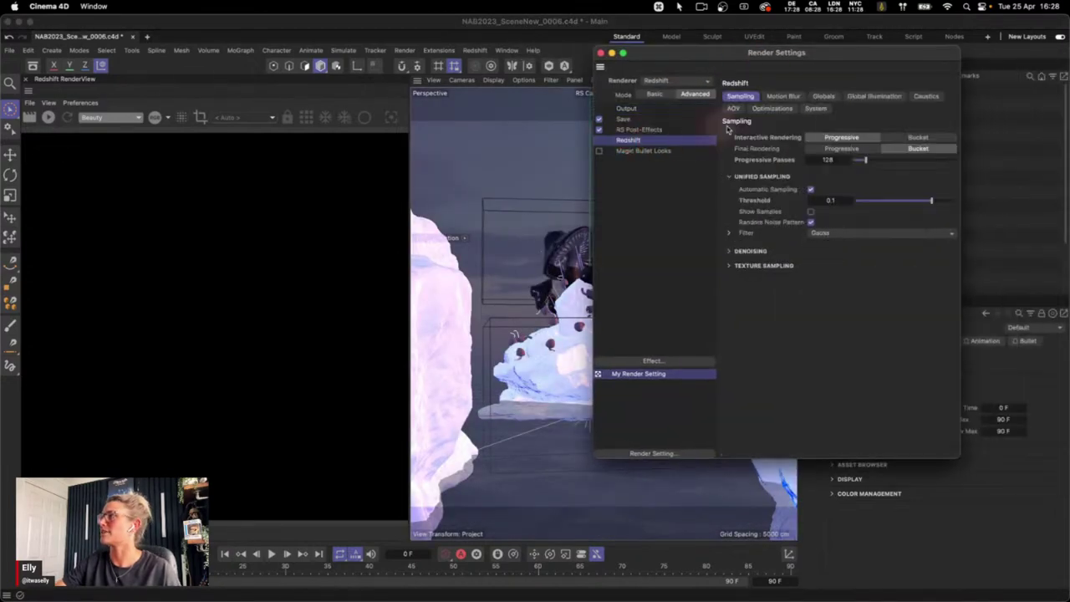
left_click(600, 53)
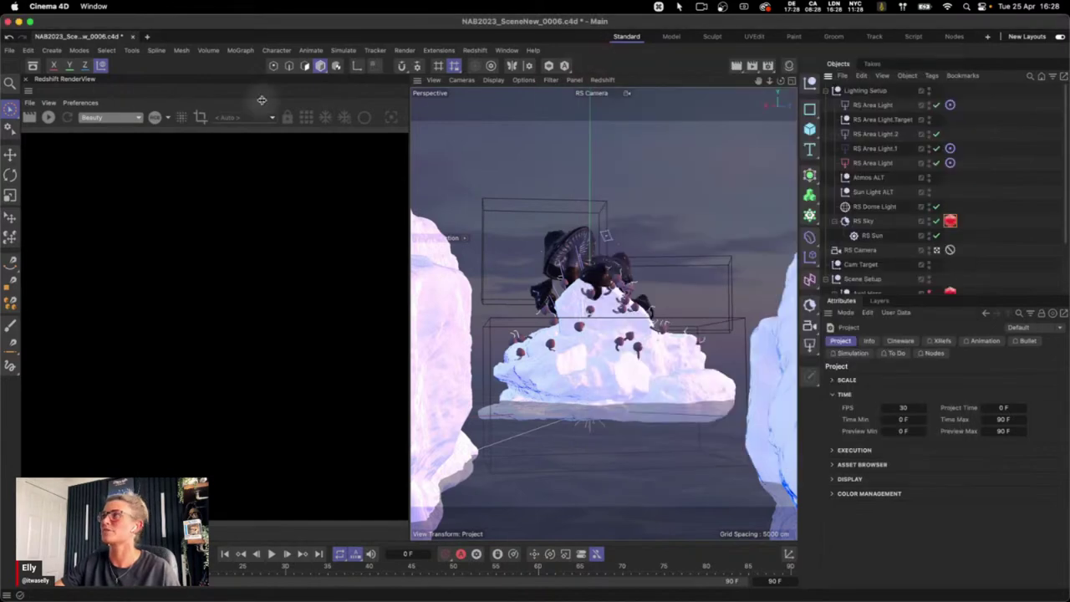
Collapse the Scene Setup group and start the interactive Redshift render
scroll(1055, 208, "down", 3)
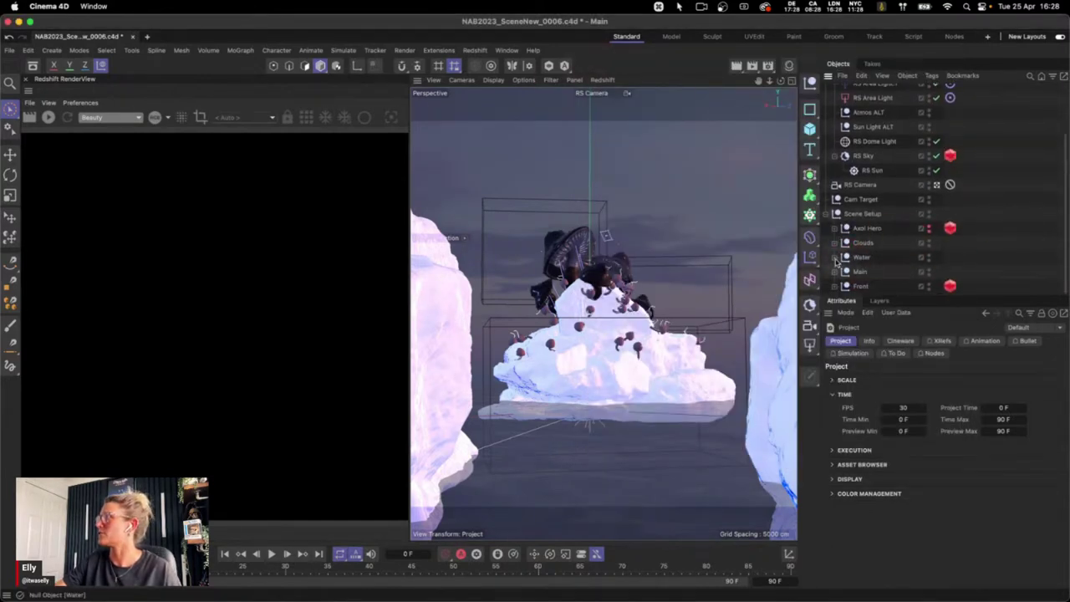
left_click(834, 256)
left_click(825, 213)
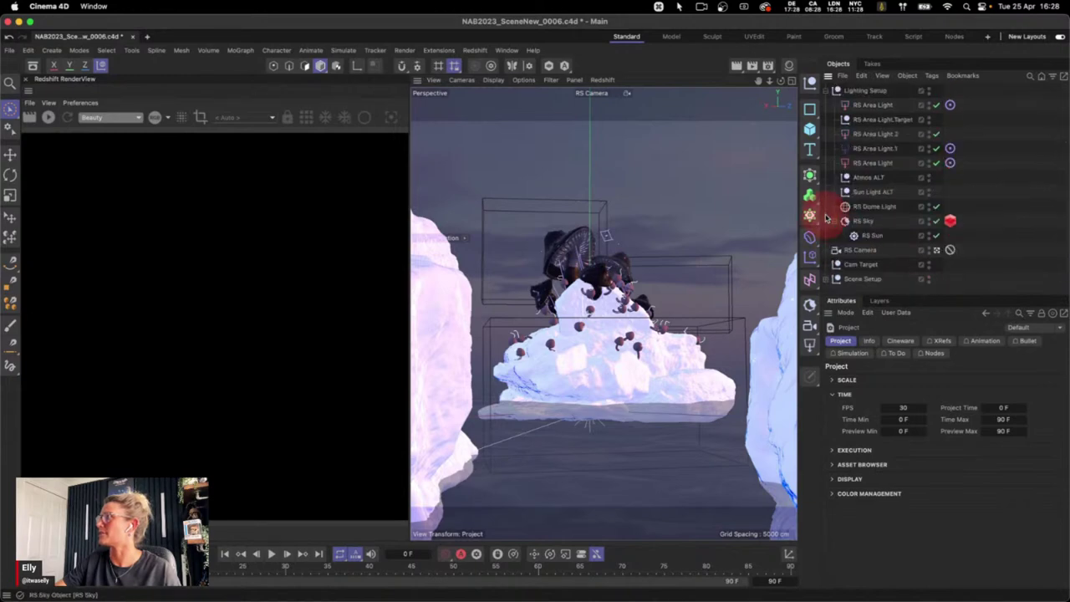
left_click(51, 118)
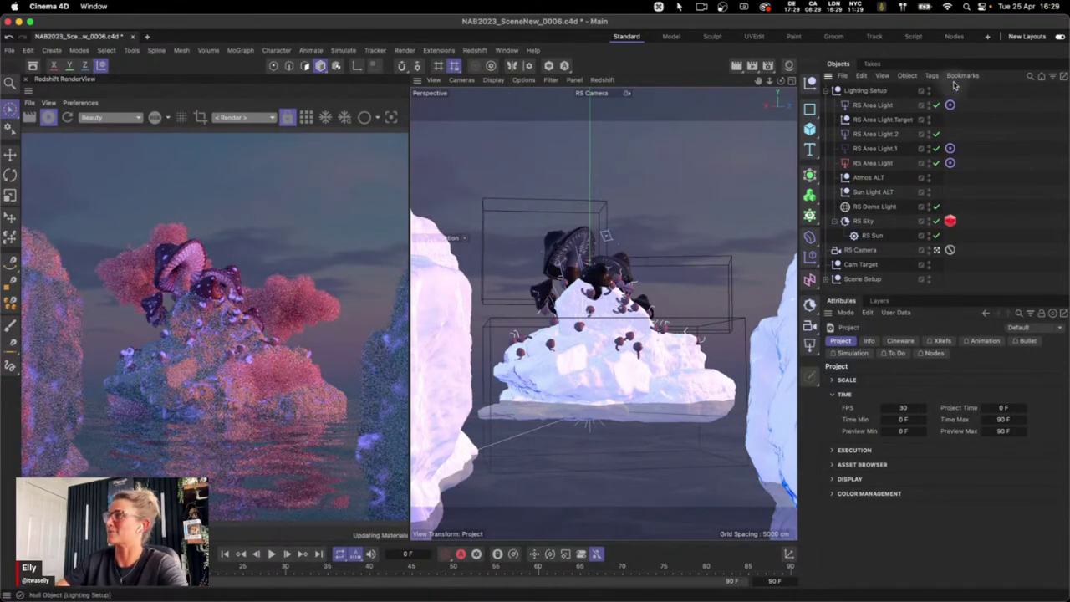
Turn off the Lighting Setup group and all its children in viewport and render, and collapse the group
left_click(929, 89, "super")
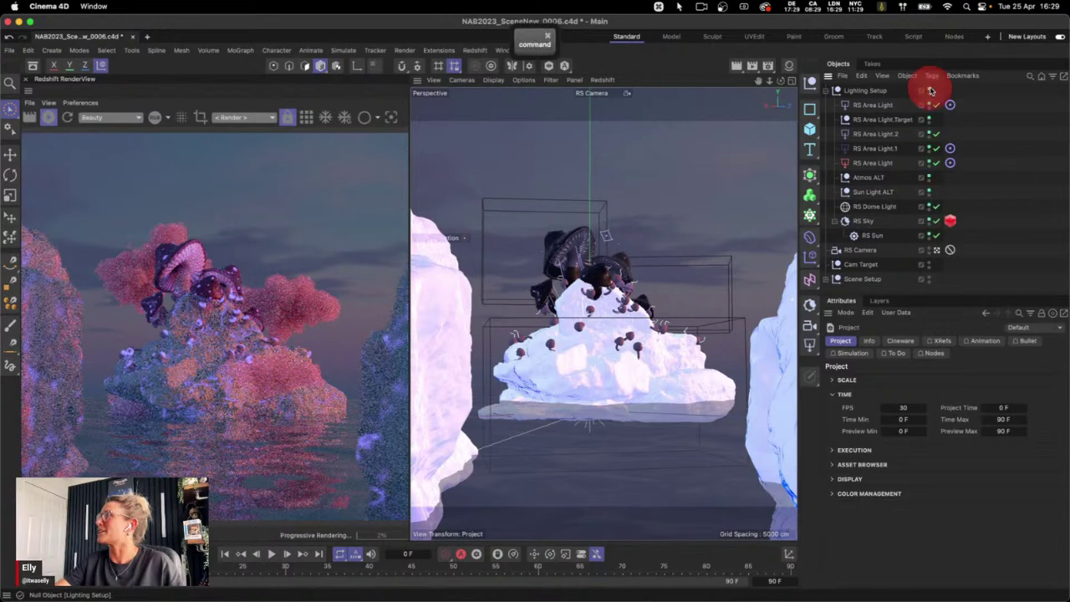
left_click(928, 91, "super")
left_click(934, 98, "super")
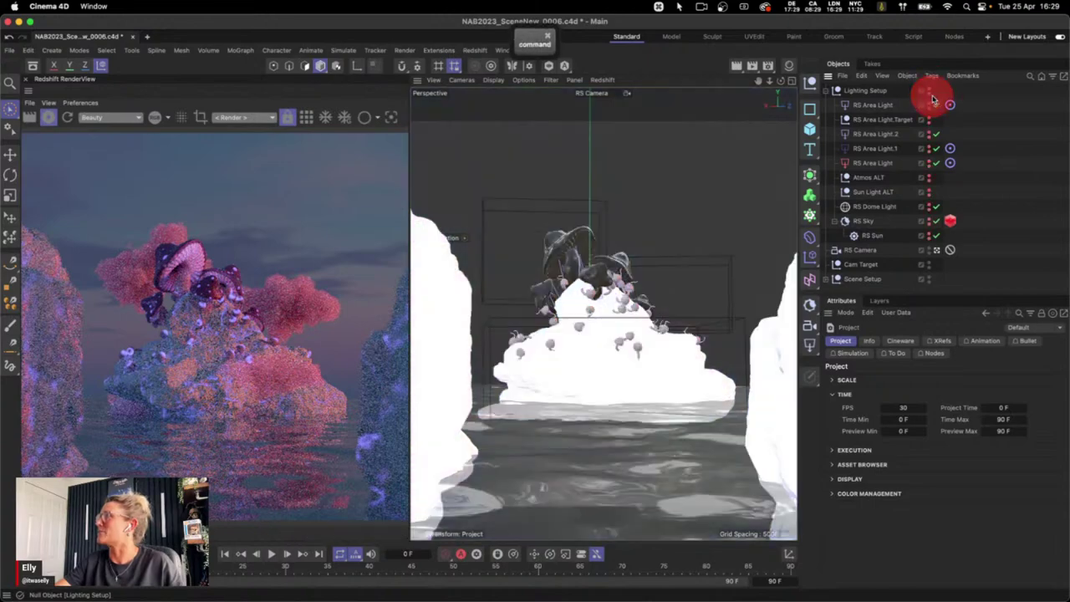
left_click(828, 90)
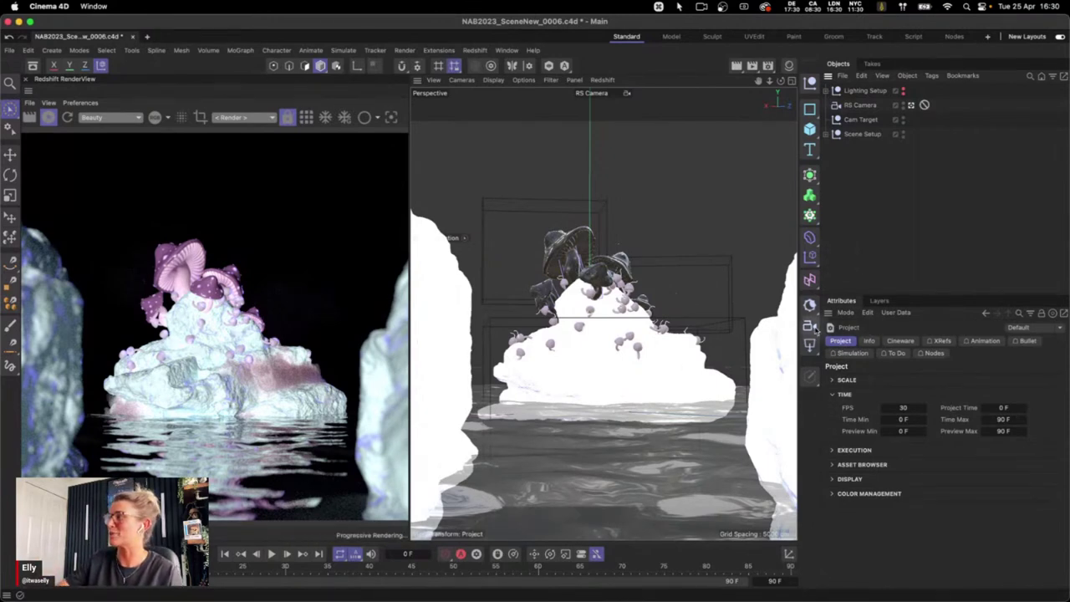
Add an RS Sun & Sky Rig to the scene and expand the RS Sky to reveal its sun
left_click_drag(809, 305, 878, 330)
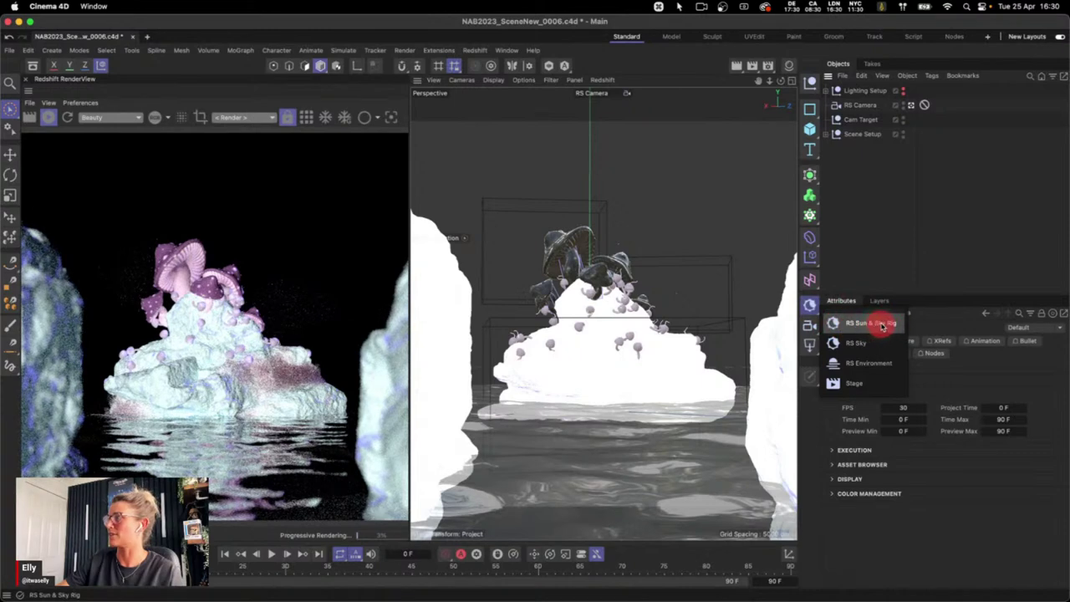
left_click(881, 326)
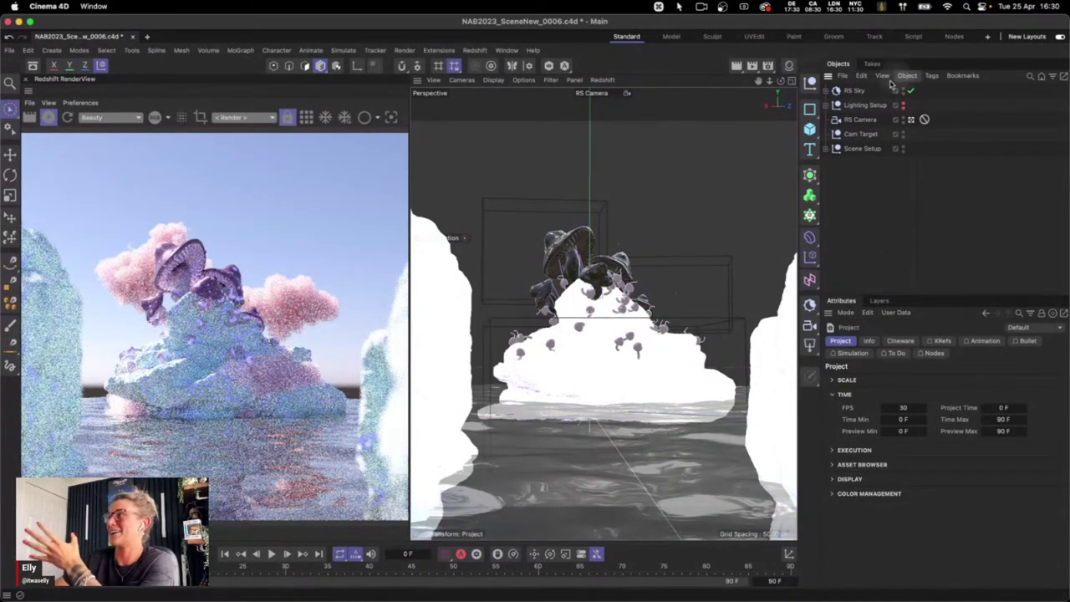
left_click(821, 92)
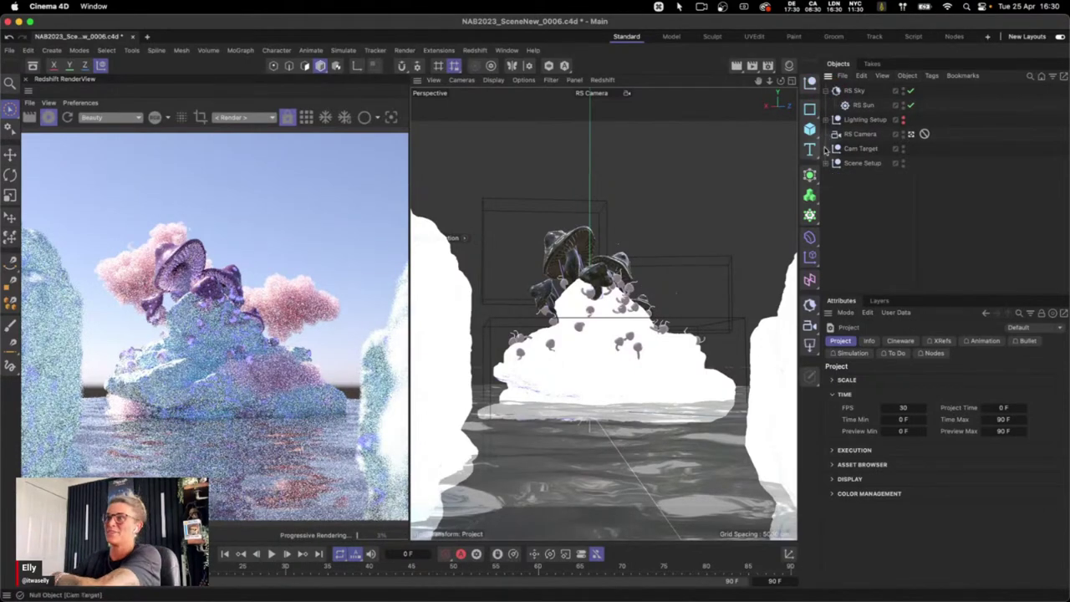
Set the RS Sky's Intensity Multiplier to 1.2 and review the available sky models, keeping PRG Clear Sky
left_click(870, 90)
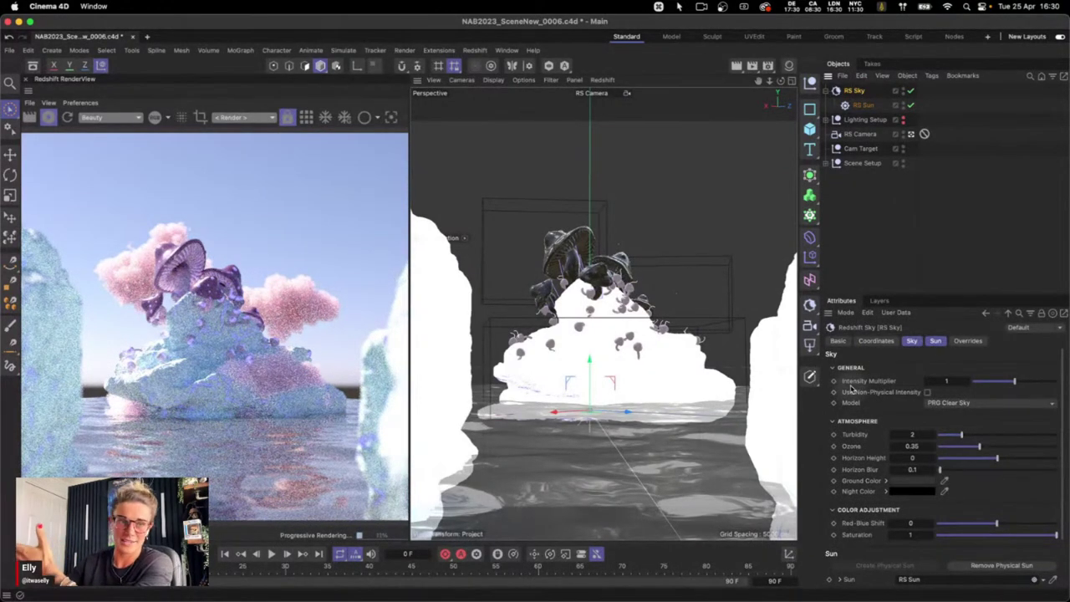
left_click(947, 381)
type("1.2")
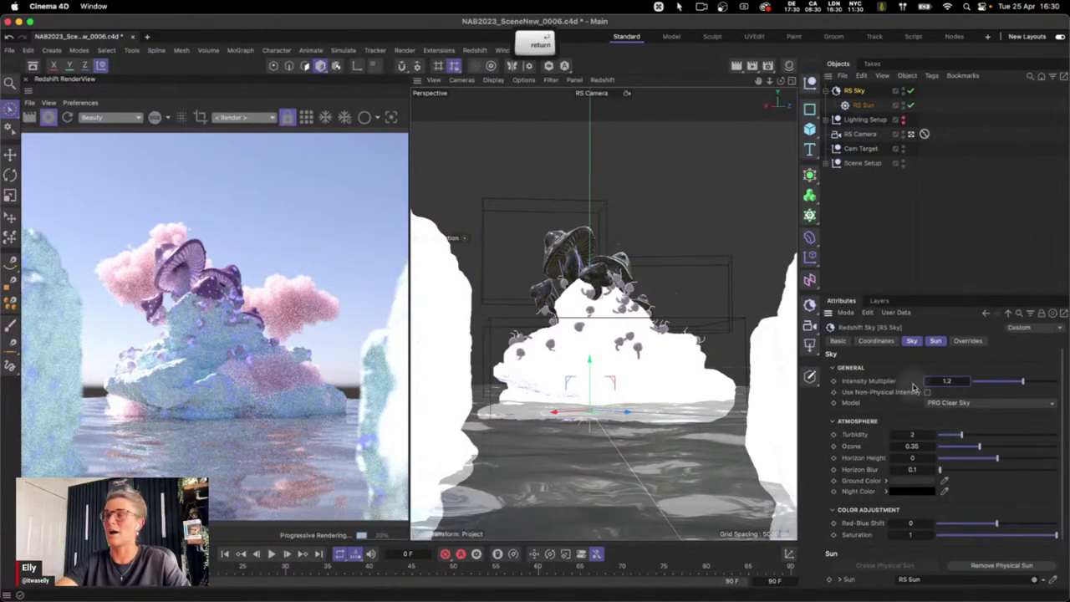
key("Return")
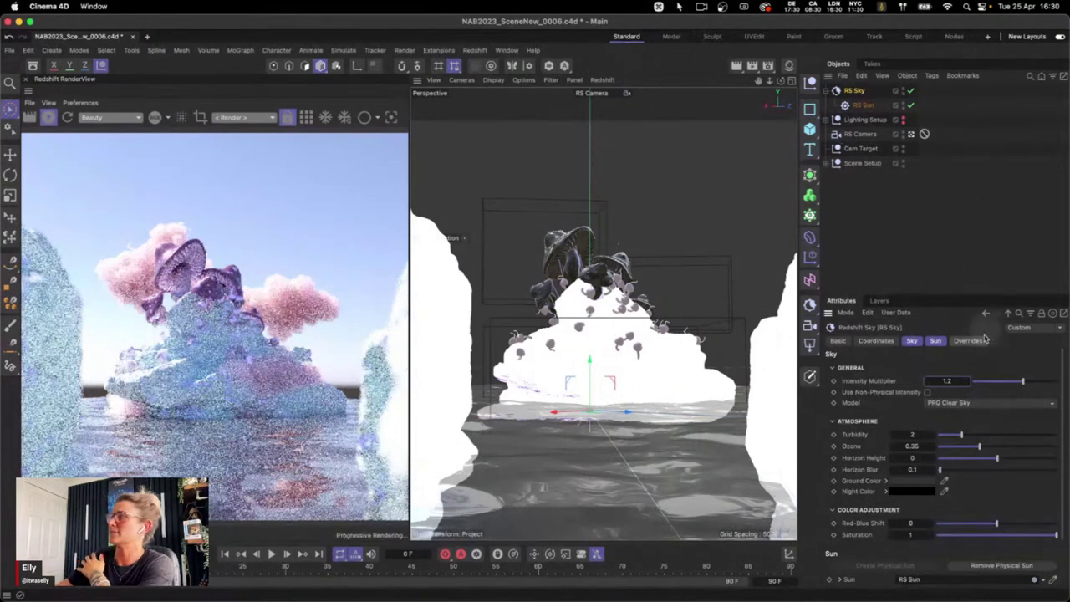
left_click(967, 404)
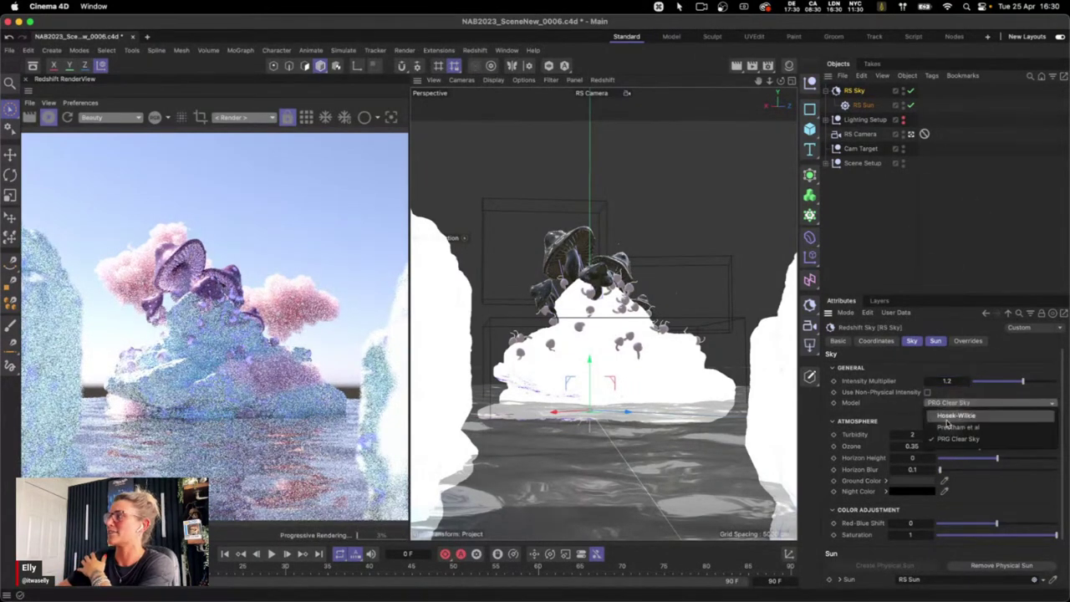
left_click(888, 409)
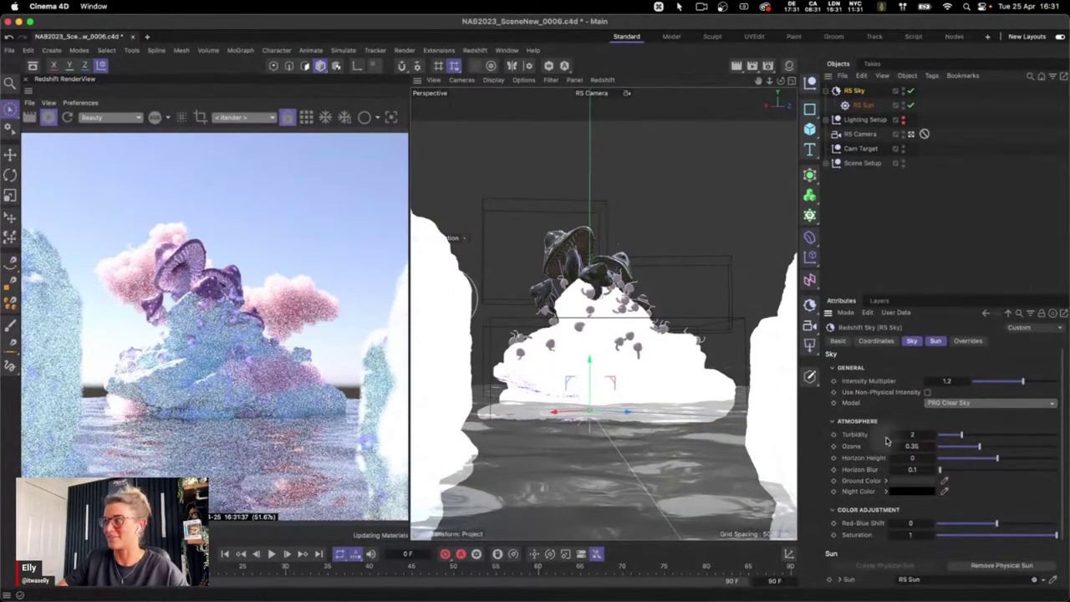
Set the RS Sky's Horizon Blur to 1 and enlarge the attribute area so all Sky and Sun settings fit
left_click(911, 470)
type("1")
key("Return")
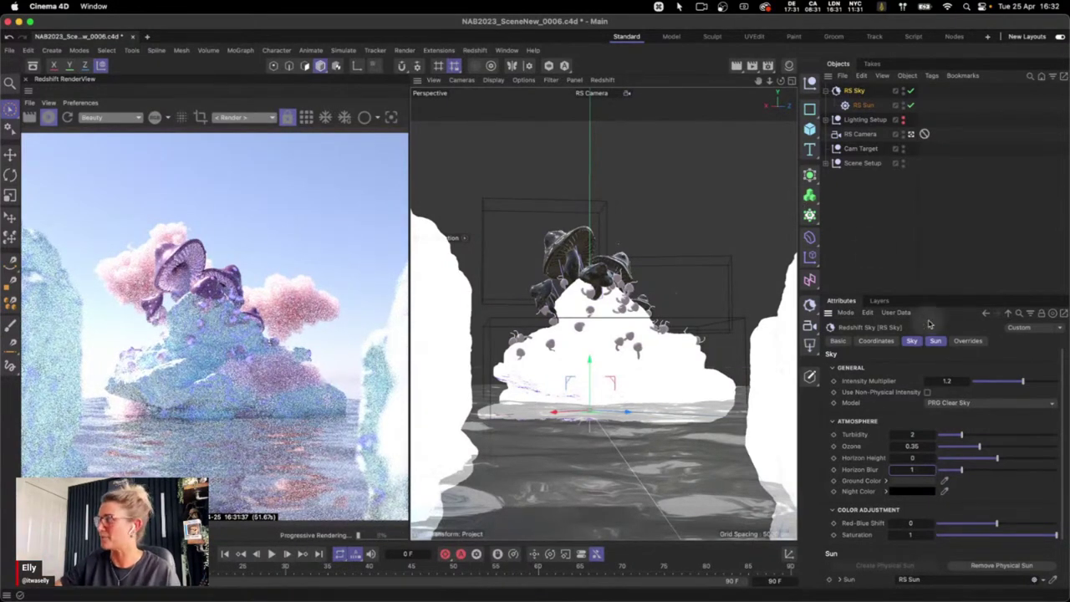
left_click(948, 277)
left_click_drag(940, 293, 920, 126)
left_click(858, 91)
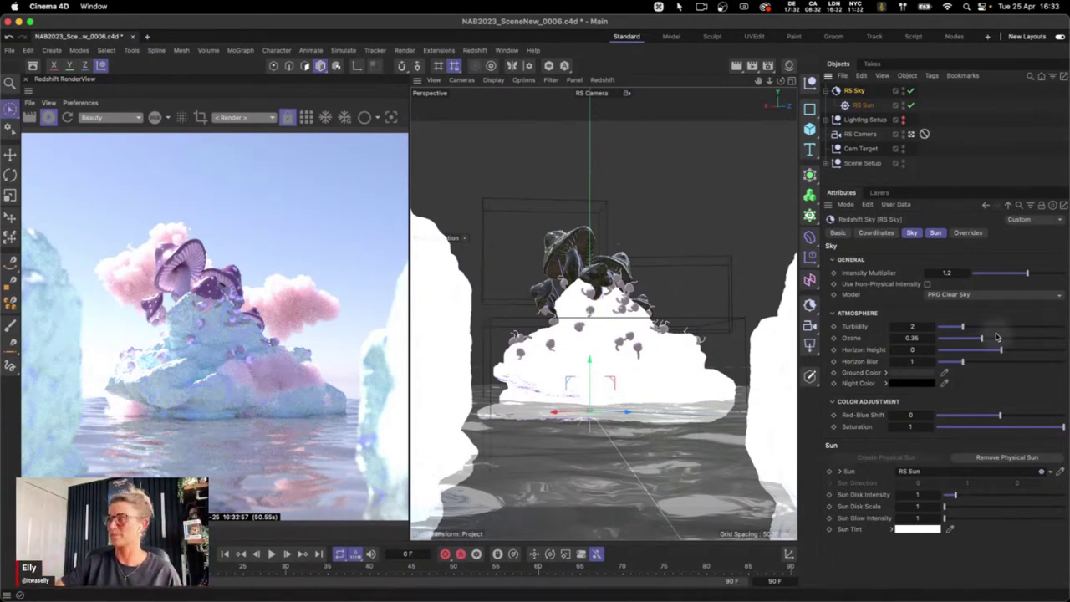
Set the RS Sky's Ground Color to a neutral mid grey with a value of about 42%
left_click(911, 373)
left_click_drag(950, 499, 936, 498)
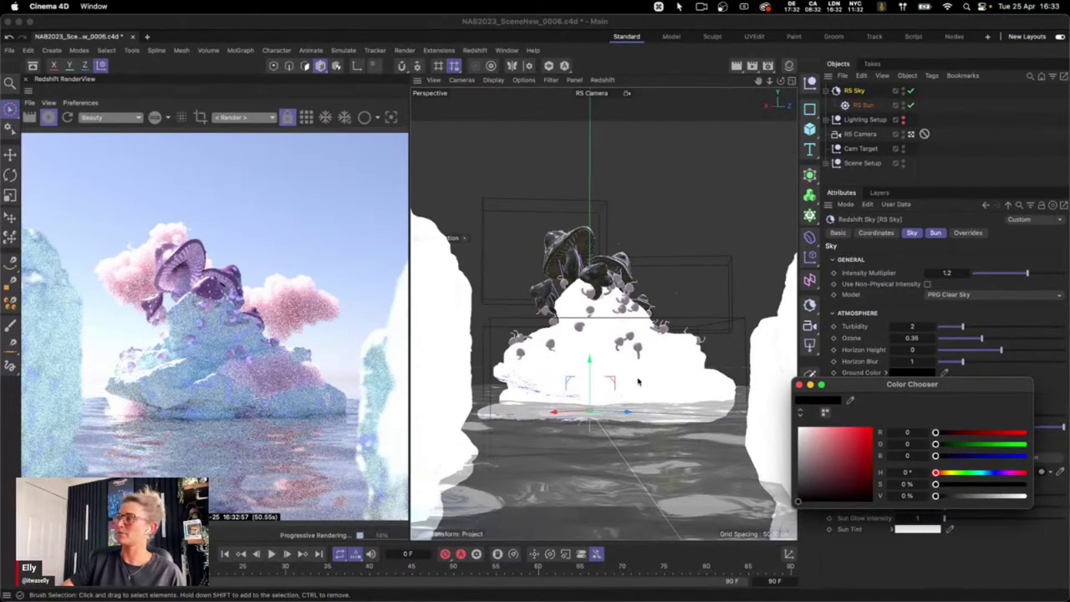
left_click_drag(959, 493, 1028, 496)
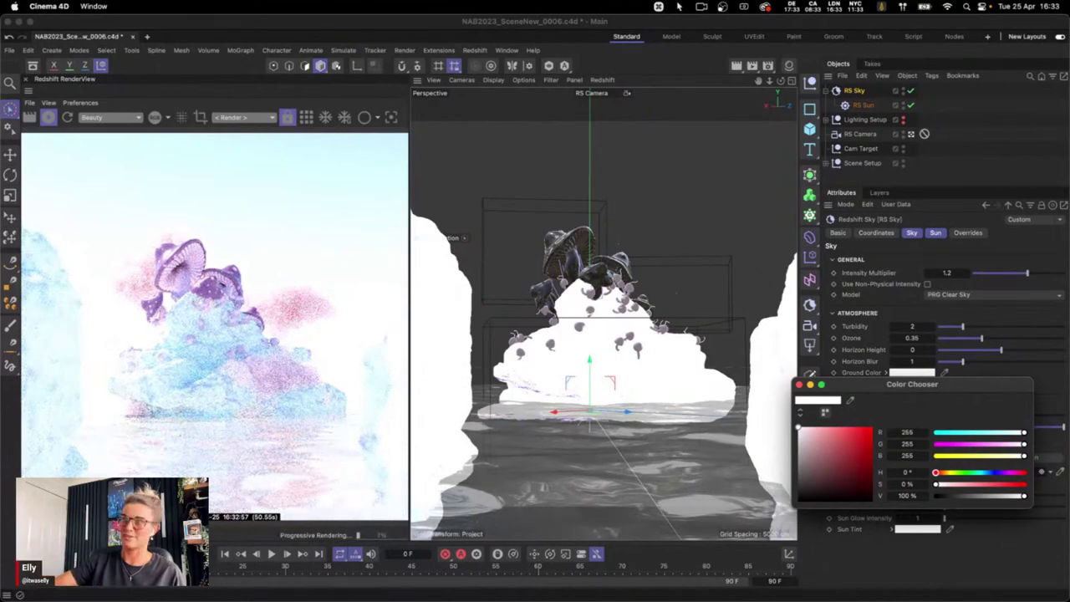
left_click_drag(976, 496, 973, 495)
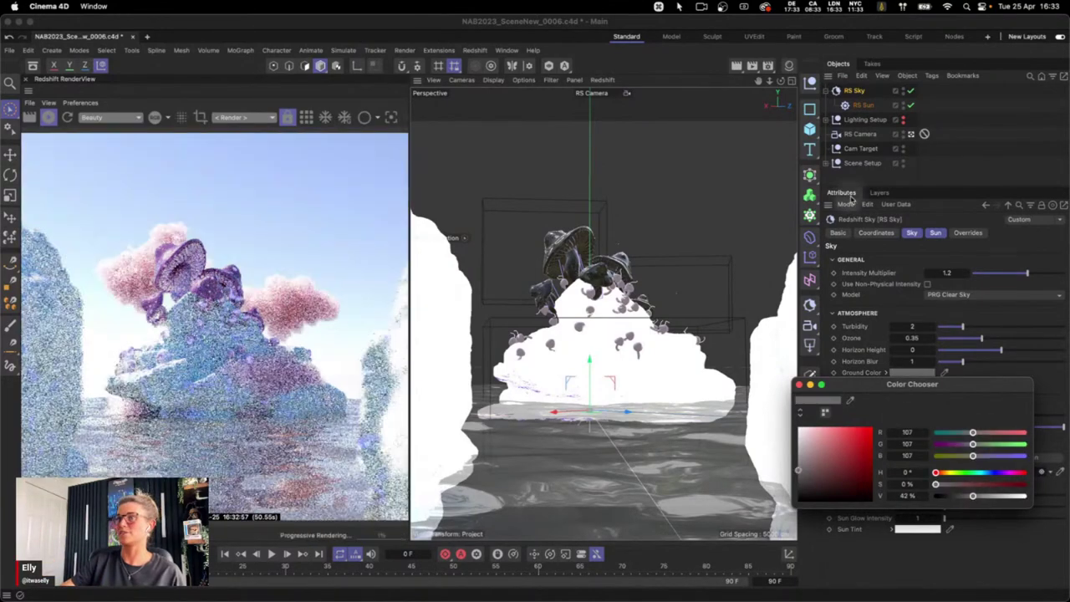
left_click(798, 385)
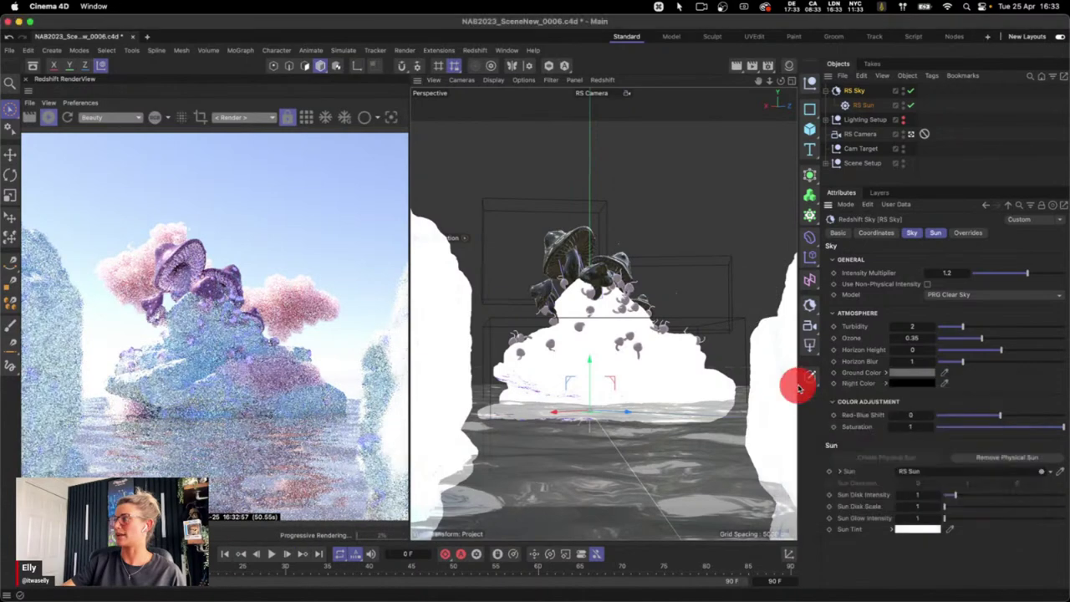
Set the RS Sun's rotation to a heading of 120° and a pitch of -6°
left_click(935, 234)
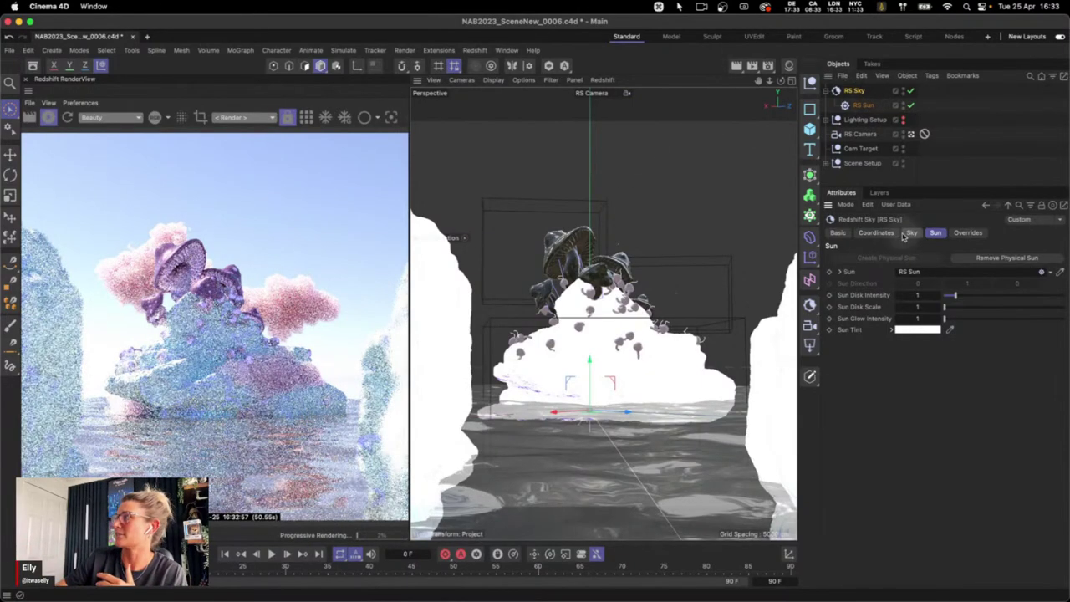
left_click(864, 105)
left_click(876, 232)
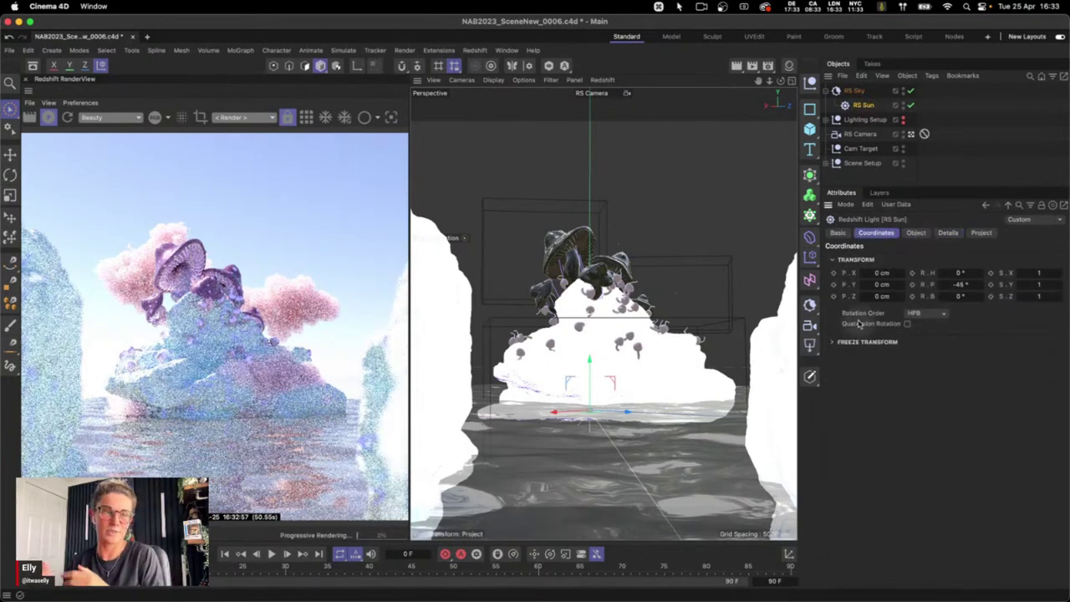
left_click(962, 273)
type("120")
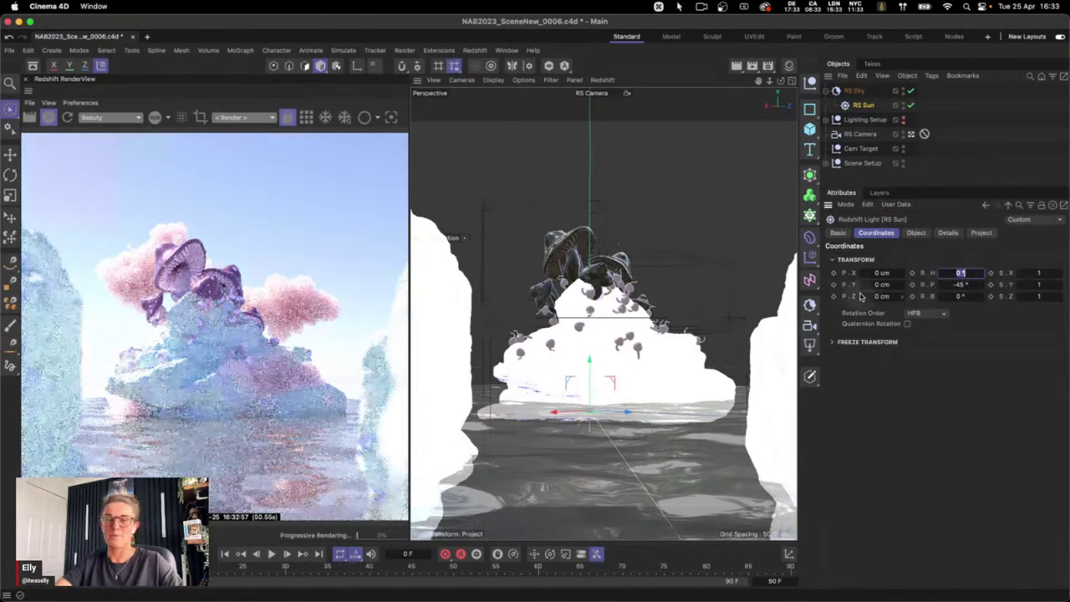
key("Return")
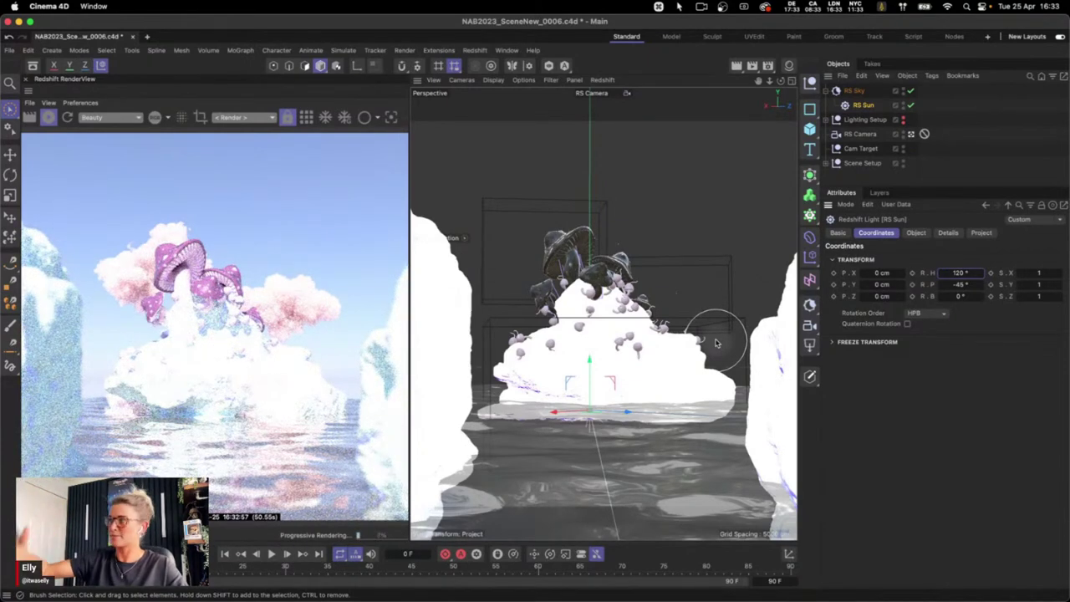
left_click(962, 284)
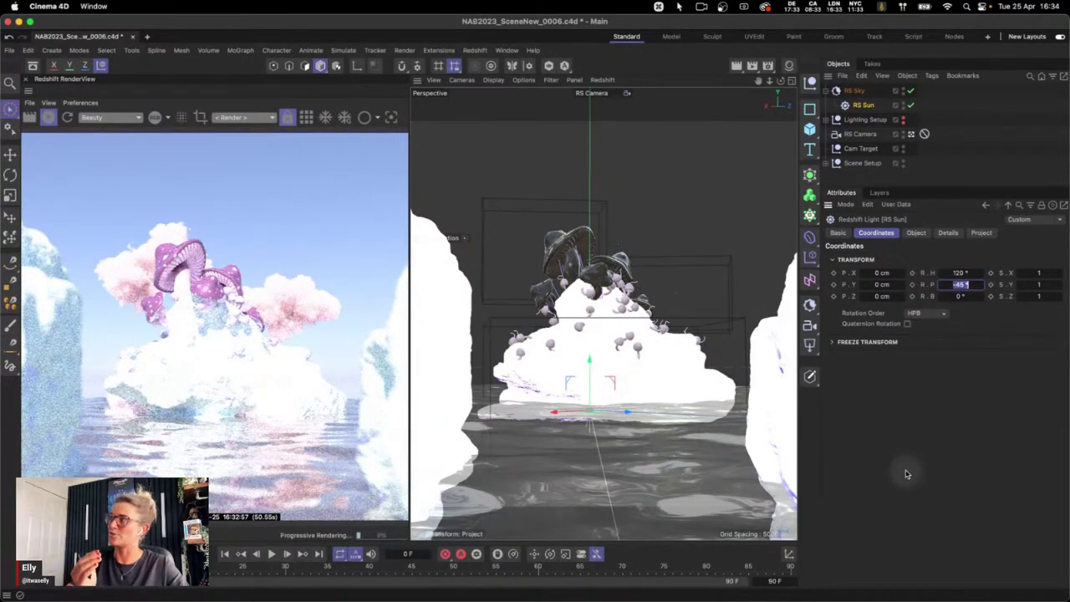
type("-8")
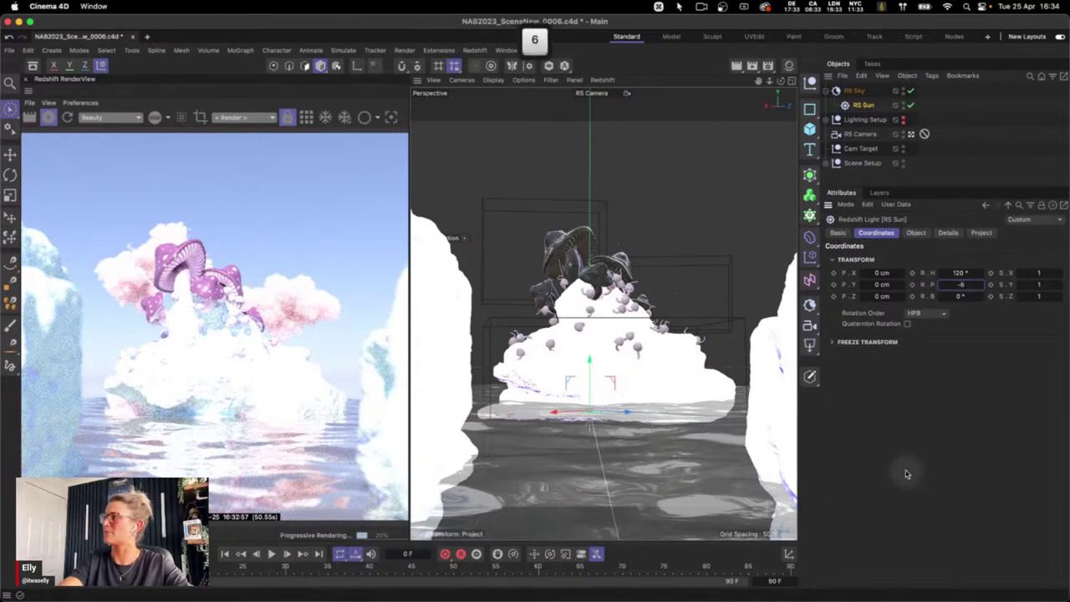
key("Return")
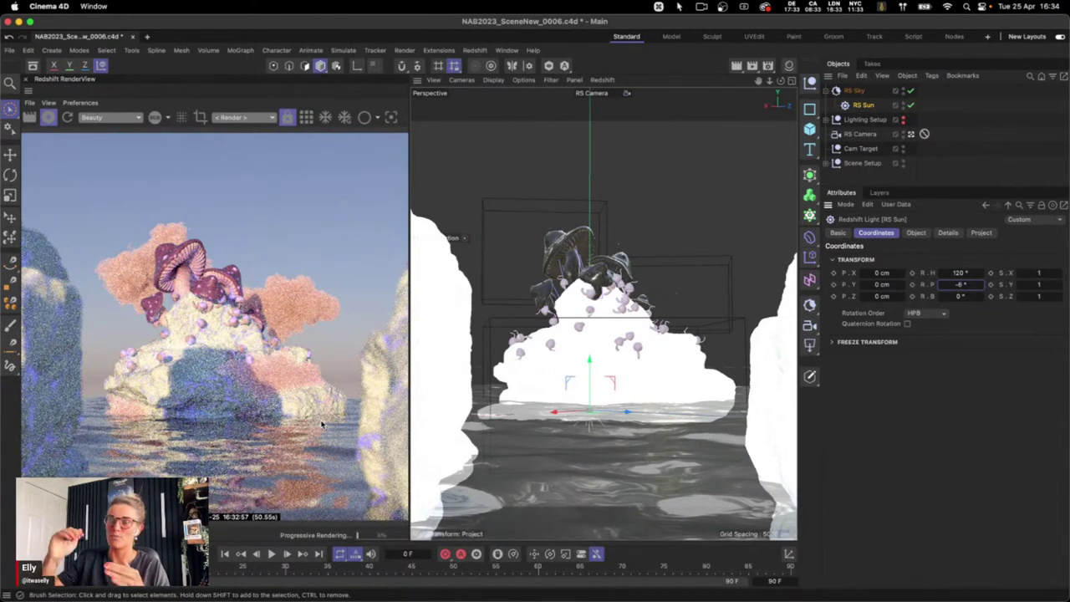
Set the RS Sun's heading rotation to -120° to light the island from the opposite side
left_click(960, 274)
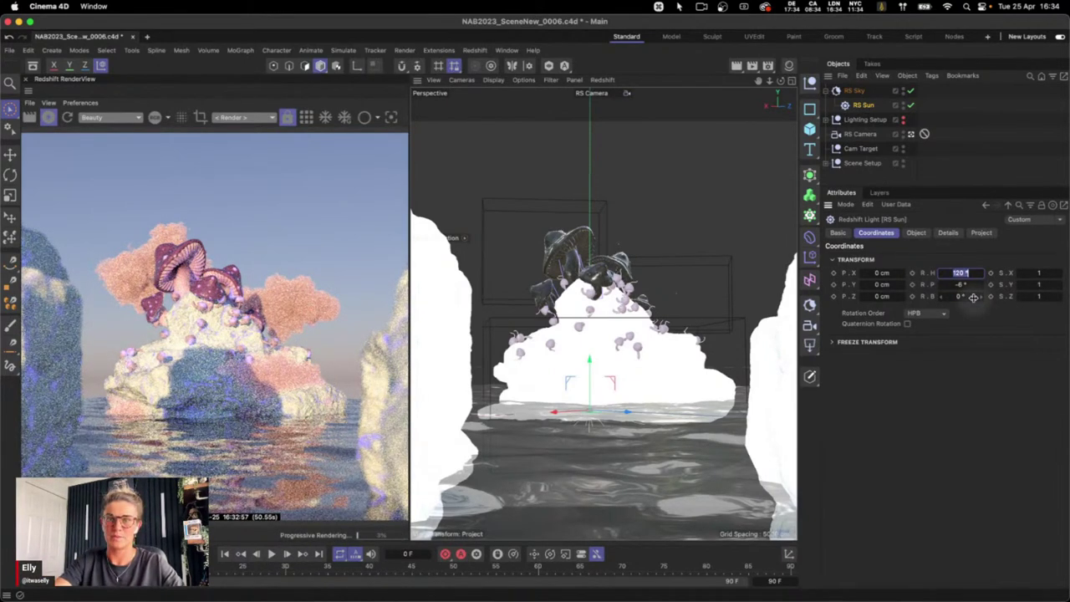
type("-120")
key("Return")
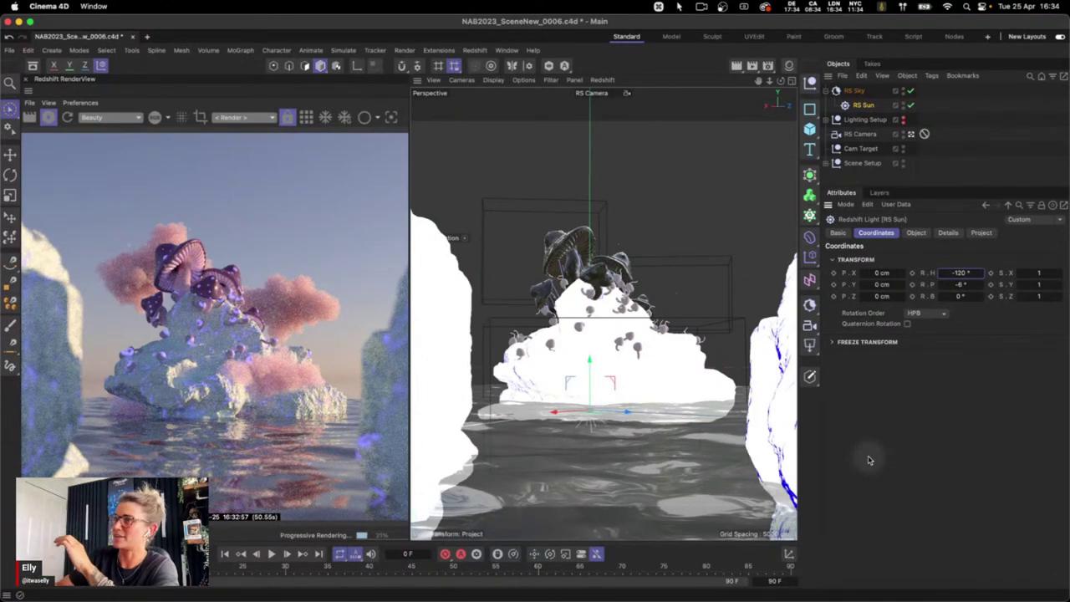
Tint the RS Sky's sun a pale warm pink with hue 13°, saturation about 18% and value about 98%
left_click(854, 90)
left_click(870, 106)
left_click(916, 232)
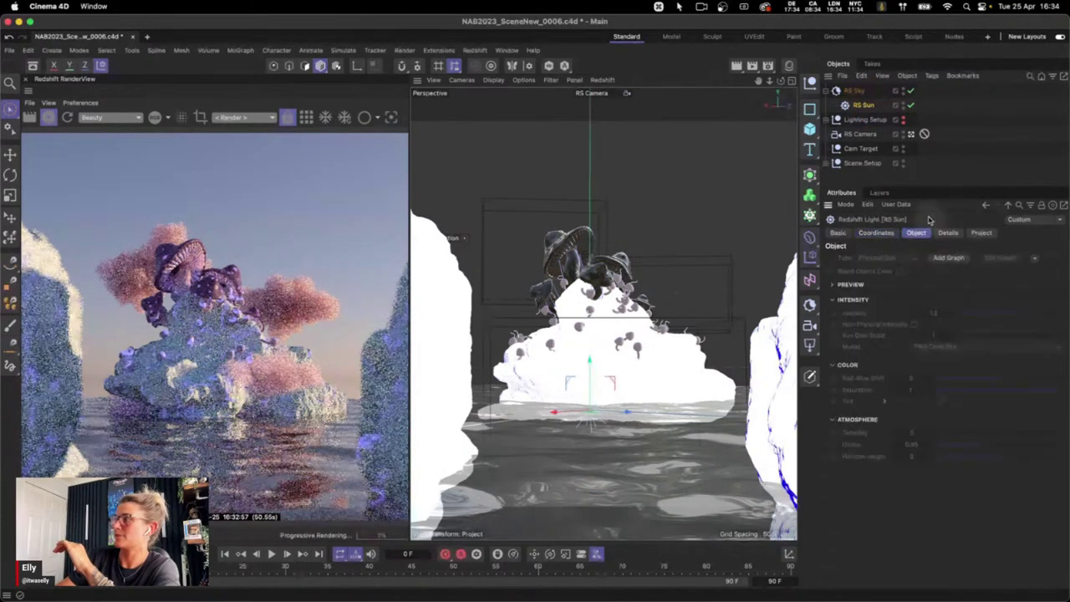
left_click(853, 90)
left_click(935, 233)
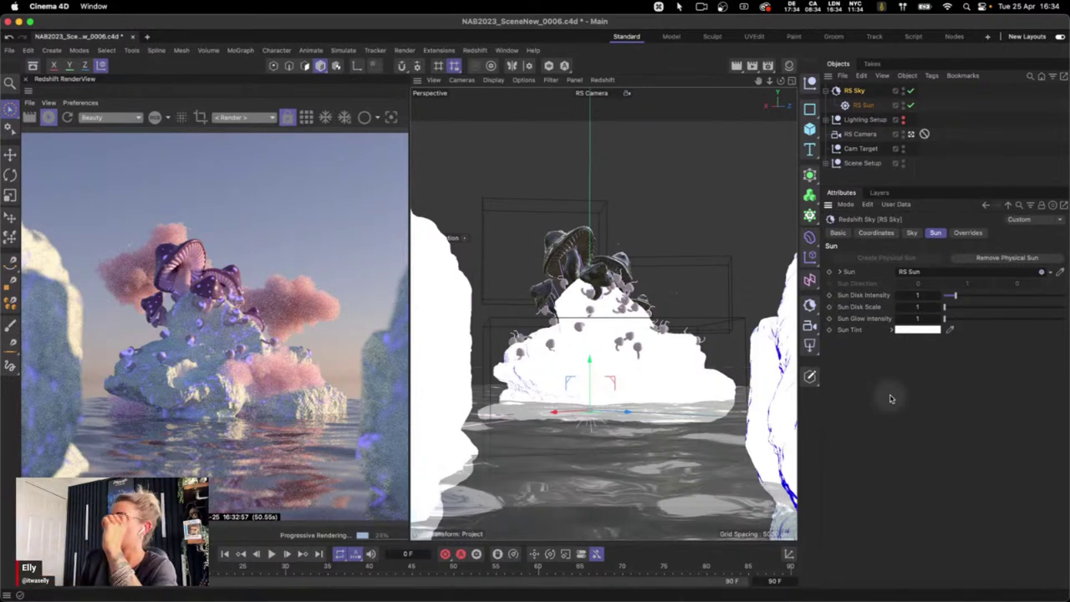
left_click(928, 329)
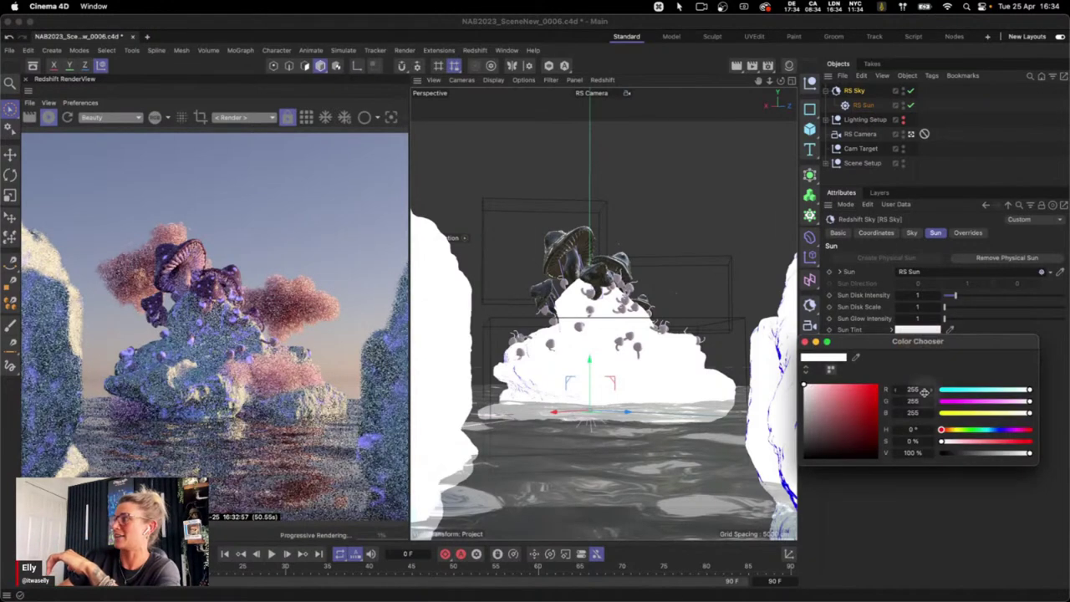
left_click_drag(941, 430, 945, 430)
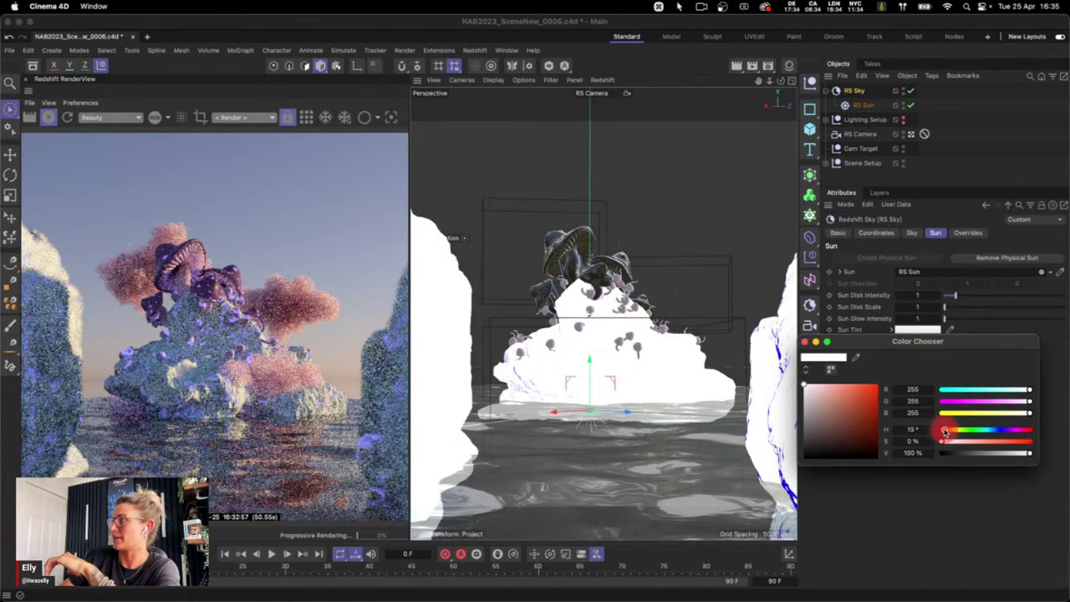
left_click(817, 386)
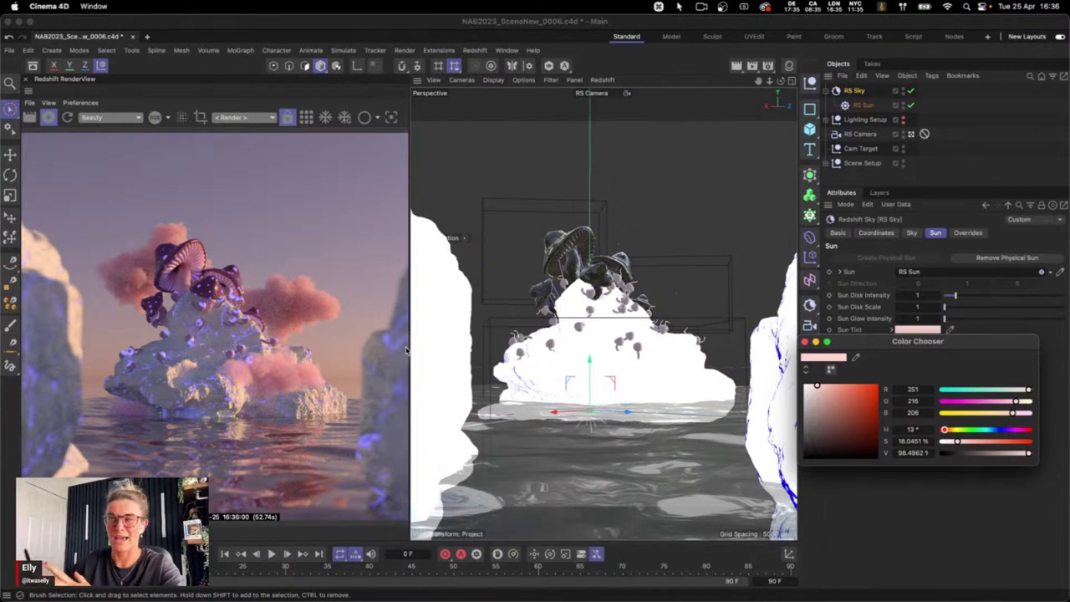
left_click(805, 342)
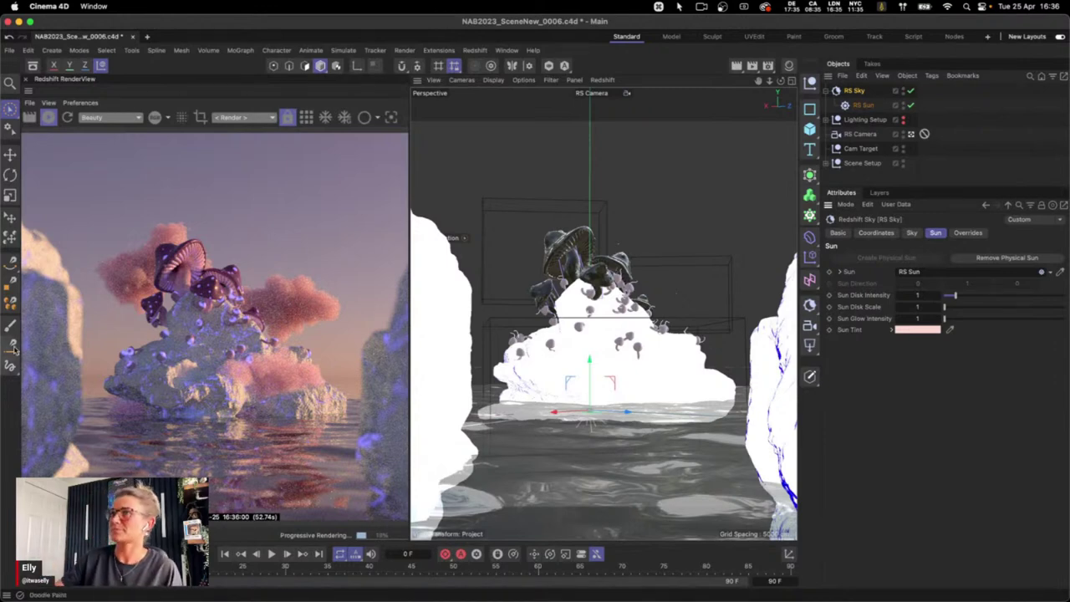
Stop the interactive render and search the asset library for hdr
left_click(48, 118)
left_click(32, 65)
left_click(35, 122)
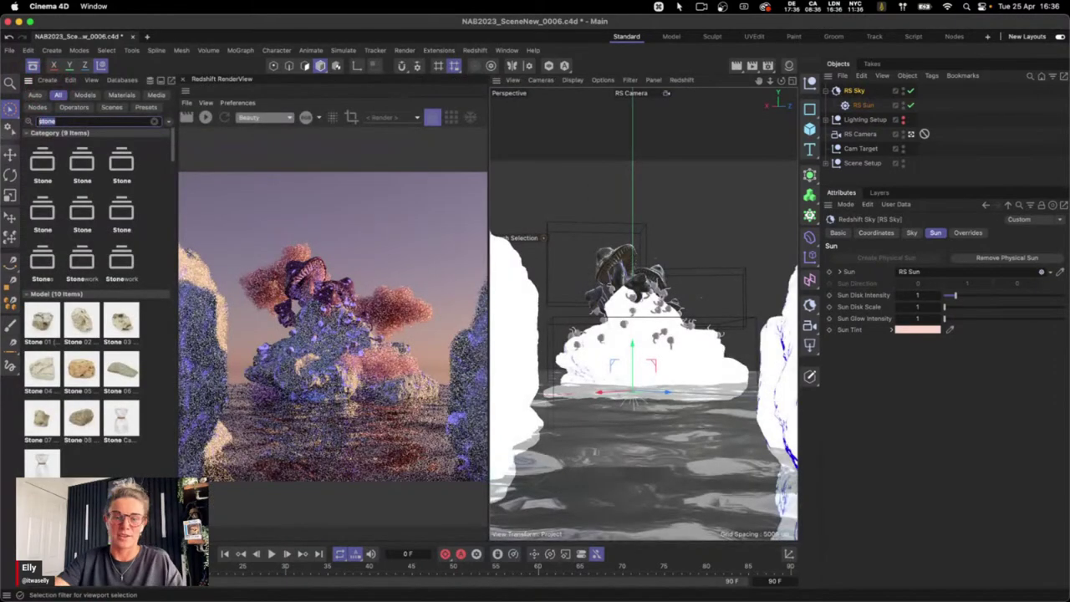
type("hdr")
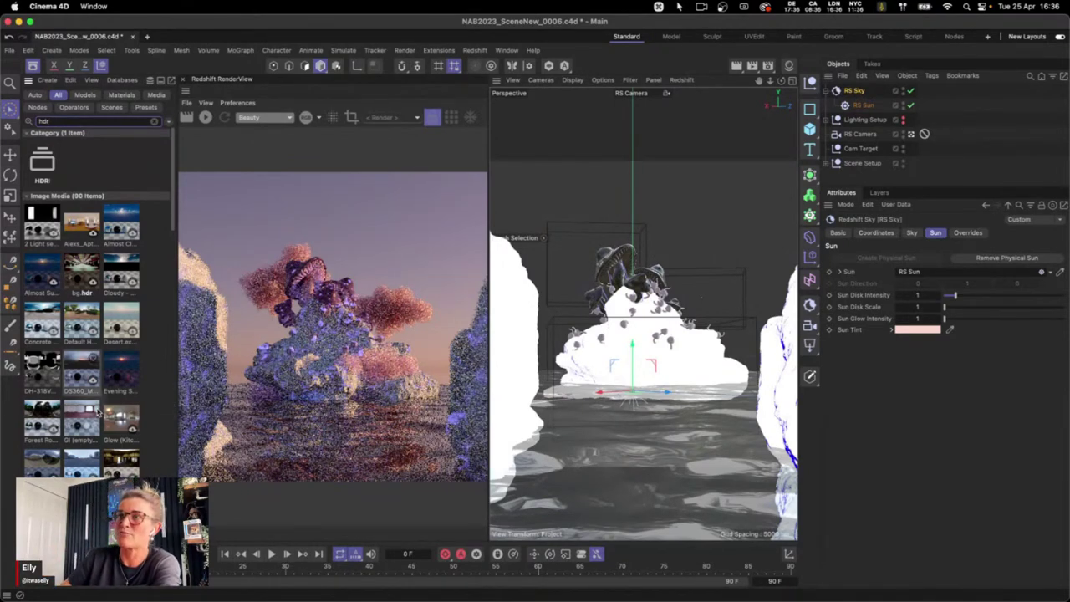
Preview the Evening Sunset HDR image at full view in the Picture Viewer, and close the preview
double_click(124, 379)
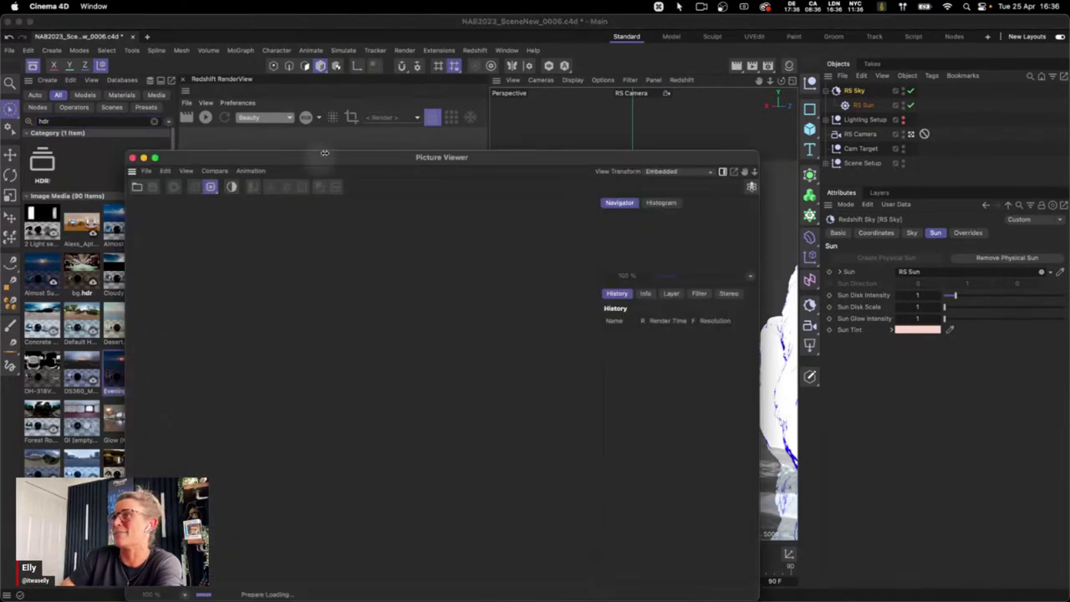
left_click_drag(365, 159, 358, 108)
double_click(365, 393)
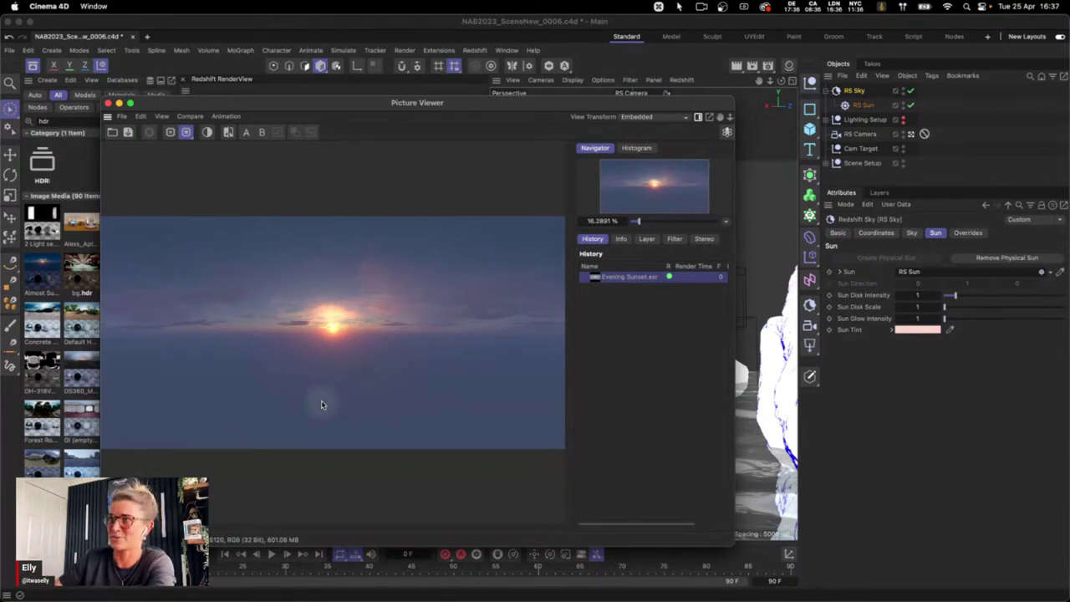
left_click(108, 102)
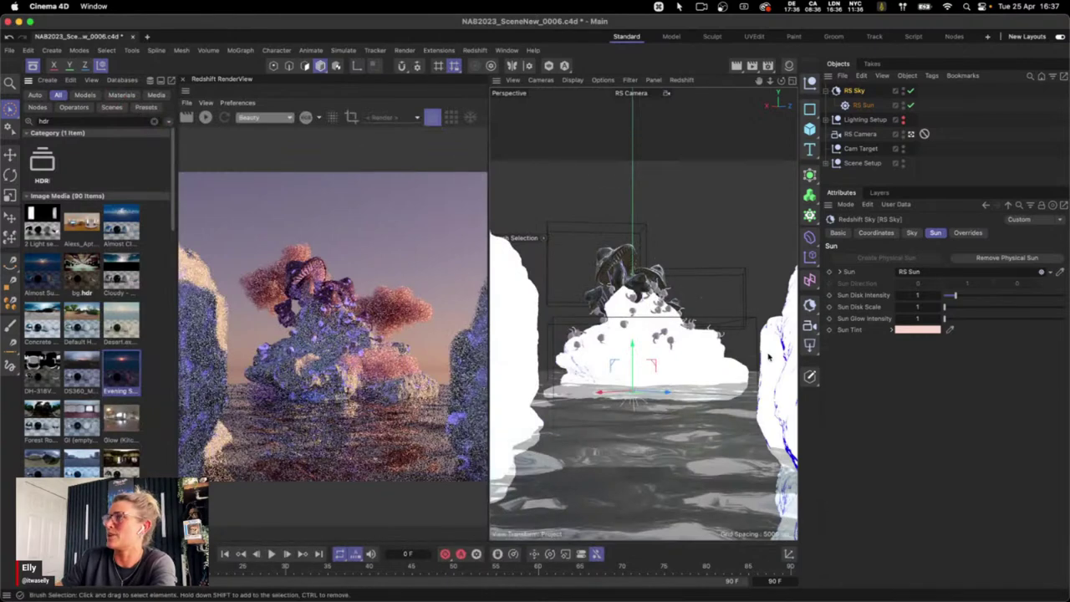
Restart the interactive render and add an RS Dome Light textured with the Evening Sunset HDR from the asset library
left_click(205, 117)
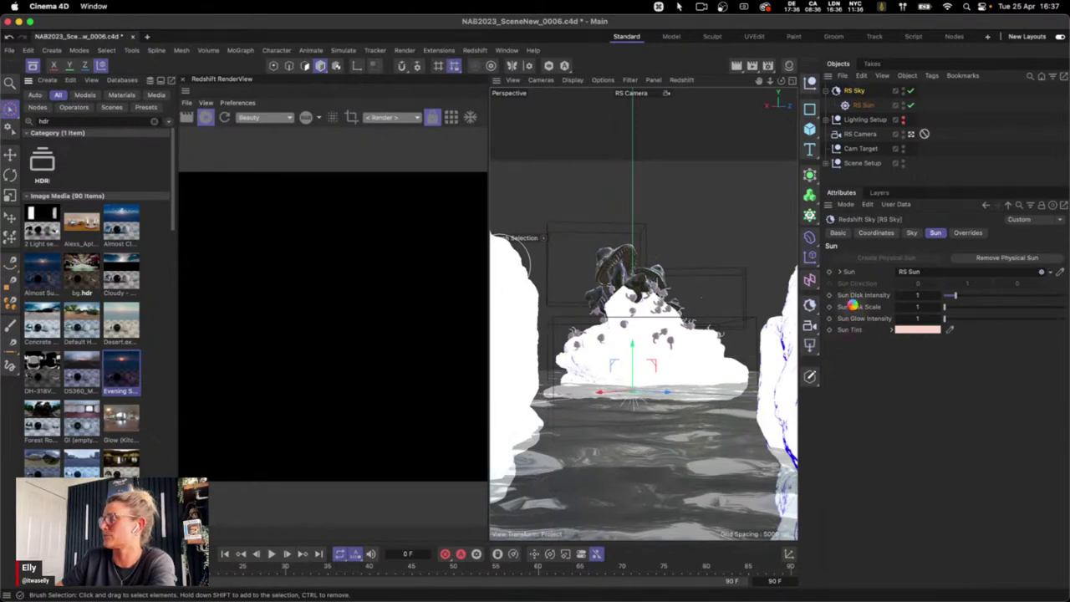
left_click(870, 447)
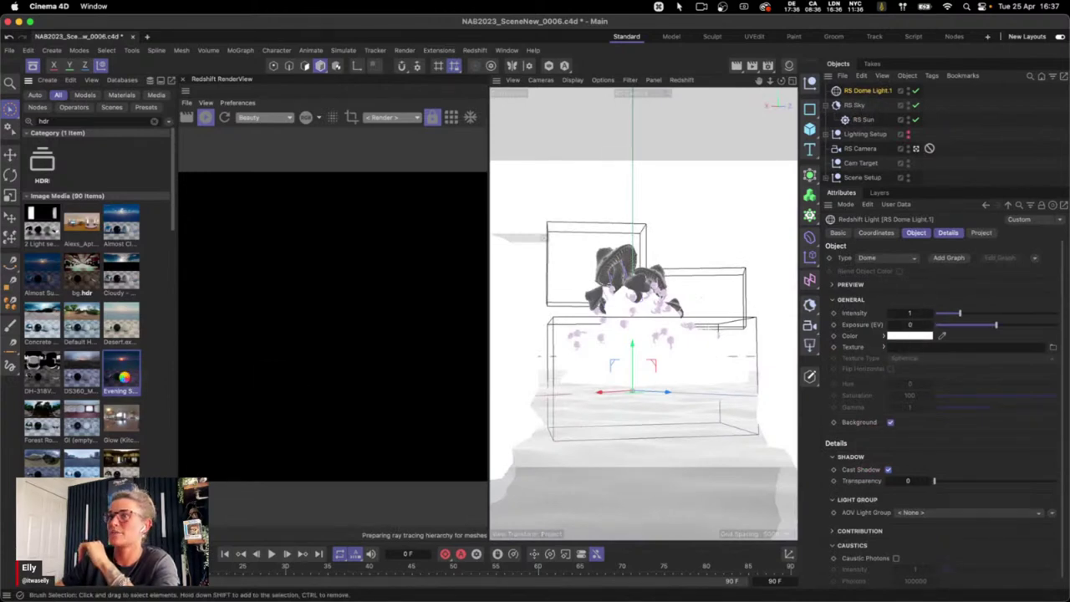
left_click_drag(122, 365, 958, 357)
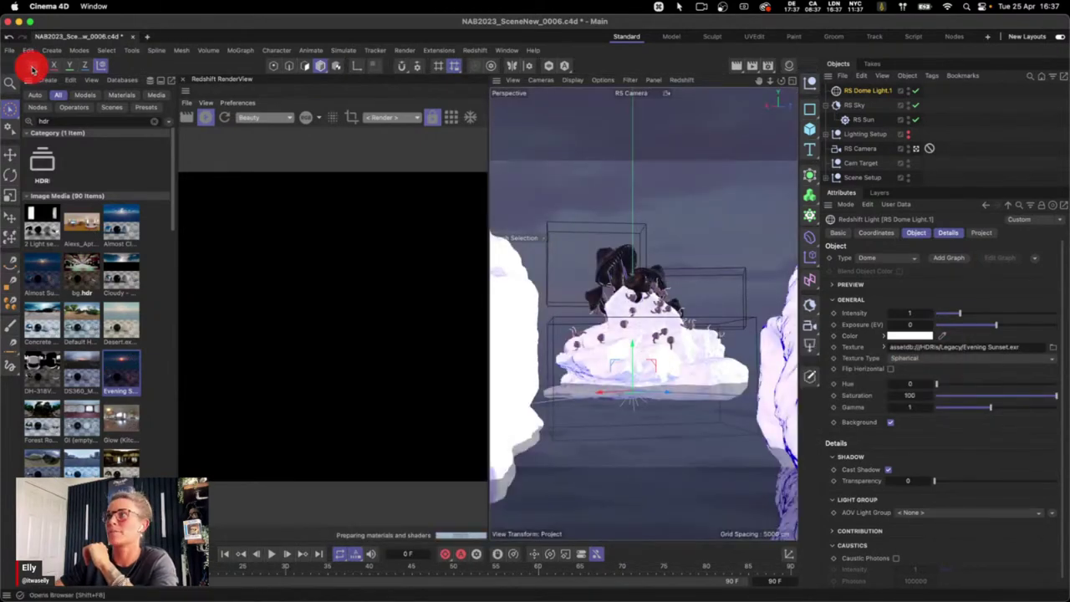
key("shift+F8")
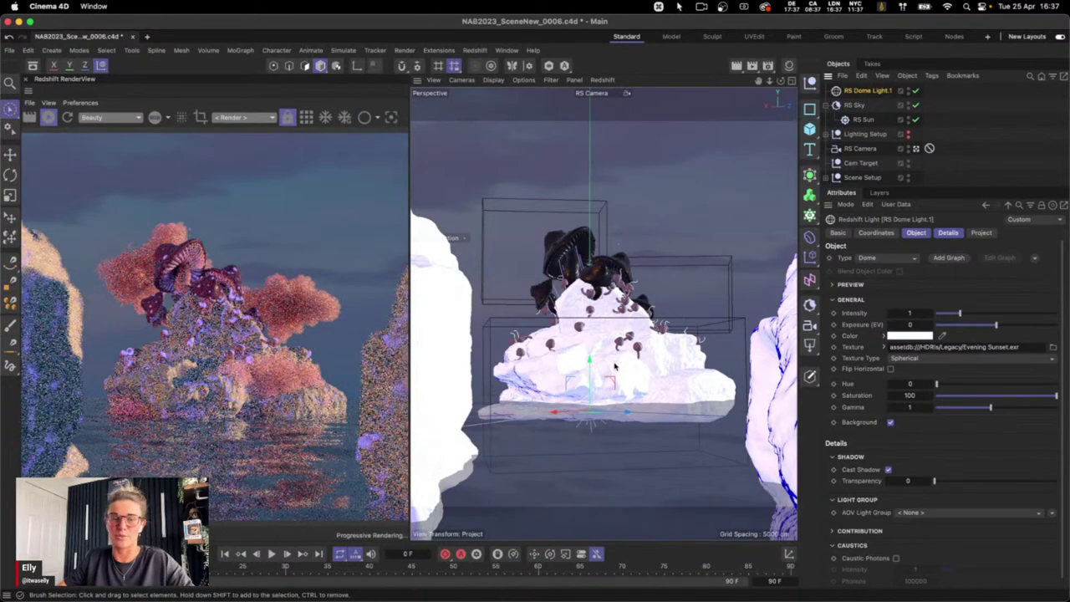
Rotate the RS Dome Light about its vertical axis until the pink and orange sunset clouds sit behind the island
key("r")
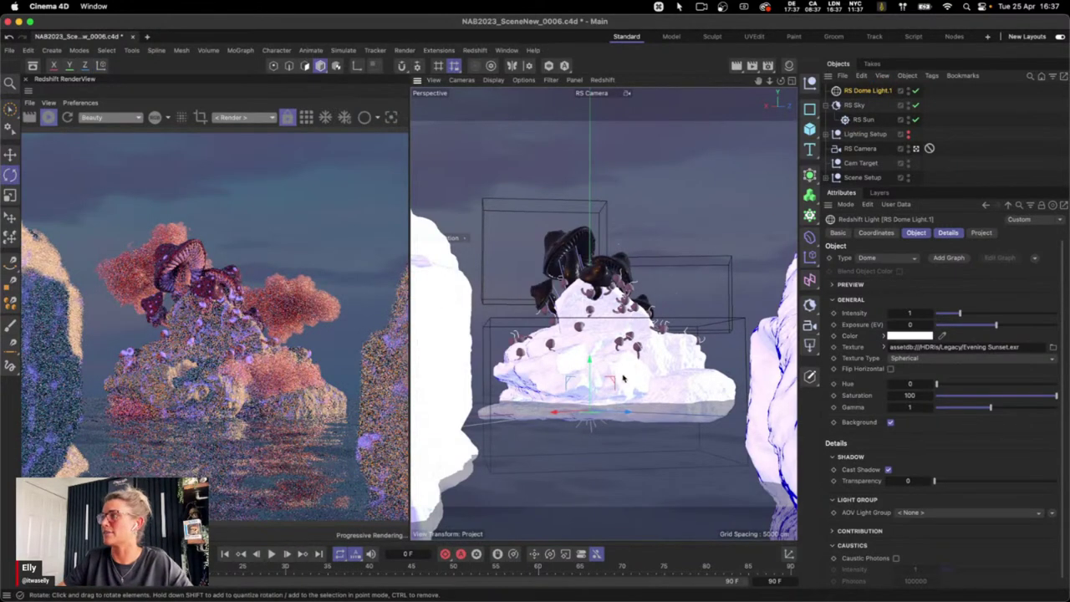
left_click_drag(586, 411, 421, 427)
left_click_drag(586, 411, 543, 413)
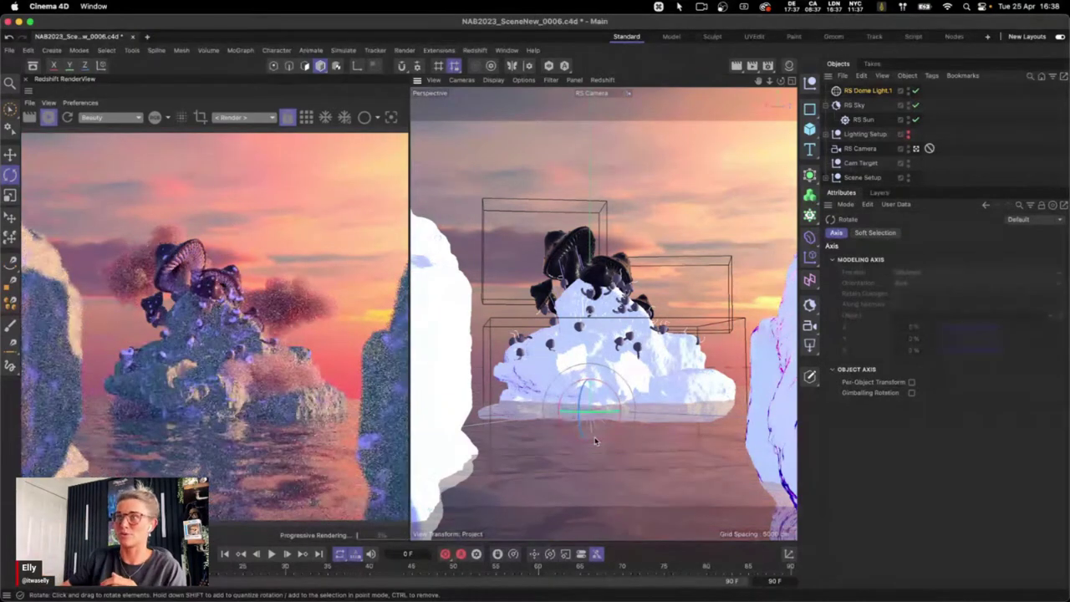
left_click_drag(596, 416, 588, 412)
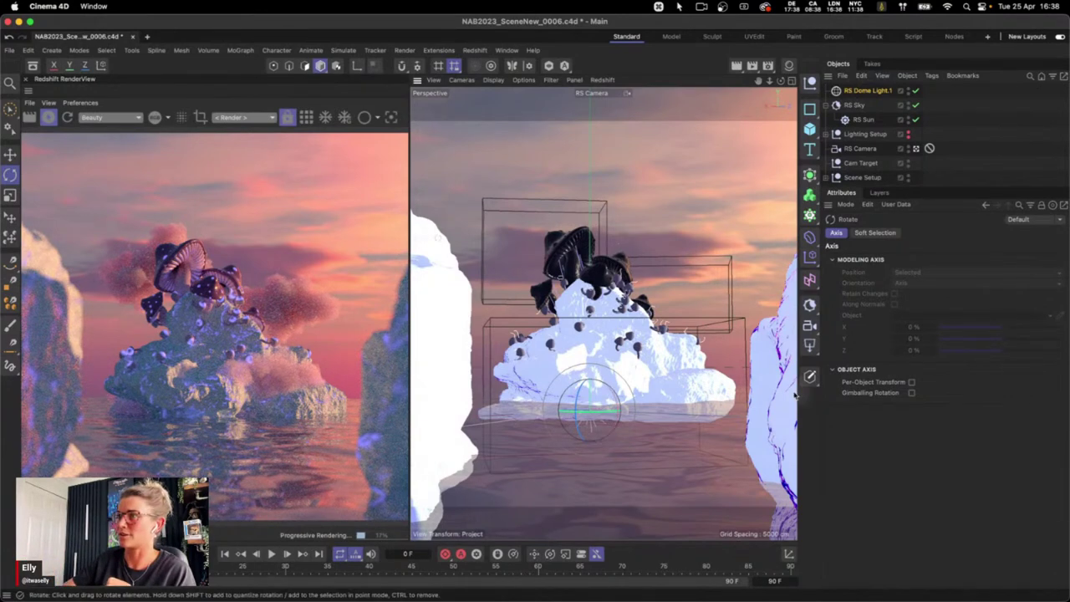
Set the RS Dome Light's intensity to 0.8
left_click(873, 91)
double_click(912, 314)
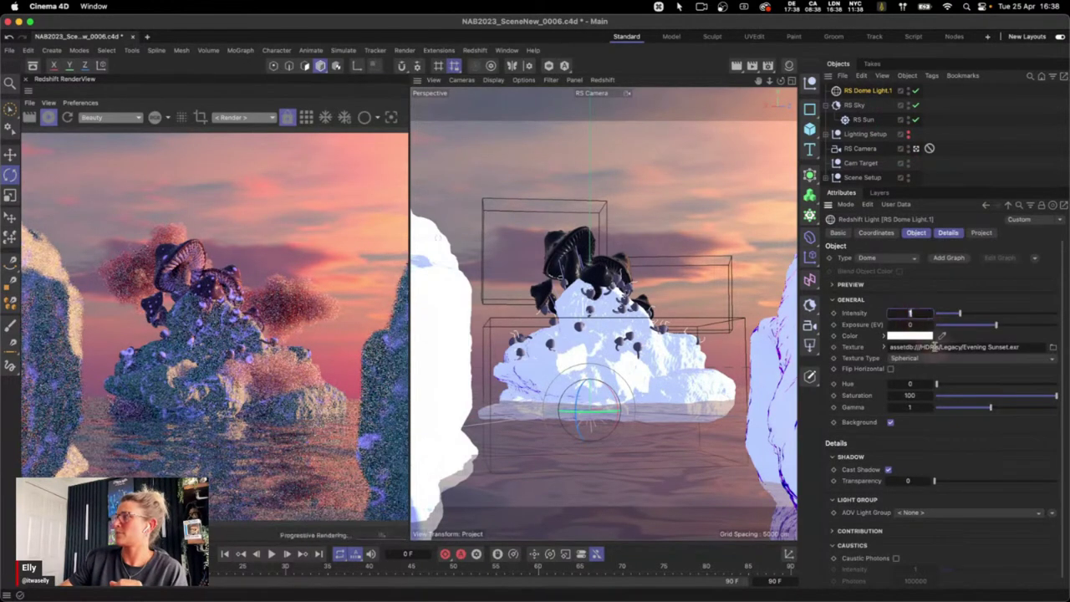
type("0.8")
key("Return")
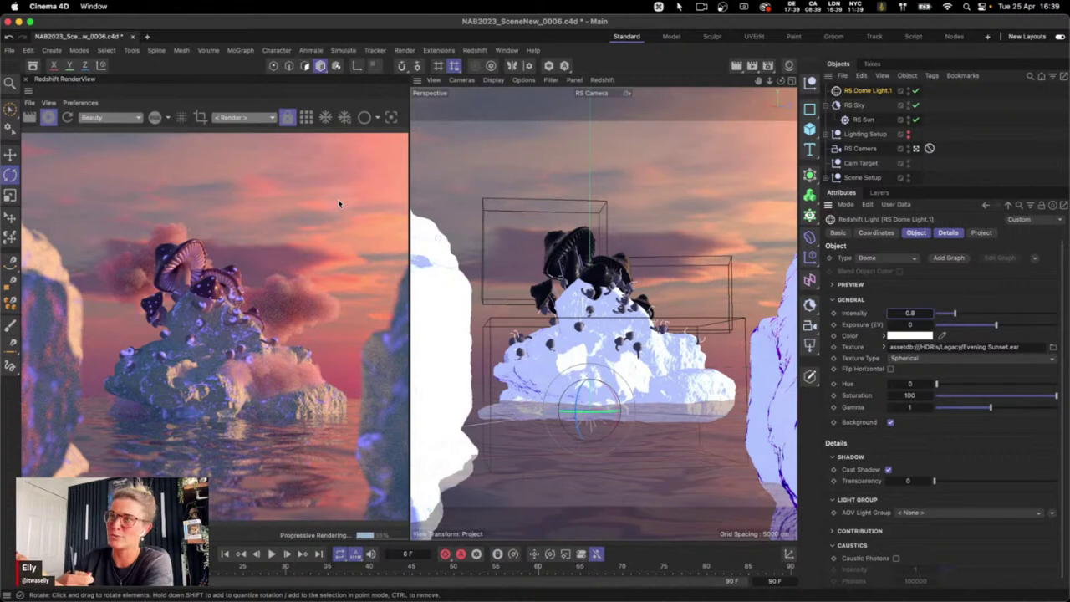
Show the scene in four views with the whole layout framed in the Top view, and add an RS Area Light
left_click(792, 81)
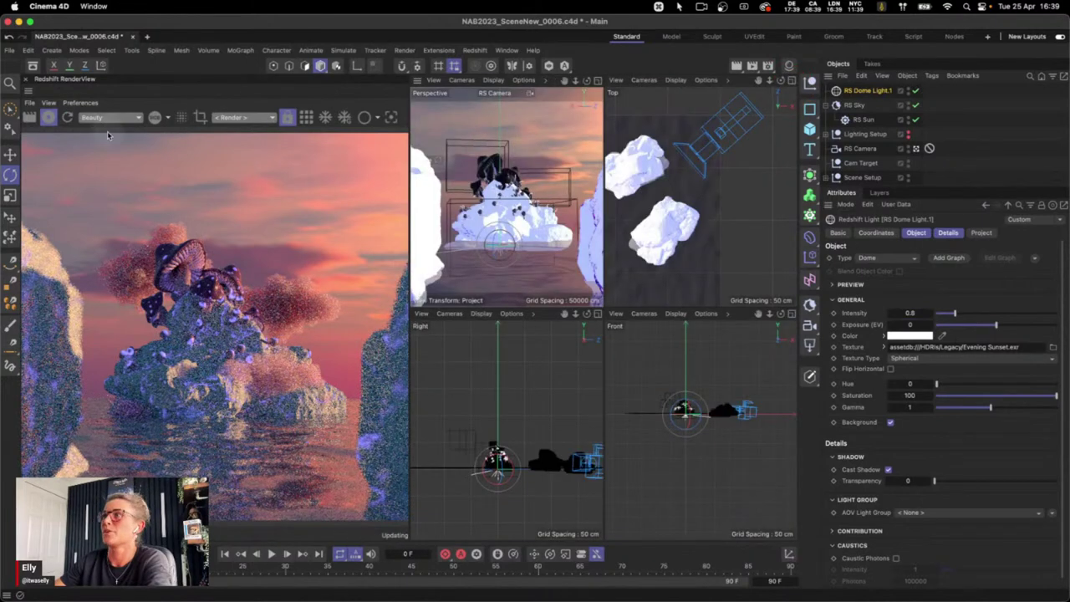
left_click(747, 207)
key("2")
mouse_move(746, 208)
left_mouse_down()
mouse_move(733, 195)
mouse_move(752, 210)
mouse_move(730, 220)
mouse_move(771, 209)
mouse_move(770, 178)
left_mouse_up()
key("1")
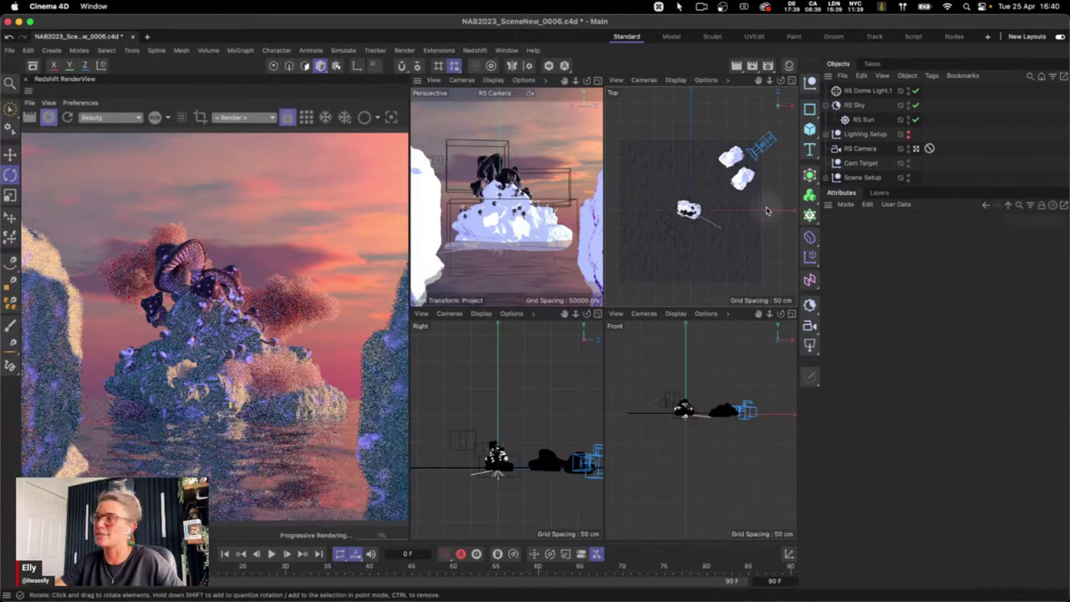
left_click(812, 349)
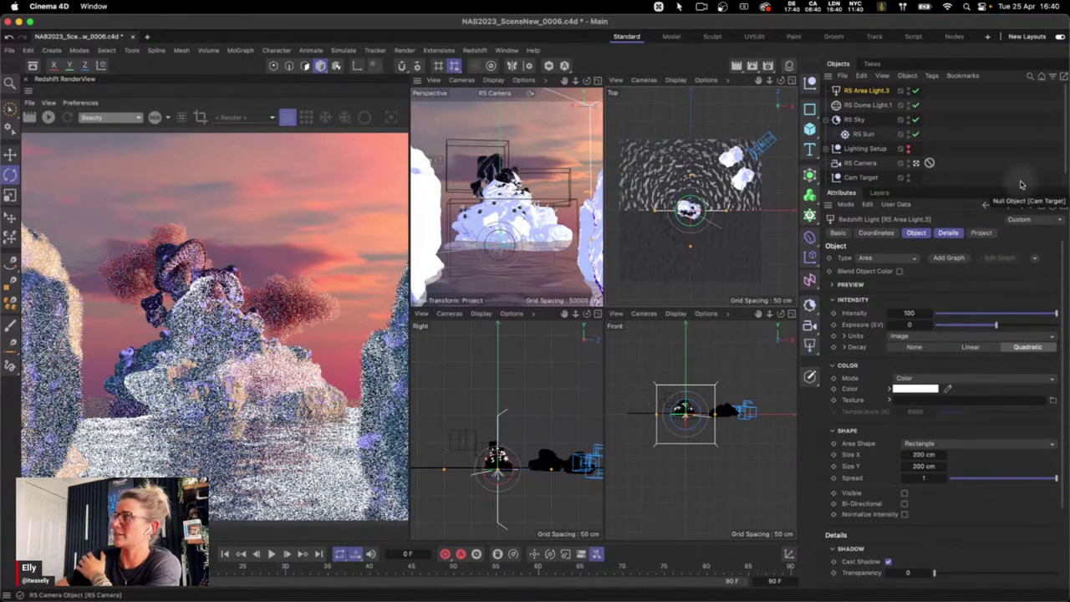
Examine the Lighting Setup and Scene Setup hierarchies, including the Axol Hero group and the Hero_Mushroom_High object
left_click(829, 149)
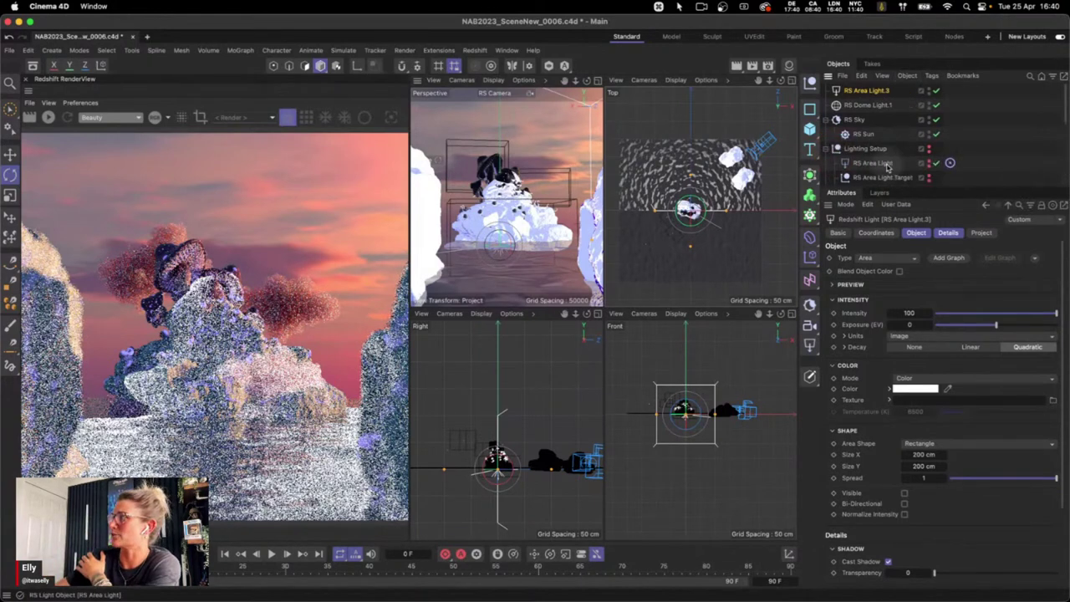
left_click(831, 149)
left_click_drag(1066, 129, 1058, 174)
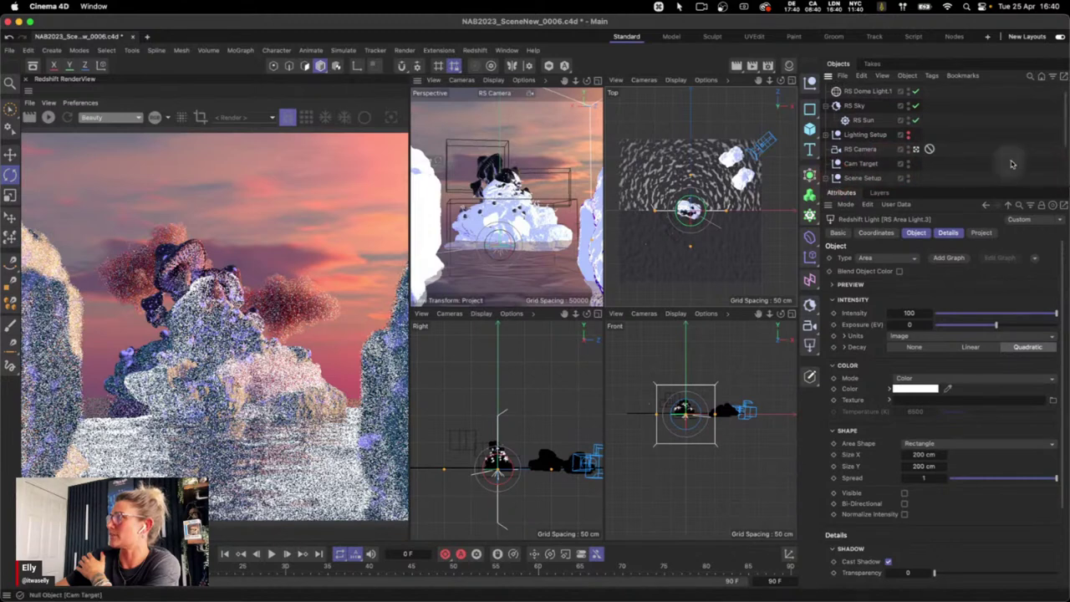
left_click_drag(1062, 140, 1062, 172)
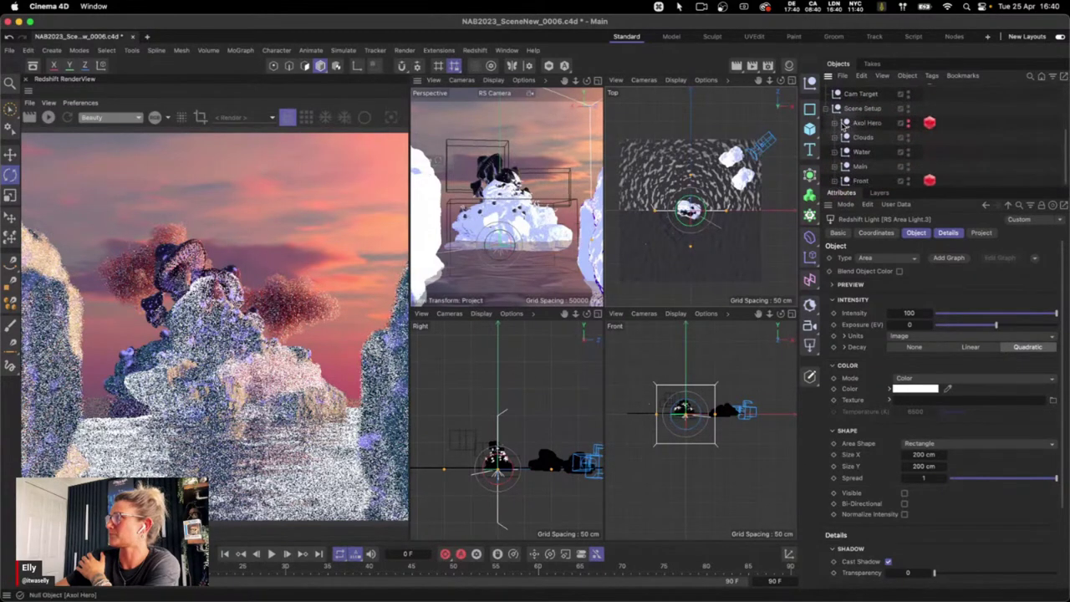
left_click(867, 122)
left_click(834, 122)
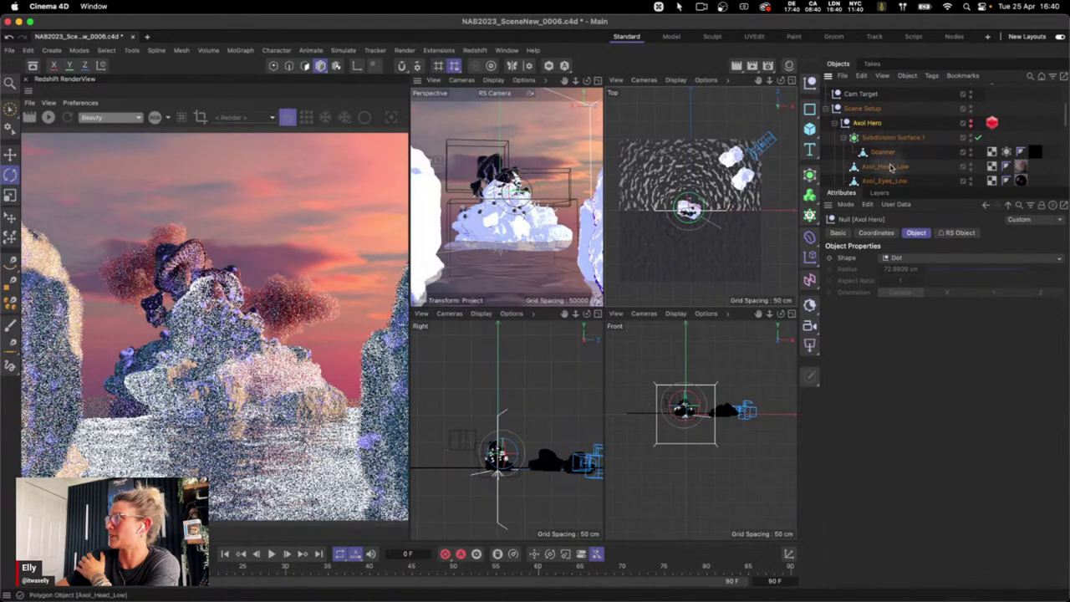
left_click_drag(1066, 119, 1055, 164)
left_click(891, 97)
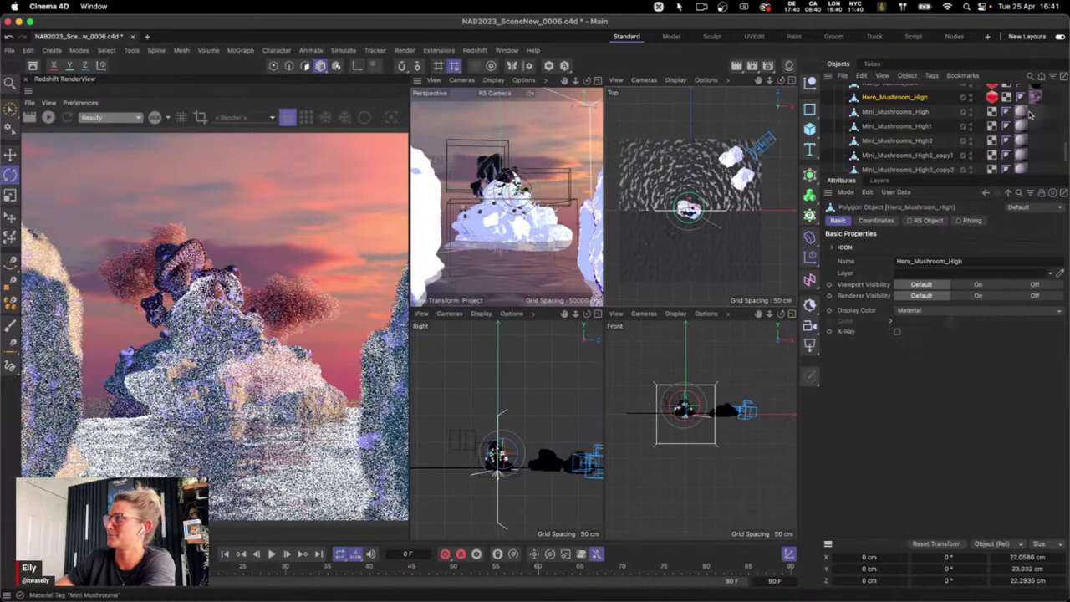
scroll(1058, 142, "up", 5)
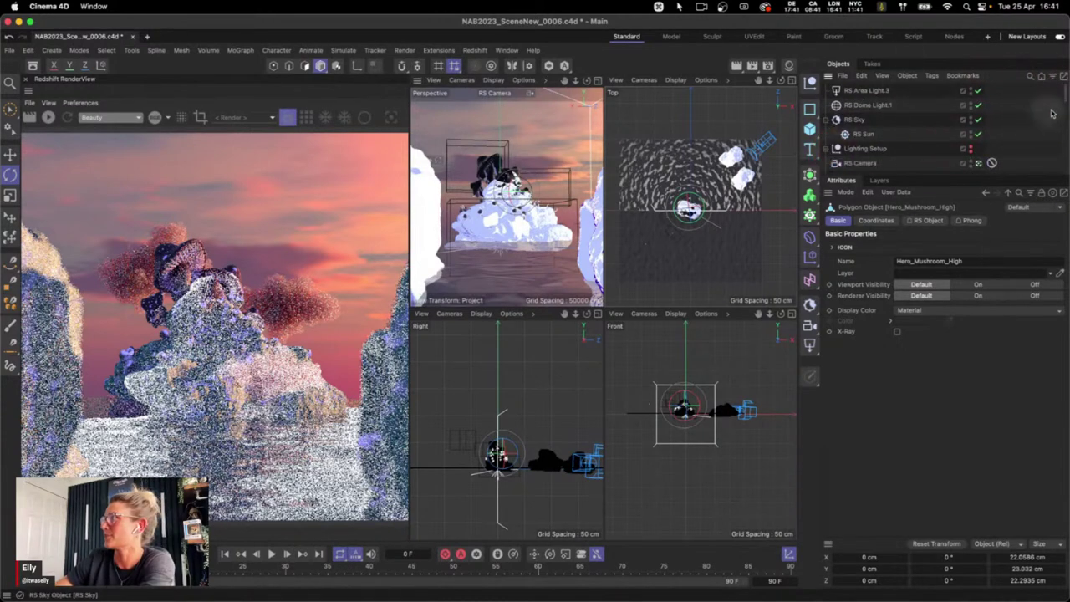
mouse_move(1063, 92)
left_mouse_down()
mouse_move(1063, 107)
mouse_move(1065, 84)
left_mouse_up()
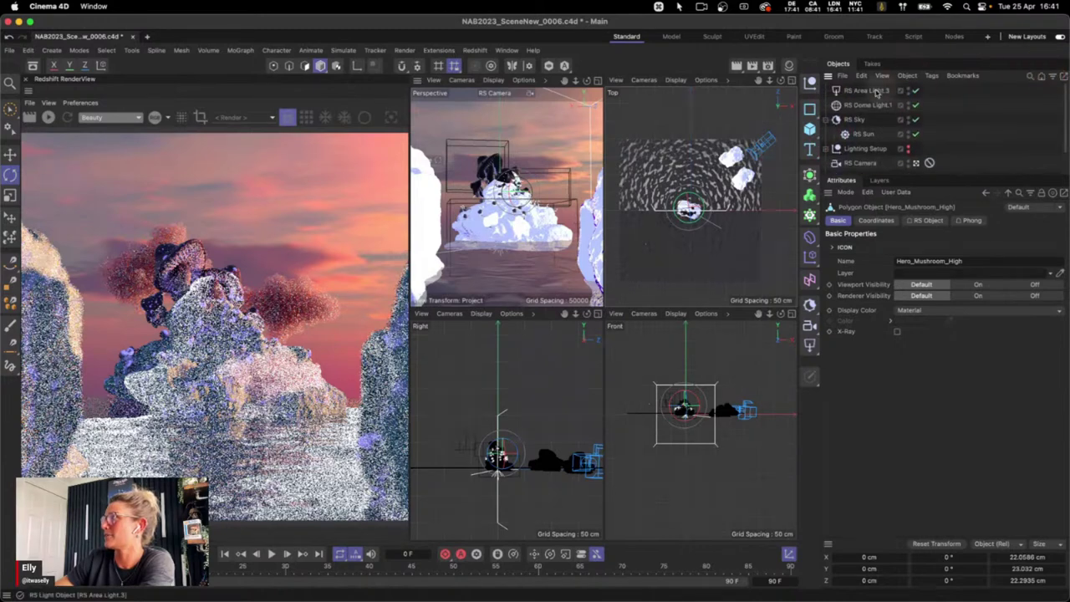
Size the new RS Area Light to 100 by 100 cm and set its intensity to 10
left_click(876, 91)
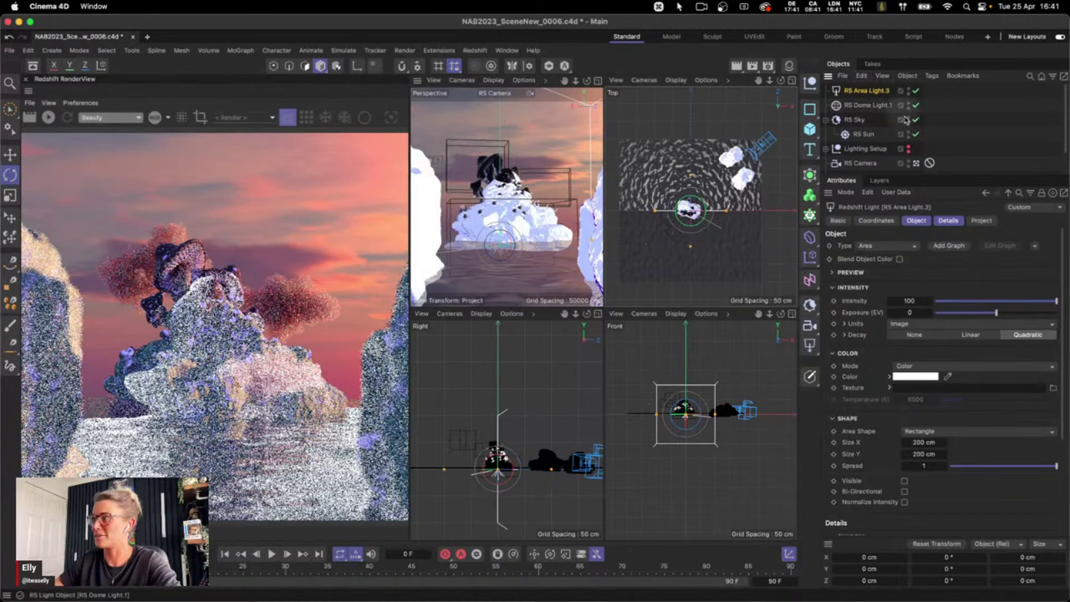
left_click(920, 442)
type("100")
key("Tab")
type("100")
key("Return")
left_click(911, 301)
type("10")
key("Return")
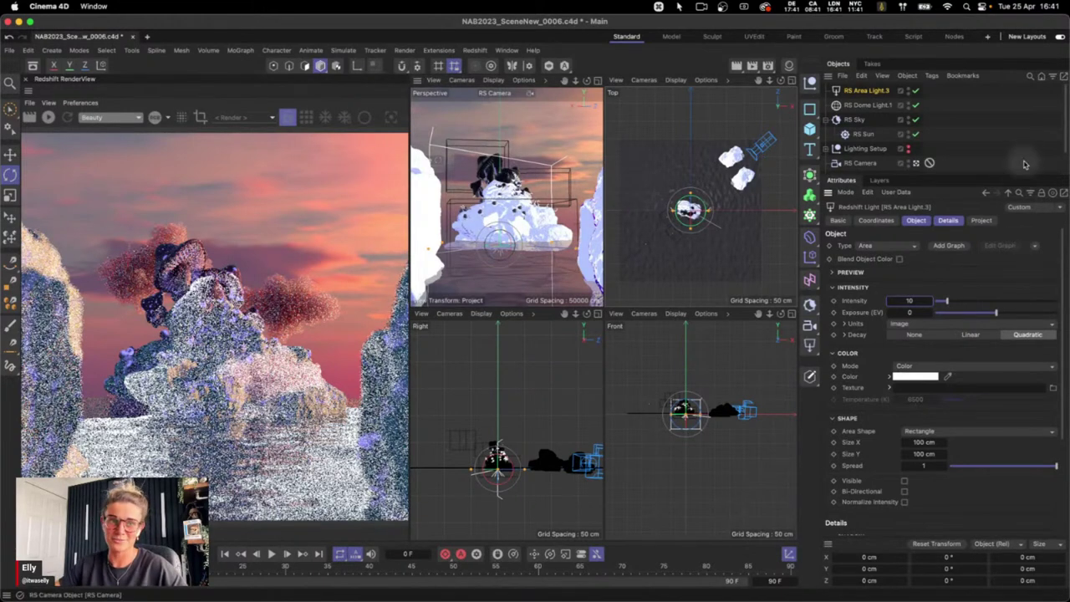
Give the area light a target tag with a null, and place the target null on the hero mushroom using the Place tool
left_click(1035, 247)
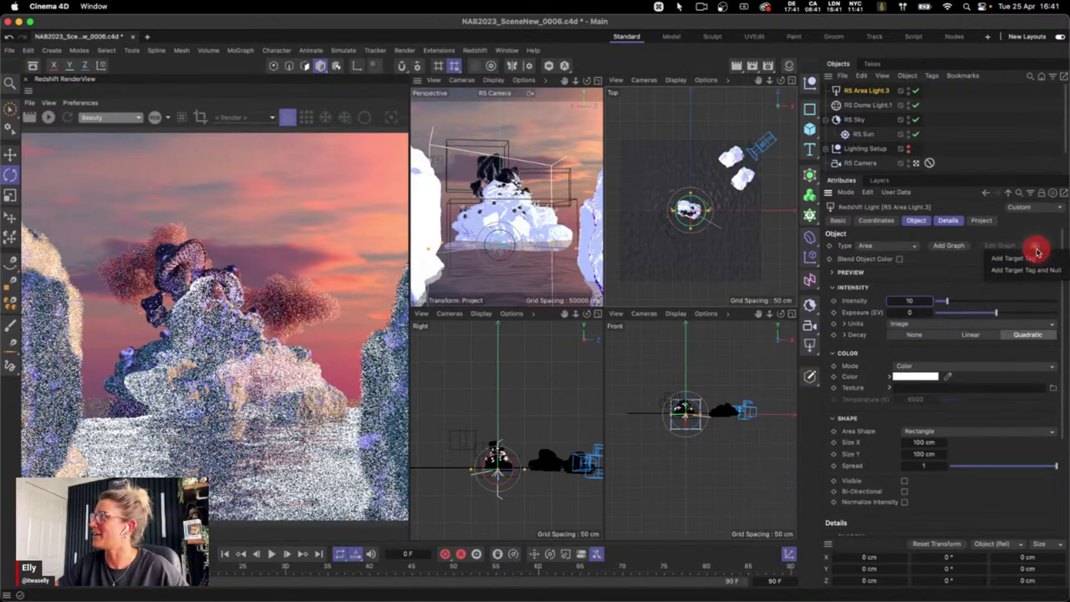
left_click(1022, 269)
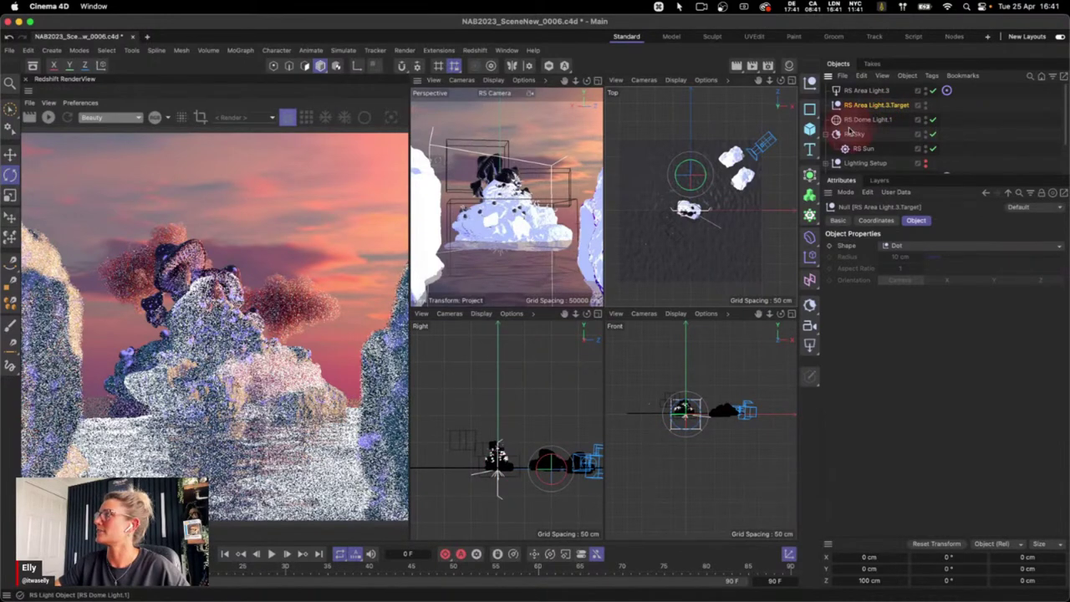
left_click(11, 219)
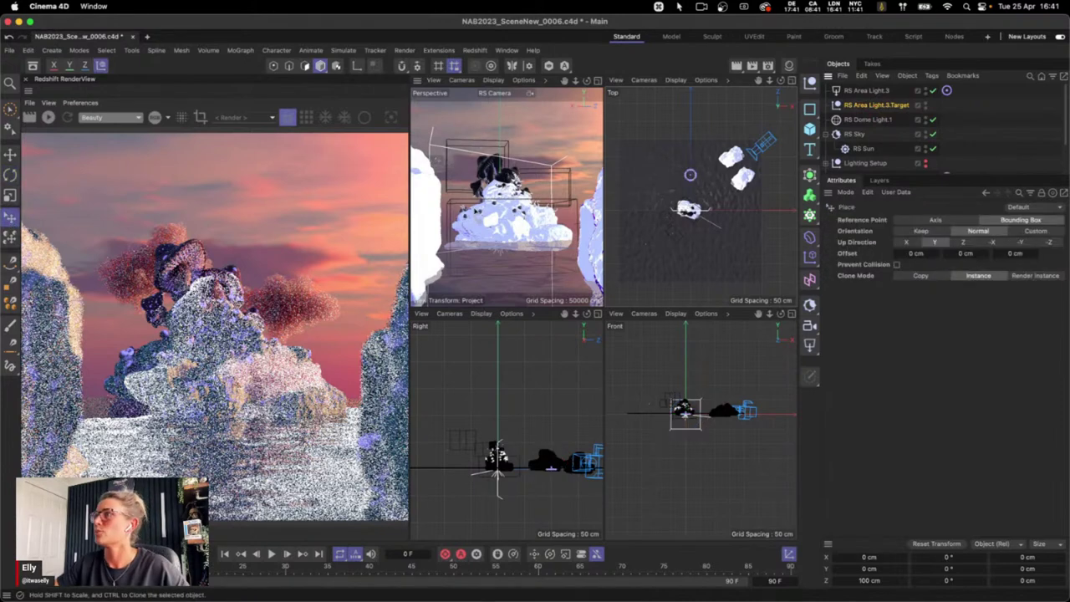
left_click(474, 209)
left_click_drag(473, 208, 501, 200)
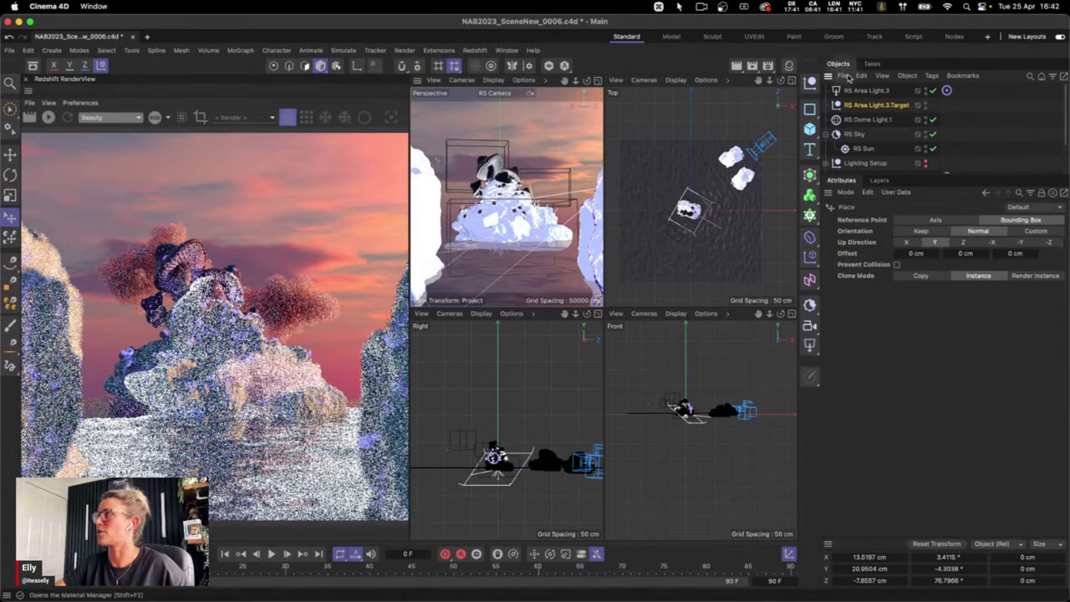
Move the area light up and away from the island to about X 219, Y 124, Z -106 cm
left_click(868, 90)
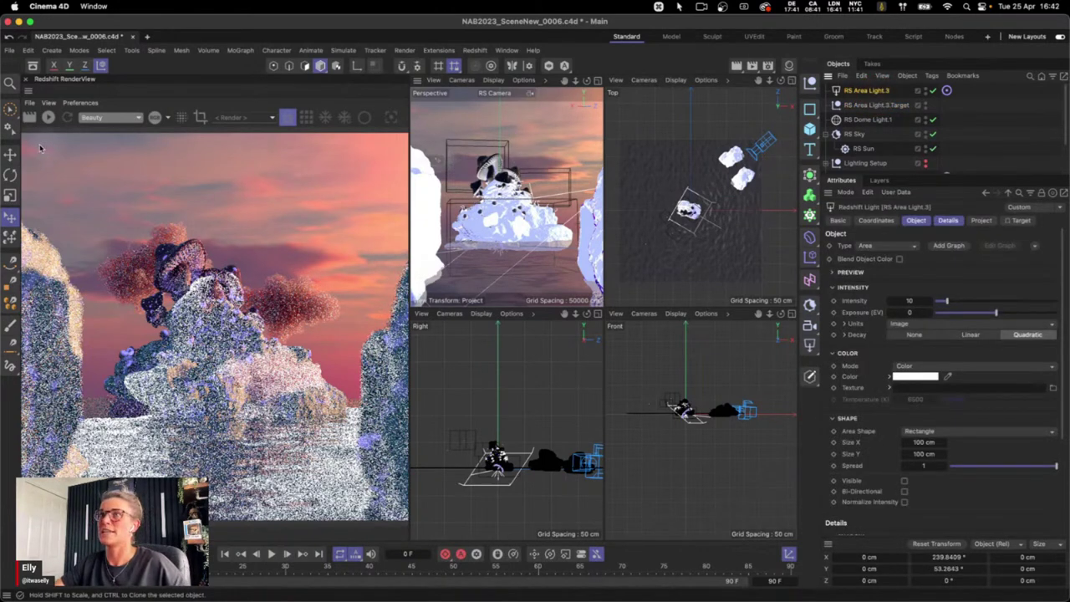
left_click(10, 154)
left_click_drag(732, 256, 773, 281)
left_click_drag(749, 496, 764, 439)
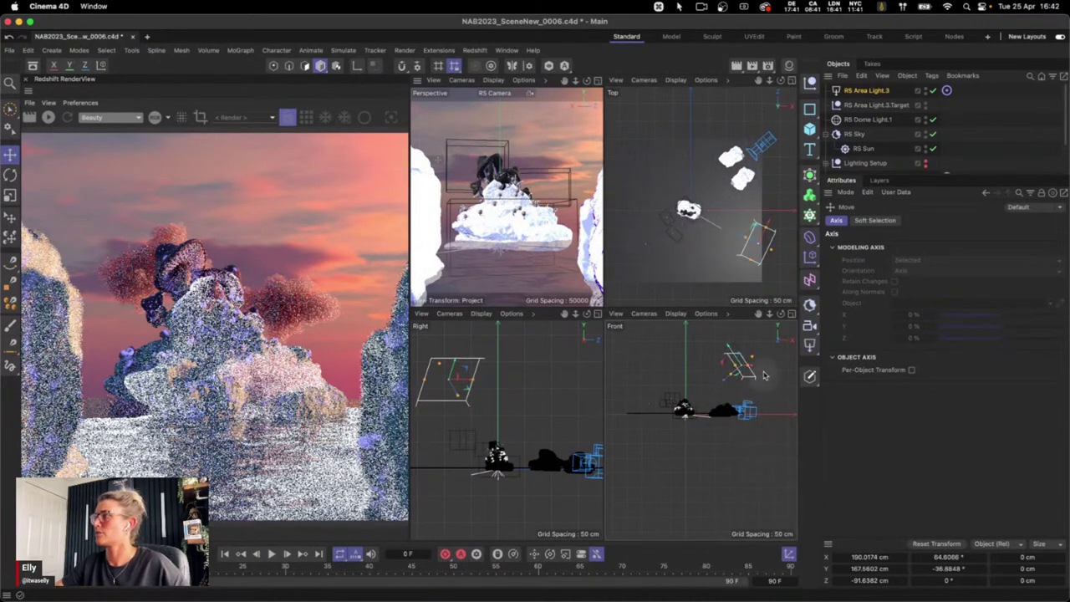
left_click(729, 351)
left_click_drag(729, 351, 736, 363)
Restart the interactive render and shift the area light to about X 183, Y 124, Z -181 cm
left_click(47, 117)
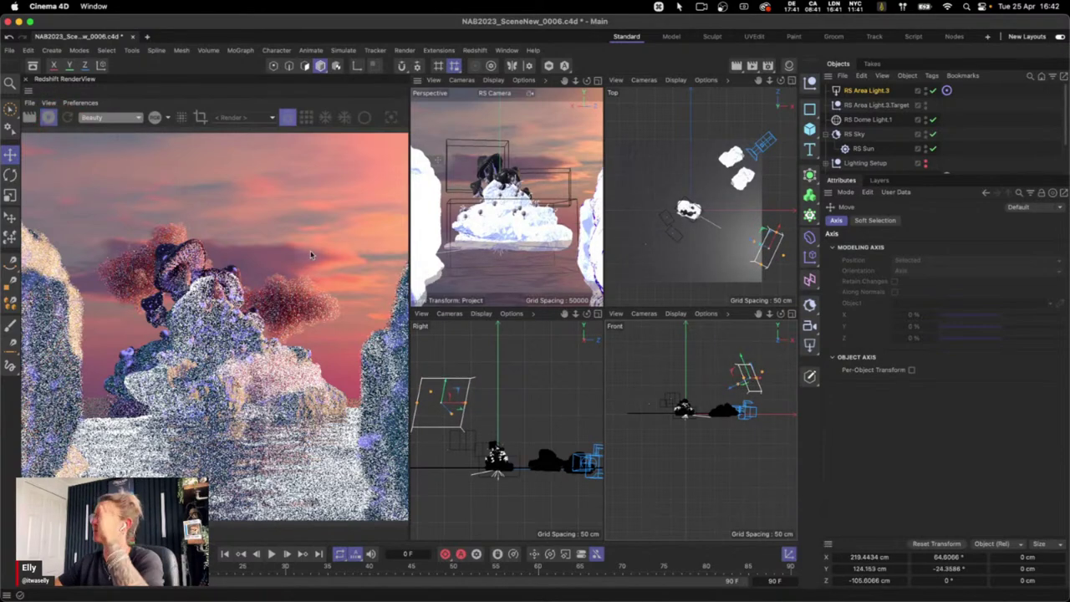
left_click(875, 90)
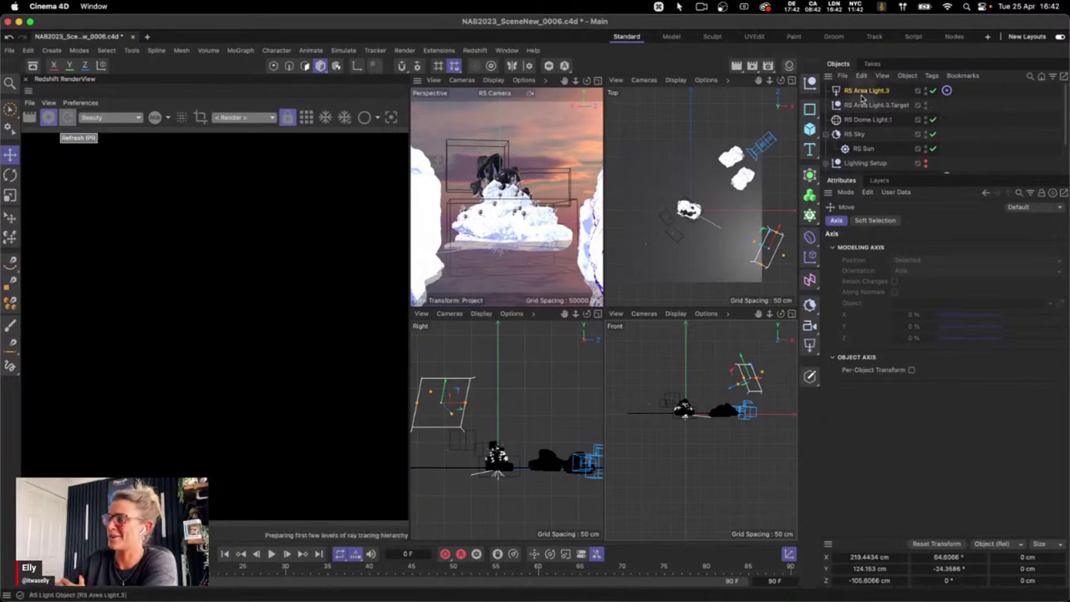
left_click(866, 92)
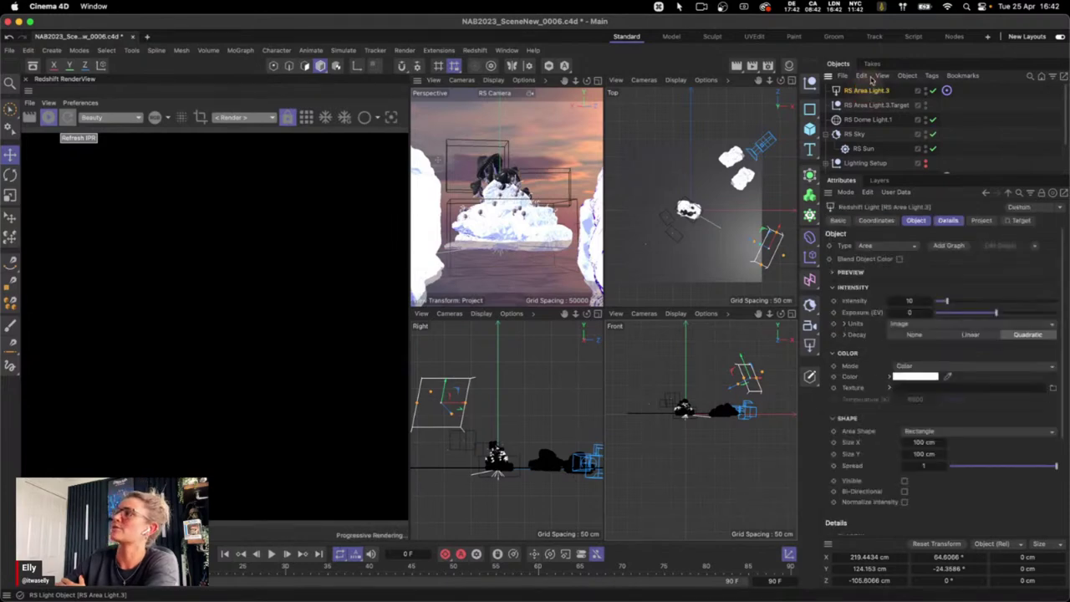
left_click_drag(776, 238, 760, 268)
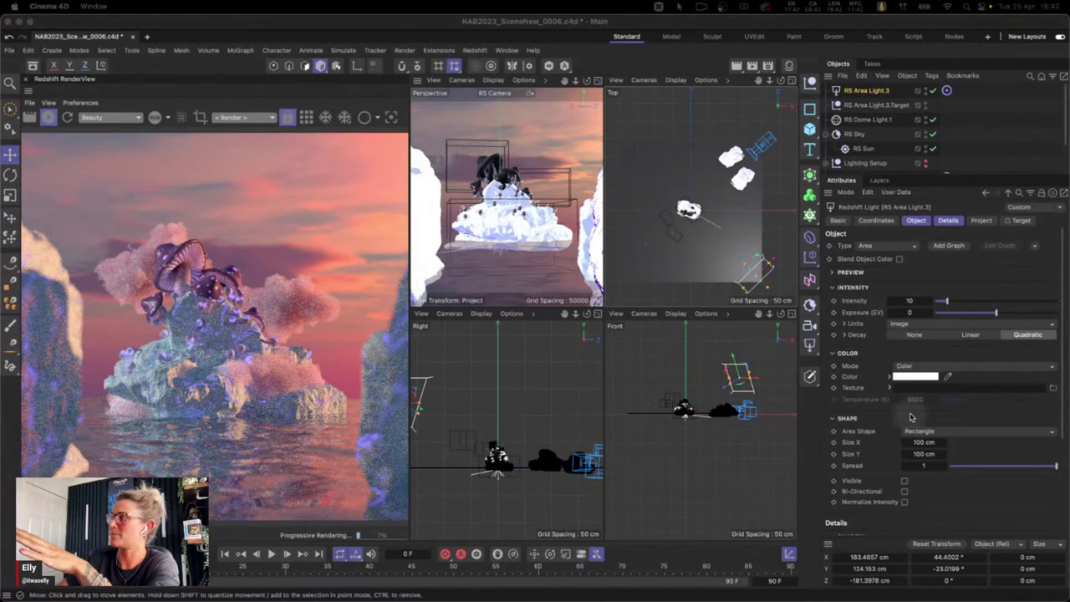
Set the area light's colour to a muted blue with RGB 75, 84, 141
left_click(926, 379)
left_click(911, 436)
type("7")
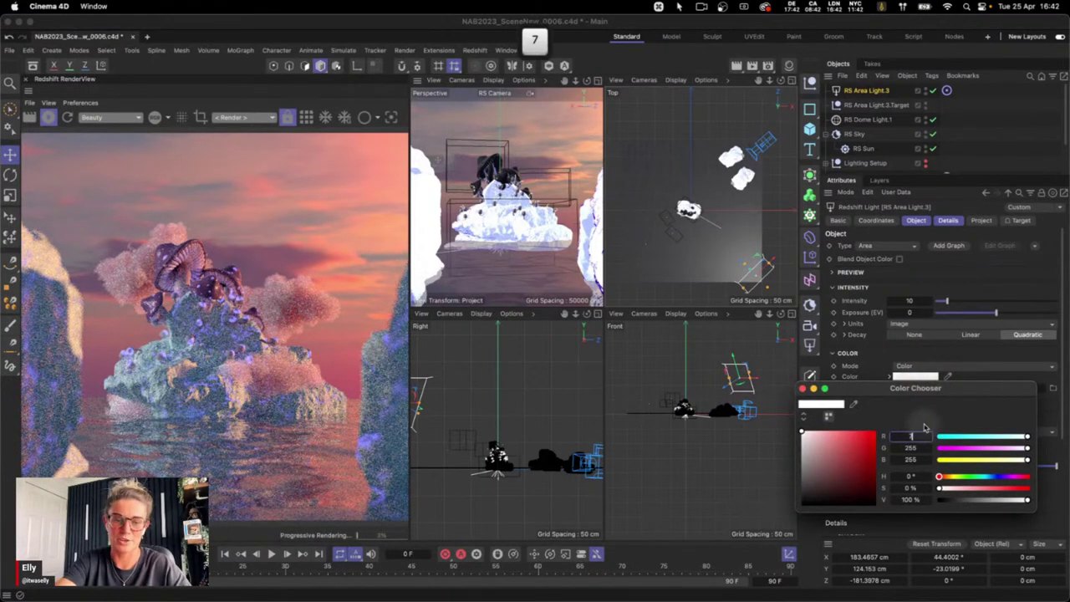
type("5")
key("Tab")
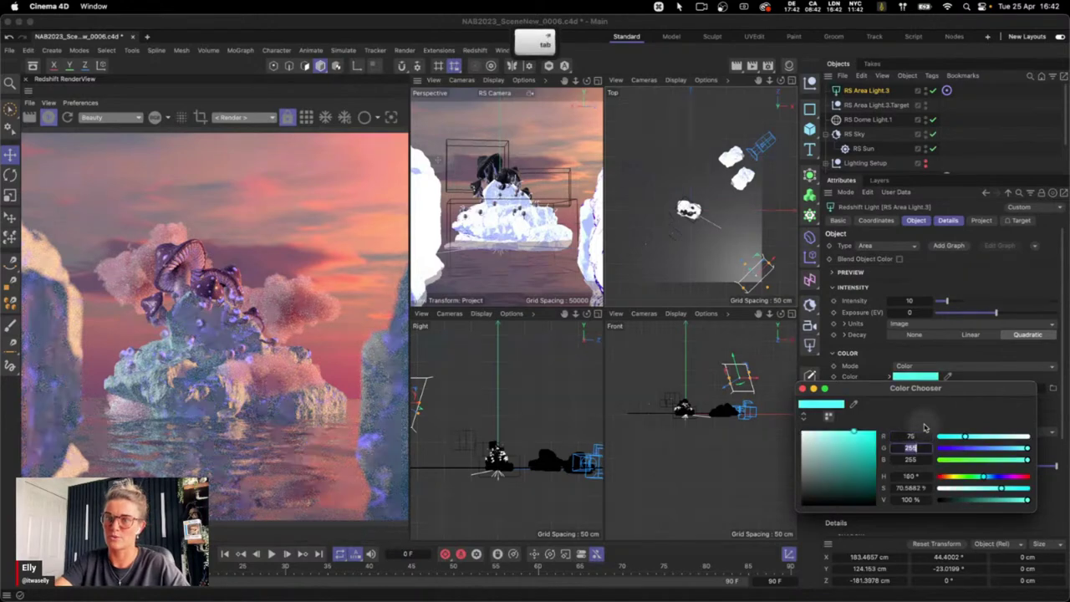
type("84")
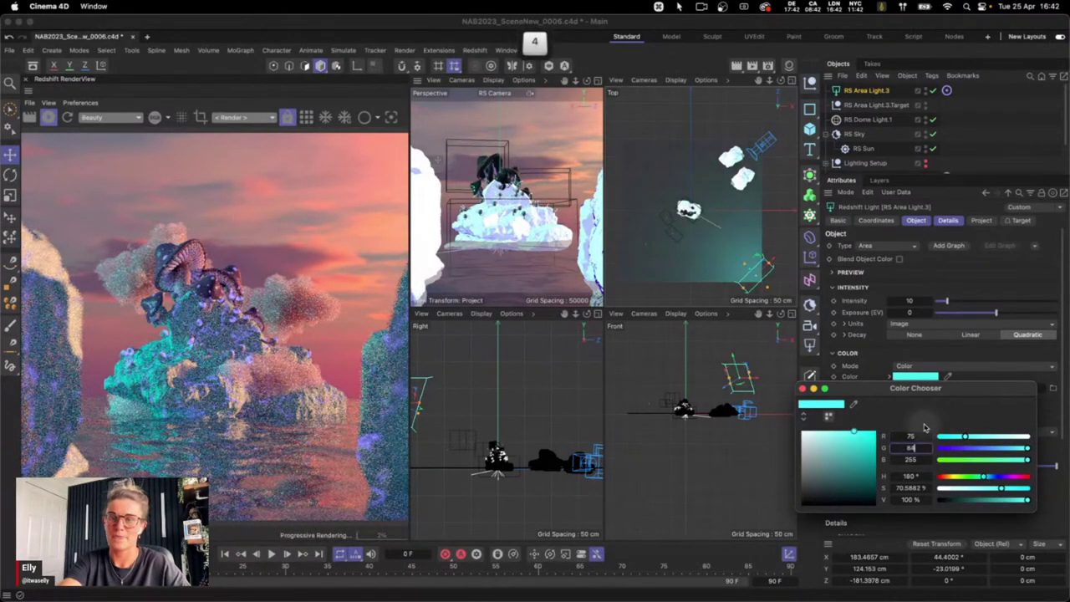
key("Tab")
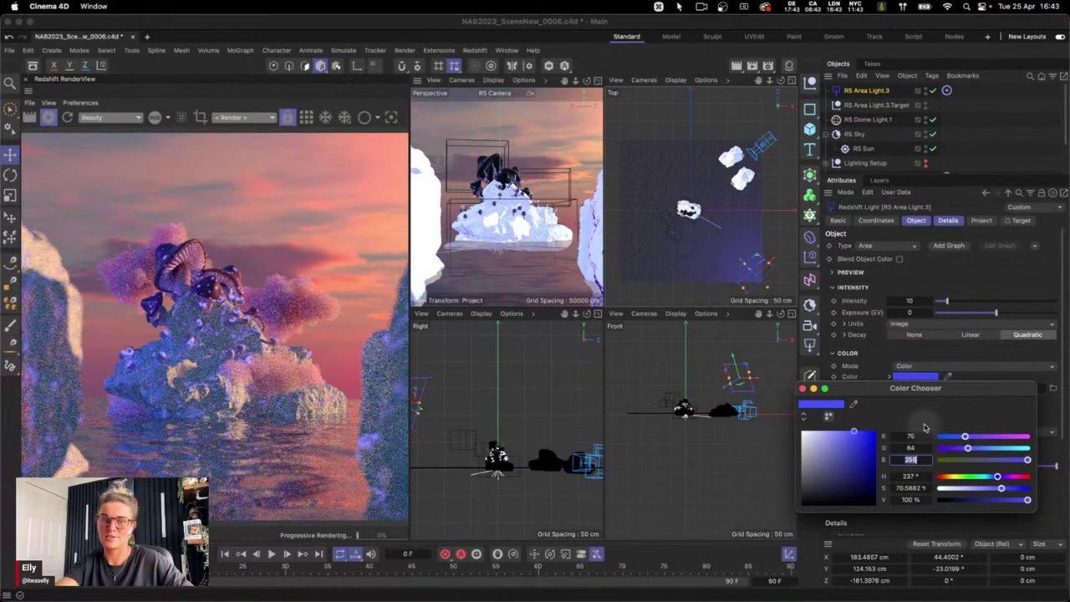
type("141")
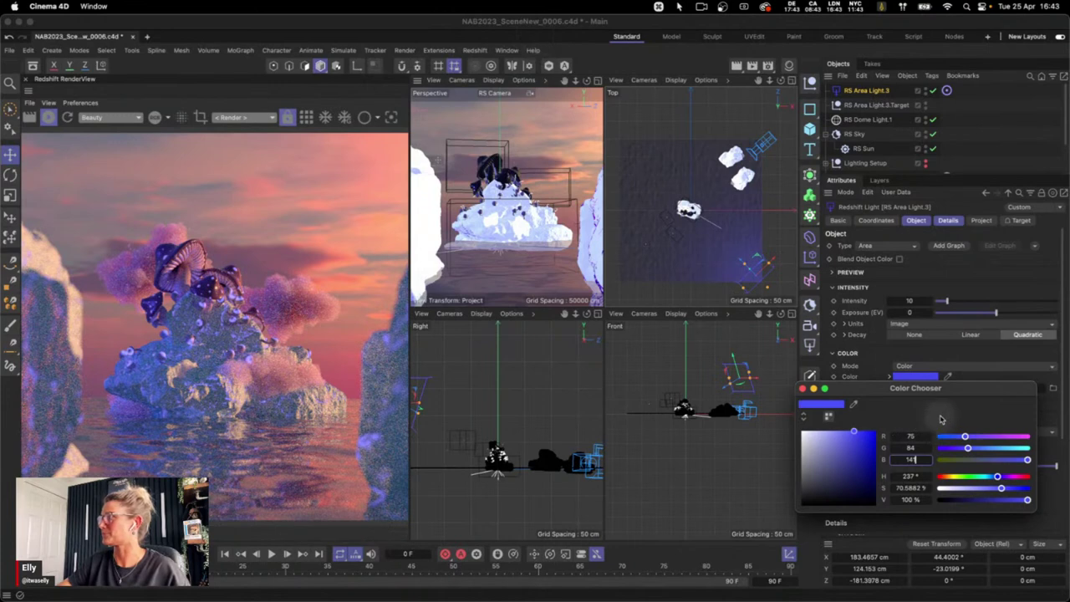
key("Return")
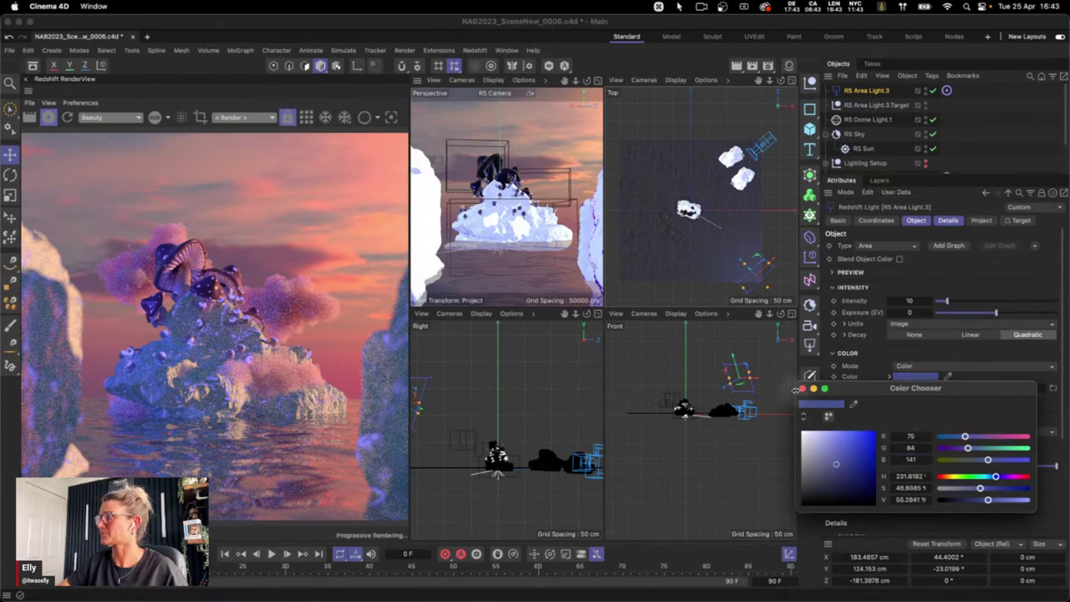
left_click(801, 388)
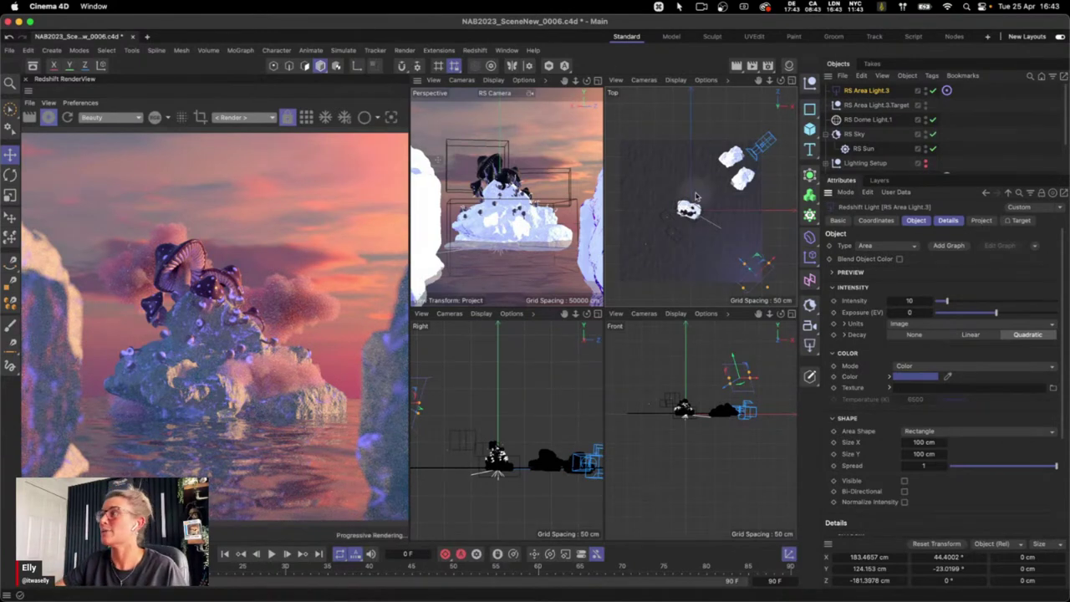
Add another RS Area Light sized 100 by 100 cm with an intensity of 5
left_click(818, 360)
left_click_drag(818, 357, 866, 432)
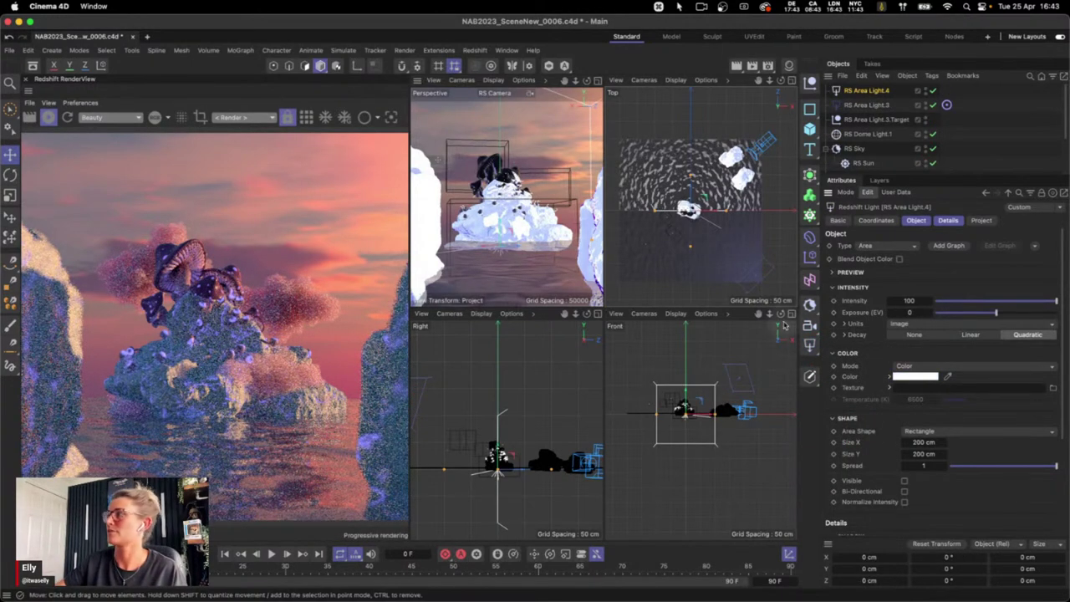
left_click(919, 442)
type("100")
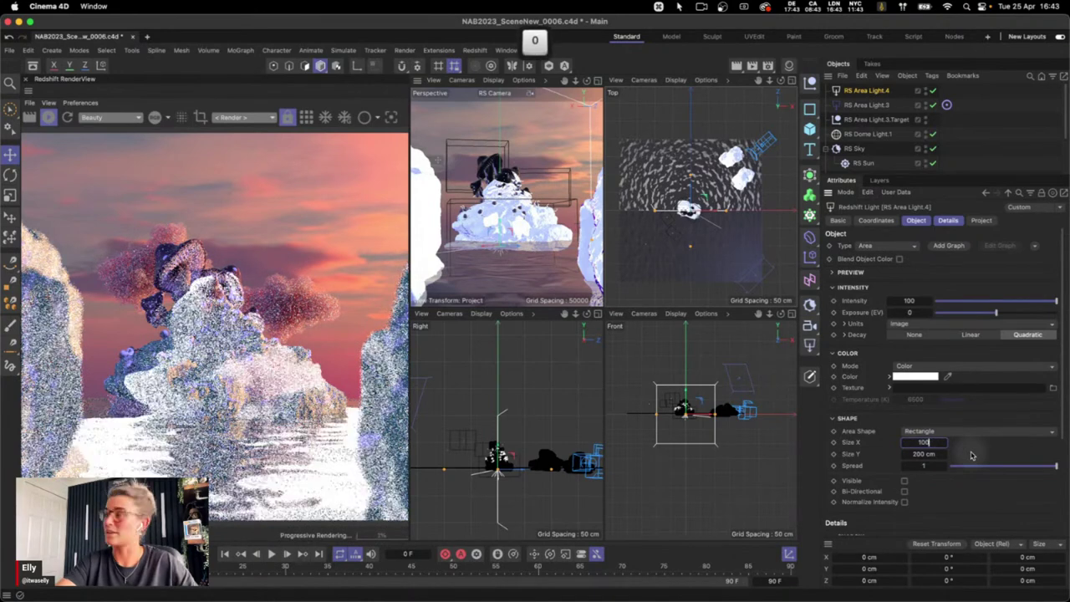
key("Tab")
type("100")
key("Return")
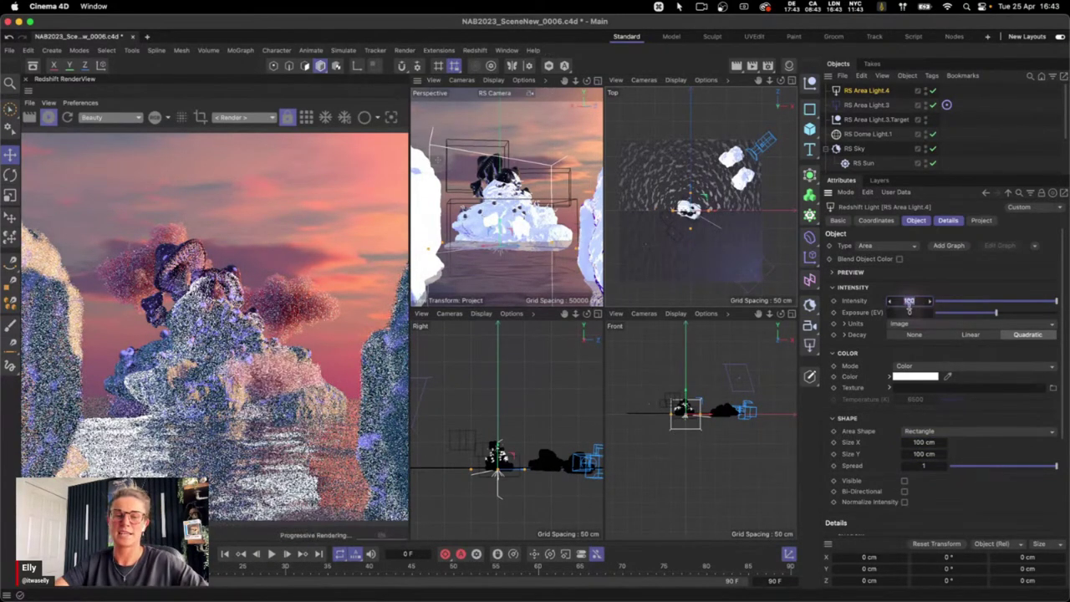
type("5")
key("Return")
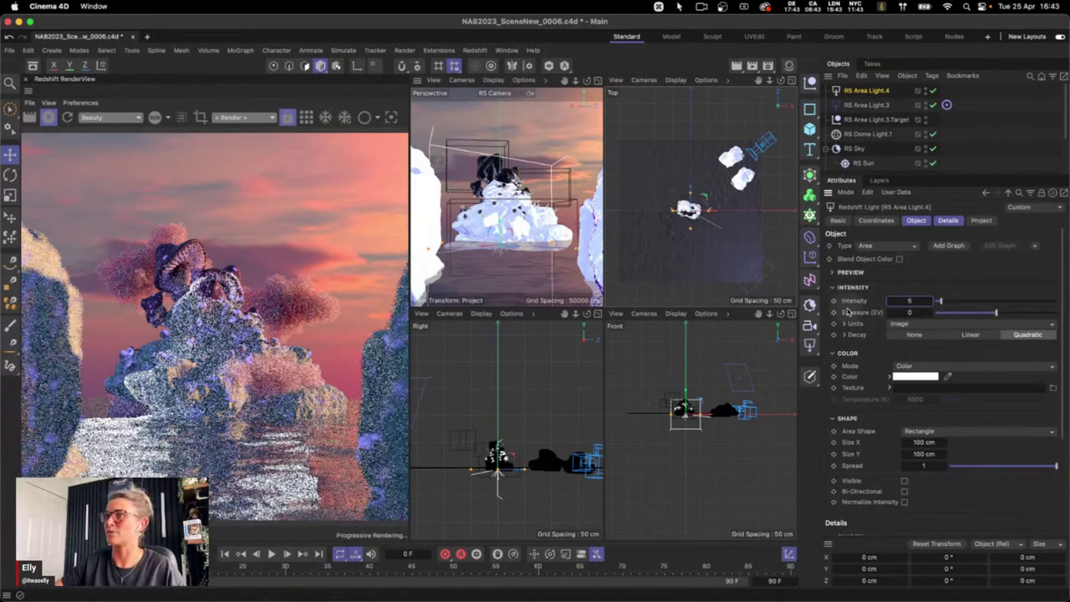
Set the new area light's colour to a soft pink with RGB 245, 131, 141
left_click(916, 376)
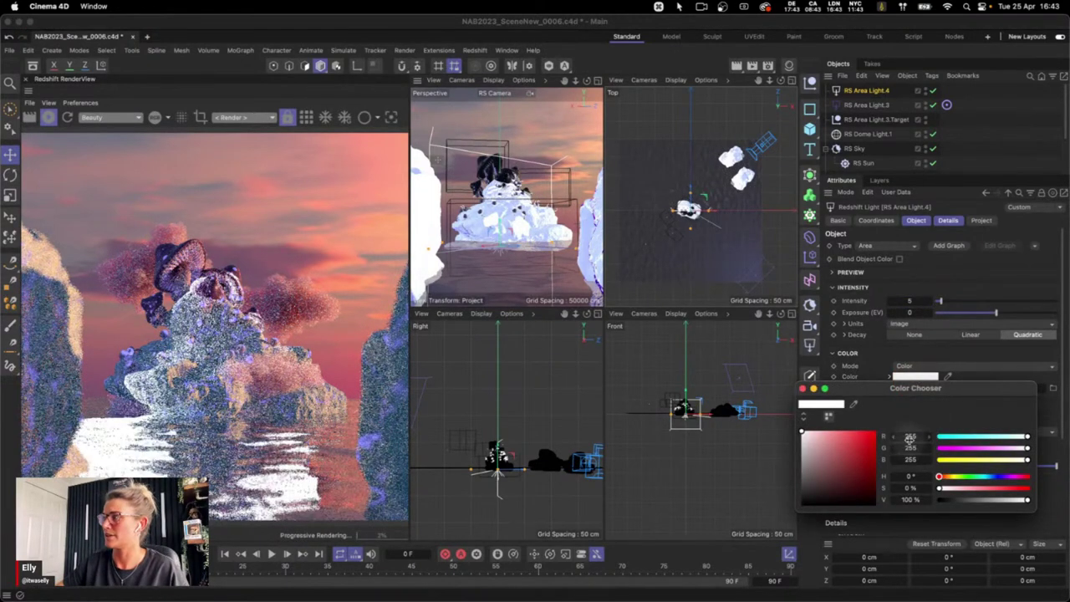
left_click(909, 436)
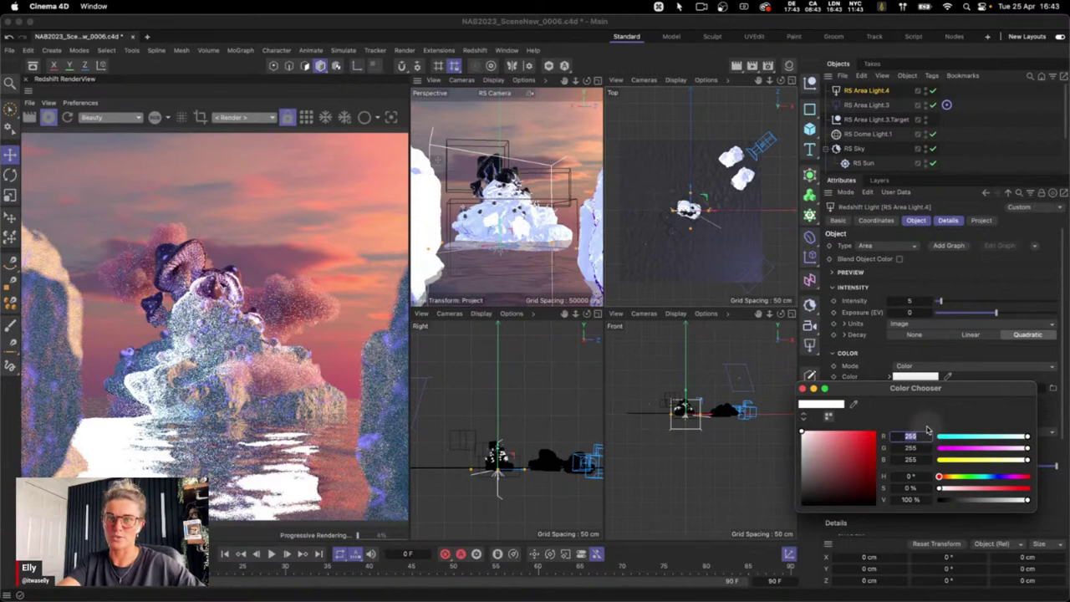
type("2")
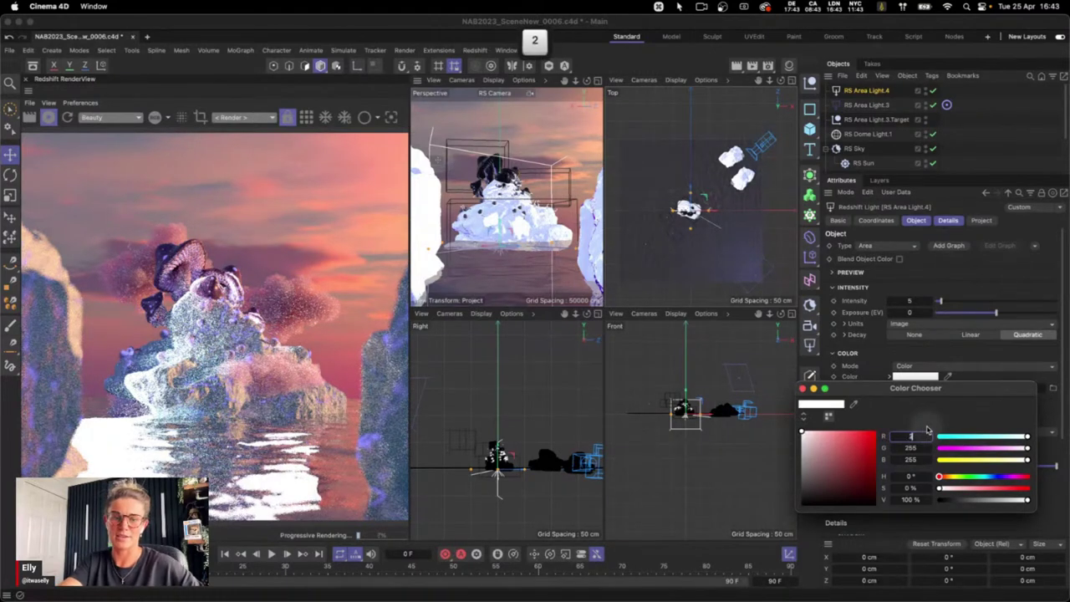
key("Tab")
type("131")
key("Tab")
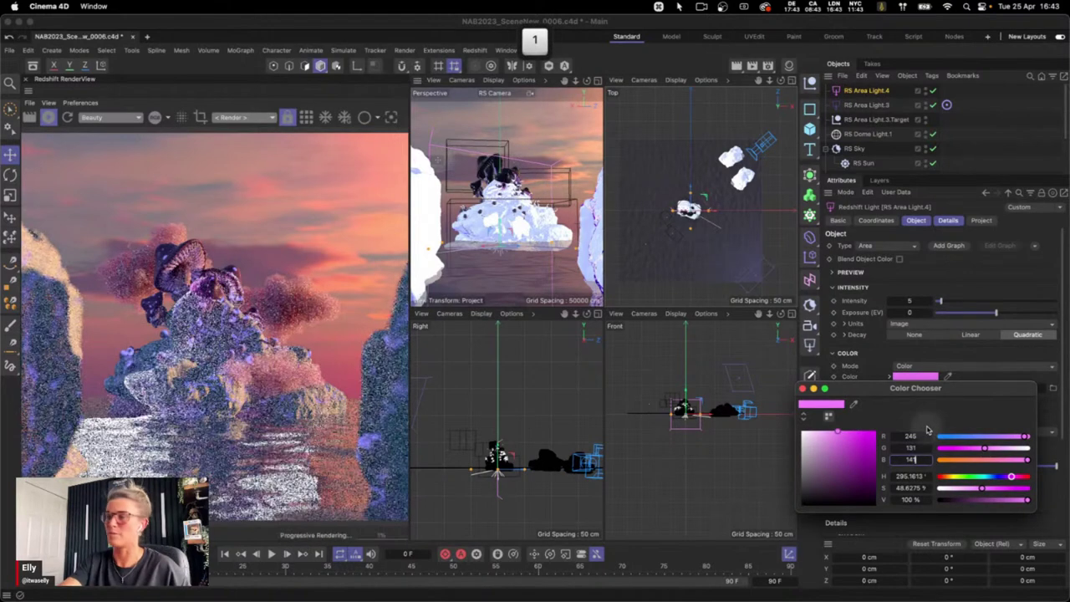
key("Return")
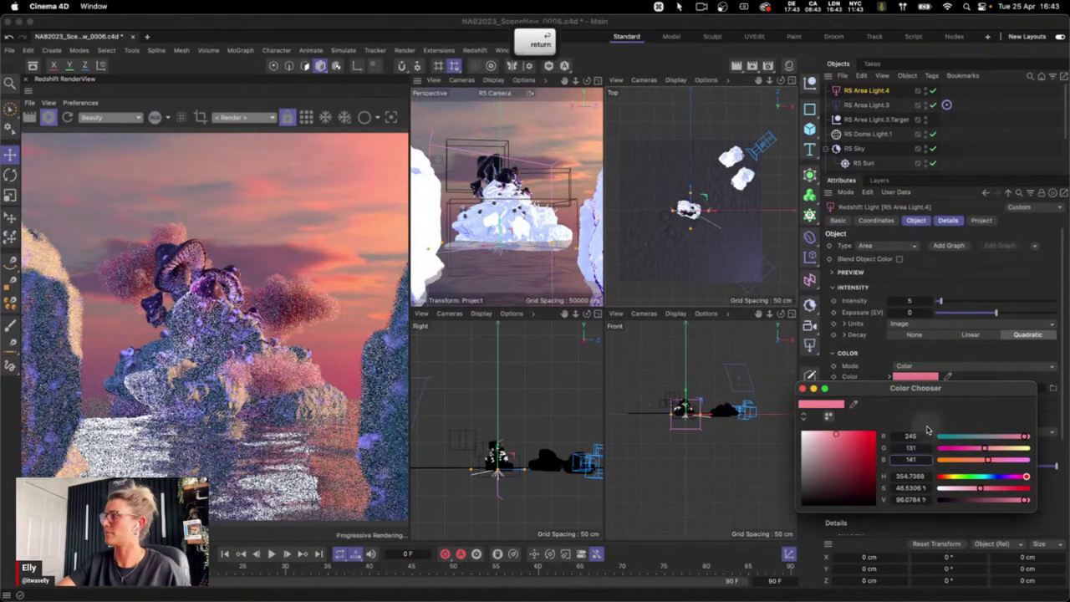
left_click(802, 388)
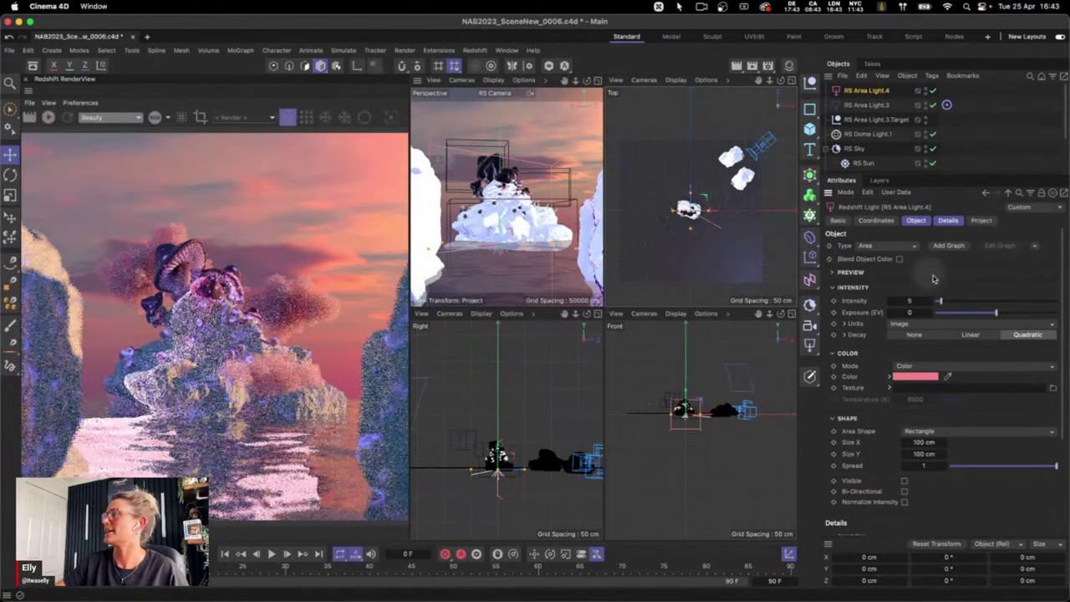
Add a target to the pink area light and place the target null on the island's mushrooms using the Place tool
left_click(1034, 245)
left_click(1035, 272)
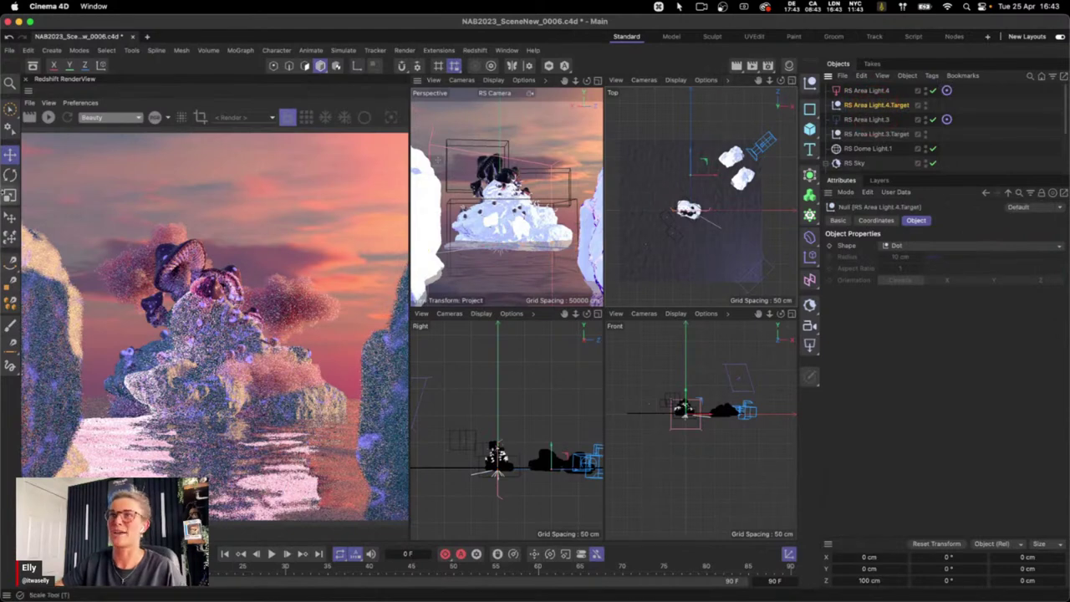
left_click(10, 216)
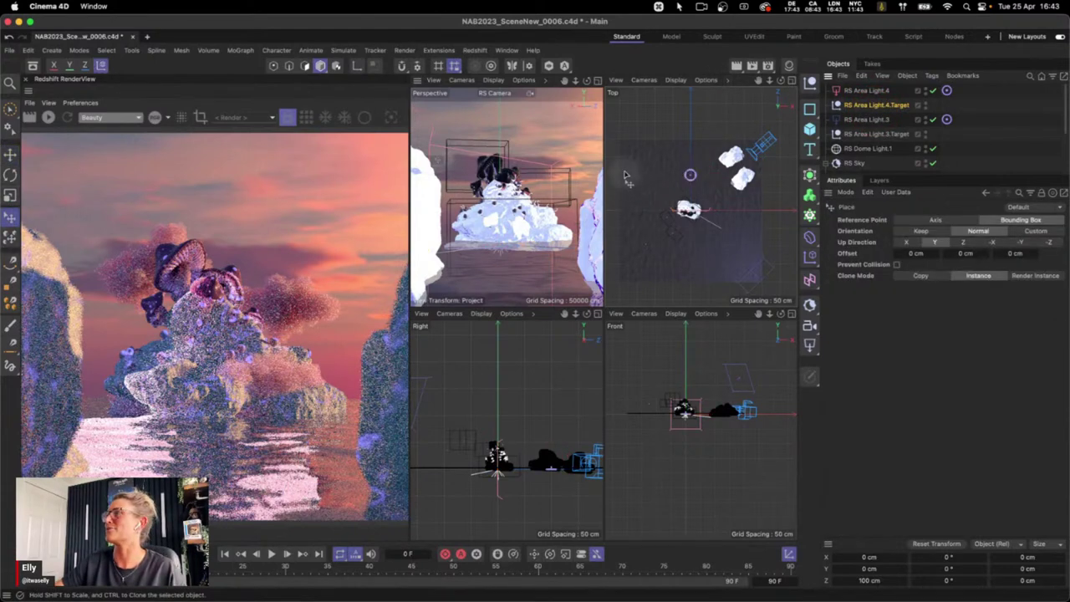
left_click(535, 209)
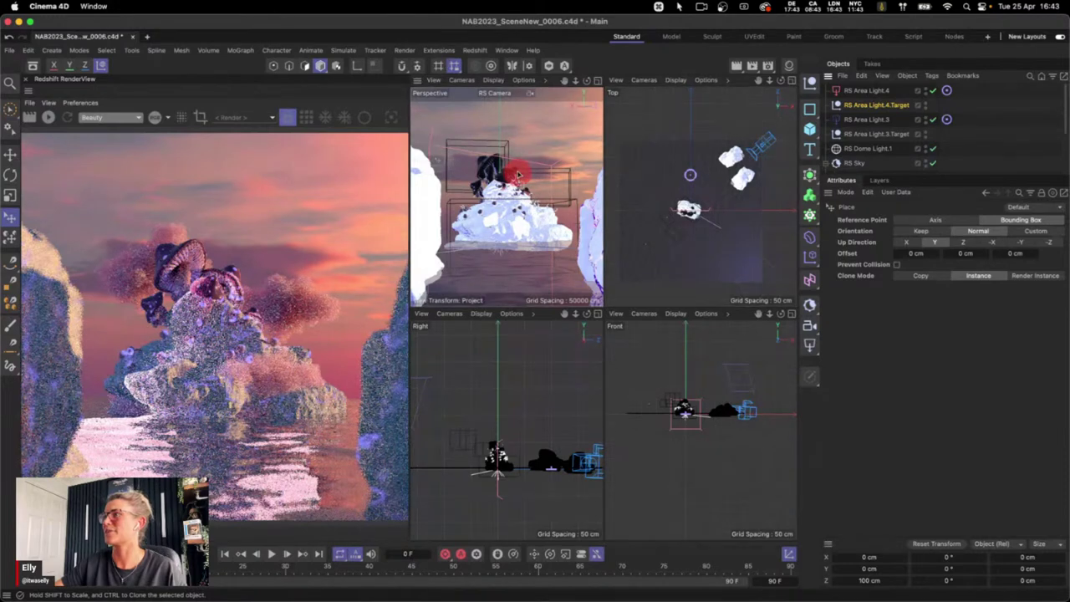
left_click_drag(518, 174, 529, 174)
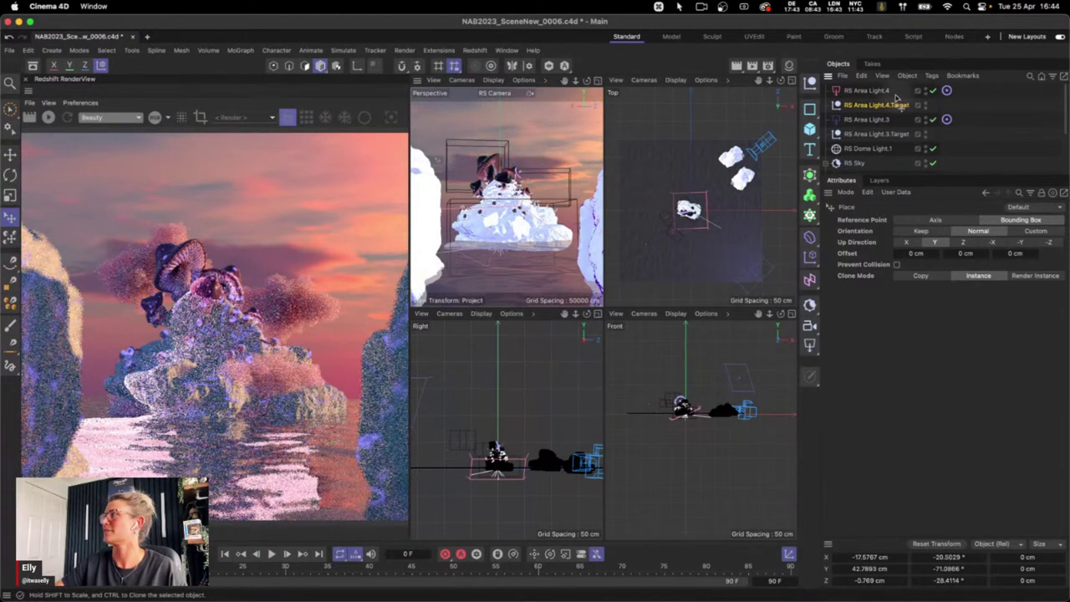
Move the pink area light behind the island to about X -70, Y 87, Z 260 cm and restart the interactive render
left_click(861, 90)
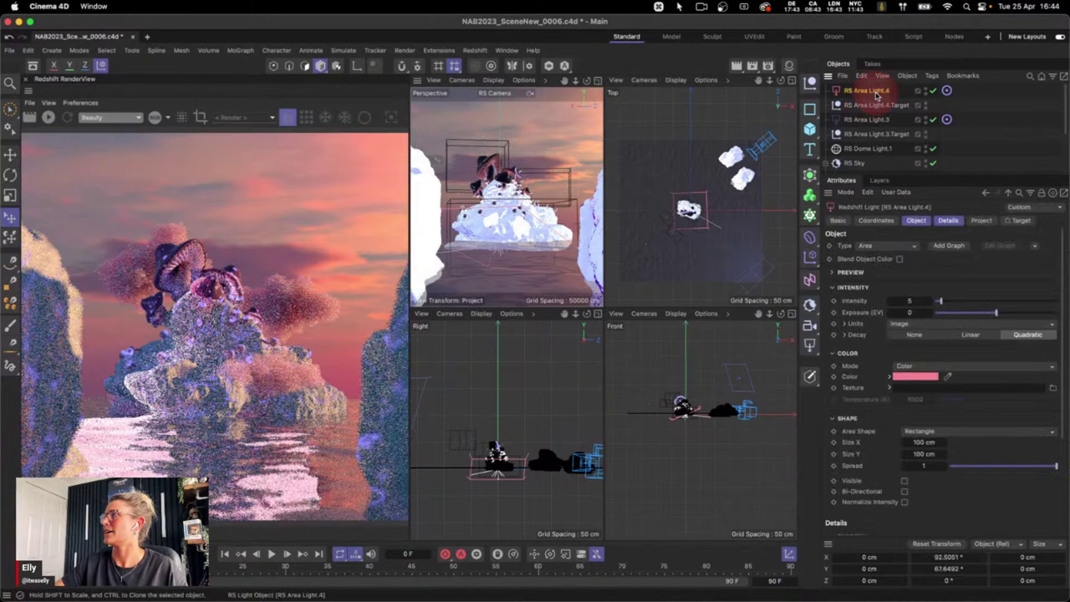
left_click(10, 154)
left_click_drag(715, 231, 700, 164)
left_click_drag(669, 481, 635, 452)
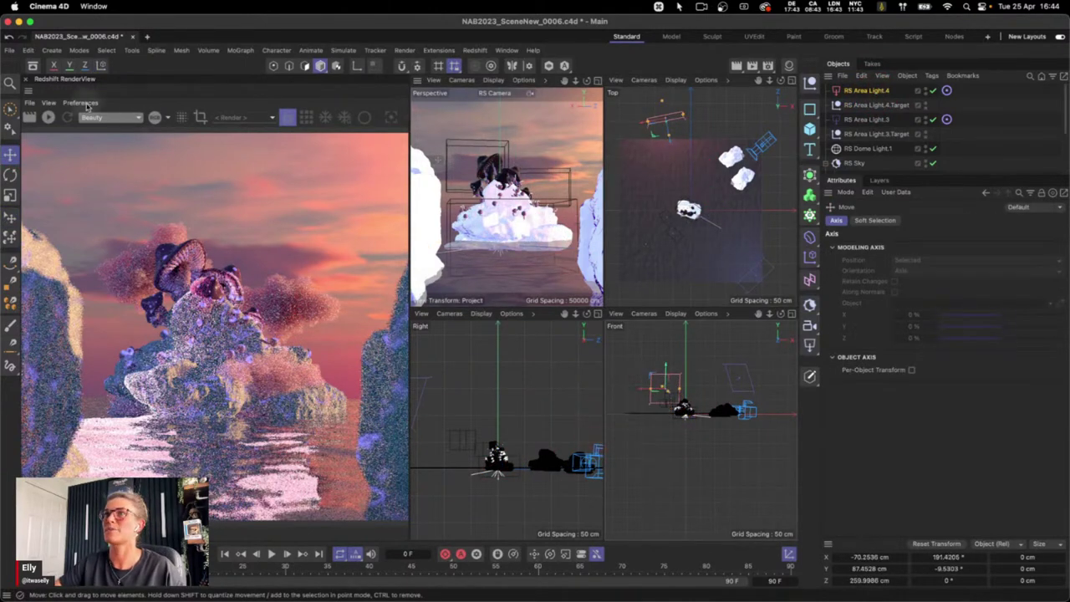
left_click(48, 117)
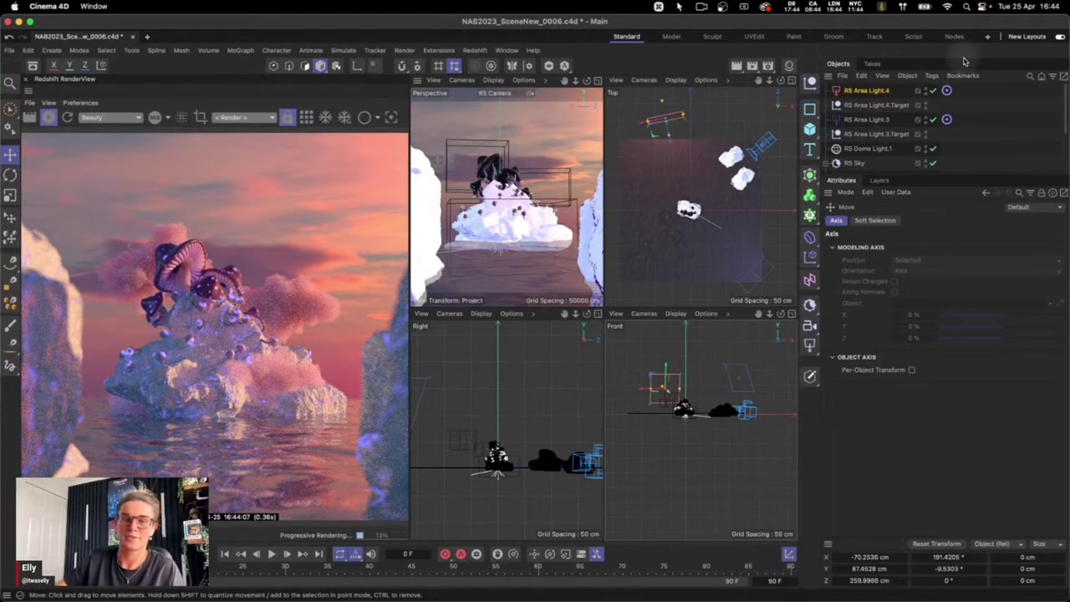
Disable RS Area Light.3 and RS Area Light.4, then re-enable both to compare the render with and without them
left_click(935, 121)
left_click(933, 91)
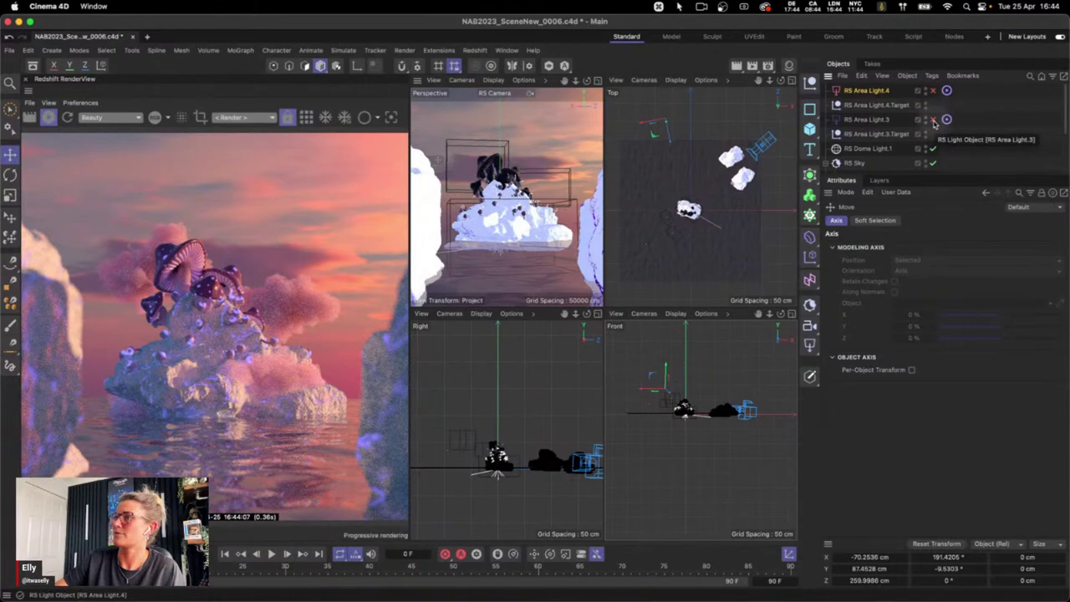
left_click(933, 121)
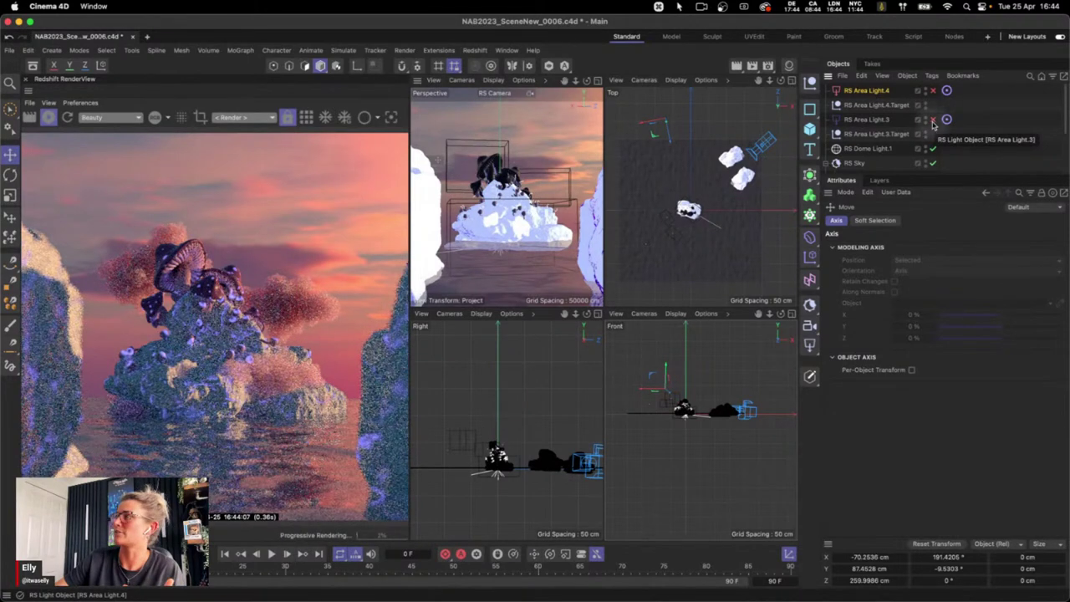
left_click(933, 90)
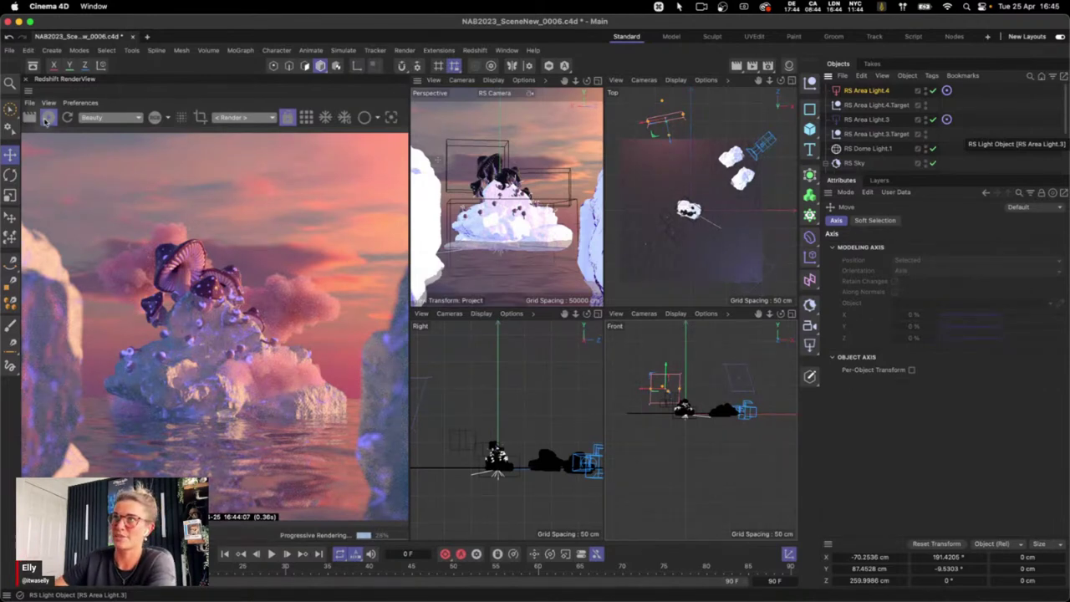
Stop the interactive render and view the finished reference image NAB2KEDIT.jpg in Preview
left_click(48, 117)
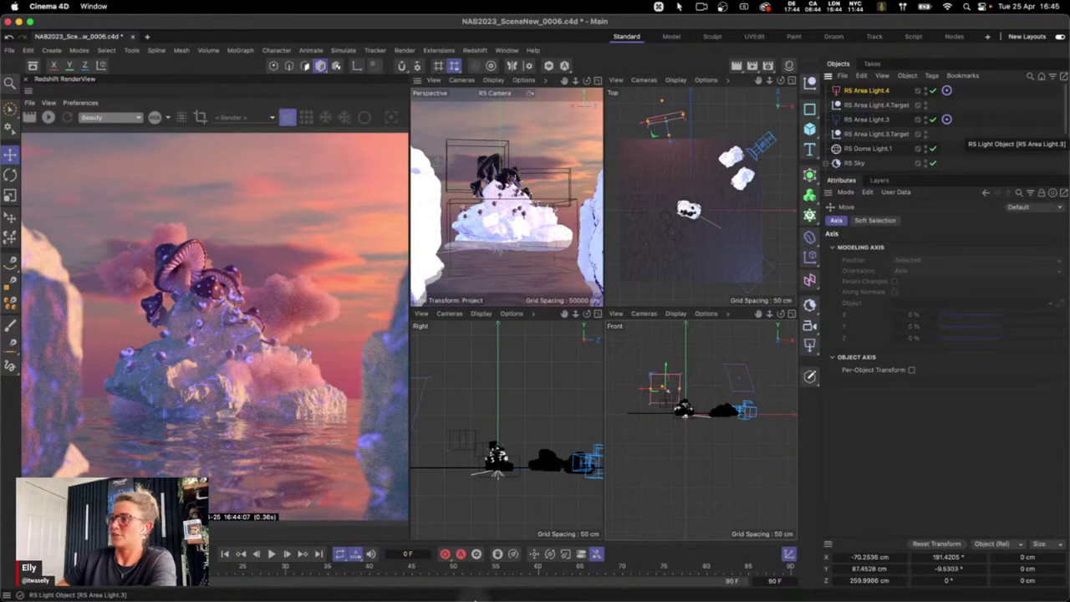
mouse_move(507, 595)
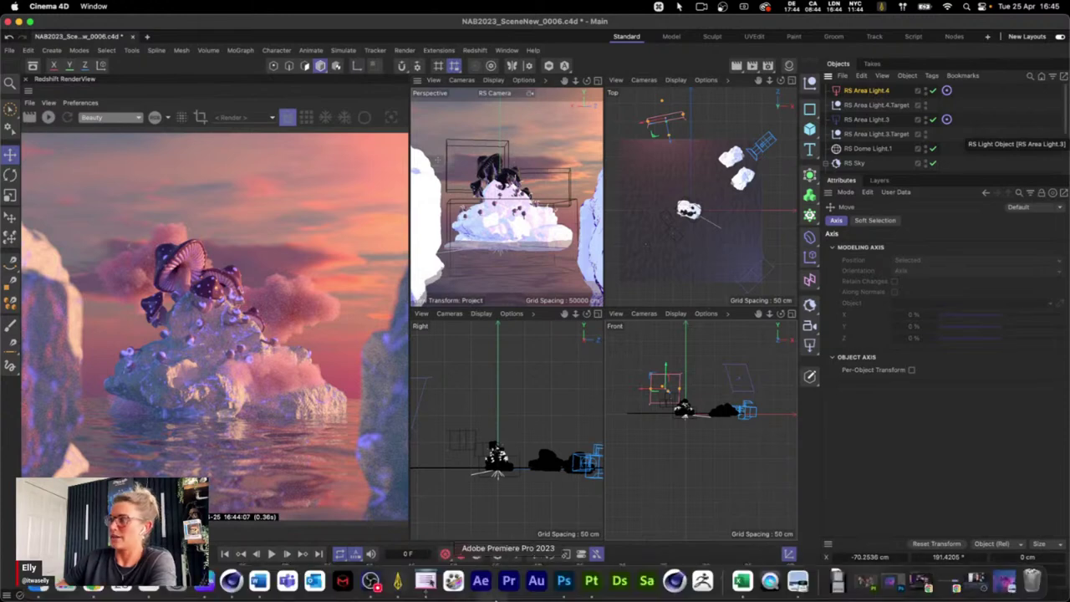
left_click(1001, 583)
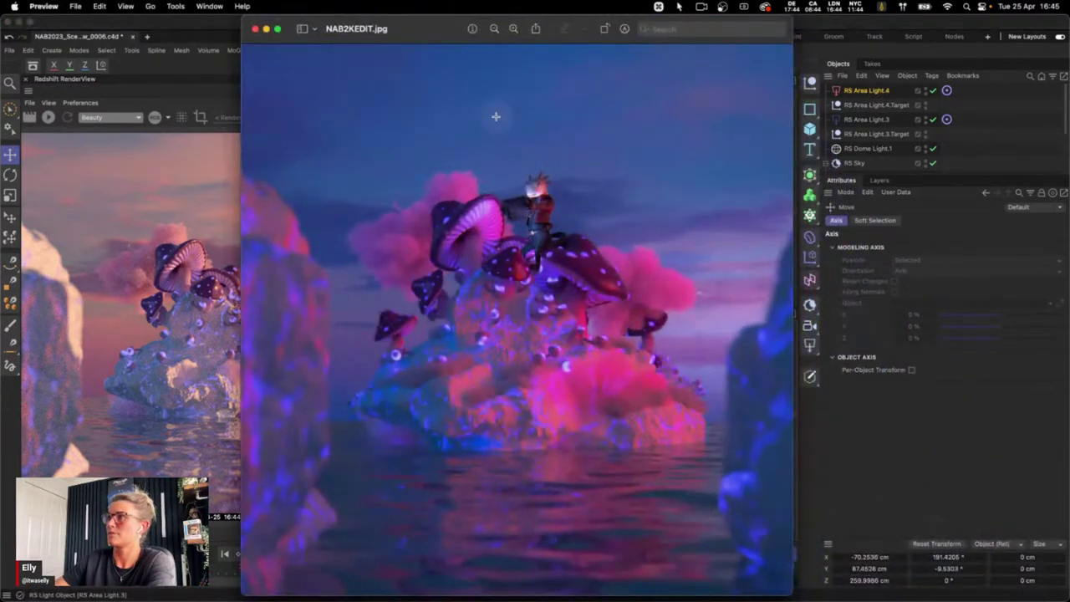
left_click_drag(406, 28, 336, 33)
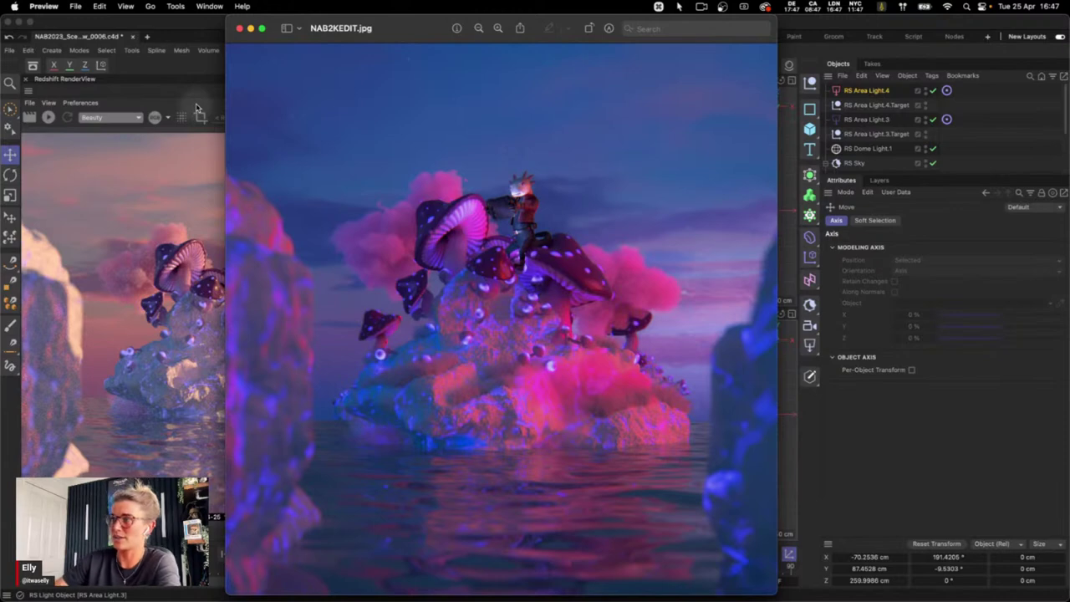
Return to Cinema 4D, expand the Lighting Setup group in an enlarged object list, and select that group
left_click(970, 93)
scroll(1045, 122, "down", 3)
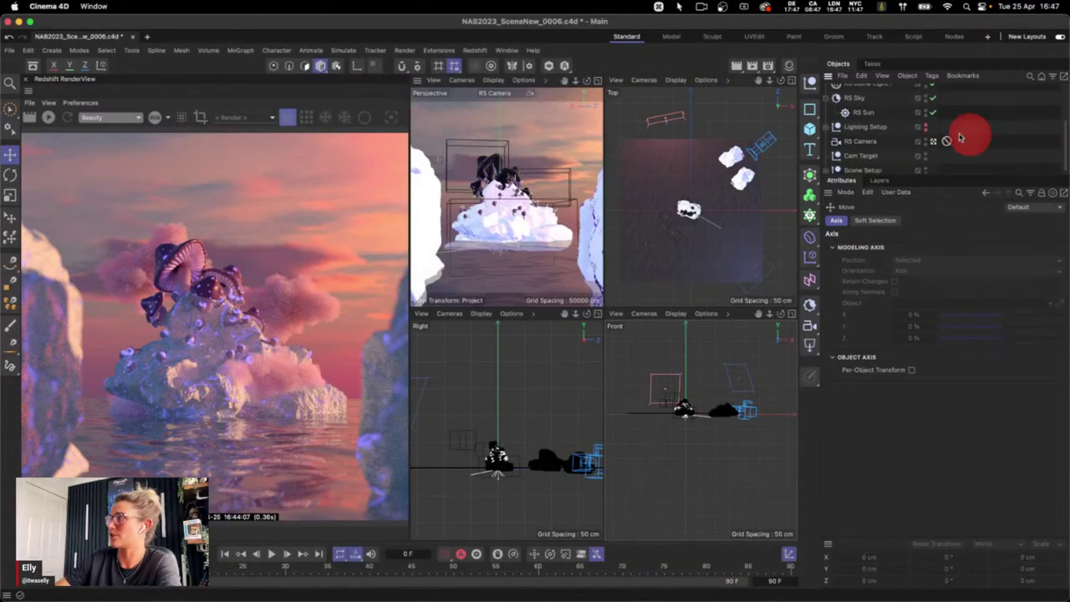
left_click(828, 127)
left_click_drag(1063, 115, 1065, 124)
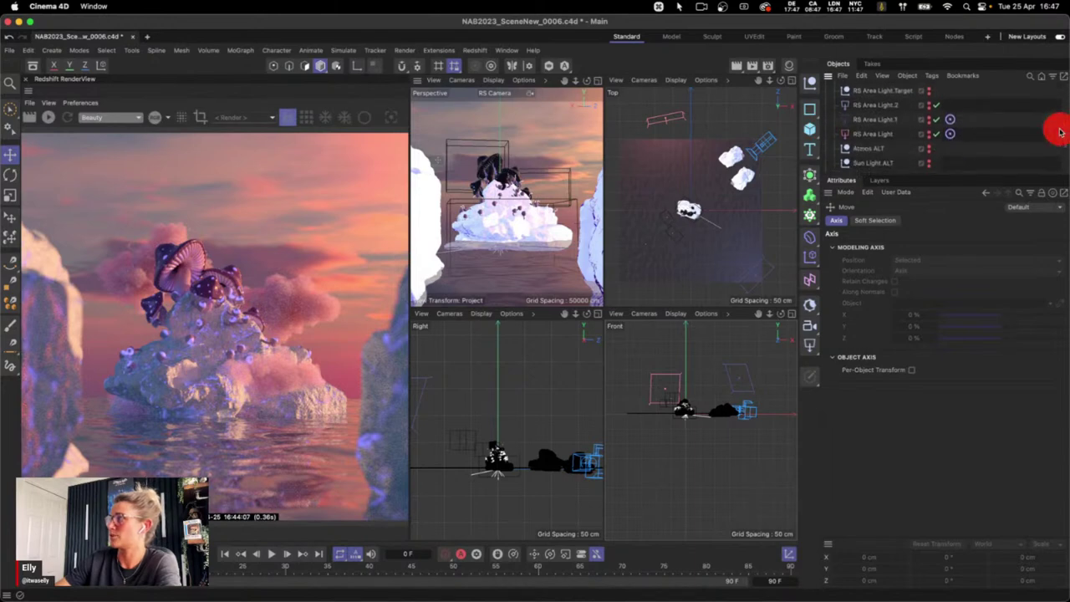
left_click(950, 177)
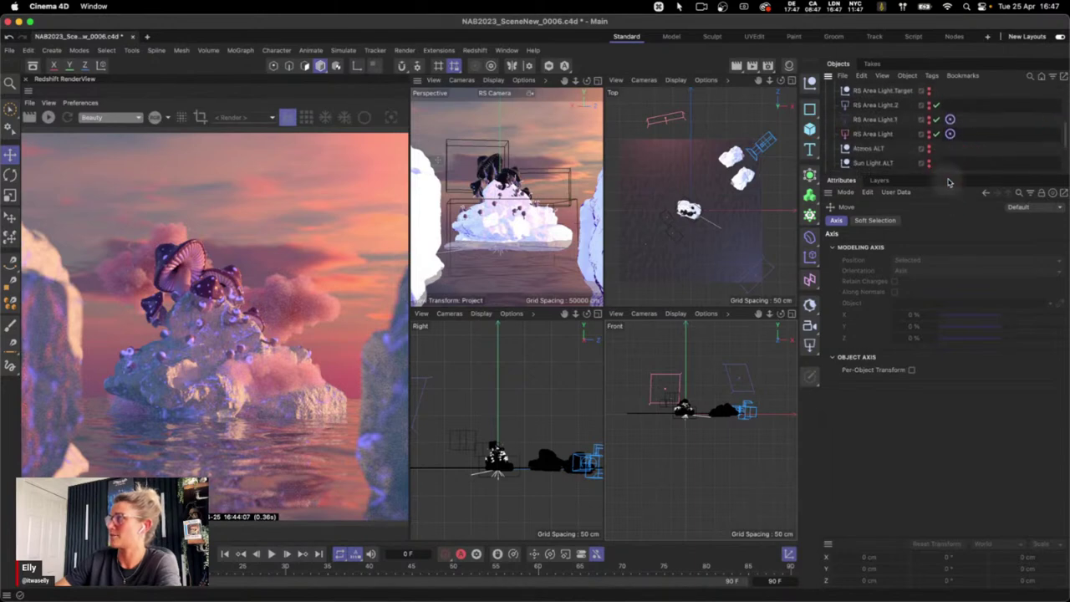
left_click_drag(950, 177, 955, 381)
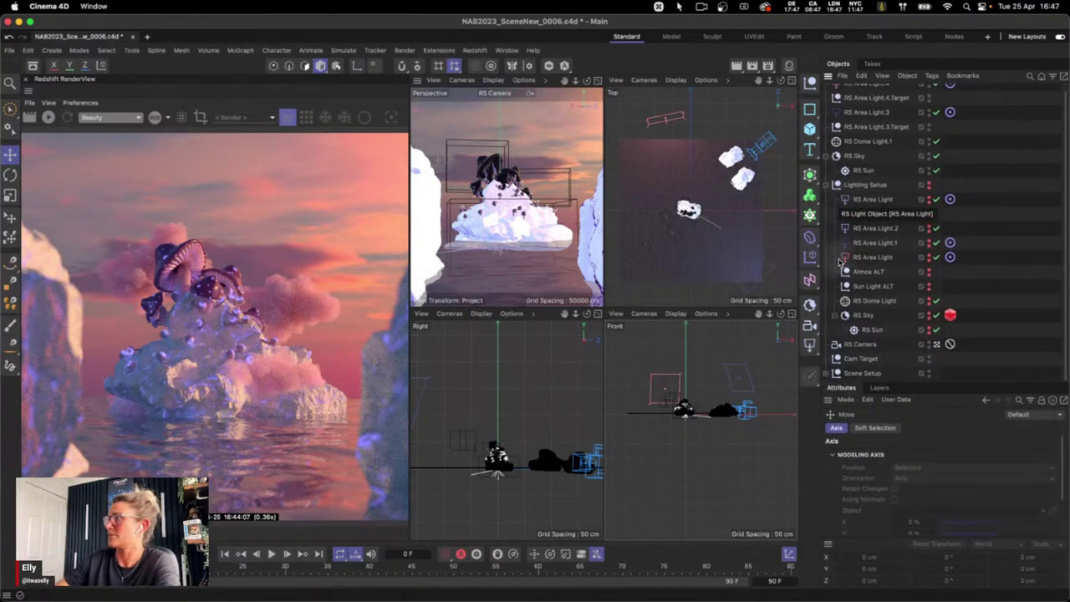
left_click(873, 185)
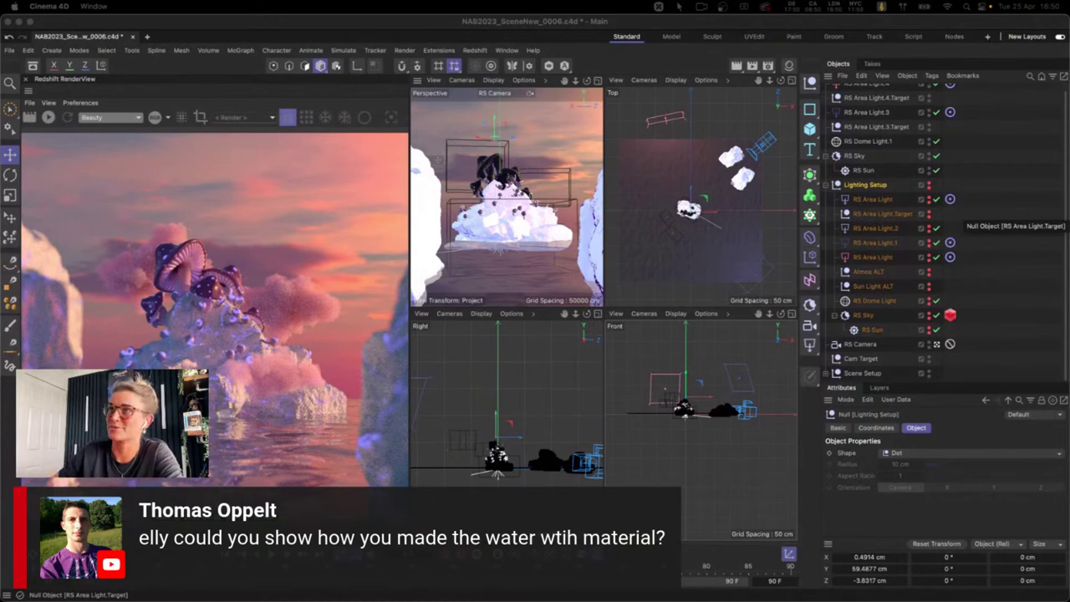
Show the scene's materials and inspect the node graphs of Mat and Mat.3, closing each one
left_click(788, 65)
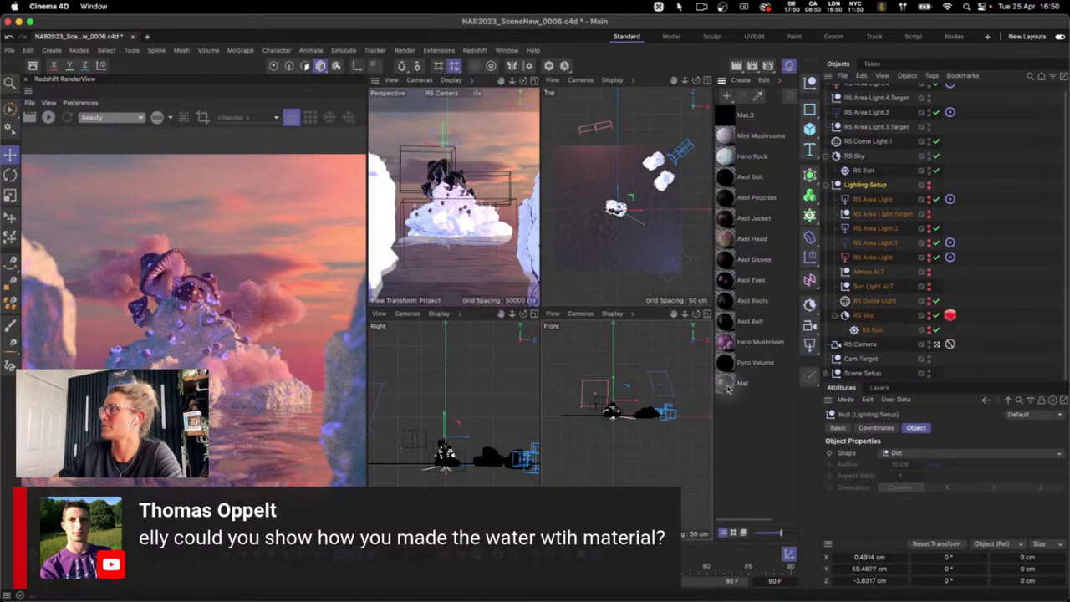
double_click(728, 384)
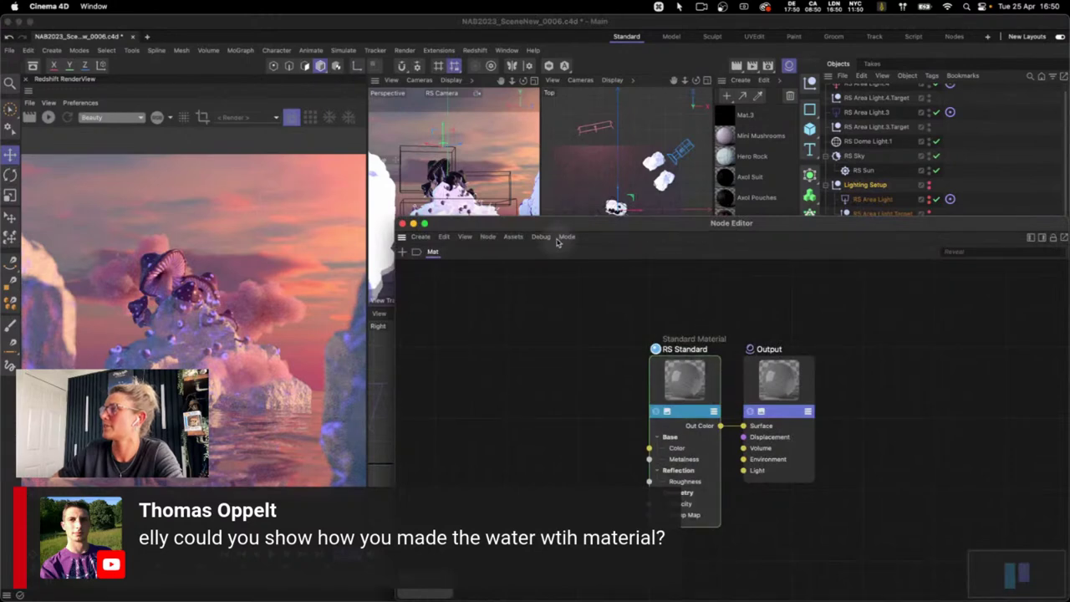
left_click(402, 223)
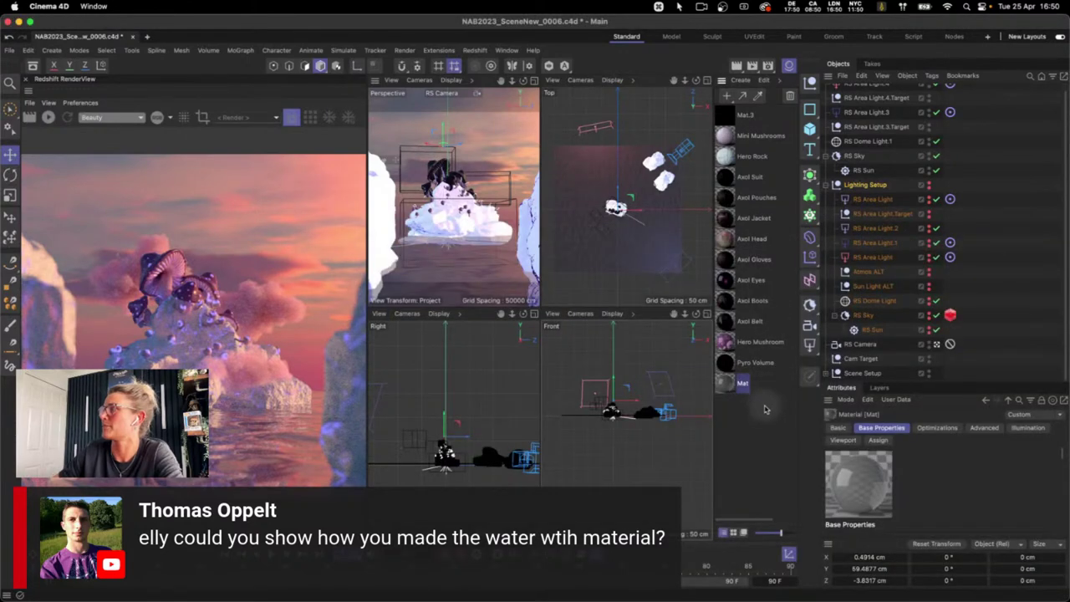
double_click(727, 116)
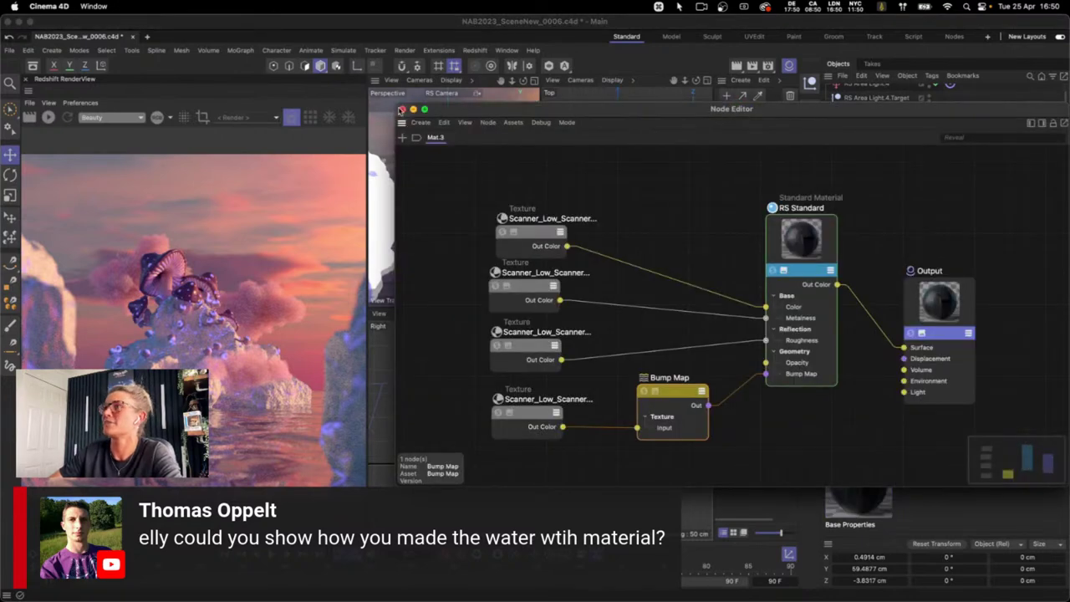
left_click(402, 110)
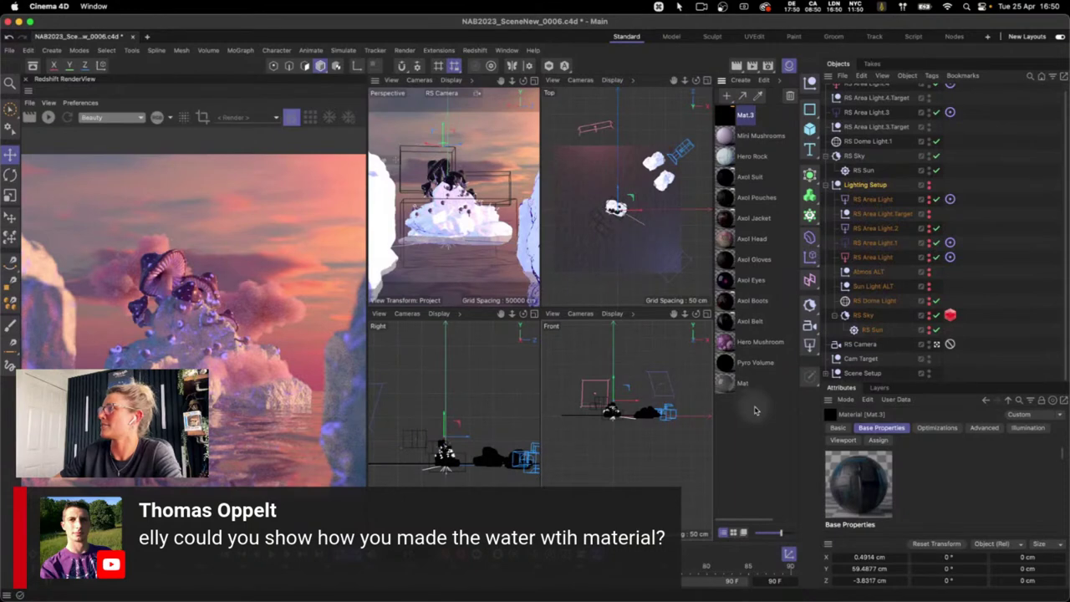
Reopen the node graph of the transparent material Mat and place its window clear of the material and object lists
left_click(726, 383)
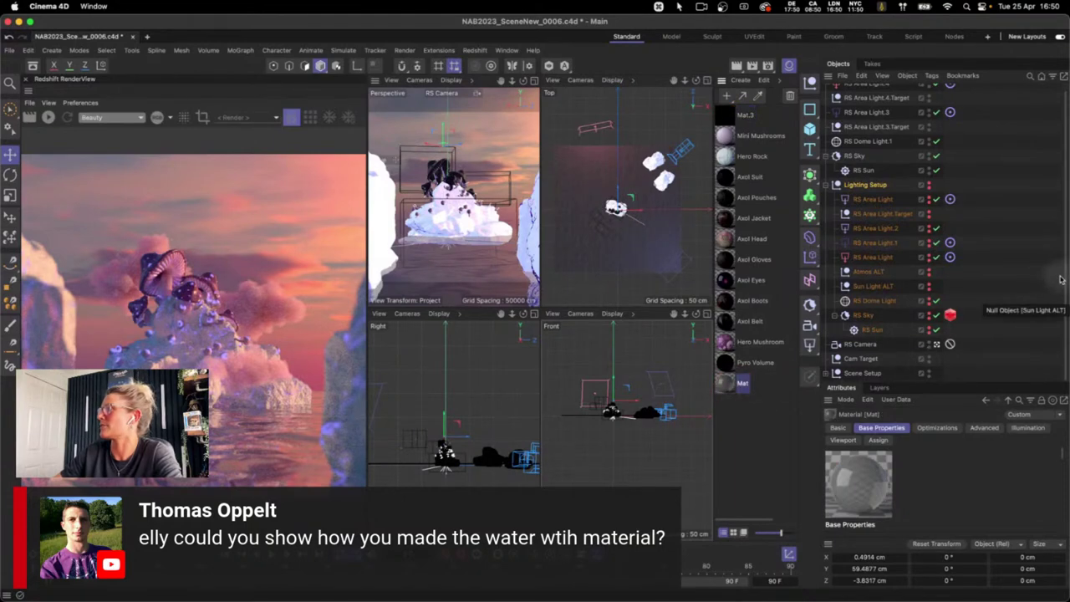
double_click(726, 383)
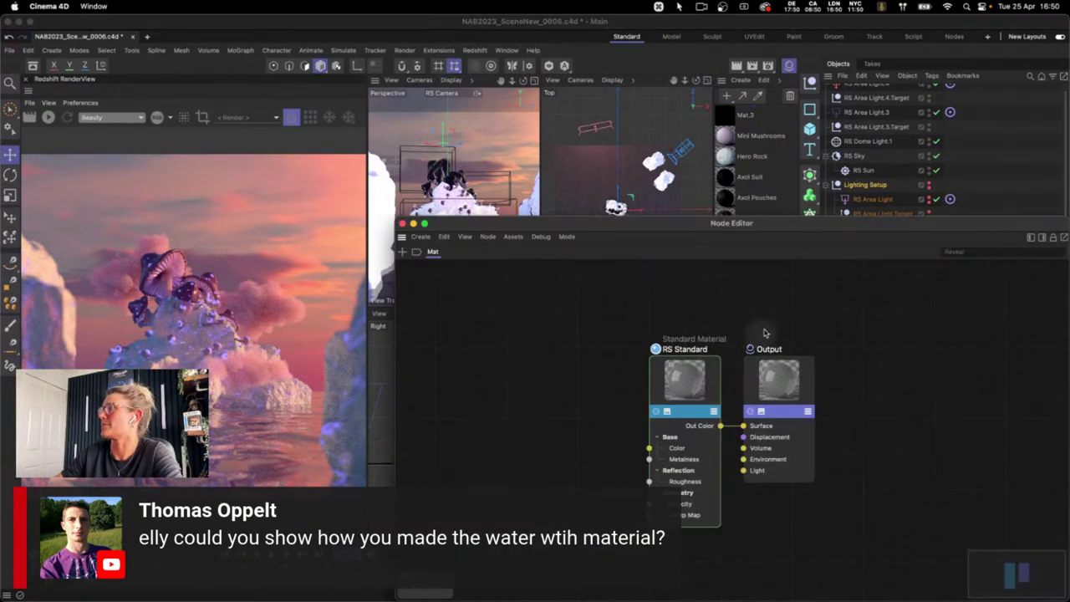
left_click_drag(906, 224, 891, 192)
left_click_drag(955, 188, 648, 138)
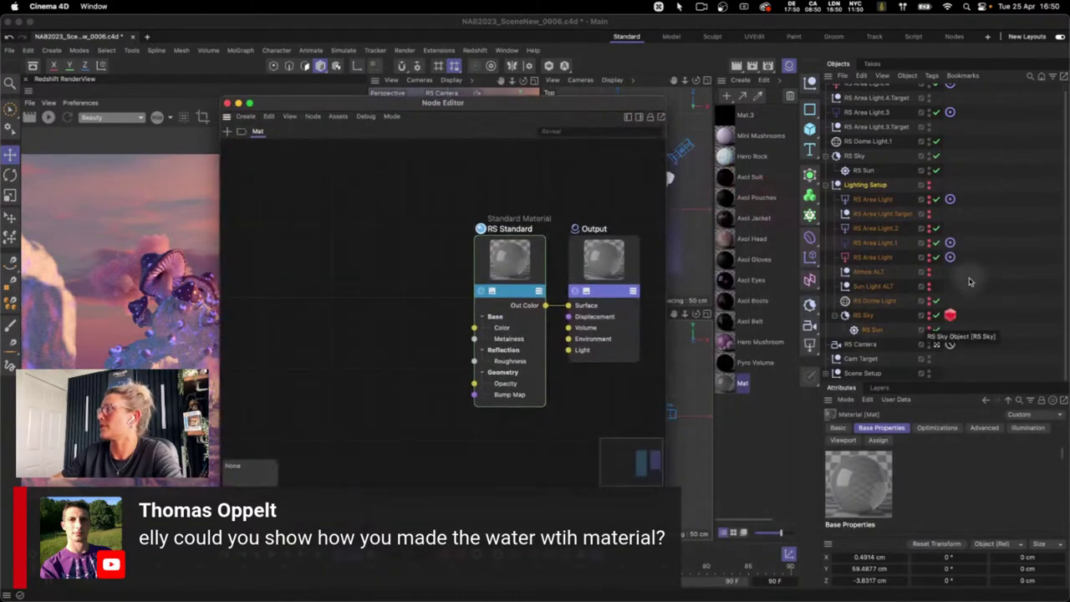
Expand the Scene Setup group in the object hierarchy to reach the Water group
left_click(1062, 178)
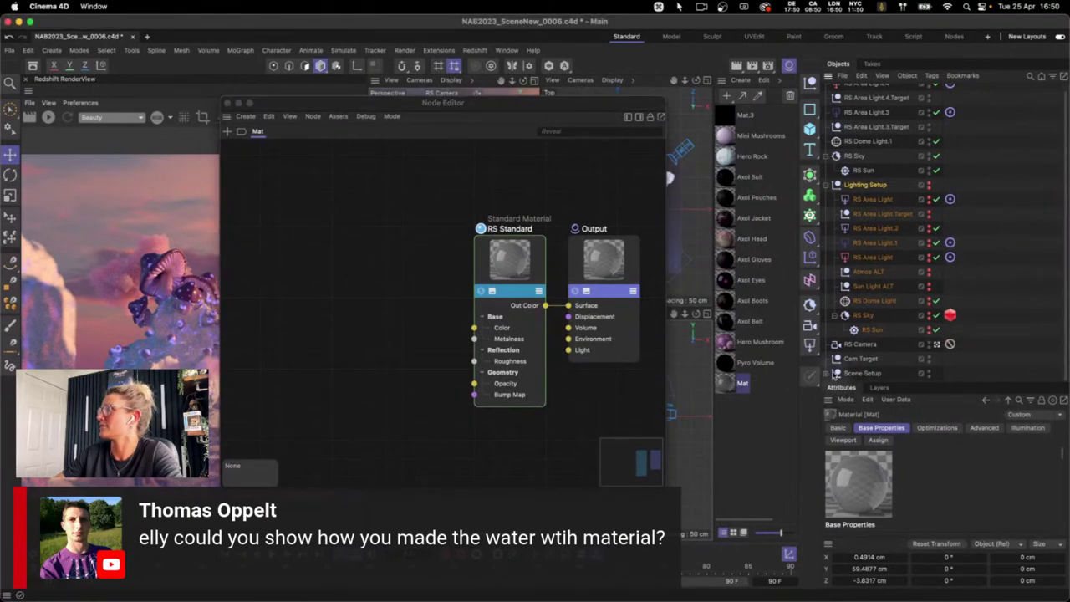
left_click_drag(1049, 227, 1055, 329)
left_click(834, 171)
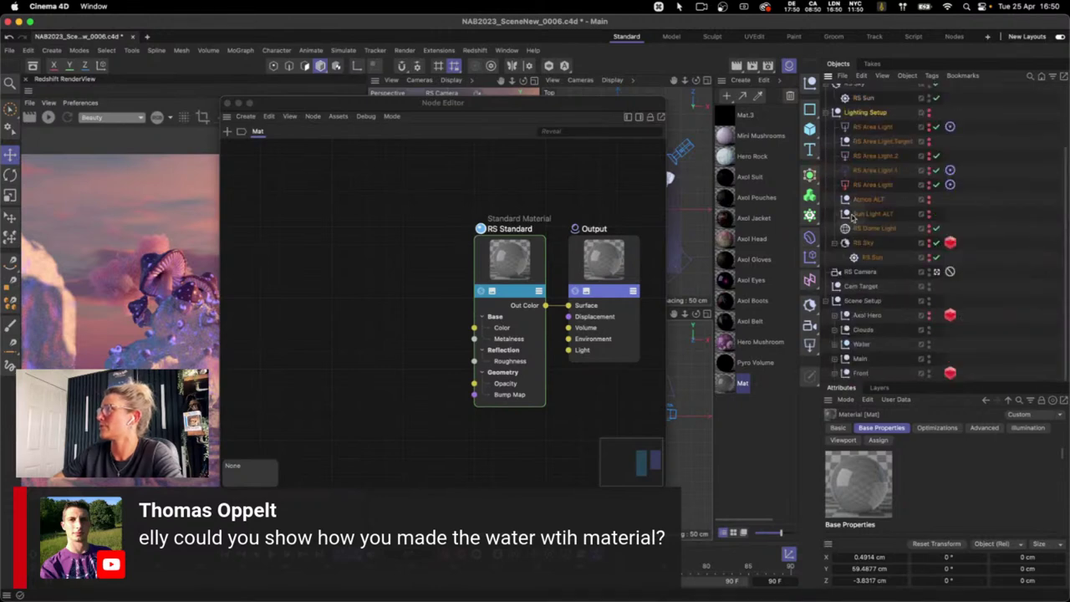
Expand the Water group down to its Displacer, select the Water subdivision surface, and move the node graph window clear of the materials
left_click(834, 343)
left_click(861, 343)
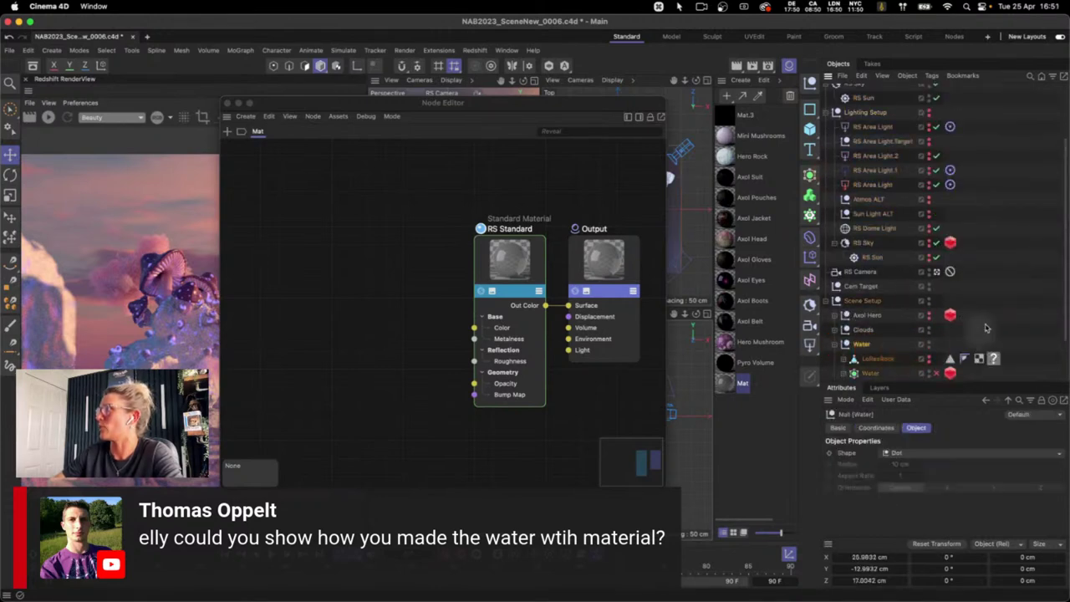
left_click_drag(1055, 262, 1062, 310)
left_click(843, 315)
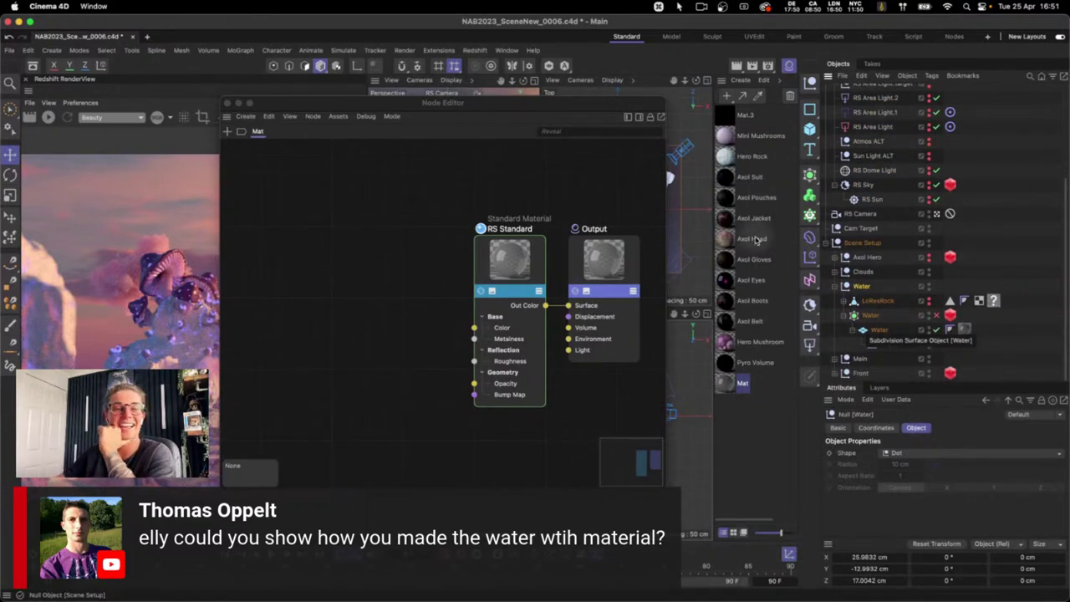
left_click(871, 316)
left_click_drag(530, 101, 598, 53)
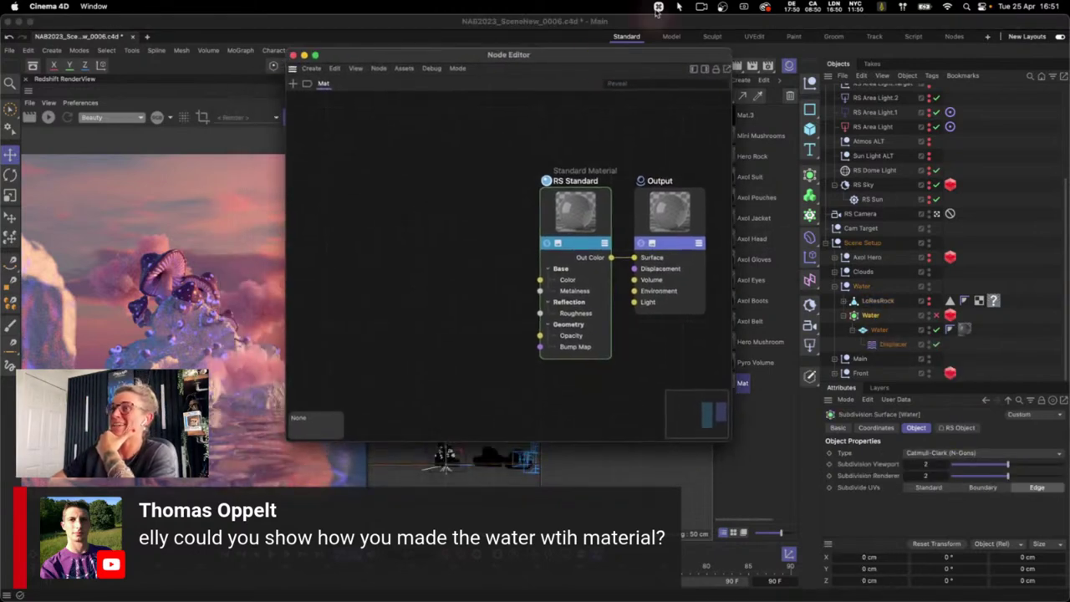
Inspect the Water plane's properties and its Displacer's Noise shader, enlarging the attribute area to show all the noise settings
left_click(879, 330)
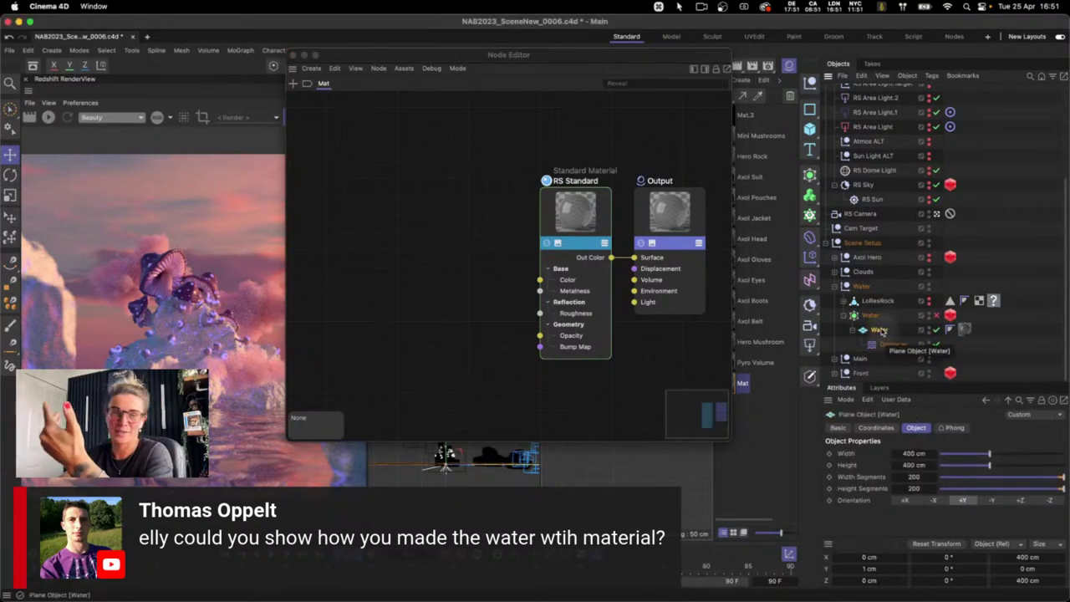
left_click(891, 344)
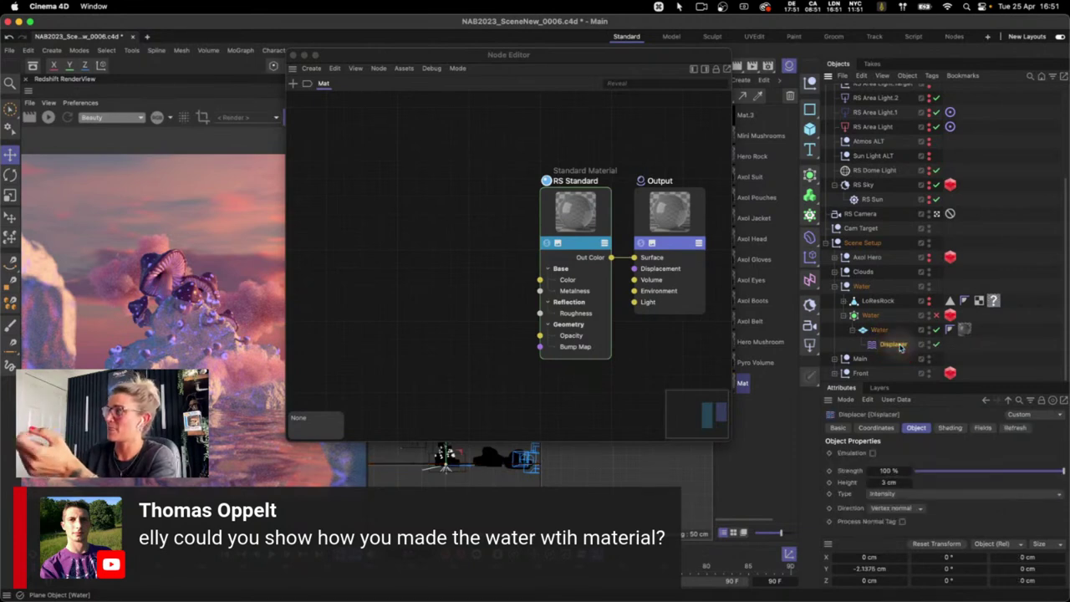
left_click(949, 428)
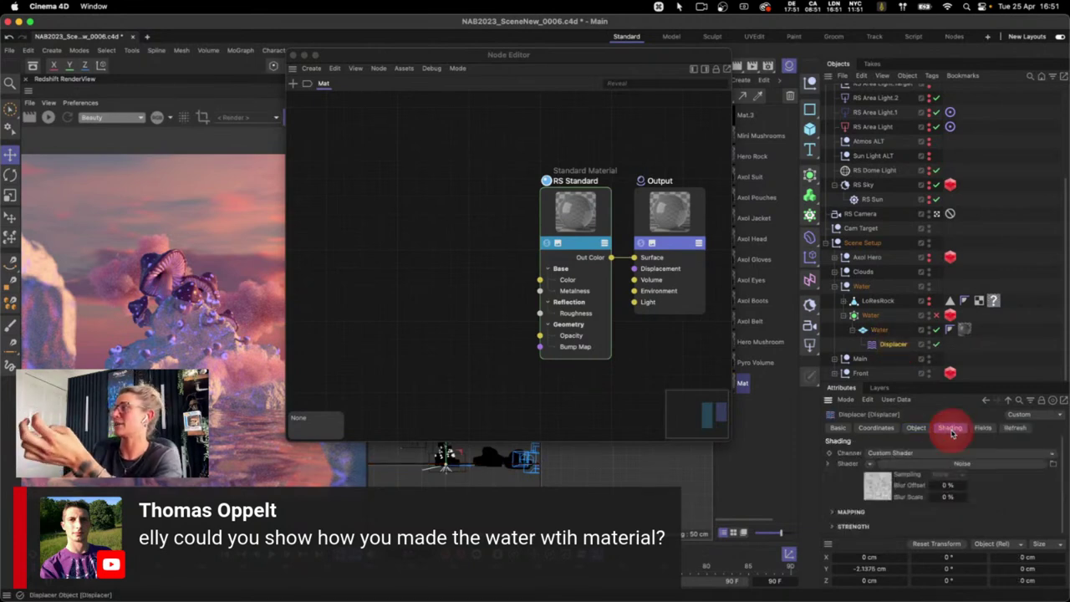
left_click(886, 487)
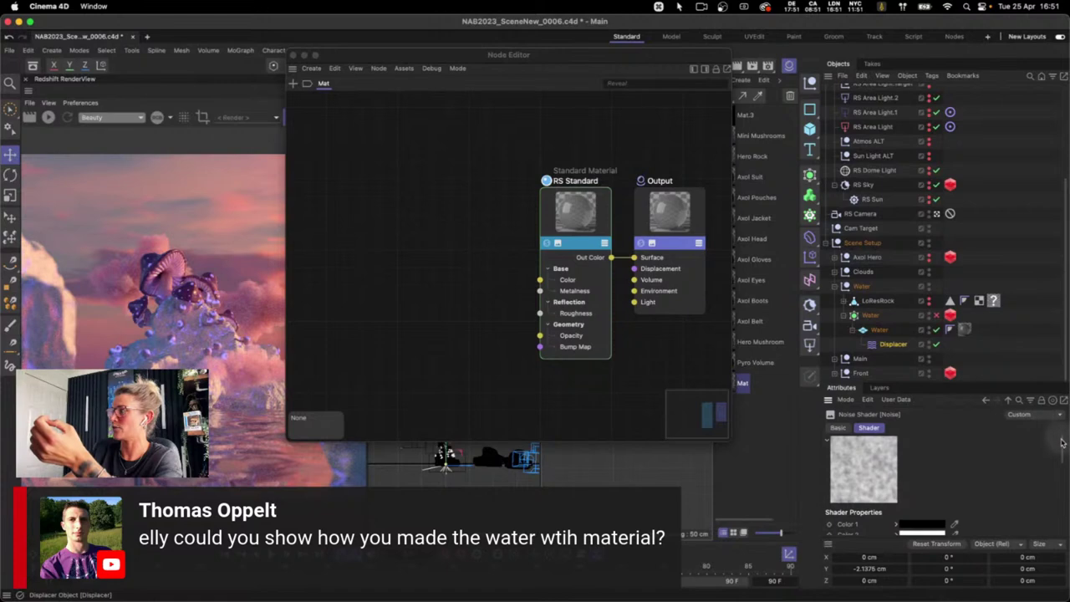
scroll(1063, 444, "down", 3)
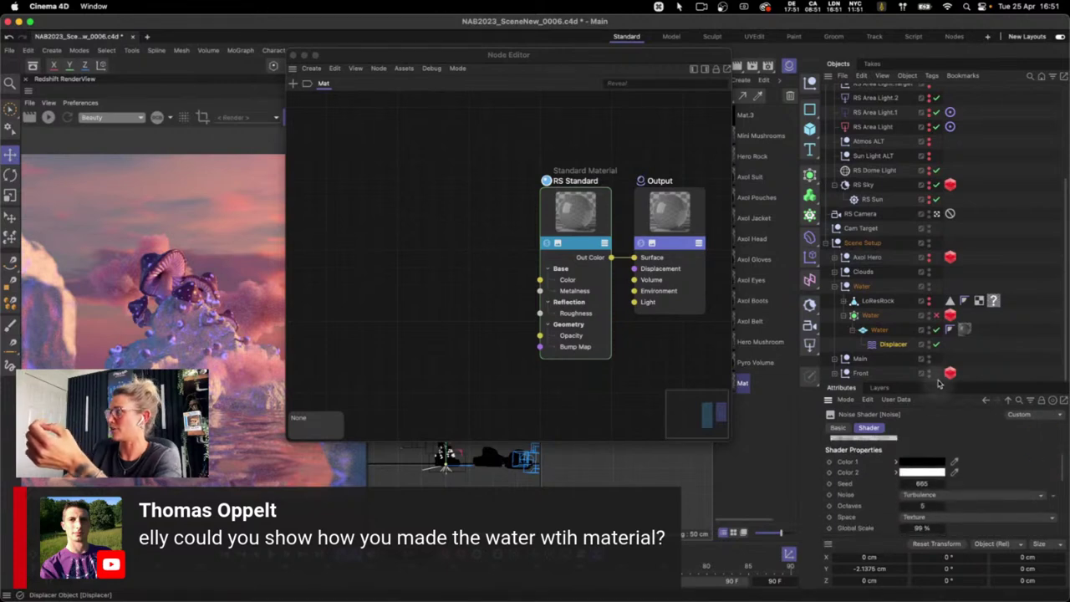
left_click_drag(937, 385, 946, 178)
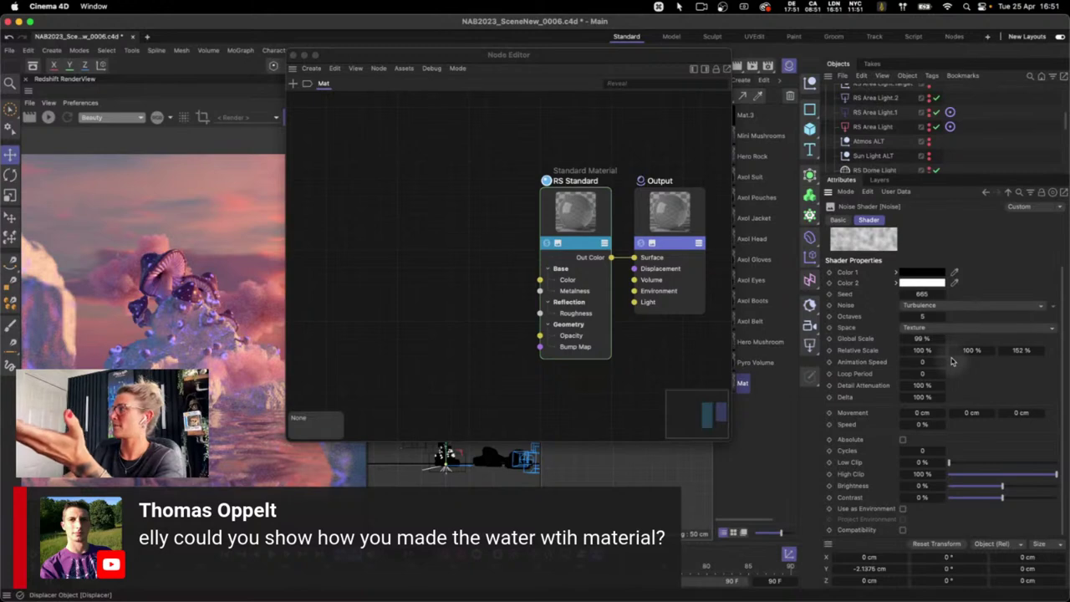
Return to the Water subdivision surface and review its subdivision settings with its child objects in view
left_click_drag(1063, 122, 1063, 142)
scroll(1064, 144, "down", 5)
left_click(873, 166)
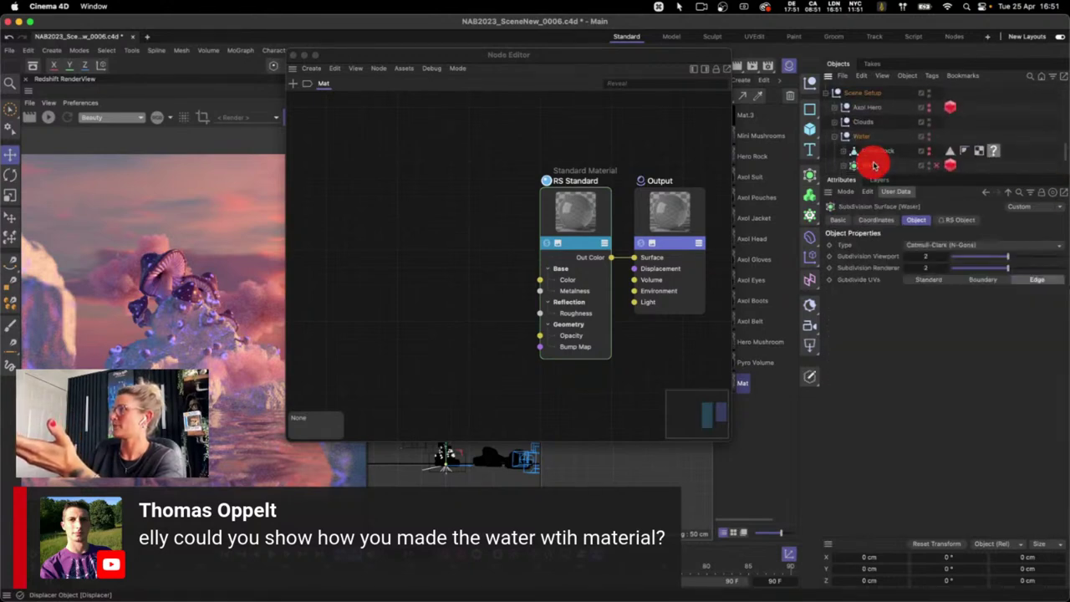
left_click_drag(1065, 154, 1066, 159)
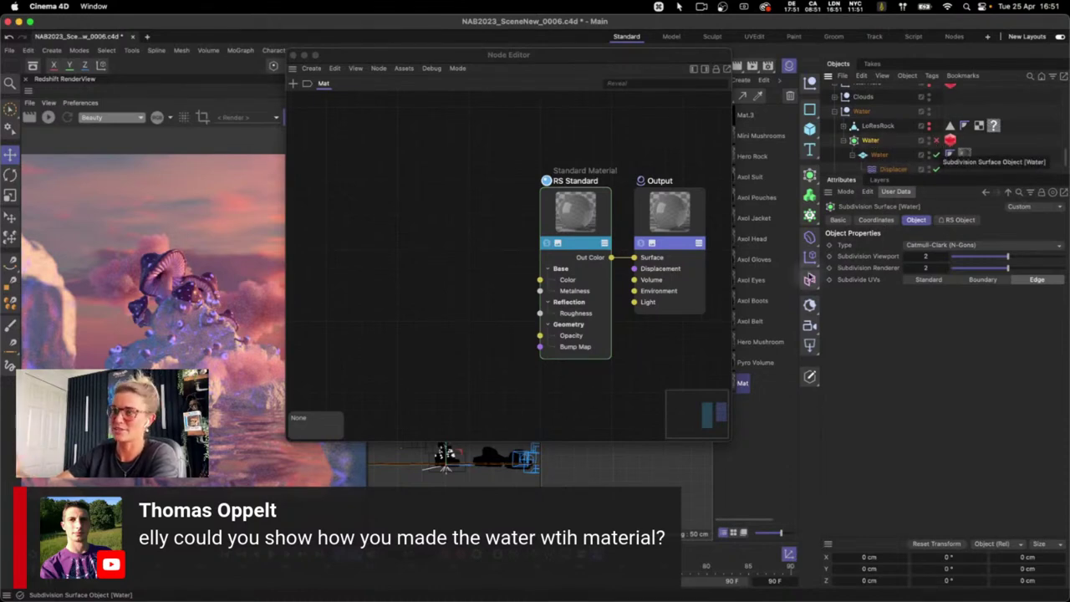
Examine the base, reflection and transmission properties of the RS Standard node in the material Mat
left_click(489, 196)
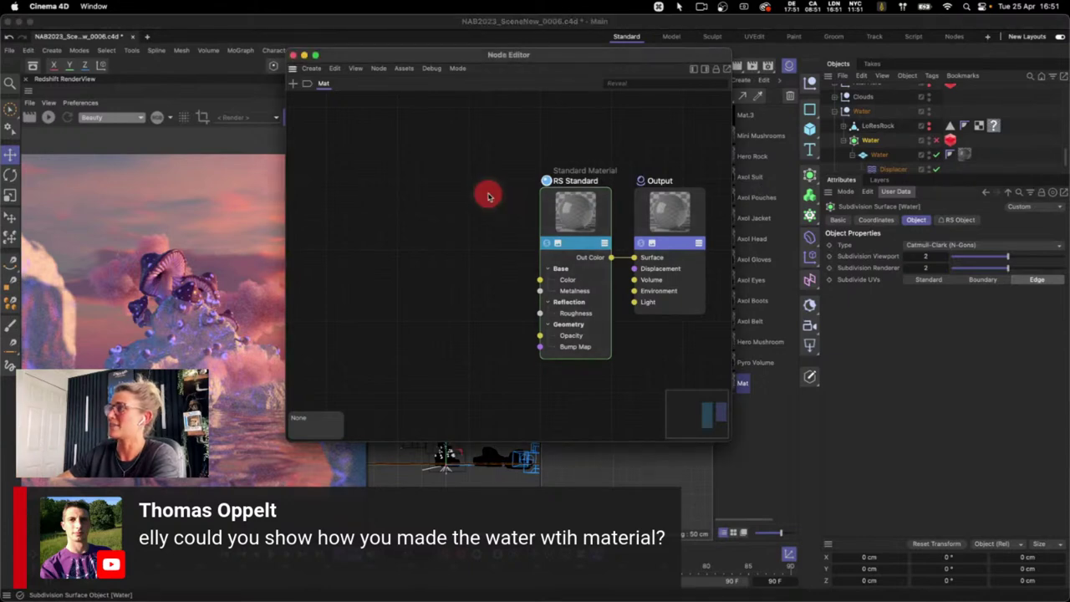
left_click(573, 216)
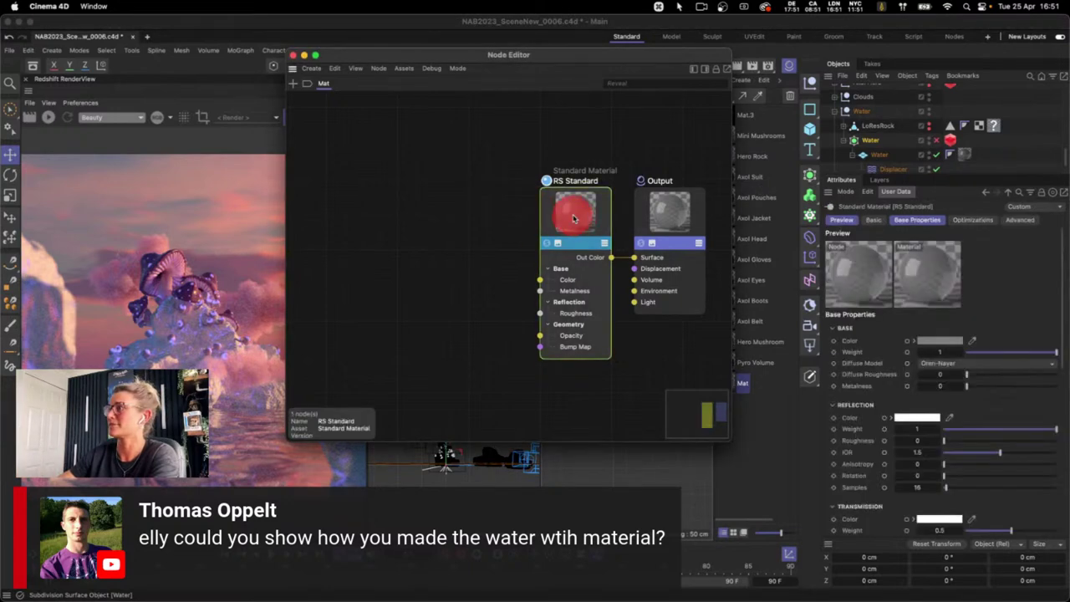
left_click_drag(1060, 284, 1064, 335)
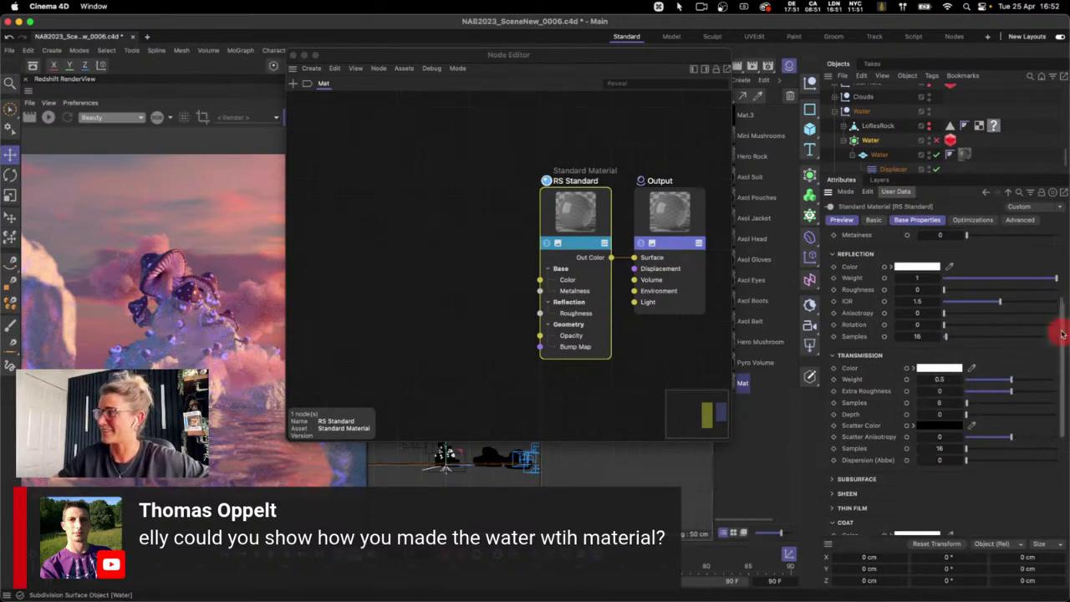
left_click_drag(1066, 332, 1055, 276)
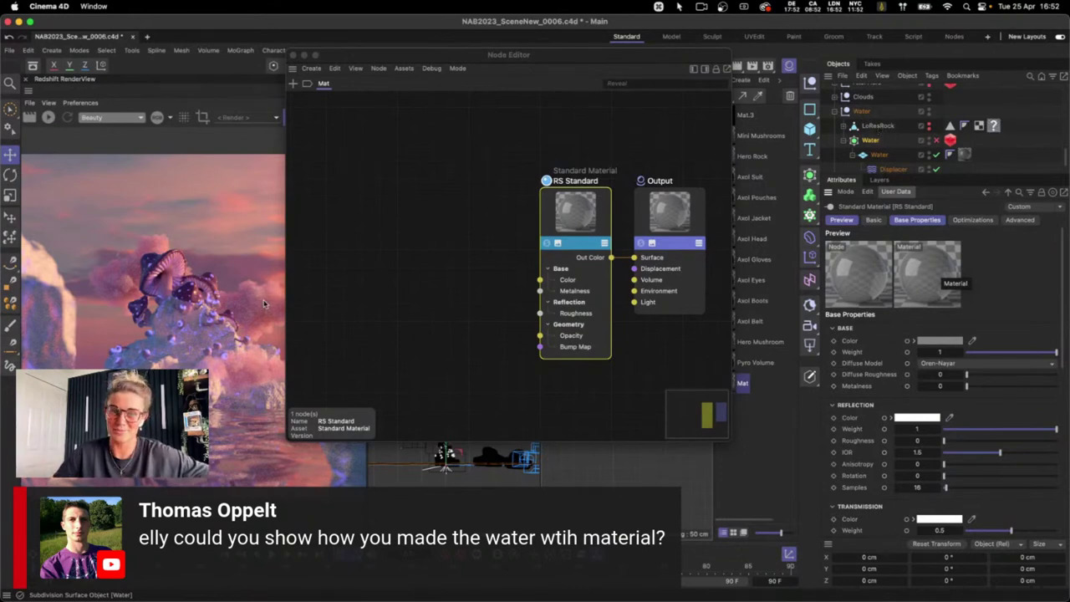
Review the visibility and geometry settings of Water's Redshift Object tag, reselect the subdivision surface, and close the node graph
left_click(951, 140)
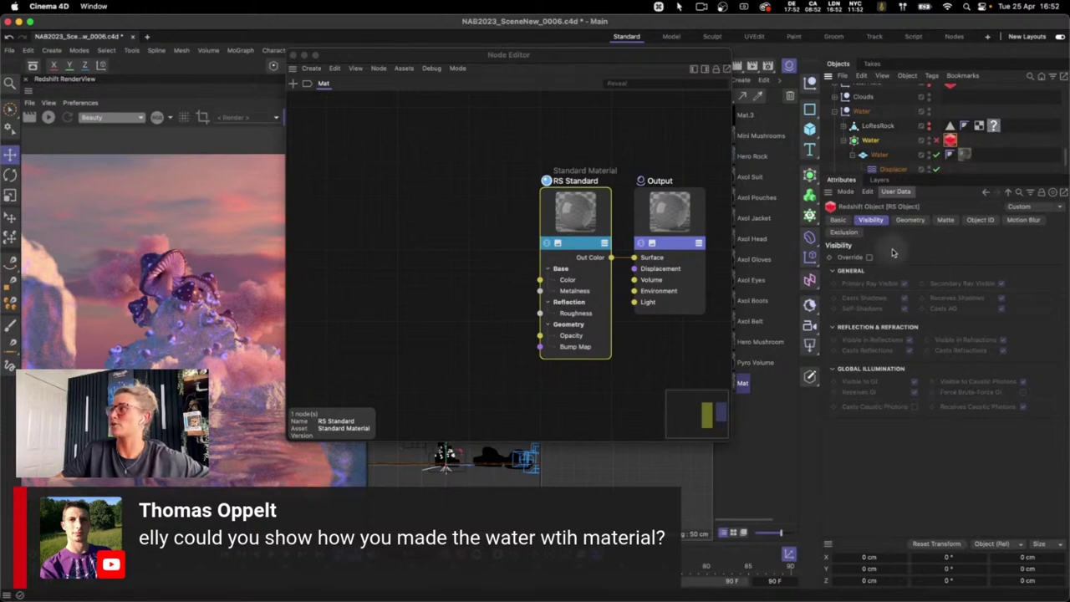
left_click(913, 221)
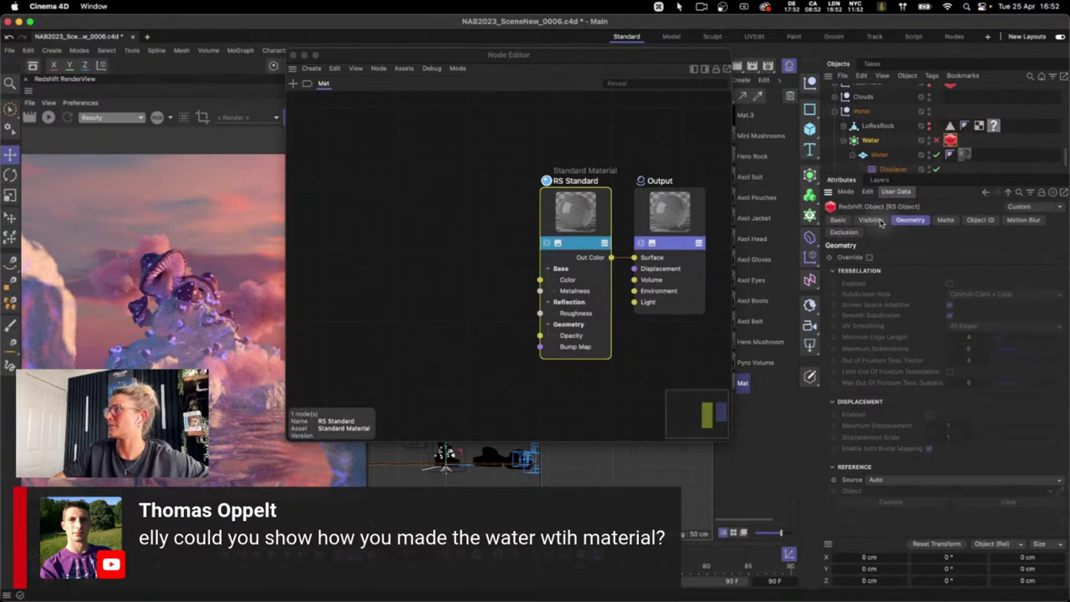
left_click(870, 140)
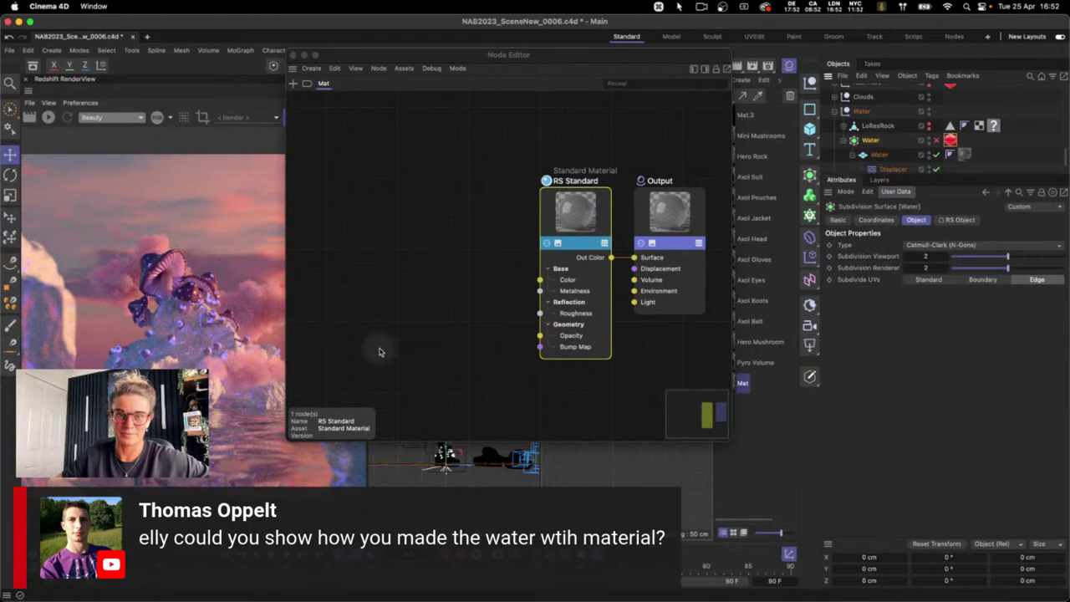
left_click(294, 55)
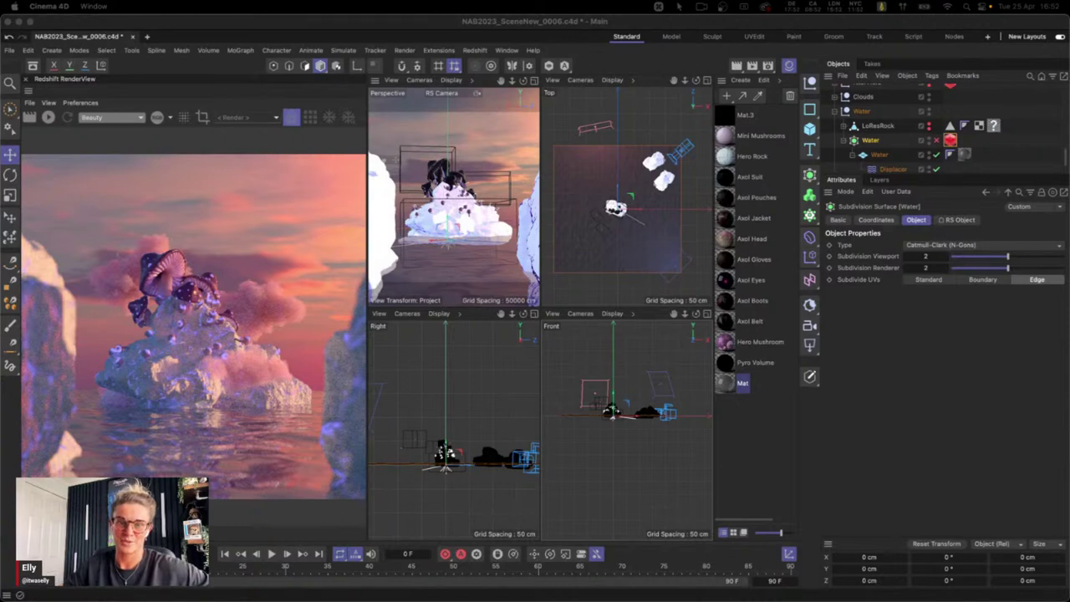
left_click(874, 355)
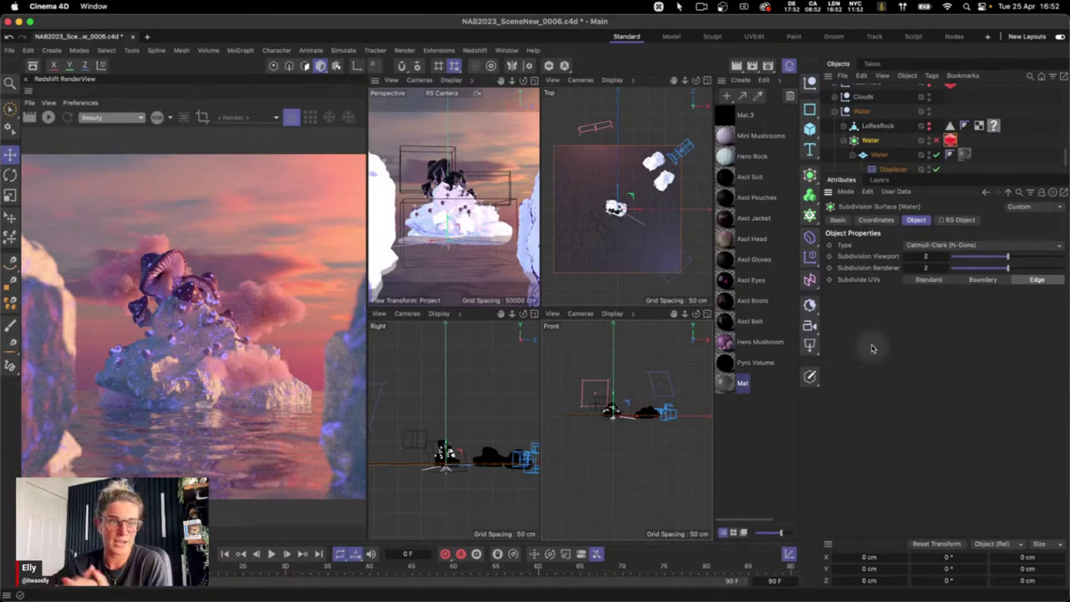
Close NAB2023_SceneNew_0006.c4d without saving and open the recent project Redshift_01_Texturing.c4d
left_click(133, 38)
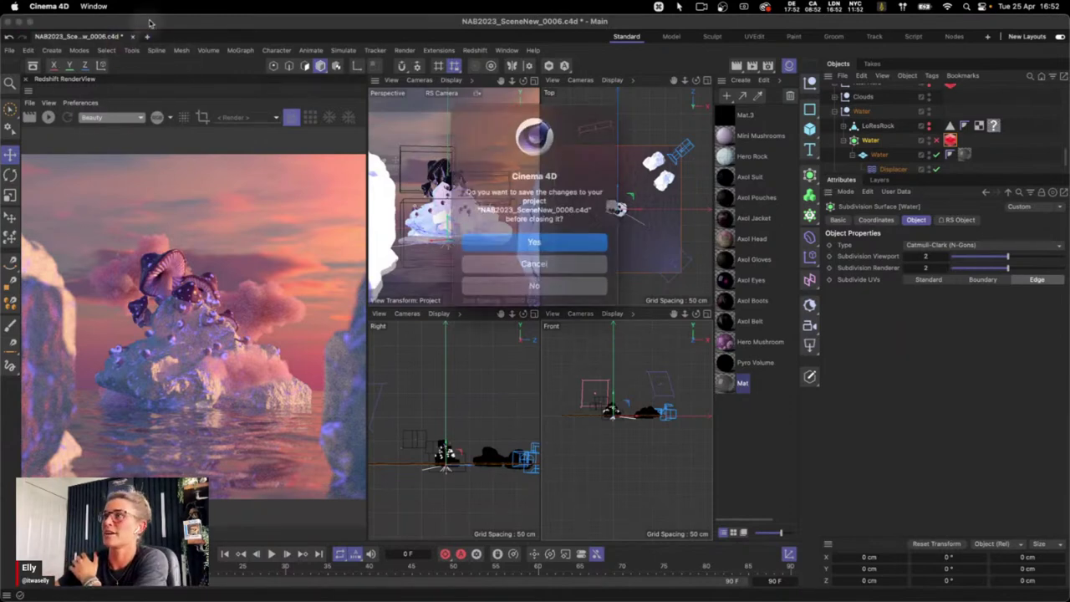
left_click(574, 286)
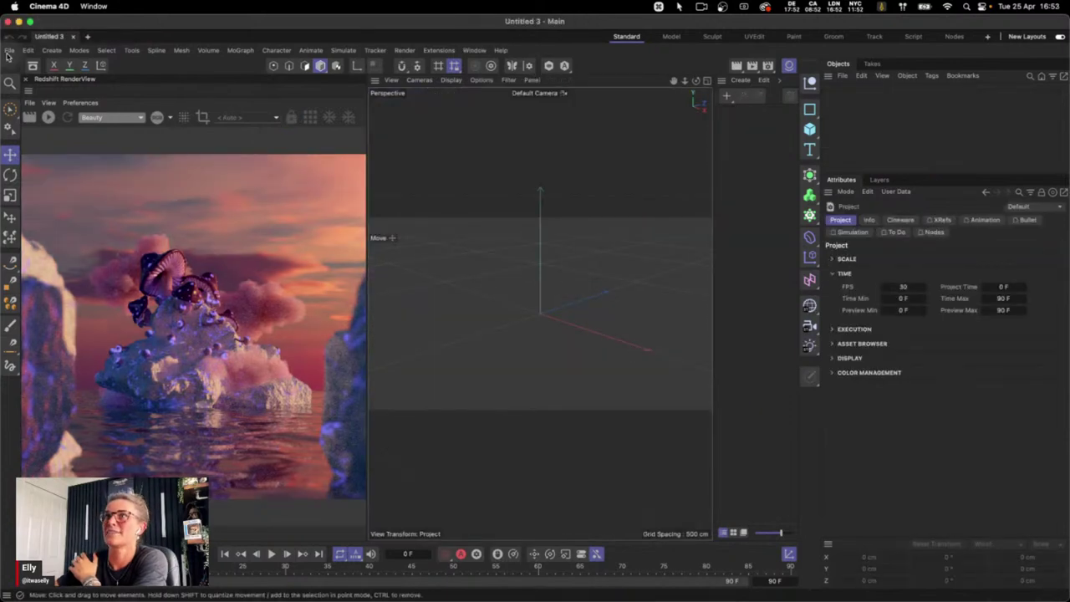
left_click(9, 50)
mouse_move(116, 112)
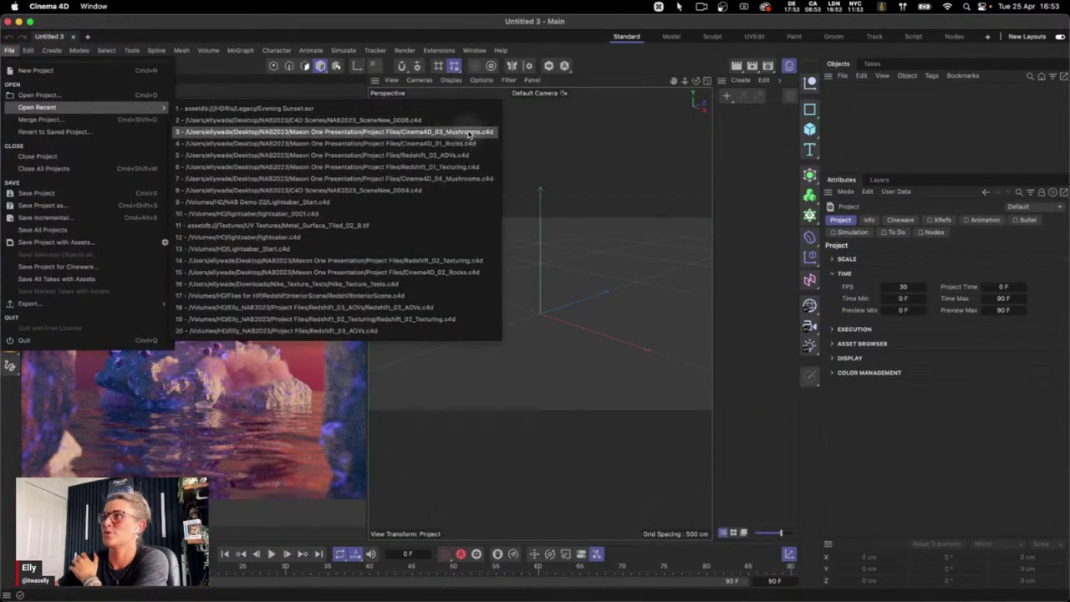
left_click(463, 168)
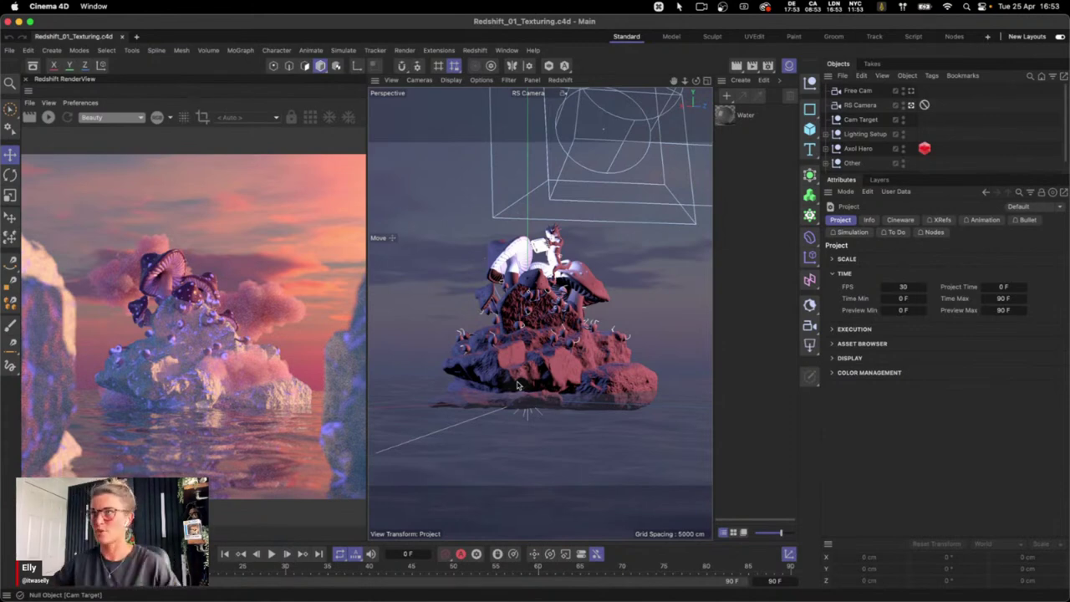
Switch to Substance 3D Painter, view the Mini_Mushrooms_High and Hero_Mushroom_High texture sets, and expand the hero mushroom's Slimly_Look layer folder
mouse_move(328, 599)
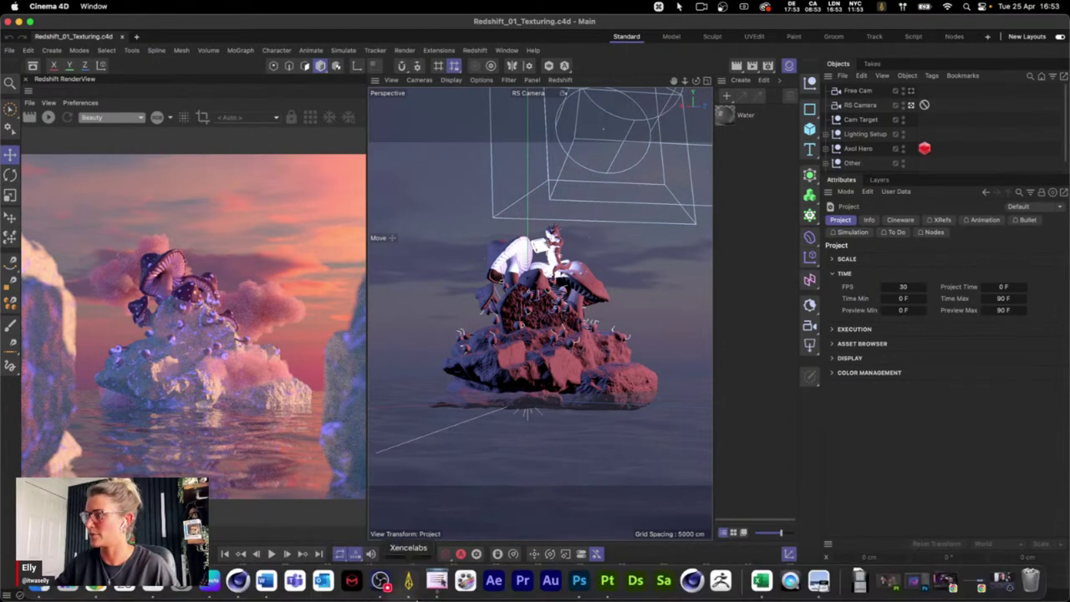
left_click(617, 579)
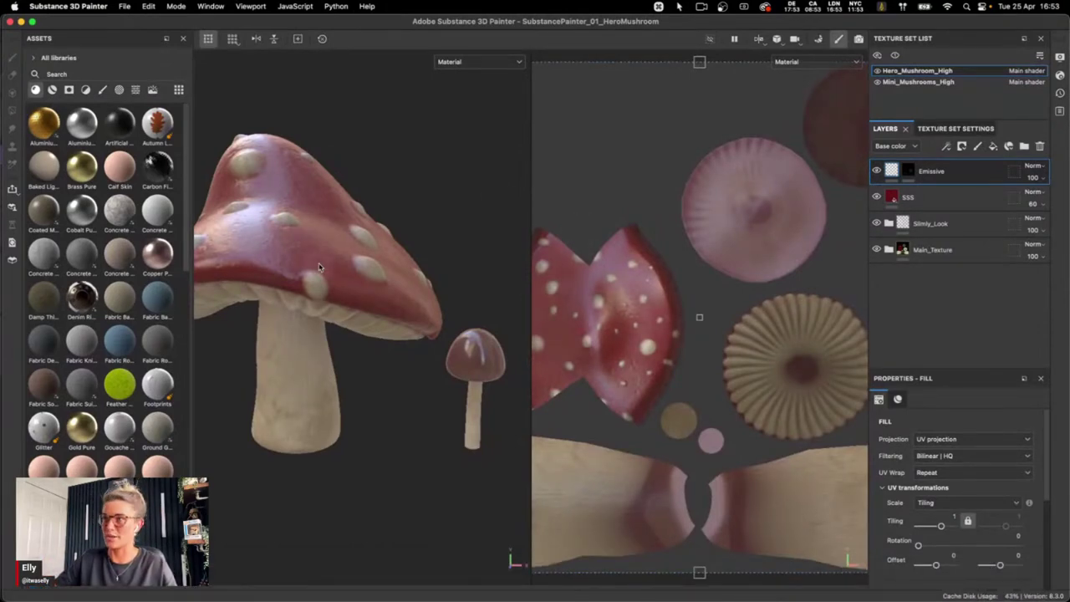
left_click_drag(304, 274, 301, 267, "alt")
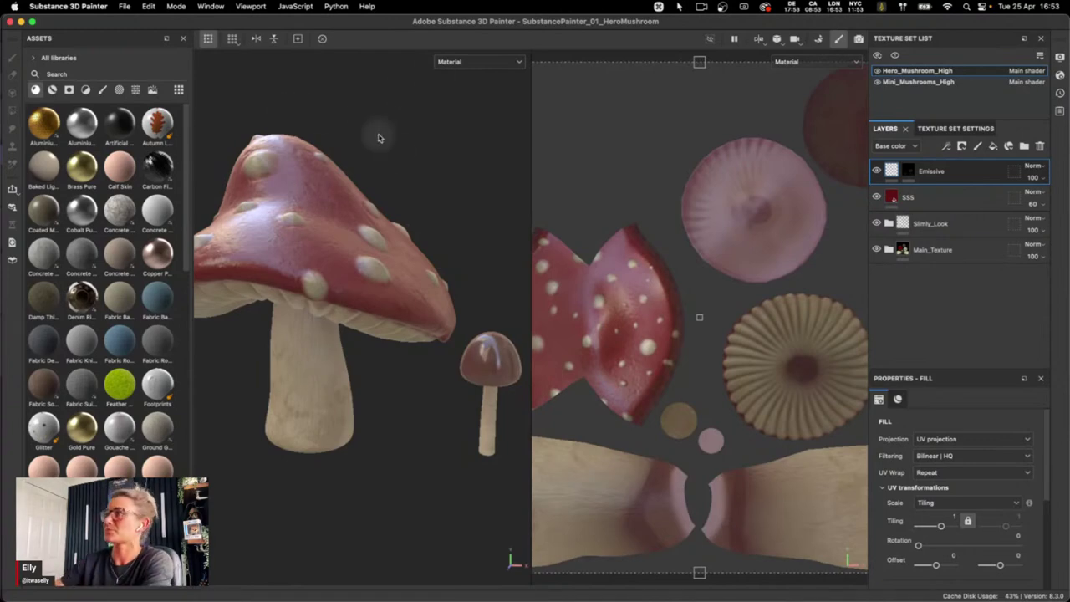
left_click(915, 82)
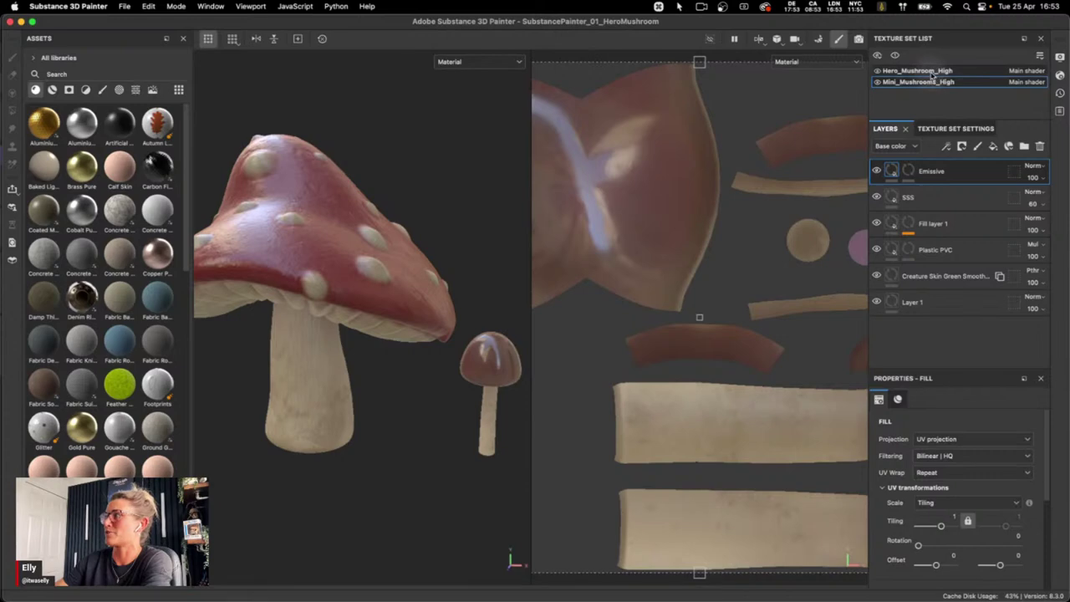
left_click(928, 71)
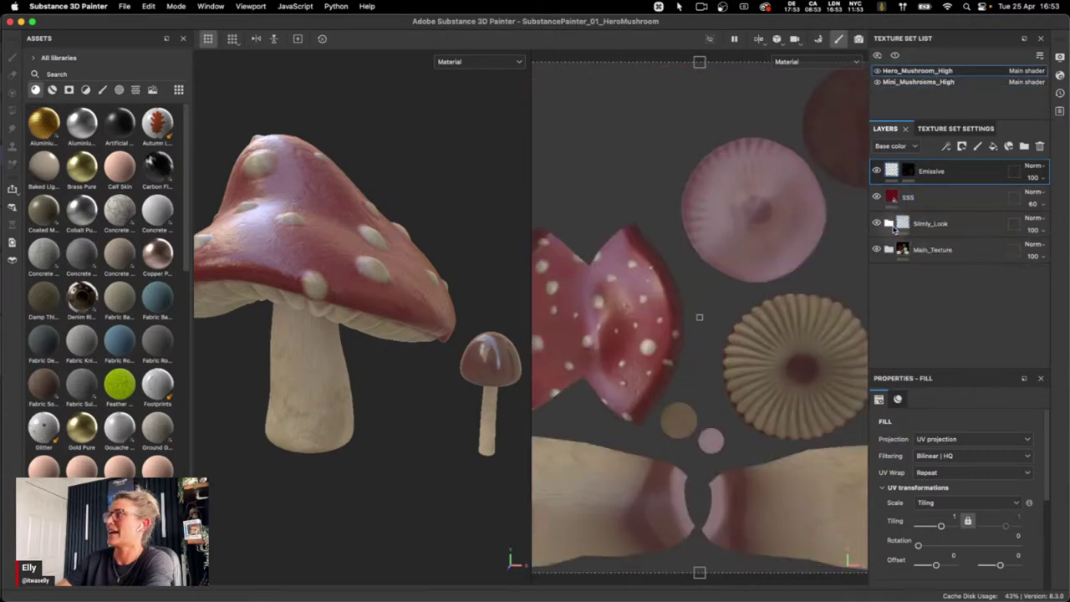
left_click(888, 223)
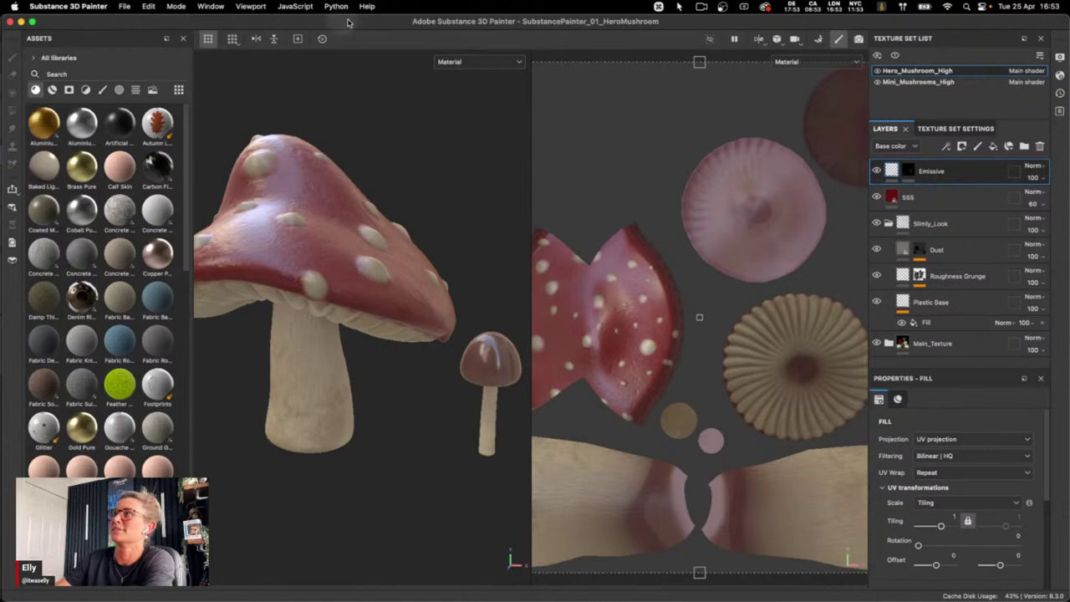
Open the texture export settings and look through the available file types, keeping the type based on the output template
left_click(125, 10)
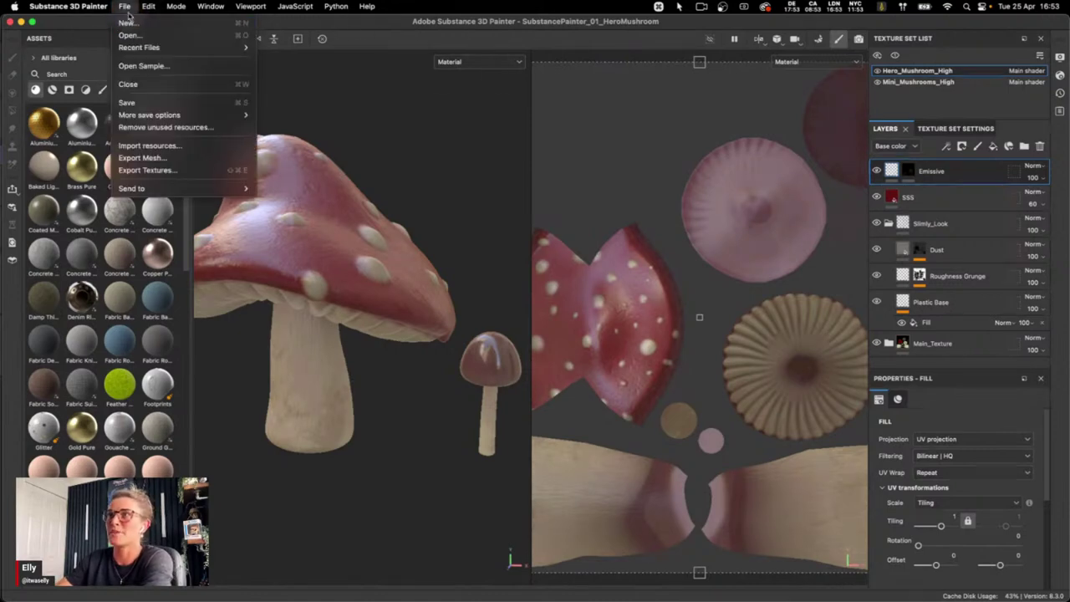
left_click(149, 170)
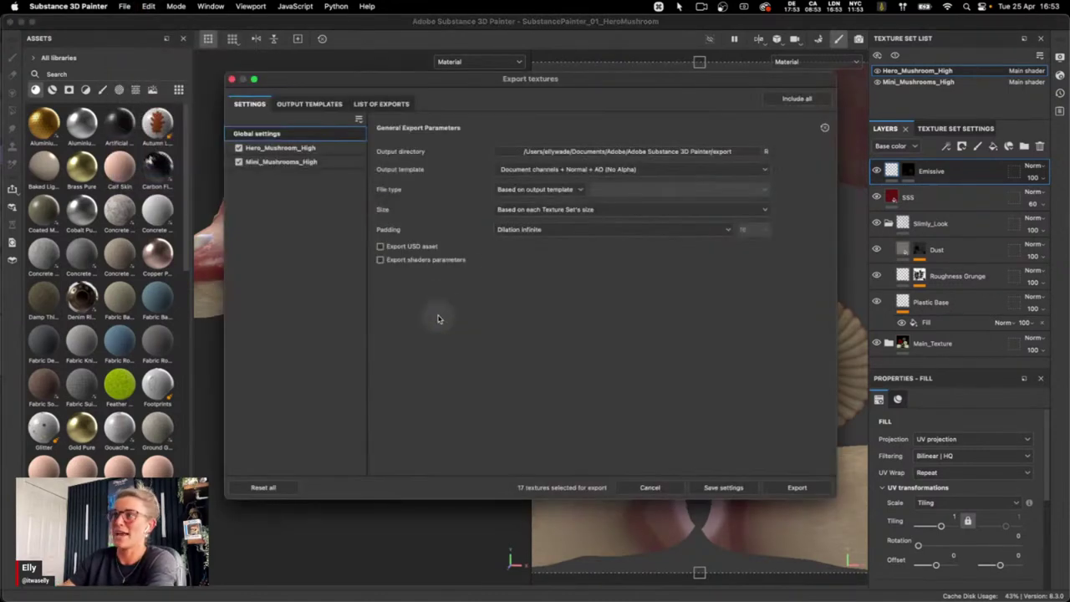
left_click_drag(558, 81, 562, 104)
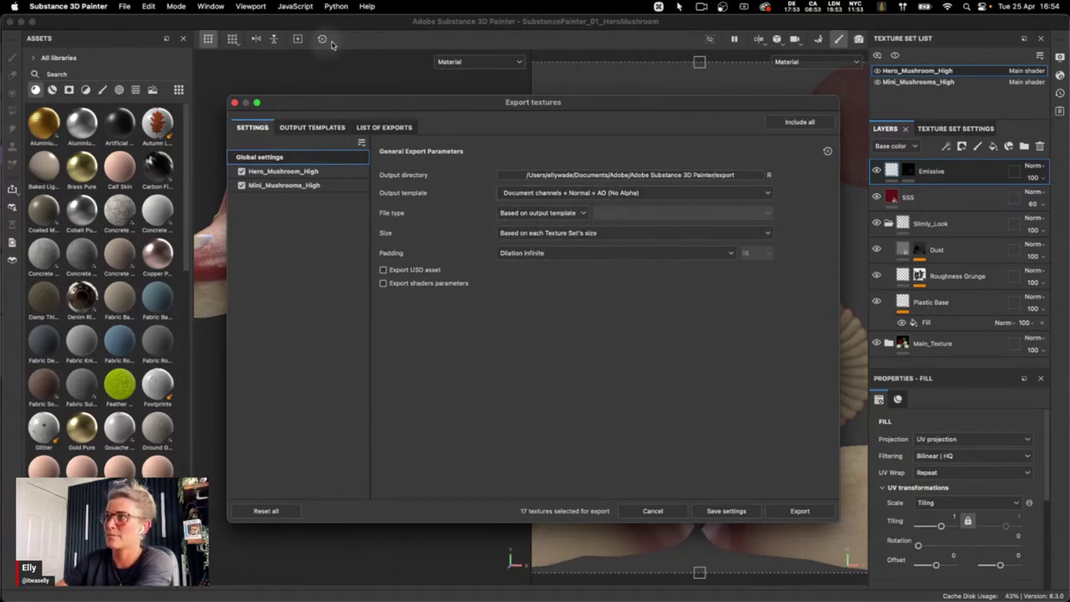
left_click(542, 215)
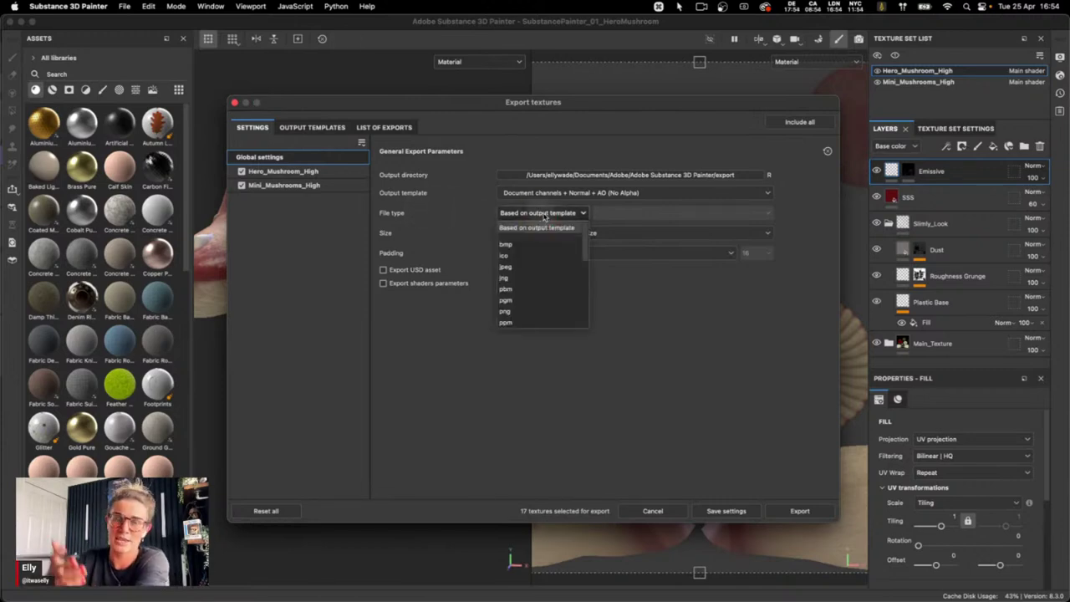
left_click(427, 331)
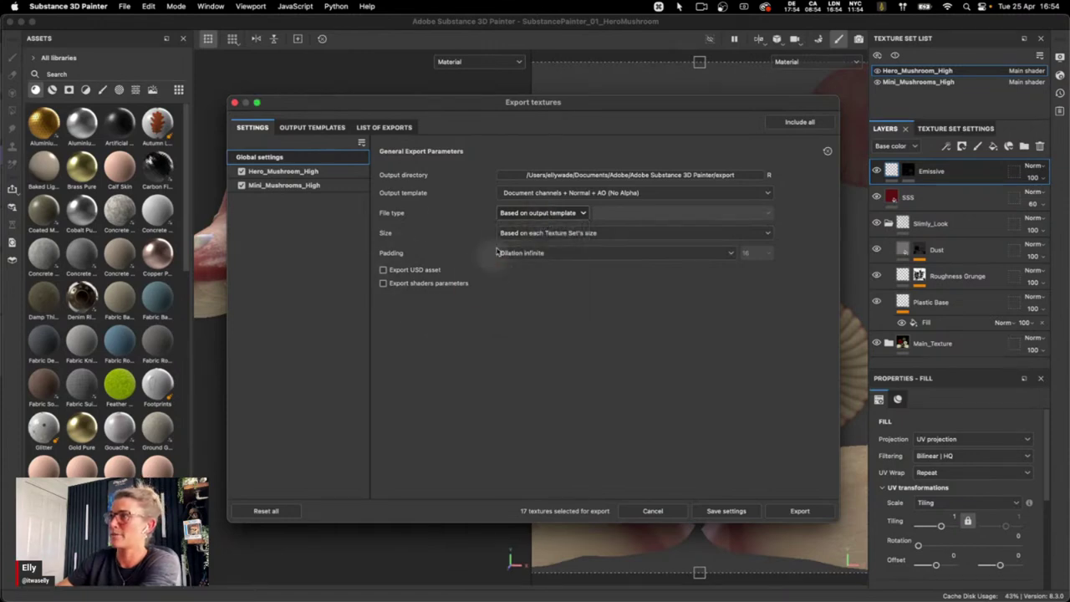
Look through the export size options and compare the Blender (Principled BSDF) and Redshift (rsMaterial) output template presets
left_click(548, 234)
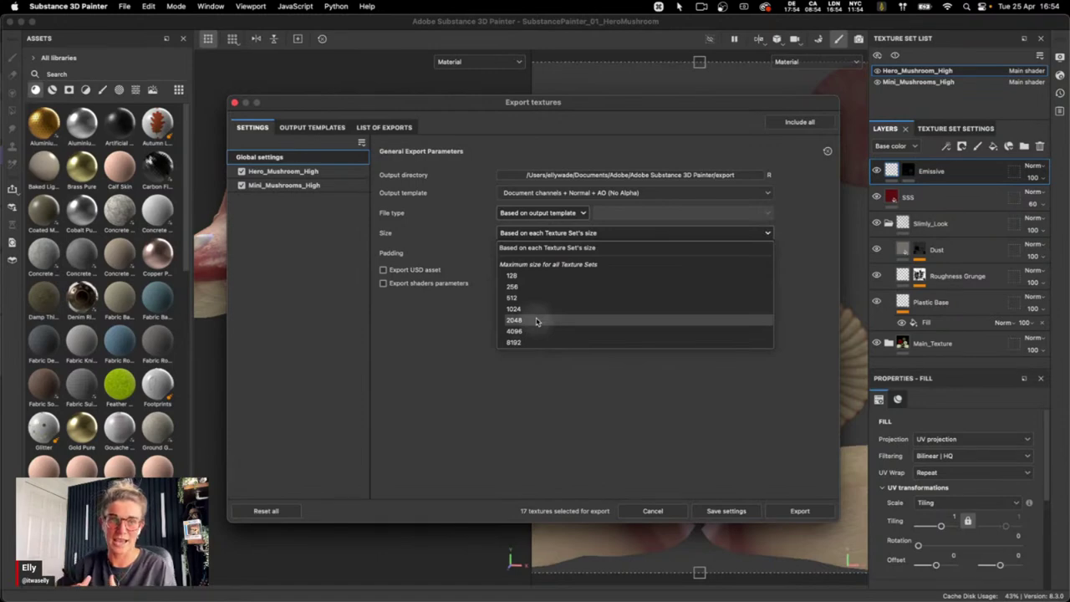
left_click(423, 337)
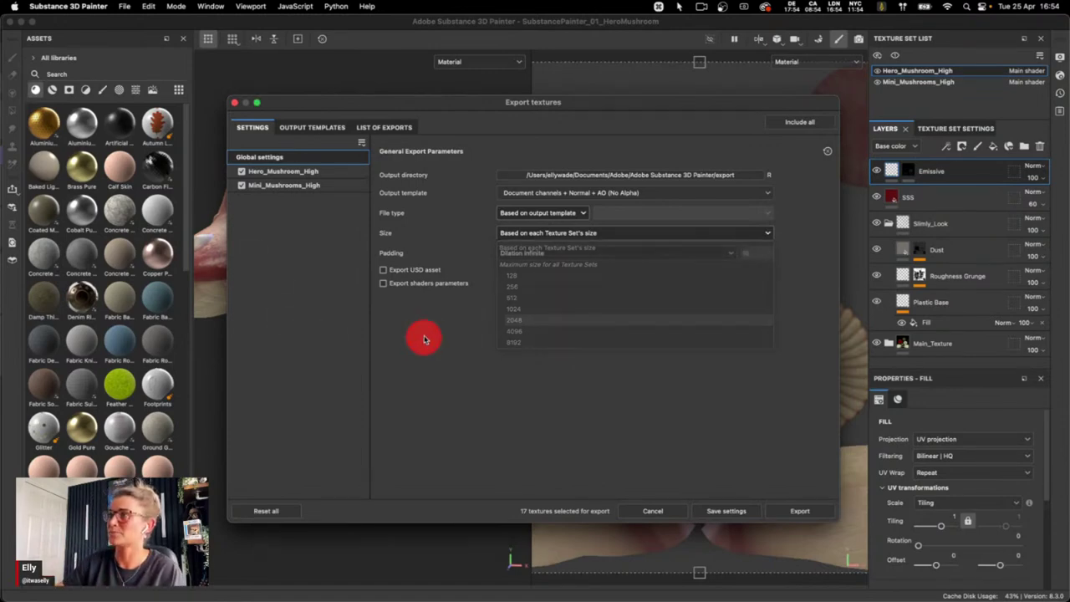
left_click(312, 128)
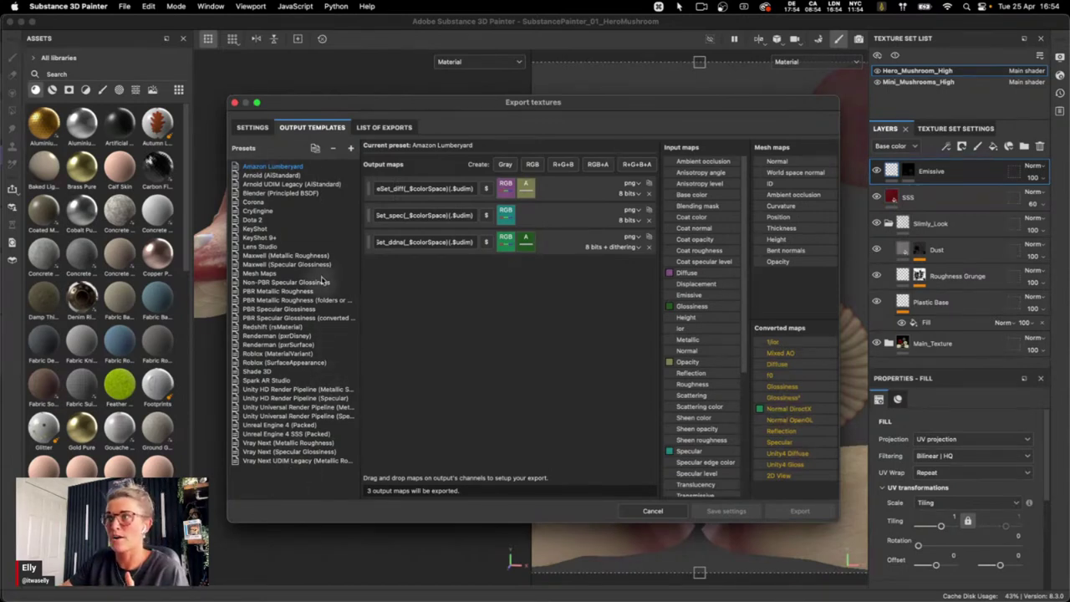
left_click(259, 193)
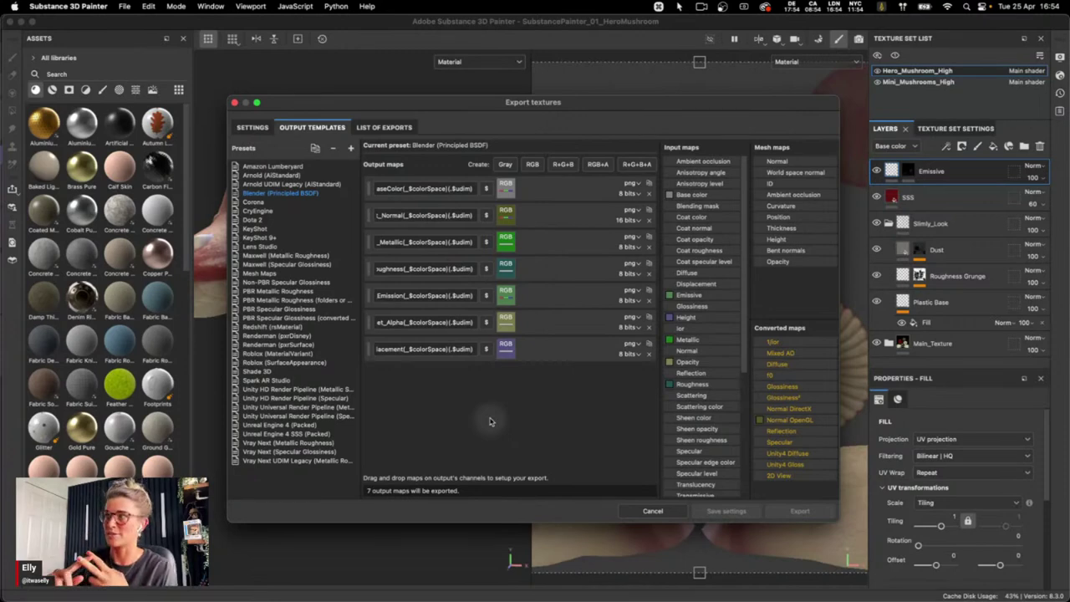
left_click(257, 327)
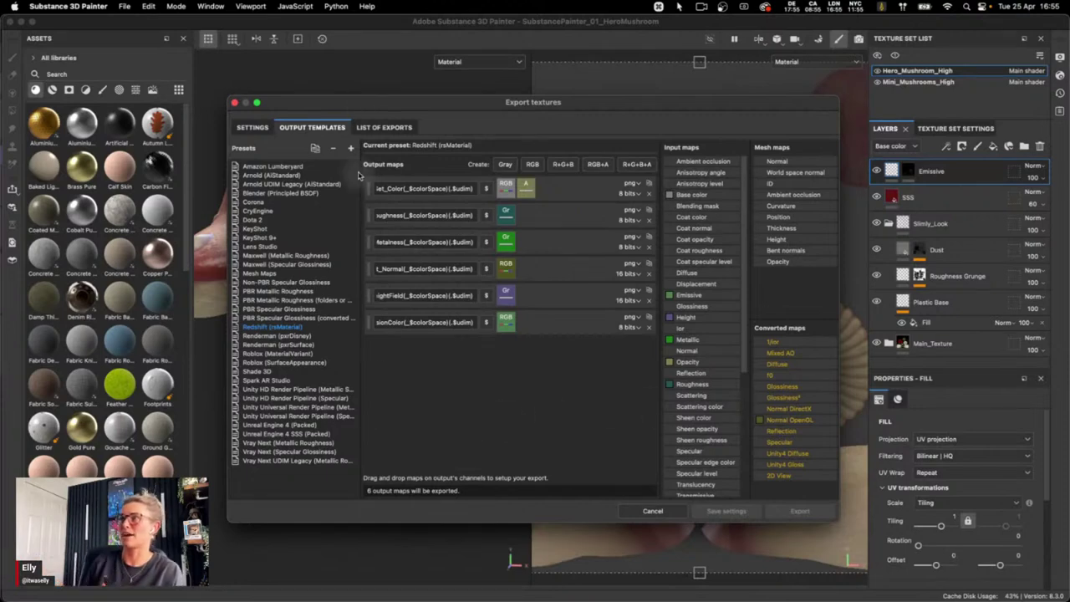
Review the list of exports and preview the hero mushroom's color map from the Mushroom_Maps folder, closing the images and export settings without exporting
left_click(384, 128)
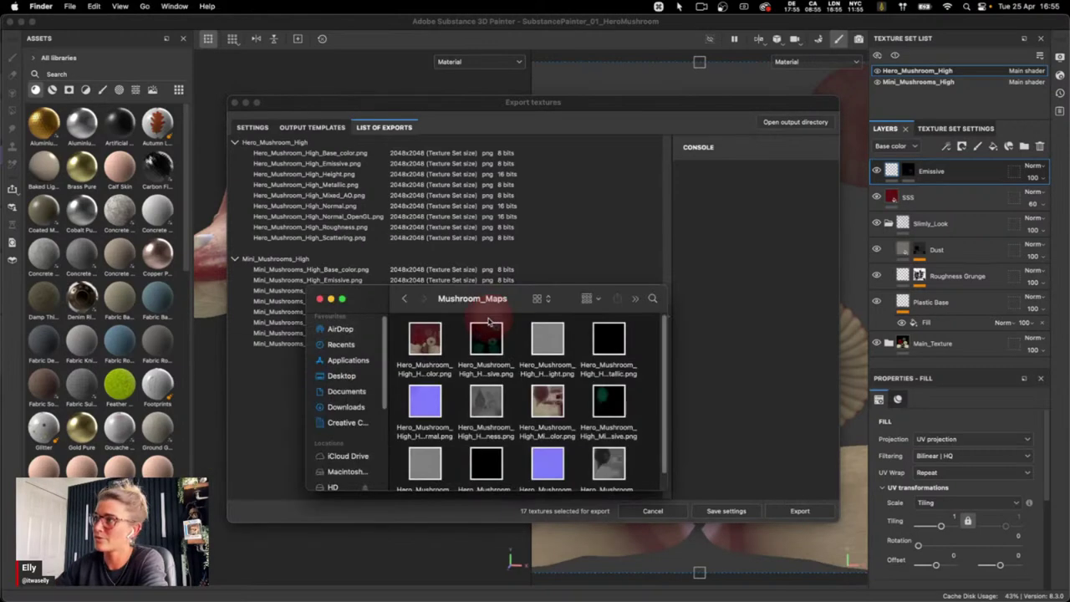
left_click_drag(490, 303, 426, 105)
left_click_drag(584, 310, 626, 382)
double_click(357, 159)
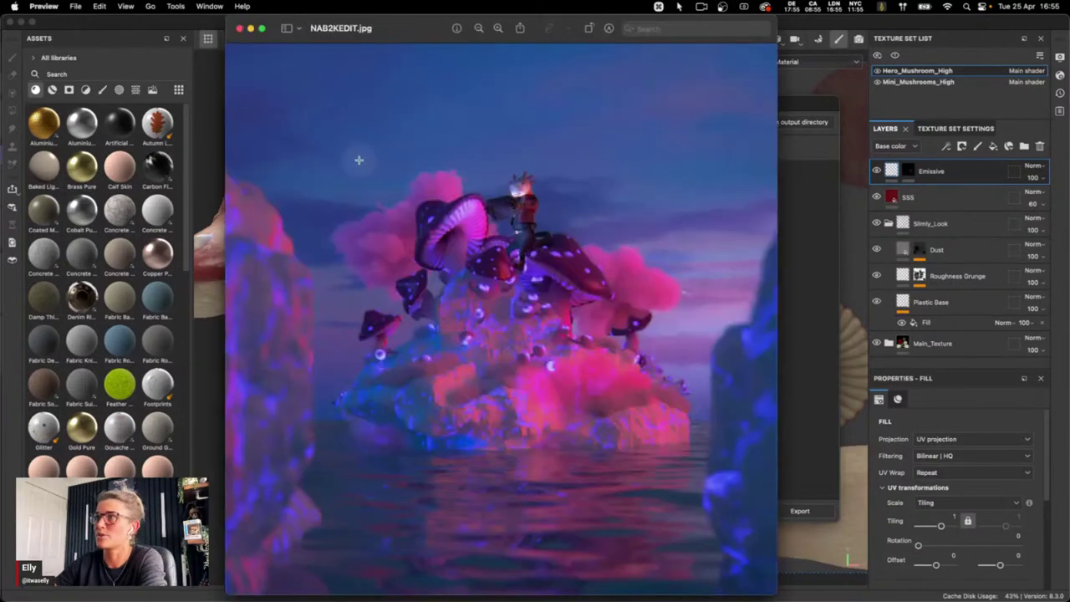
scroll(551, 343, "left", 5)
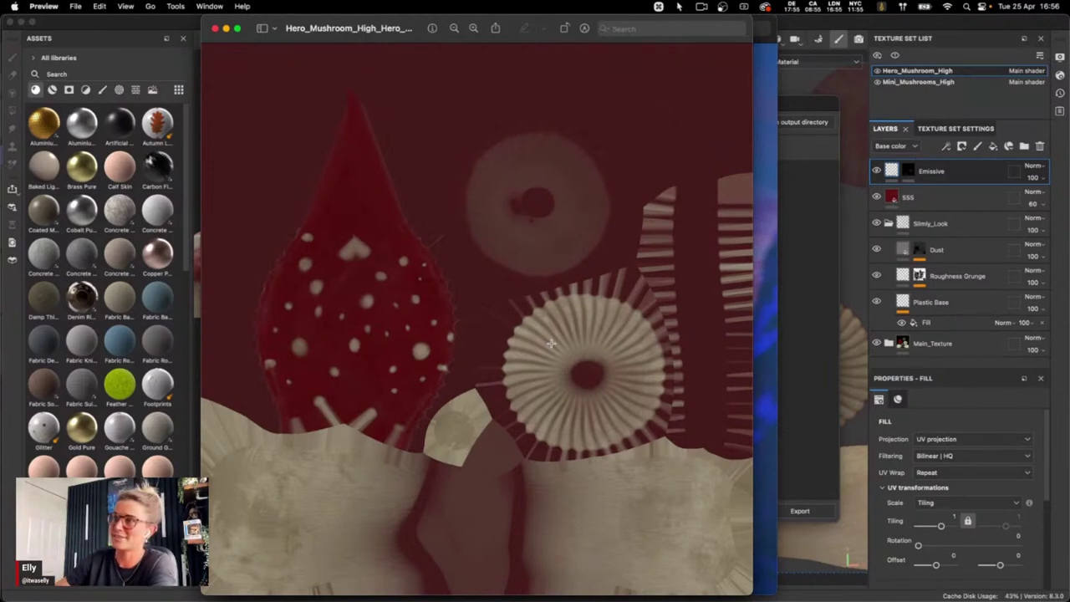
left_click(215, 28)
left_click(250, 29)
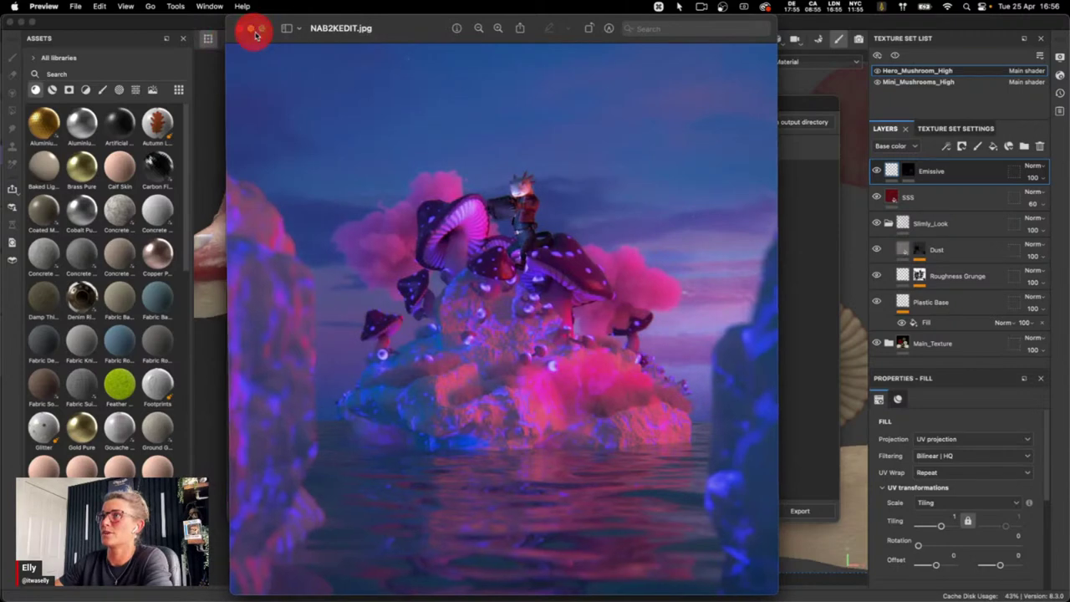
left_click(250, 109)
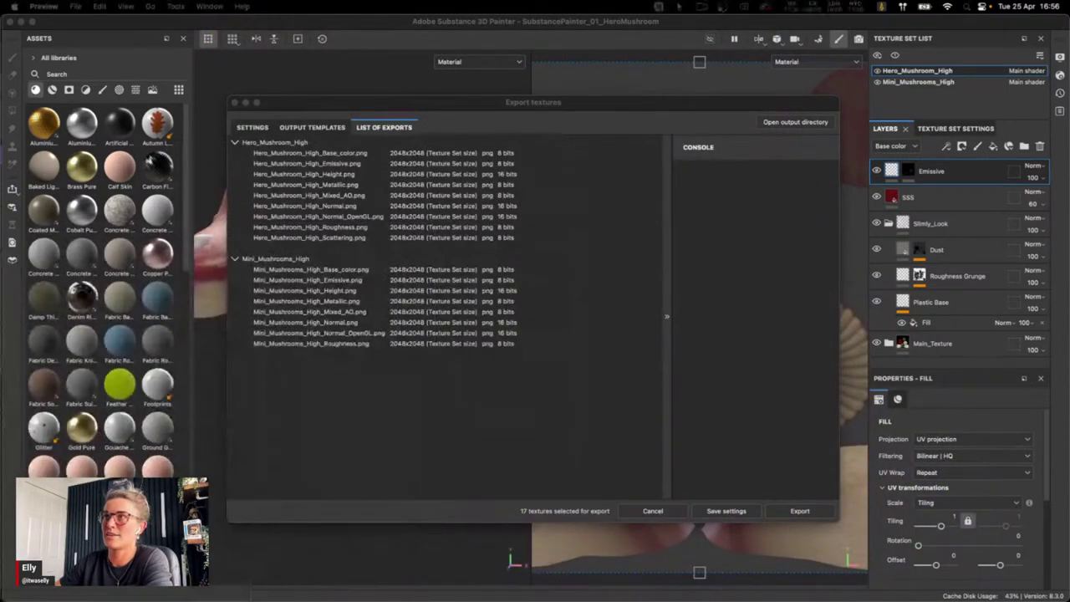
left_click(235, 102)
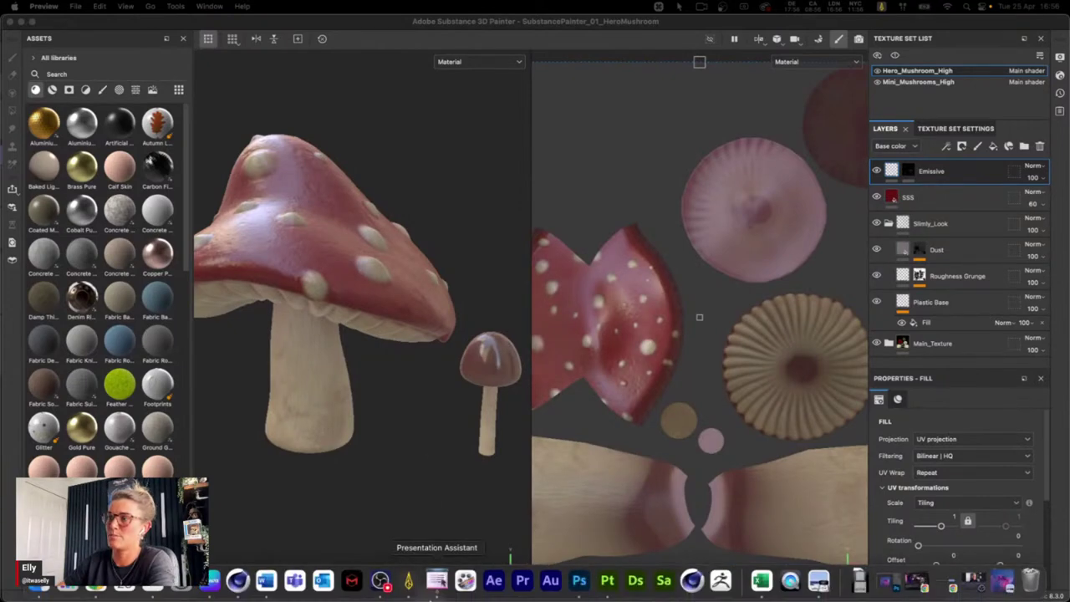
Switch to Cinema 4D, hide the Axol Hero object, and start the Redshift RenderView through the Free Cam
left_click(237, 581)
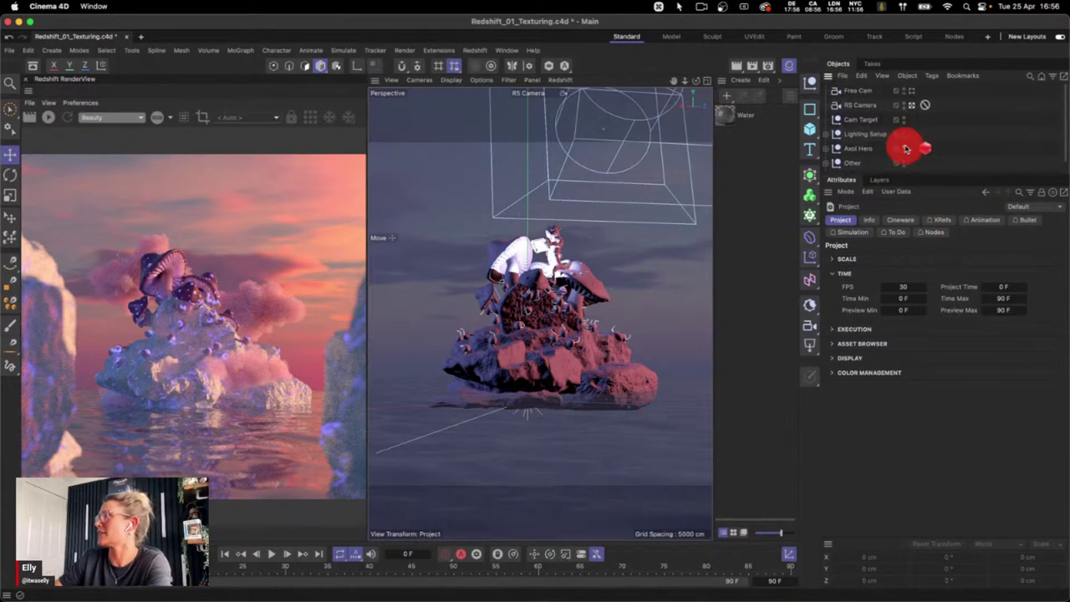
left_click(903, 148)
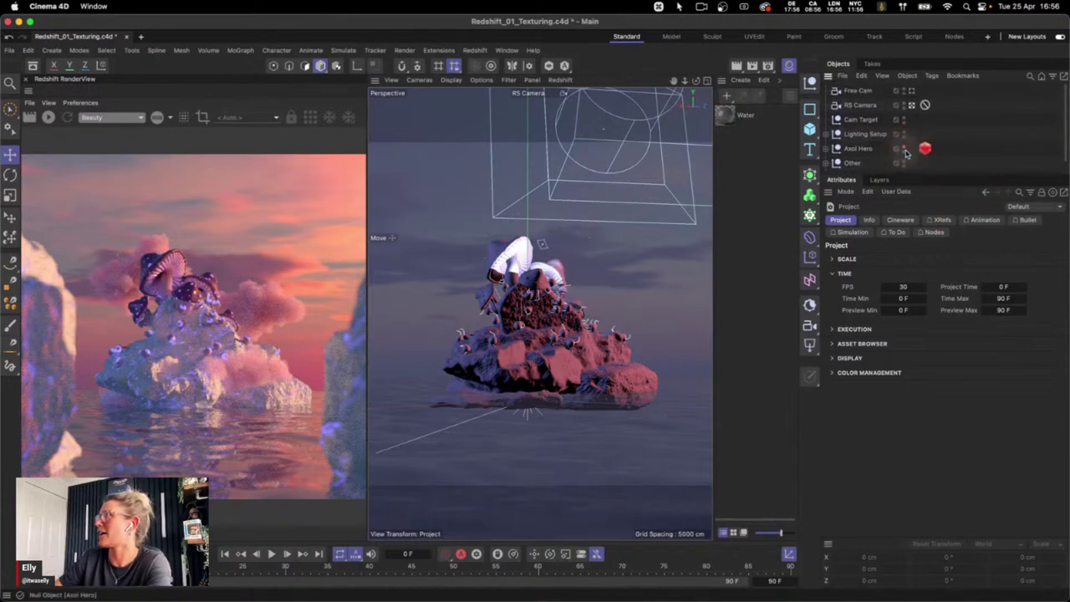
left_click(912, 91)
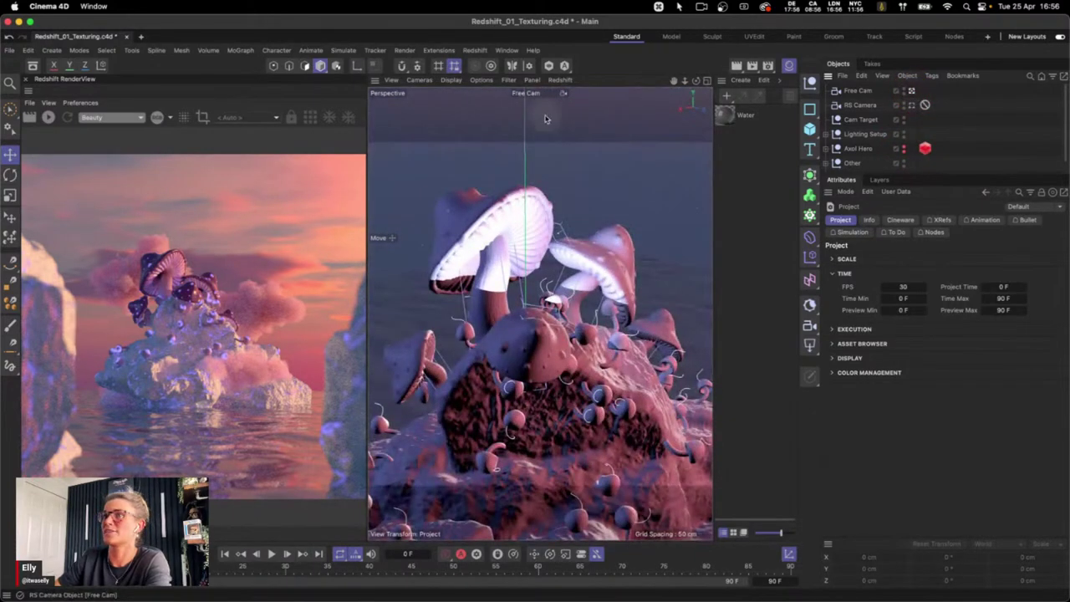
left_click(48, 117)
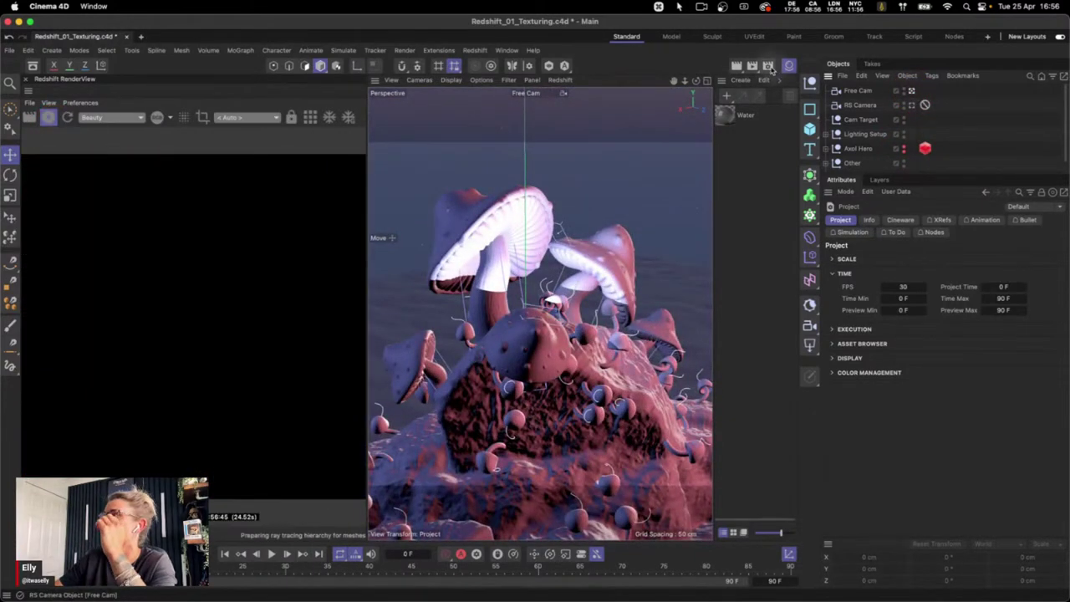
Review the Redshift sampling options in the render settings and close them without changing anything
left_click(768, 65)
left_click_drag(805, 61, 627, 98)
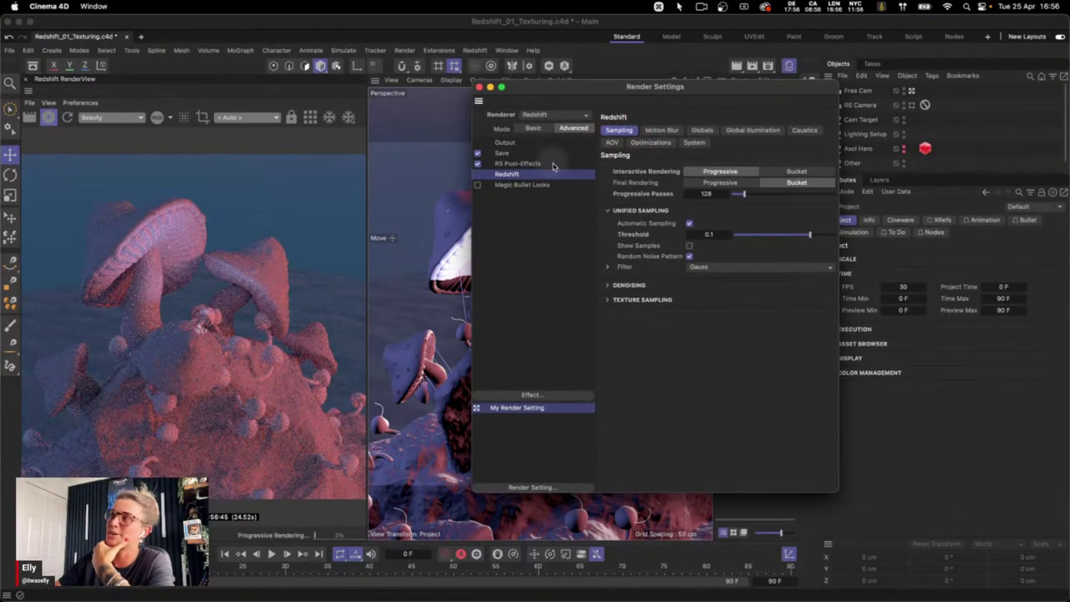
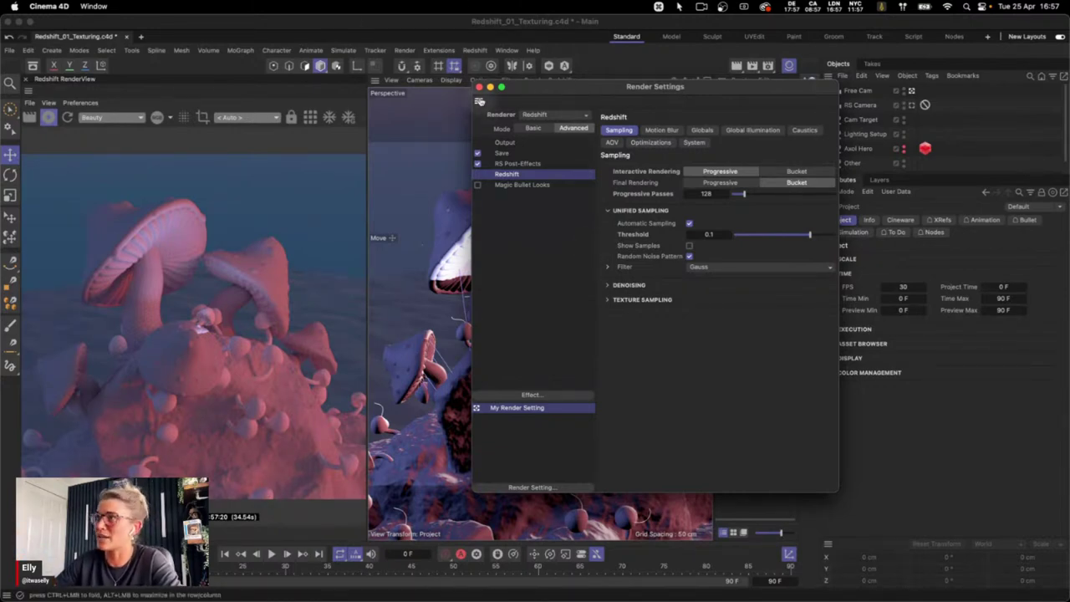
left_click(478, 87)
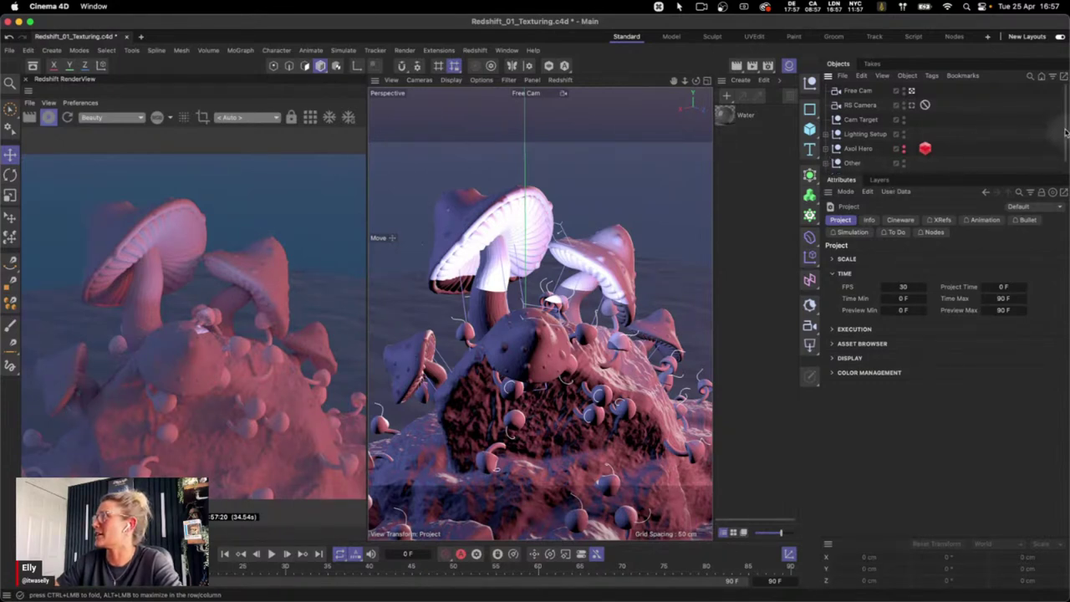
Create a new Redshift standard material and assign it to the hero mushroom group in the object hierarchy
scroll(1066, 133, "down", 1)
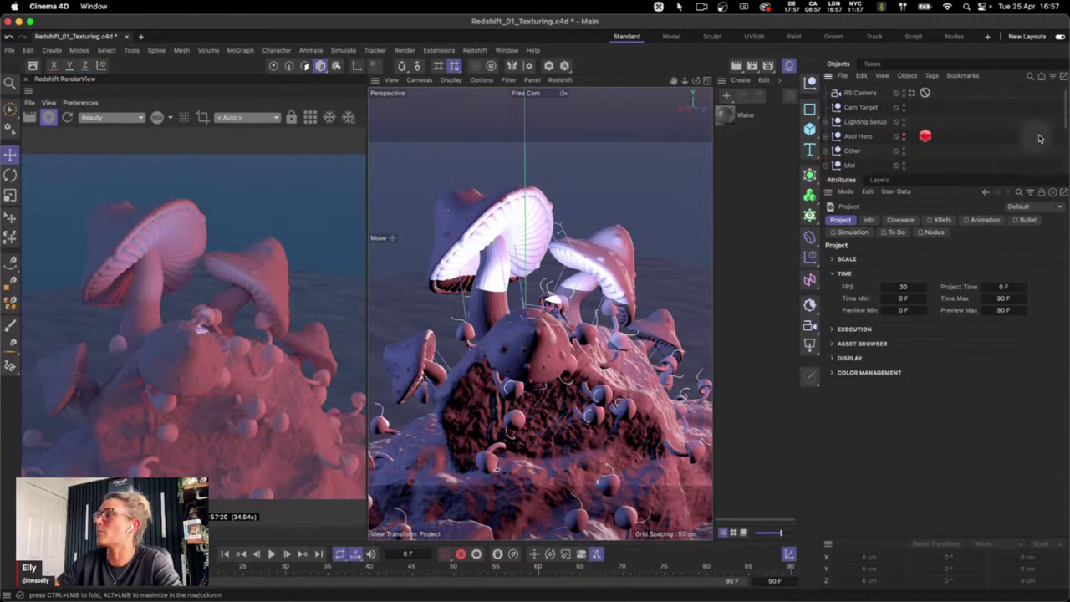
left_click_drag(1061, 127, 1063, 175)
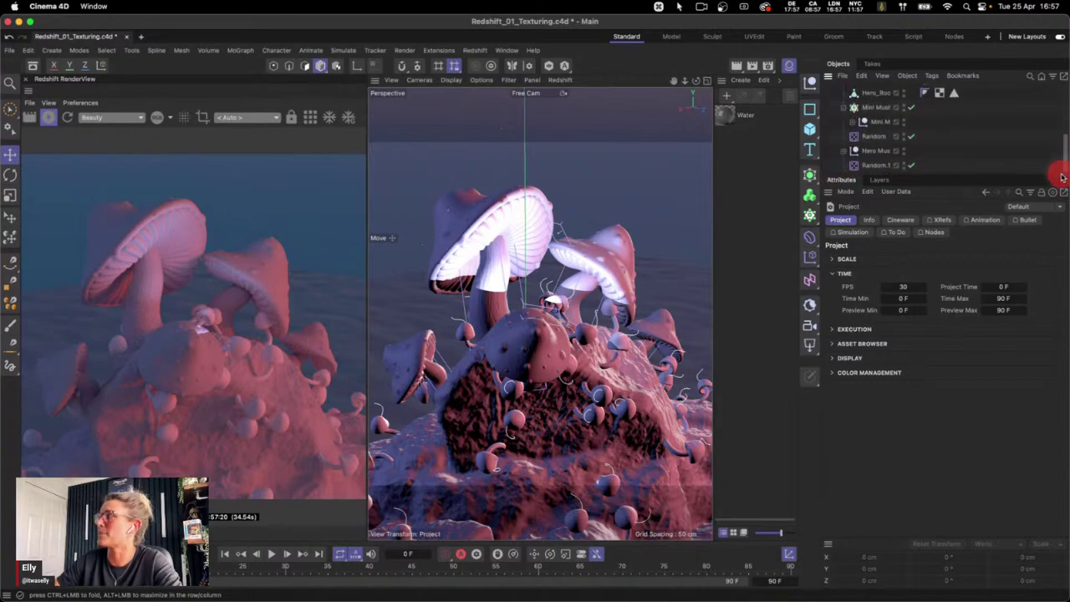
double_click(729, 142)
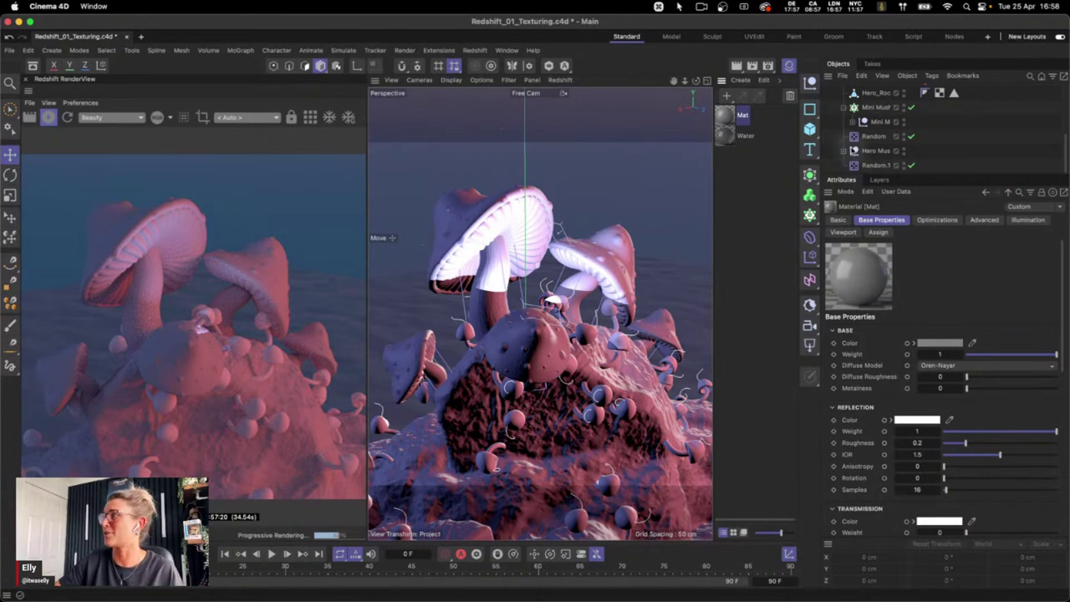
left_click(843, 152)
mouse_move(843, 154)
left_mouse_down()
mouse_move(835, 143)
mouse_move(881, 149)
left_mouse_up()
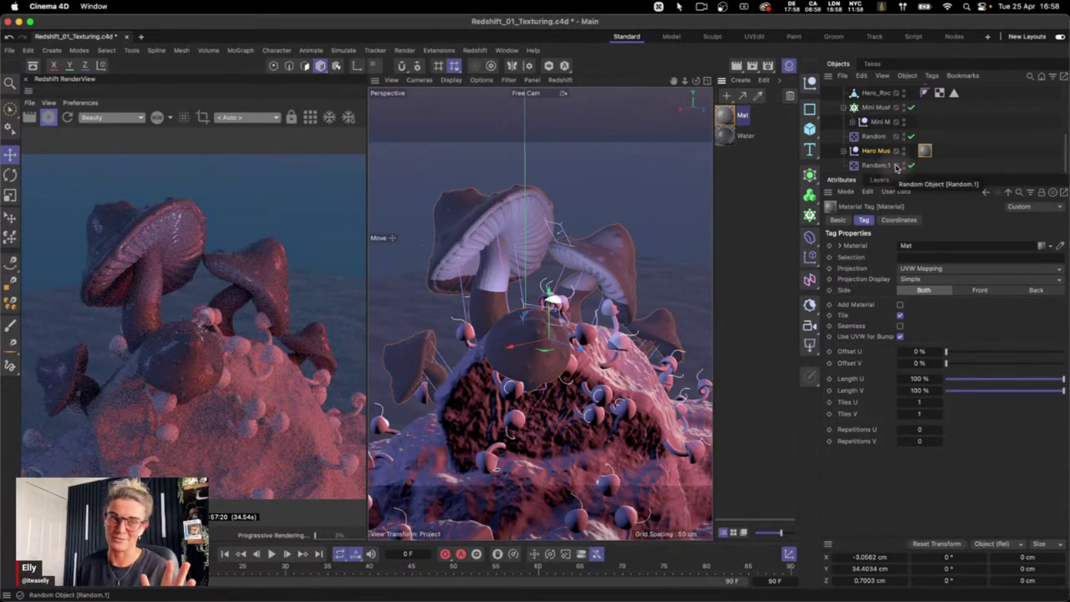
Open the new material's node graph with its attributes shown, enlarge the window, and collapse the RS Standard and Output node previews
double_click(724, 120)
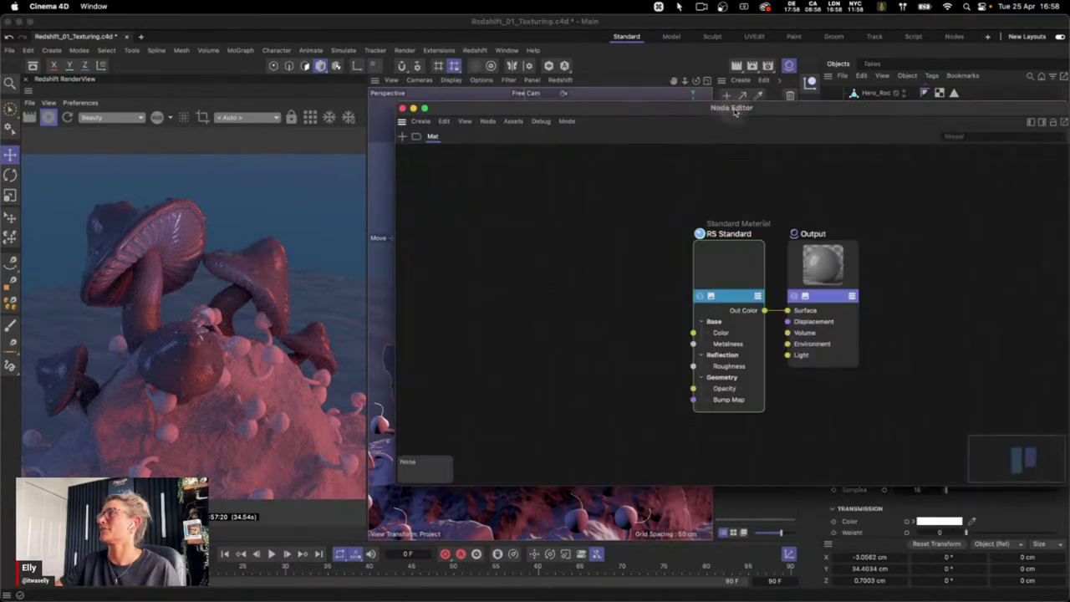
left_click(1043, 123)
left_click_drag(1008, 107, 967, 64)
left_click_drag(1028, 443, 1055, 514)
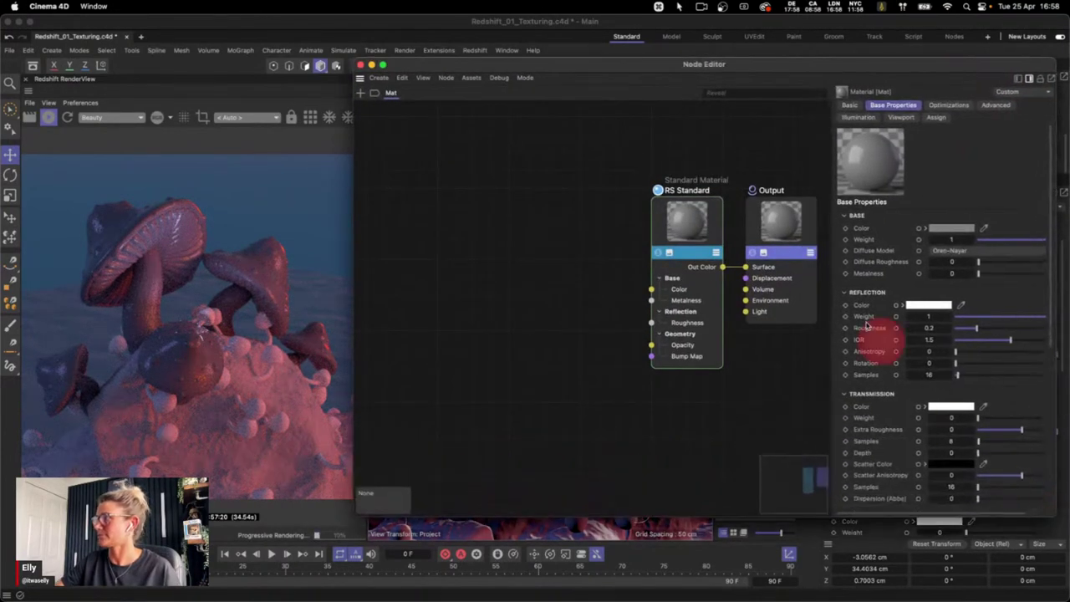
left_click(763, 252)
left_click(669, 251)
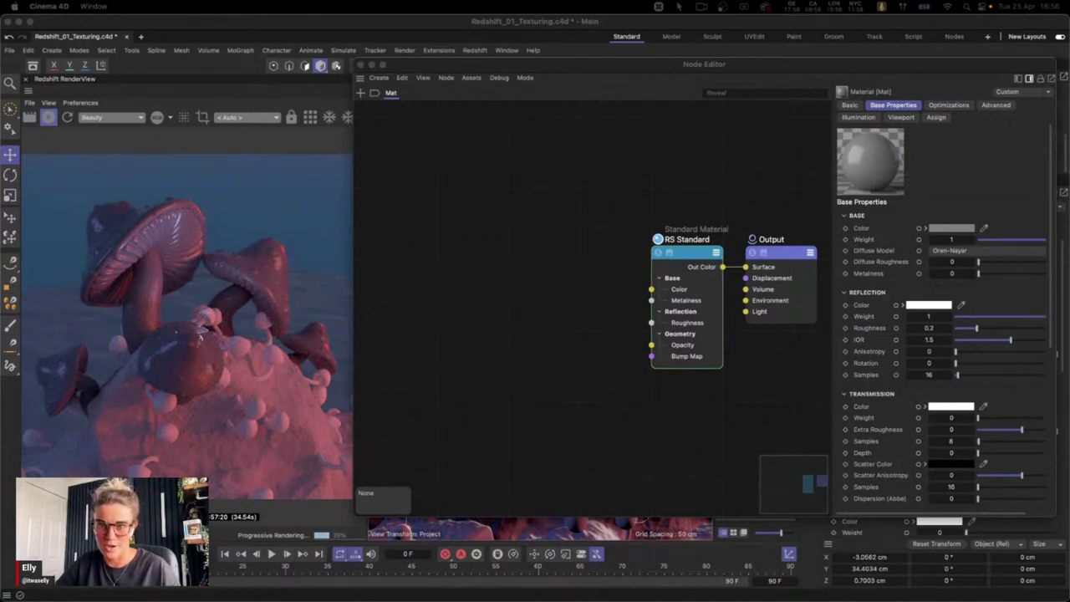
Add the six Hero_Mushroom_High texture maps to the material graph and place the BaseColor node above the Metallic node in a column
key("shift")
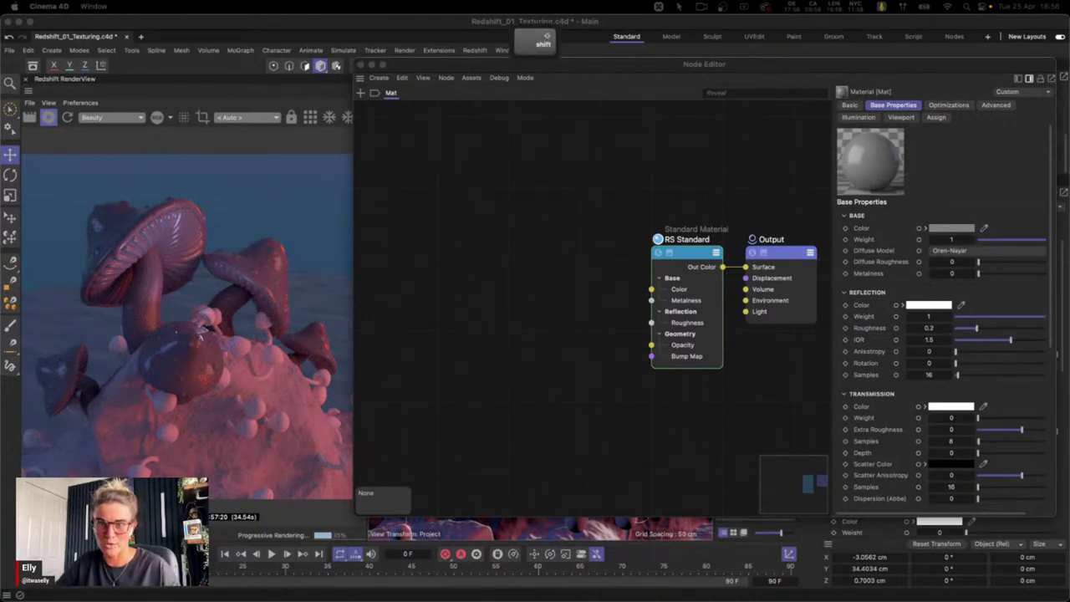
left_click_drag(255, 372, 420, 292)
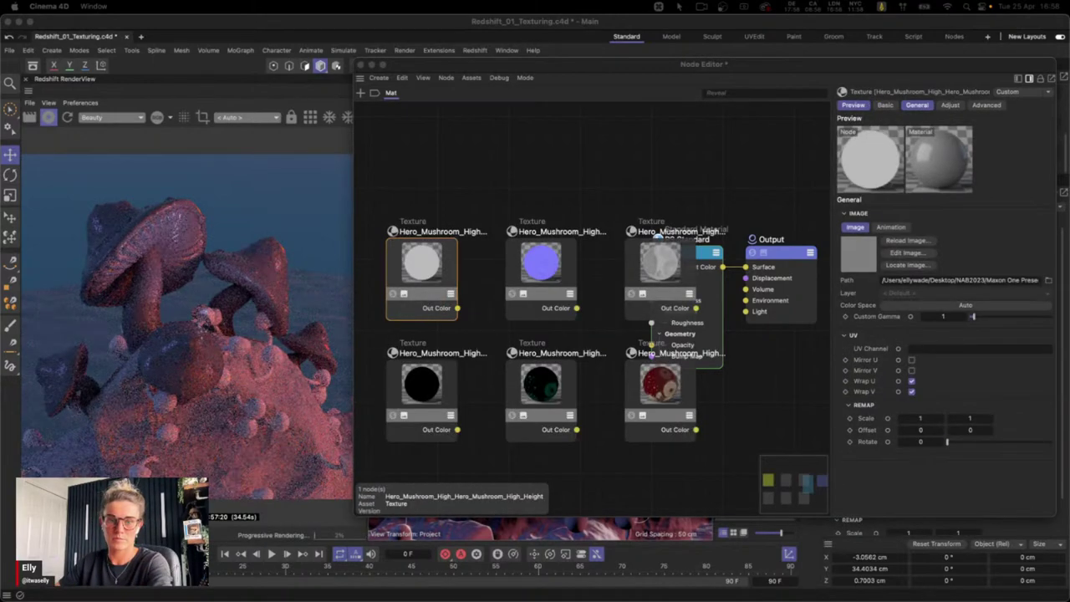
left_click(666, 420)
left_click_drag(666, 420, 416, 158)
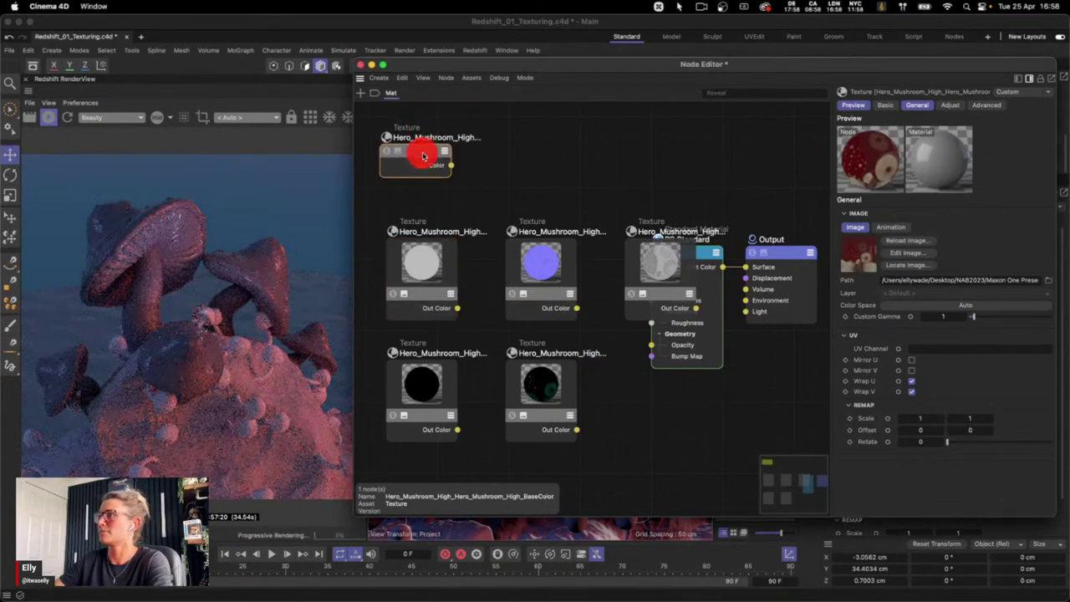
left_click(405, 415)
left_click_drag(425, 416, 414, 202)
Stack the Emissive, Normal and Height texture nodes, in that order, in the lower part of the texture column
left_click(404, 294)
left_click_drag(405, 294, 392, 462)
left_click(524, 294)
left_click_drag(526, 296, 405, 402)
left_click(523, 415)
left_click_drag(527, 418, 400, 345)
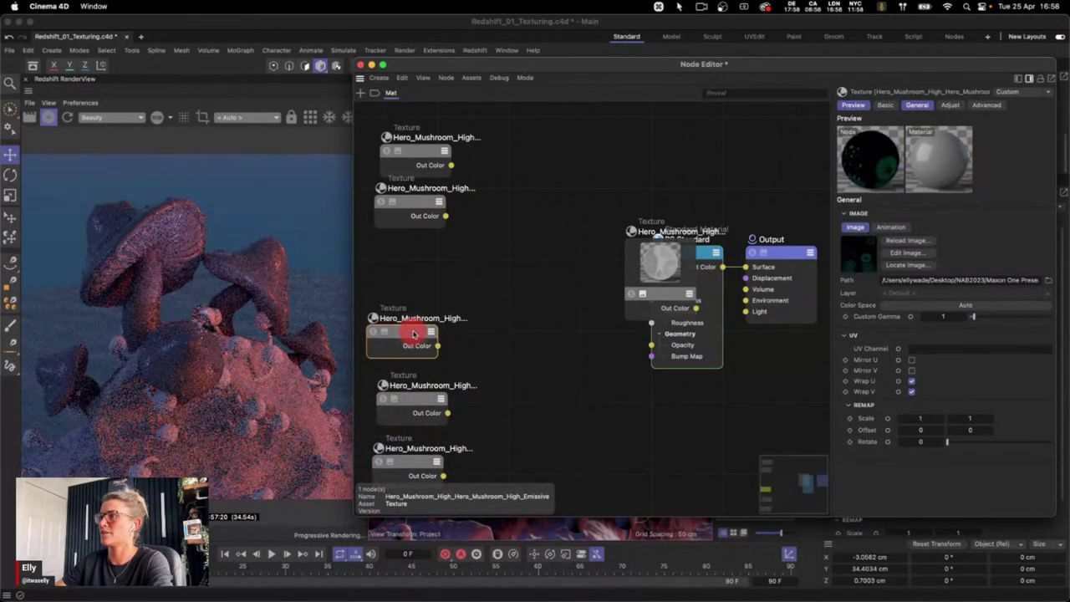
Place the Roughness node in the upper part of the texture column and even out the spacing of the nodes
left_click(642, 293)
left_click_drag(642, 292, 422, 210)
left_click_drag(423, 155, 414, 157)
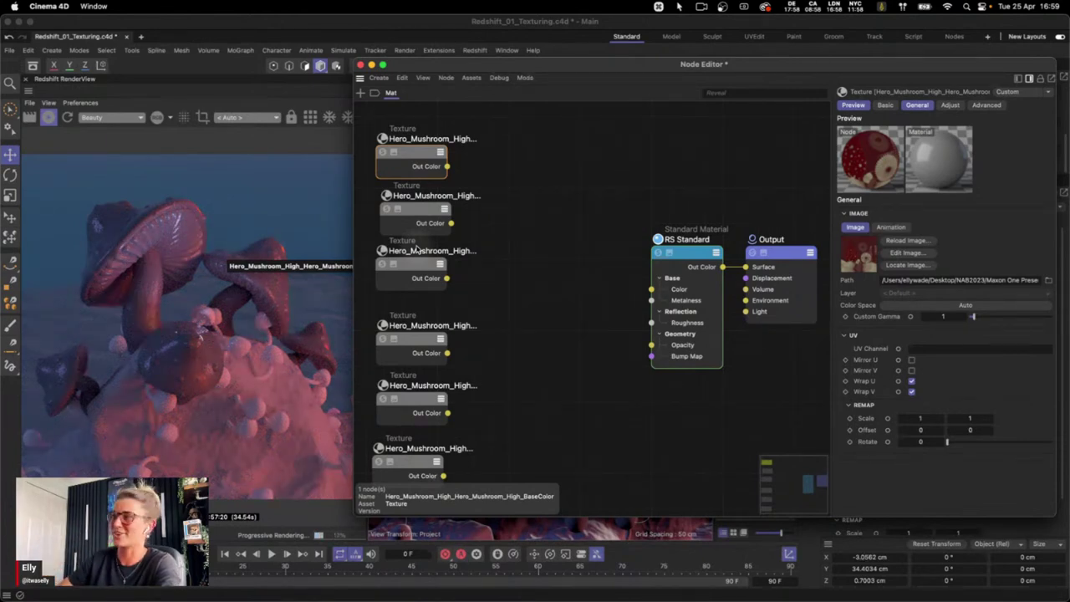
left_click_drag(617, 209, 676, 446)
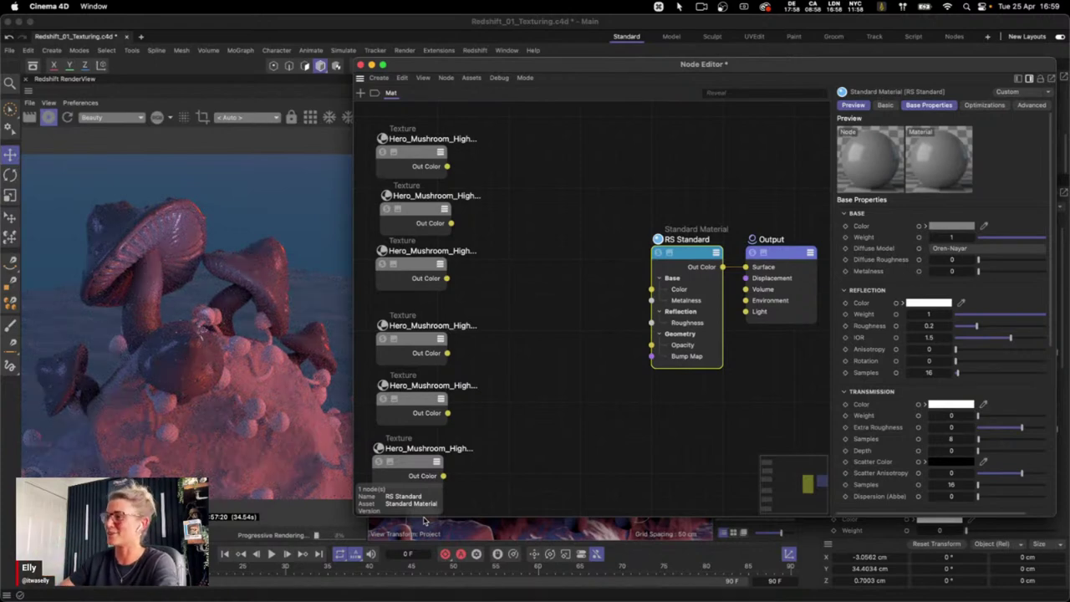
left_click_drag(493, 336, 367, 502)
left_click_drag(418, 338, 418, 327)
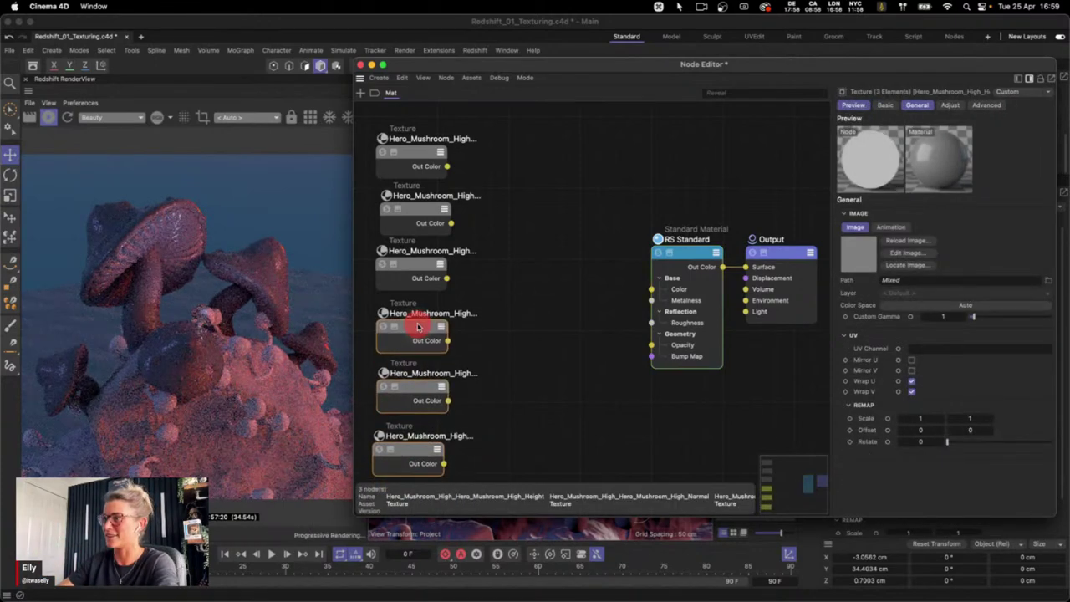
left_click(494, 270)
left_click(426, 159)
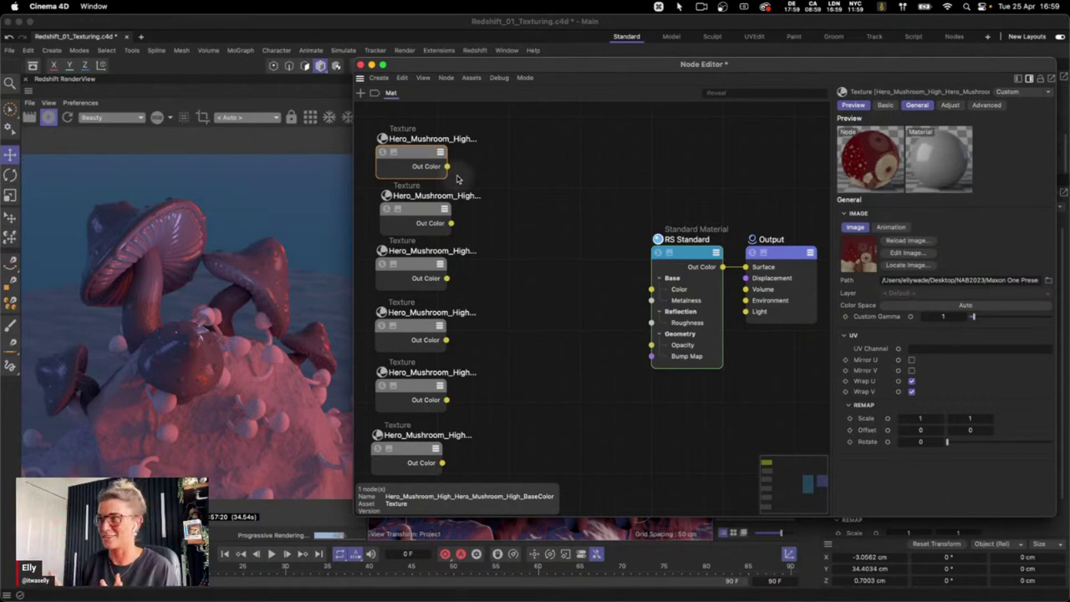
left_click_drag(426, 152, 432, 150)
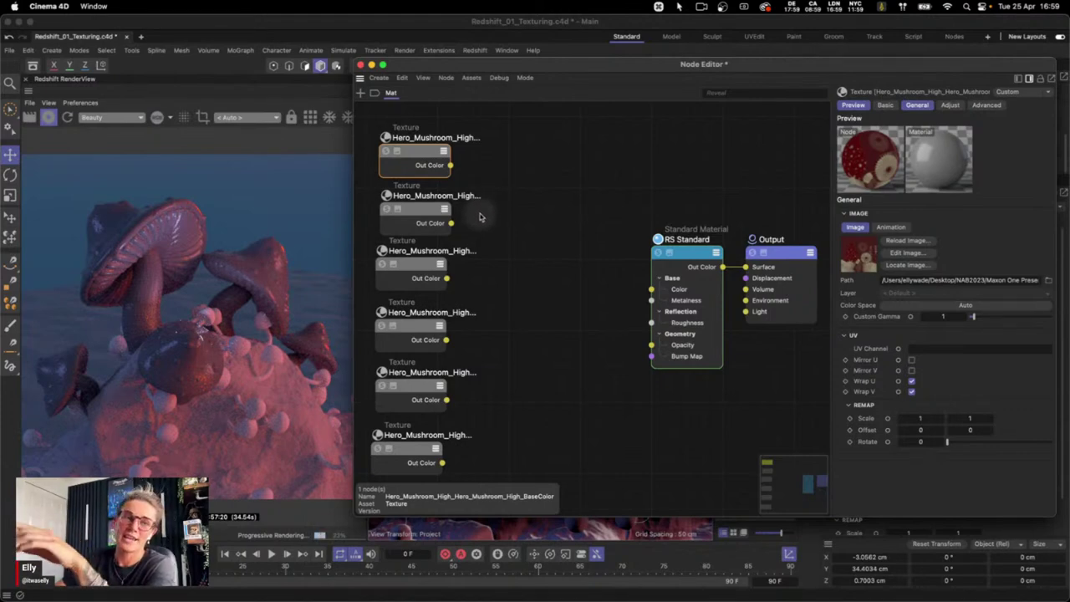
left_click_drag(355, 128, 445, 436)
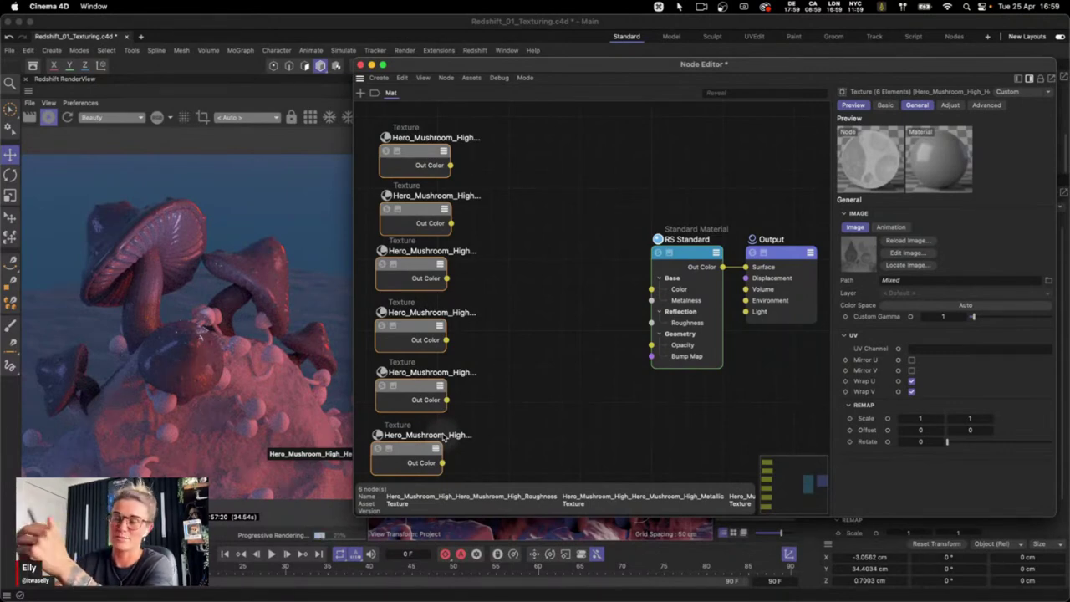
left_click(489, 153)
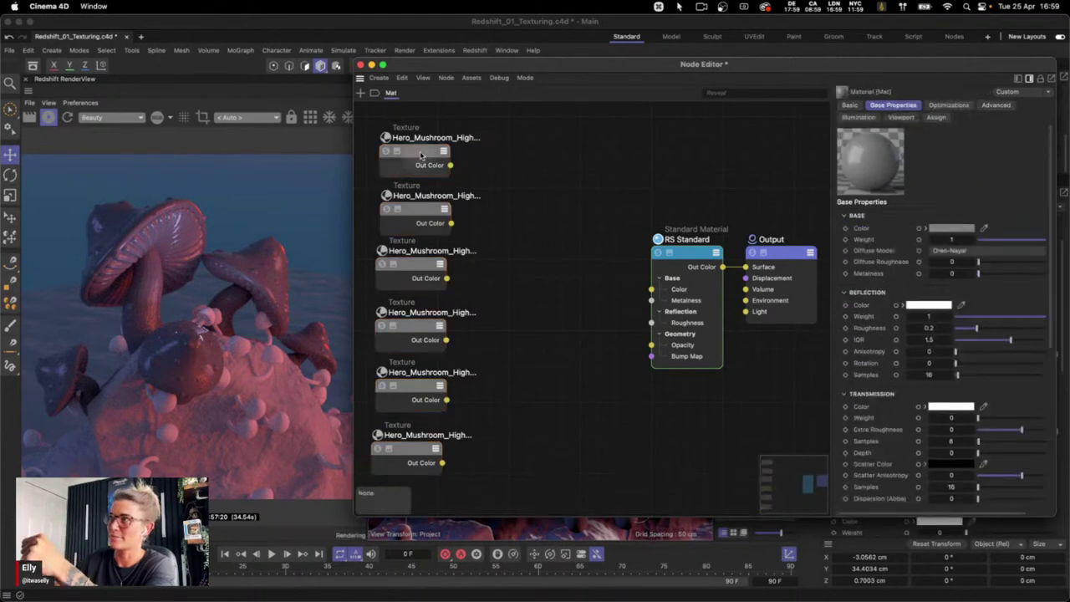
left_click(431, 159)
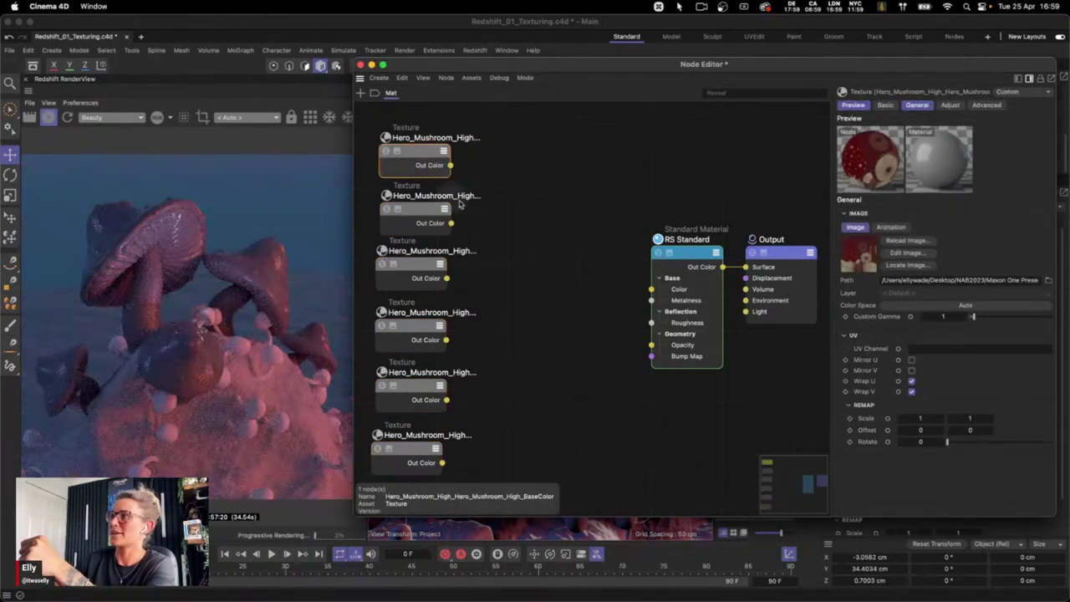
left_click(690, 253)
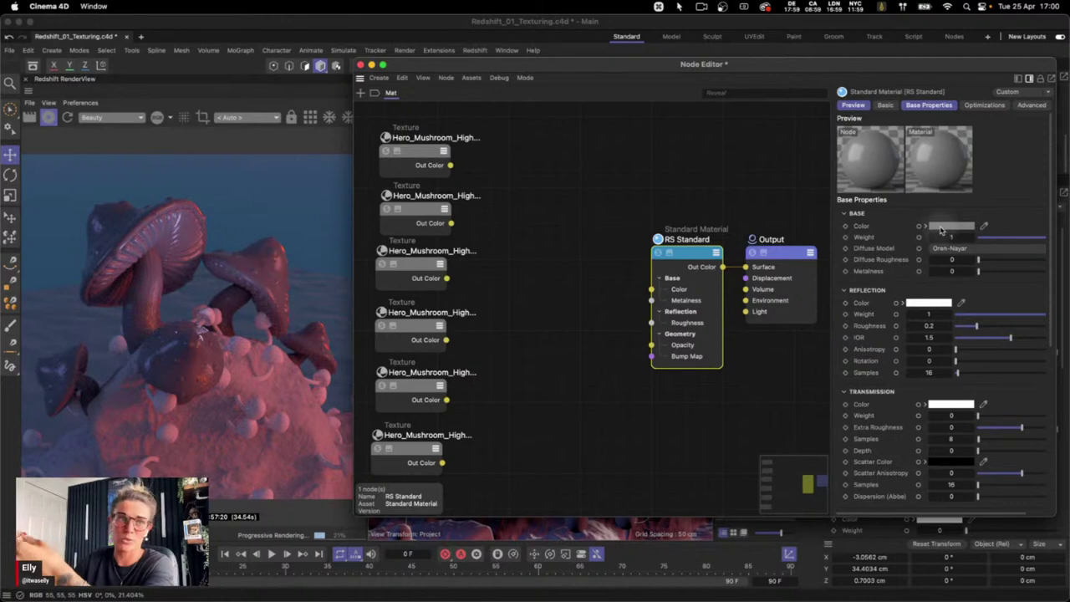
Set the BaseColor texture's color space to sRGB
left_click(418, 149)
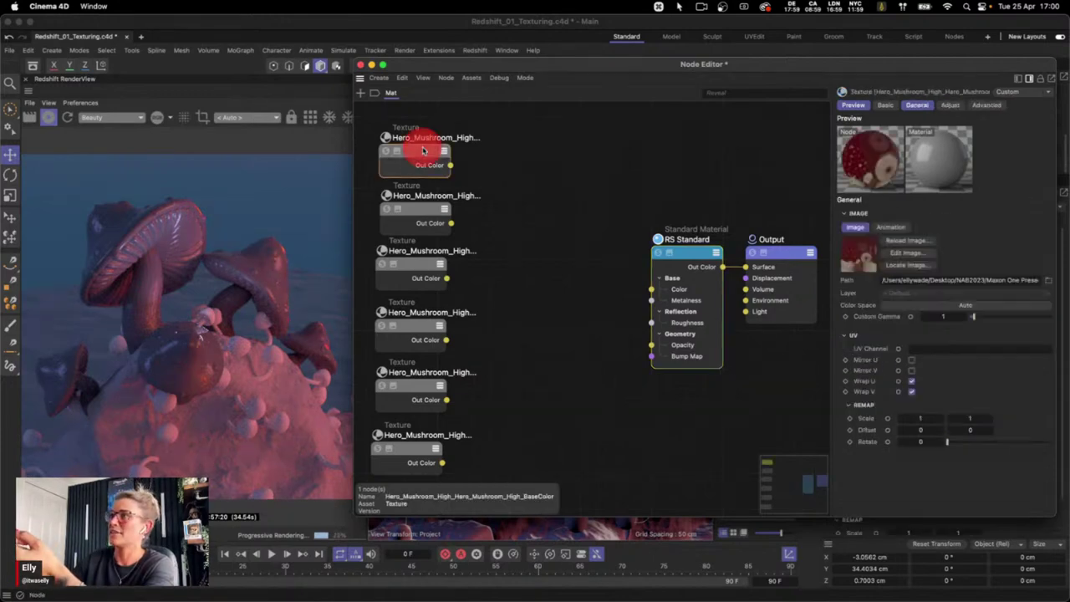
left_click(895, 308)
mouse_move(877, 404)
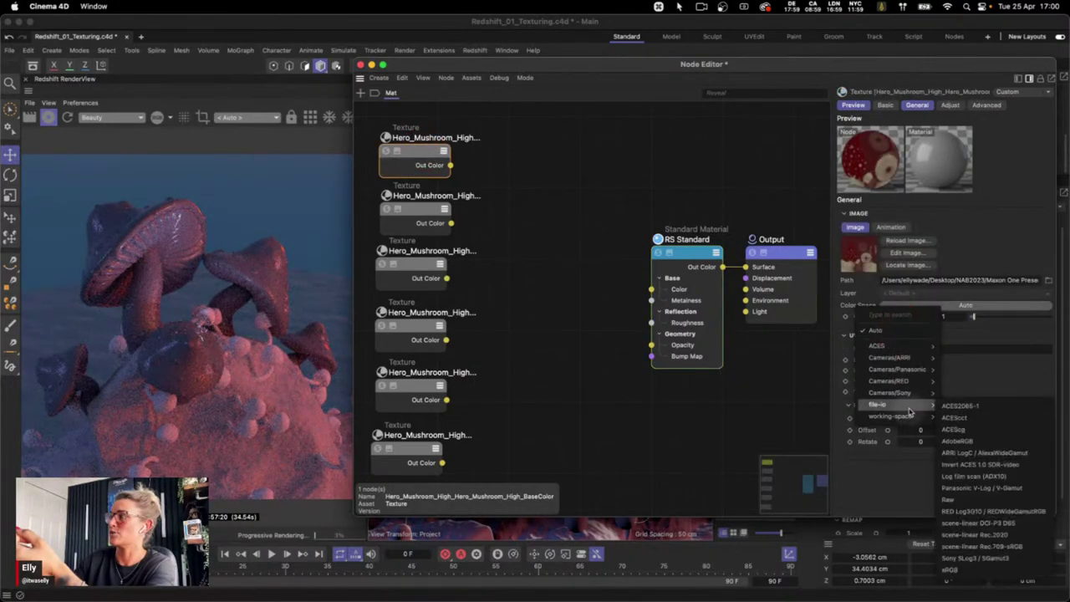
left_click(971, 572)
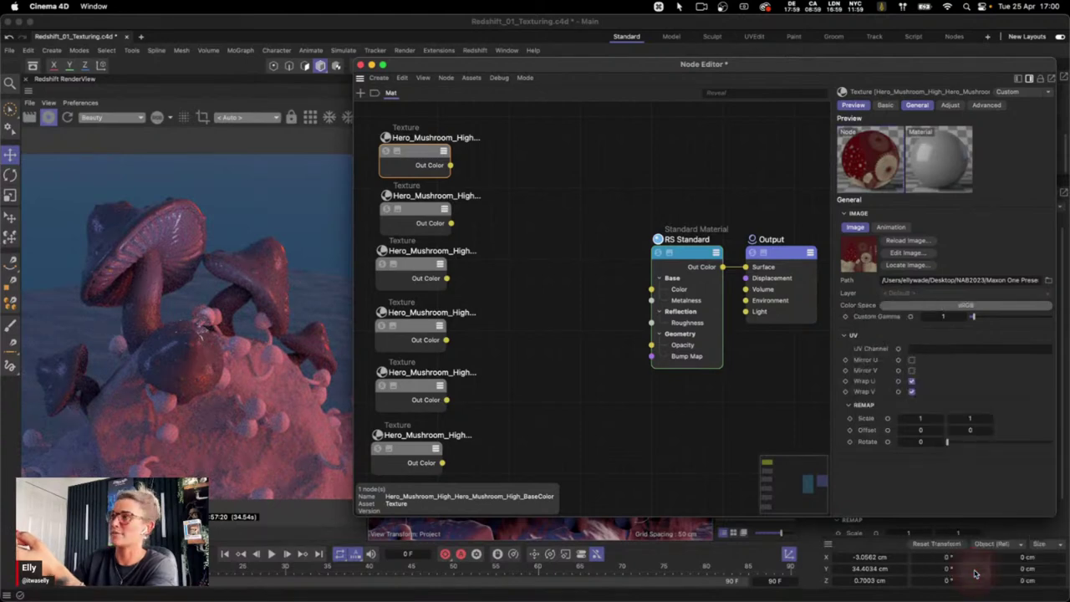
Set the Emissive texture's color space to sRGB
left_click(471, 376)
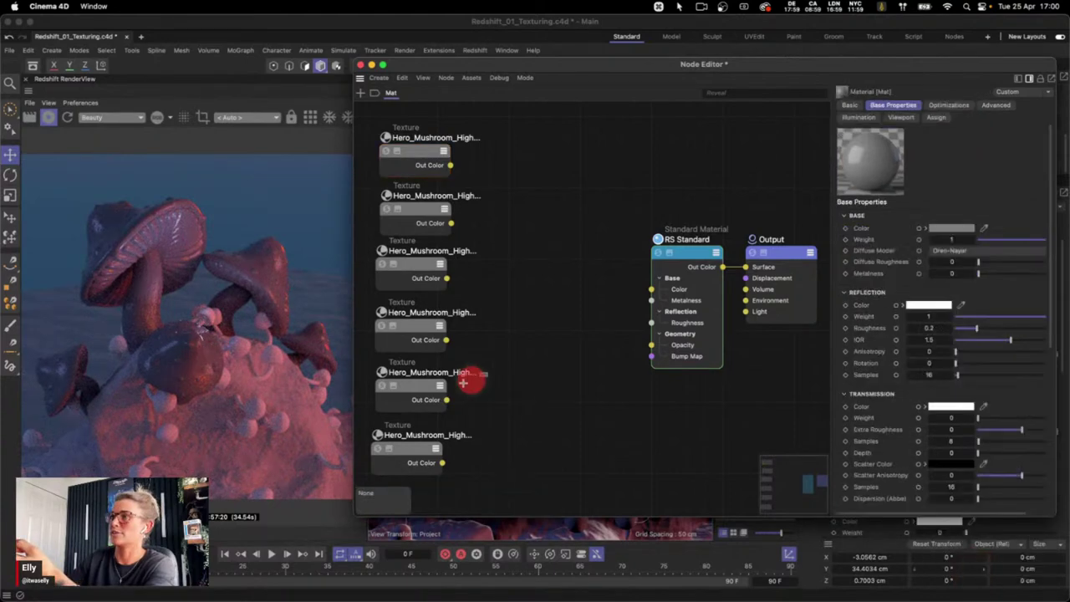
left_click(420, 328)
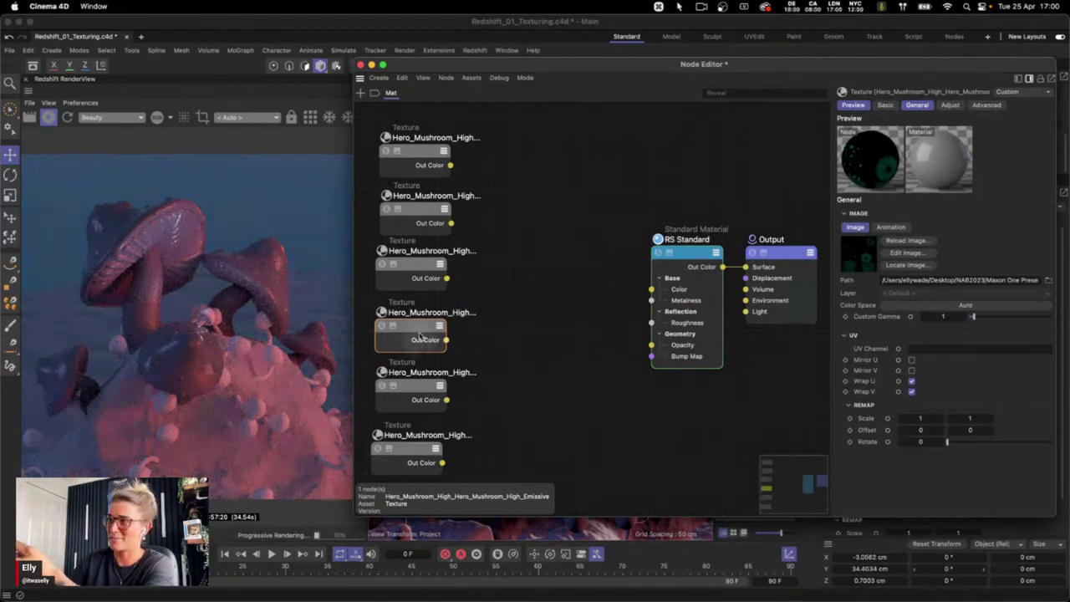
left_click(926, 306)
mouse_move(929, 415)
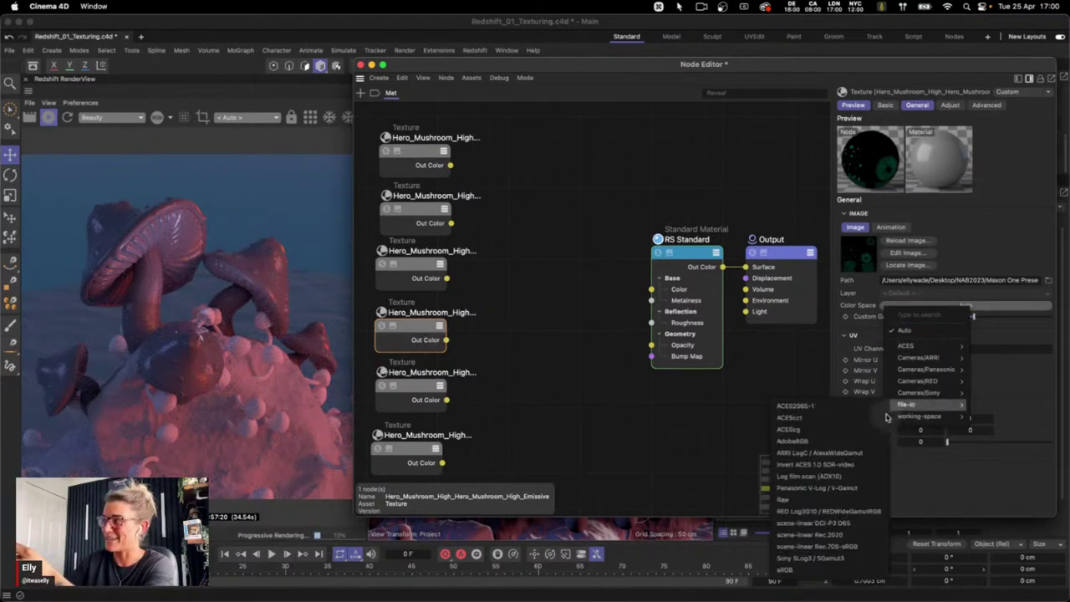
left_click(791, 572)
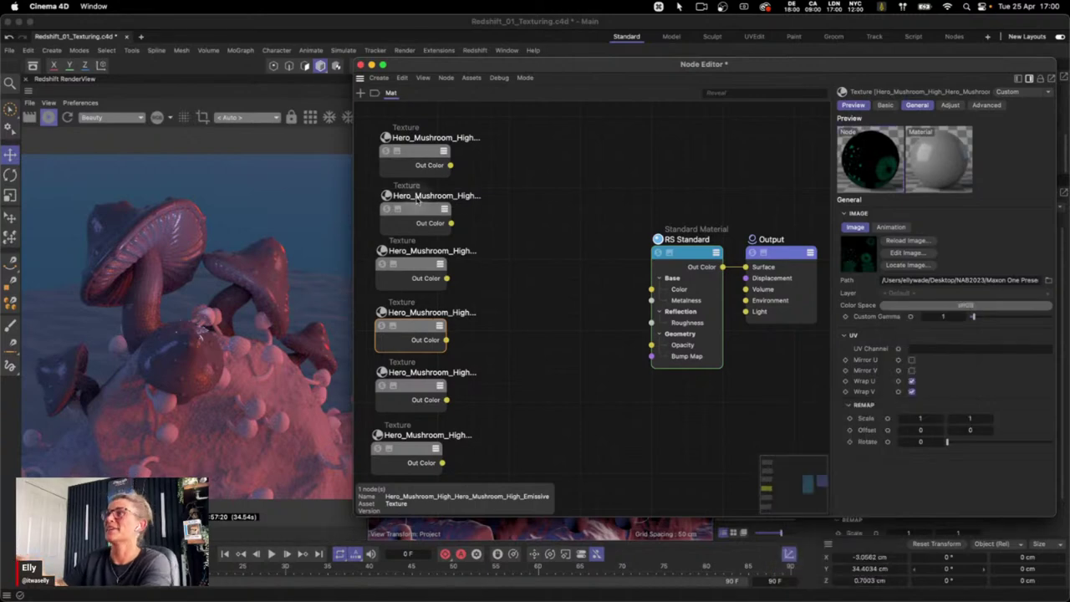
Set the color space of the Metallic, Roughness, Normal and Height textures together to Raw
left_click(673, 252)
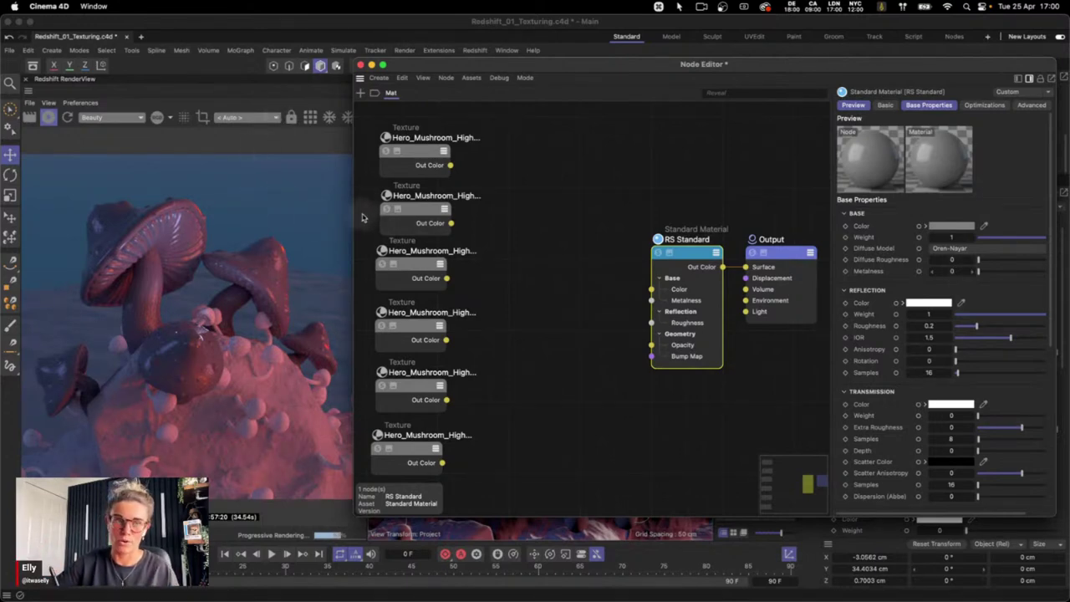
left_click_drag(372, 191, 456, 290)
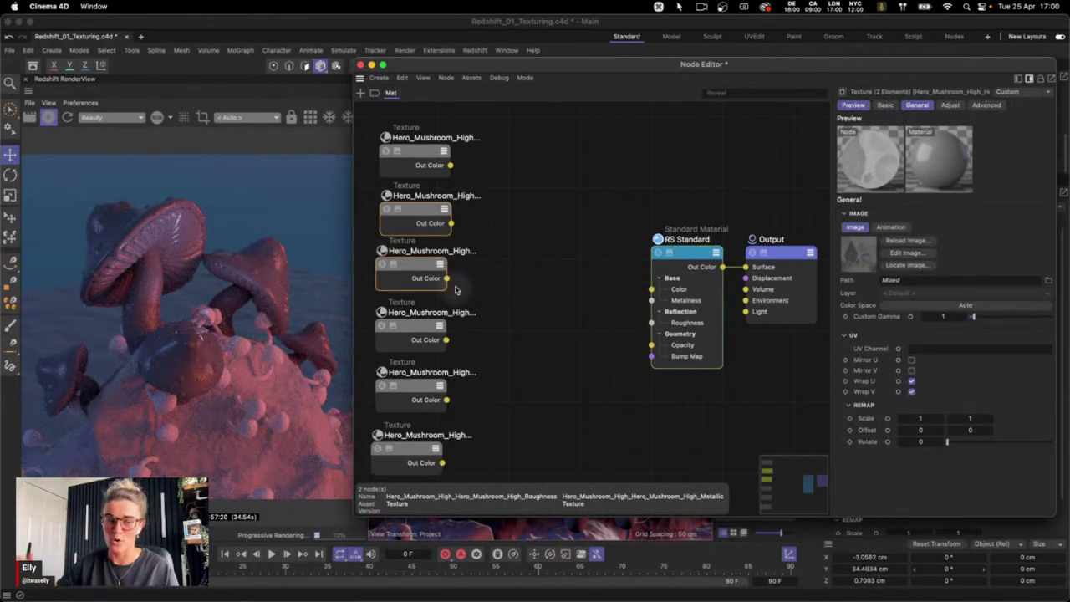
left_click_drag(354, 373, 450, 466, "shift")
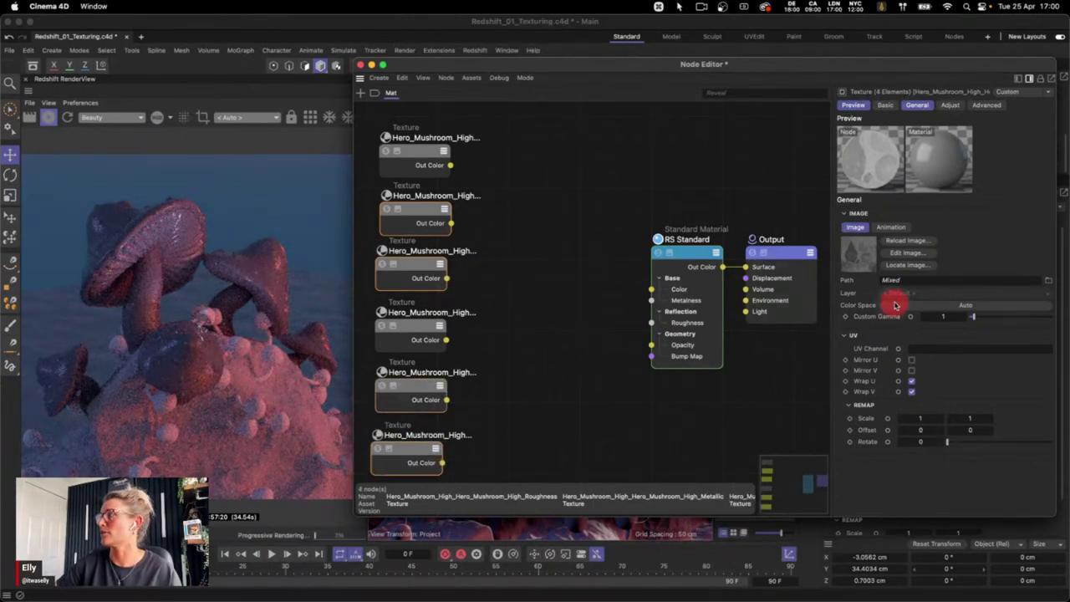
left_click(895, 305)
mouse_move(886, 404)
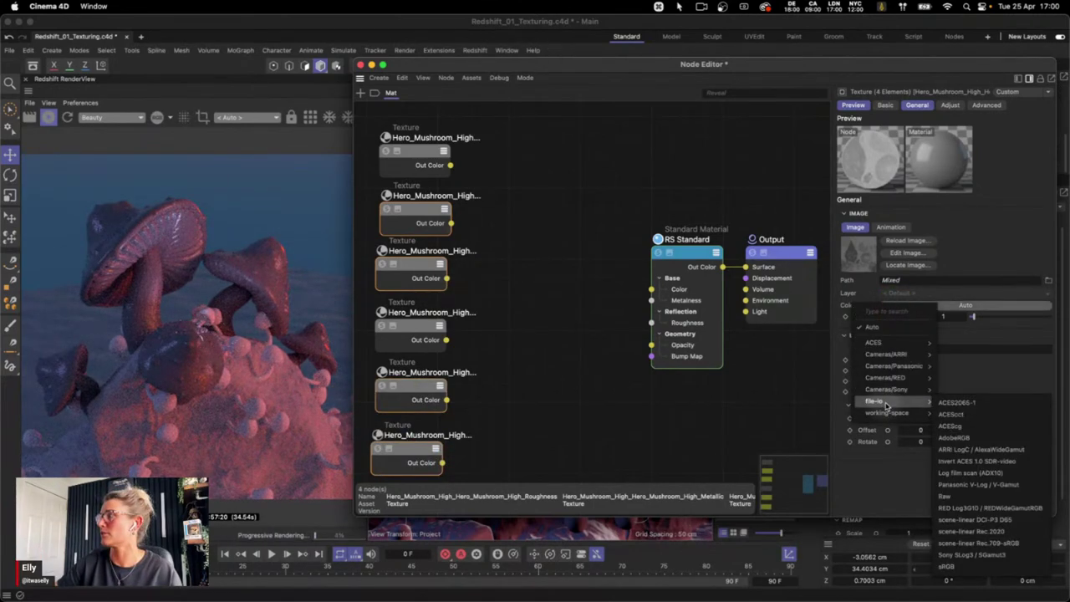
left_click(954, 498)
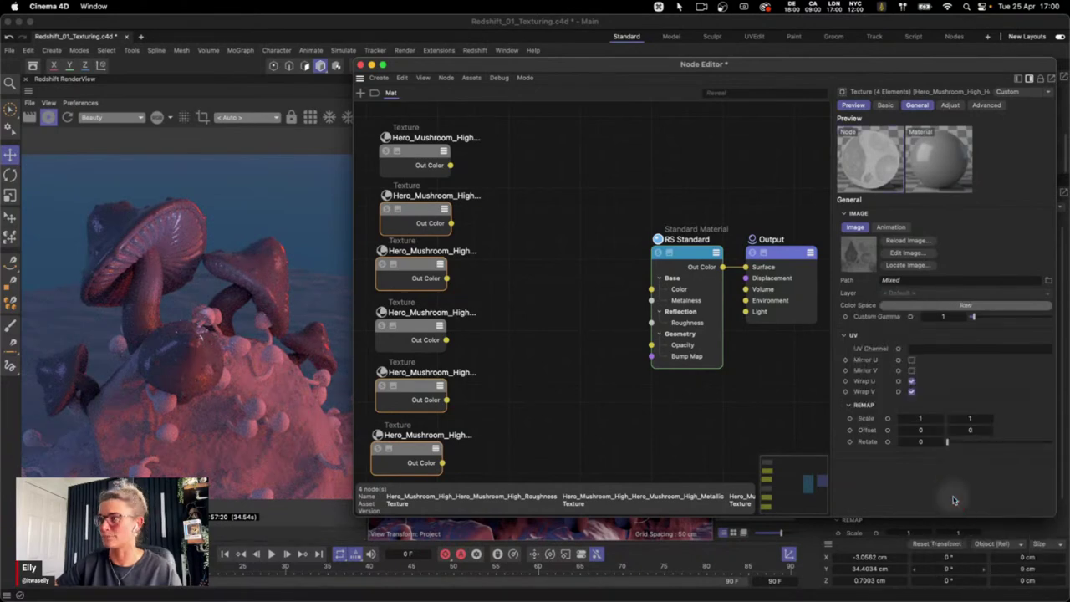
left_click(551, 223)
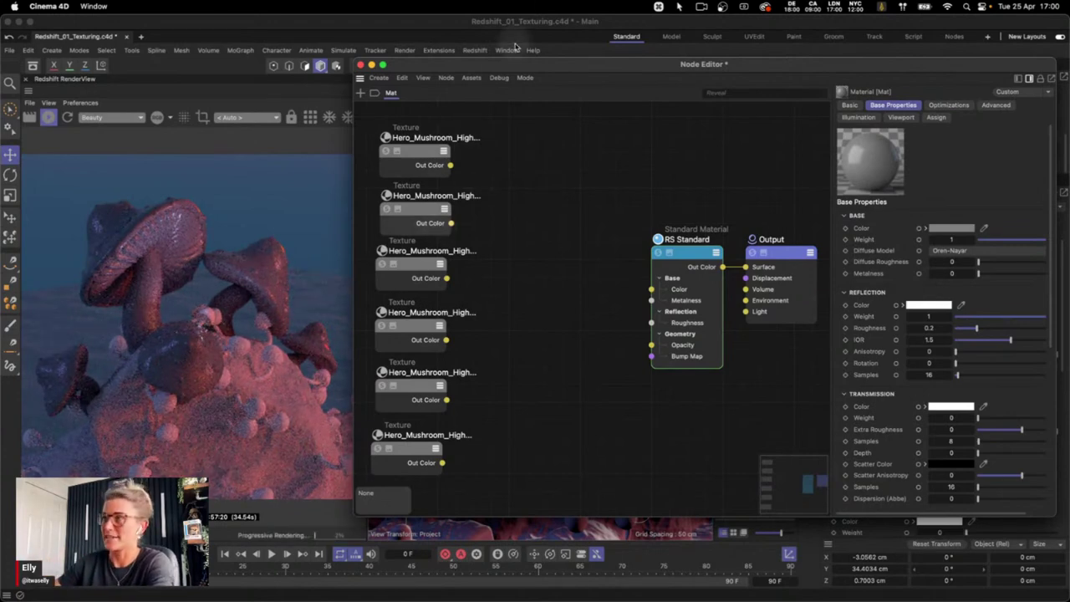
Connect the BaseColor texture's Out Color to the base Color of the RS Standard material
left_click(468, 137)
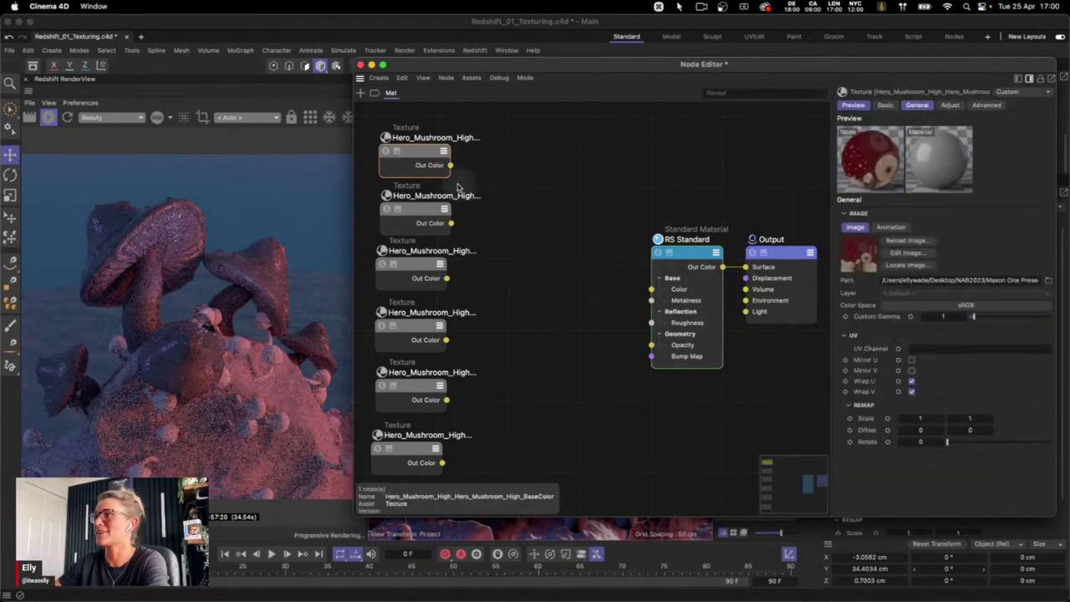
left_click_drag(450, 164, 681, 230)
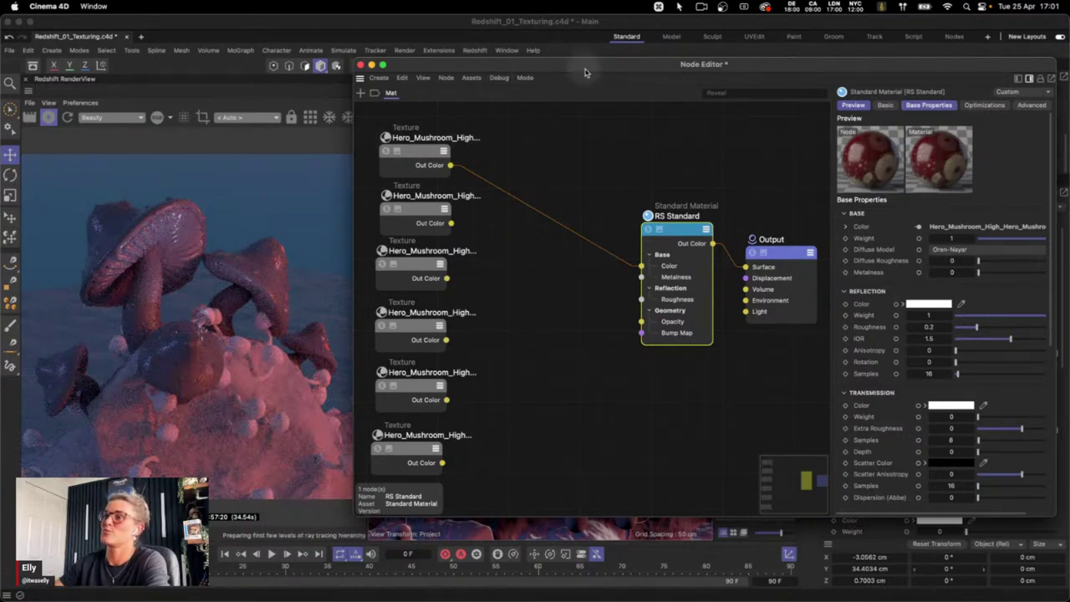
Solo the Metallic texture to check it on the mushrooms, and delete its node from the graph
left_click(433, 217)
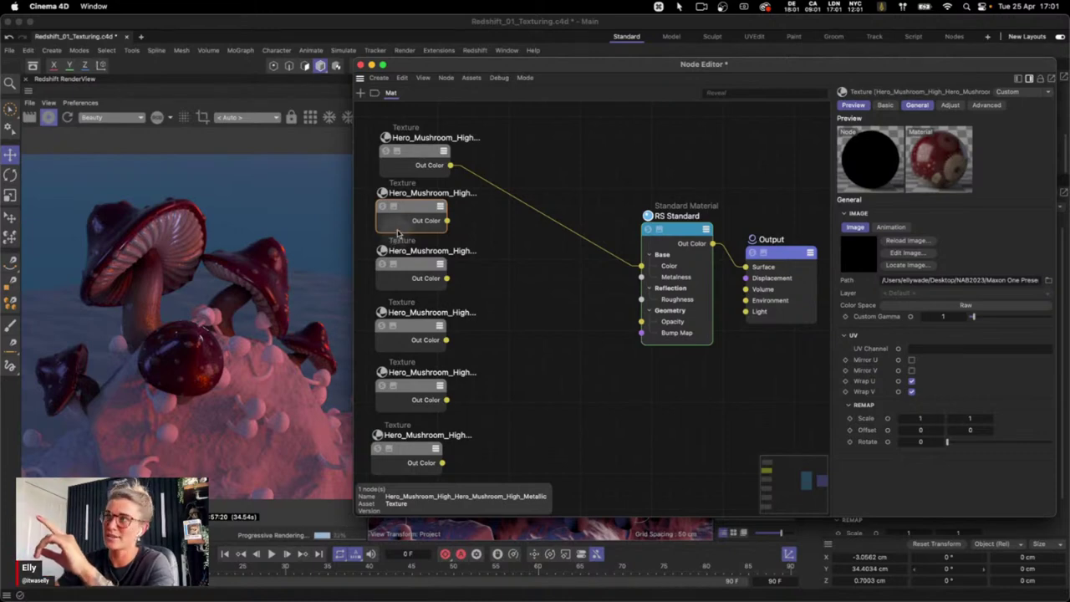
left_click(383, 207)
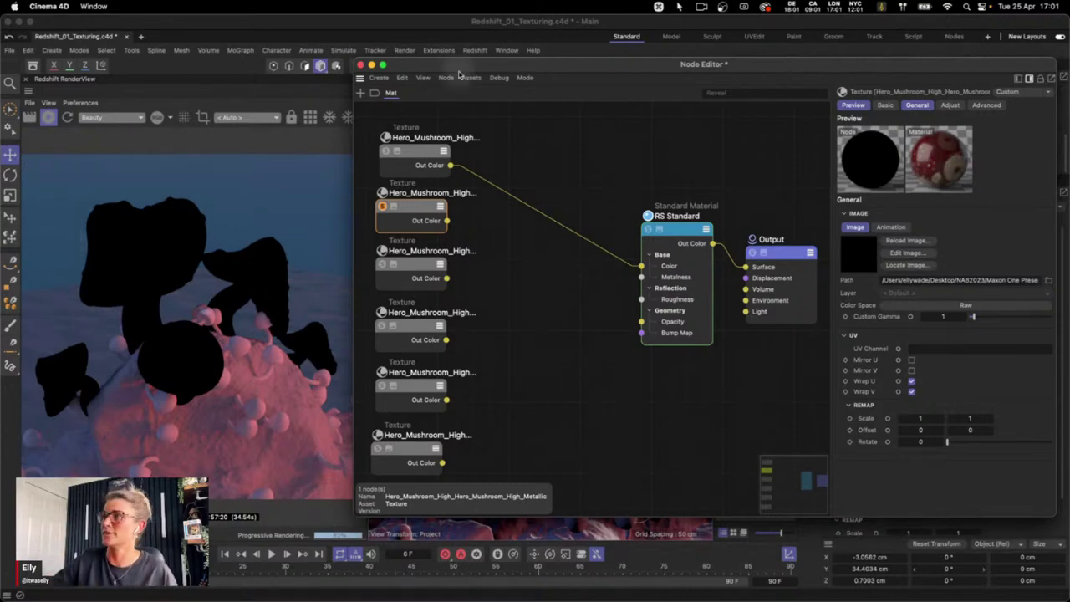
left_click_drag(679, 224, 670, 213)
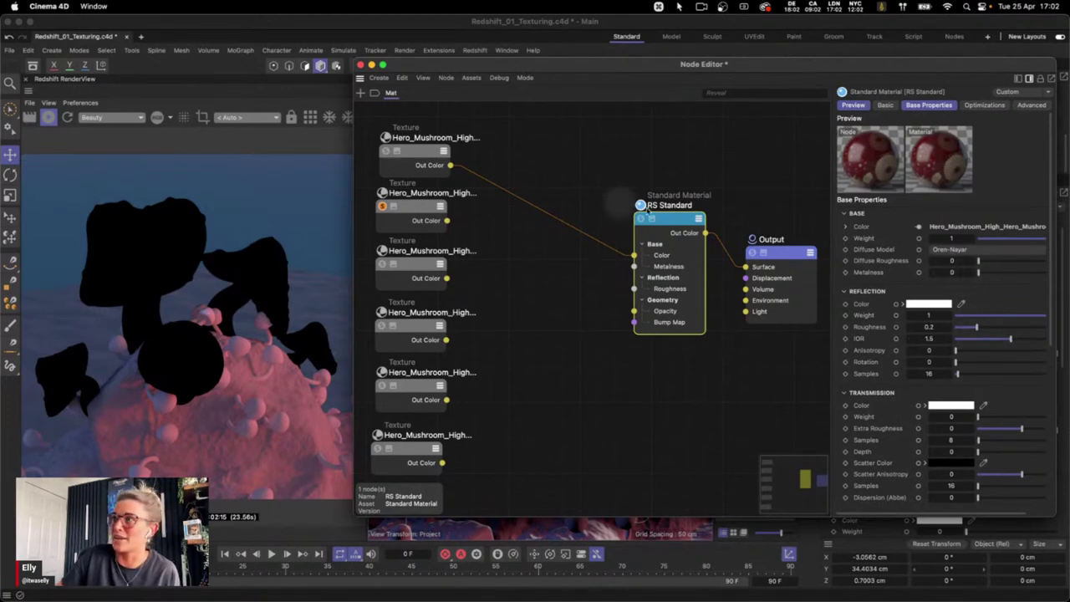
left_click_drag(364, 207, 422, 234)
key("Delete")
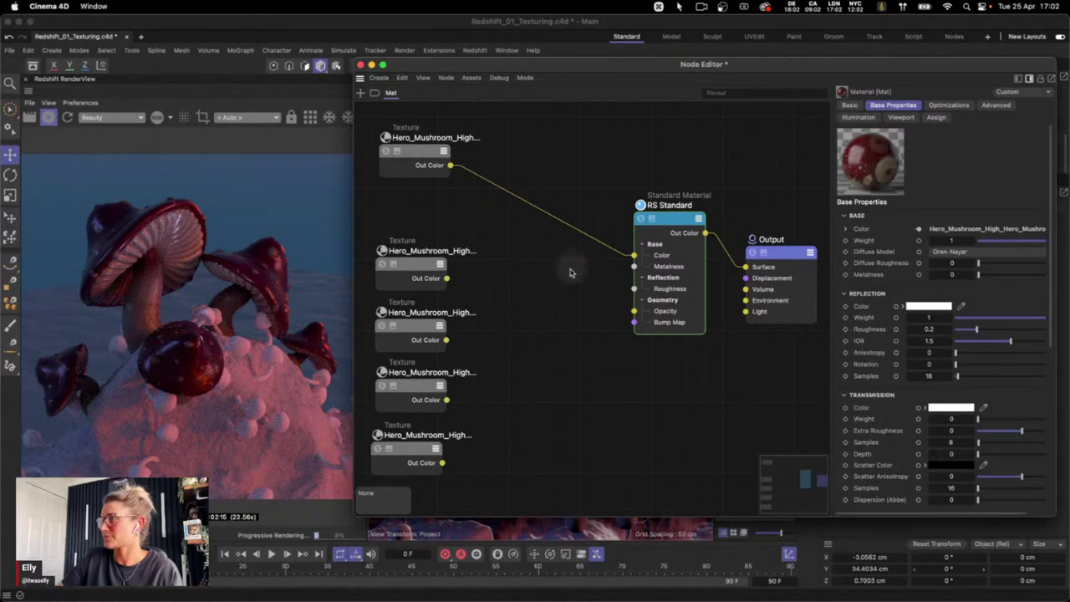
Move the BaseColor and Roughness nodes closer together in the column and select the Roughness texture
left_click_drag(408, 270, 410, 263)
left_click_drag(423, 153, 423, 179)
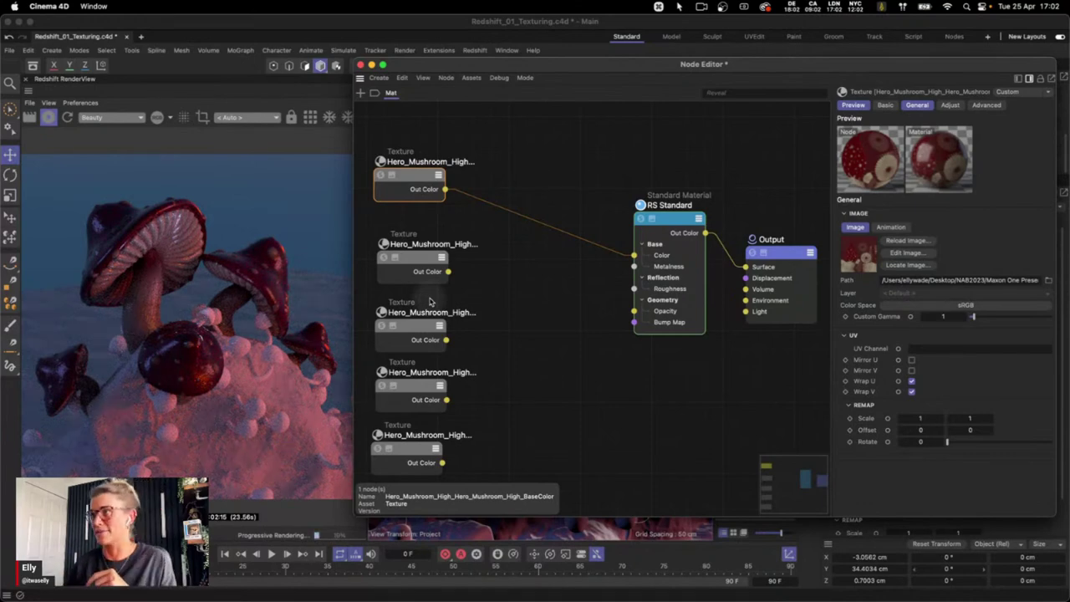
left_click_drag(421, 179, 430, 185)
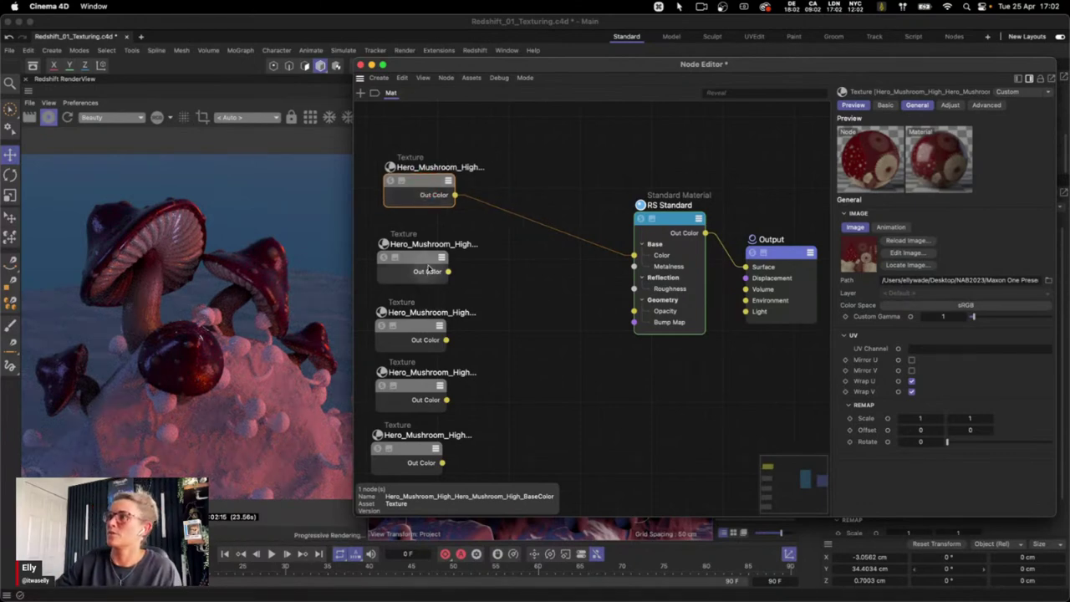
left_click_drag(426, 262, 426, 256)
left_click(418, 270)
left_click(425, 241)
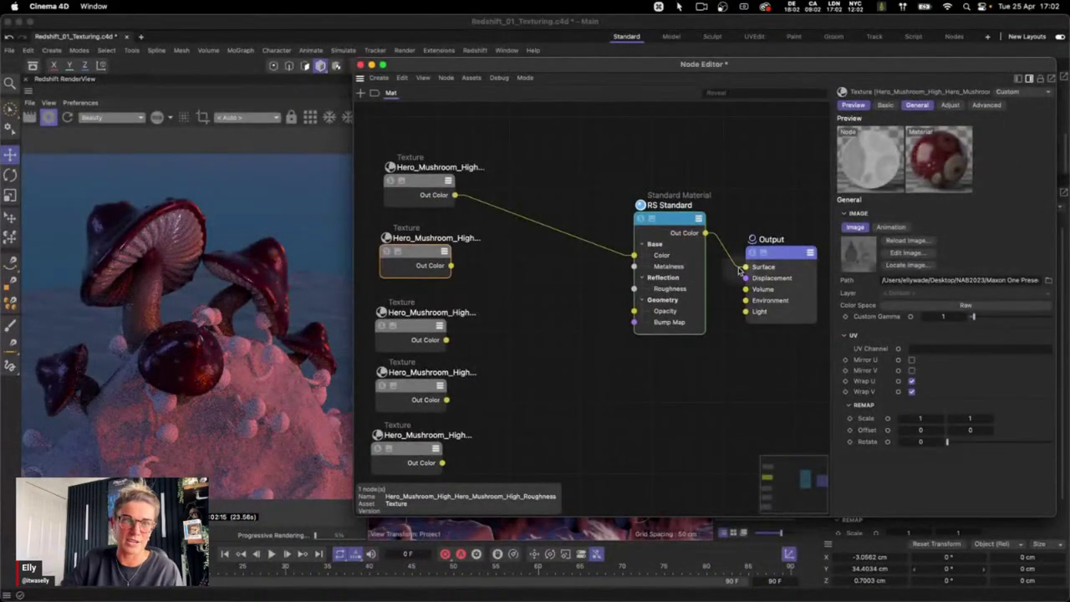
Connect the Roughness texture's Out Color to the Reflection Roughness of the RS Standard material
left_click(673, 224)
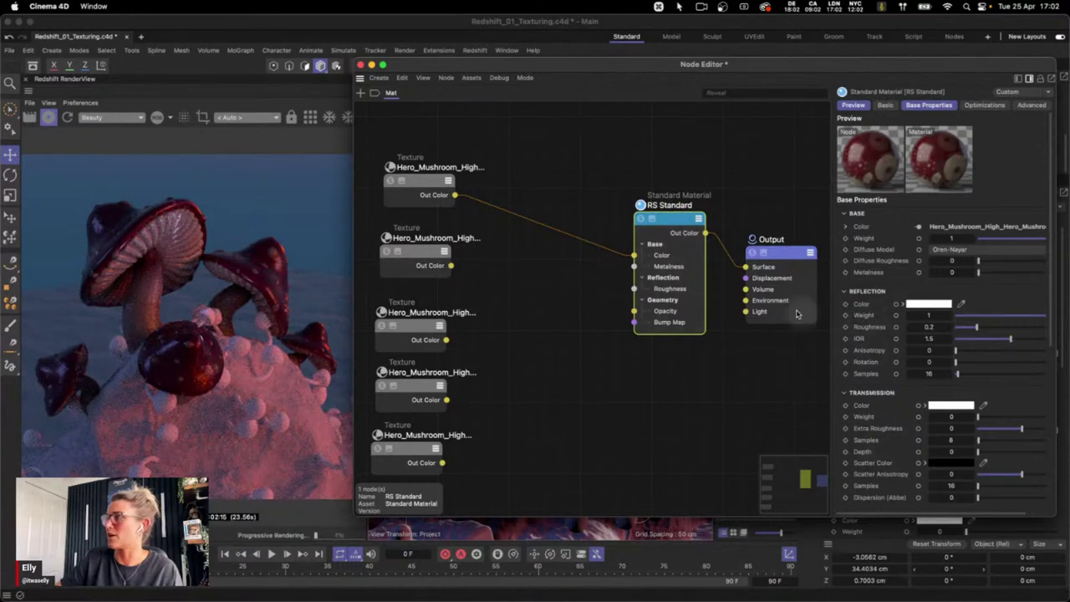
left_click_drag(456, 266, 634, 288)
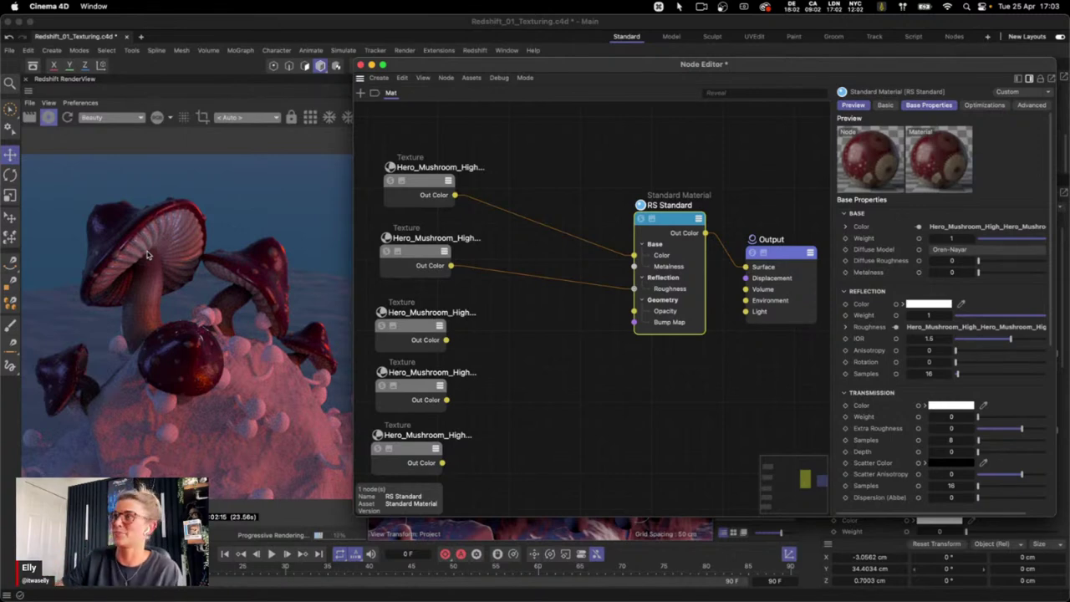
Add a Bump Map node and place it between the Normal texture and the RS Standard material
left_click(425, 312)
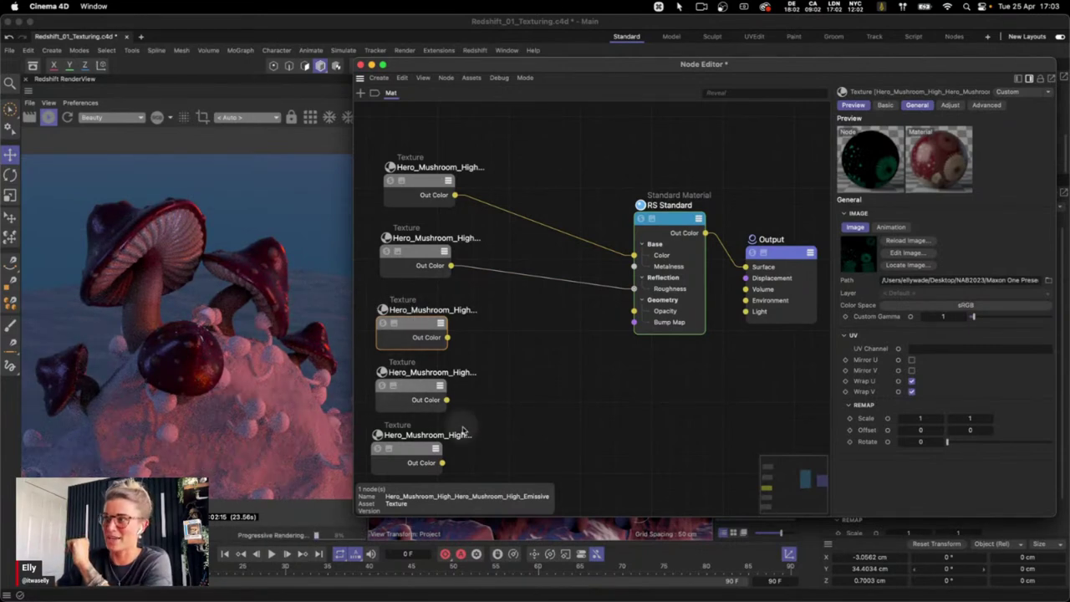
left_click_drag(416, 390, 417, 393)
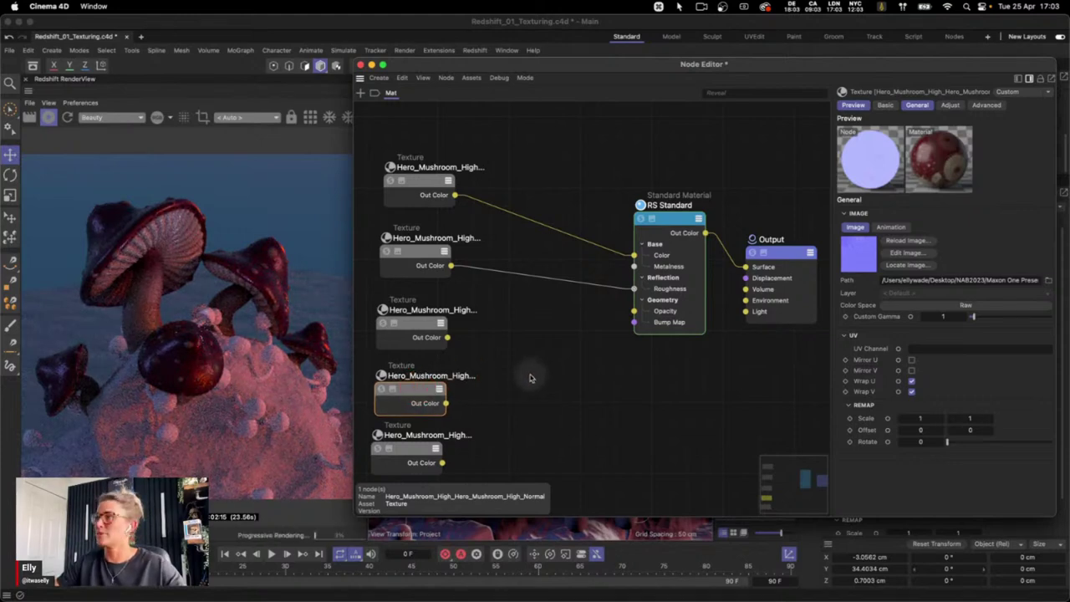
double_click(530, 378)
type("bump")
left_click(560, 297)
left_click_drag(492, 410, 543, 367)
left_click_drag(470, 376, 603, 411)
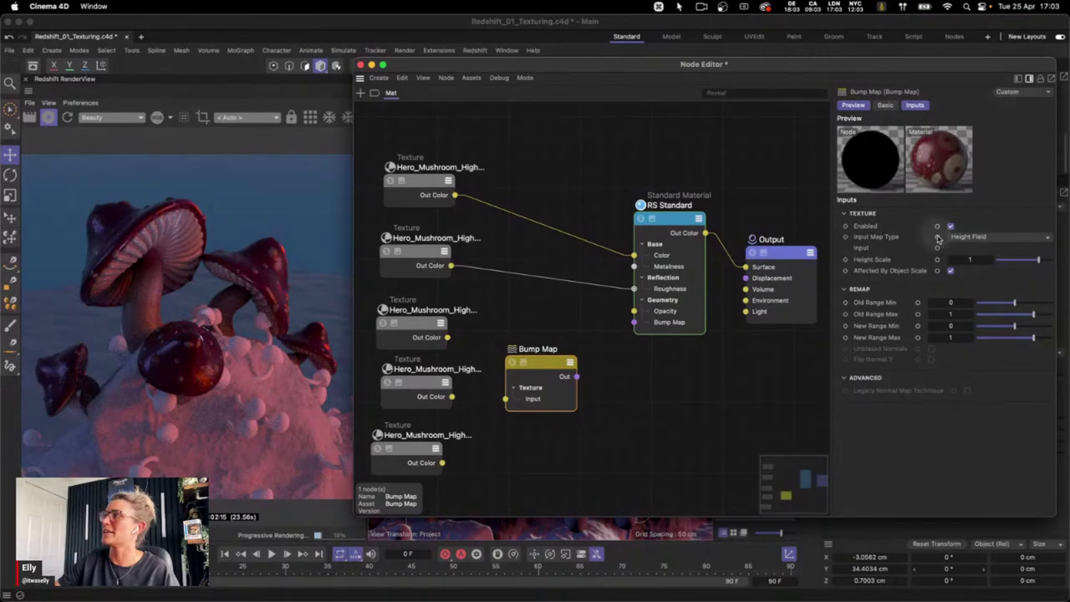
Set the Bump Map's input map type to Tangent-Space Normal and connect the Normal texture through it to RS Standard's Bump Map input
left_click(988, 238)
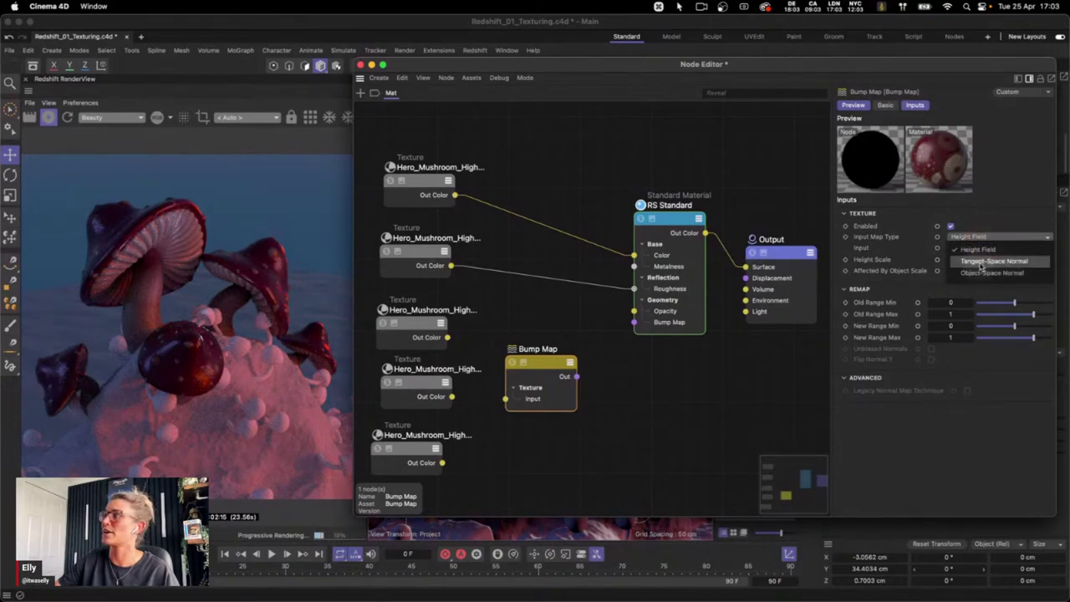
left_click(1009, 265)
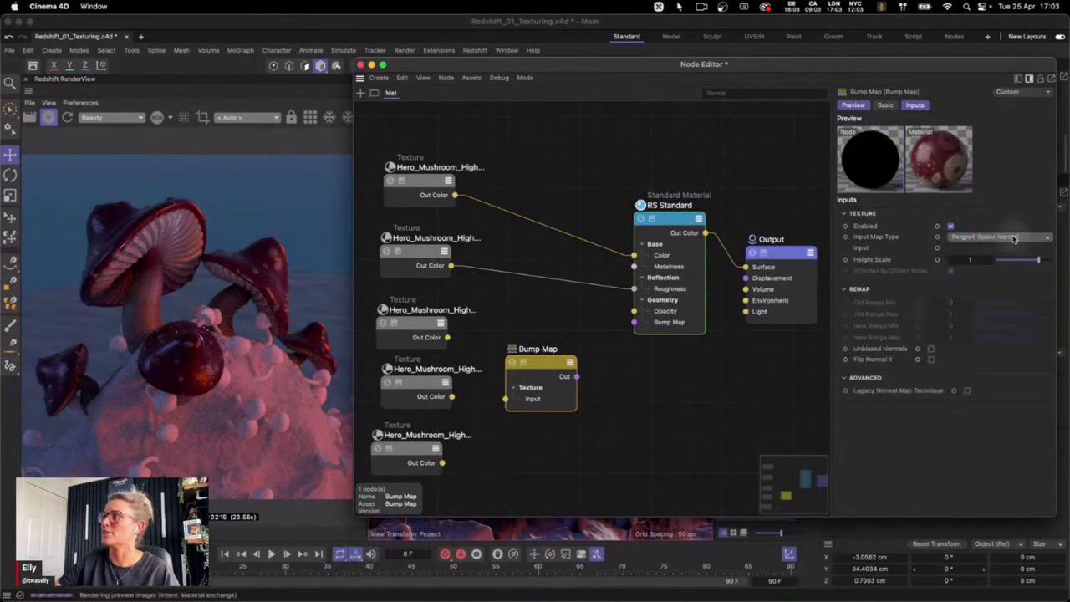
left_click_drag(452, 396, 636, 324)
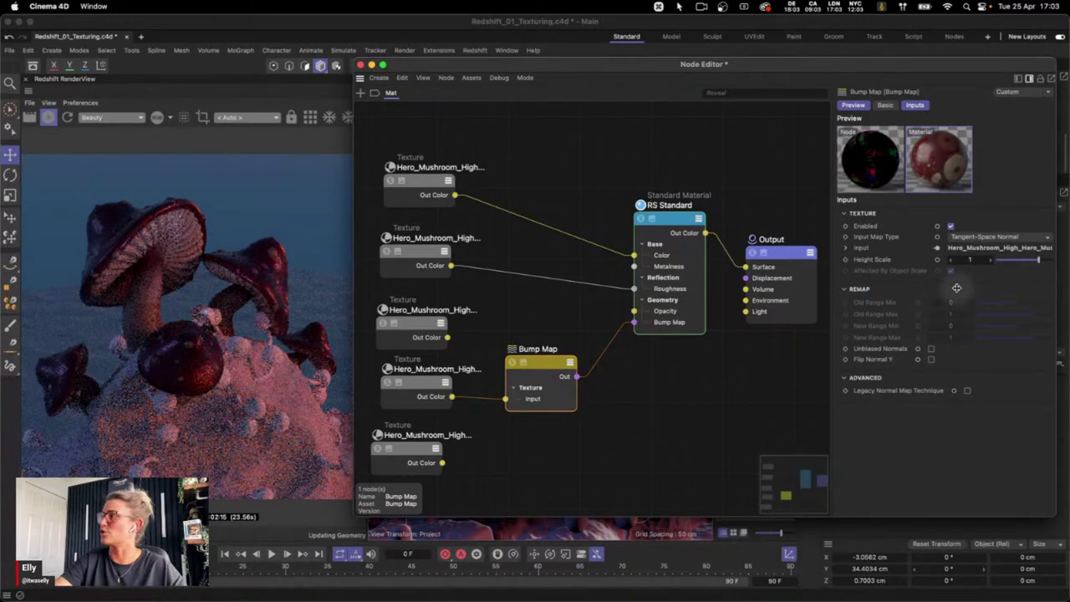
Set the Height Scale of the Bump Map node to 0.1
left_click(963, 260)
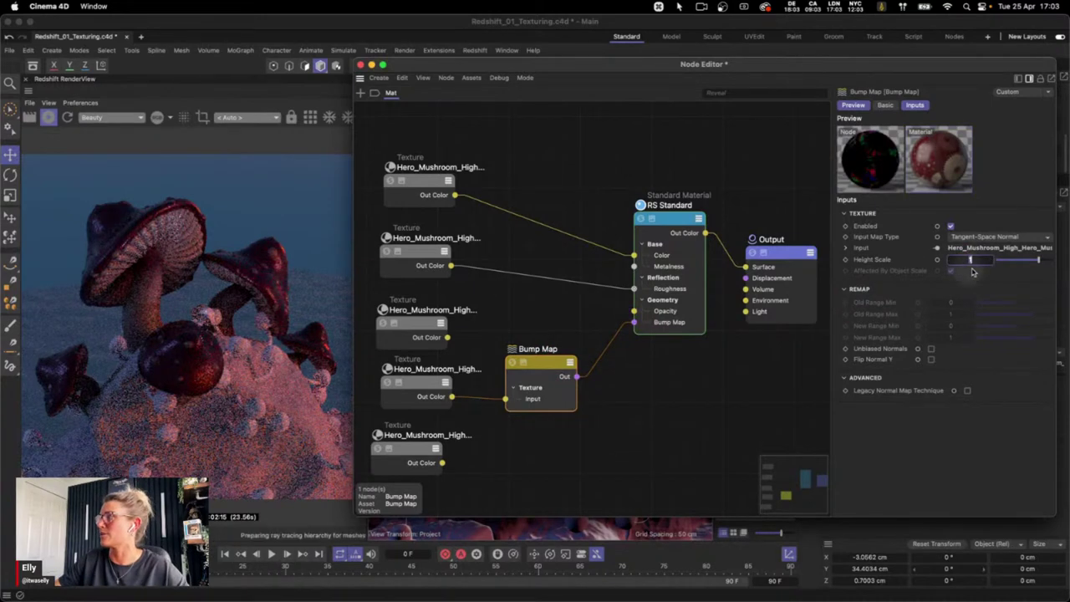
type("0.1")
key("Return")
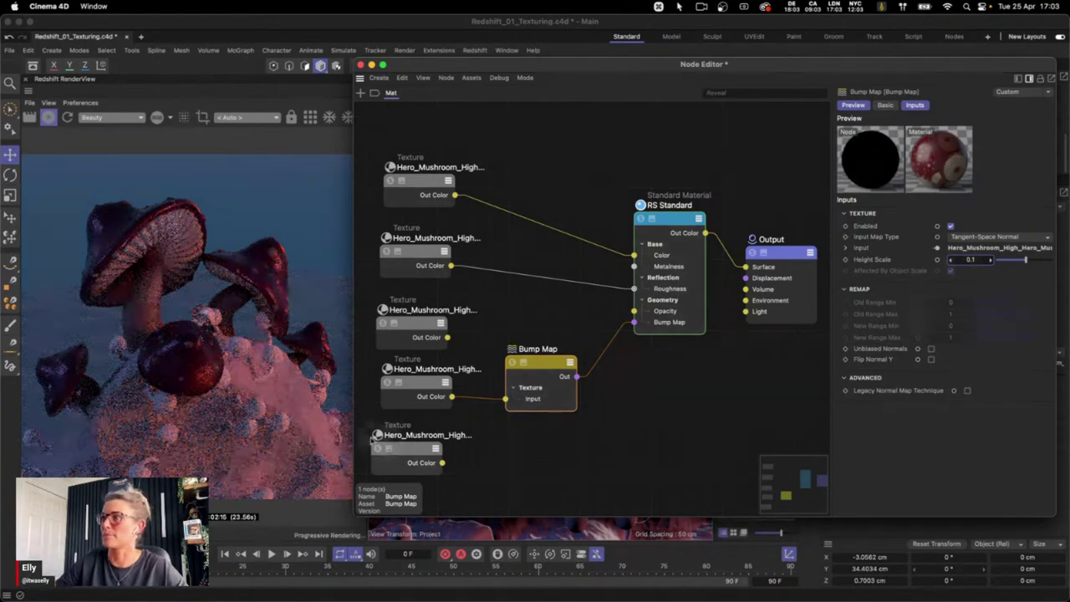
Delete the Height texture node and move the Emissive texture node slightly up to align it in the column
left_click(404, 460)
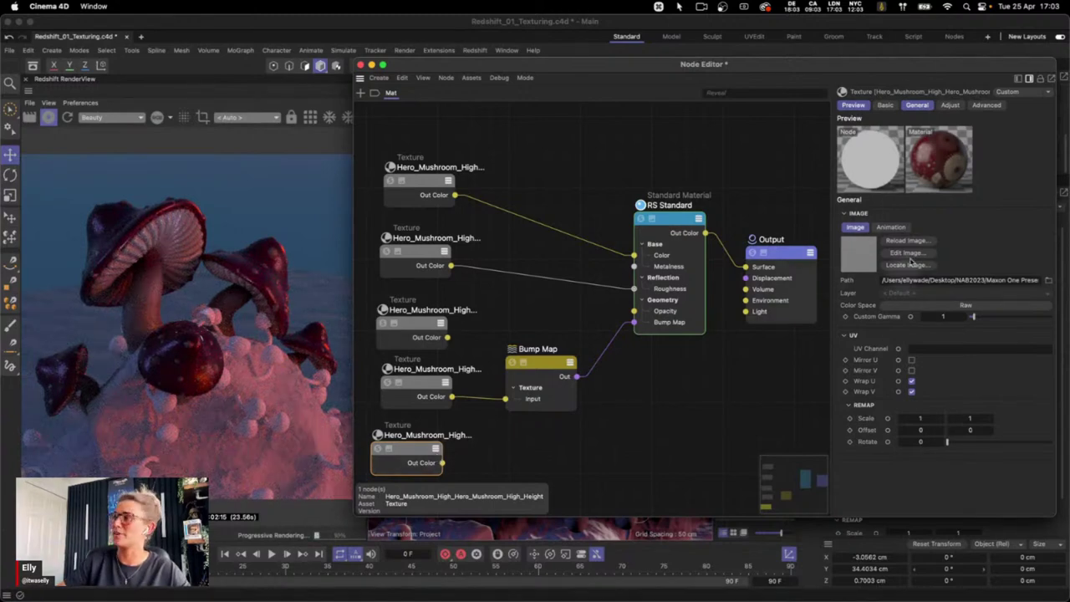
key("Delete")
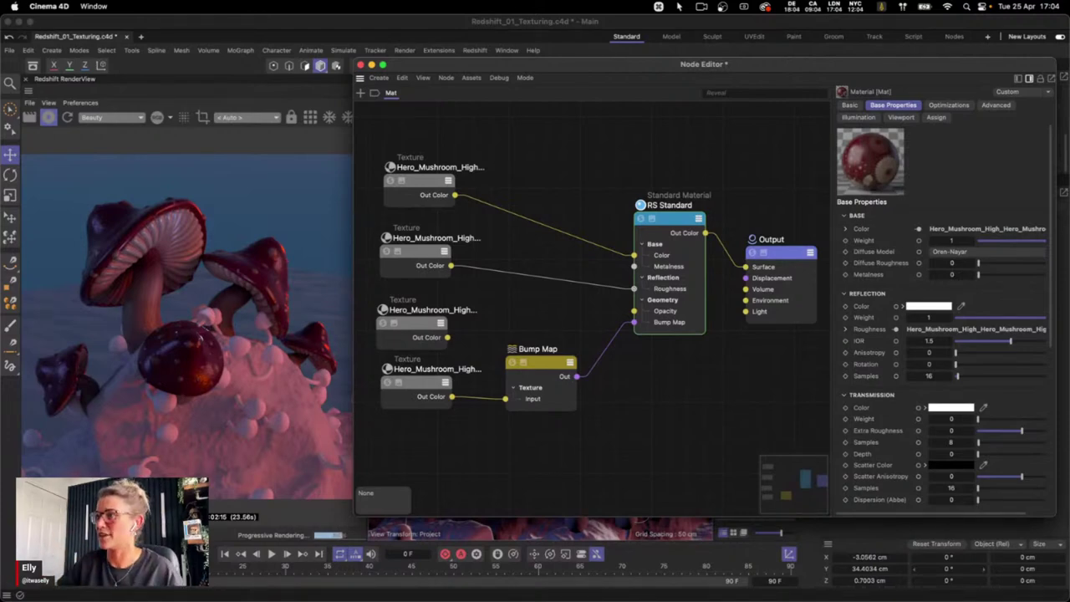
left_click_drag(422, 330, 425, 324)
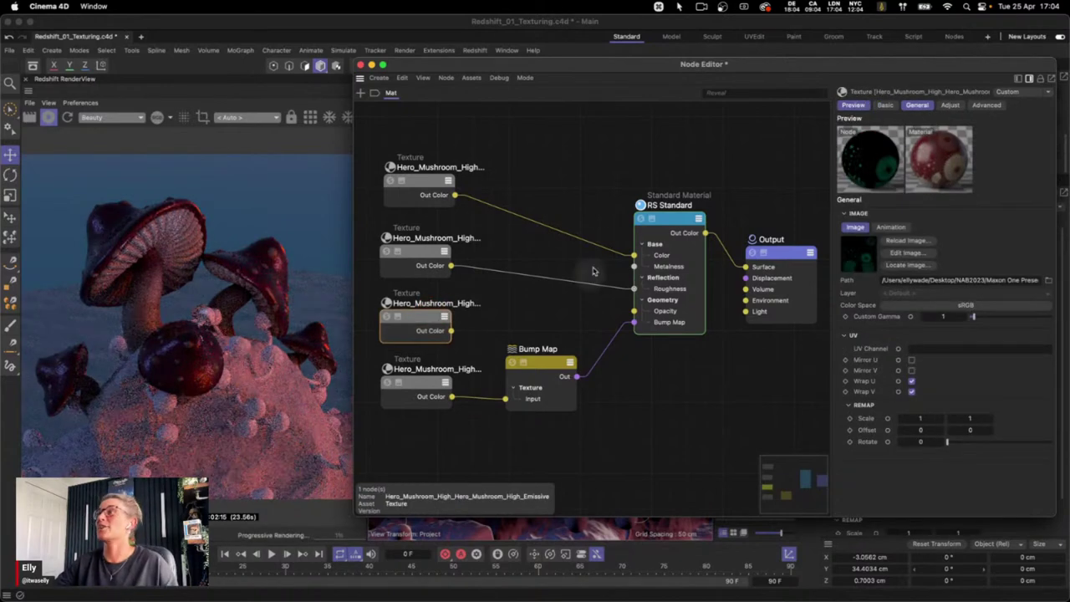
left_click(678, 219)
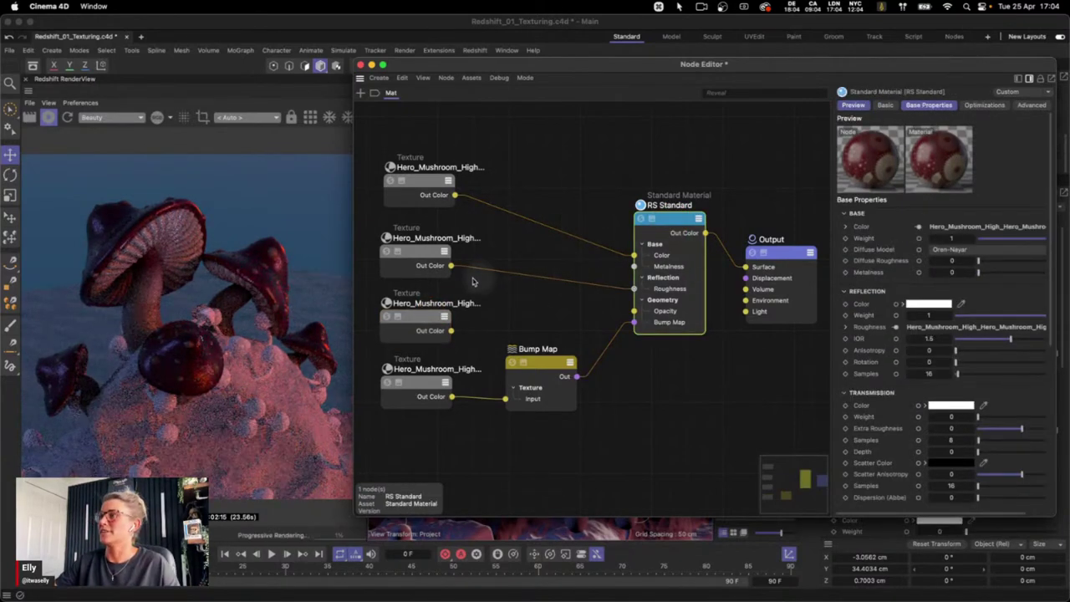
left_click(640, 346)
left_click(655, 217)
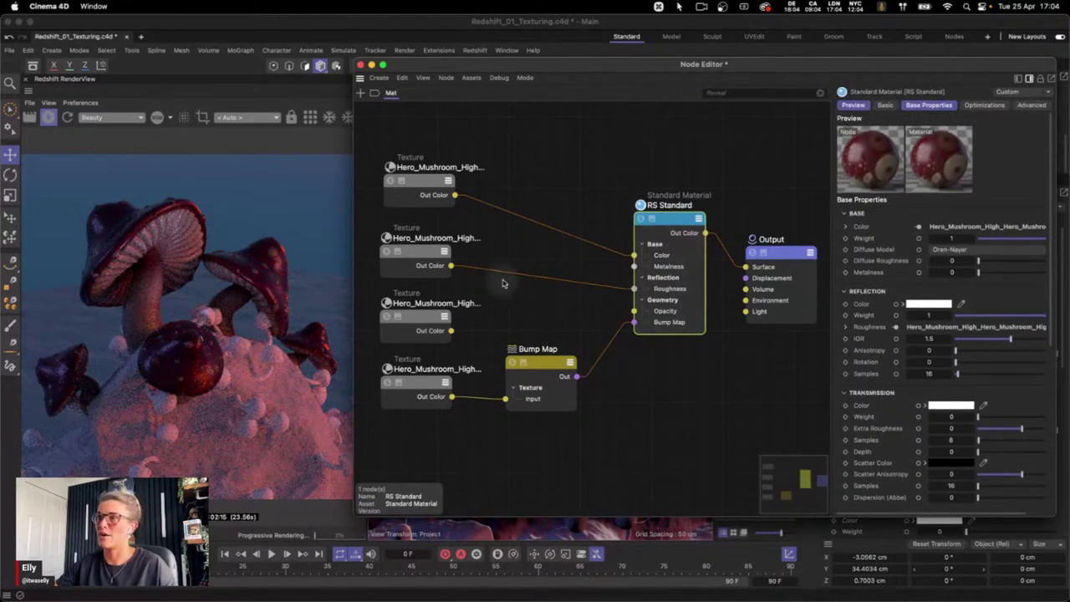
left_click(578, 186)
right_click(667, 223)
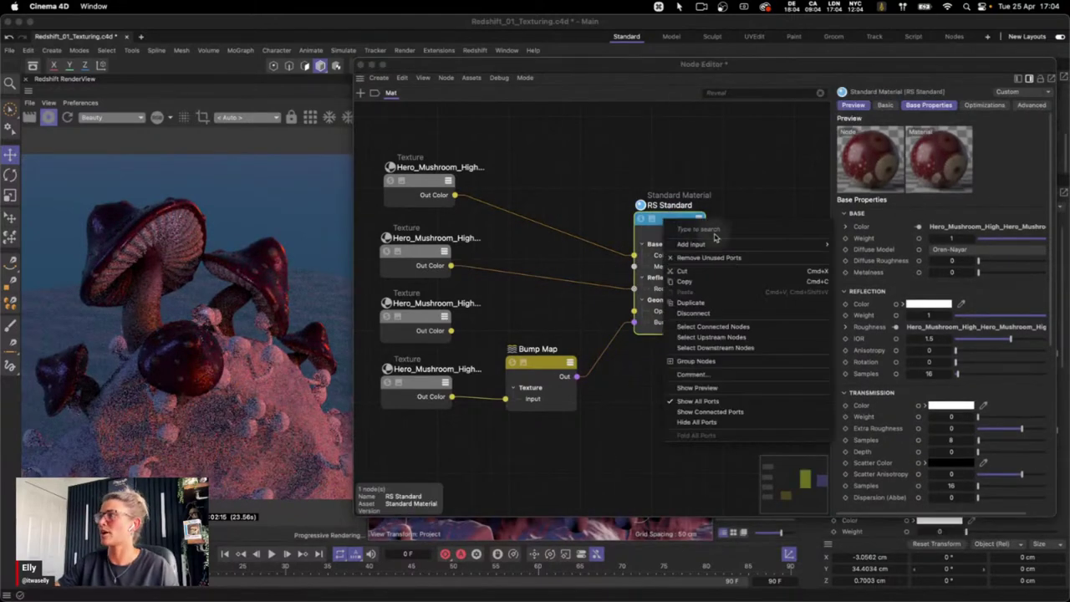
mouse_move(710, 244)
mouse_move(872, 352)
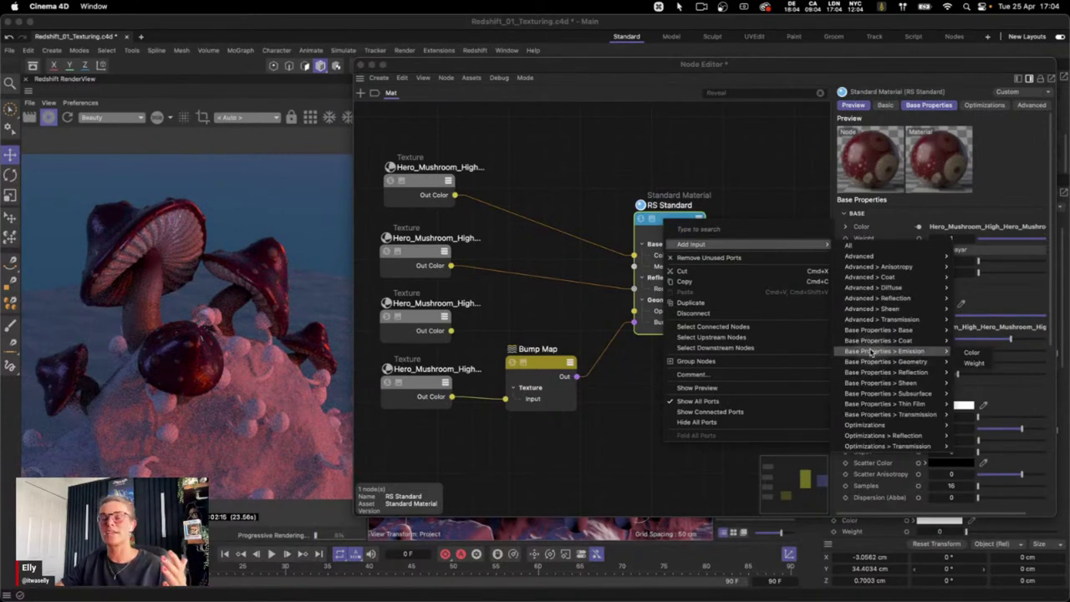
left_click(591, 324)
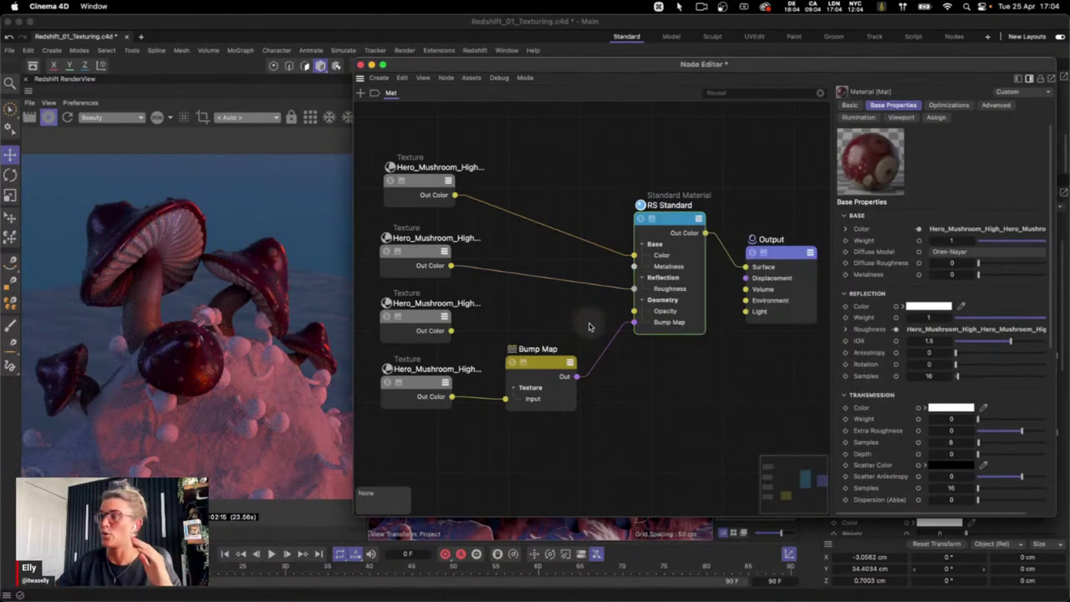
Expose the Emission Color as an input port on the RS Standard node
left_click(685, 226)
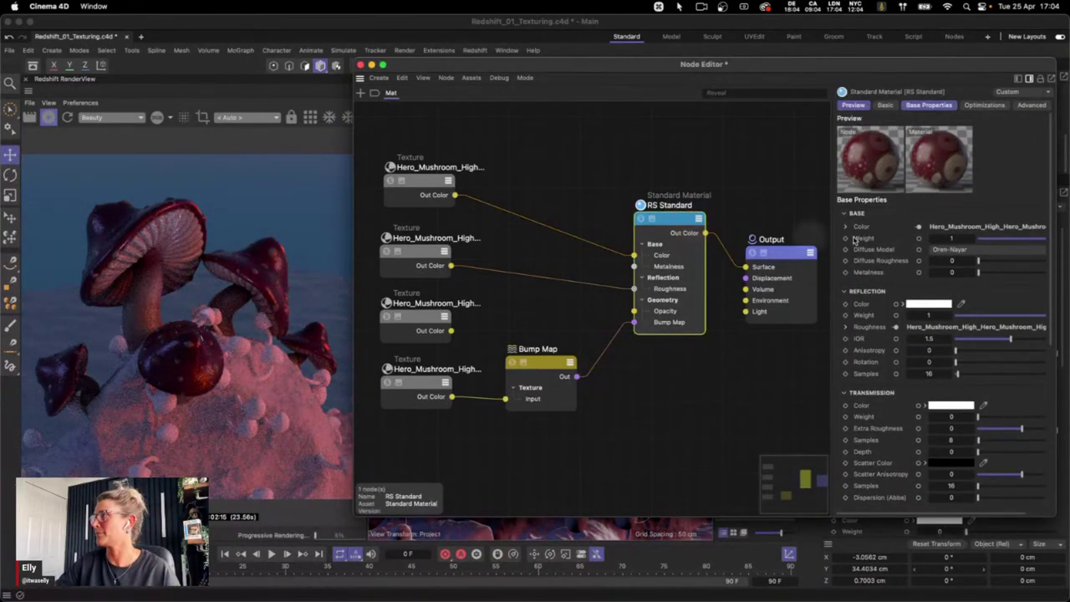
left_click_drag(1052, 194, 1045, 368)
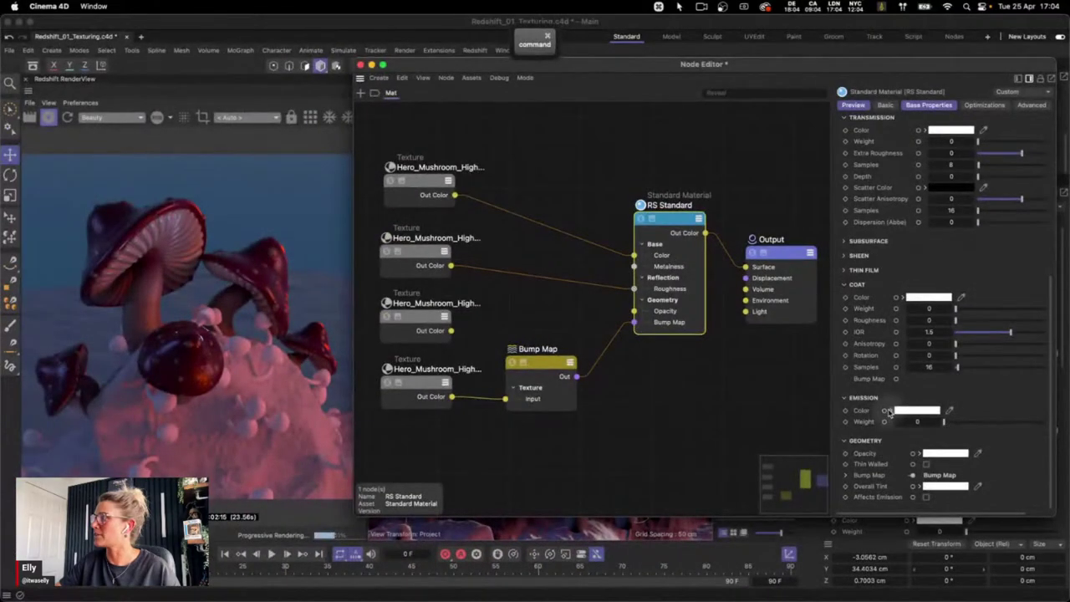
left_click(886, 410)
left_click(619, 305)
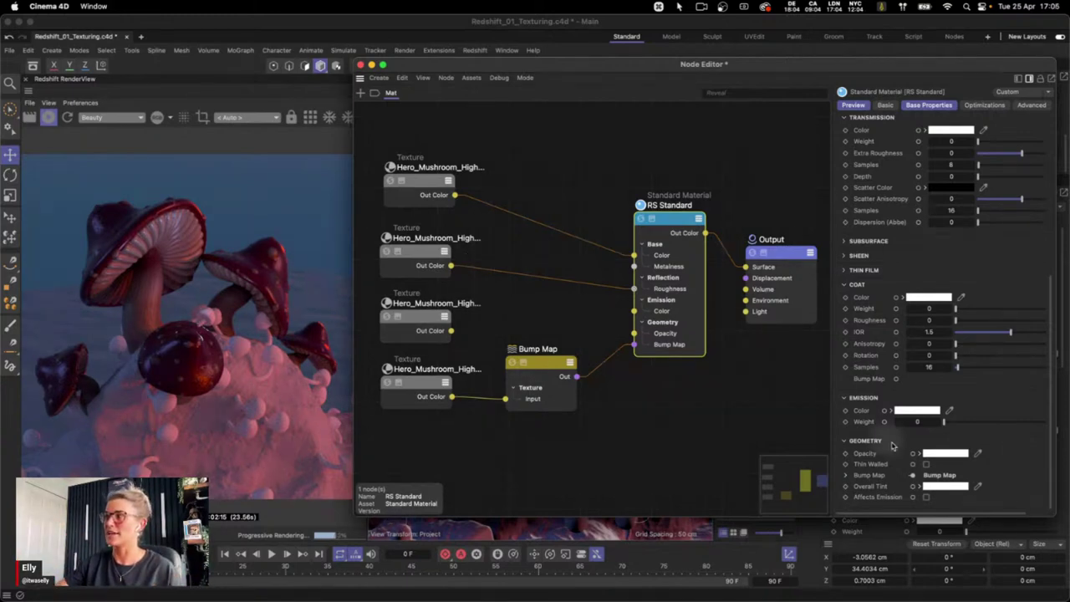
Set the material's Emission Weight to 2 and connect the Emissive texture's Out Color to the Emission Color input
type("2")
key("Return")
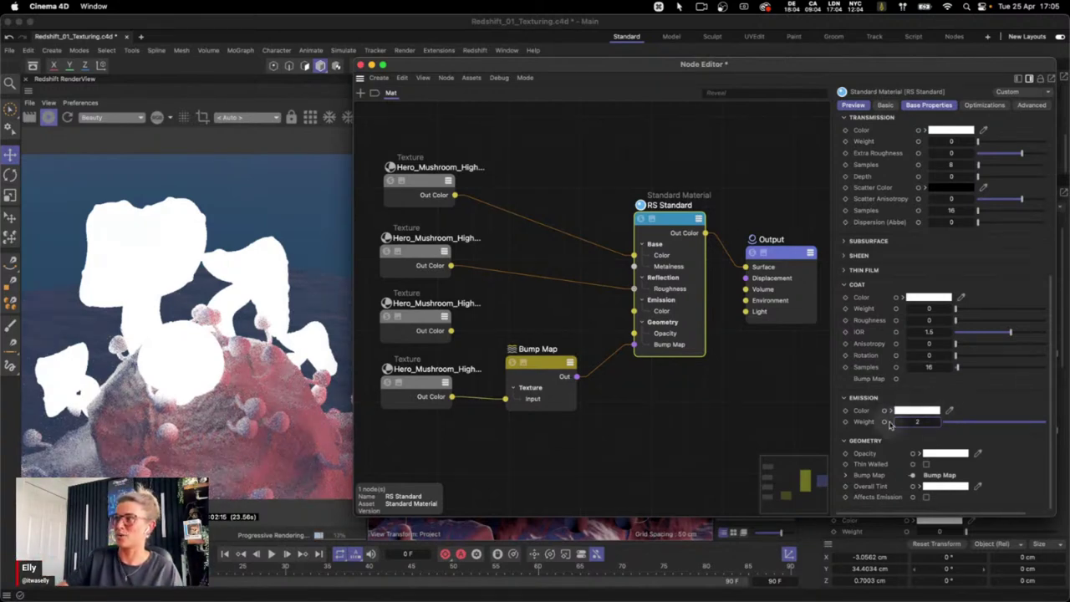
left_click_drag(451, 330, 634, 311)
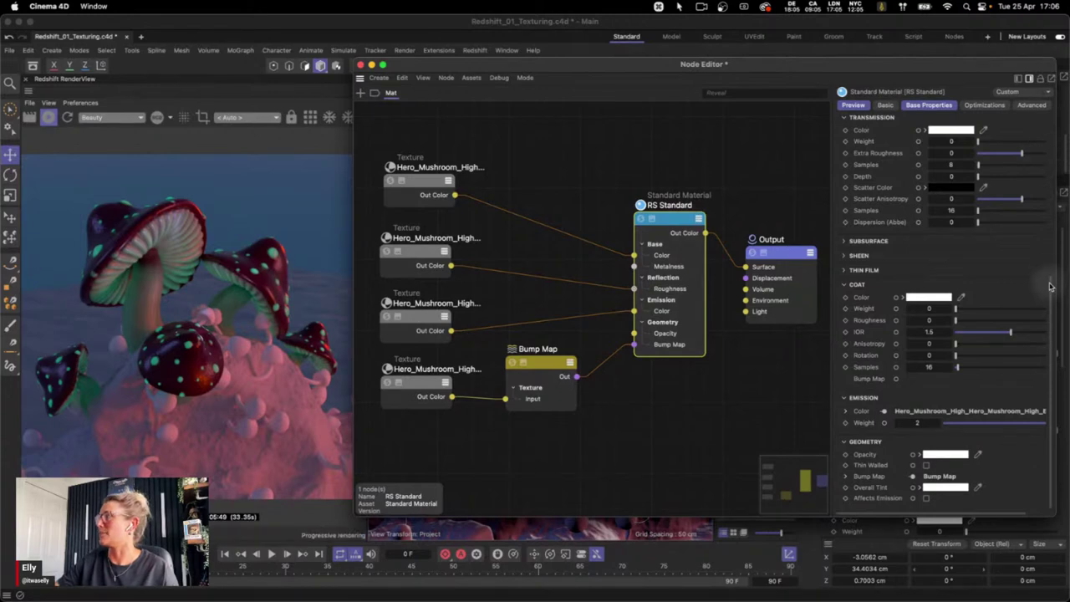
Set the Emission Weight of the RS Standard material to 0
double_click(927, 423)
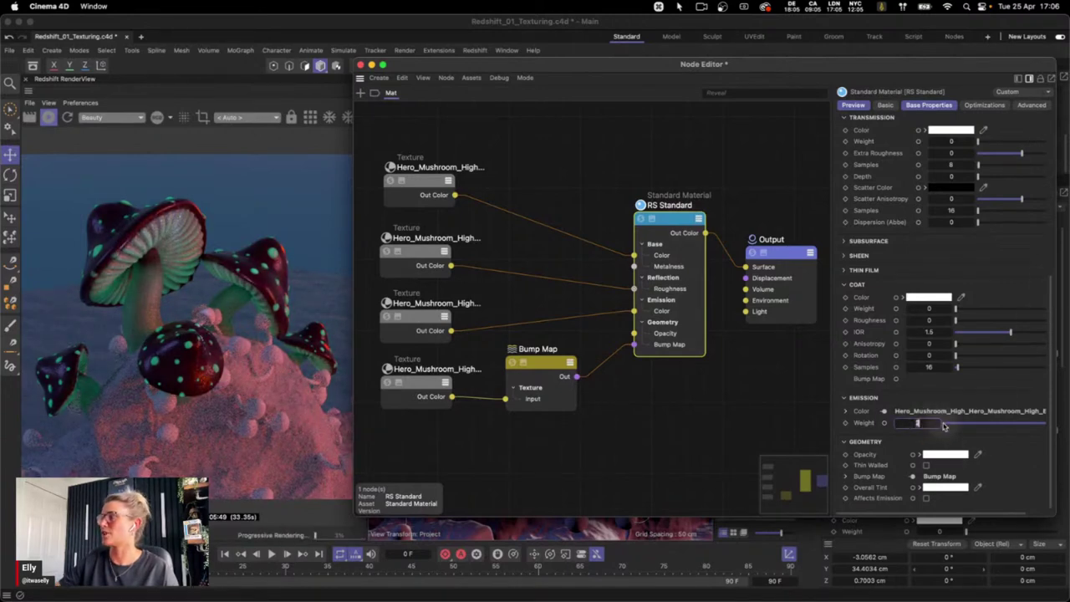
type("0")
key("Return")
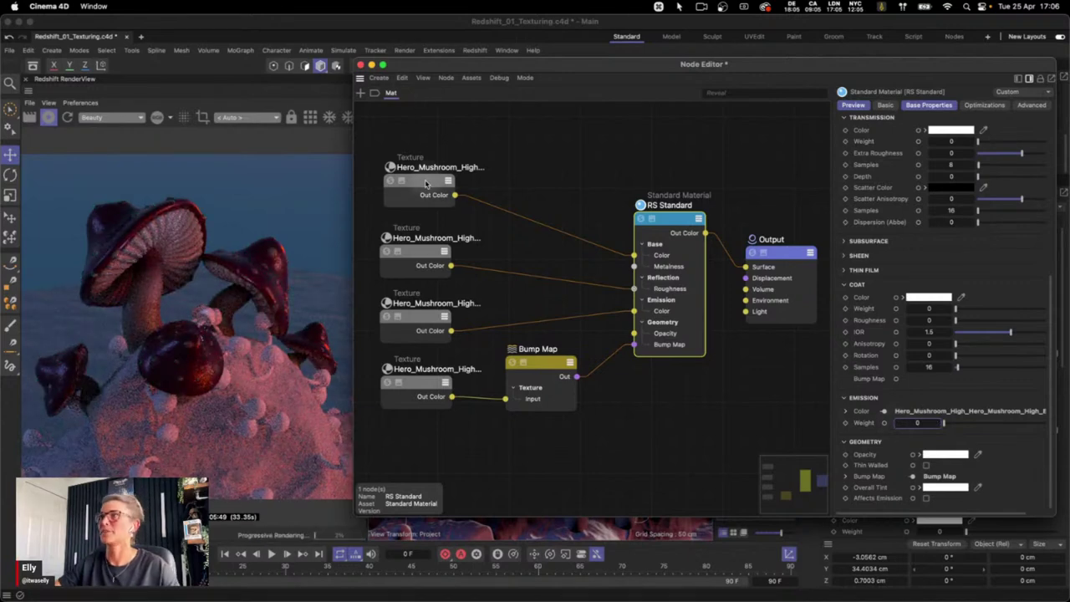
Insert a Color Correct node between the BaseColor texture and RS Standard's base Color, collapse its preview and reposition it
mouse_move(427, 183)
left_mouse_down()
mouse_move(415, 173)
mouse_move(418, 182)
mouse_move(425, 173)
mouse_move(413, 186)
mouse_move(424, 184)
left_mouse_up()
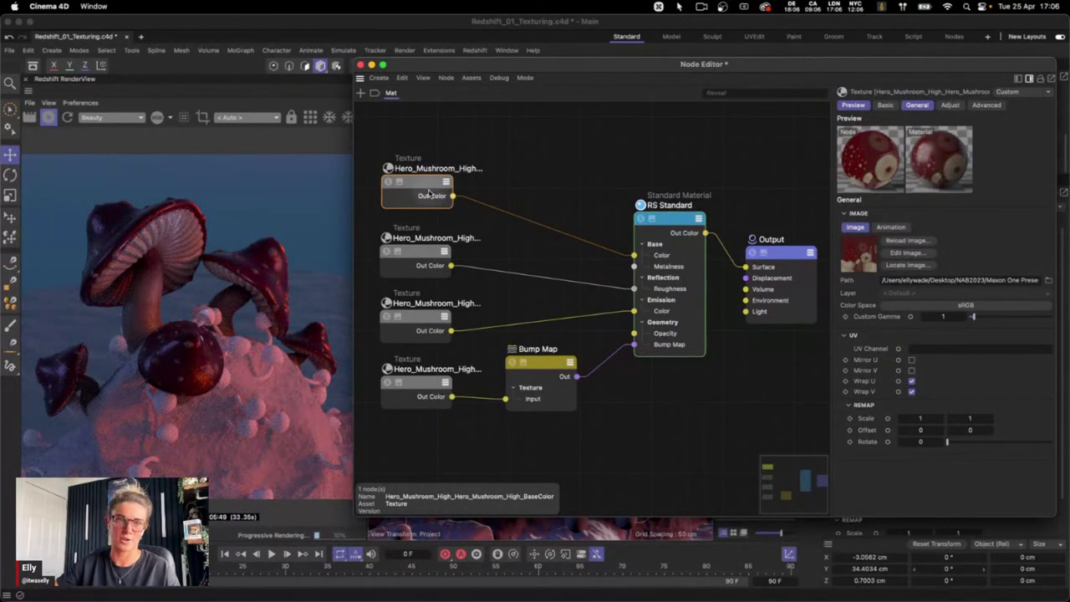
double_click(540, 143)
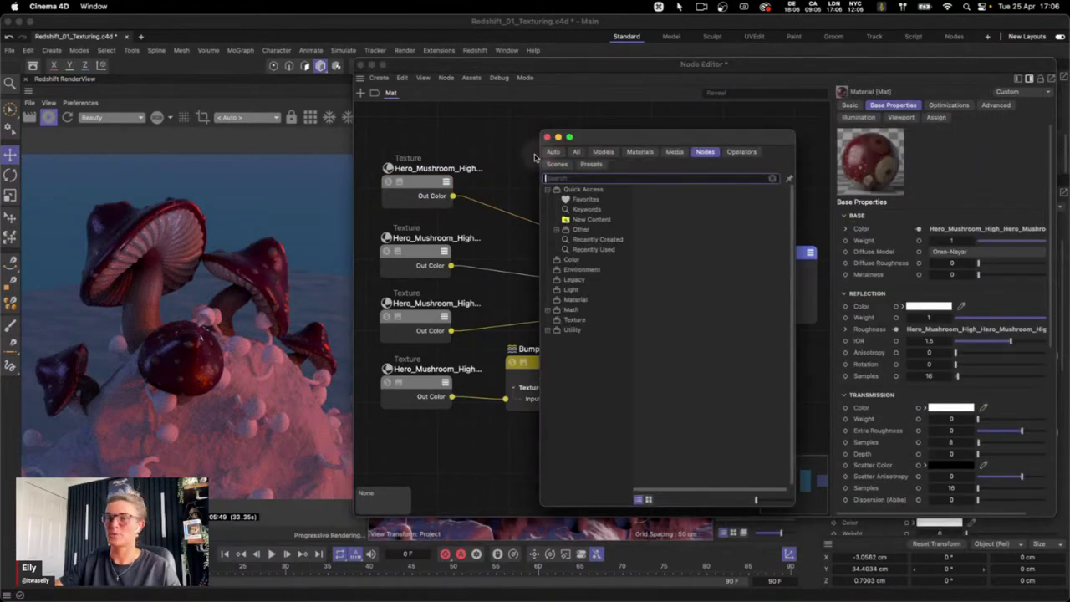
type("color")
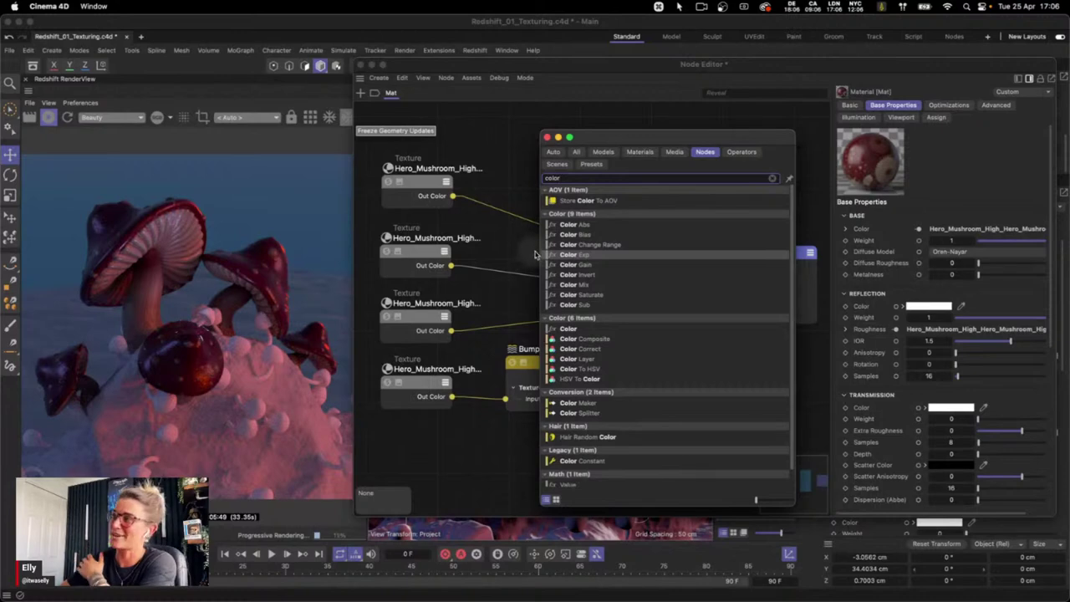
left_click_drag(579, 349, 492, 208)
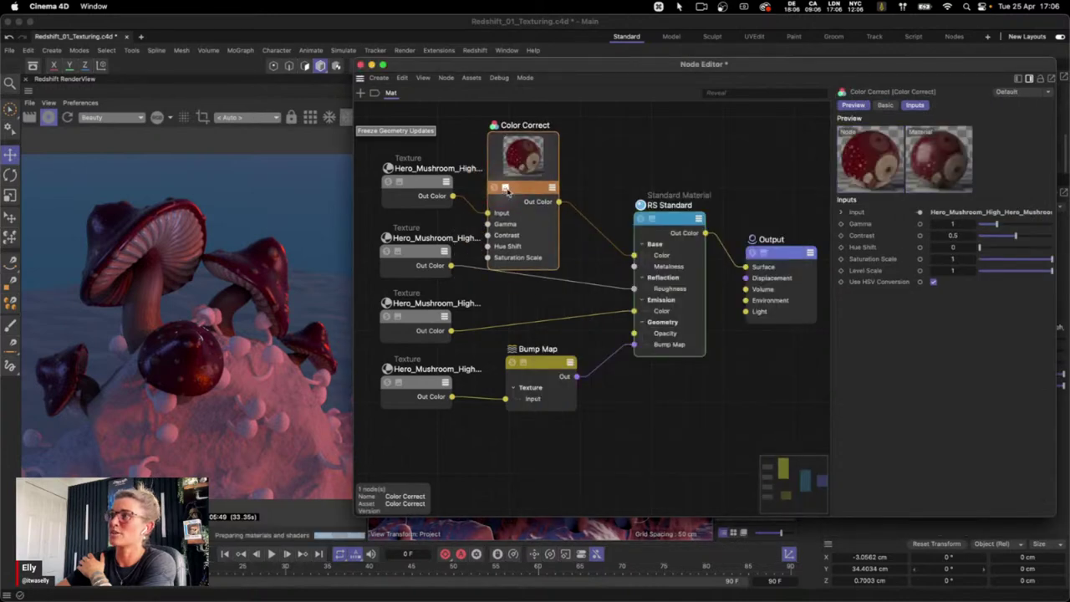
left_click(506, 189)
left_click_drag(522, 143, 529, 169)
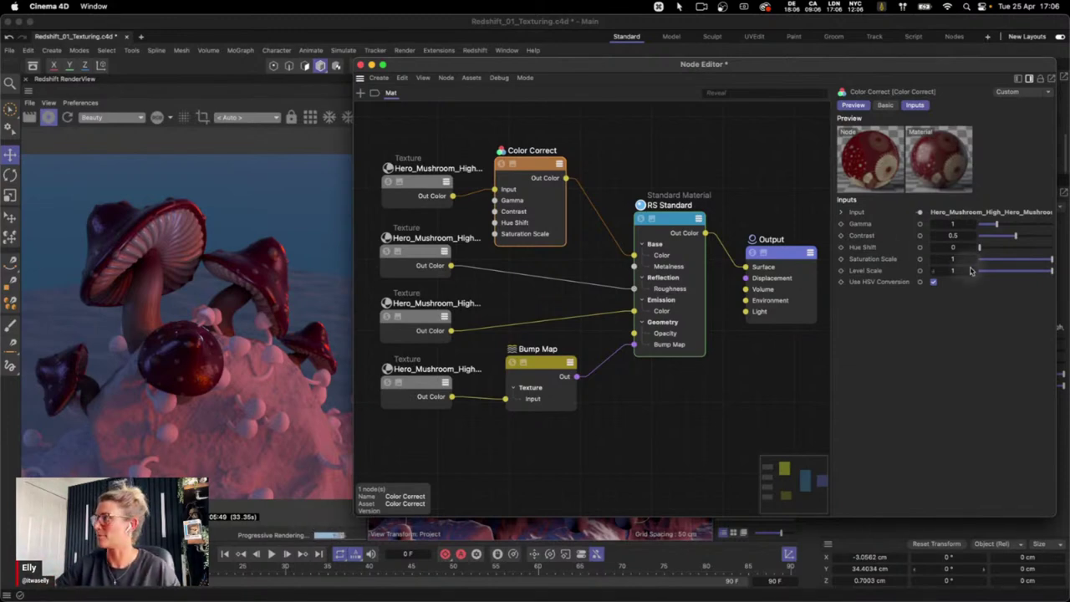
Set the Color Correct node's Level Scale to 4 and its Hue Shift to 290
type("4")
key("Return")
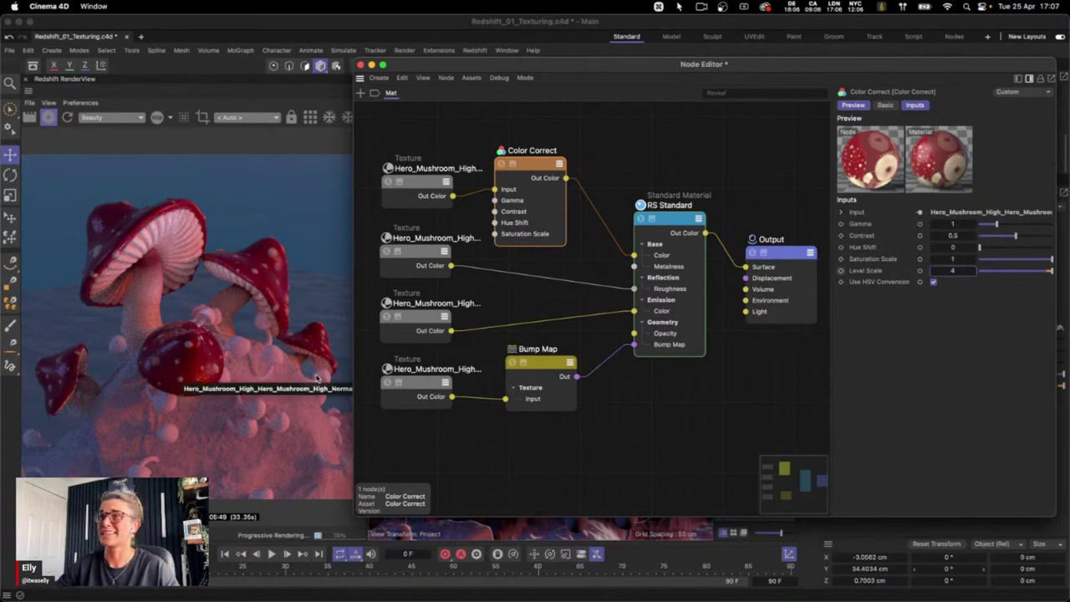
left_click(953, 247)
type("290")
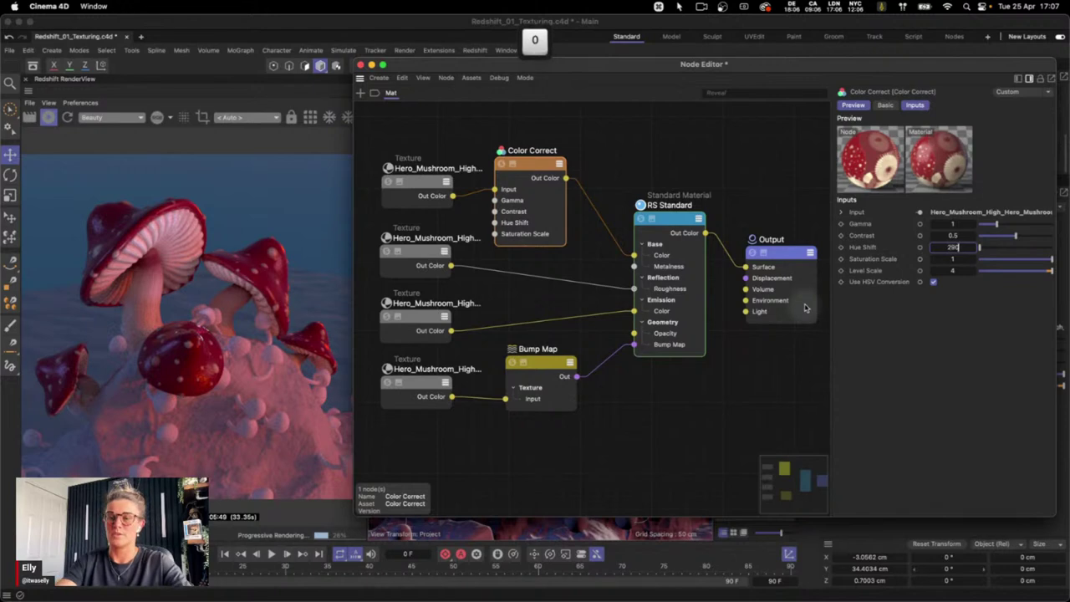
key("Return")
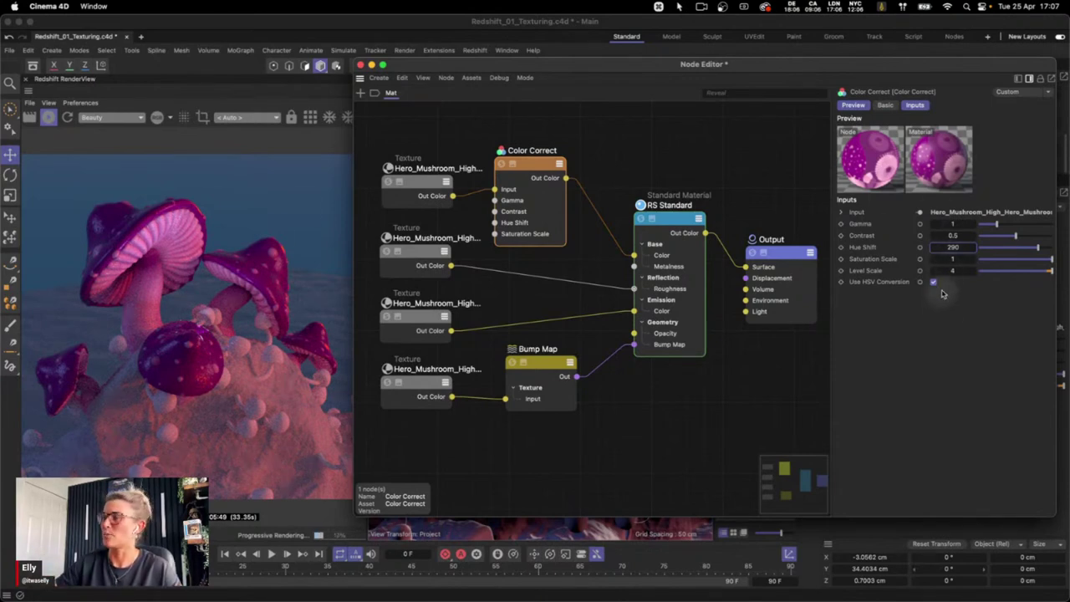
Set the Saturation Scale of the Color Correct node to 0.5
double_click(953, 259)
type("0")
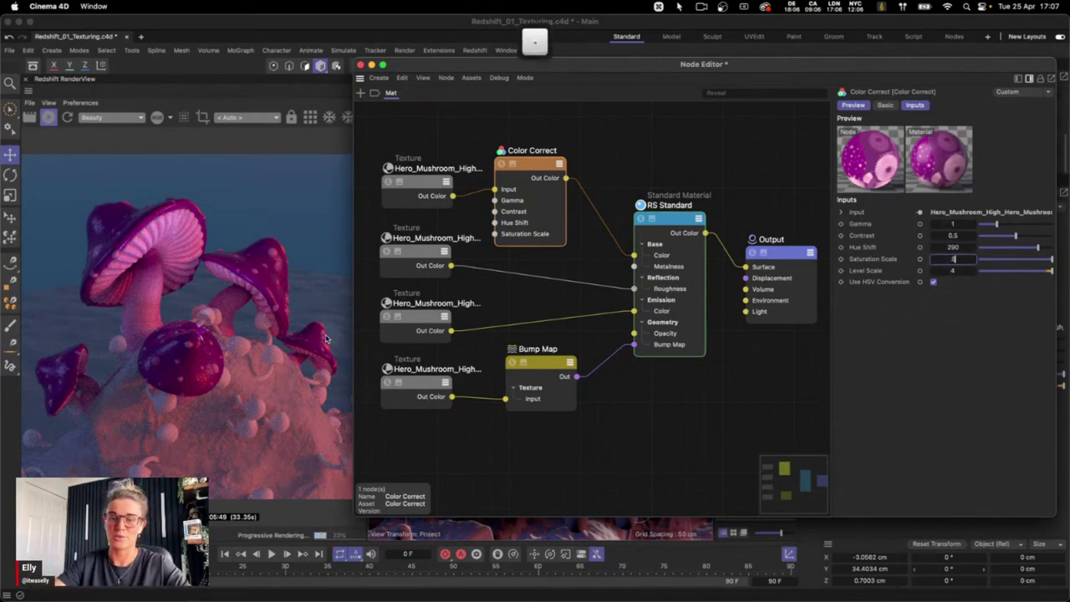
type(".5")
key("Return")
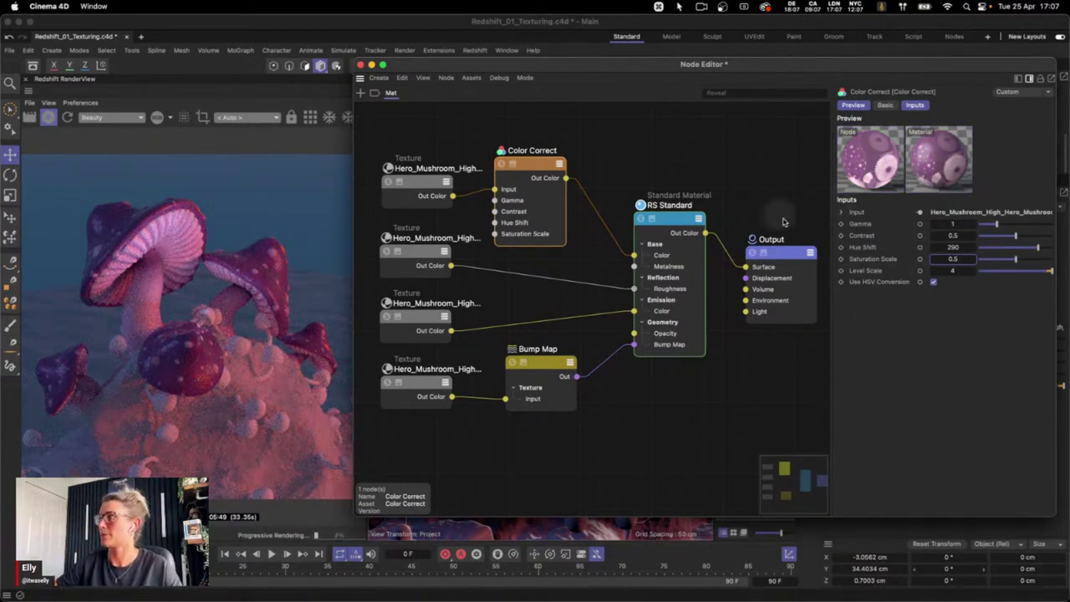
Set the Gamma of the Color Correct node to 1.2
left_click(950, 225)
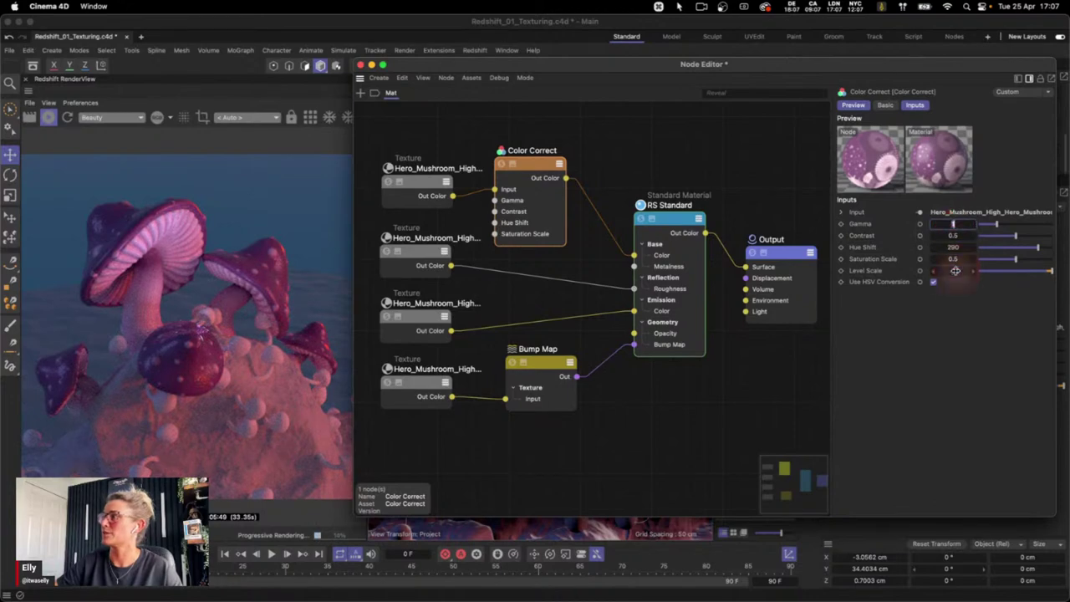
type(".2")
key("Return")
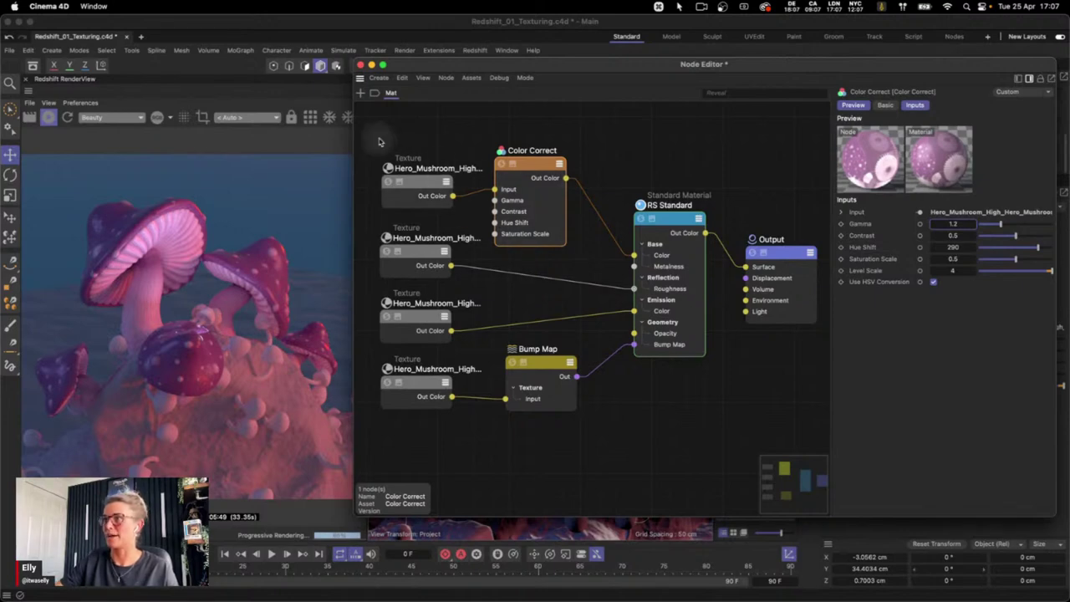
Set the Emission Weight of the RS Standard material to 2
left_click(661, 224)
left_click_drag(1040, 176, 1040, 334)
left_click(917, 422)
type("2")
key("Return")
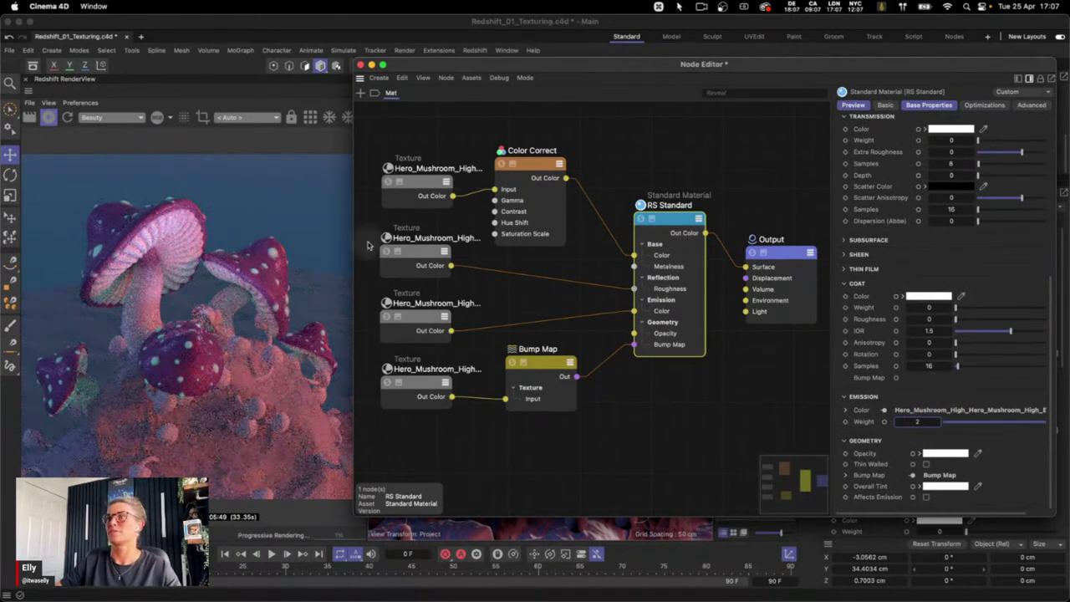
Spread the graph's nodes apart to make room between the Emissive texture and RS Standard, shifting RS Standard and Output further along
left_click_drag(370, 119, 545, 269)
left_click_drag(533, 169, 531, 140)
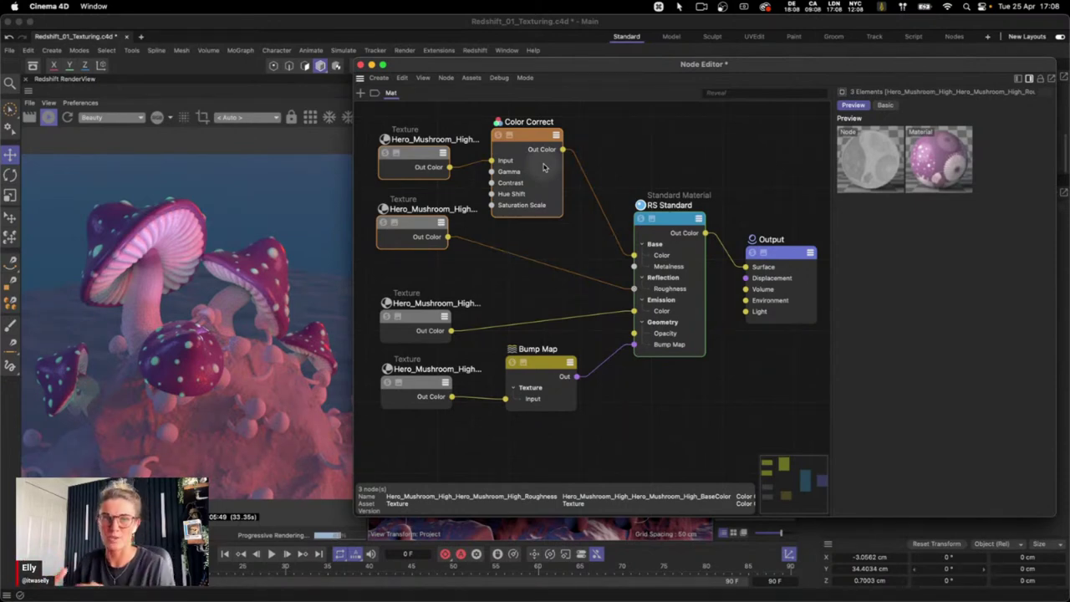
left_click_drag(428, 327, 409, 310)
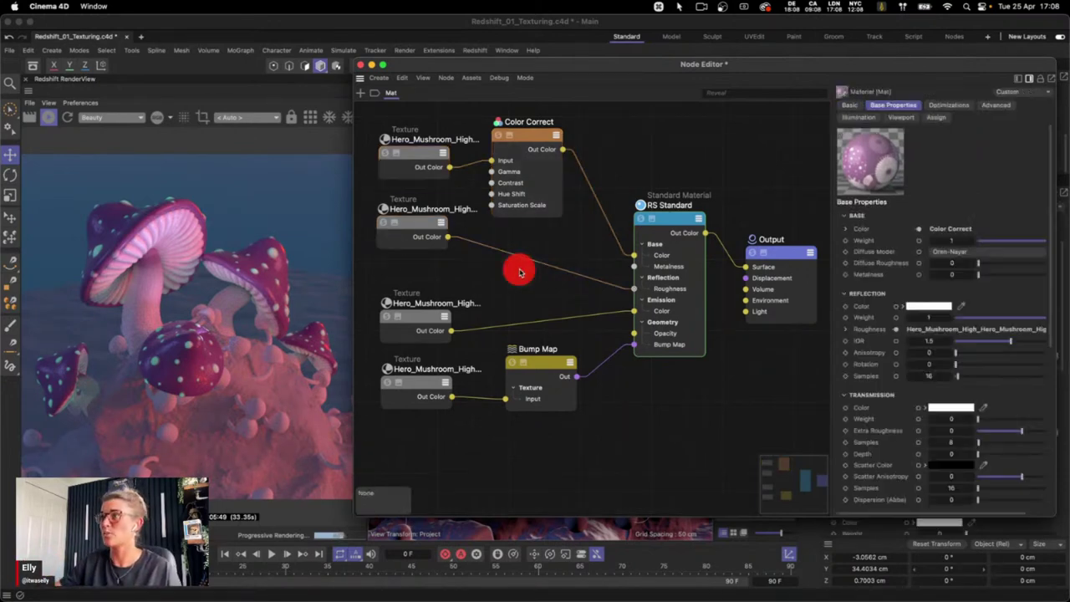
left_click(543, 132)
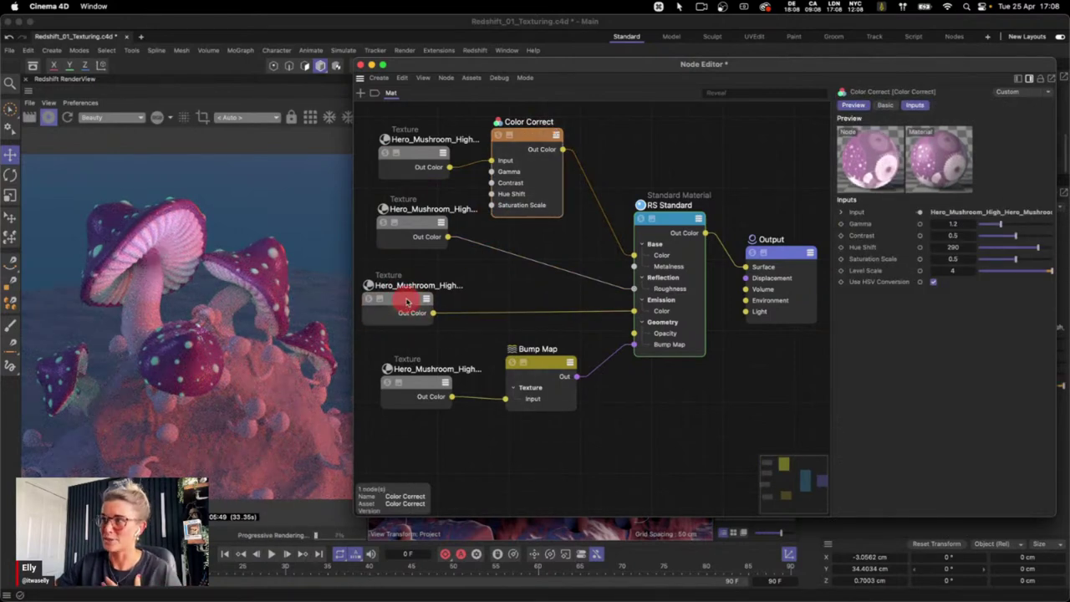
left_click_drag(421, 320, 420, 313)
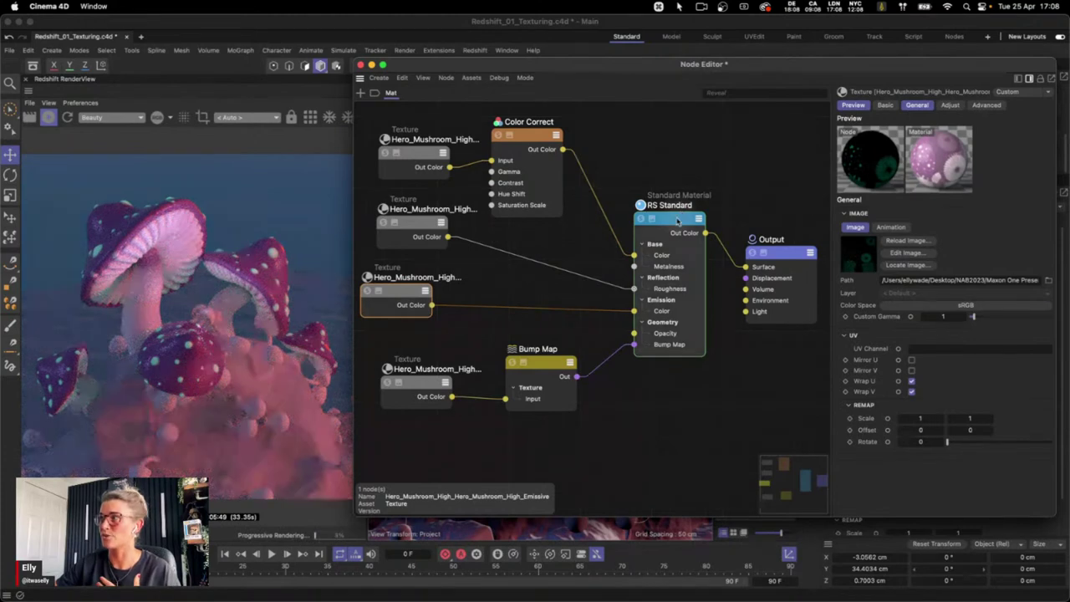
left_click_drag(677, 219, 705, 210)
left_click_drag(789, 255, 809, 255)
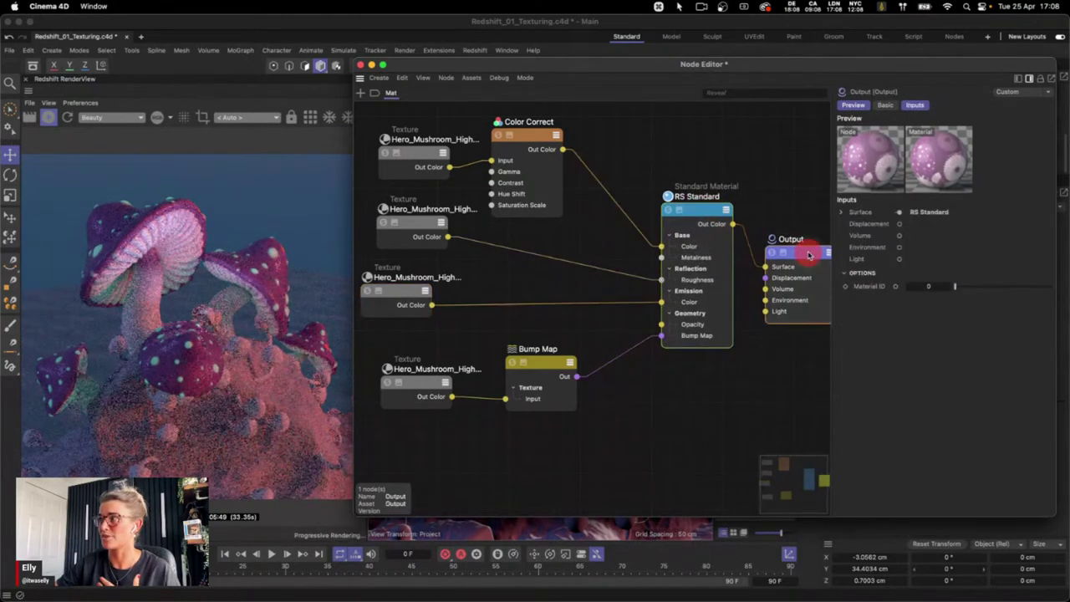
Insert a Ramp node between the Emissive texture and RS Standard's Emission Color, feeding the texture into Alt Input
double_click(515, 286)
type("ramp")
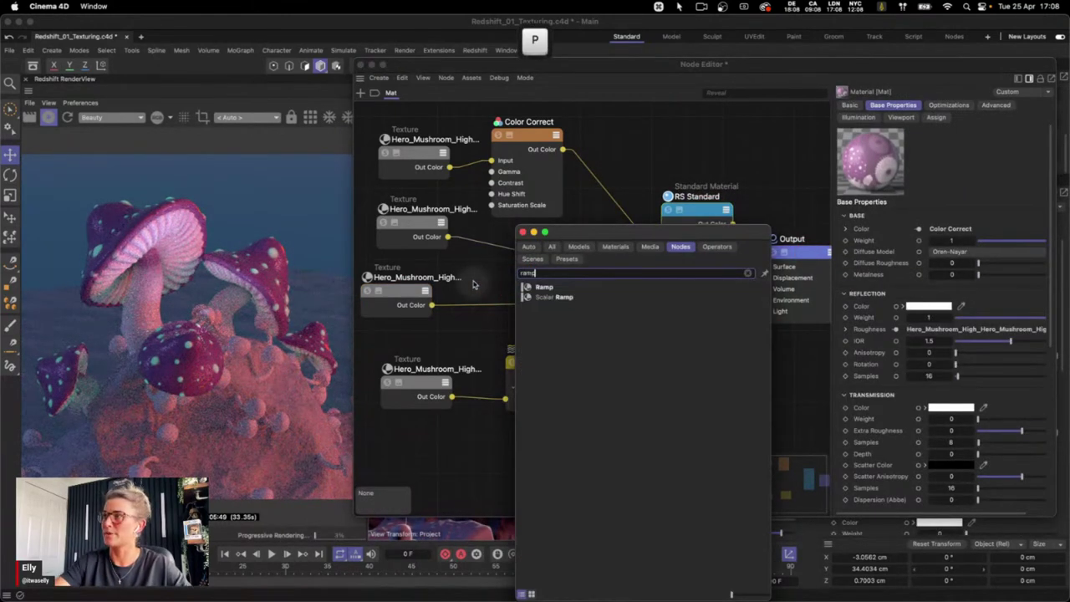
key("Down")
left_click(478, 307)
key("Return")
left_click(505, 280)
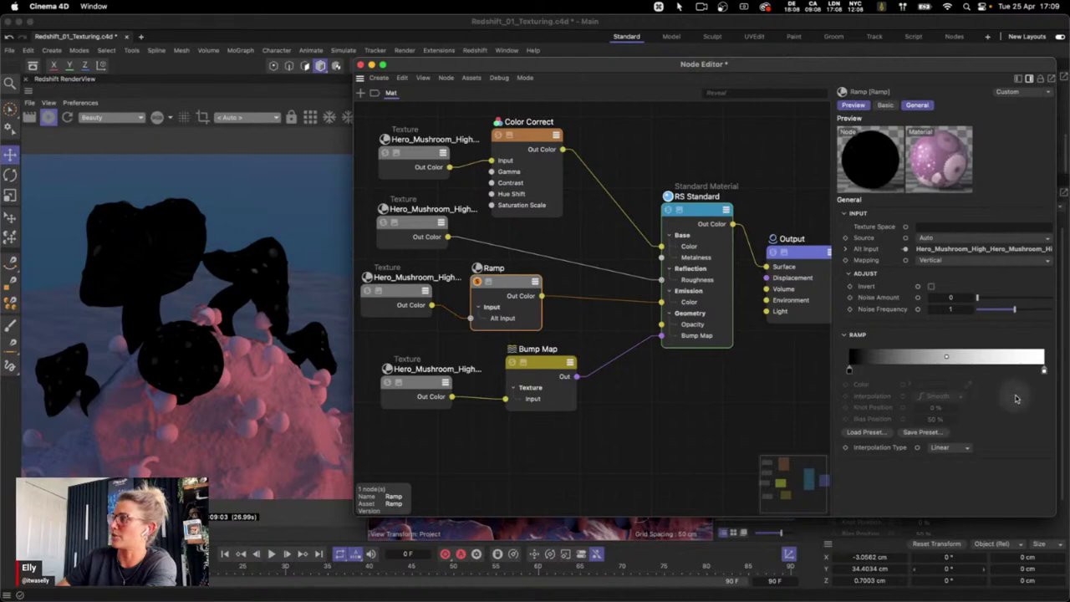
Move the Ramp's white knot to about 7% and color it light purple, with hue 262° and saturation about 53%
left_click_drag(1043, 365, 884, 368)
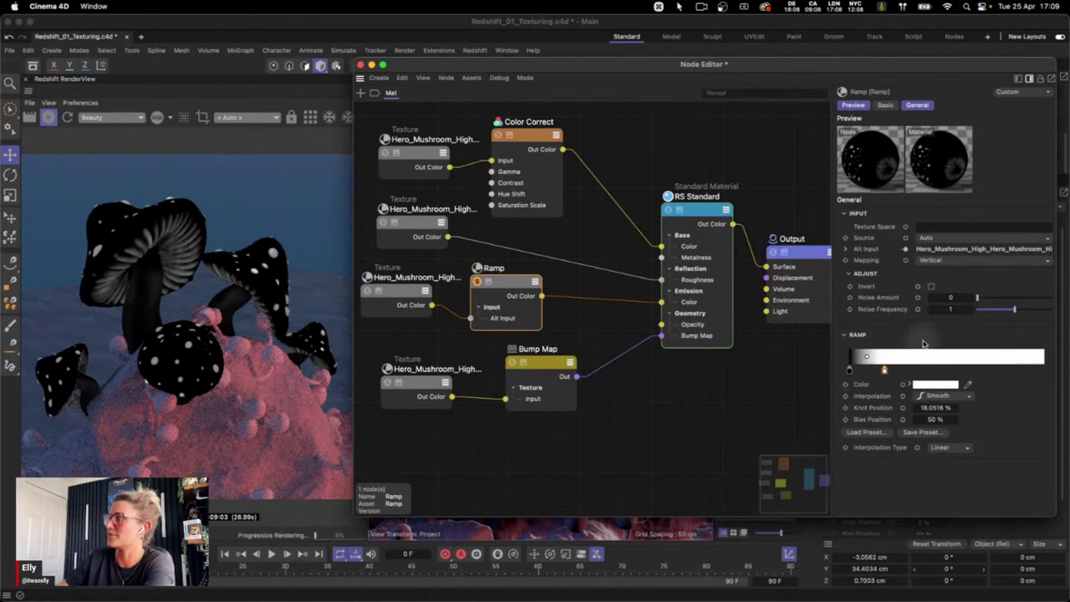
left_click_drag(885, 369, 865, 369)
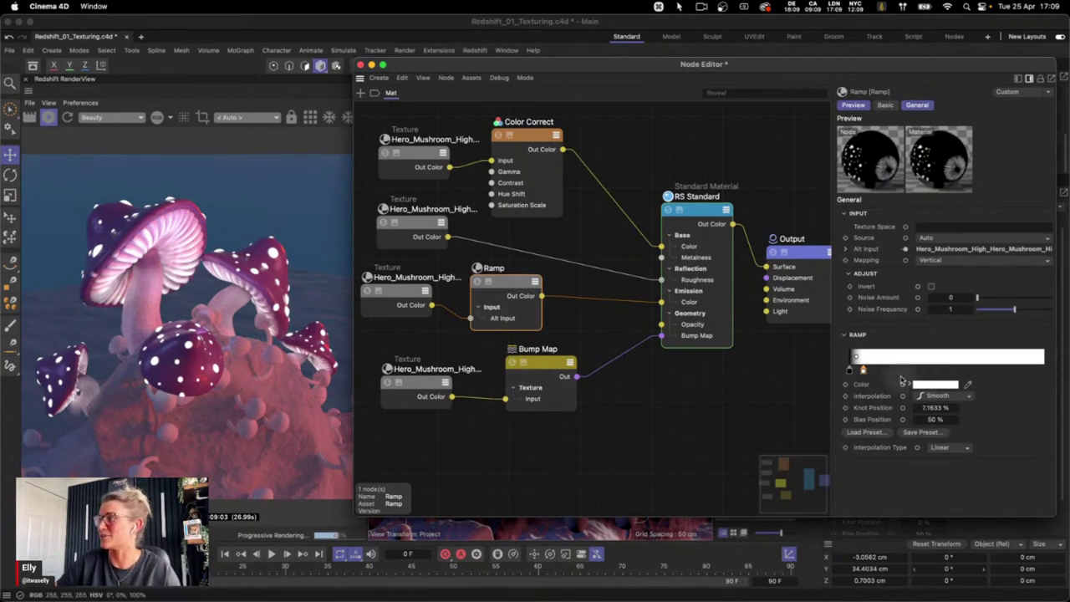
left_click(935, 385)
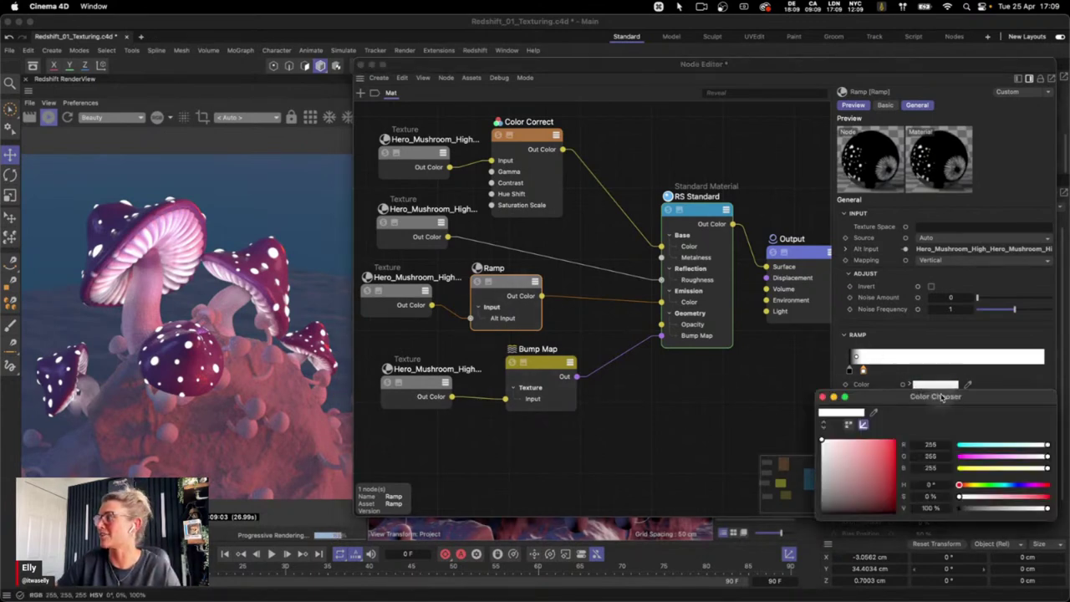
left_click_drag(959, 486, 1023, 485)
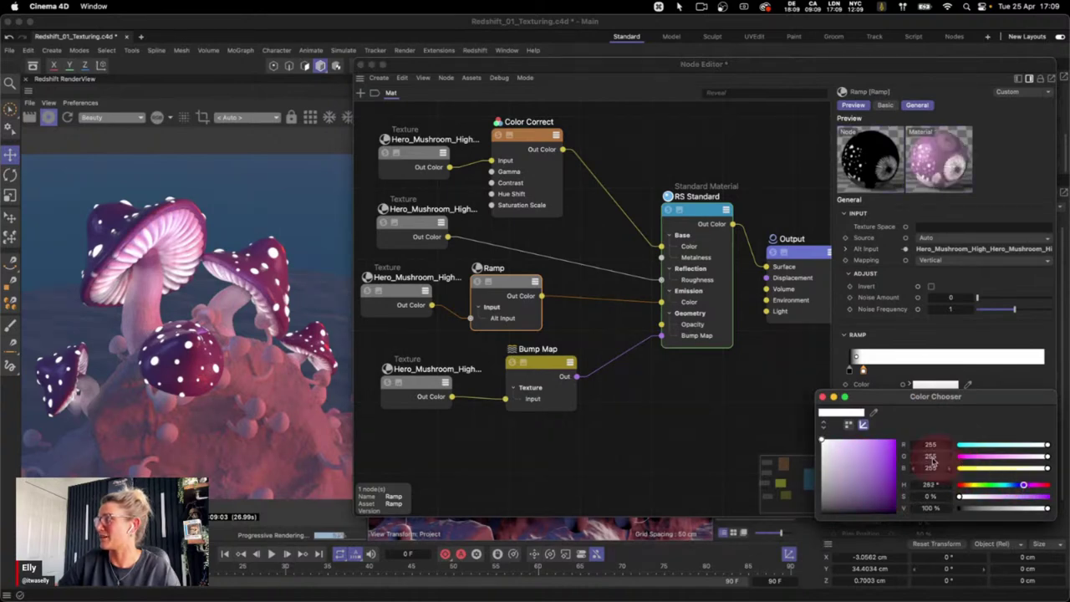
left_click(860, 442)
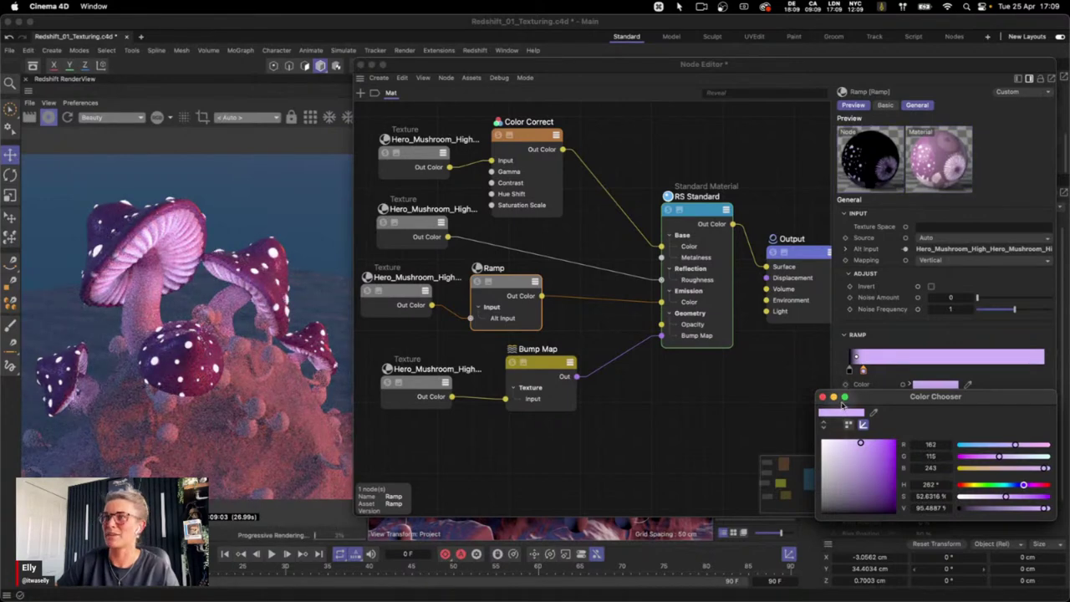
left_click(822, 398)
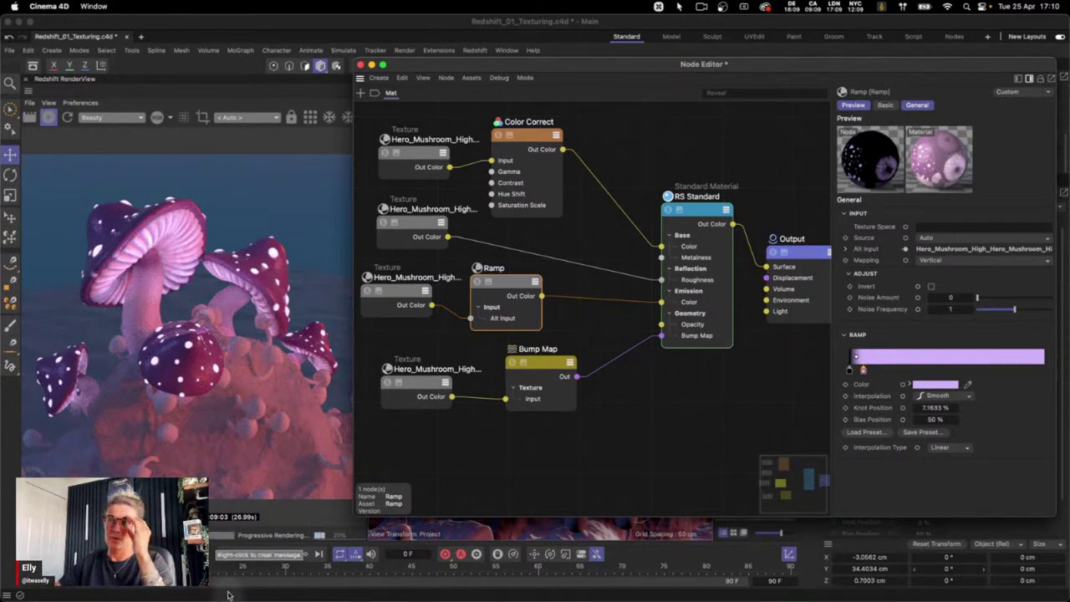
Close the mushroom material's Node Editor and switch the viewport to look through the RS Camera
left_click(604, 451)
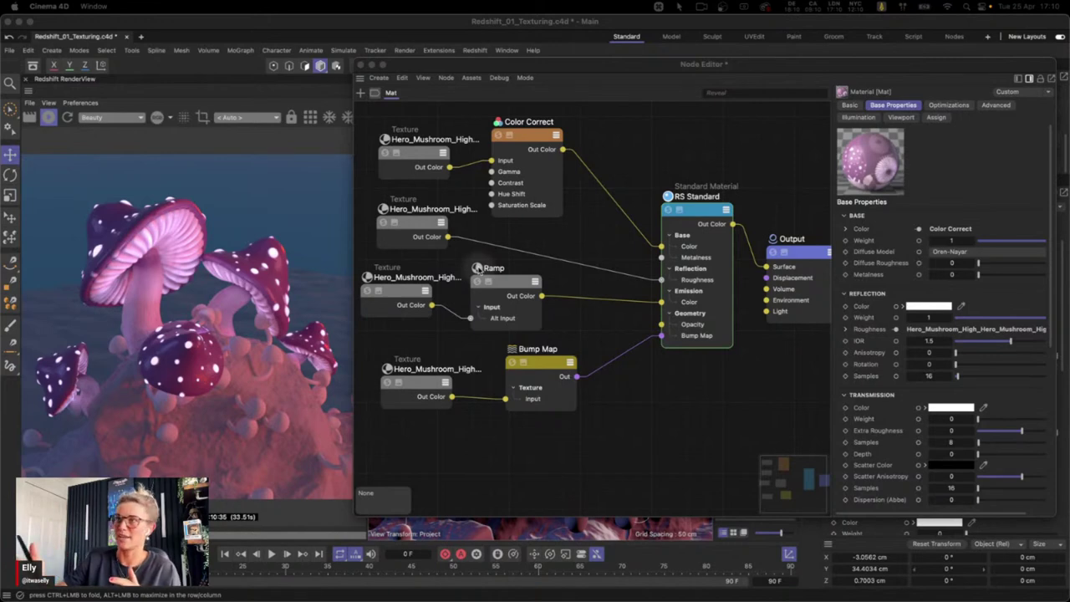
left_click(360, 65)
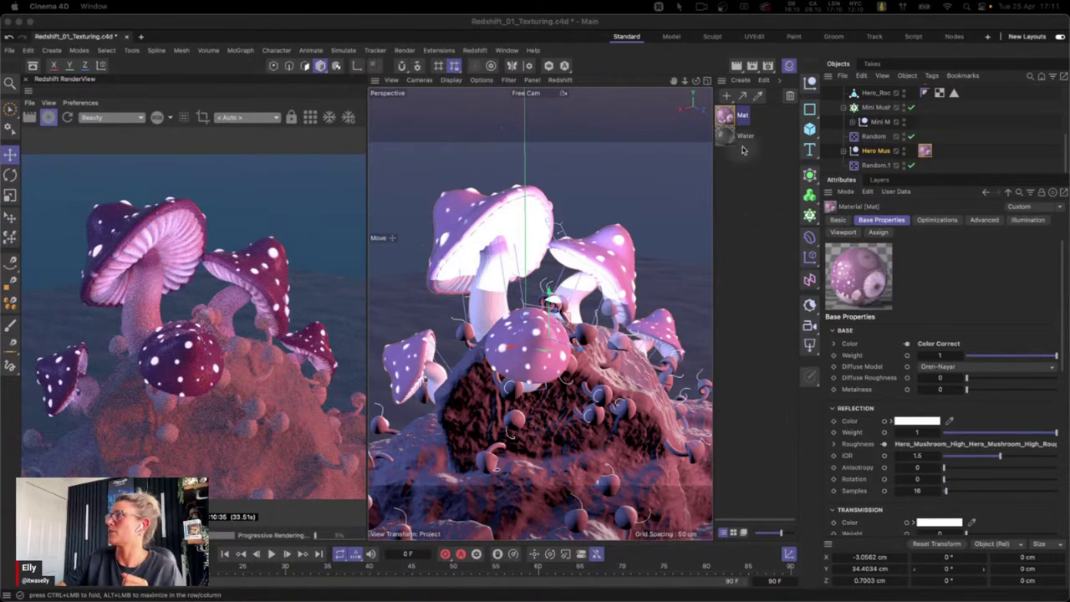
left_click_drag(1065, 142, 1065, 83)
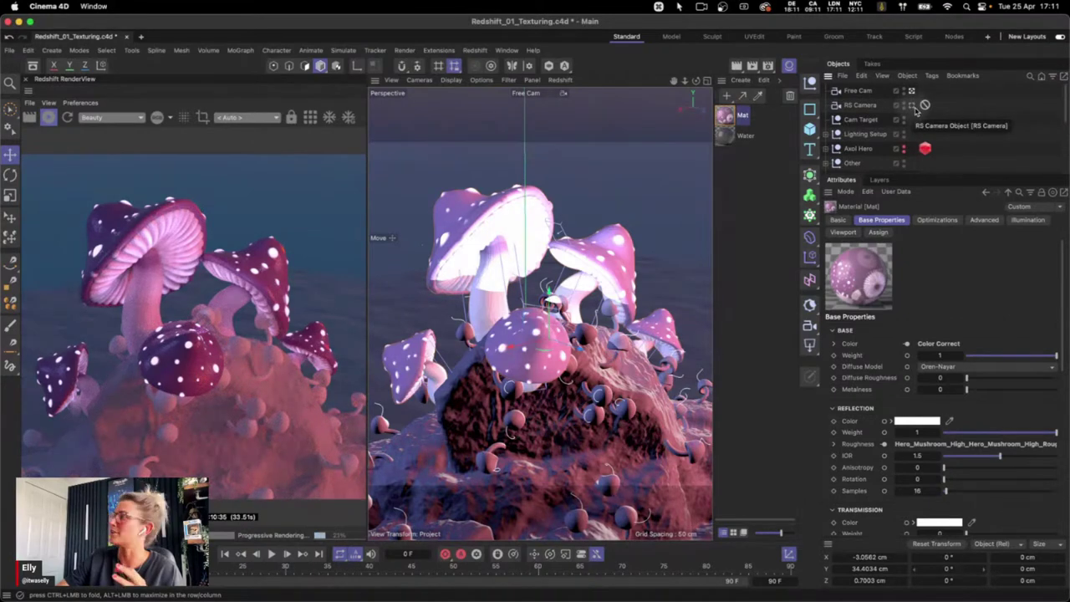
left_click(911, 105)
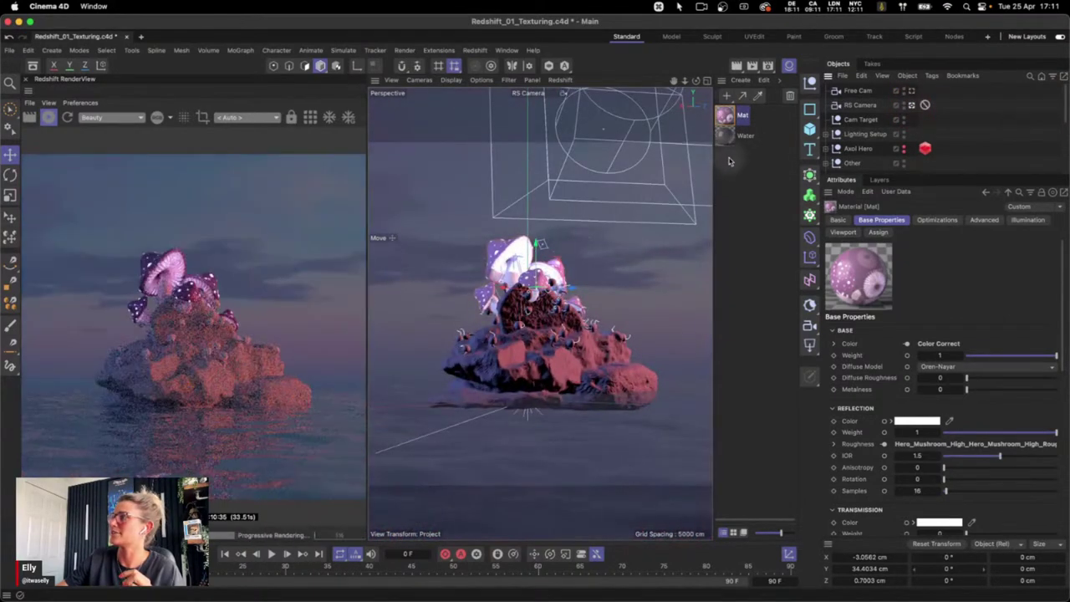
Create a new Redshift material and apply it to the rock
double_click(730, 157)
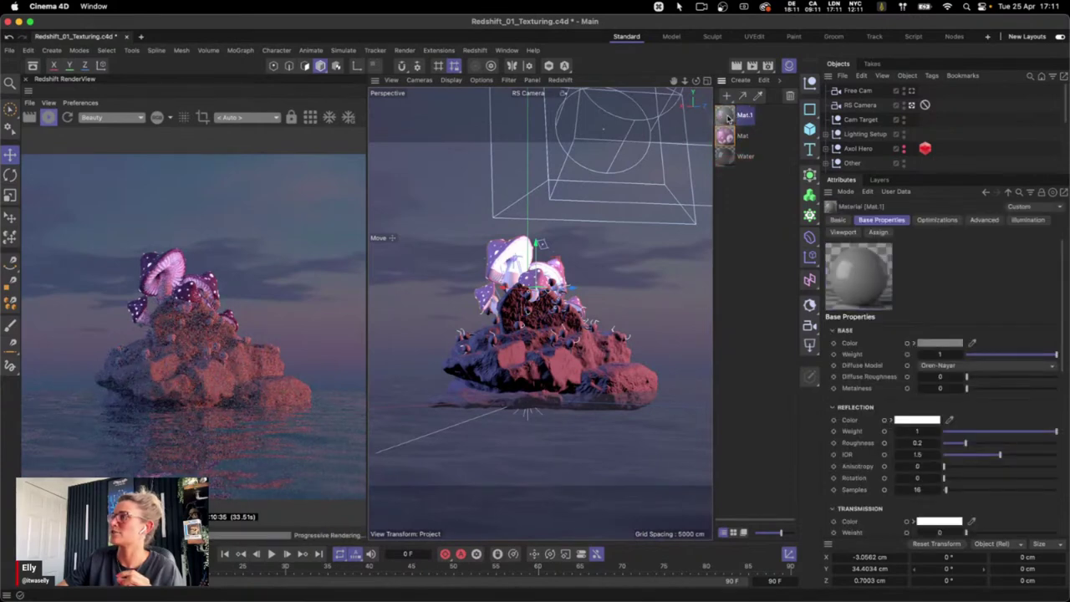
left_click_drag(573, 354, 572, 354)
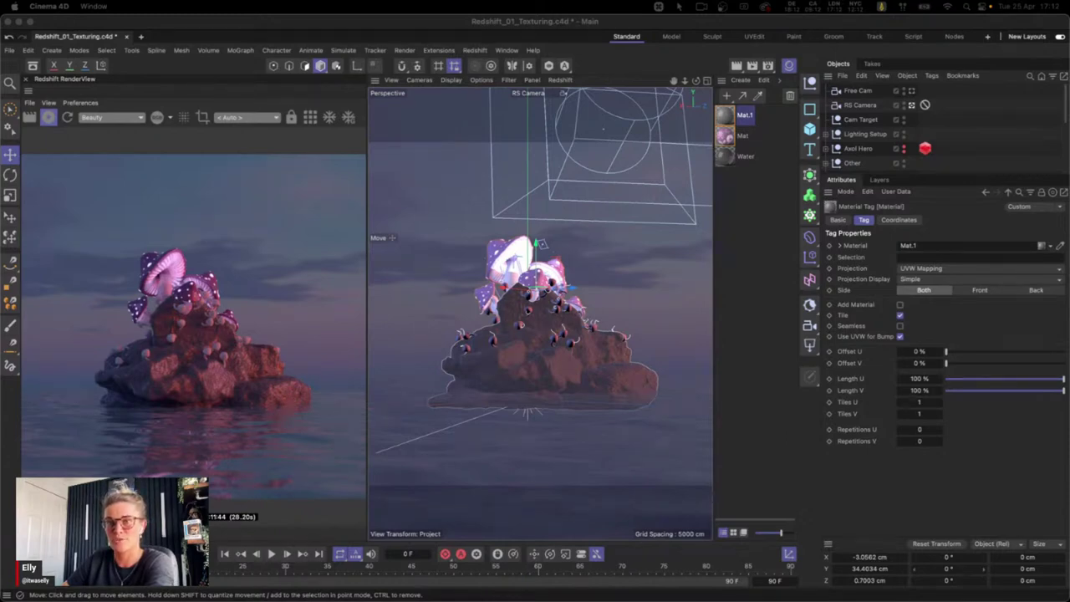
Look over the Rock024_4K_Color.jpg texture in Preview and close the image
left_click_drag(0, 211, 288, 39)
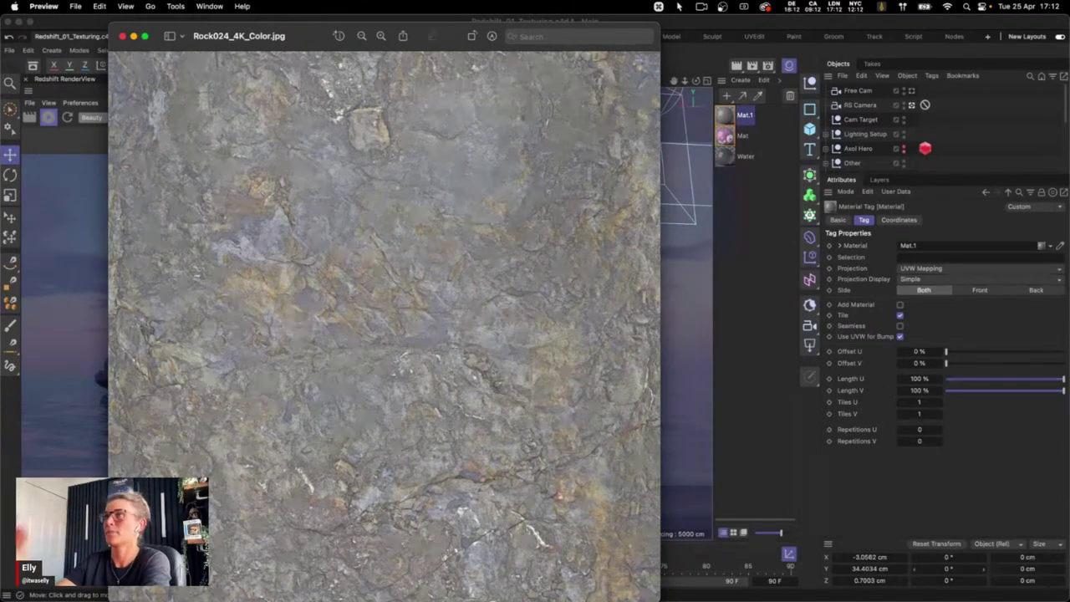
left_click(123, 37)
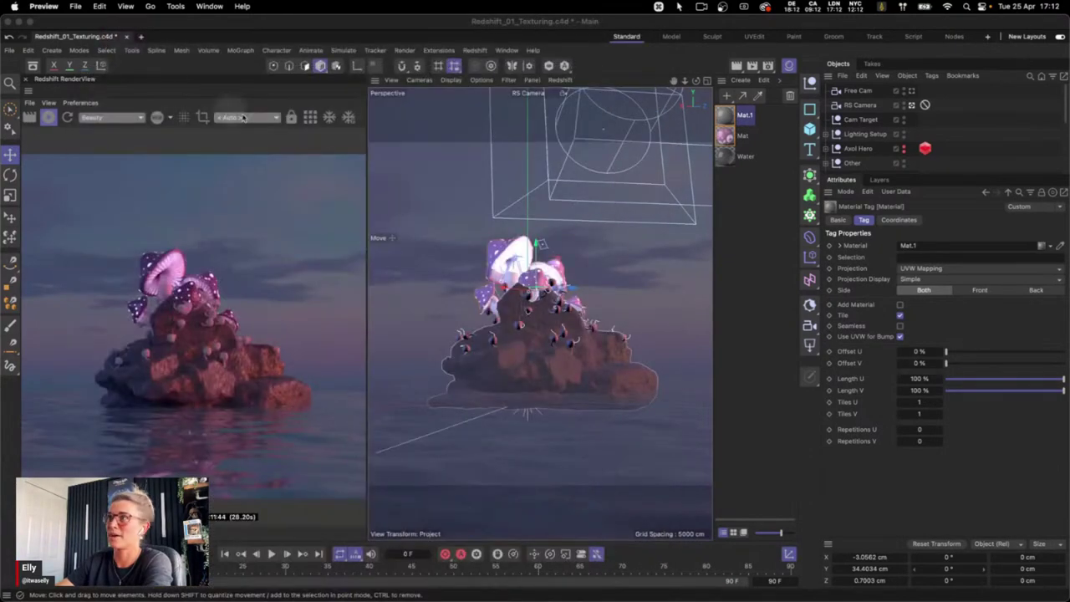
Open the rock material Mat.1 in the Node Editor with its attributes shown, and collapse the RS Standard and Output previews
double_click(726, 118)
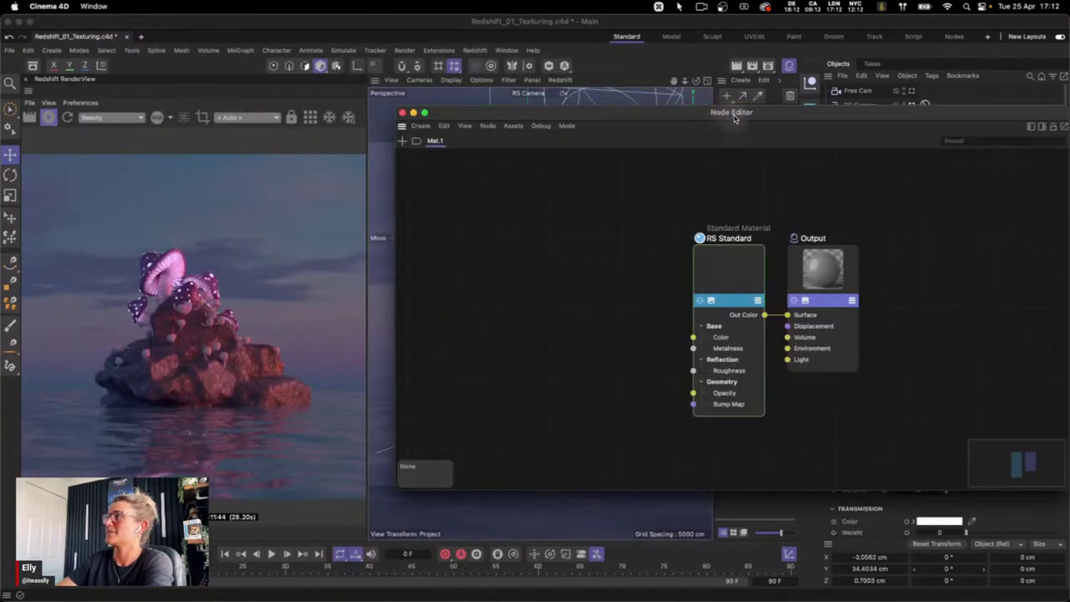
left_click_drag(733, 118, 684, 99)
left_click(983, 108)
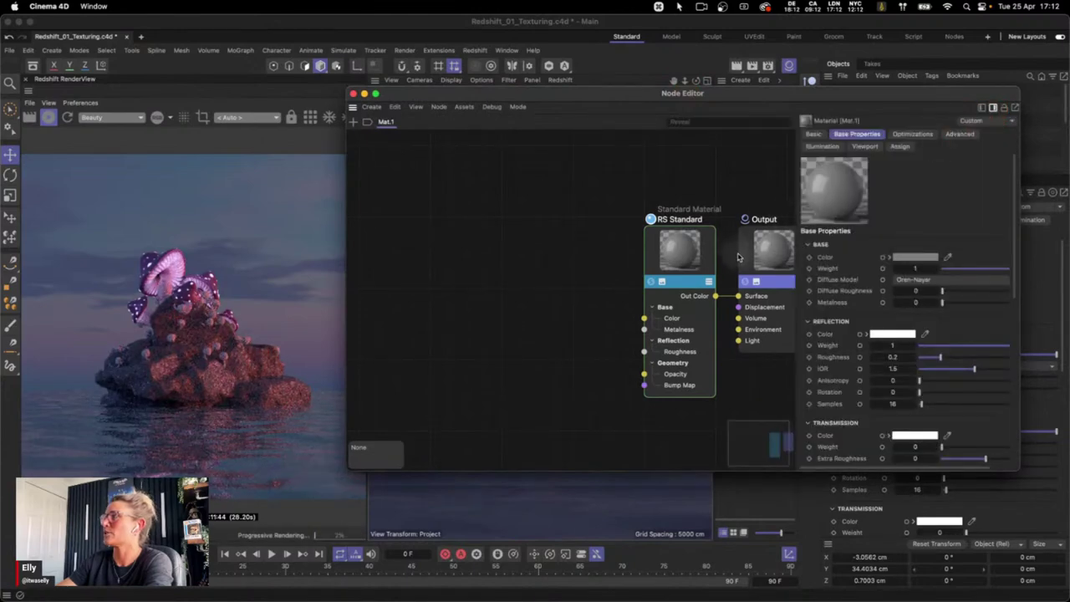
left_click(661, 281)
left_click(755, 281)
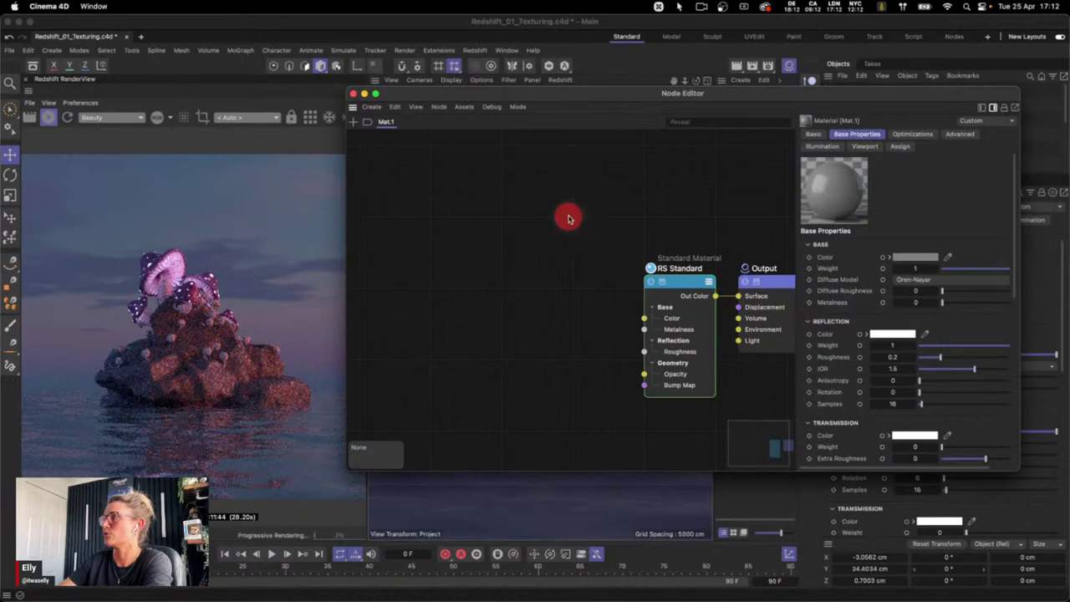
Add a Color Layer node to the rock material's graph, placed ahead of RS Standard
double_click(568, 219)
type("color")
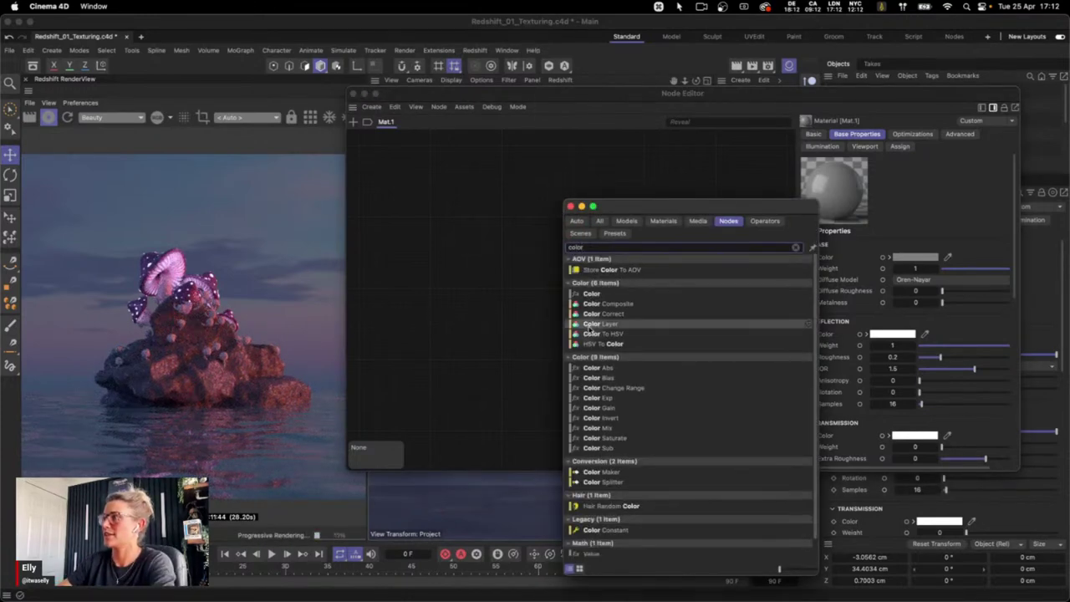
double_click(592, 323)
left_click(550, 224)
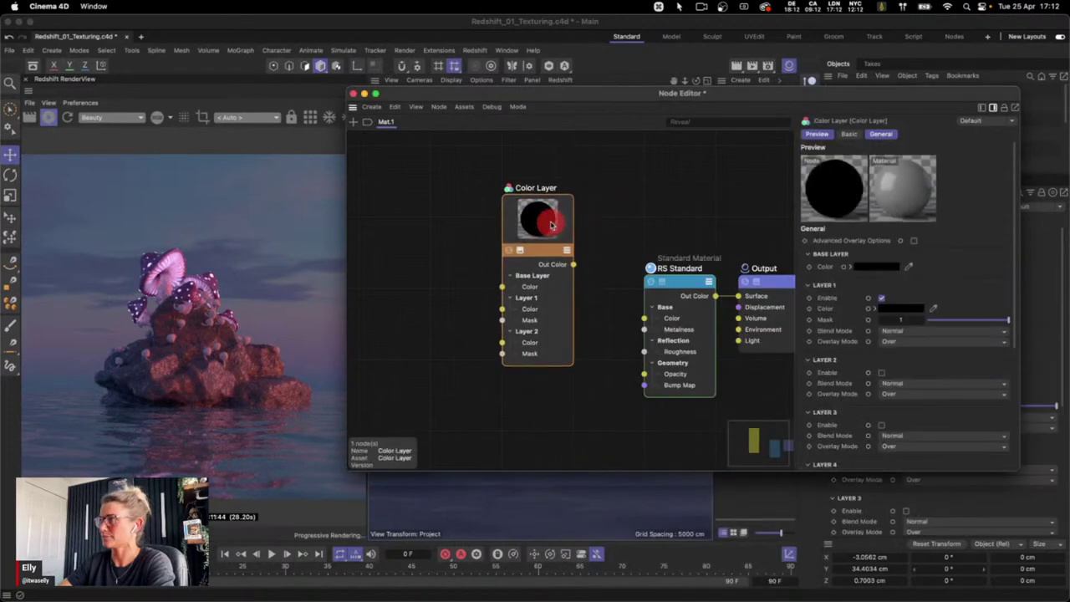
left_click_drag(550, 224, 552, 222)
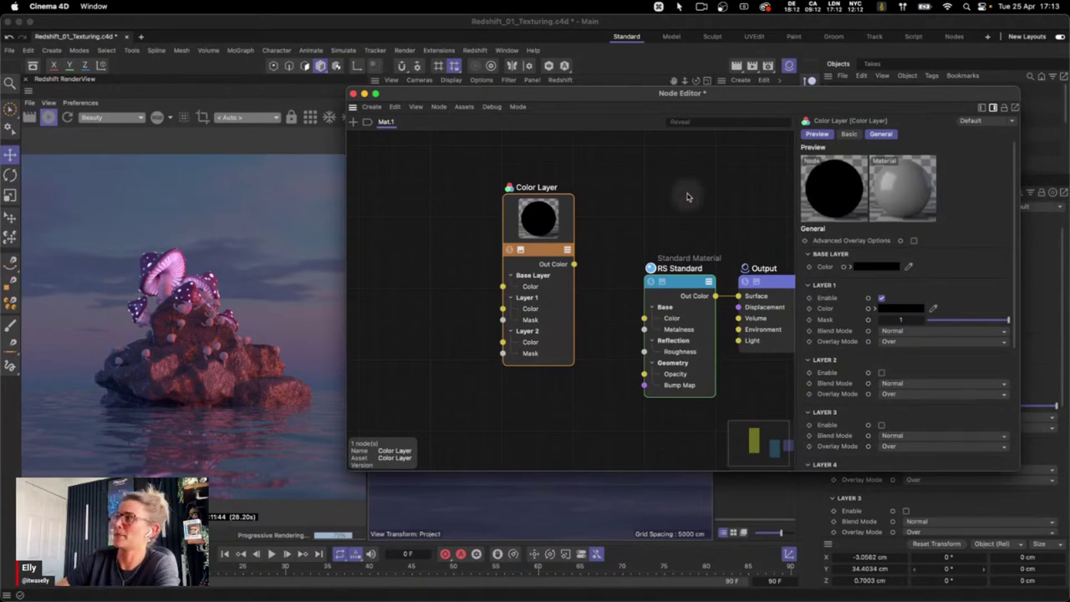
Disable Layer 1 of the Color Layer node and set its Base Layer color to light cyan
left_click(881, 298)
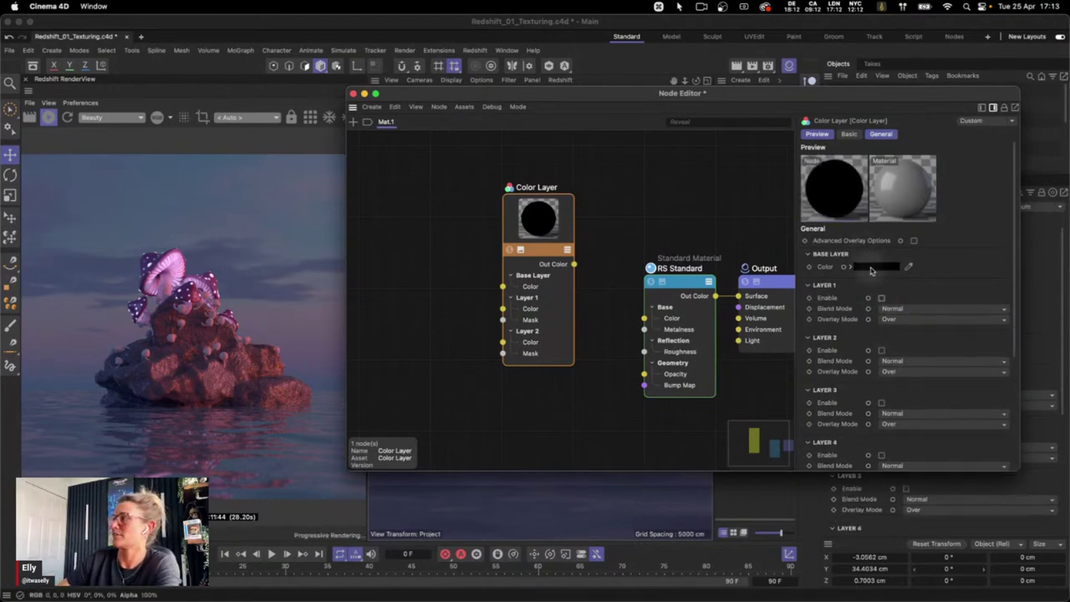
left_click(871, 268)
left_click_drag(904, 368, 949, 368)
left_click_drag(790, 323, 803, 342)
left_click(763, 278)
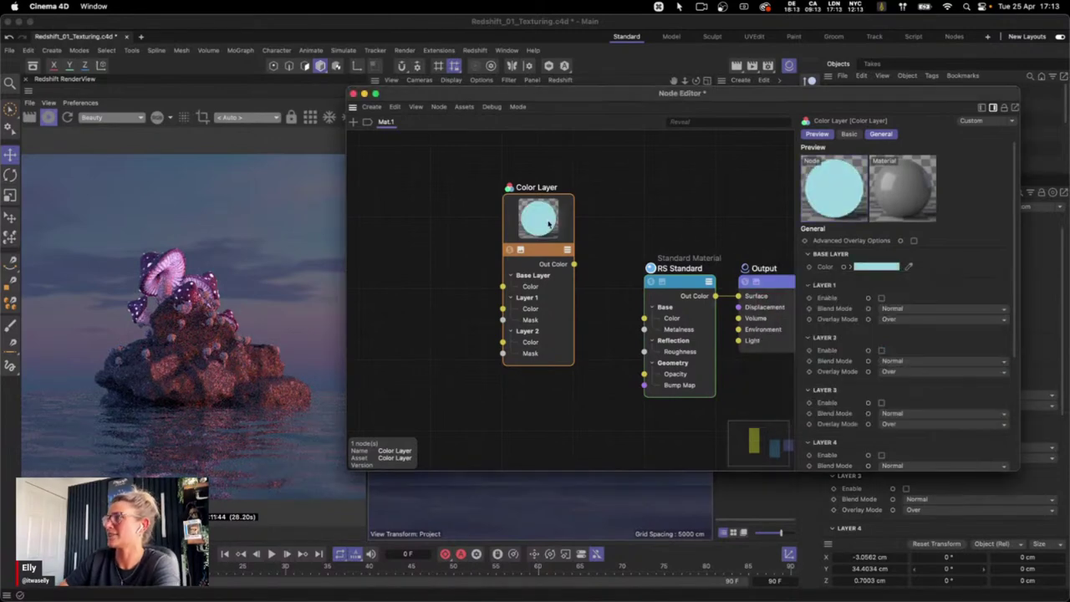
Connect the Color Layer's Out Color to RS Standard's base Color and reposition the Color Layer beside it
left_click_drag(574, 264, 643, 317)
left_click_drag(534, 217, 571, 242)
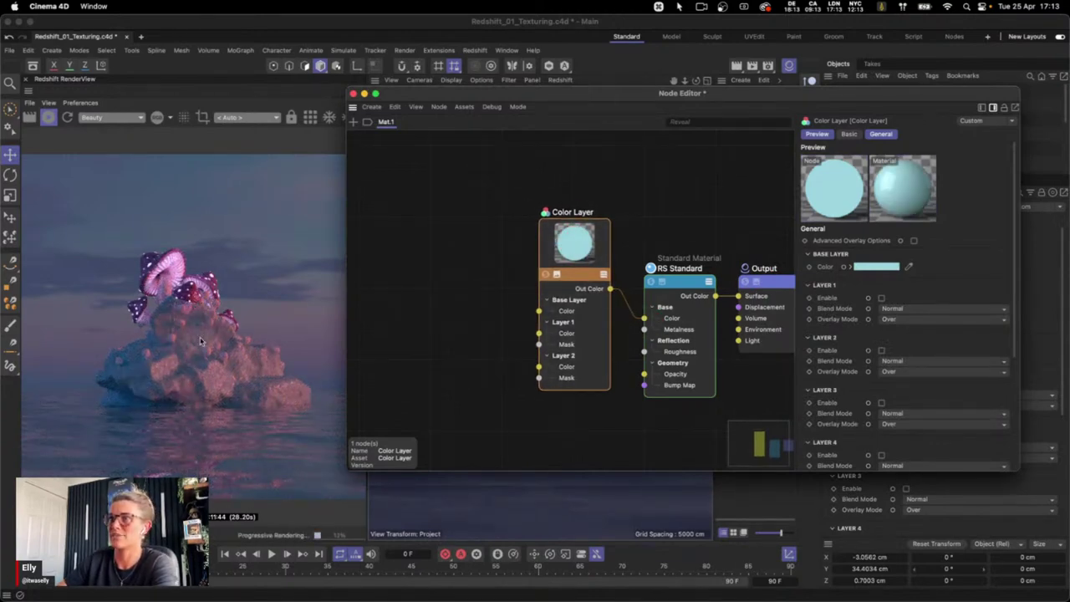
left_click_drag(554, 242, 528, 238)
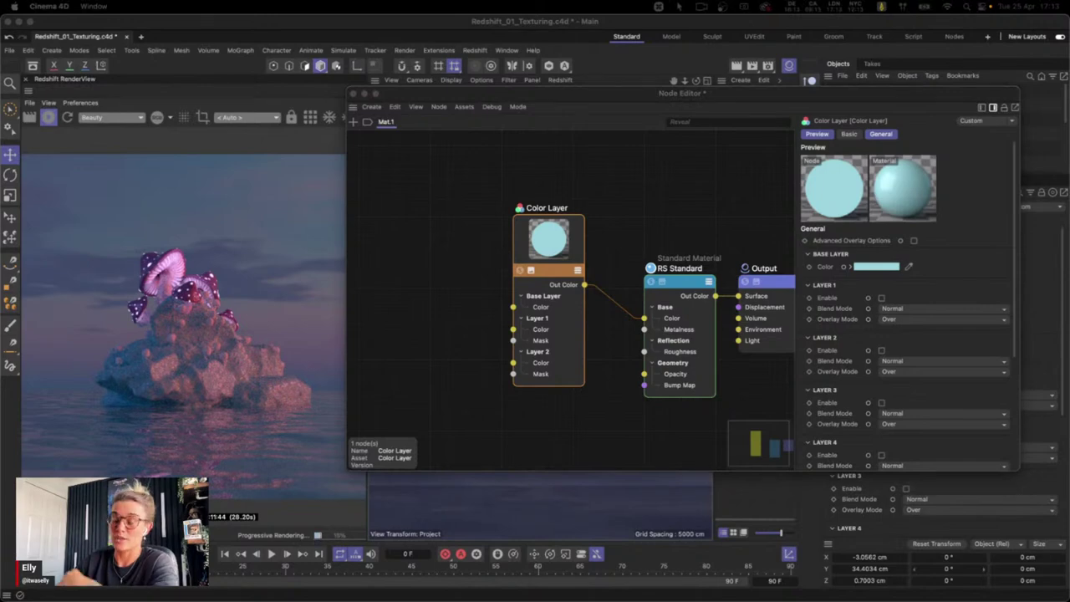
Add the Rock024_4K_AmbientOcclusion texture to the graph and solo it, collapsing the Color Layer preview and shifting the nodes to make room
left_click_drag(201, 395, 418, 268)
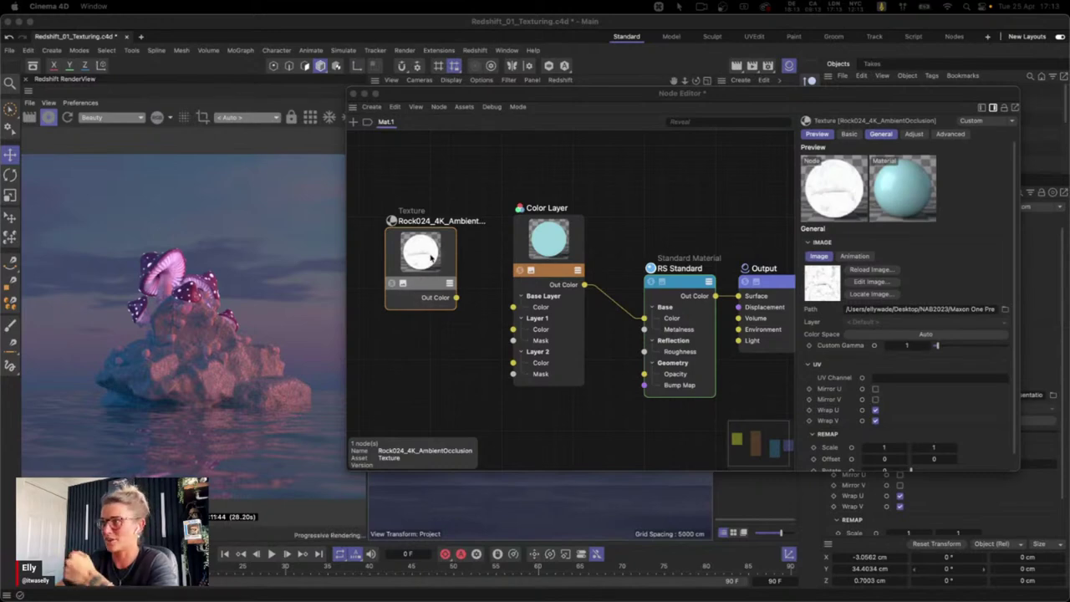
left_click_drag(490, 214, 702, 303)
left_click_drag(550, 248, 571, 244)
left_click_drag(767, 280, 786, 277)
left_click(576, 264)
left_click_drag(576, 264, 624, 242)
left_click_drag(583, 240, 558, 236)
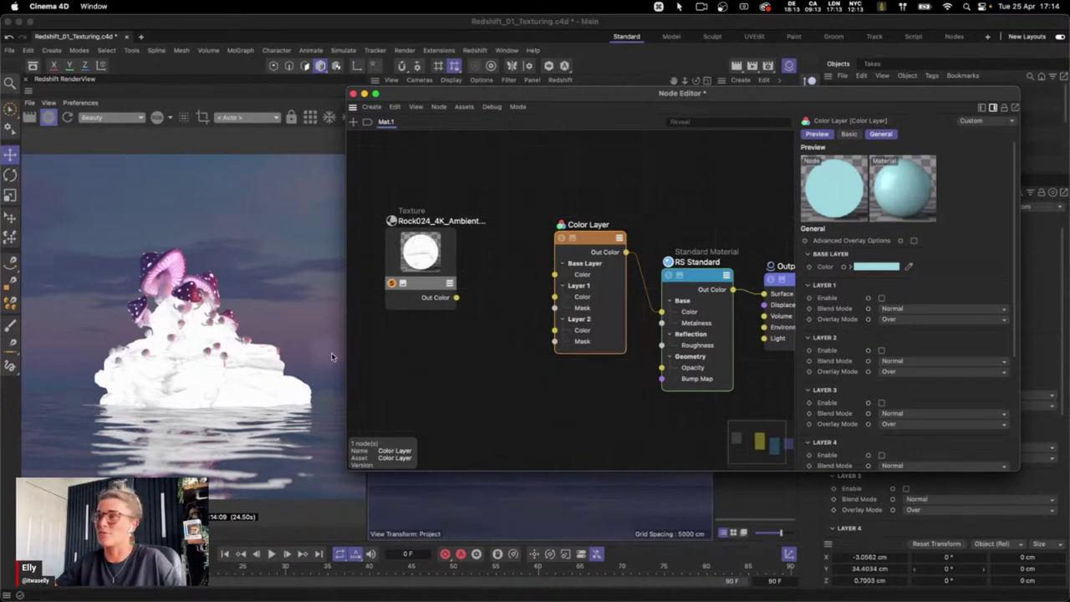
Add a TriPlanar node beside the ambient occlusion texture and connect the texture's Out Color to its Image X input
left_click(490, 390)
key("1")
left_click_drag(455, 352, 490, 375)
left_click_drag(449, 276, 418, 282)
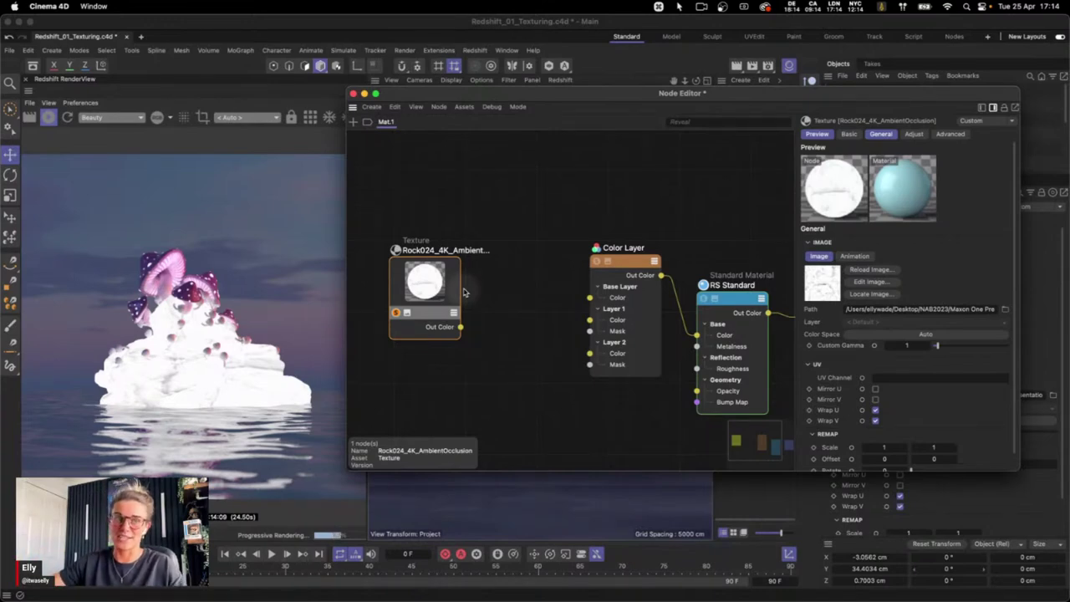
left_click_drag(427, 281, 401, 282)
double_click(468, 283)
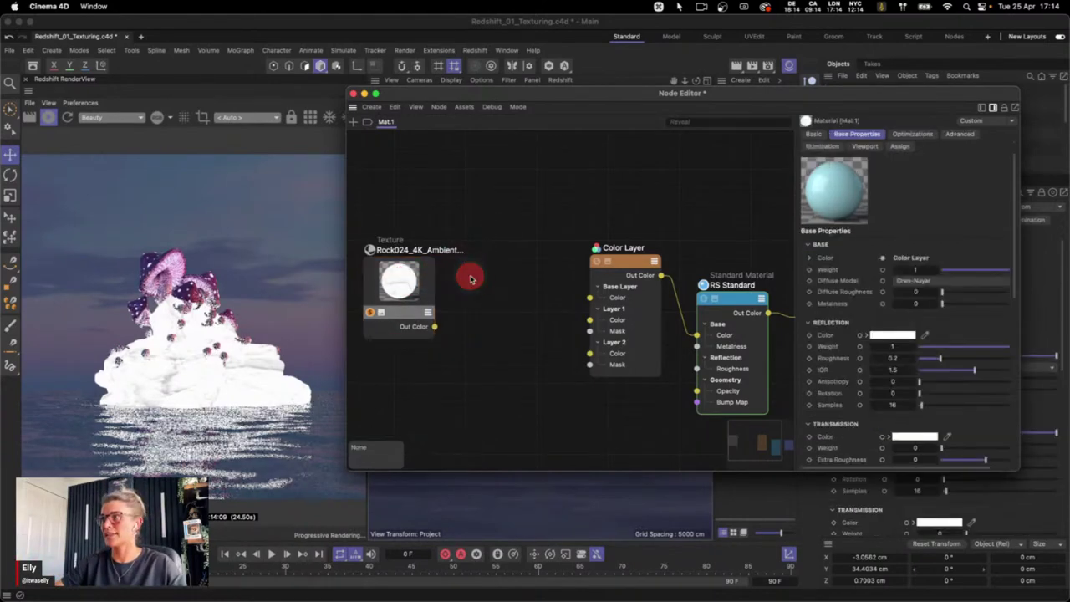
type("trip")
mouse_move(502, 286)
left_mouse_down()
mouse_move(452, 312)
mouse_move(508, 293)
left_mouse_up()
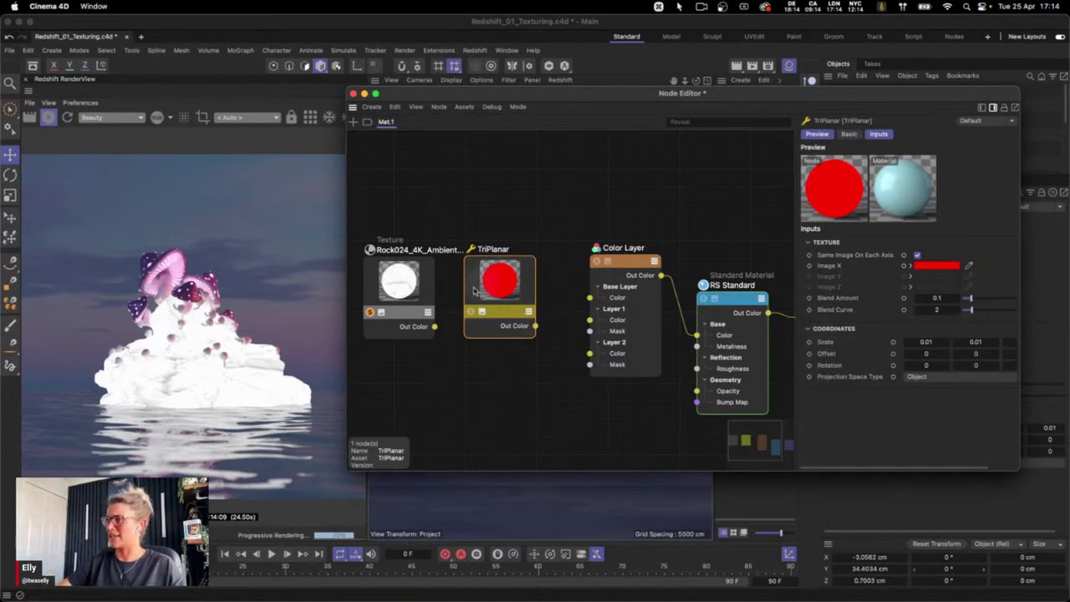
left_click_drag(433, 326, 523, 301)
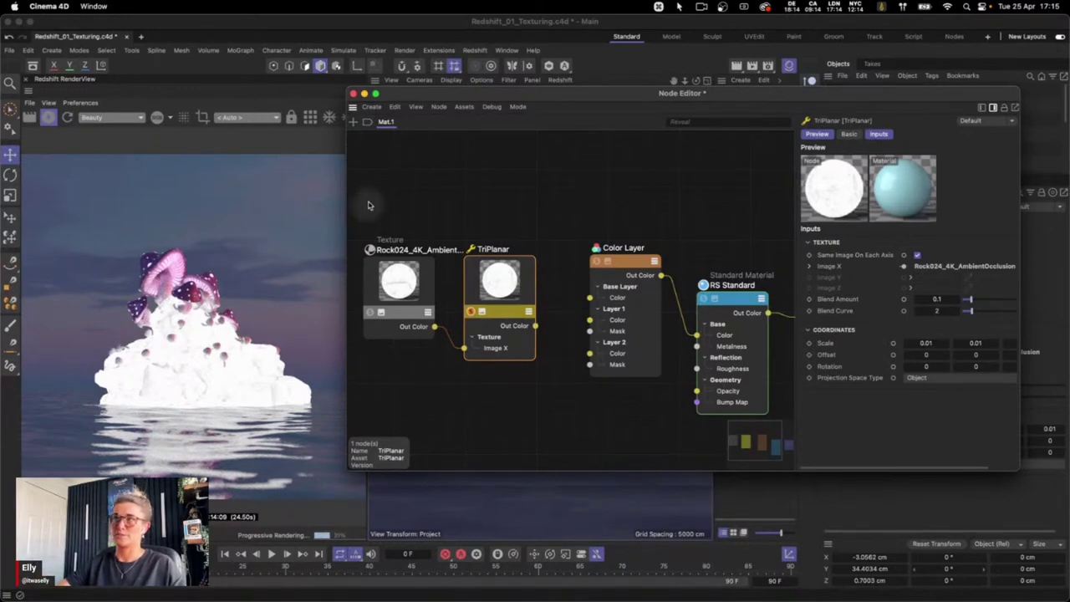
Set the ambient occlusion texture's remap scale to 2 by 2 and its color space to sRGB
left_click(400, 282)
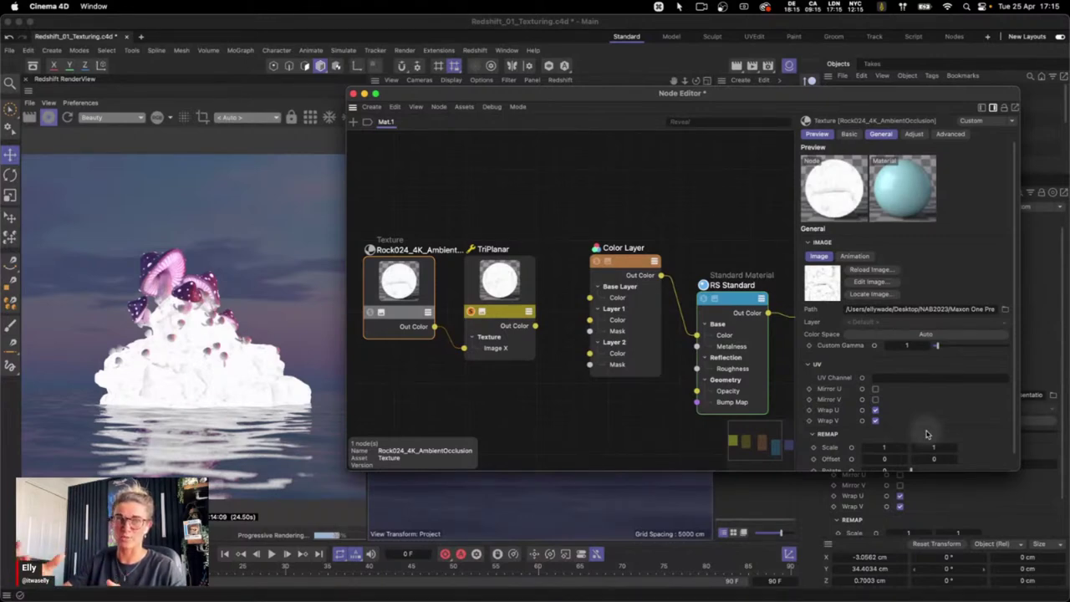
left_click(901, 446)
type("2")
left_click(931, 445)
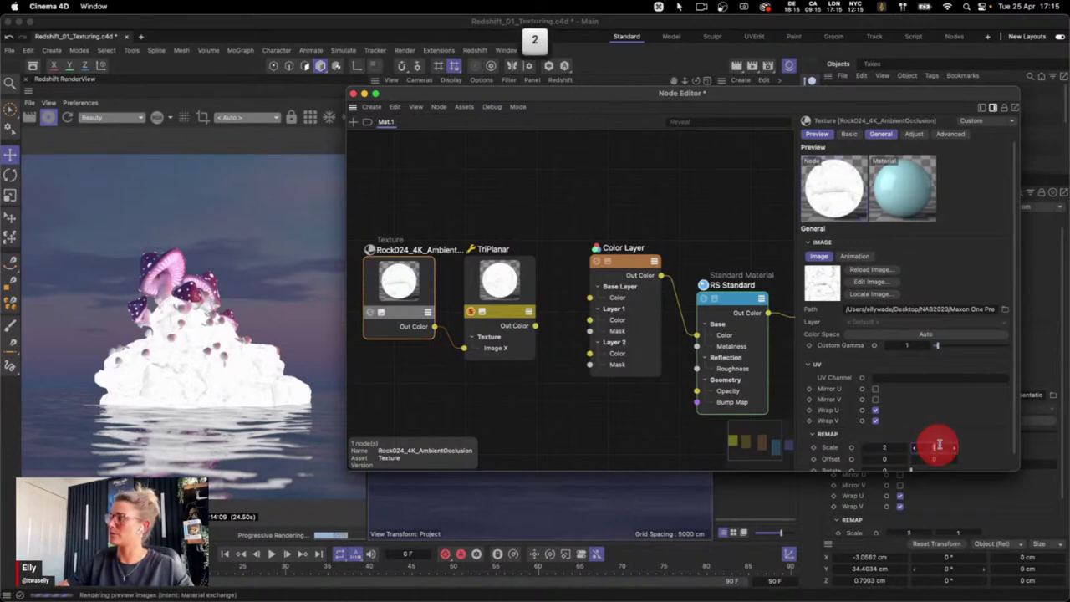
type("2")
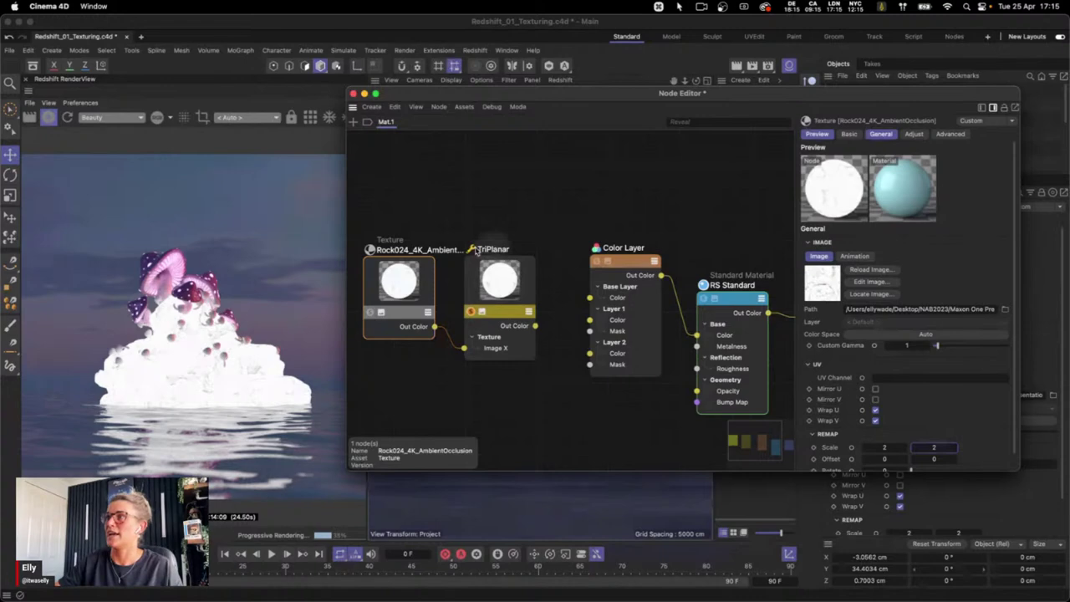
left_click(884, 334)
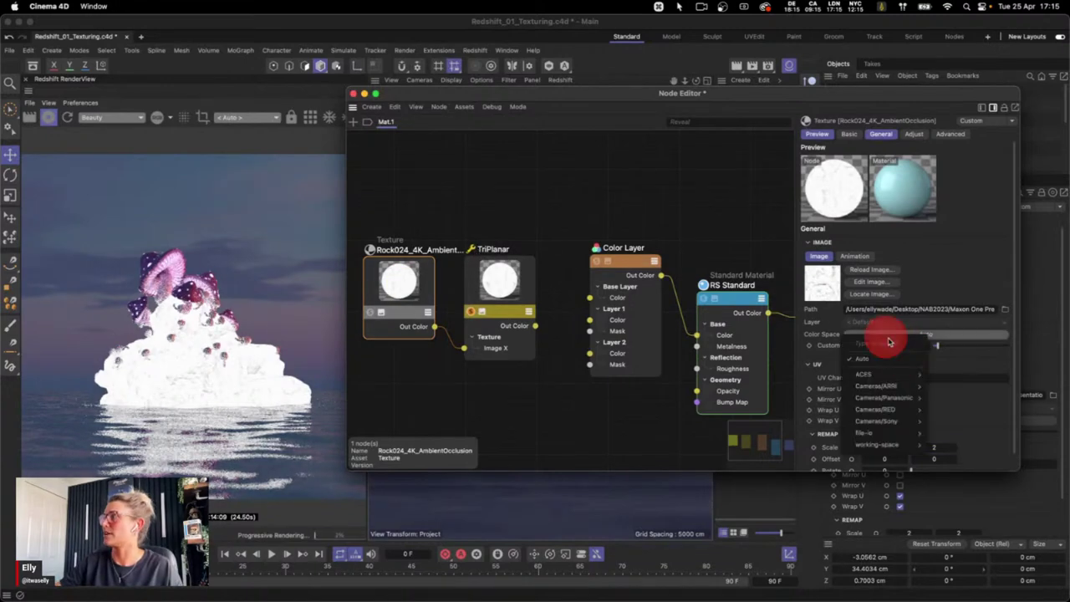
mouse_move(882, 438)
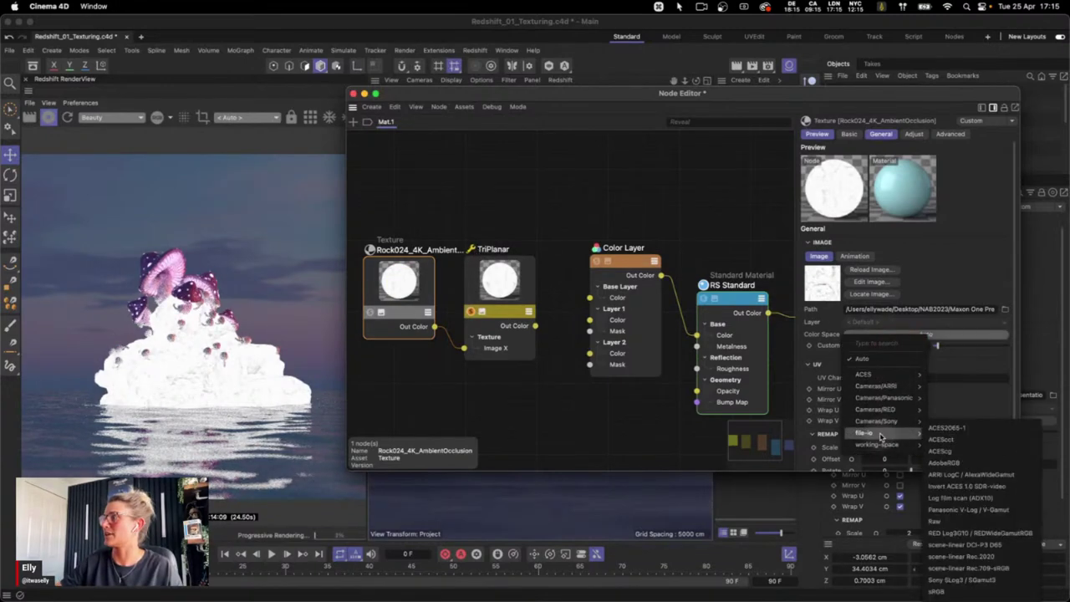
left_click(955, 592)
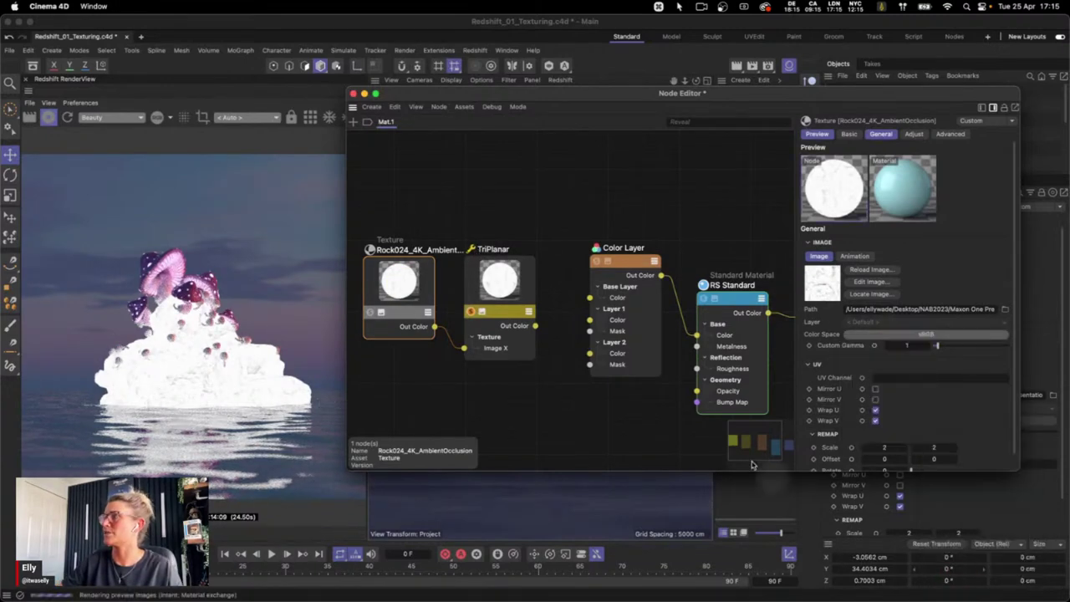
Unsolo the TriPlanar node, enable Layer 1 on the Color Layer, and connect the TriPlanar's Out Color to the Layer 1 color
left_click(466, 305)
left_click(619, 238)
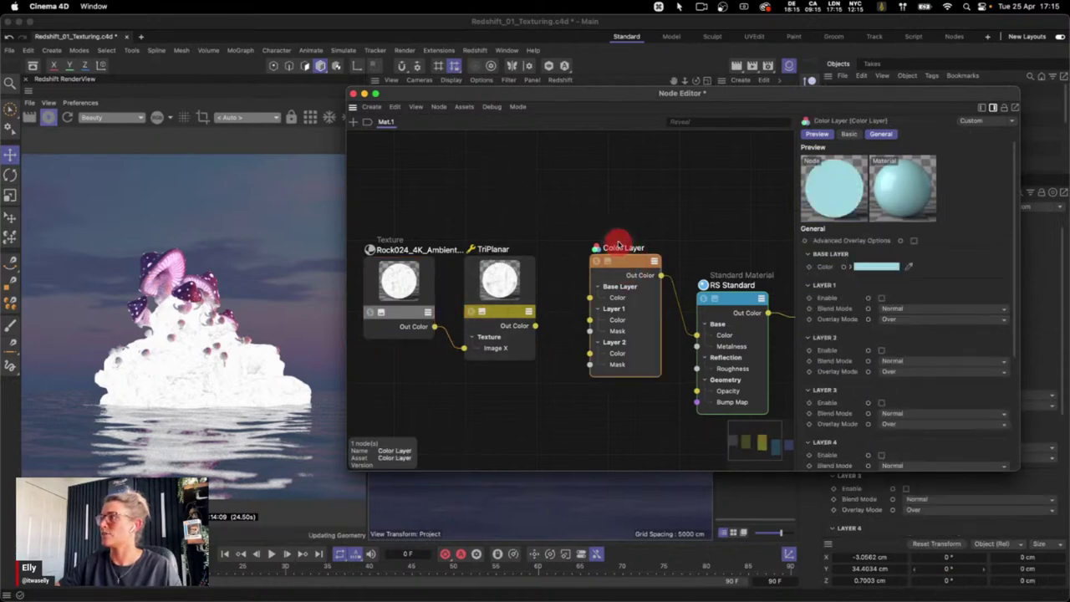
left_click_drag(619, 239, 612, 216)
left_click(619, 235)
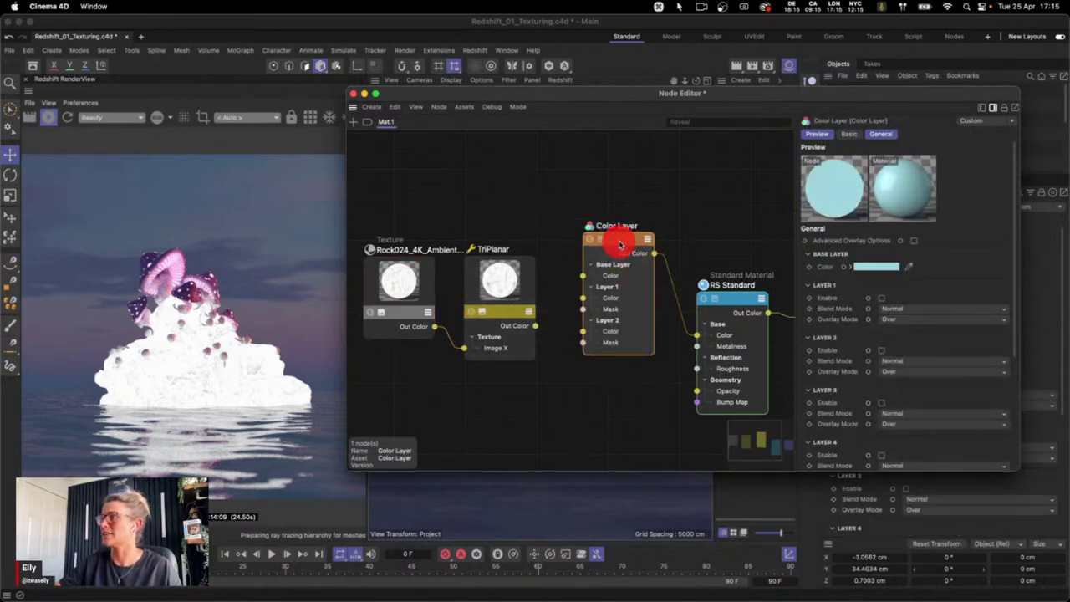
left_click(880, 298)
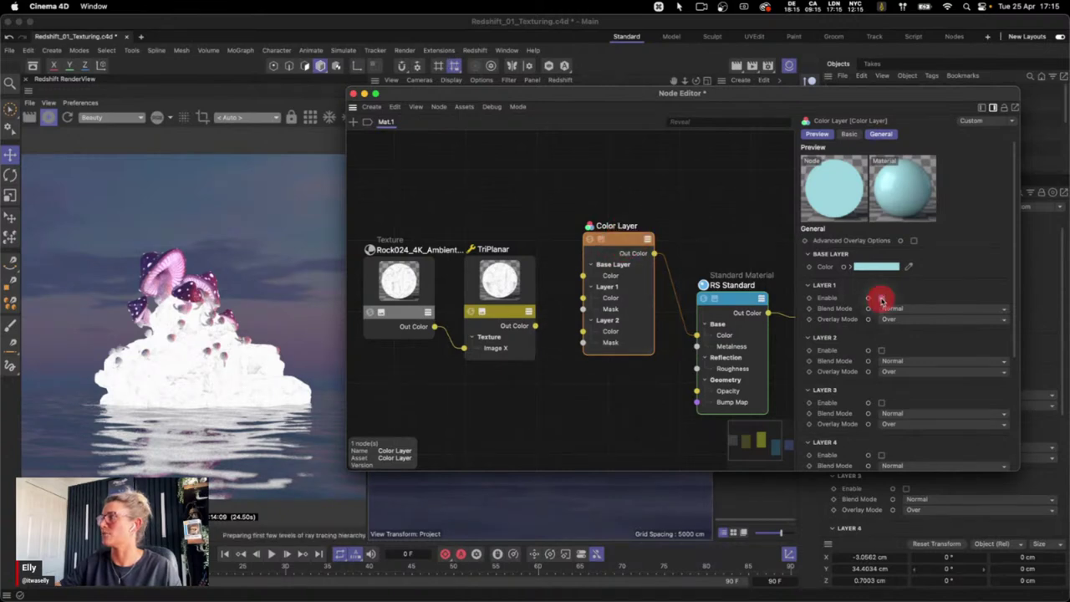
left_click_drag(535, 325, 582, 297)
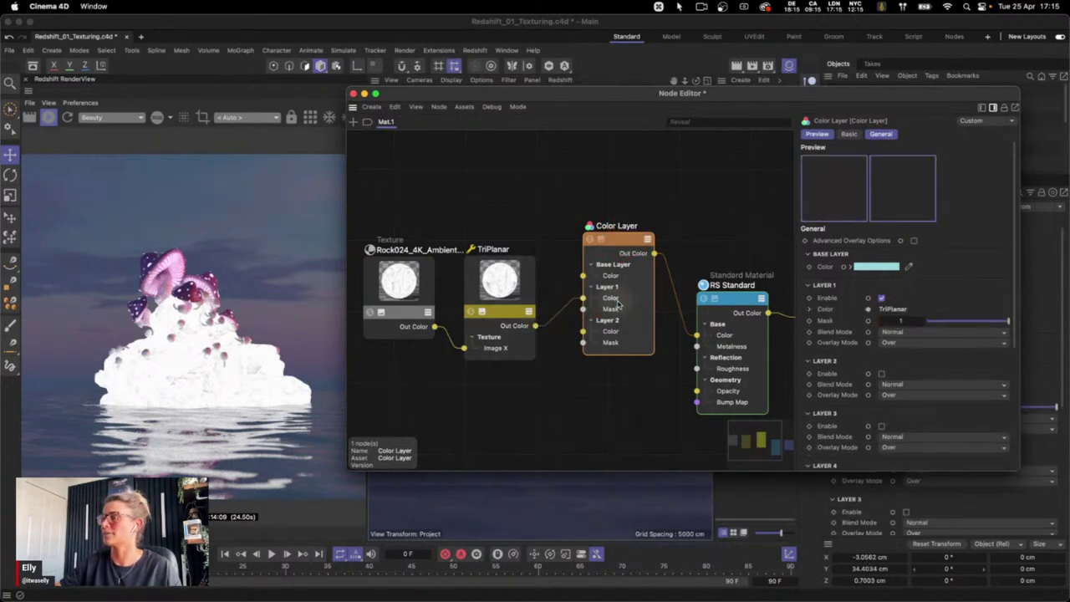
Set the Color Layer's Layer 1 blend mode to Multiply
left_click(901, 333)
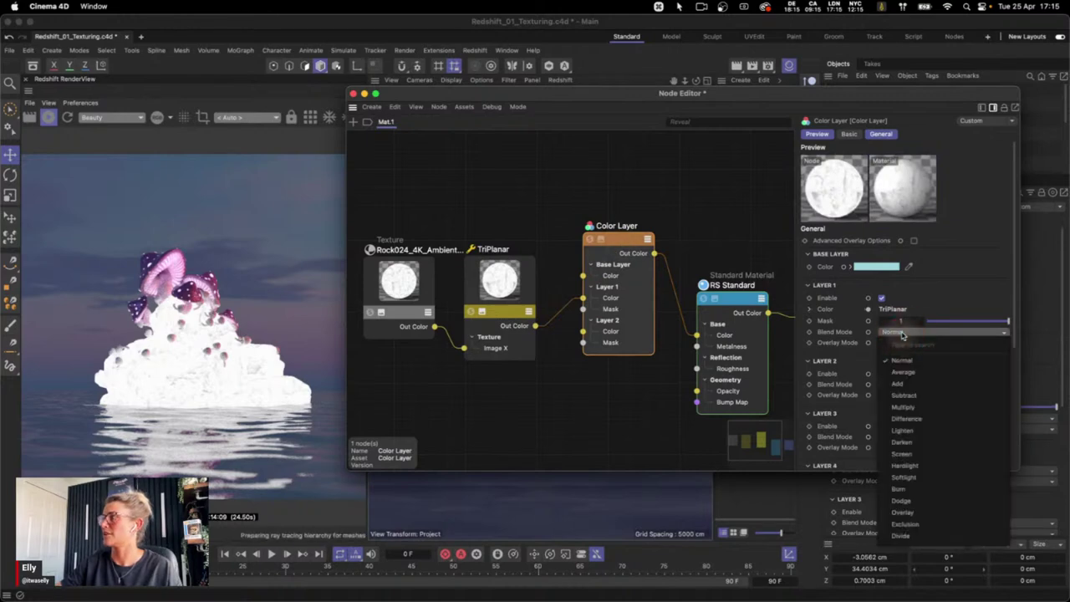
left_click(905, 407)
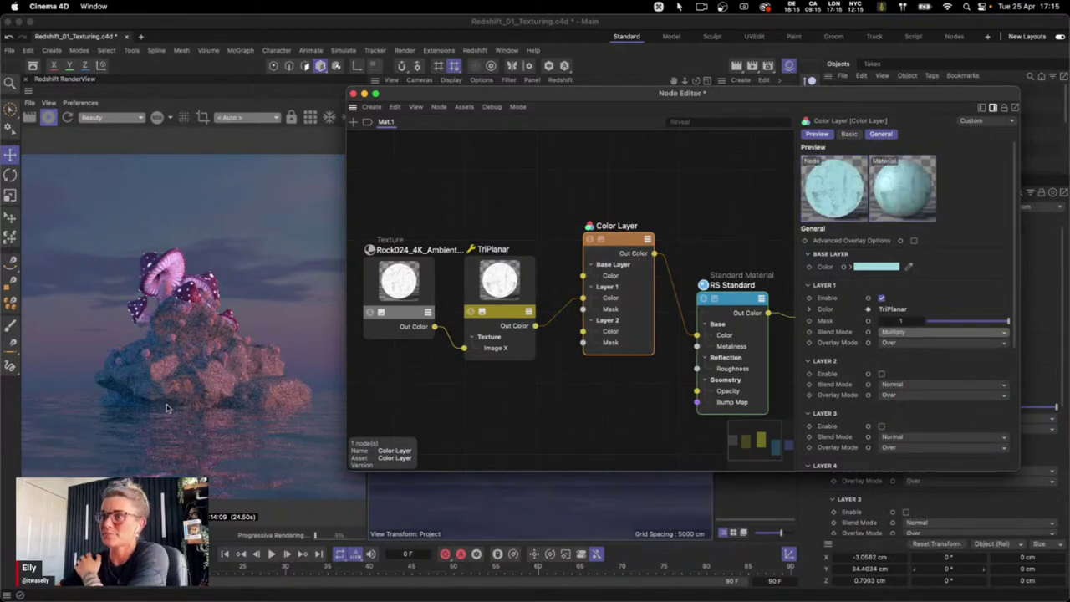
left_click(409, 285)
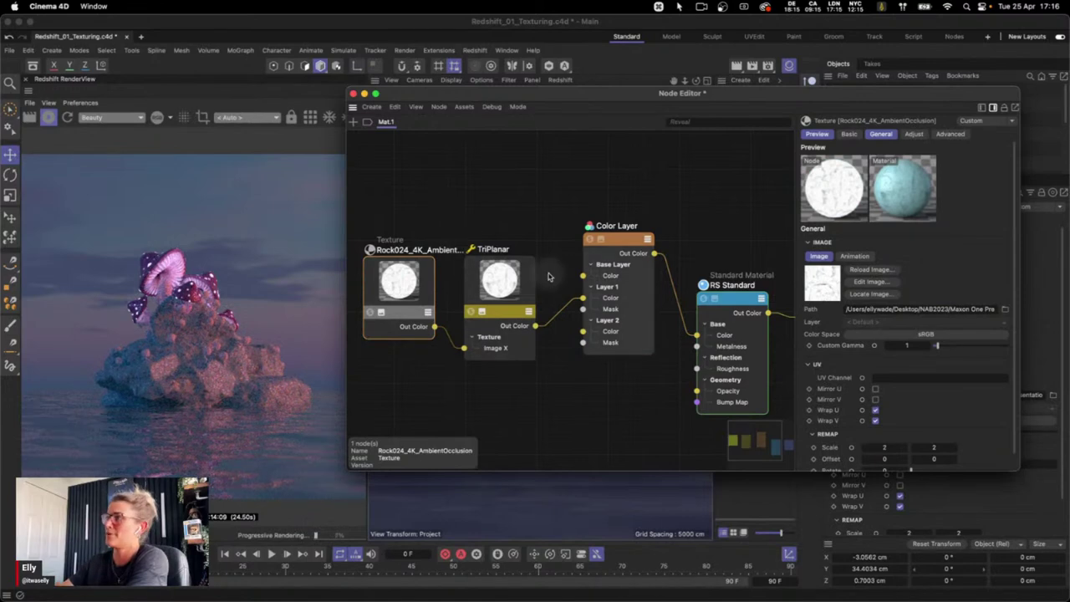
left_click_drag(401, 210, 514, 285)
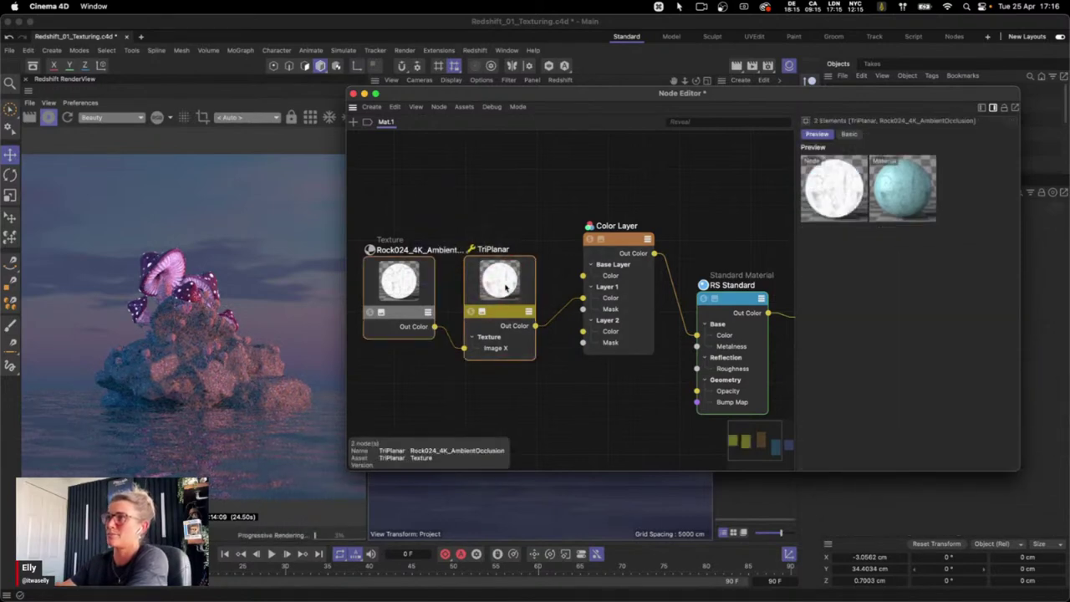
left_click(623, 248)
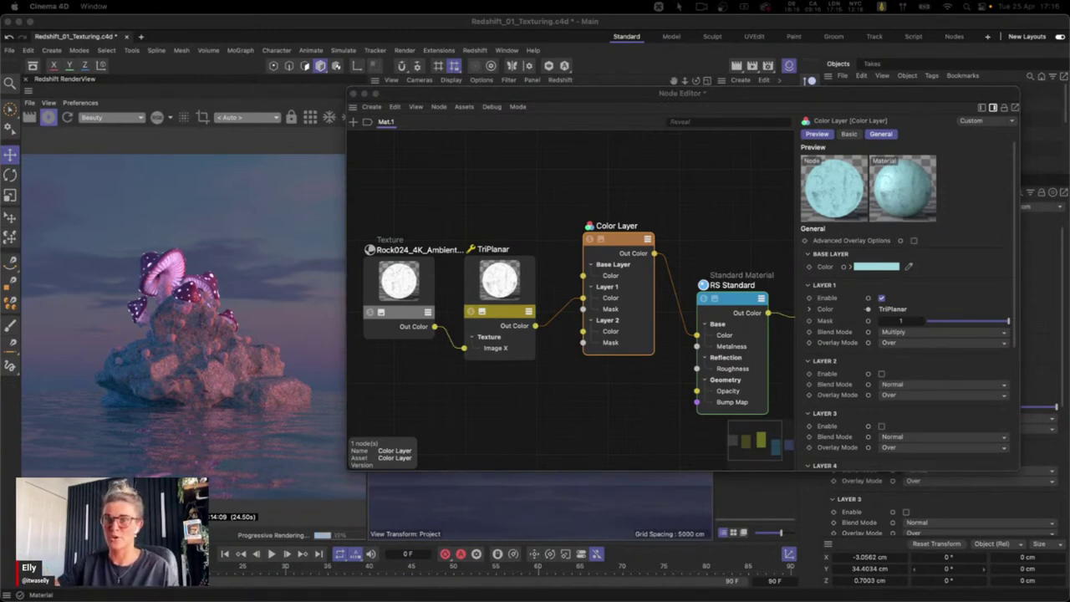
Add the Rock024_4K_Roughness and Rock024_4K_Normal textures to the graph and move the ambient occlusion and TriPlanar nodes clear of them
key("shift")
left_click_drag(250, 502, 511, 407)
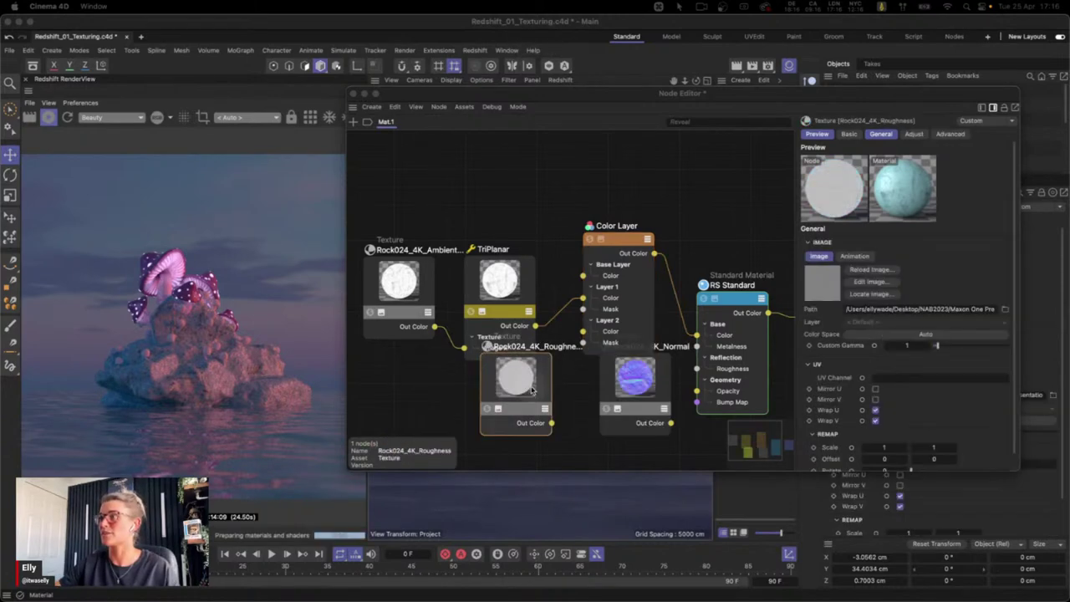
left_click(540, 314)
left_click(504, 287, "shift")
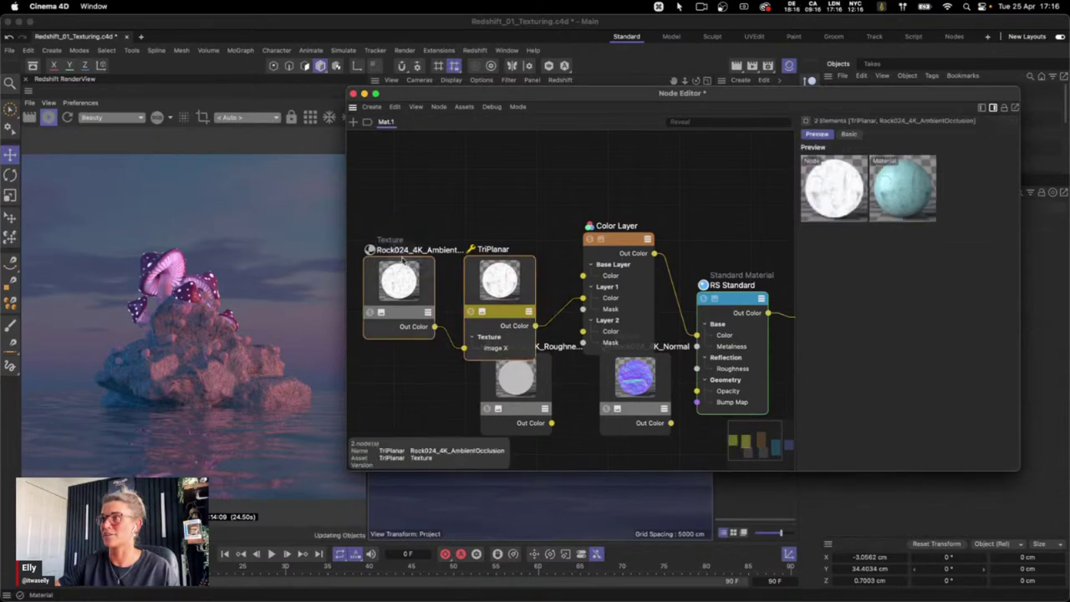
left_click_drag(500, 279, 509, 189)
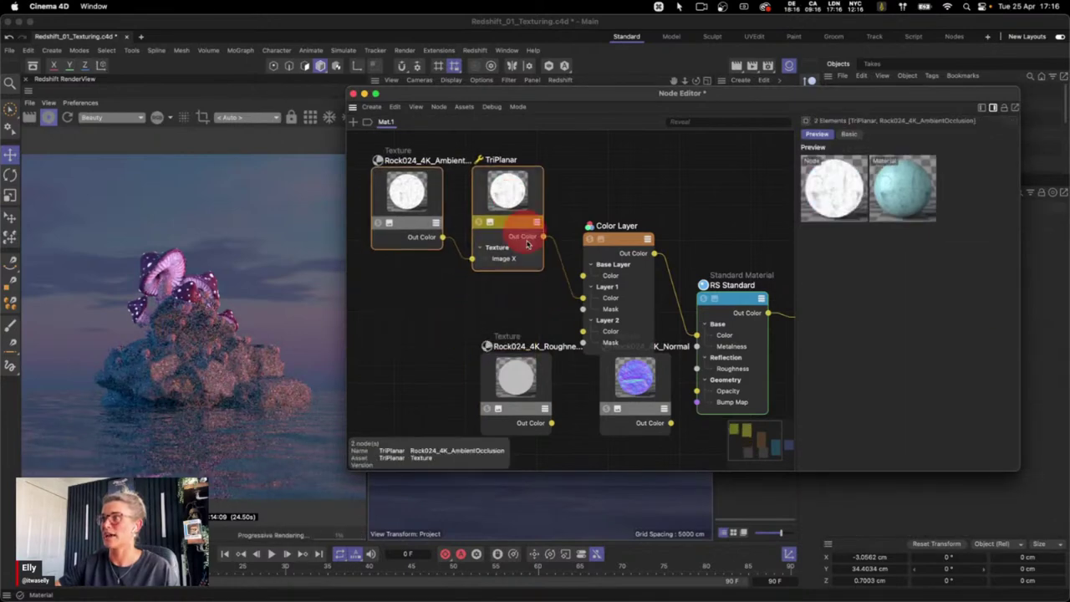
Collapse the previews of the Roughness and Normal textures and stack both nodes below the ambient occlusion texture
left_click(497, 408)
left_click_drag(519, 412, 432, 389)
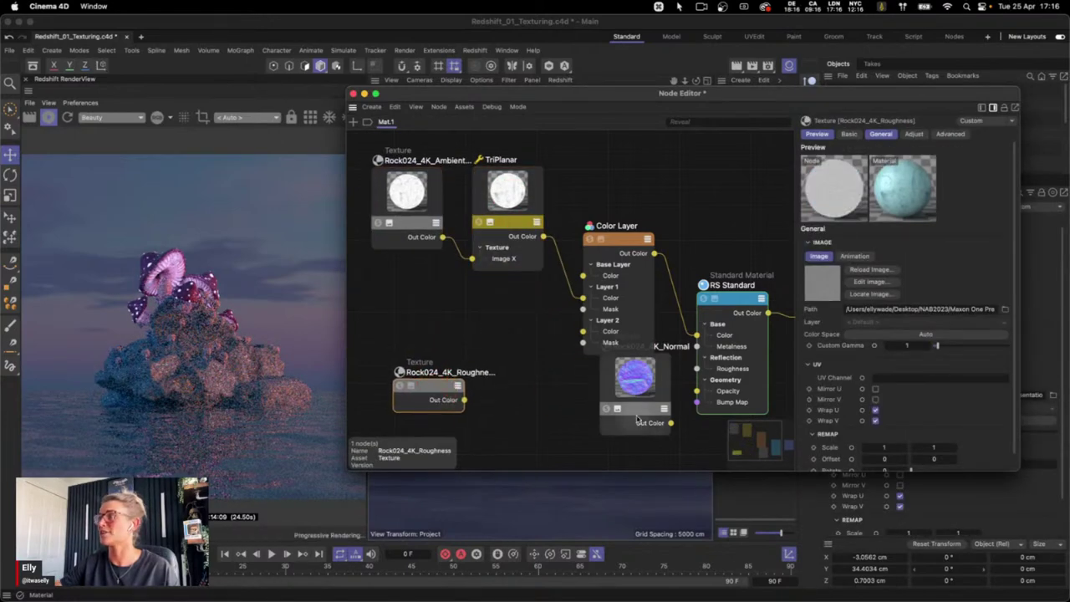
left_click(616, 408)
left_click_drag(617, 413, 430, 441)
Duplicate the TriPlanar node twice, placing one copy beside the Roughness texture and one beside the Normal texture
left_click_drag(377, 253, 550, 203)
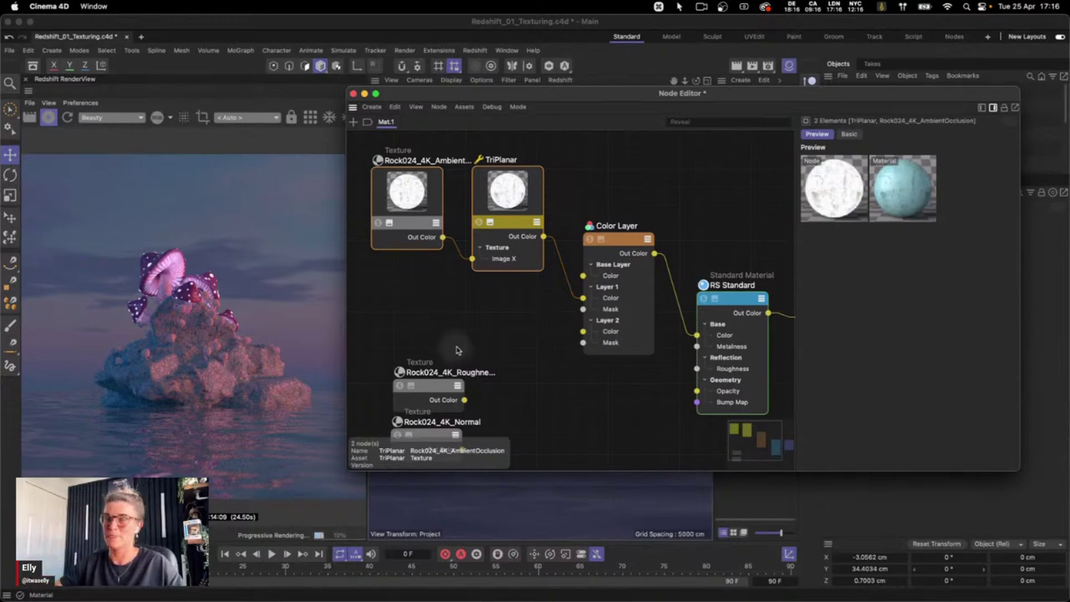
left_click(507, 374)
key("1")
left_click_drag(507, 374, 496, 286)
left_click(493, 175)
key("super+c")
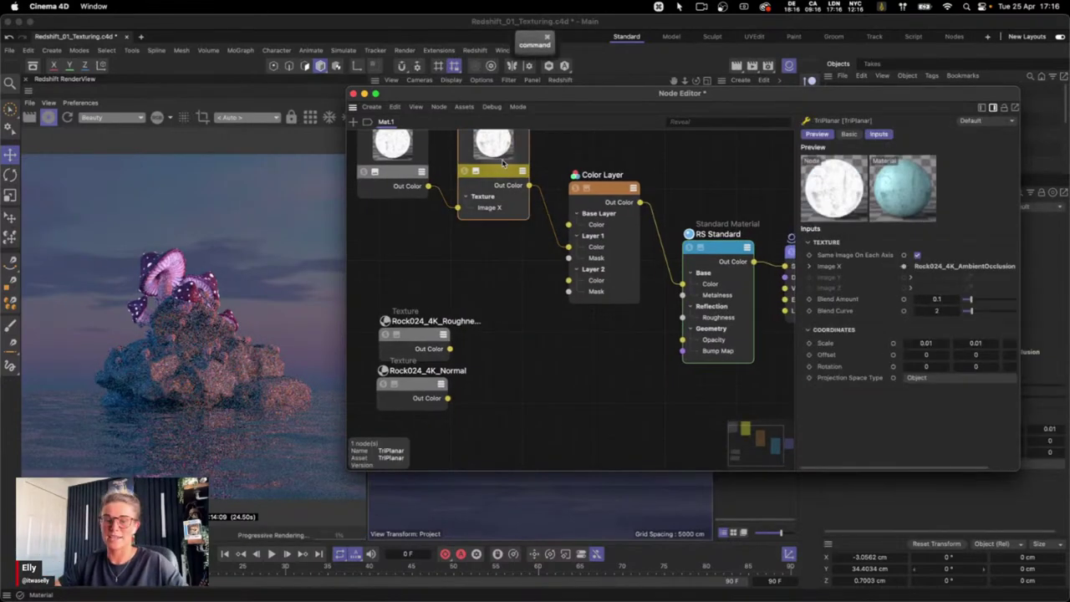
key("super+v")
left_click_drag(551, 324, 503, 335)
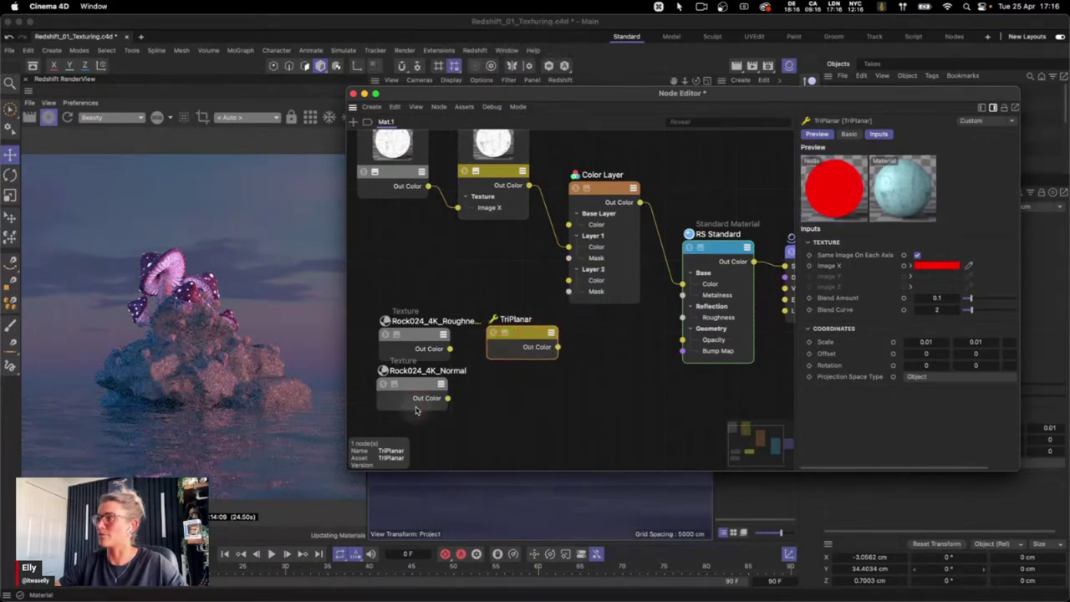
left_click_drag(577, 321, 523, 410)
Set the Roughness and Normal textures together to the Raw color space with a remap scale of 2 by 2
left_click_drag(367, 289, 444, 455)
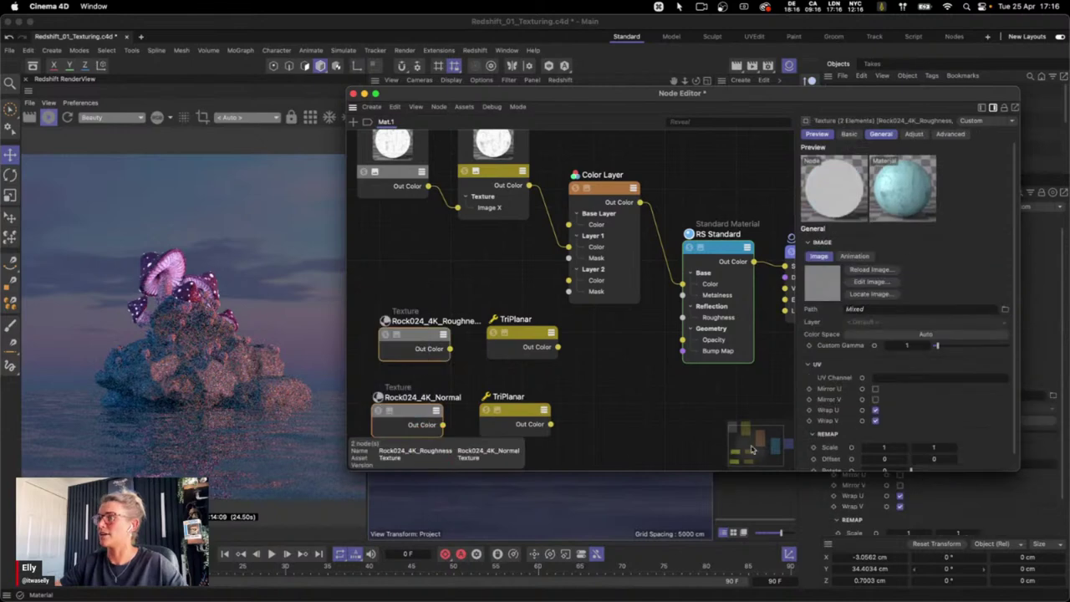
left_click(935, 335)
mouse_move(928, 430)
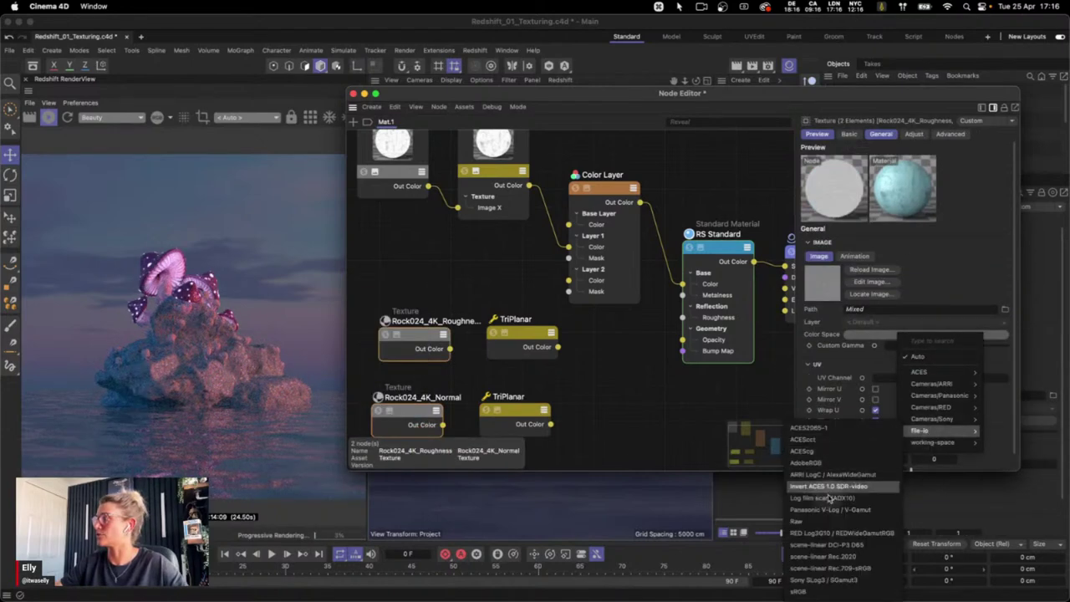
left_click(809, 519)
left_click(886, 446)
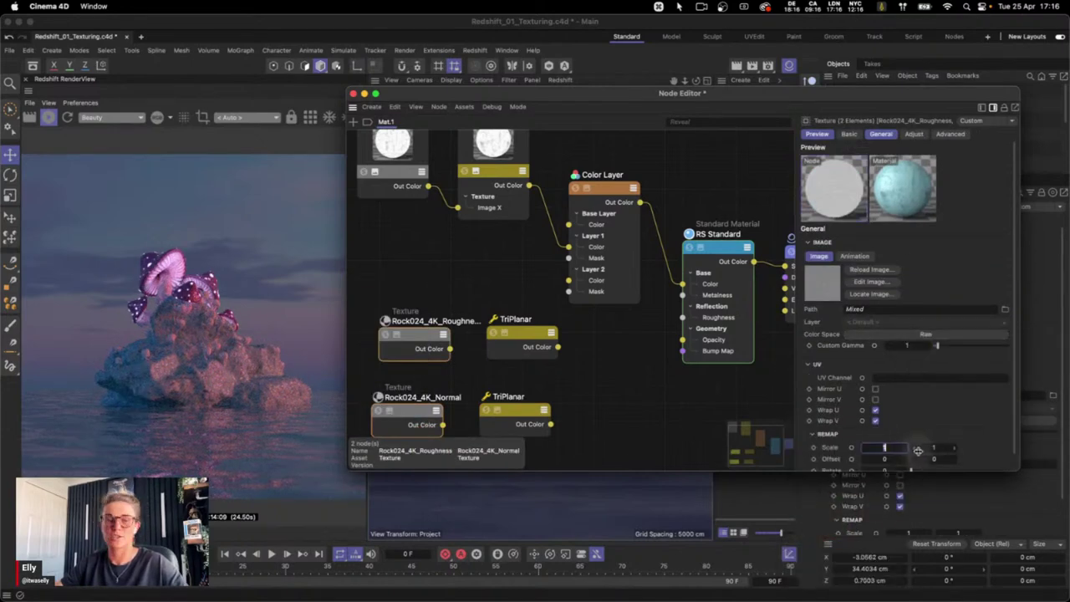
type("2")
key("Tab")
type("2")
left_click(943, 430)
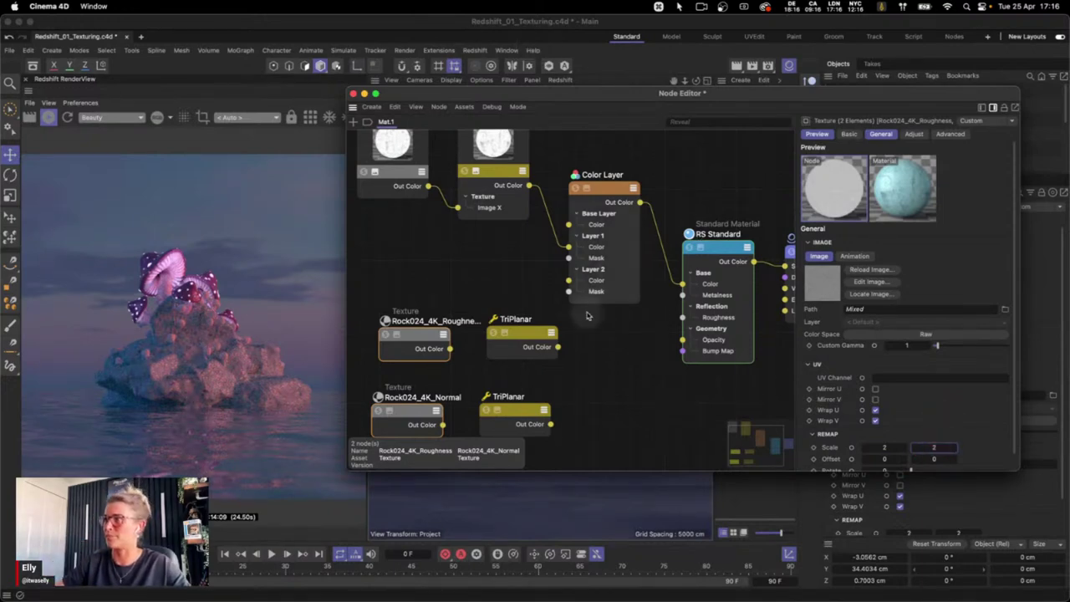
Connect the Roughness texture to its TriPlanar's Image X and that TriPlanar's Out Color to RS Standard's reflection Roughness
left_click_drag(449, 349, 553, 337)
mouse_move(568, 358)
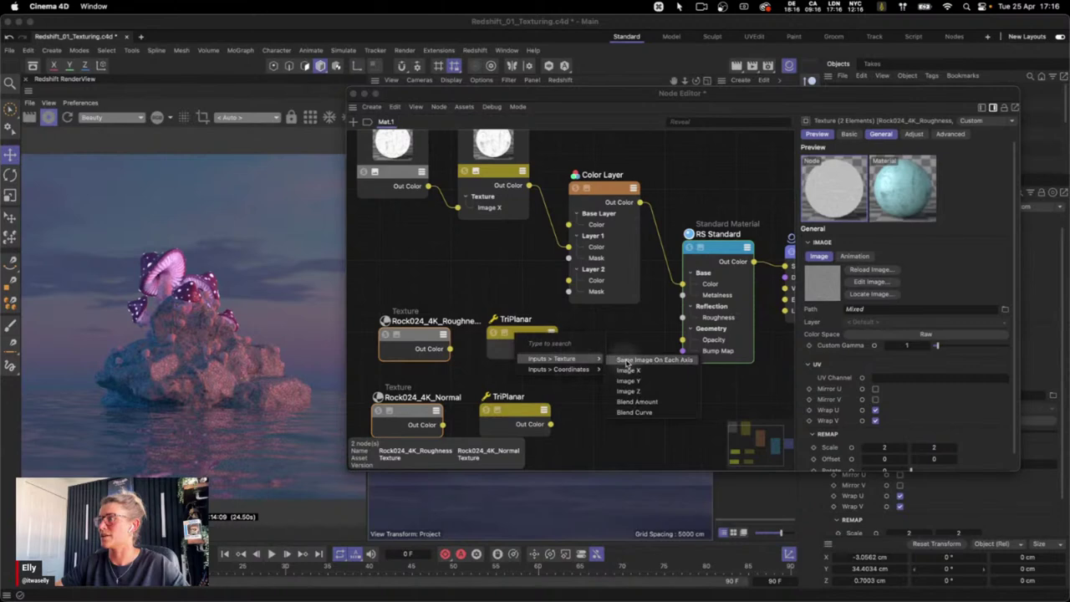
left_click(625, 371)
left_click_drag(557, 346, 682, 317)
Add a Bump Map node beside the Normal texture's TriPlanar
left_click(607, 411)
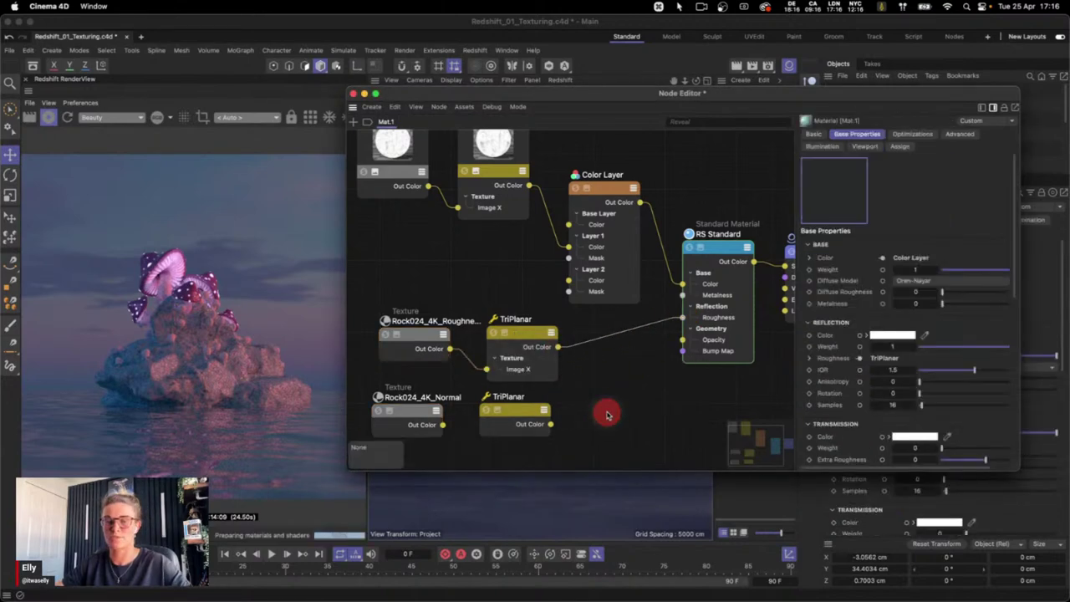
type("u")
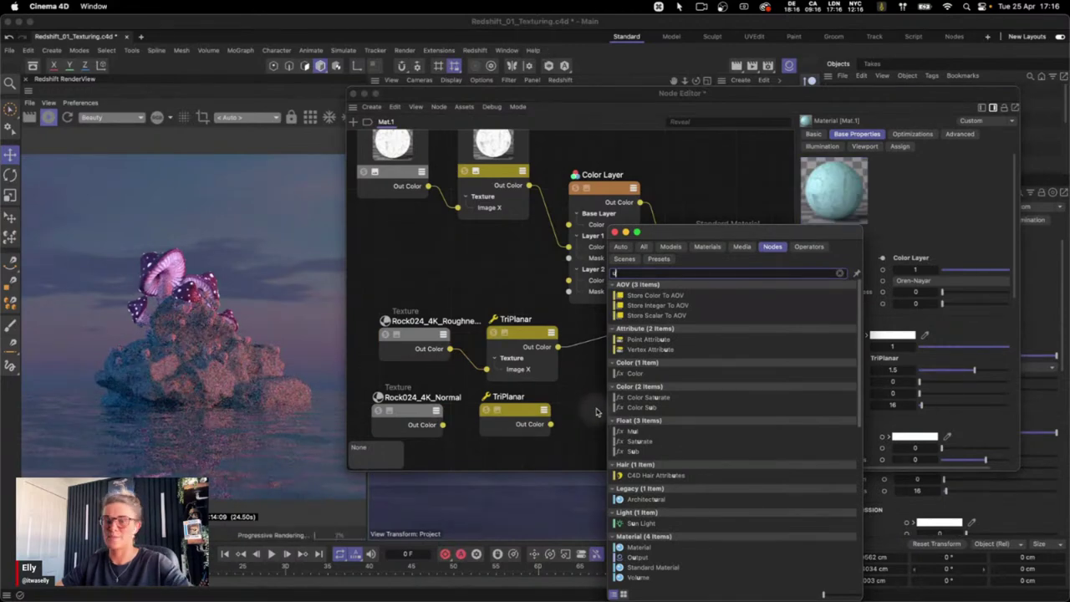
key("BackSpace")
type("bum")
left_click_drag(643, 296, 573, 405)
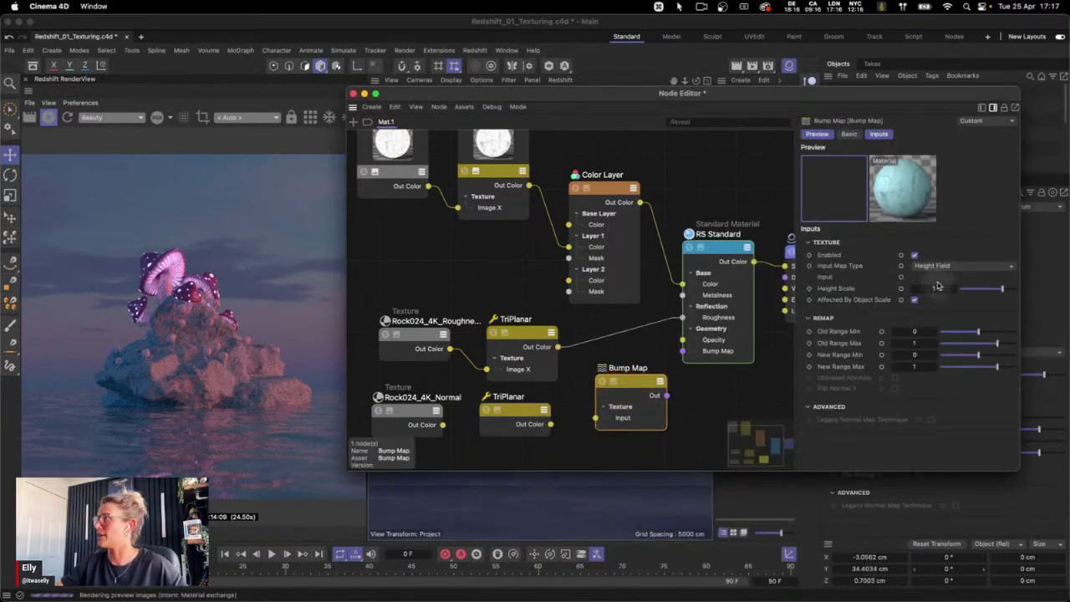
Set the Bump Map's input map type to Tangent-Space Normal and its height scale to 0.1
left_click(961, 265)
left_click(947, 278)
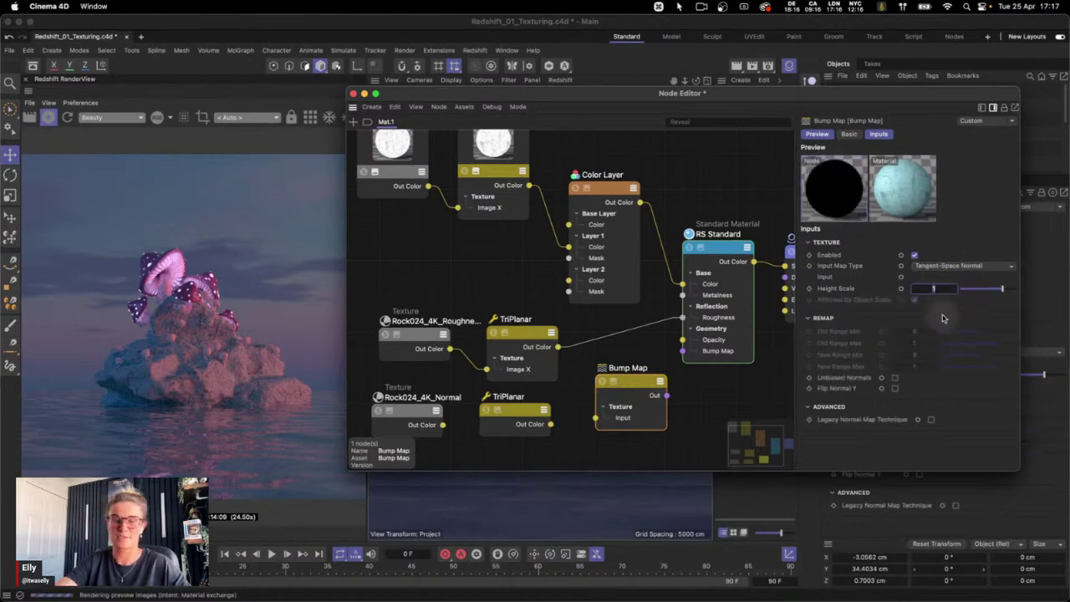
key("Return")
Connect the Normal texture to its TriPlanar's Image X, the TriPlanar to Bump Map's Input, and Bump Map to RS Standard's Bump Map
left_click_drag(444, 425, 595, 417)
left_click(593, 447)
left_click_drag(666, 394, 700, 353)
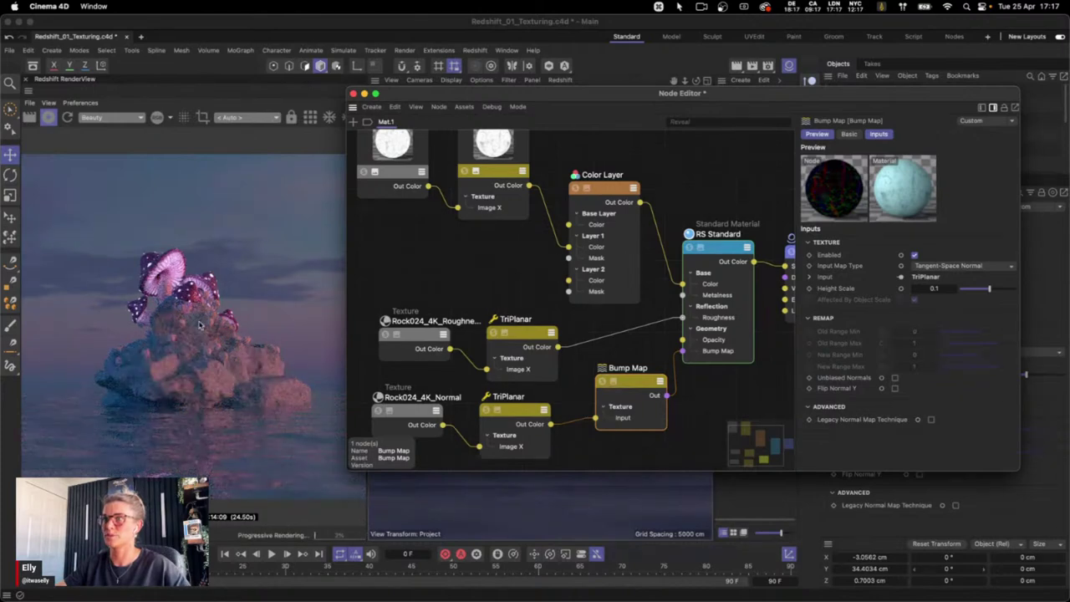
Insert a Color Correct node between the Color Layer and RS Standard's base color, moving the Color Layer aside to make room
middle_click_drag(476, 274, 496, 310)
left_click(579, 227)
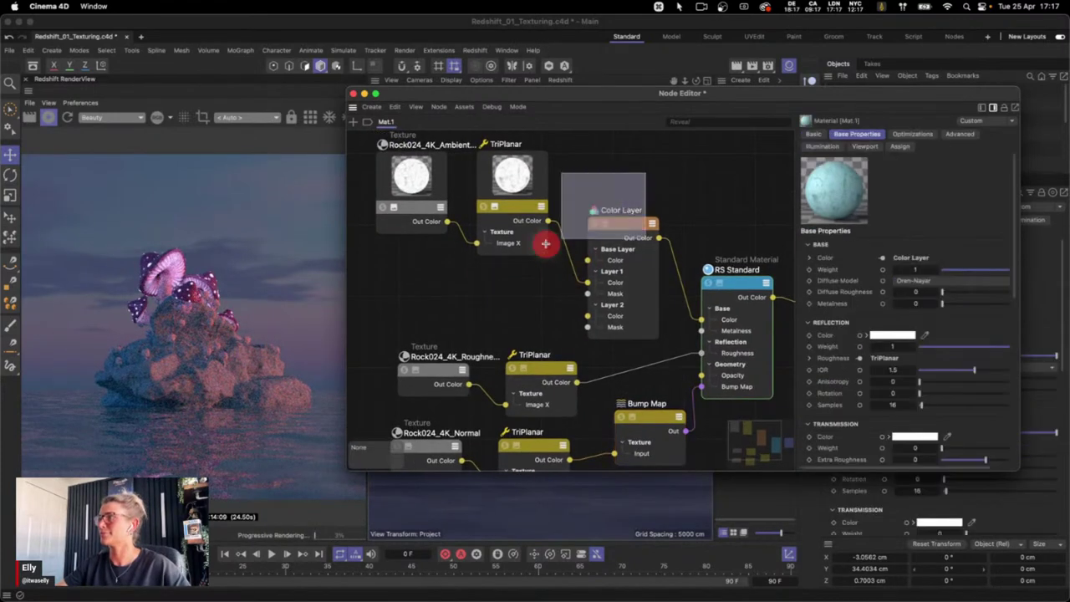
left_click_drag(619, 219, 565, 192)
double_click(671, 209)
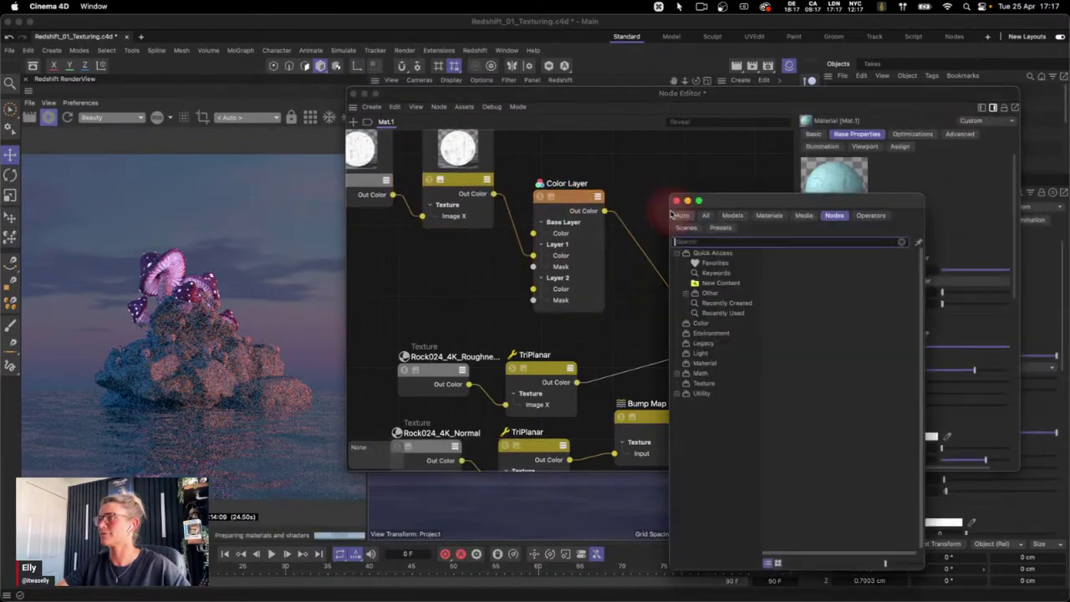
type("color")
left_click_drag(710, 308, 646, 232)
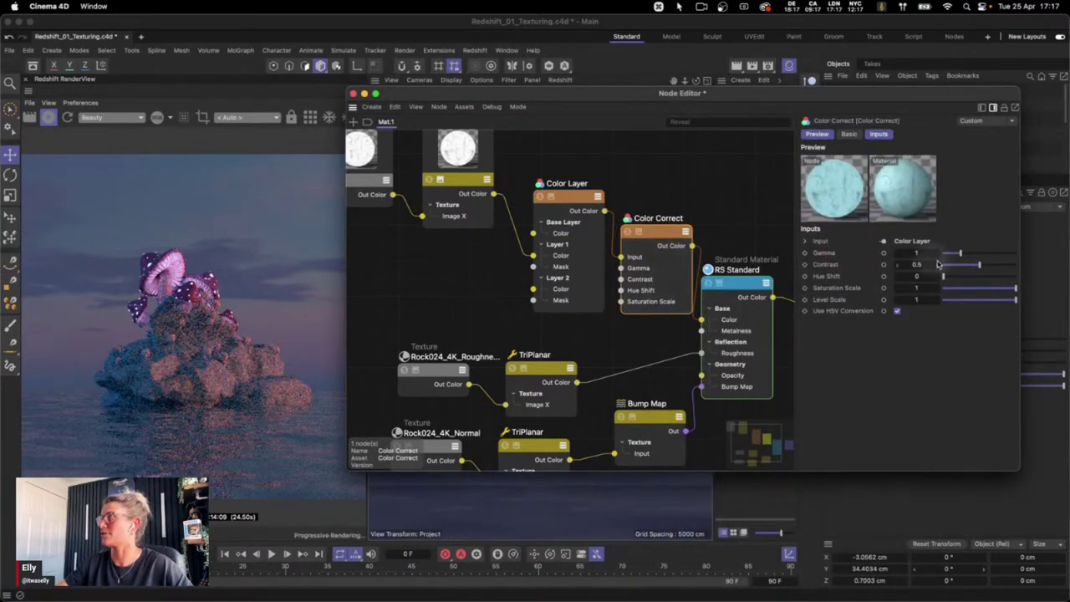
Set the Color Correct node's gamma to 1.4 and its level scale to 1.2
type("1.4")
key("Return")
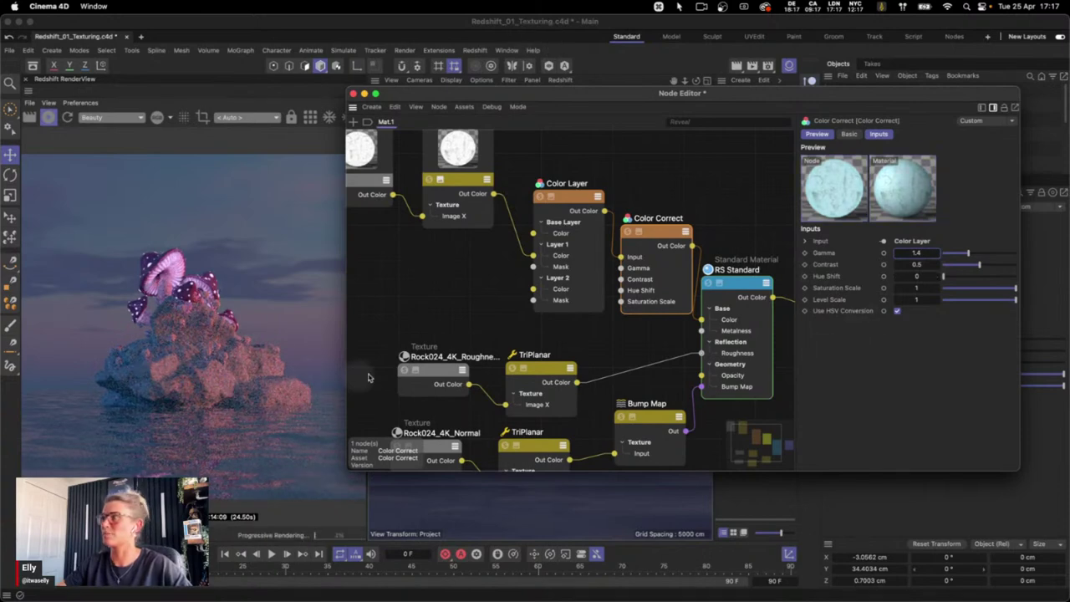
double_click(925, 300)
type("1.2")
key("Return")
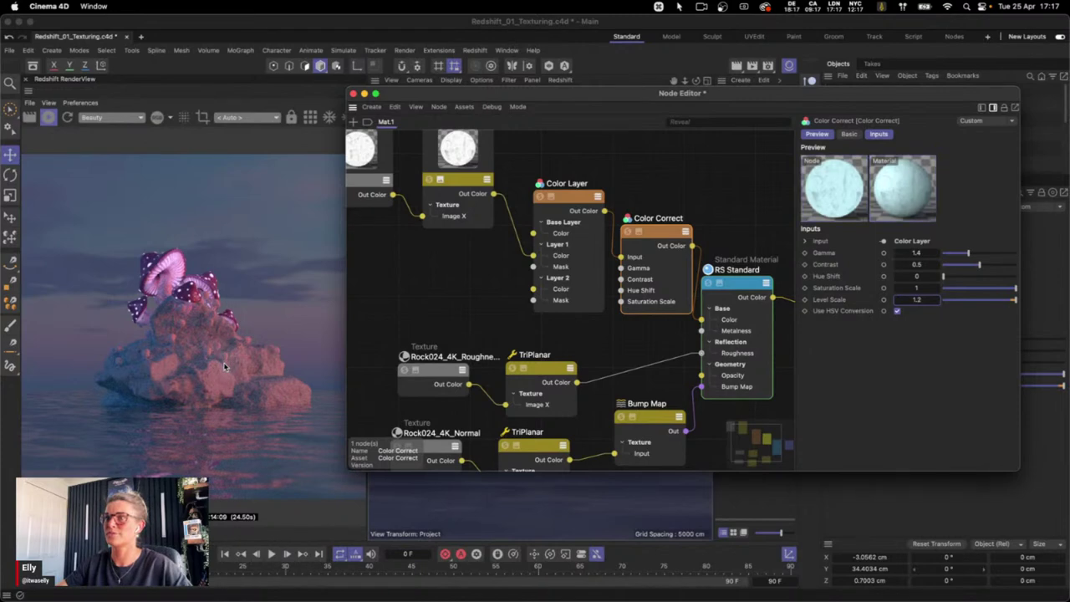
Tidy the spacing of the Color Layer, Color Correct and ambient occlusion TriPlanar nodes
left_click_drag(579, 209, 565, 196)
left_click(435, 289)
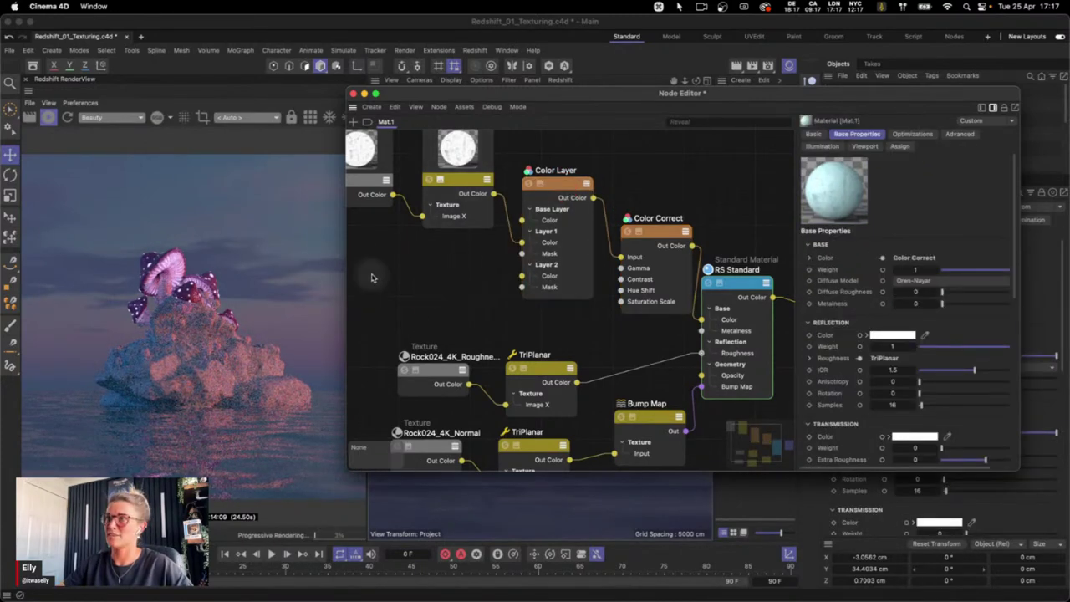
middle_click_drag(426, 300, 481, 292)
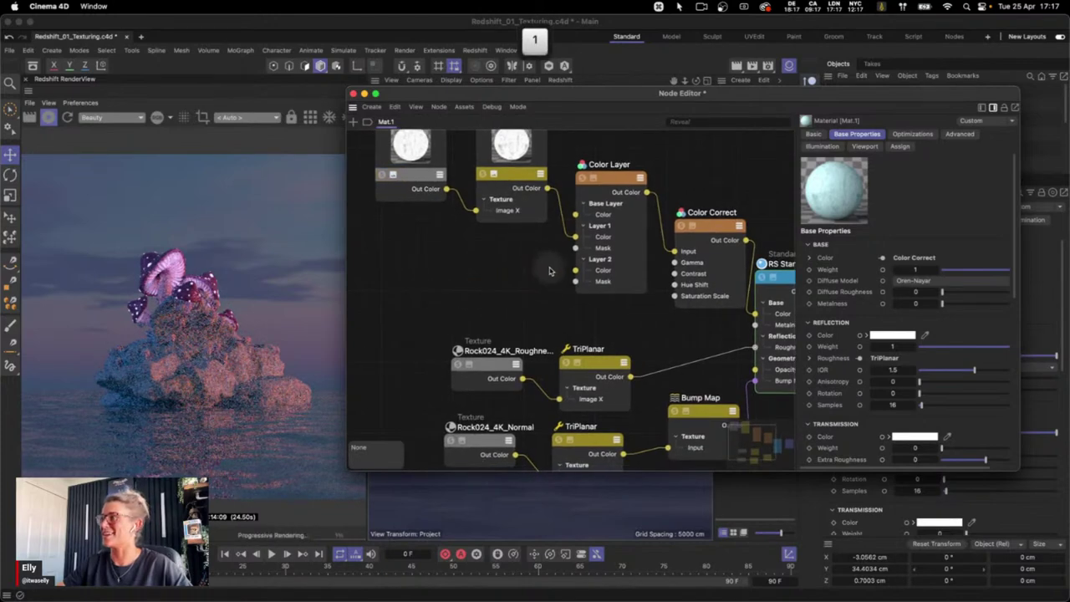
left_click_drag(721, 230, 710, 230)
left_click_drag(582, 175, 534, 173)
left_click(541, 173)
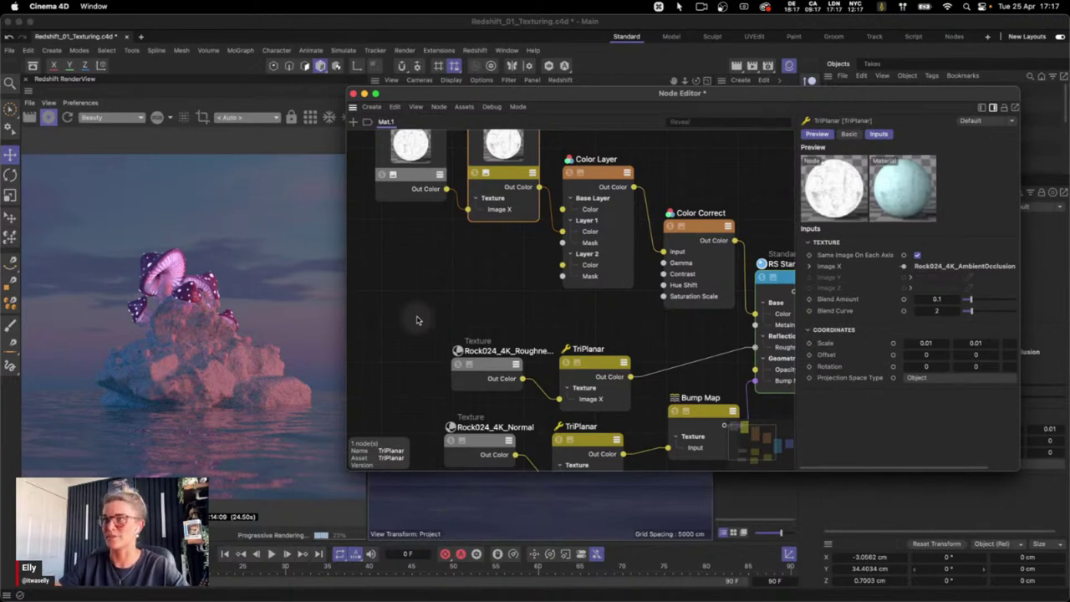
left_click(381, 188)
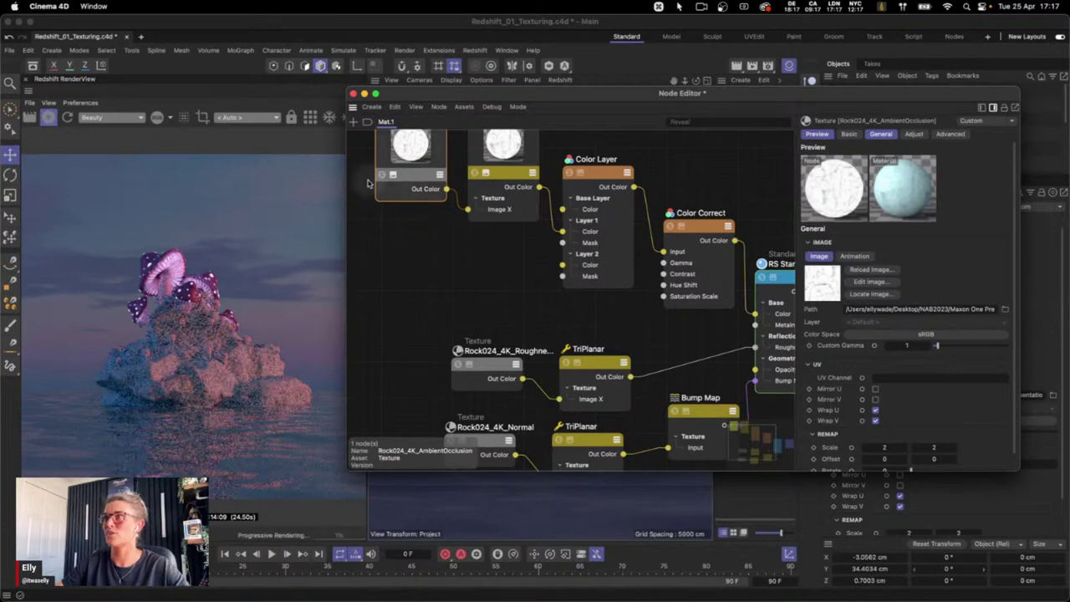
left_click_drag(368, 167, 510, 230)
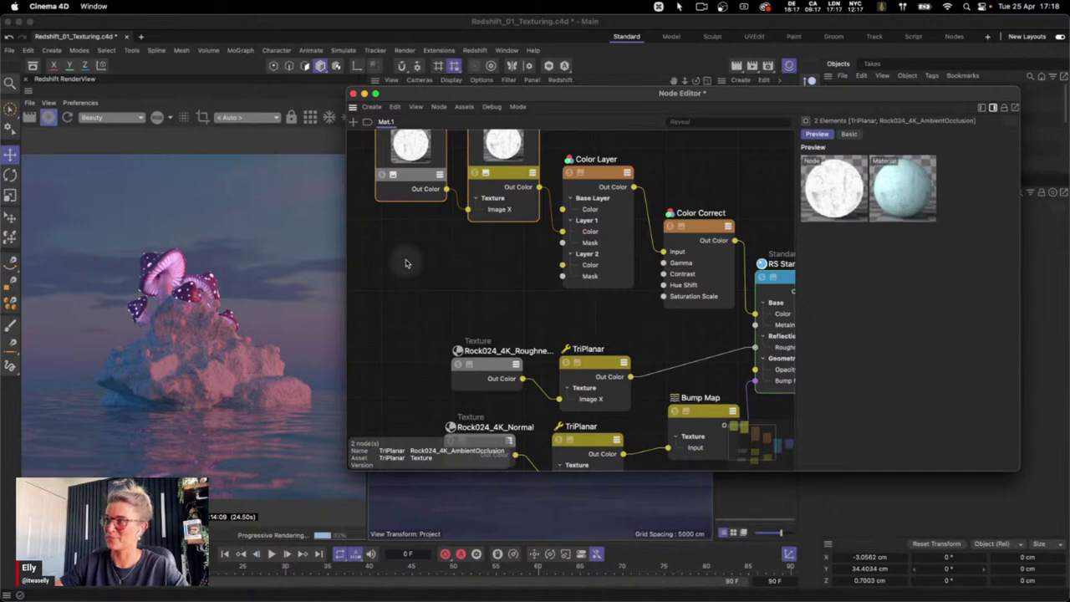
Add a Ramp node below the Color Layer and connect the ambient occlusion TriPlanar's Out Color to its Alt Input
double_click(507, 297)
type("ramp")
left_click_drag(535, 287, 595, 312)
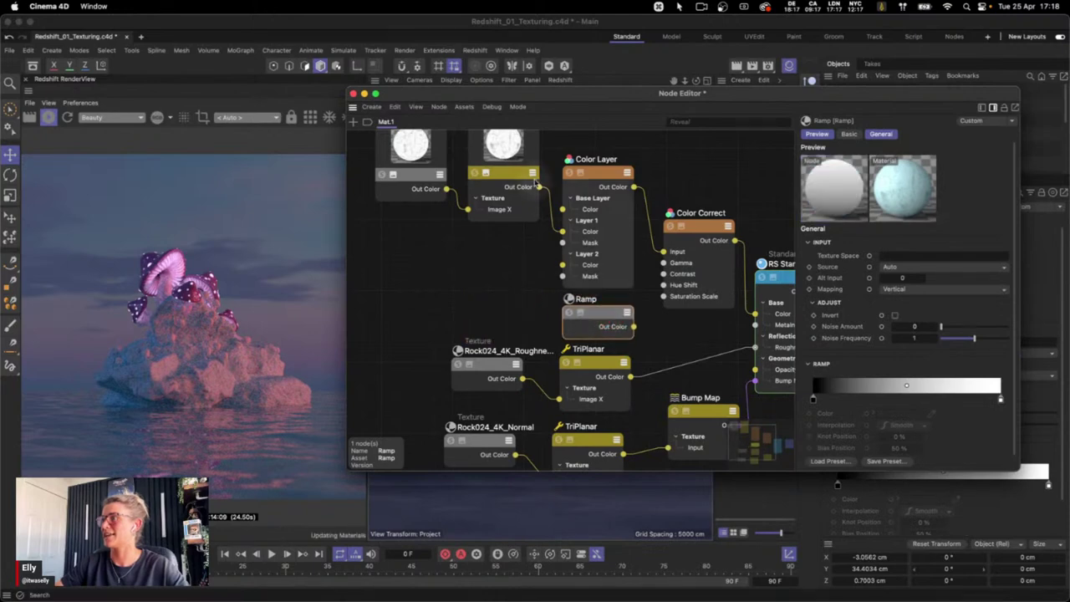
left_click_drag(539, 187, 616, 313)
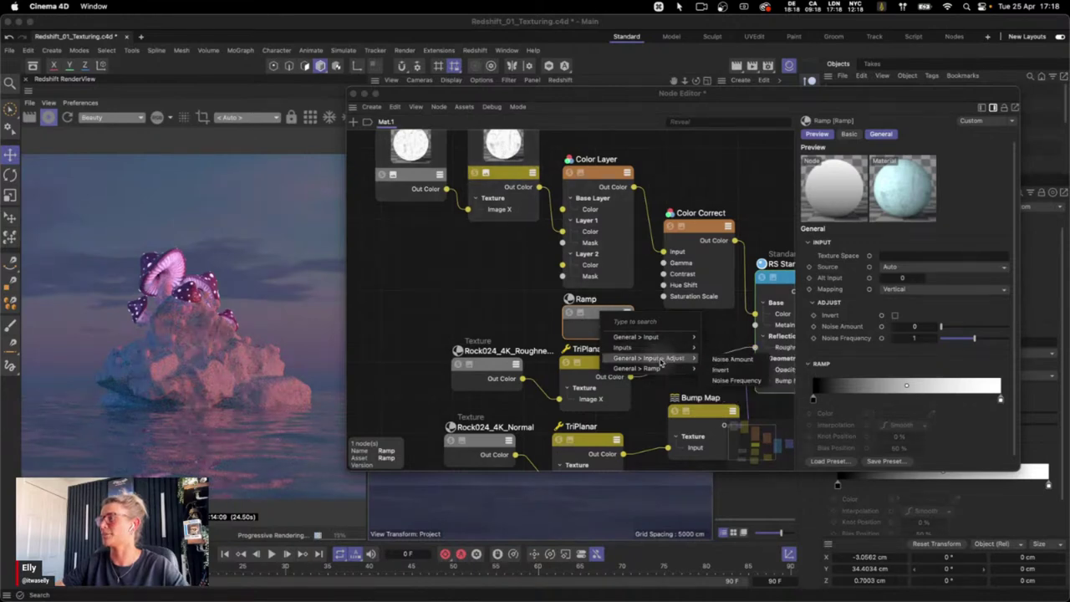
mouse_move(663, 339)
left_click(724, 338)
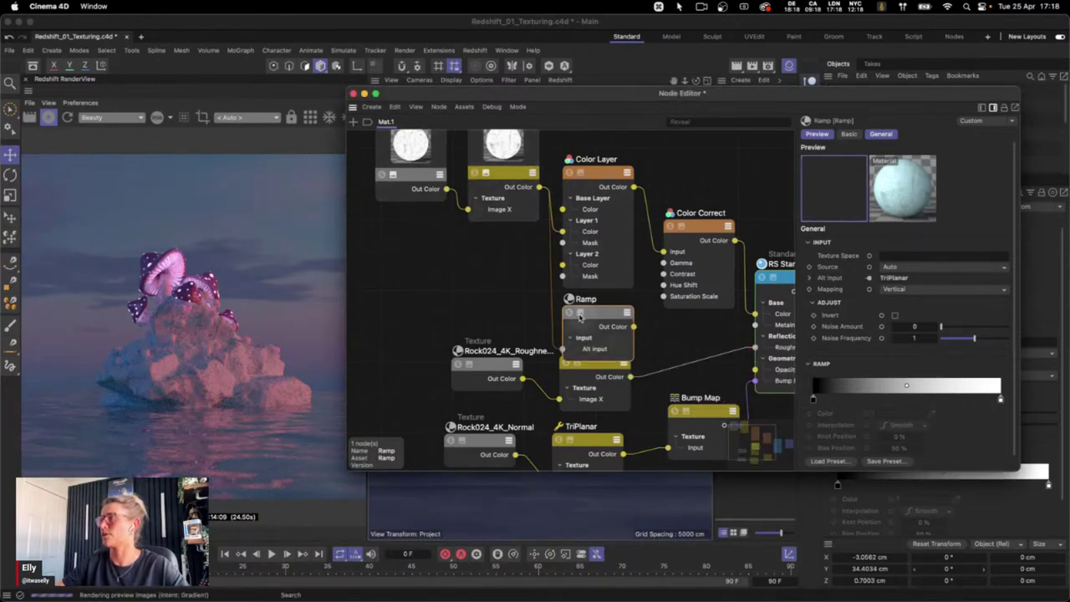
Solo the Ramp node and move the Color Layer and Color Correct nodes up to free space around it
left_click_drag(608, 319, 608, 309)
left_click_drag(619, 172, 619, 144)
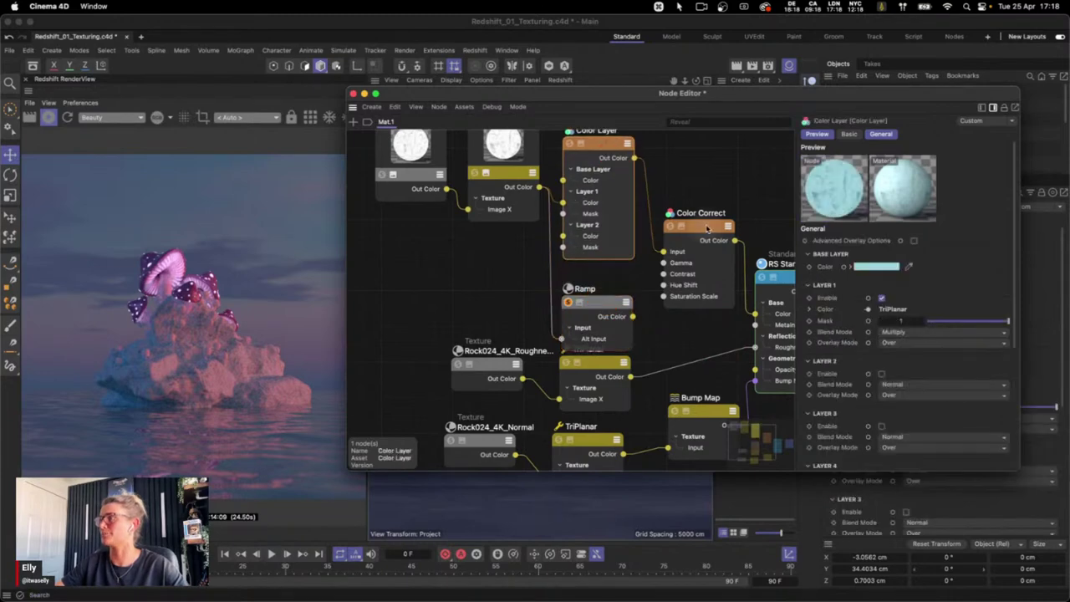
left_click_drag(707, 225, 708, 199)
Reverse the Ramp's gradient to run from white to black, with the black knot at about 75.6%
left_click(608, 298)
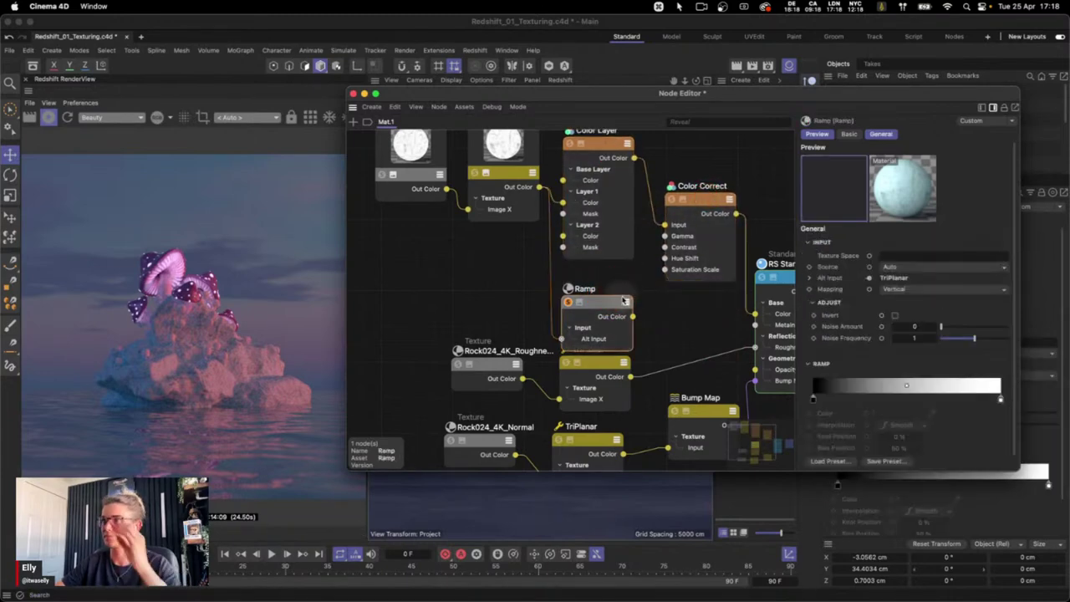
left_click_drag(607, 301, 604, 290)
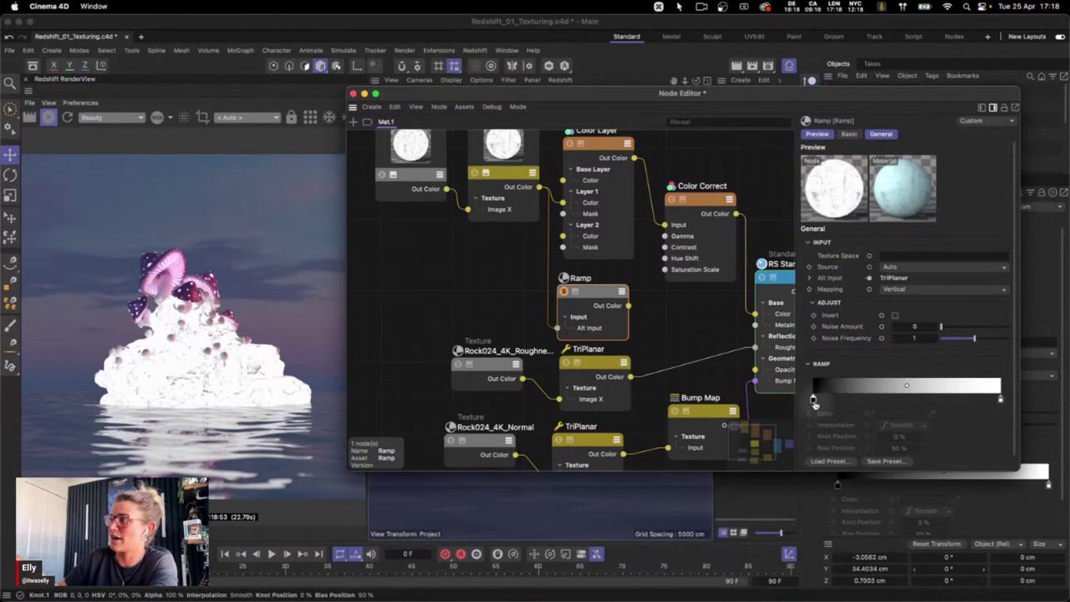
left_click_drag(1000, 399, 955, 400)
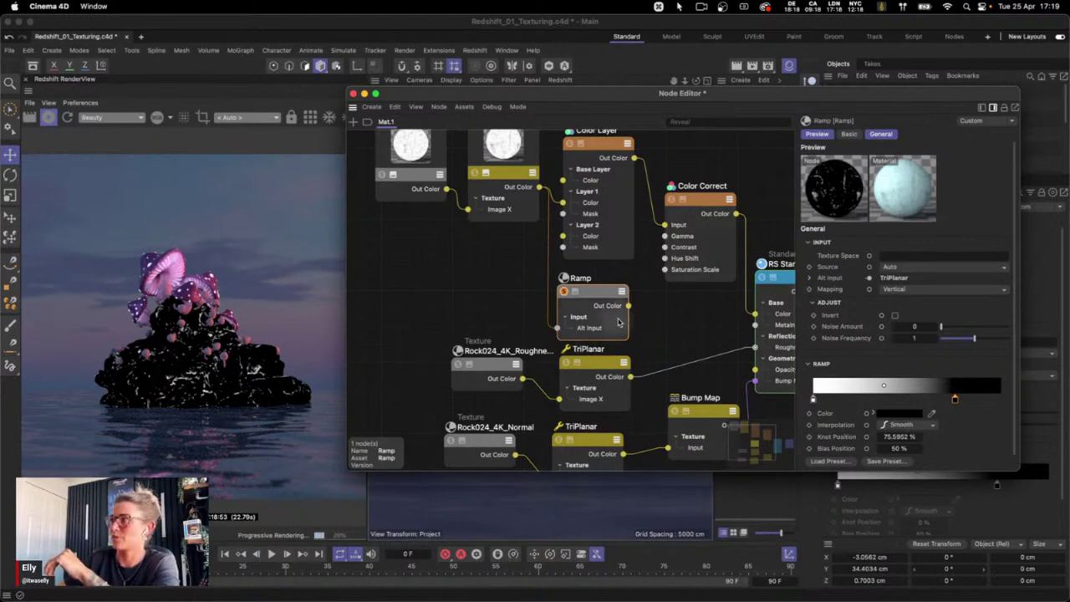
Turn off the Ramp's solo preview and expose the Emission Color input on the RS Standard node
key("1")
left_click_drag(705, 304, 607, 301)
left_click(693, 277)
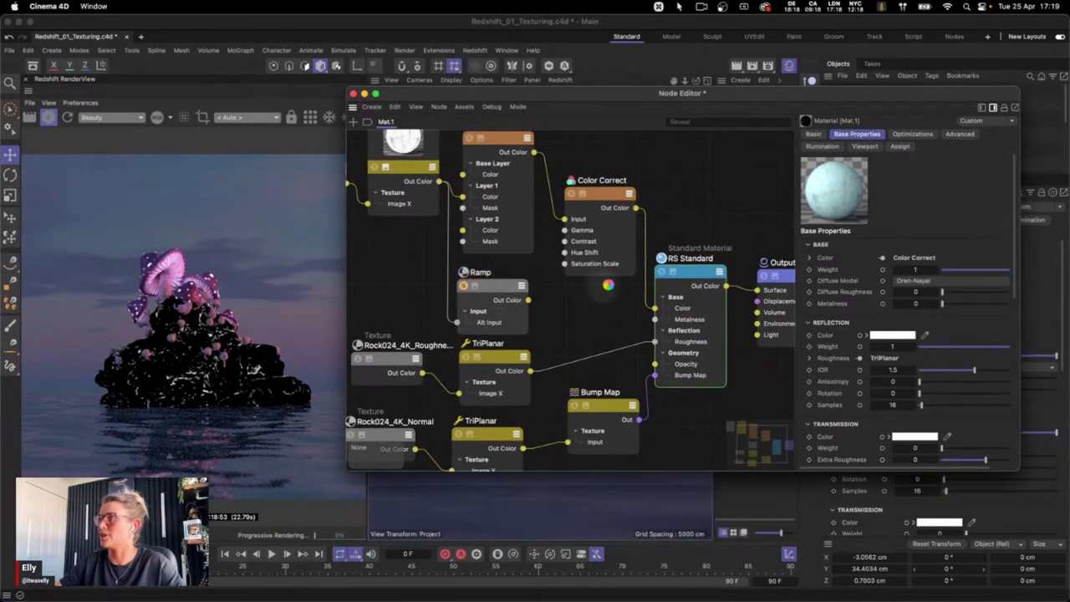
left_click(718, 260)
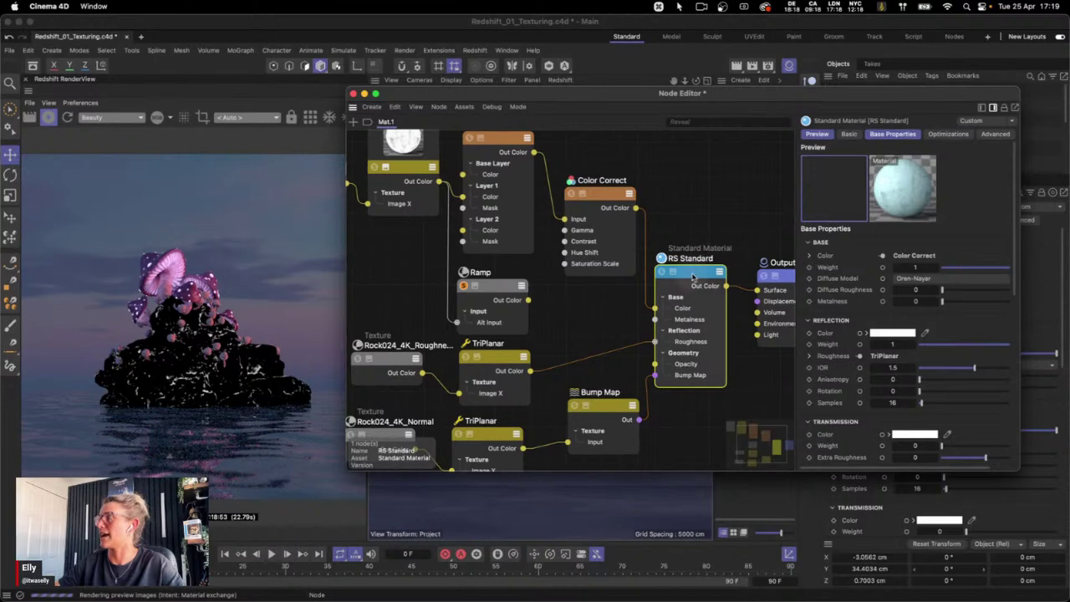
left_click_drag(1015, 216, 1013, 276)
left_click(466, 290)
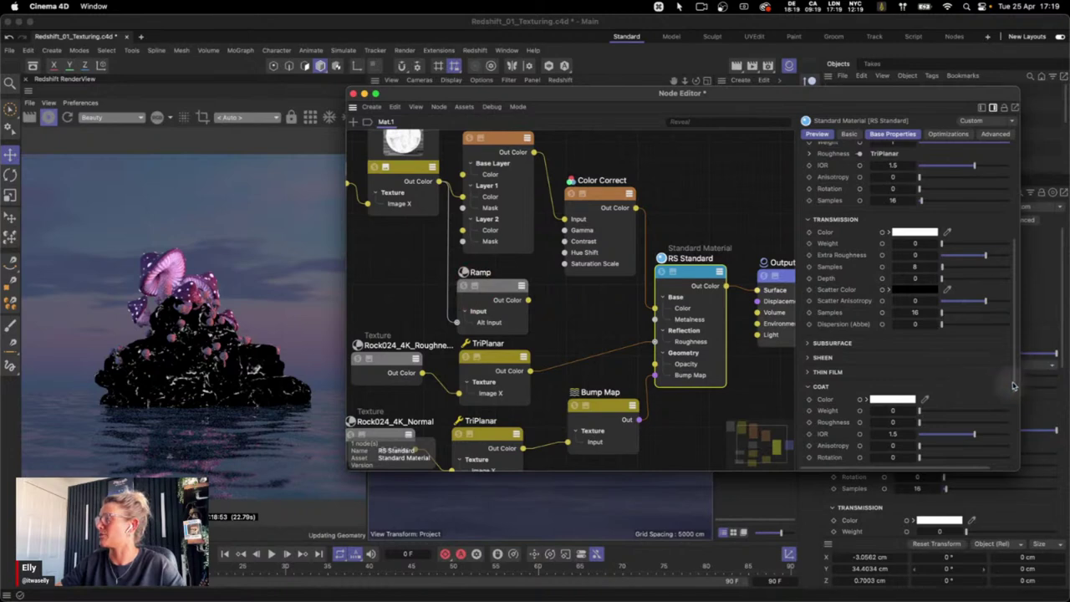
scroll(1017, 390, "down", 5)
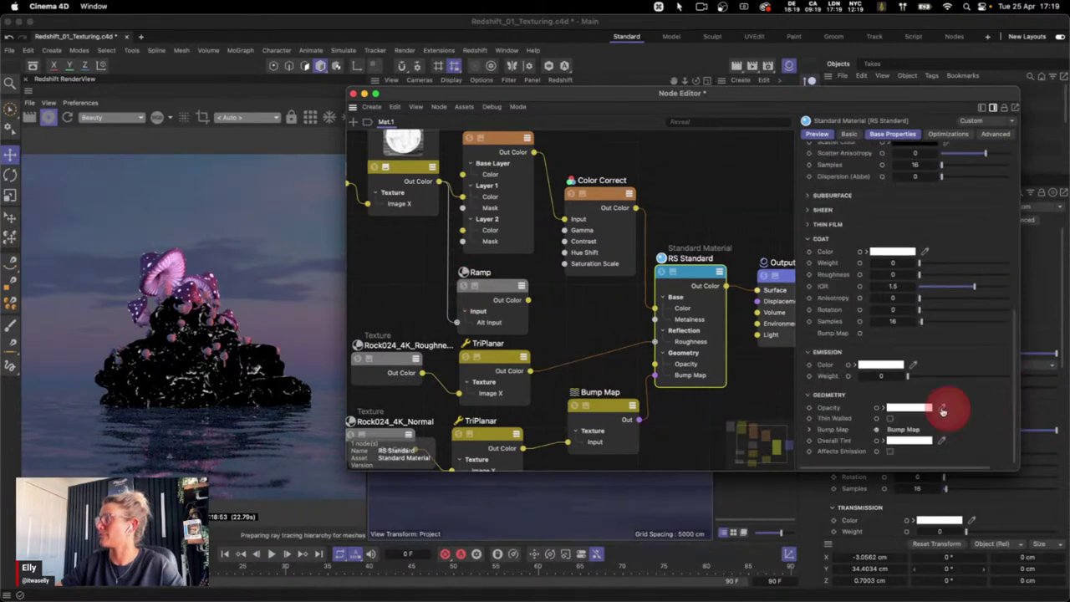
left_click(849, 366)
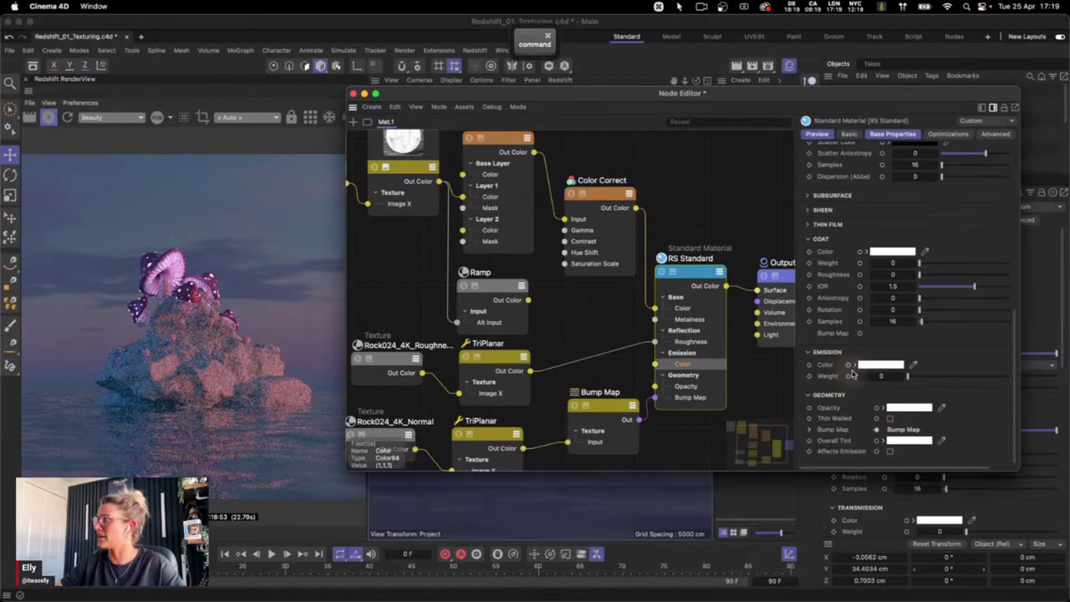
Set RS Standard's emission weight to 2 and connect the Ramp's Out Color to its Emission Color
double_click(893, 375)
type("2")
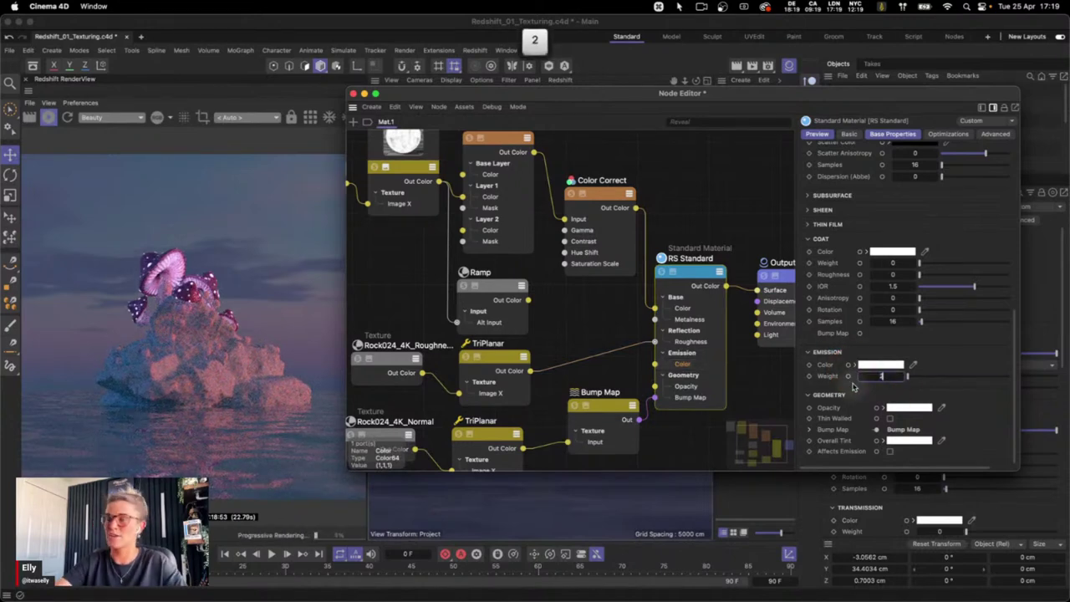
key("Return")
left_click_drag(529, 300, 658, 366)
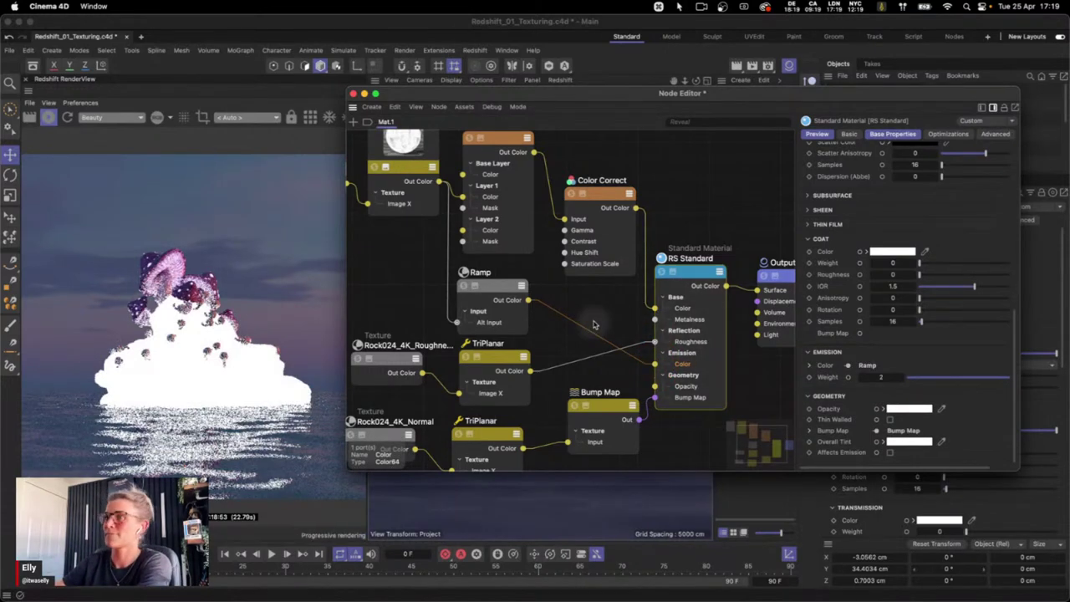
Change the Ramp's white knot to a violet-blue of about RGB 104, 78, 253
left_click(500, 290)
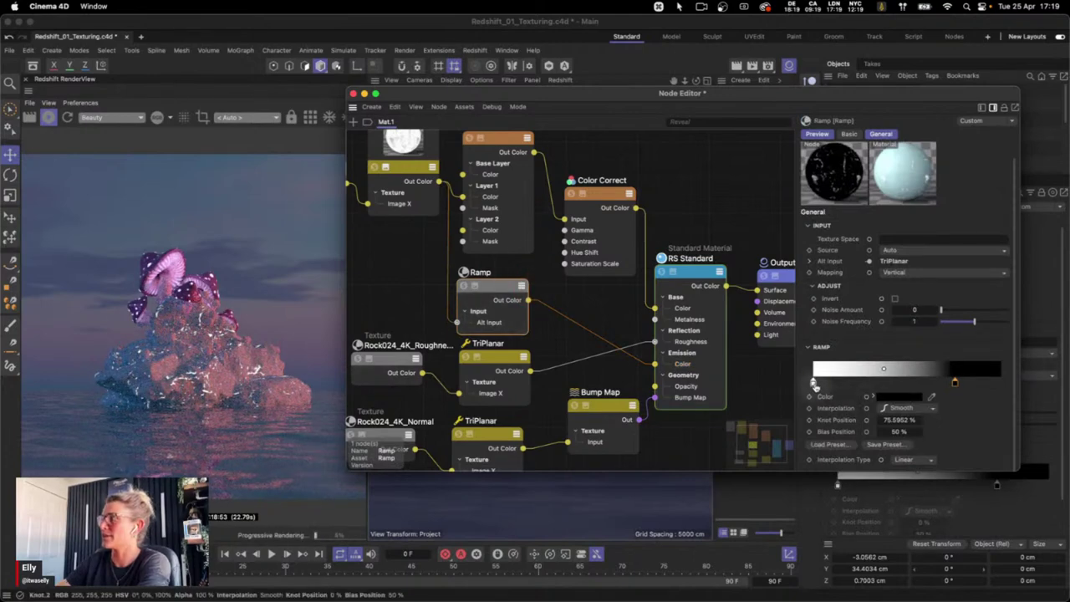
left_click(814, 381)
left_click(896, 397)
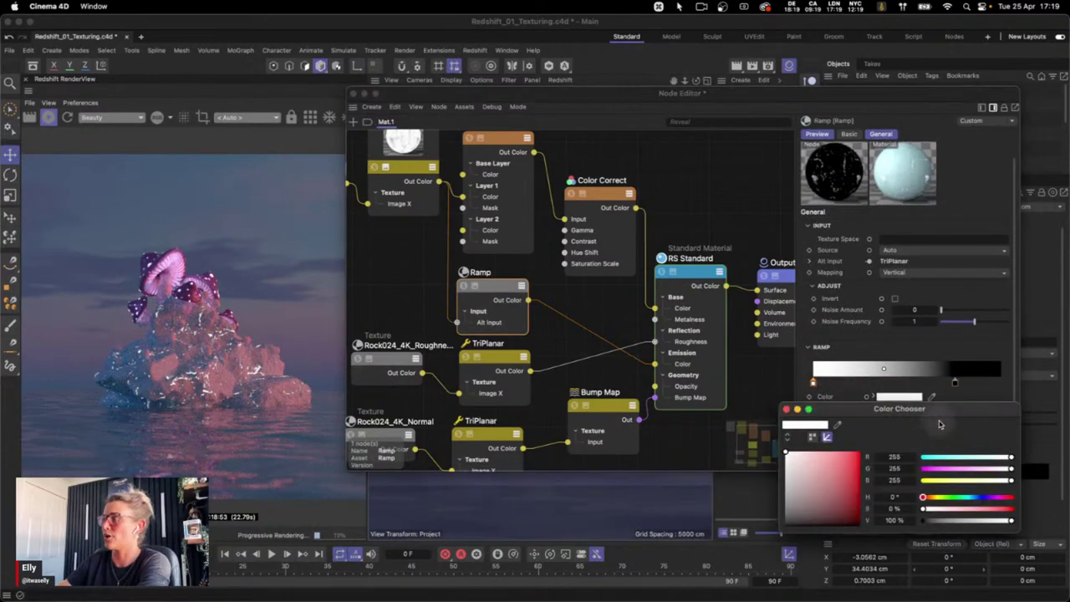
left_click_drag(933, 497, 984, 499)
left_click(837, 453)
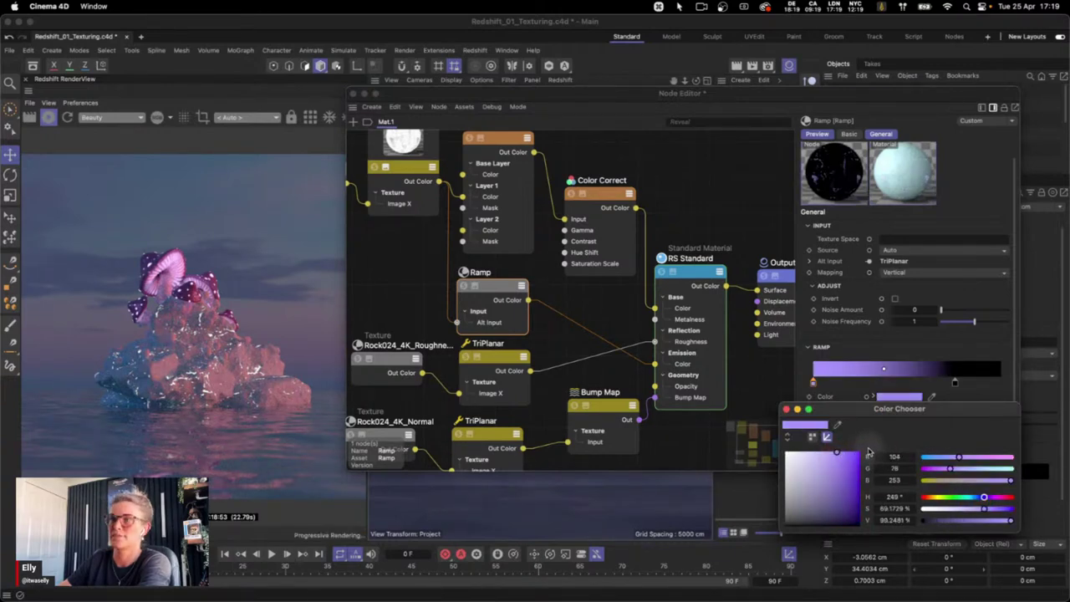
left_click(786, 409)
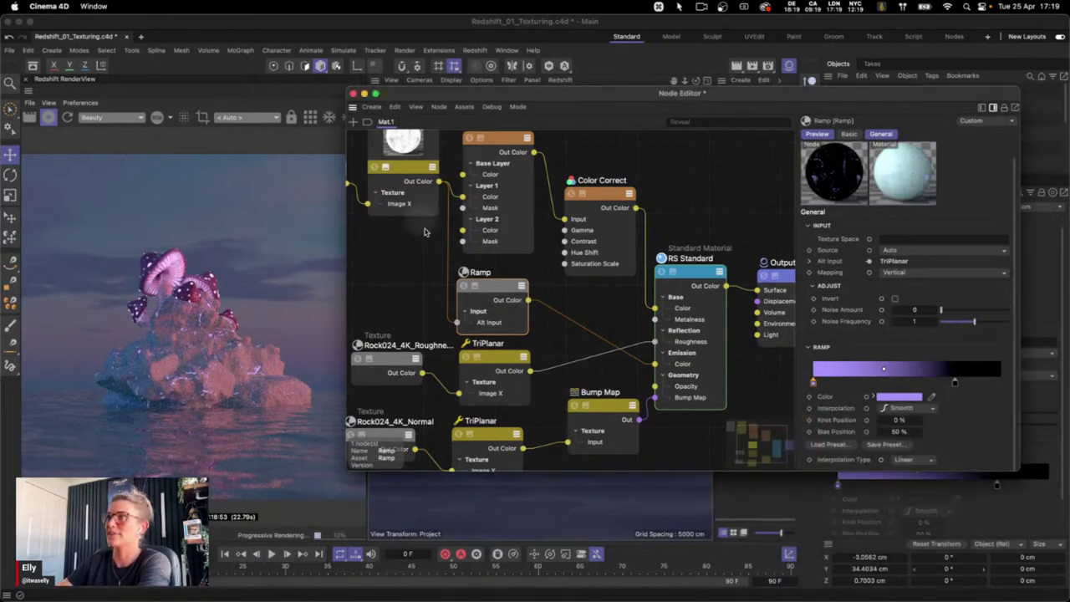
Review the finished rock node graph and close the Node Editor
left_click(438, 281)
key("1")
left_click_drag(407, 277, 409, 279)
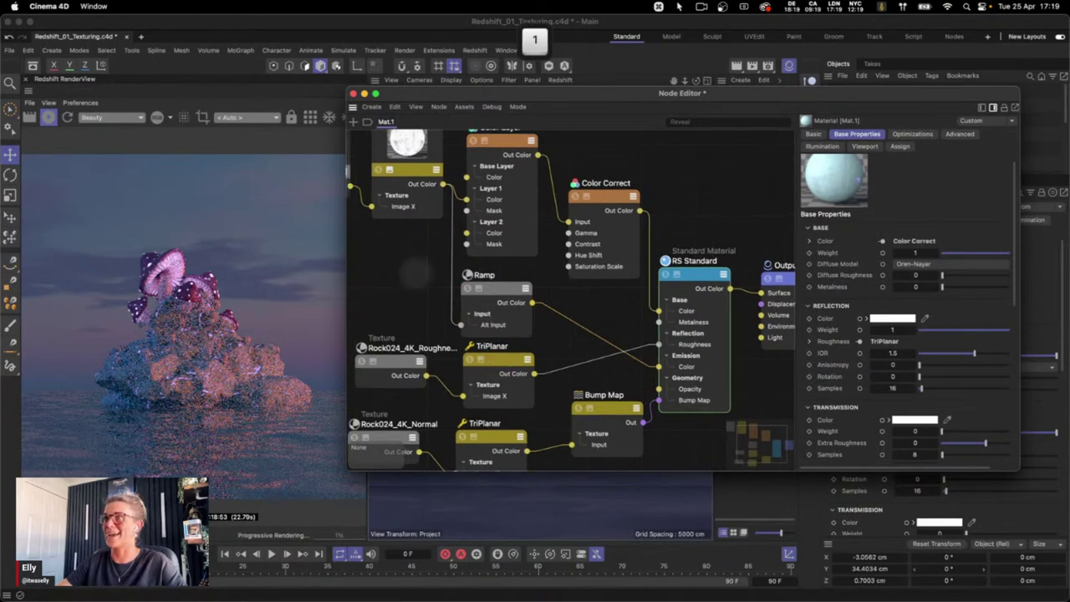
left_click_drag(501, 98, 466, 104)
key("1")
left_click_drag(352, 259, 443, 330)
left_click(316, 101)
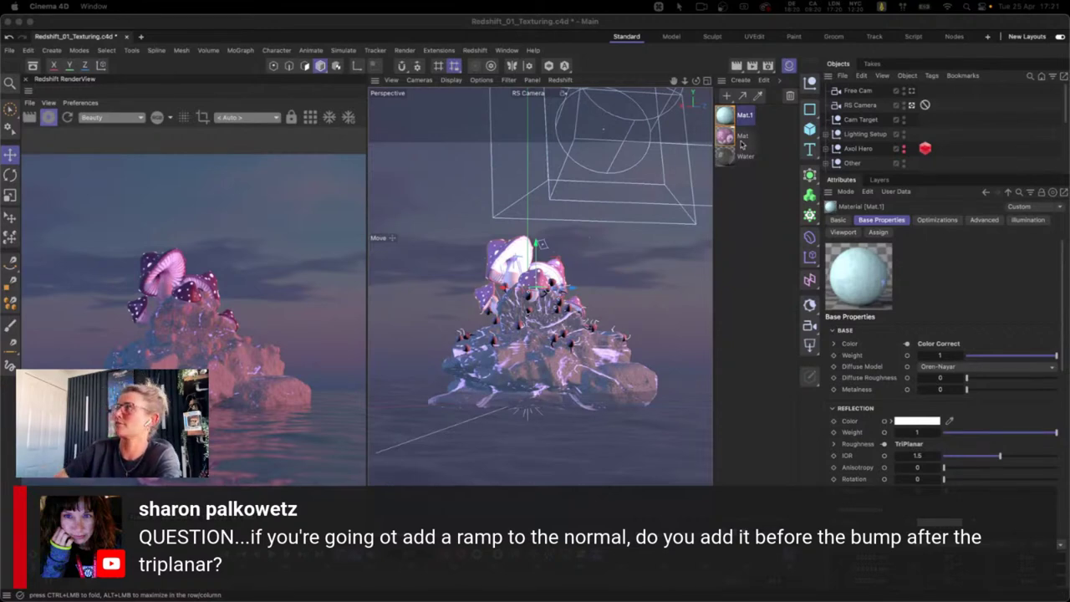
Stop the RenderView's live render and reopen Mat.1's node graph in an enlarged Node Editor
left_click(49, 118)
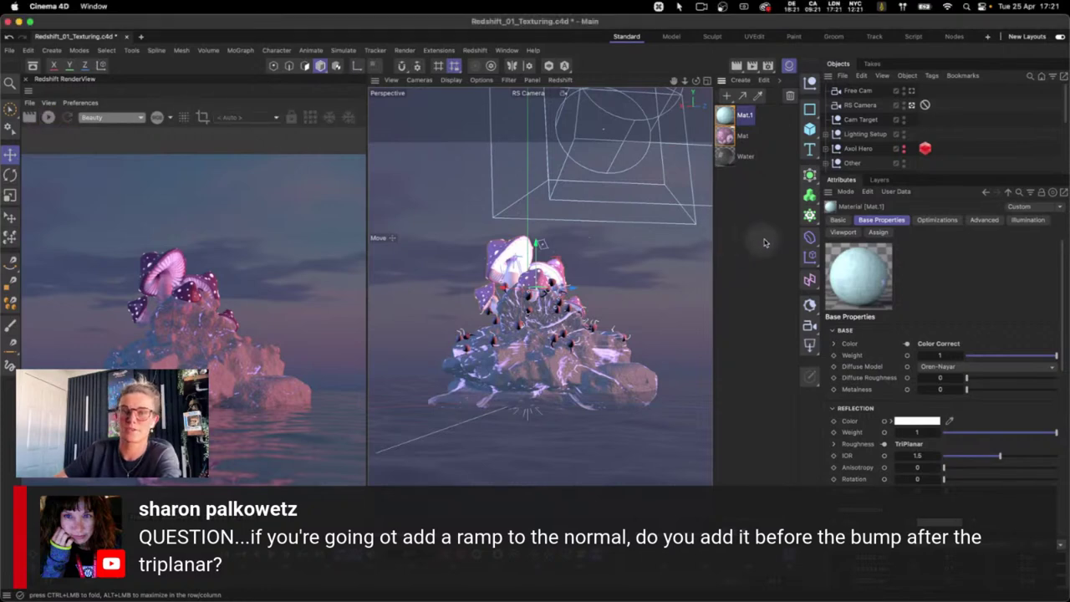
double_click(726, 122)
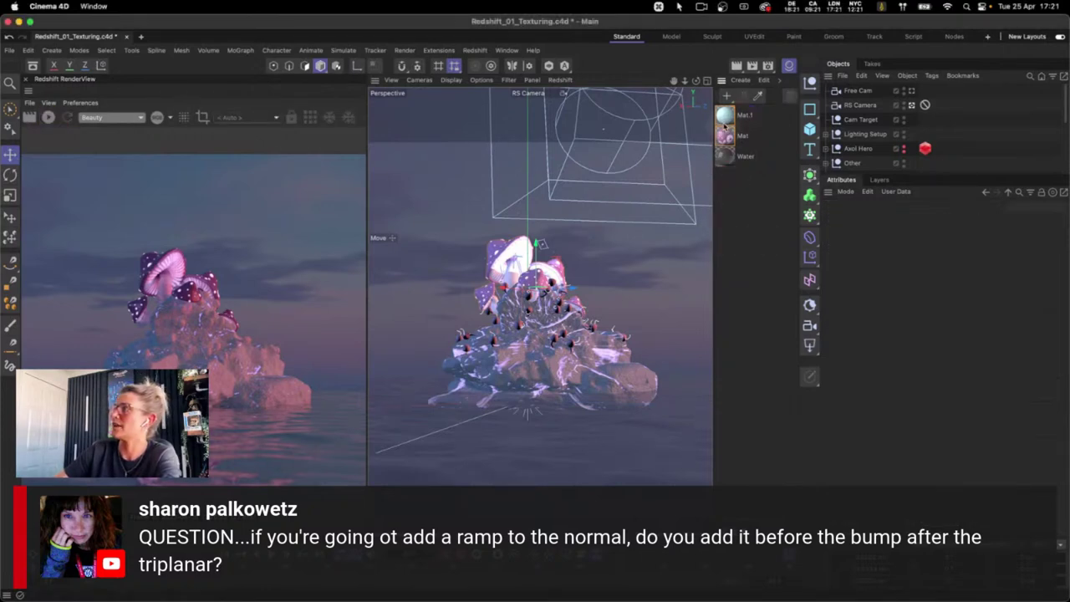
left_click_drag(725, 124, 589, 78)
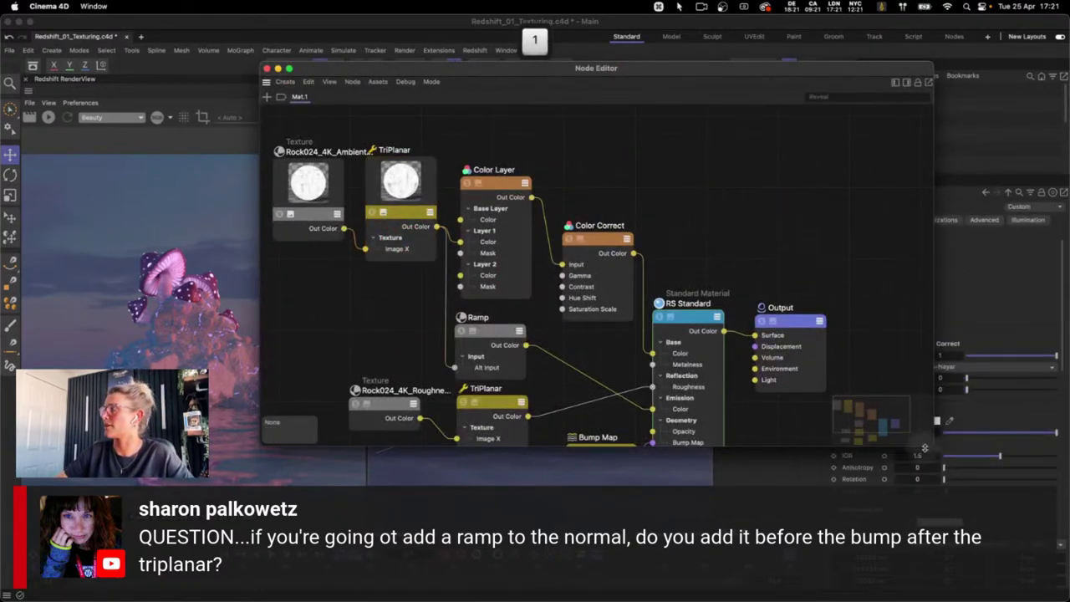
left_click_drag(931, 441, 902, 490)
left_click(578, 397)
left_click_drag(570, 73, 561, 62)
key("1")
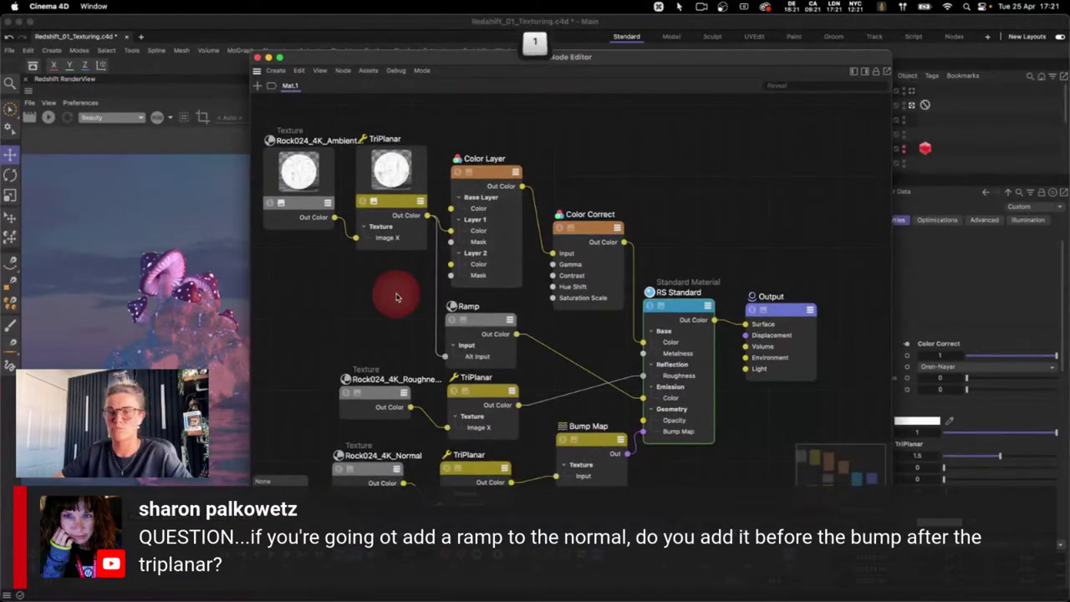
Examine the Rock024 roughness and normal textures and the Bump Map node's input settings, and close the Node Editor
left_click(371, 400)
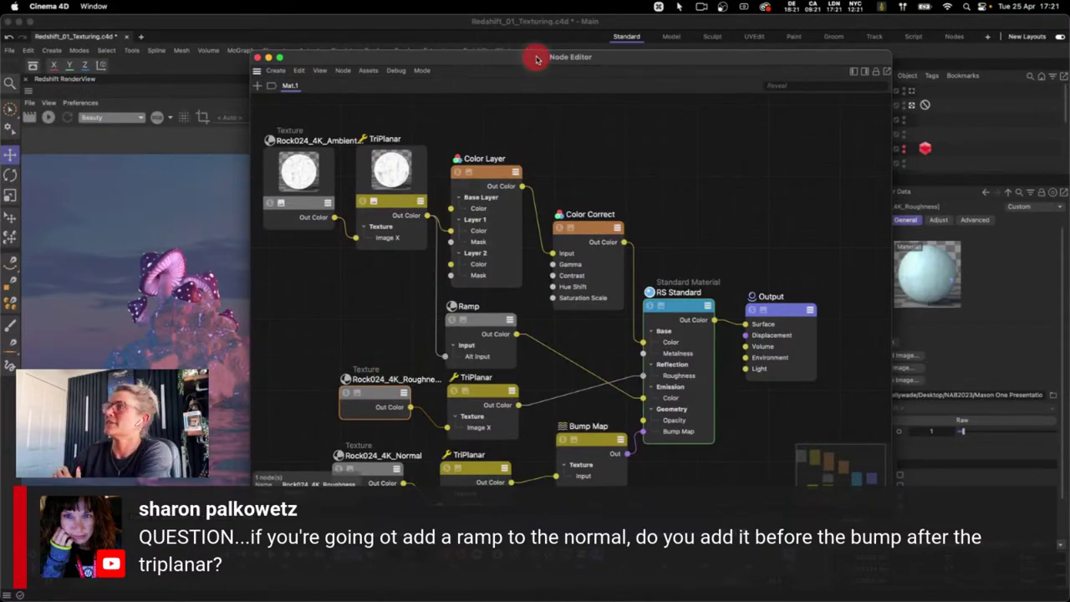
left_click_drag(540, 57, 528, 45)
left_click(376, 465)
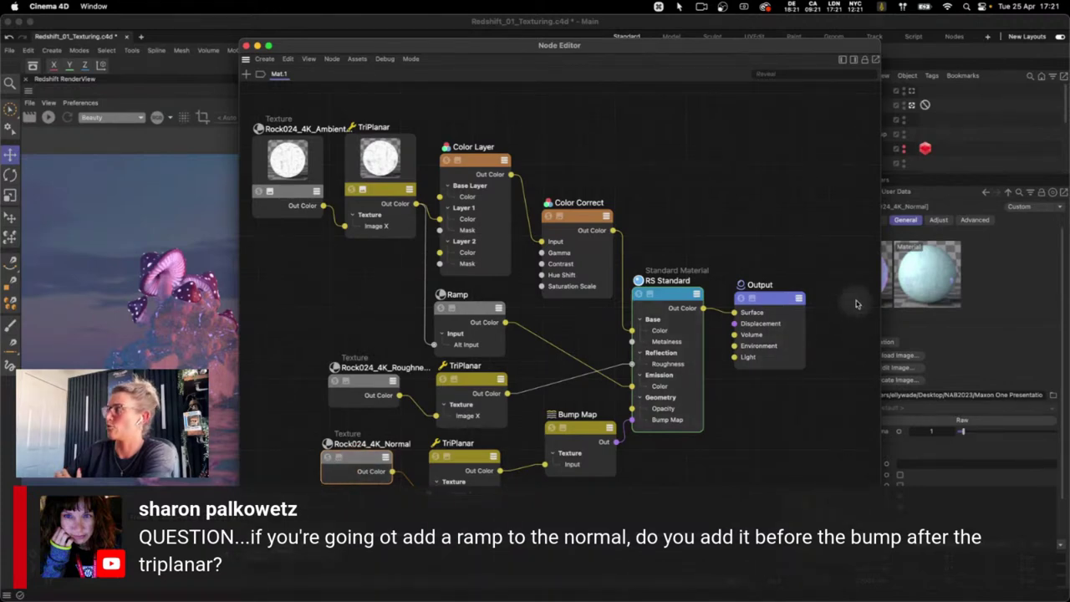
left_click_drag(806, 49, 732, 34)
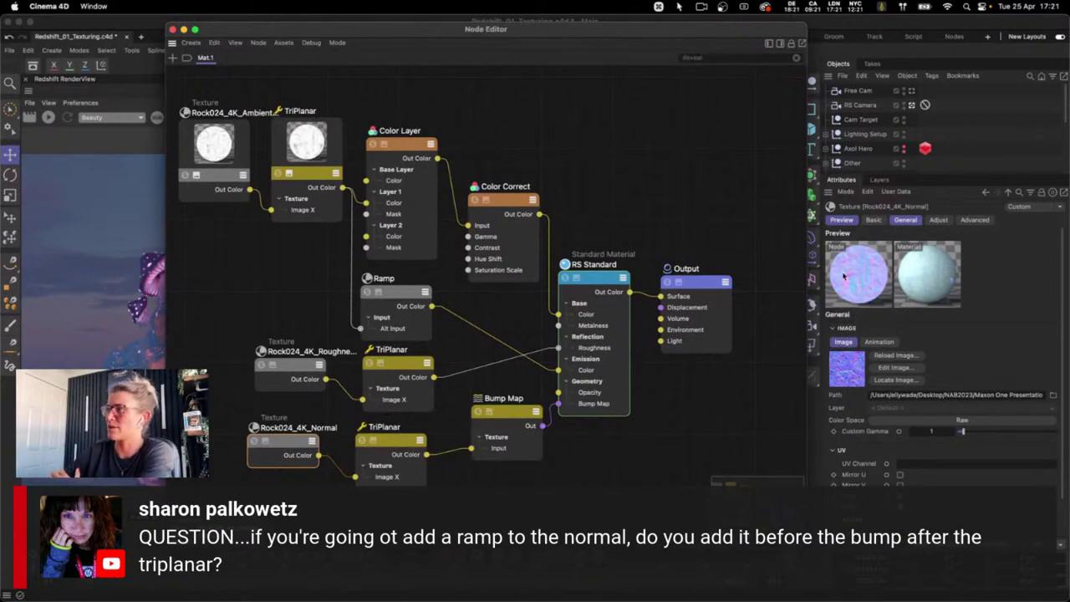
left_click(288, 445)
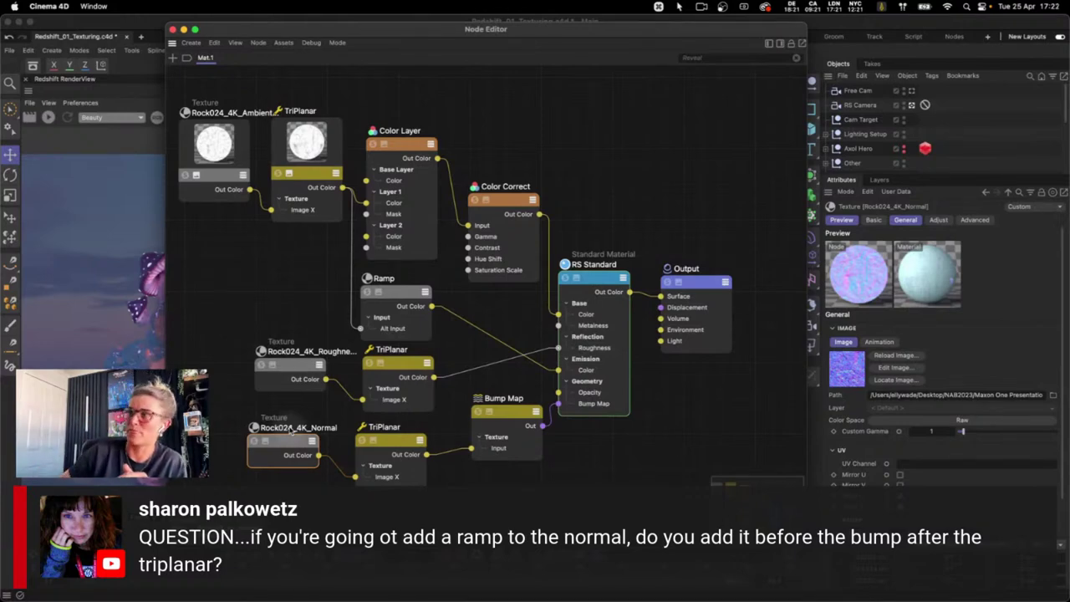
left_click(506, 416)
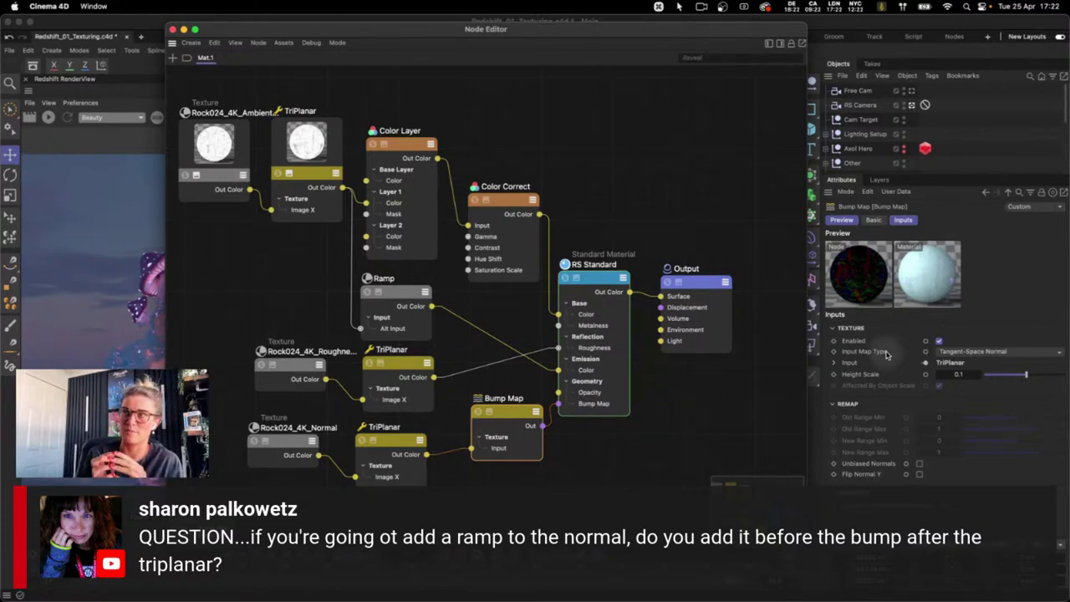
left_click(495, 420)
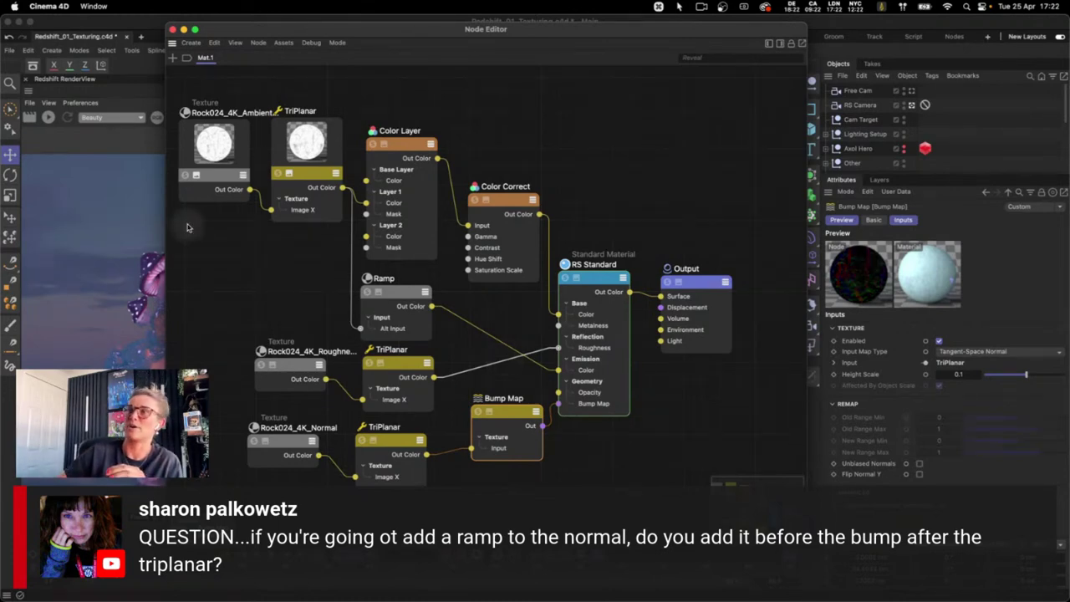
left_click(287, 438)
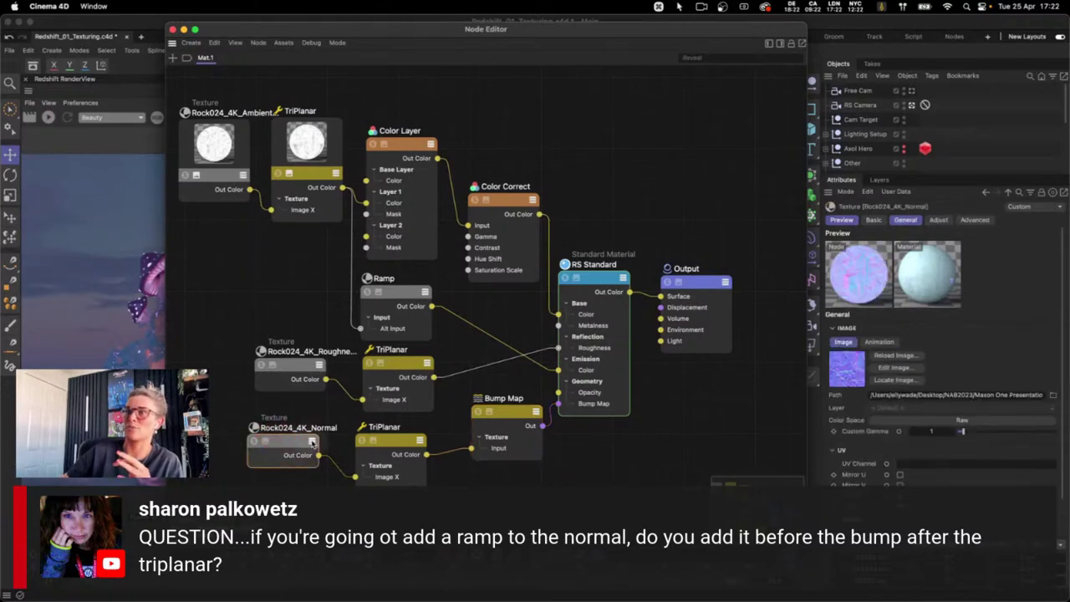
left_click(514, 441)
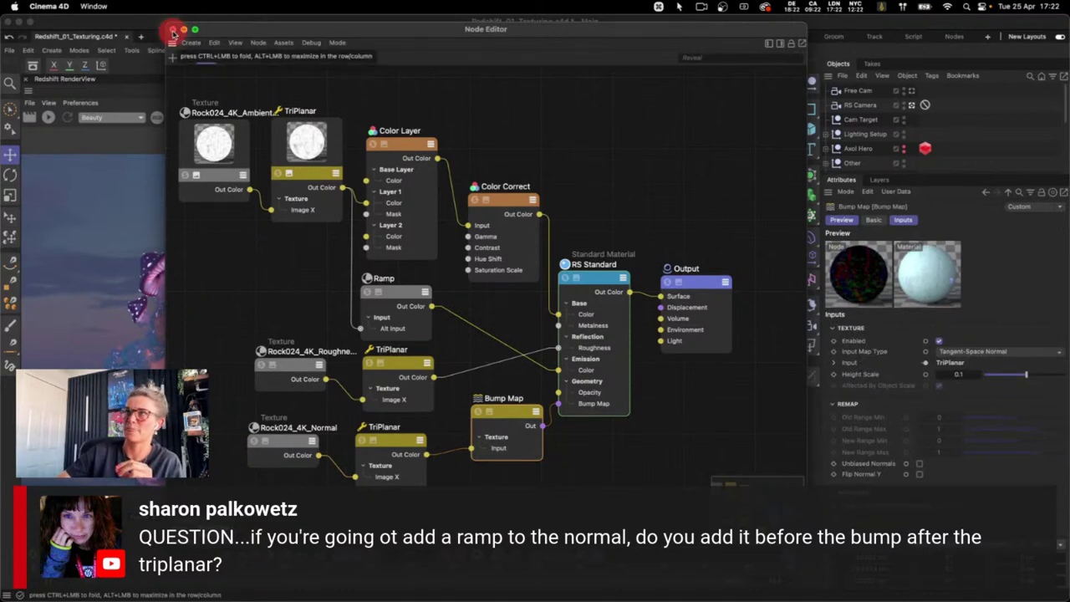
left_click(172, 30)
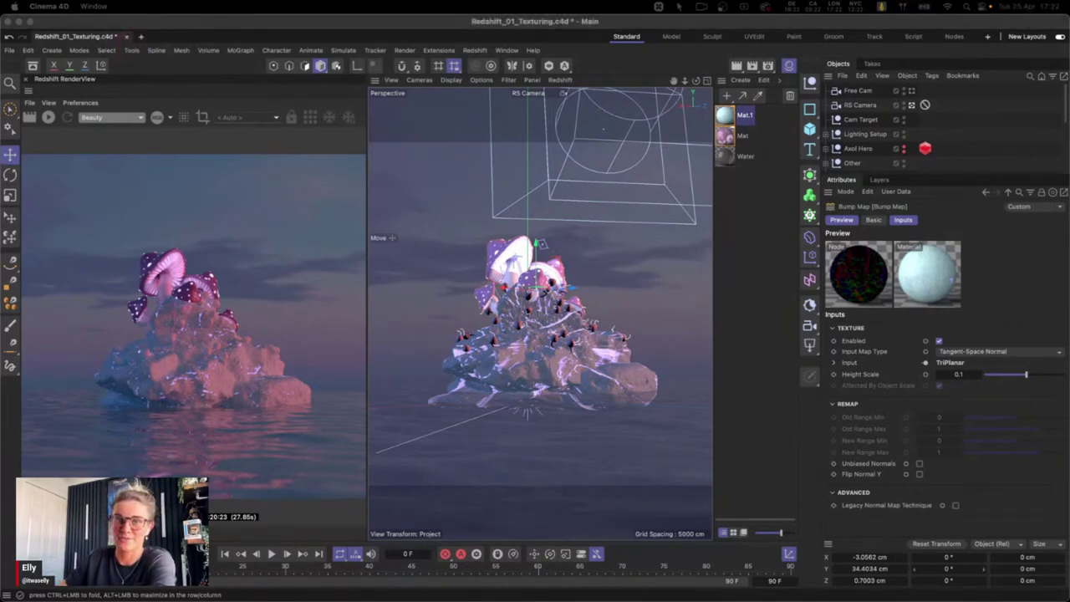
Close the texturing project and open the recent project Redshift_03_AOVs.c4d
key("super+w")
left_click(9, 50)
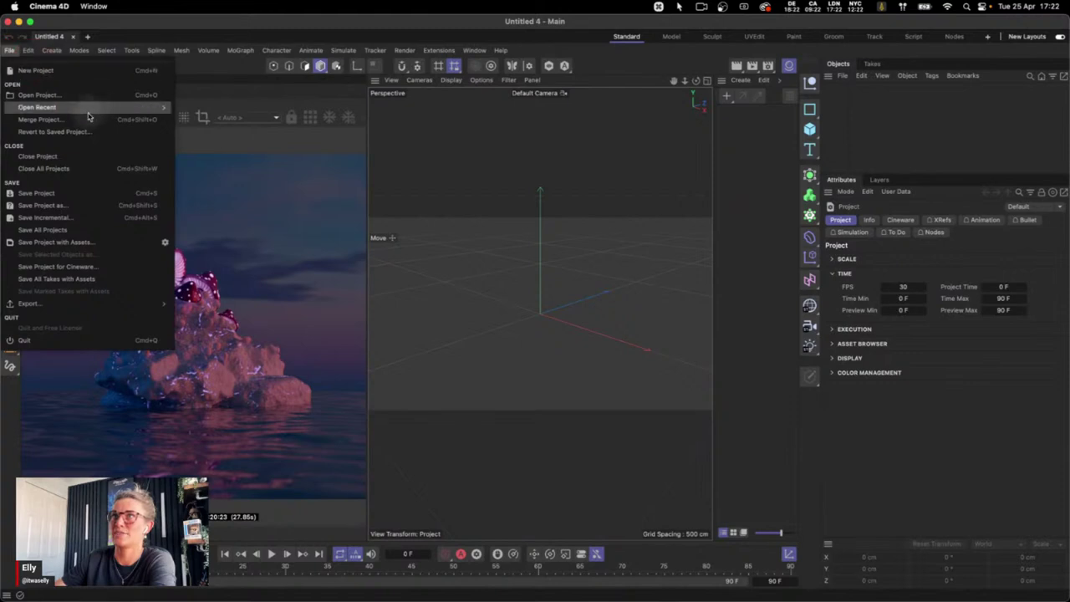
mouse_move(104, 108)
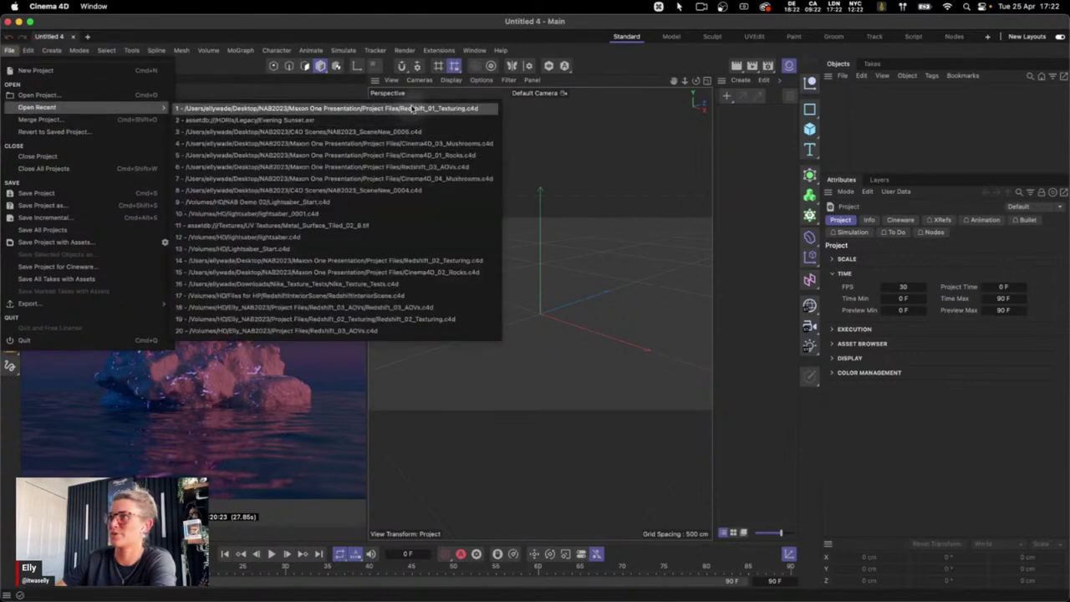
left_click(425, 166)
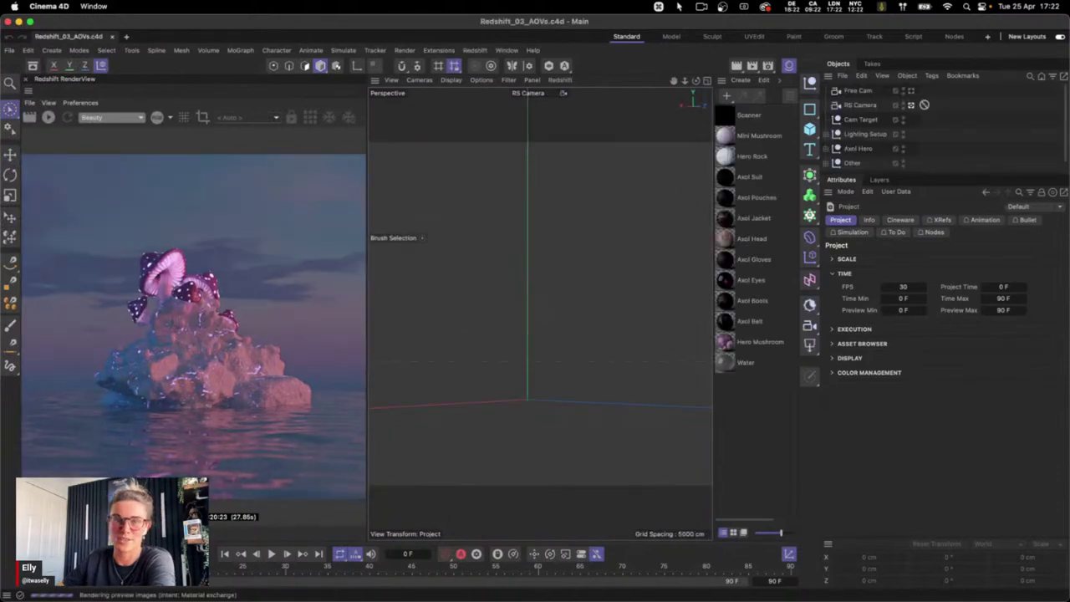
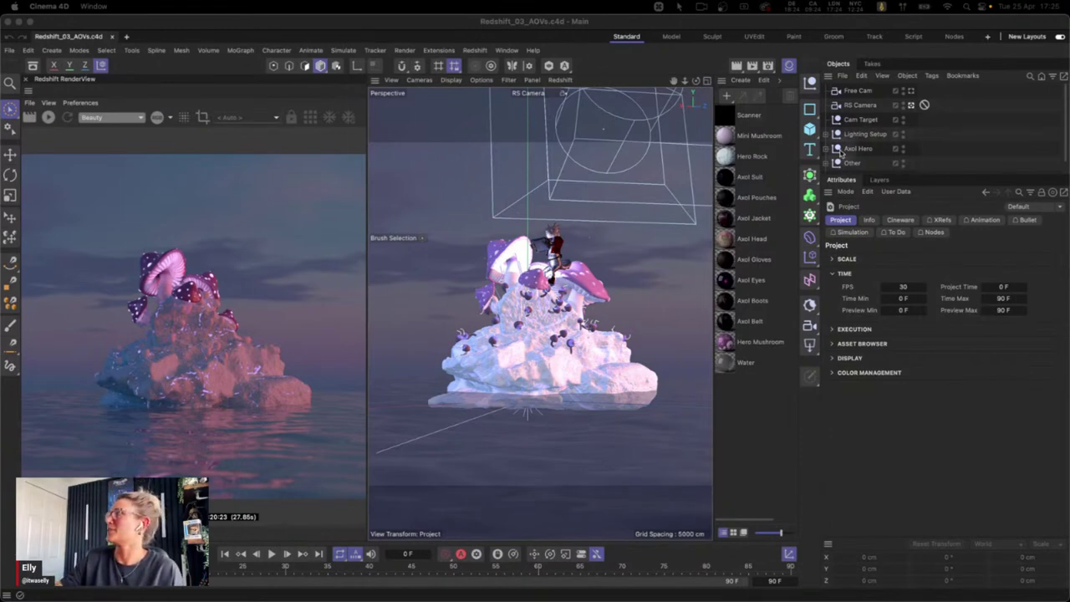
Hide the Axol Hero null in both the viewport and the render
left_click(902, 147)
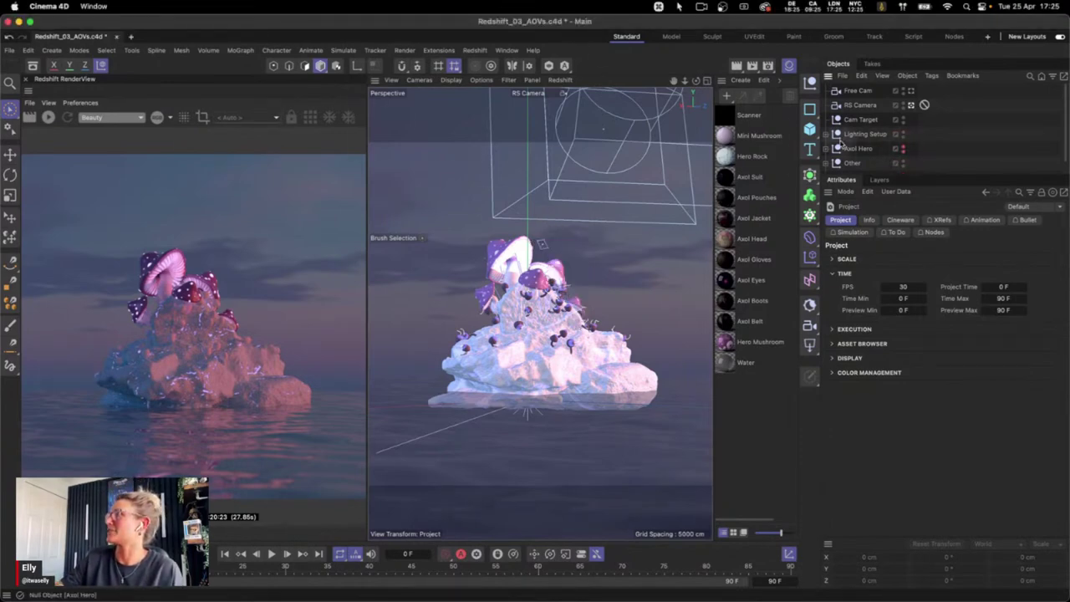
scroll(1065, 147, "down", 1)
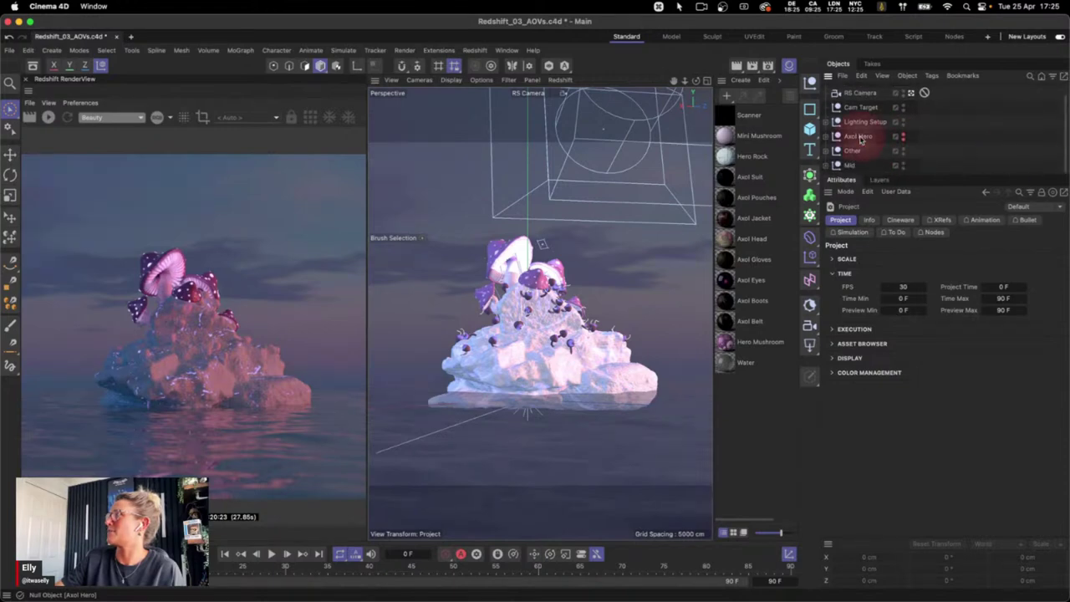
scroll(1064, 143, "down", 3)
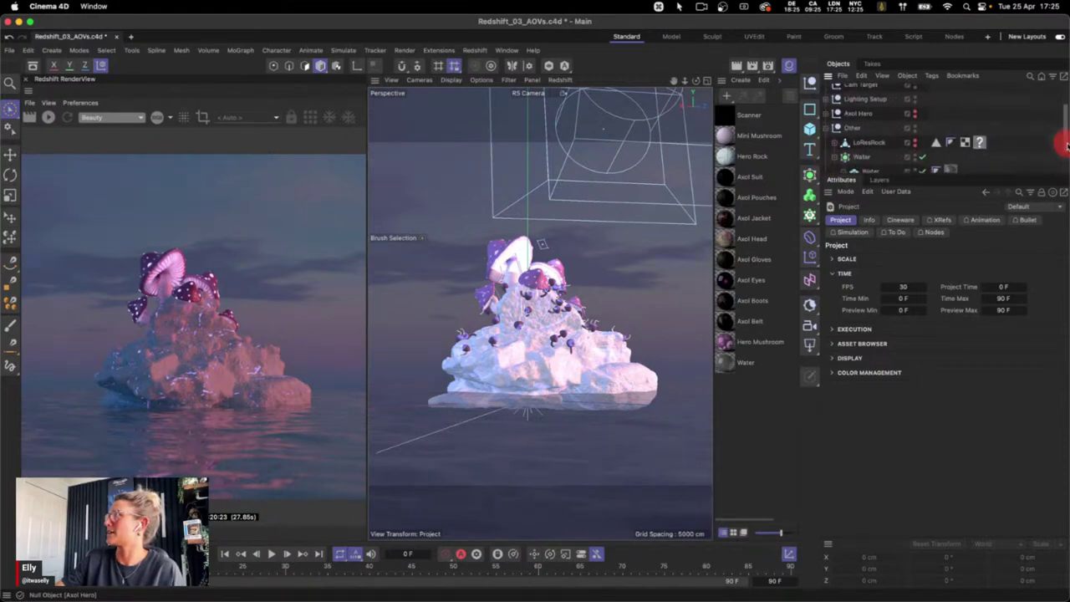
left_click(826, 116)
Open the Redshift AOV section of the render settings and bring up the RS AOV Manager
left_click(767, 66)
left_click_drag(794, 56, 544, 79)
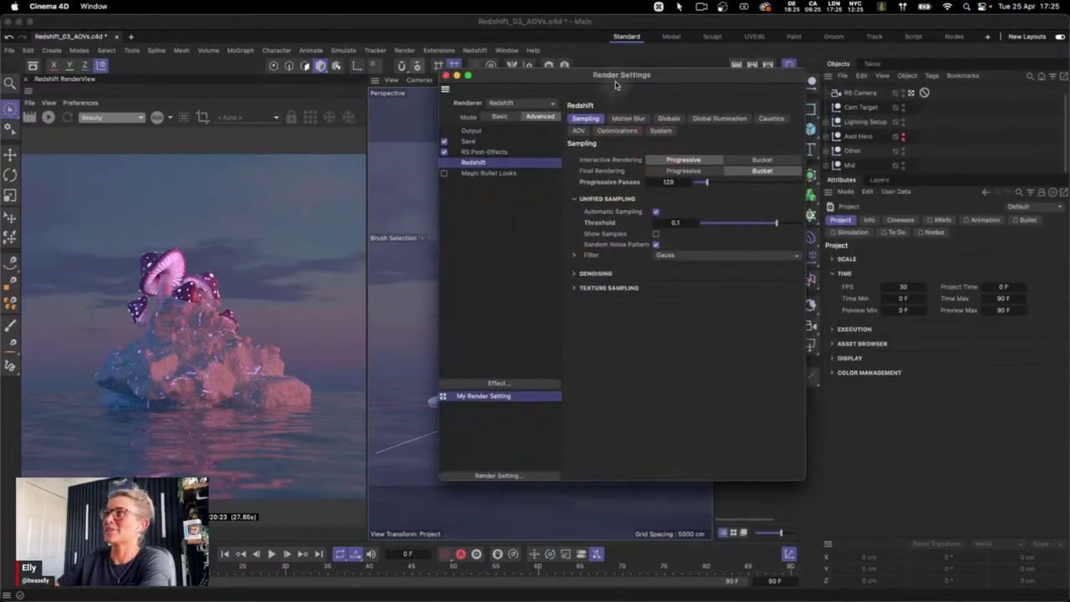
left_click_drag(619, 74, 558, 77)
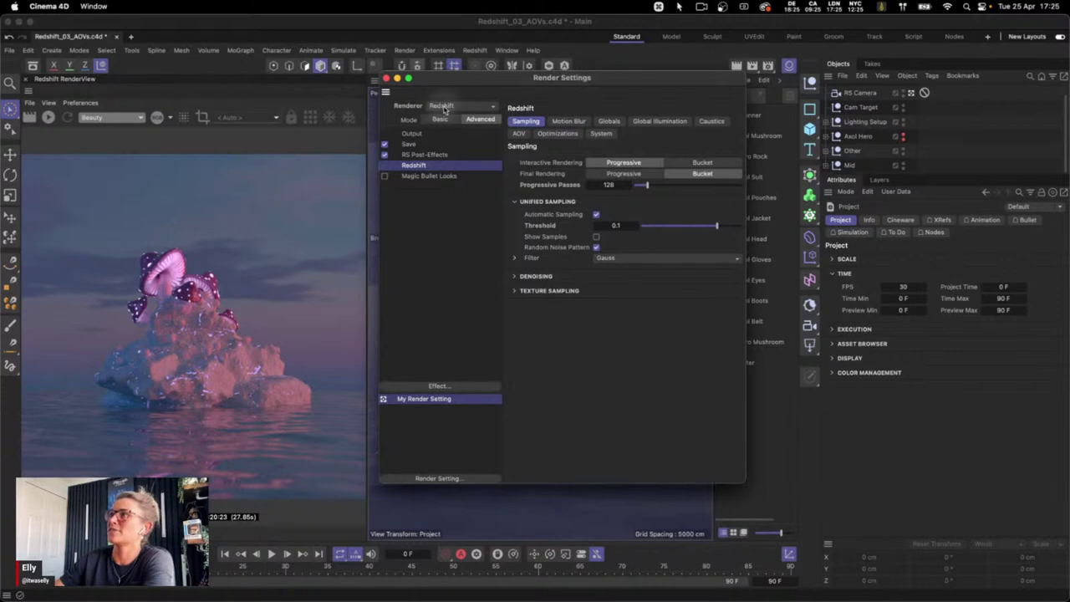
left_click(519, 134)
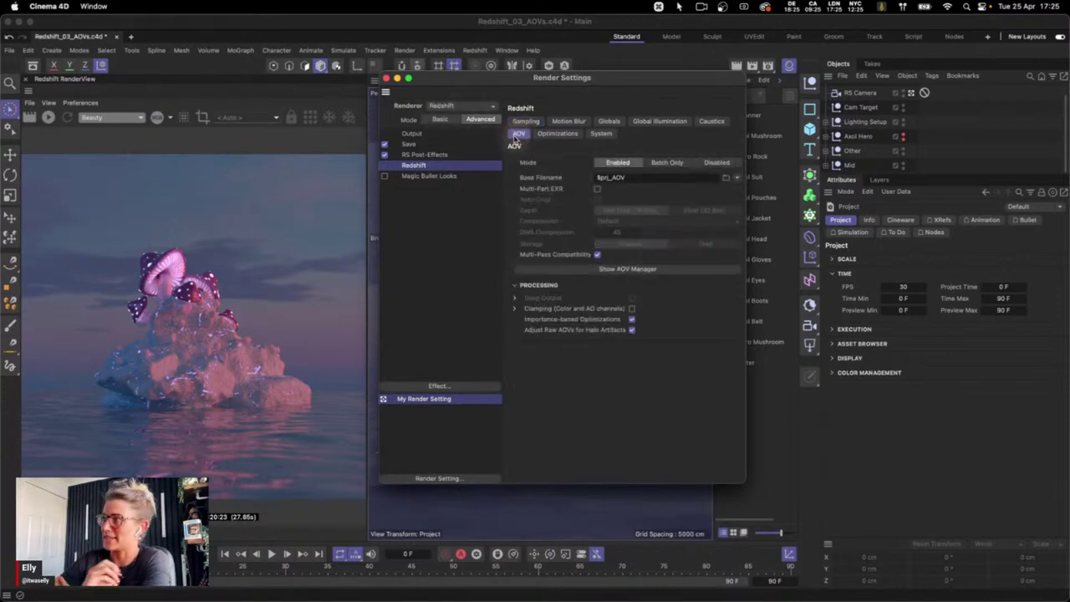
left_click(636, 269)
left_click_drag(694, 266, 636, 152)
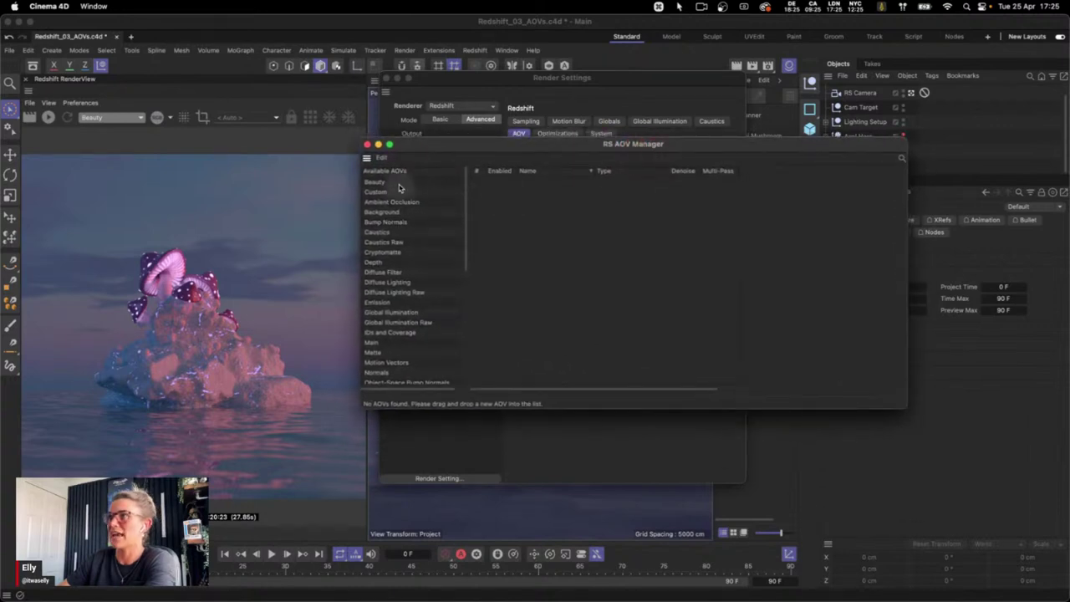
Add the Diffuse Lighting, Global Illumination, Reflections, Refractions, Shadows and Specular Lighting AOVs to the render
mouse_move(466, 181)
left_mouse_down()
mouse_move(463, 318)
mouse_move(472, 184)
left_mouse_up()
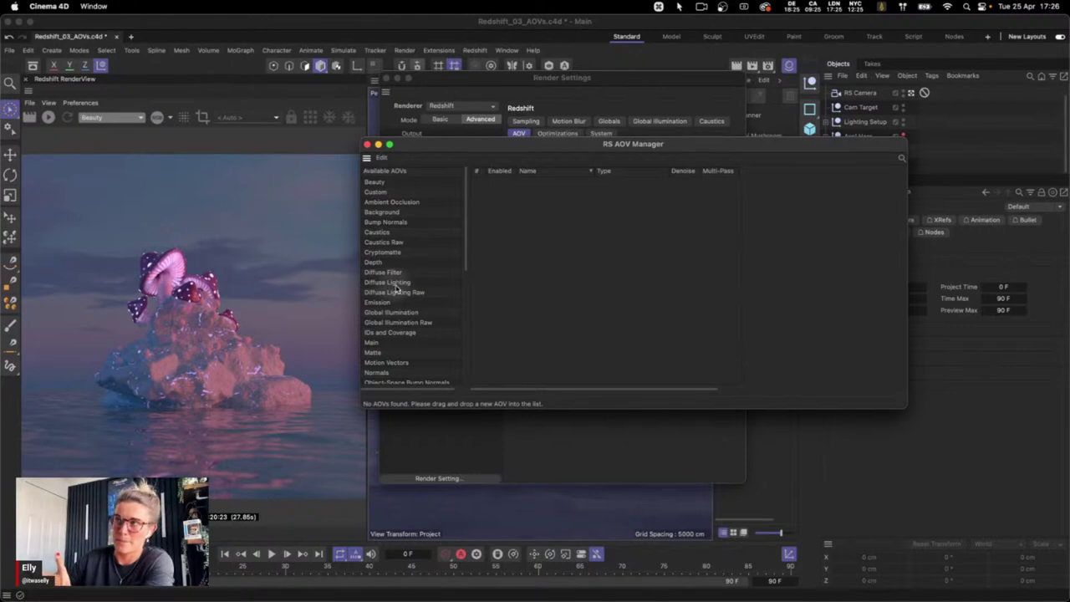
left_click_drag(390, 286, 559, 219)
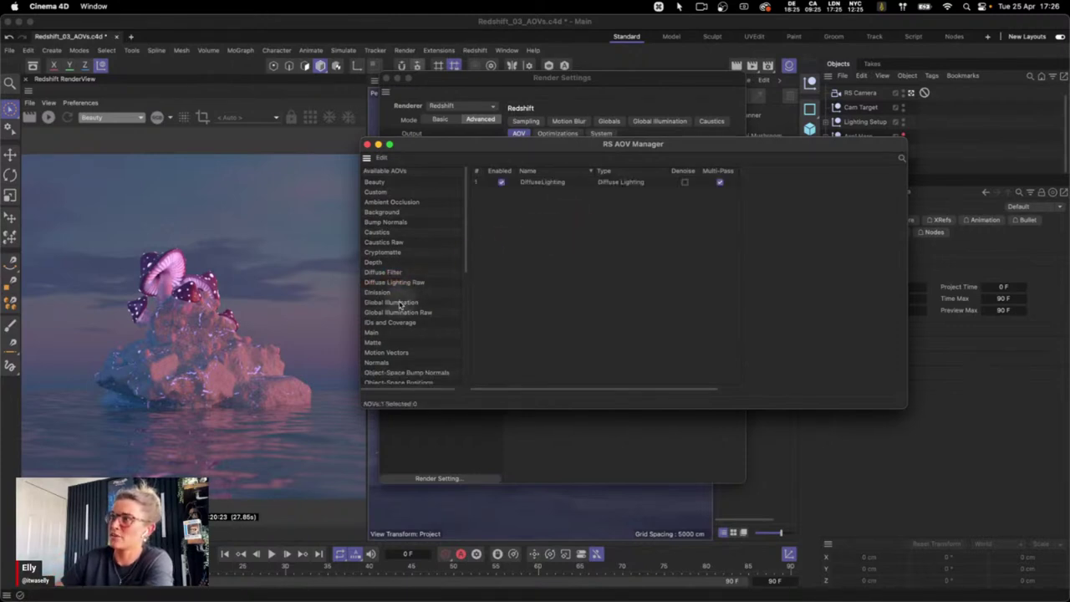
left_click_drag(400, 302, 547, 258)
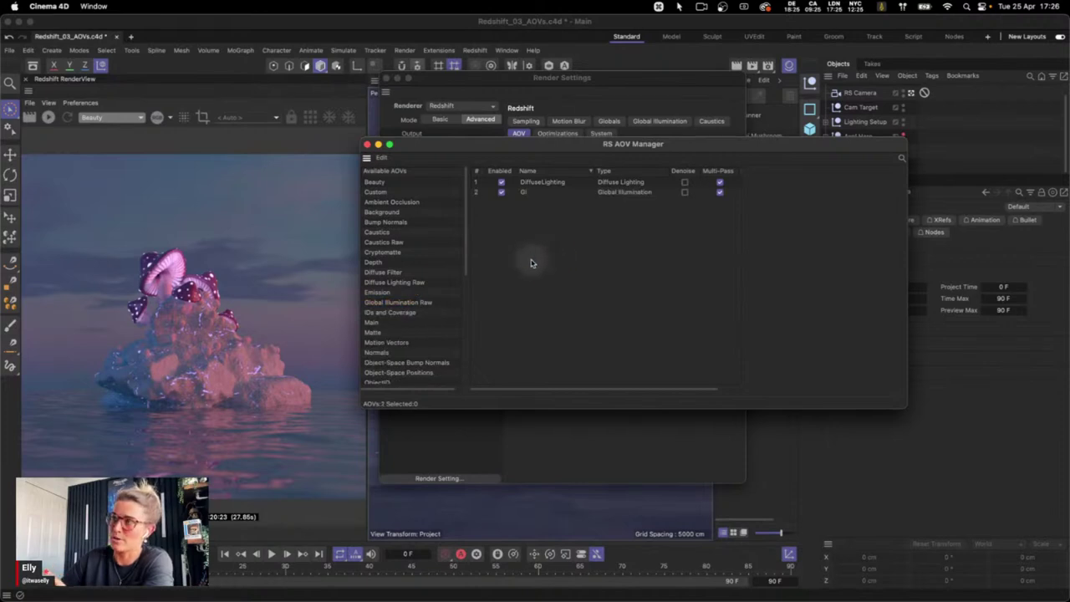
left_click_drag(462, 283, 449, 306)
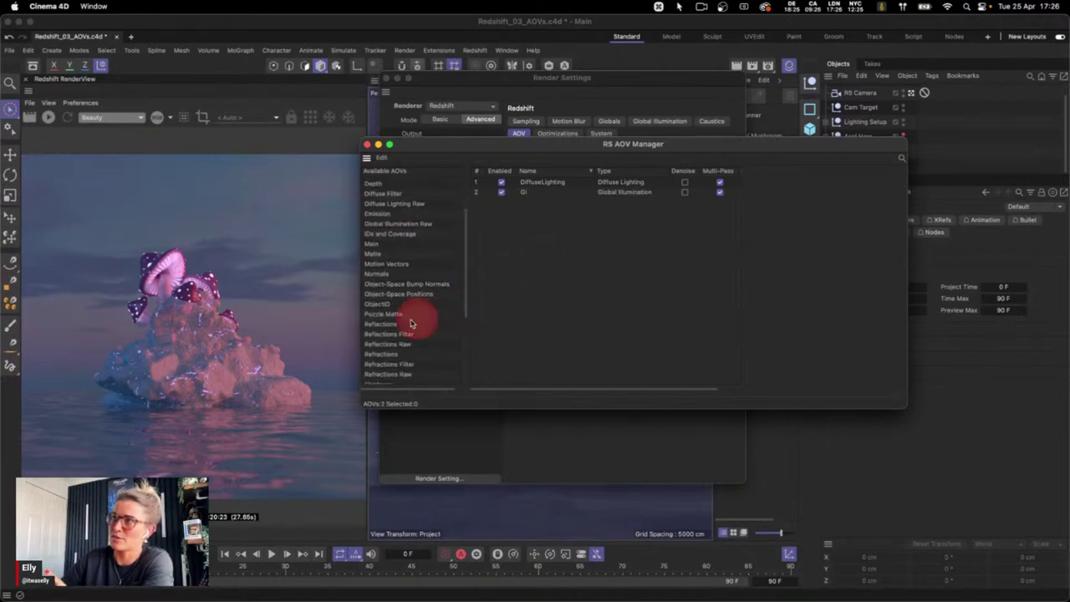
left_click_drag(373, 328, 515, 279)
left_click_drag(375, 346, 547, 280)
left_click_drag(381, 370, 557, 298)
left_click_drag(406, 367, 556, 305)
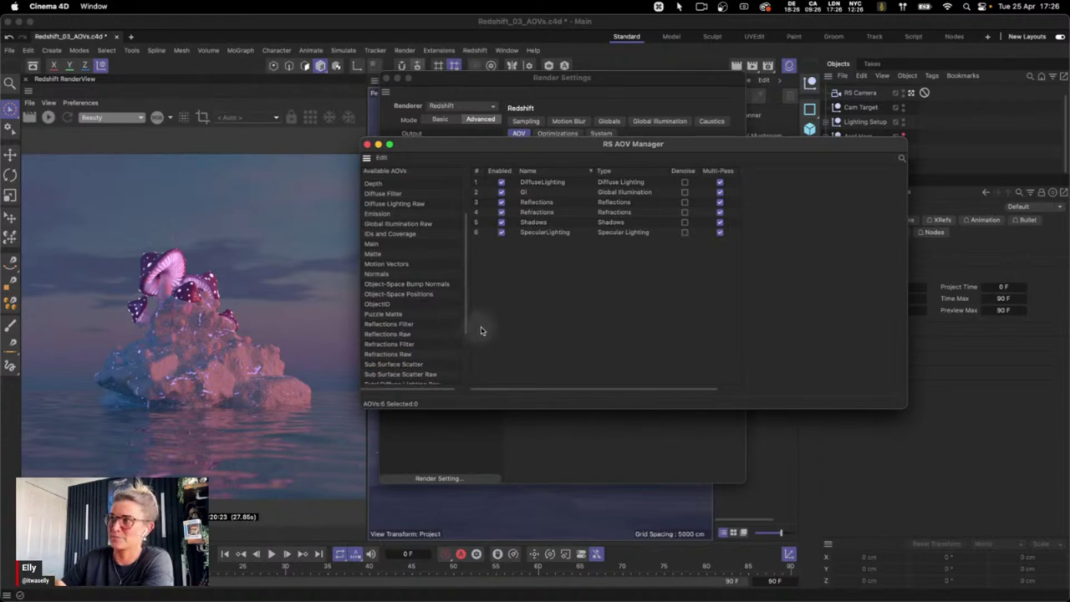
left_click_drag(466, 311, 465, 269)
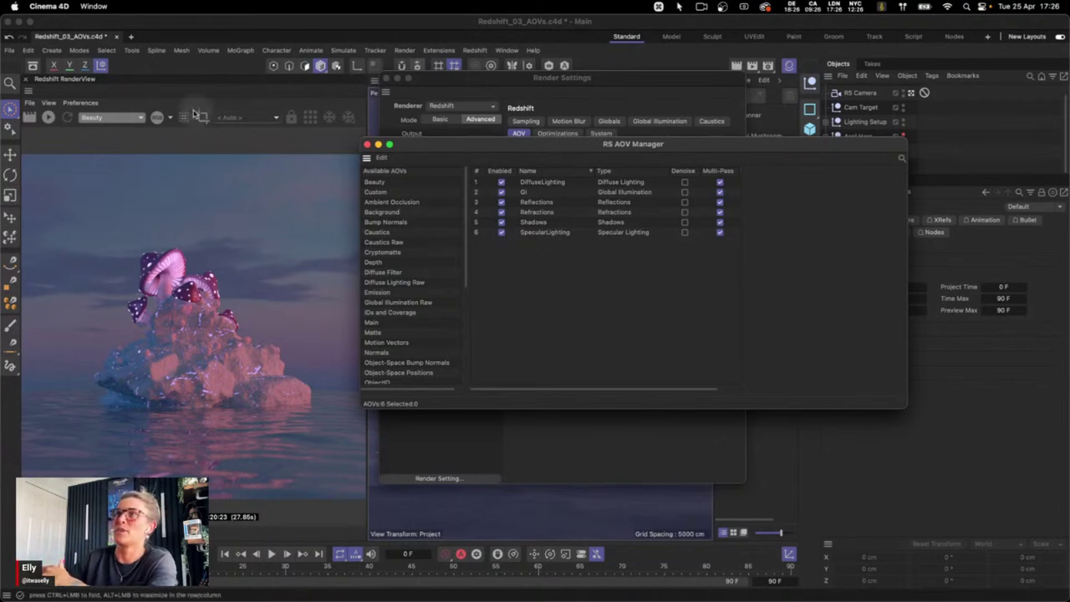
Start the RenderView's live render and add the Beauty AOV to the active AOVs
left_click(49, 118)
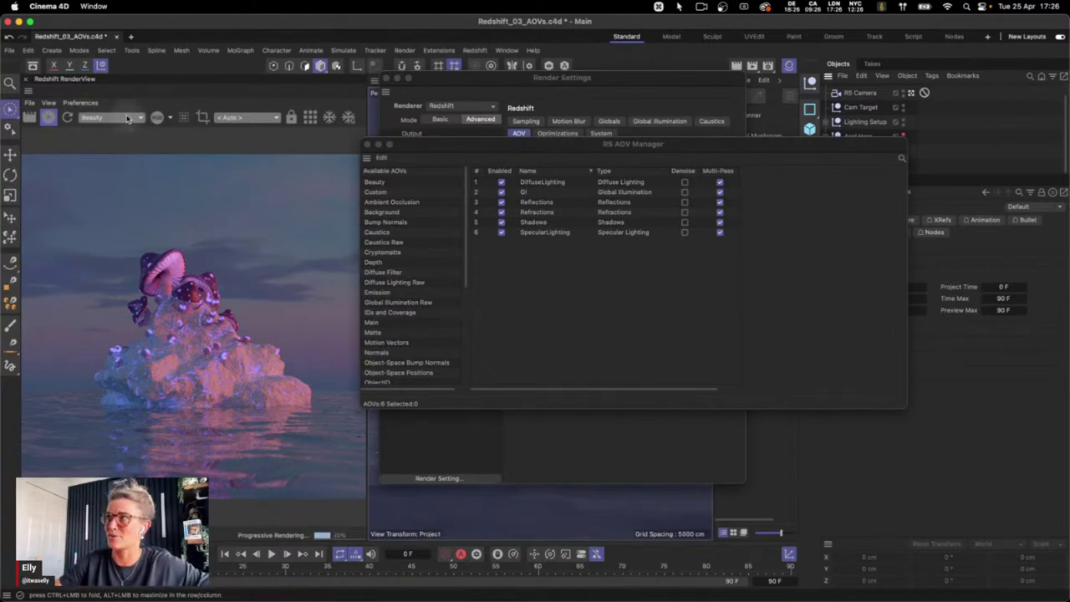
double_click(374, 182)
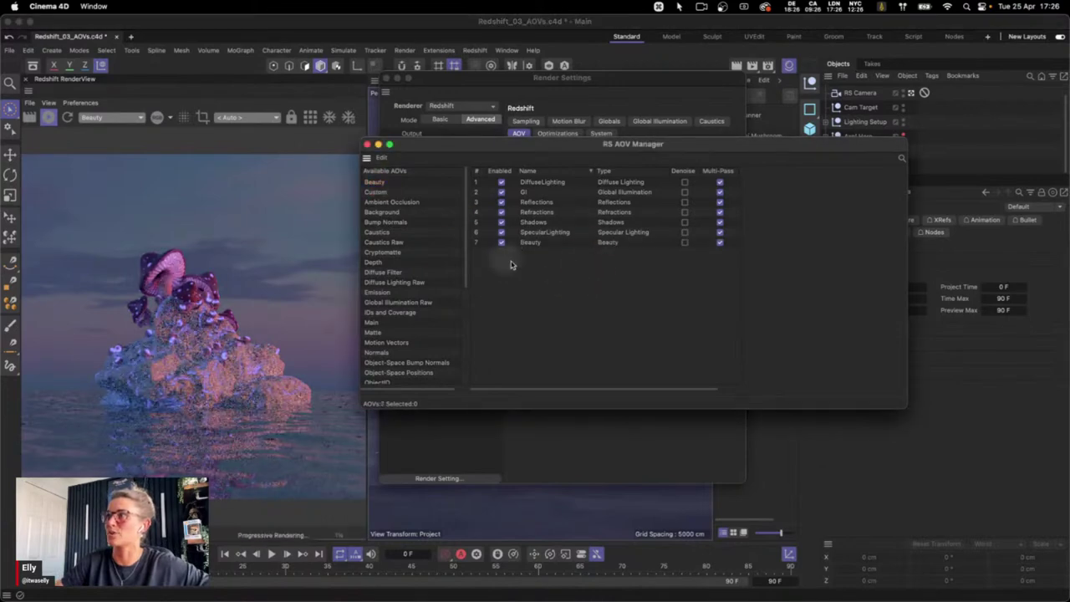
Preview the DiffuseLighting, GI and Shadows passes in the RenderView, return to the Beauty pass and stop the live render
left_click(109, 118)
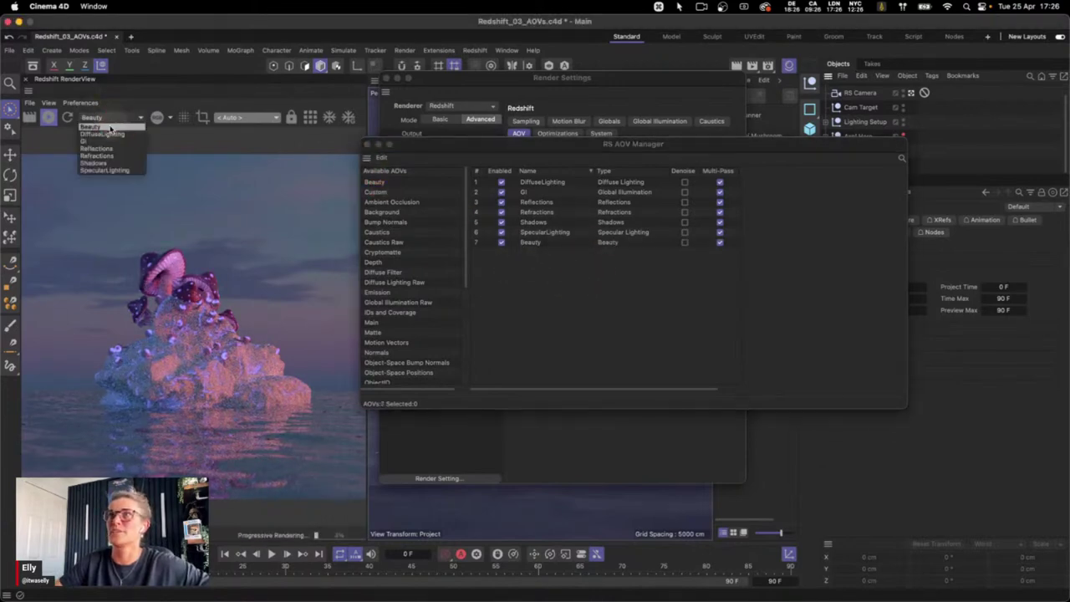
left_click(103, 134)
left_click(107, 117)
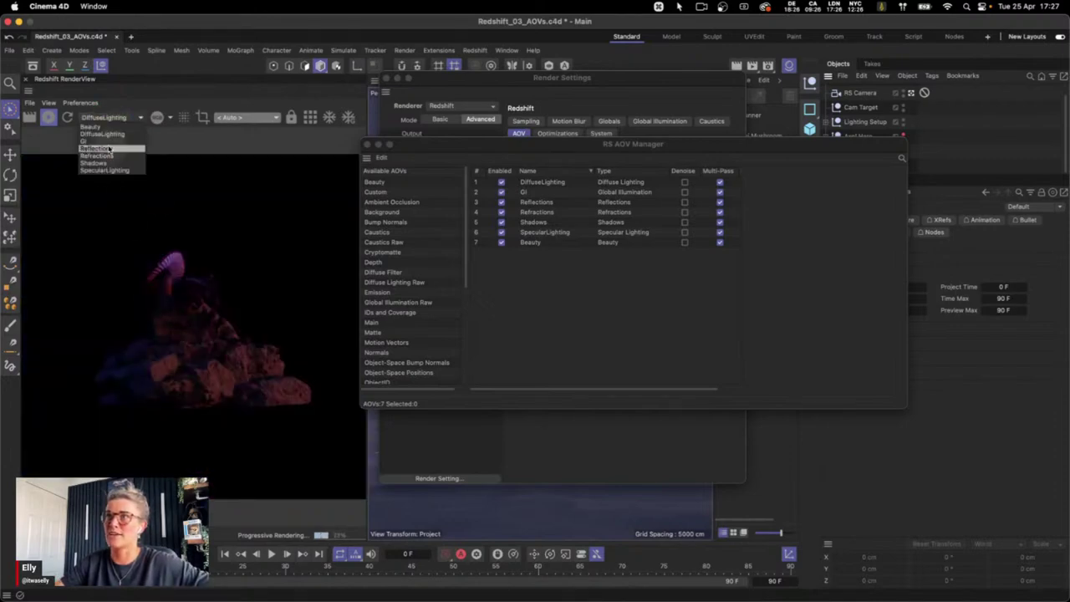
left_click(104, 144)
left_click(127, 118)
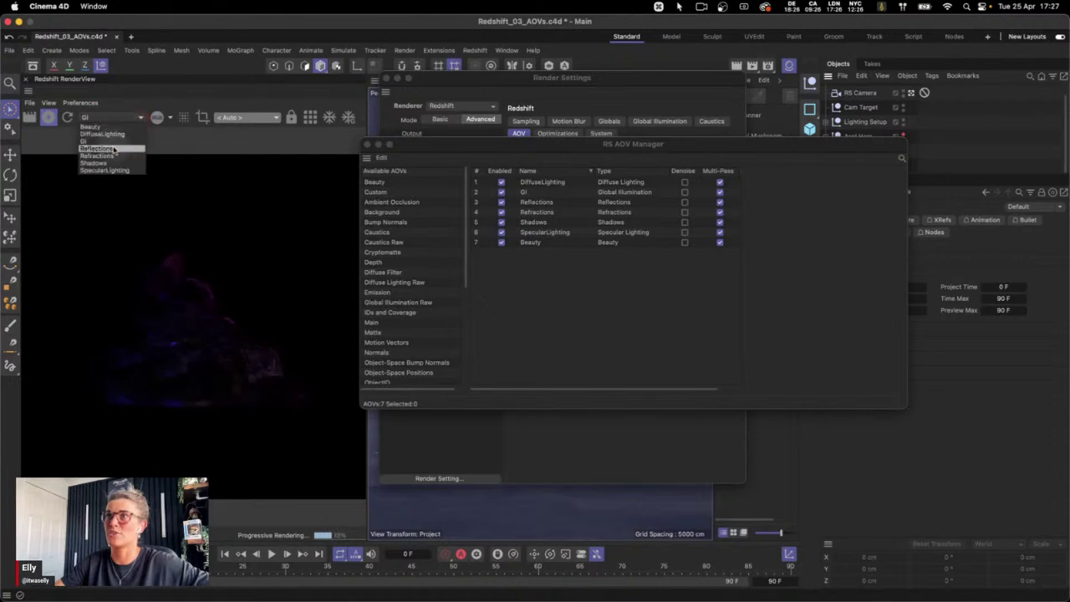
left_click(111, 163)
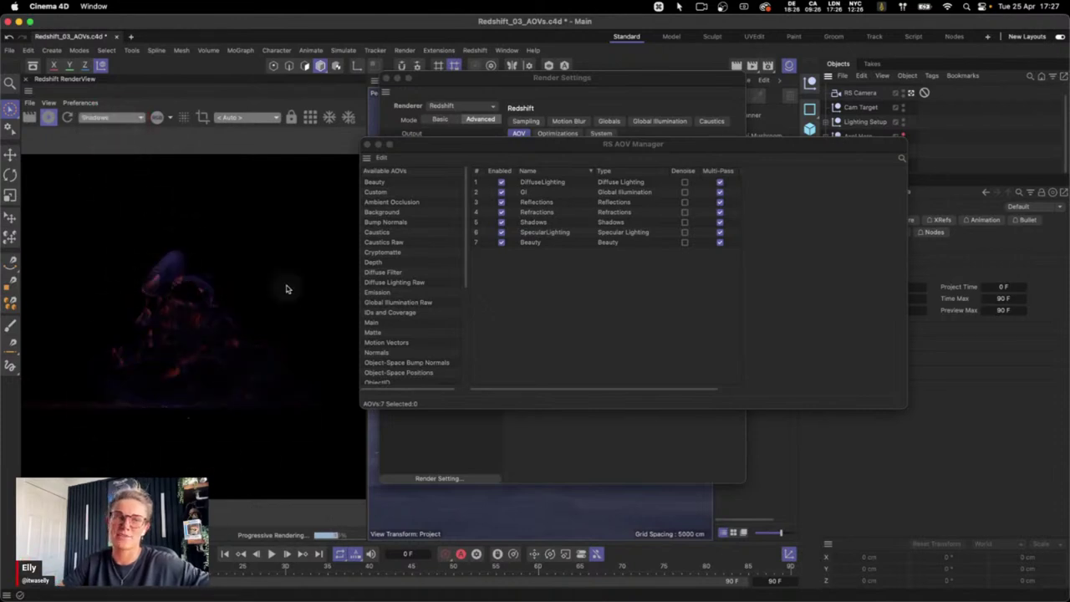
left_click(124, 118)
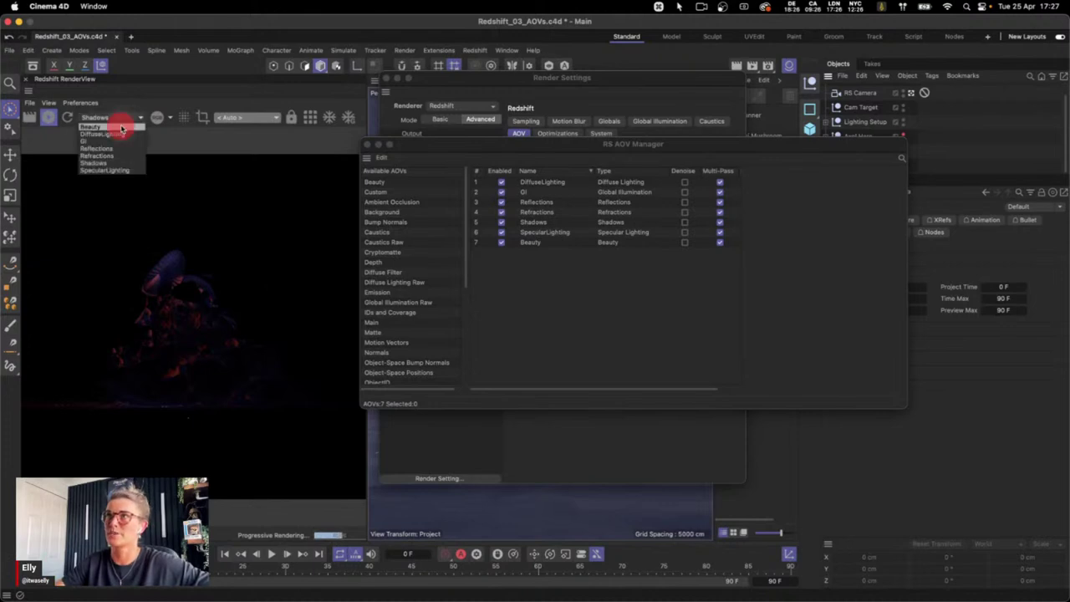
left_click(117, 127)
left_click(49, 119)
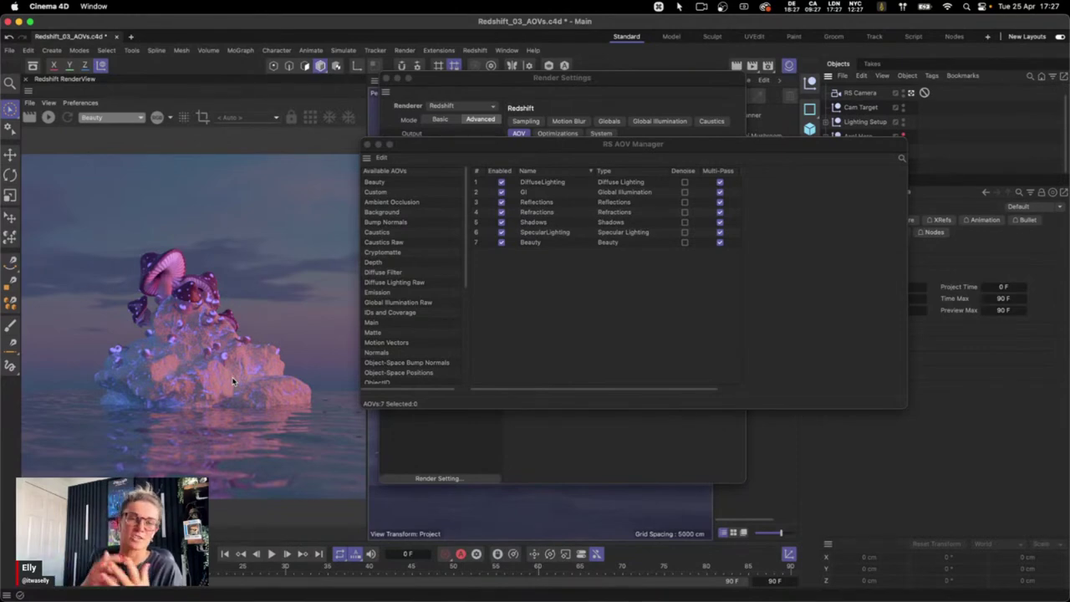
Add the Emission and Depth AOVs to the render and set the Depth AOV's depth mode to Z Normalized
left_click_drag(376, 292, 530, 275)
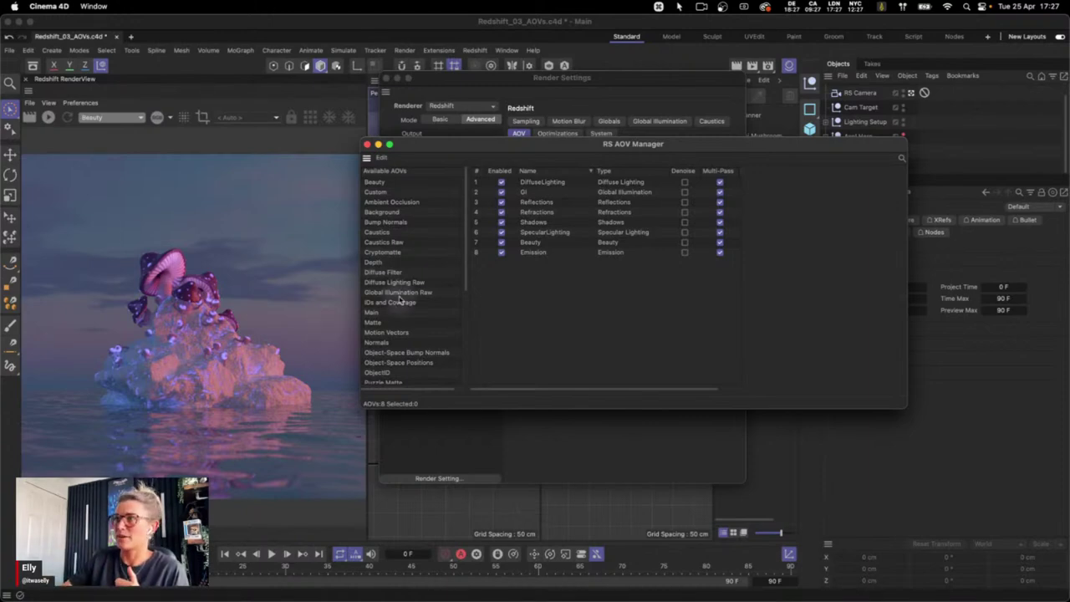
left_click_drag(373, 262, 585, 266)
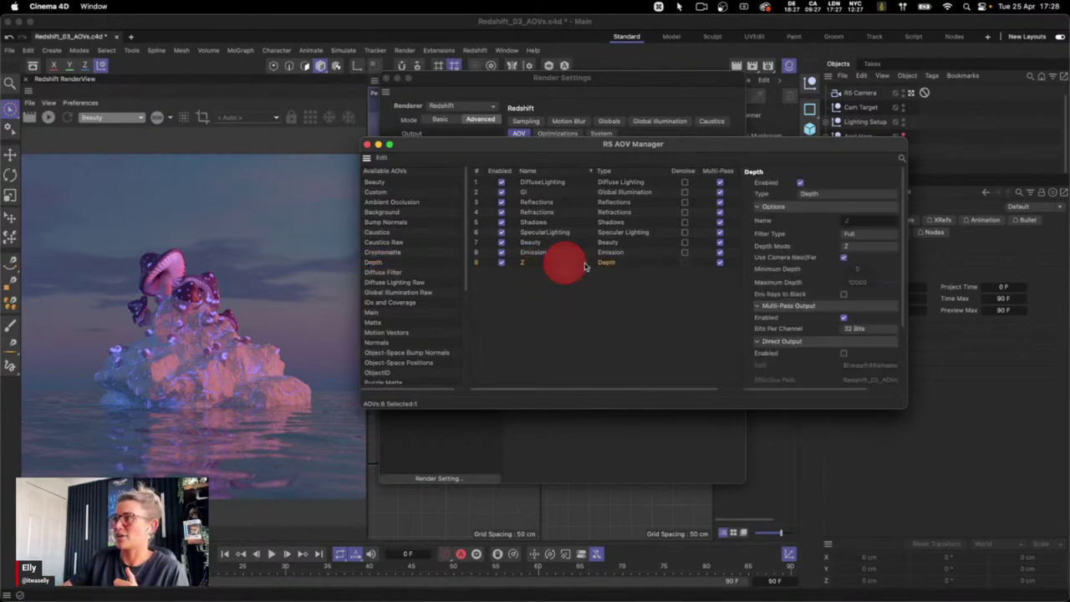
left_click(869, 246)
left_click(885, 271)
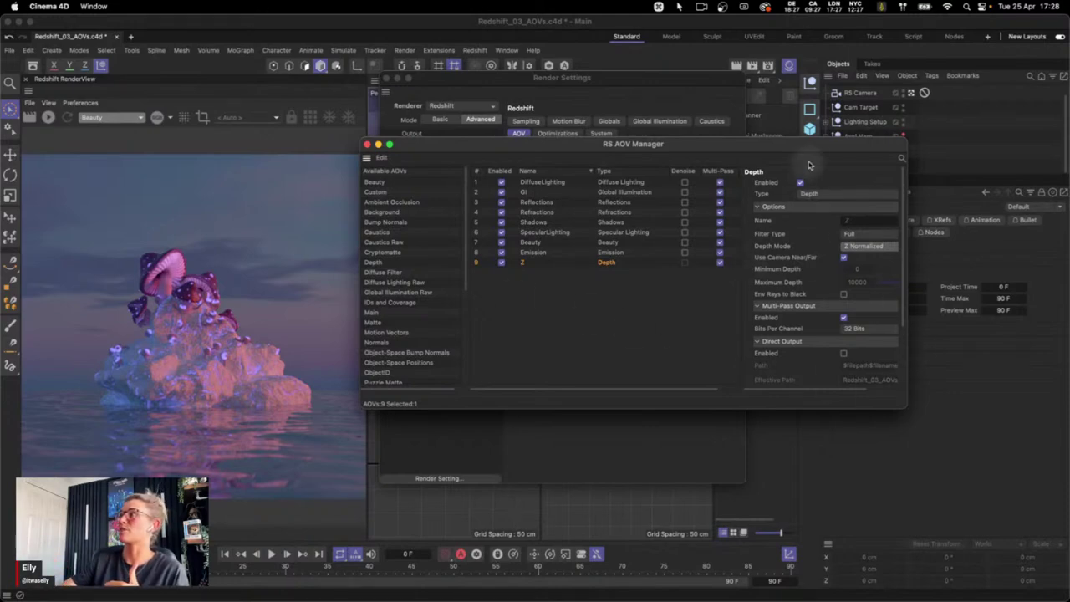
Examine the RS Camera's clipping properties and the Depth AOV's manual depth range, switching Use Camera Near/Far off and back on
left_click(859, 93)
left_click_drag(870, 146, 761, 142)
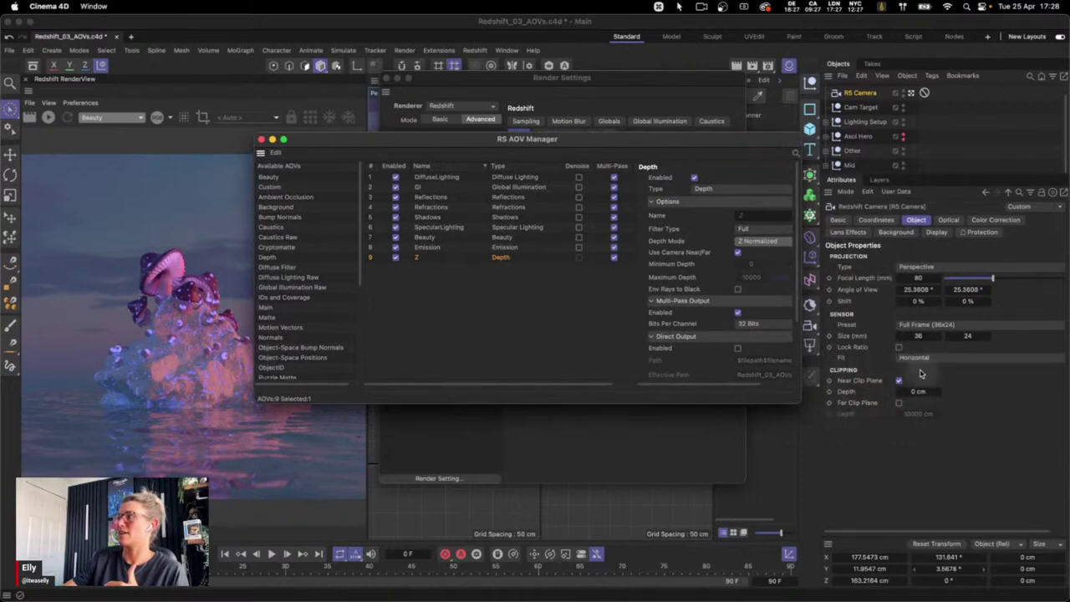
left_click(737, 254)
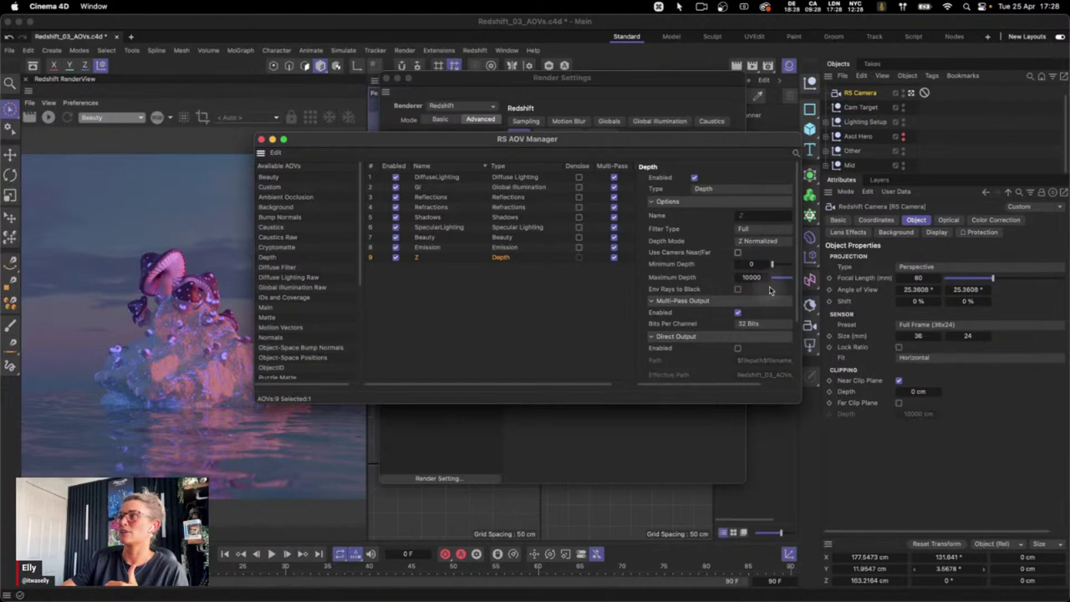
left_click(737, 252)
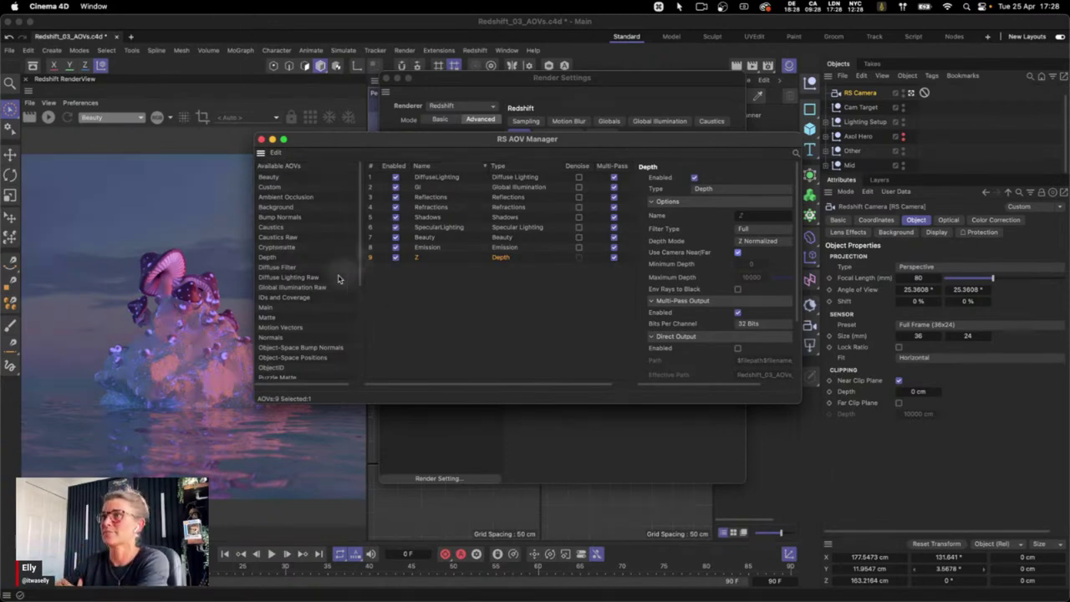
Add the Volume Lighting and Cryptomatte AOVs to the active AOVs and select the Cryptomatte entry
left_click_drag(361, 266, 347, 358)
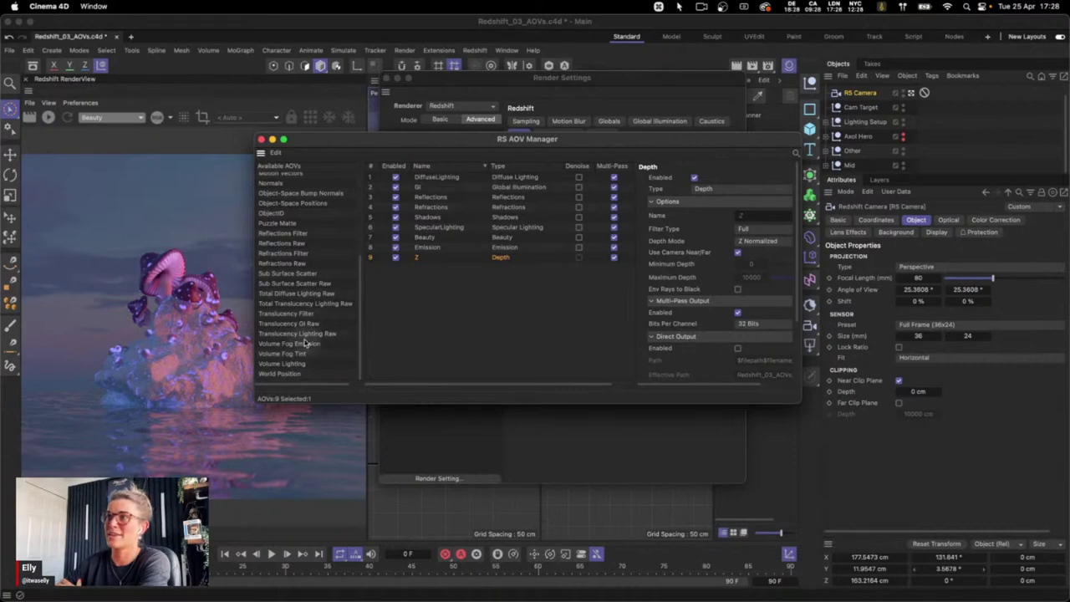
left_click_drag(293, 365, 430, 270)
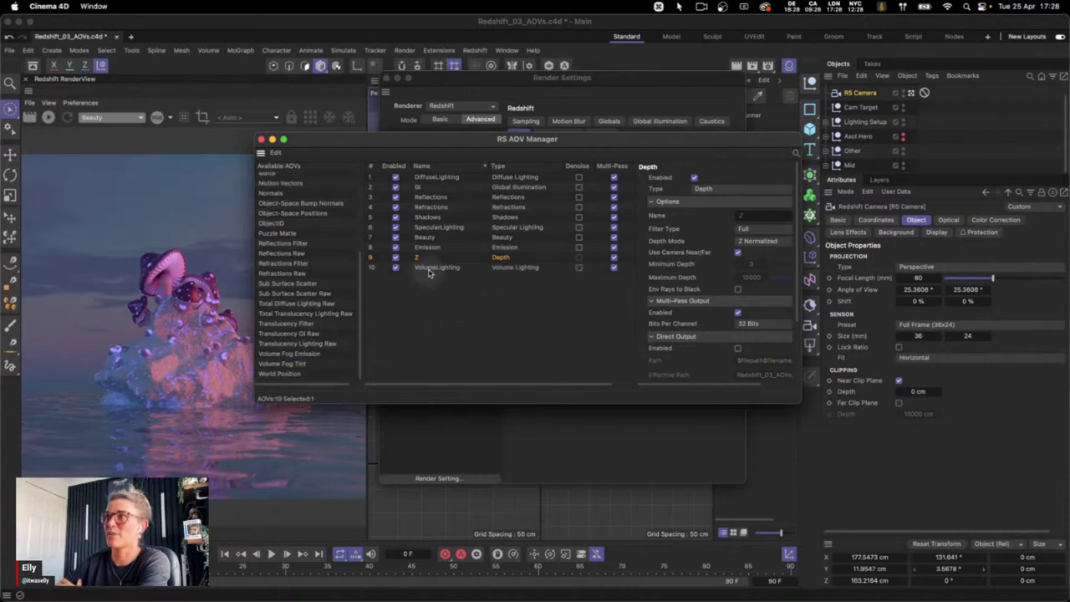
left_click_drag(360, 292, 357, 205)
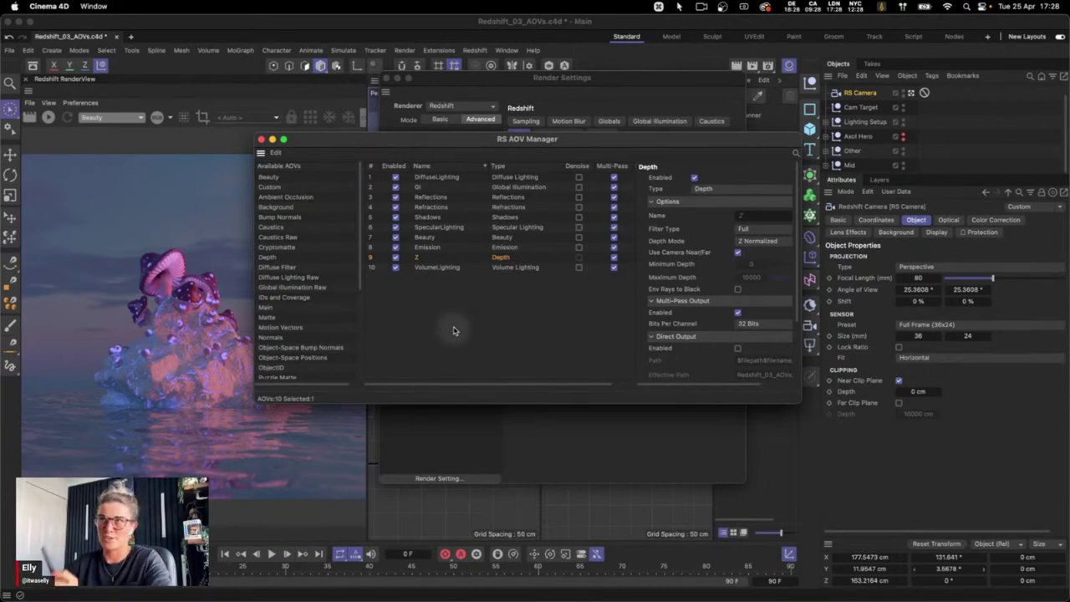
left_click_drag(277, 246, 439, 281)
left_click(439, 279)
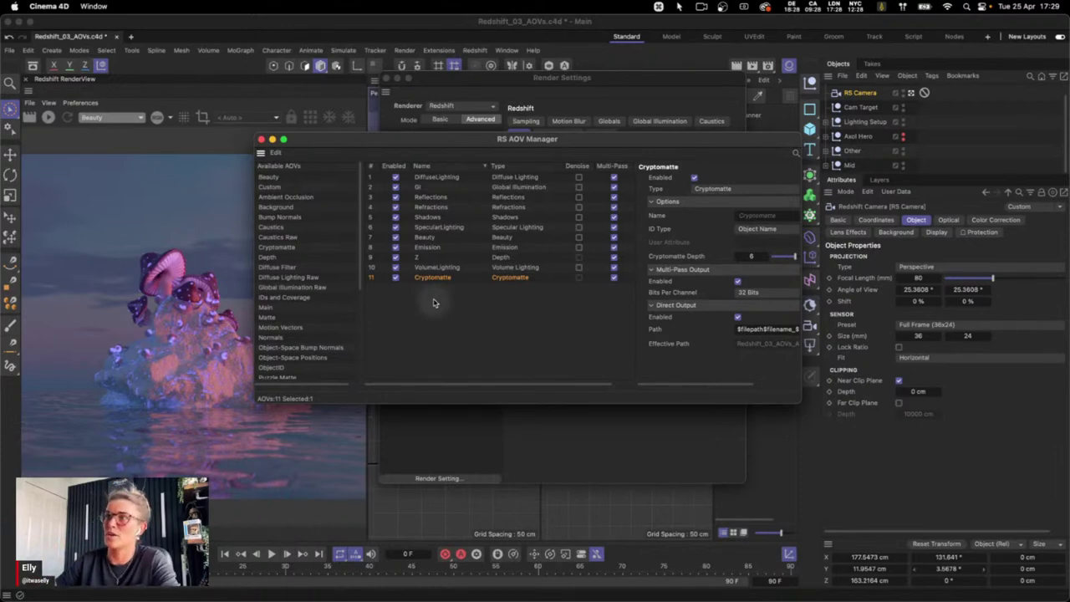
Add a Puzzle Matte AOV to the active AOVs and set its mode to Object ID
left_click_drag(361, 289, 365, 363)
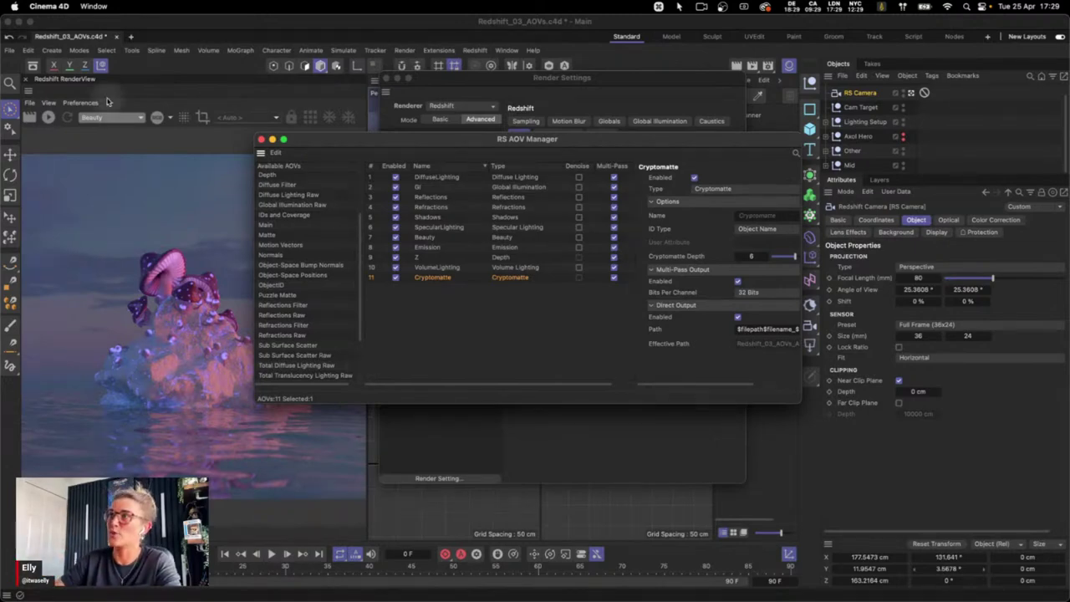
left_click_drag(277, 296, 466, 296)
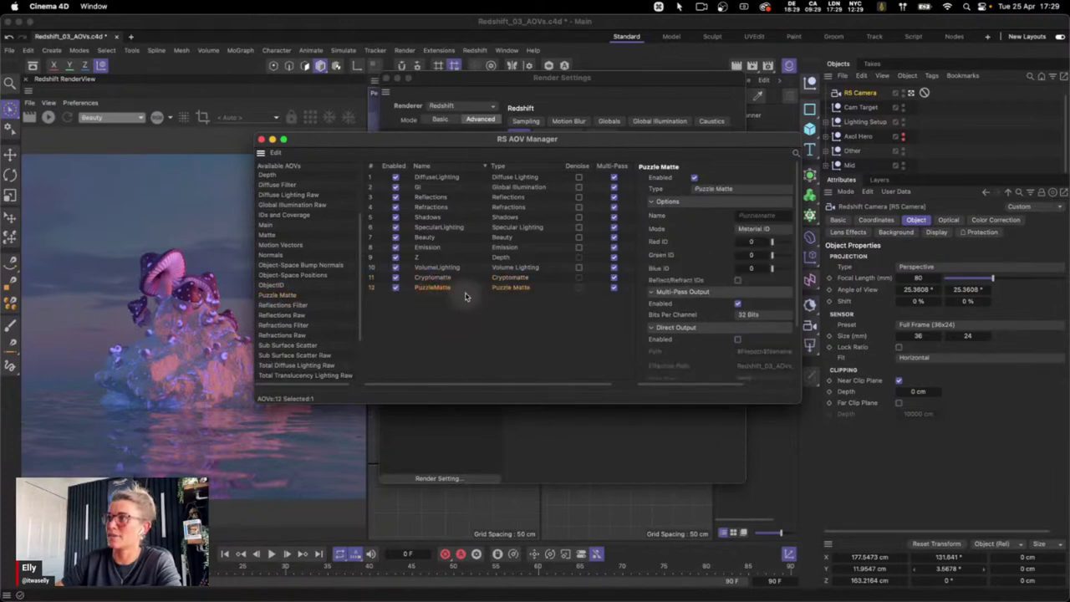
left_click(753, 229)
left_click(755, 249)
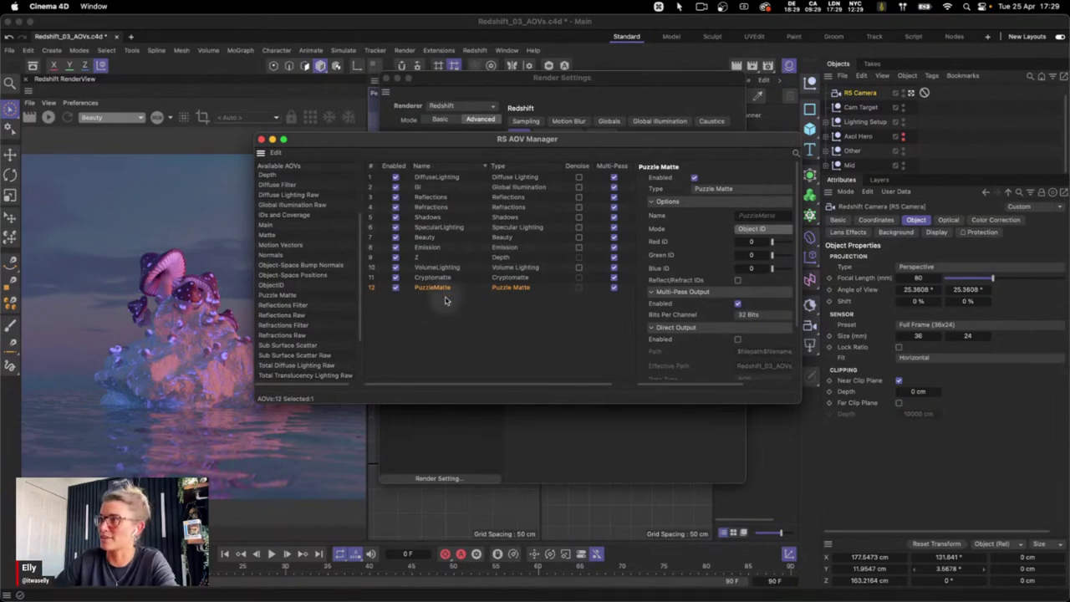
Set the Puzzle Matte's Red ID to 1, Green ID to 2 and Blue ID to 3, and close the AOV Manager and Render Settings
left_click(771, 241)
left_click(770, 255)
left_click(771, 255)
left_click(771, 268)
left_click(771, 268)
left_click(771, 268)
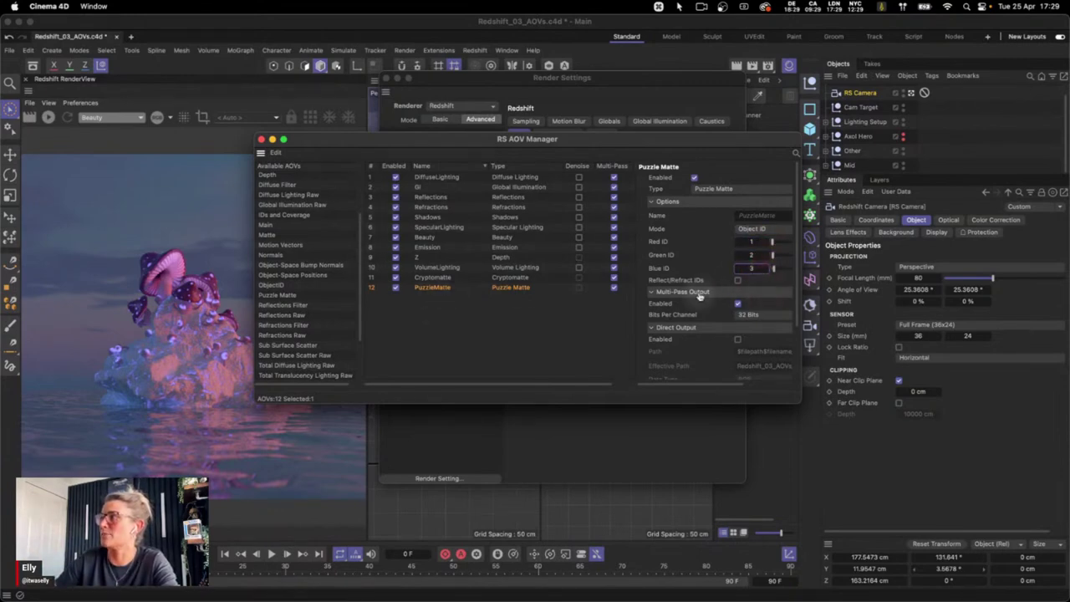
left_click(261, 139)
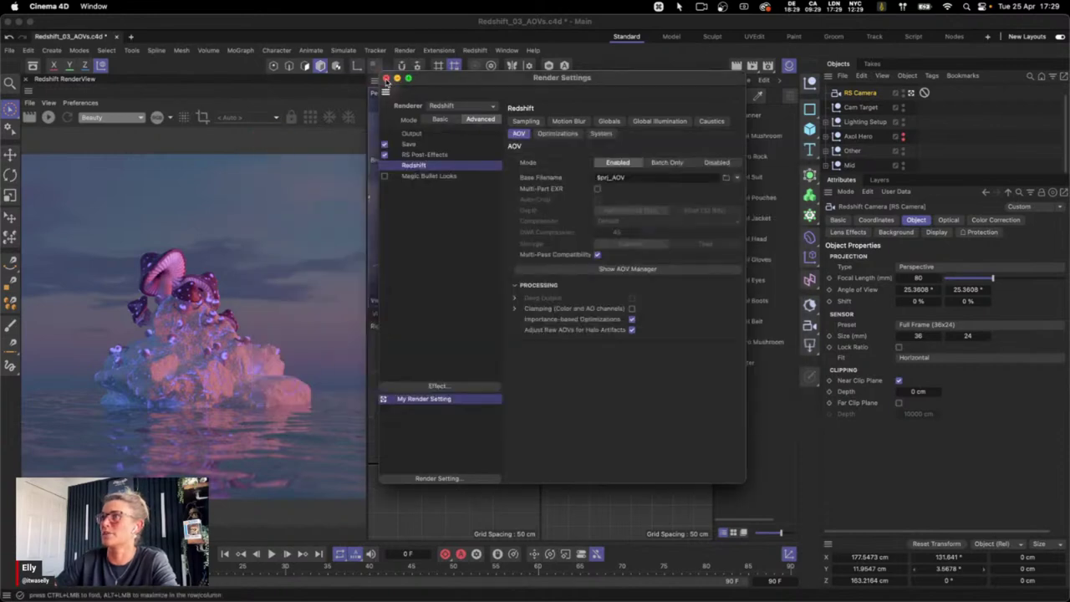
left_click(386, 79)
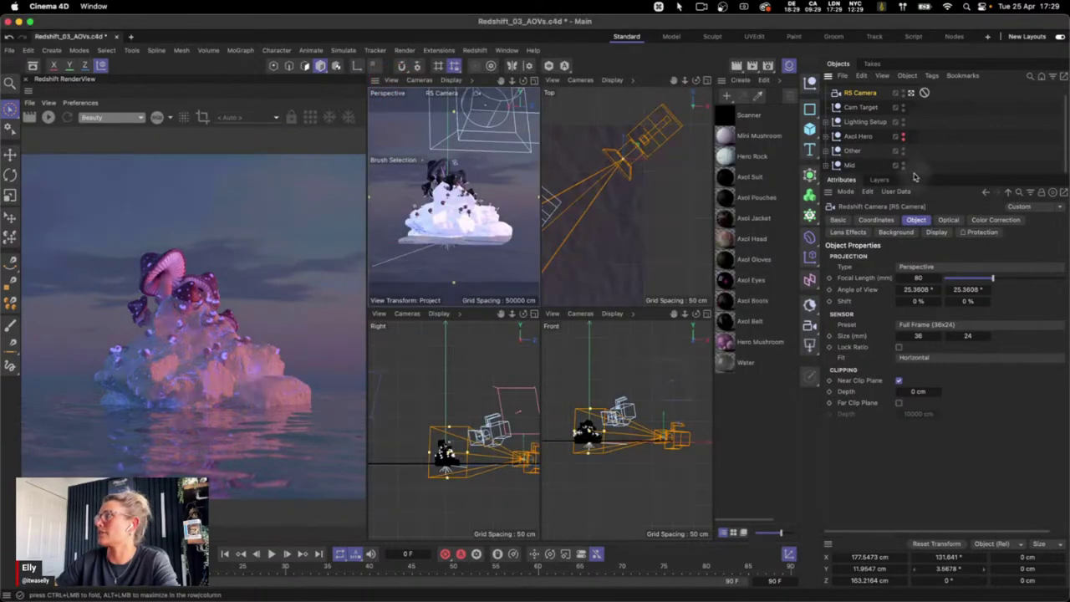
Add a Redshift Object tag to Hero_Rock in the Mid group and override its Object ID with 1
left_click_drag(917, 178, 907, 346)
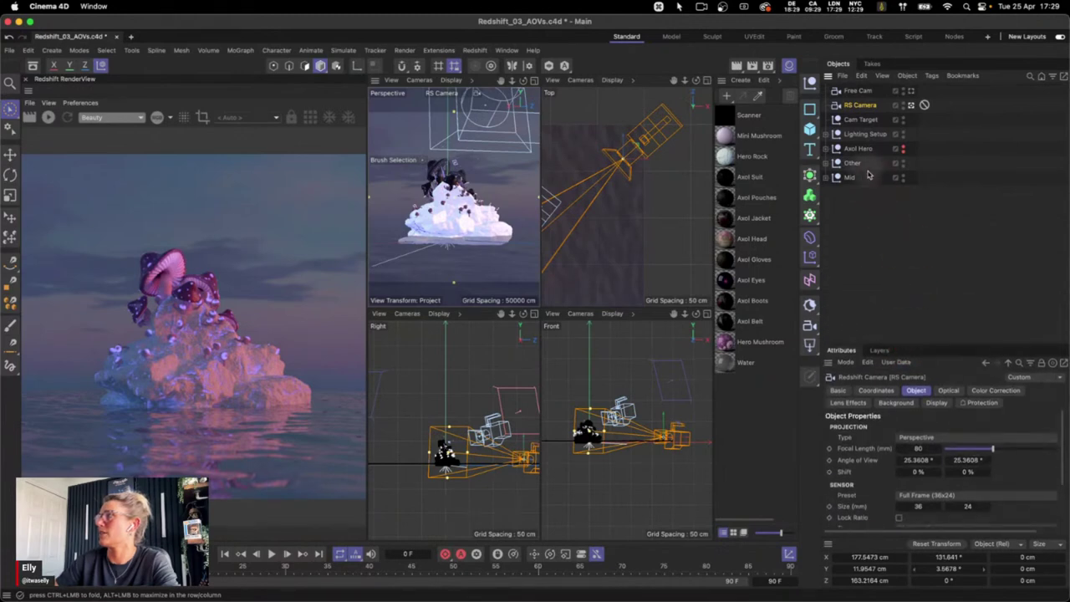
left_click(831, 178)
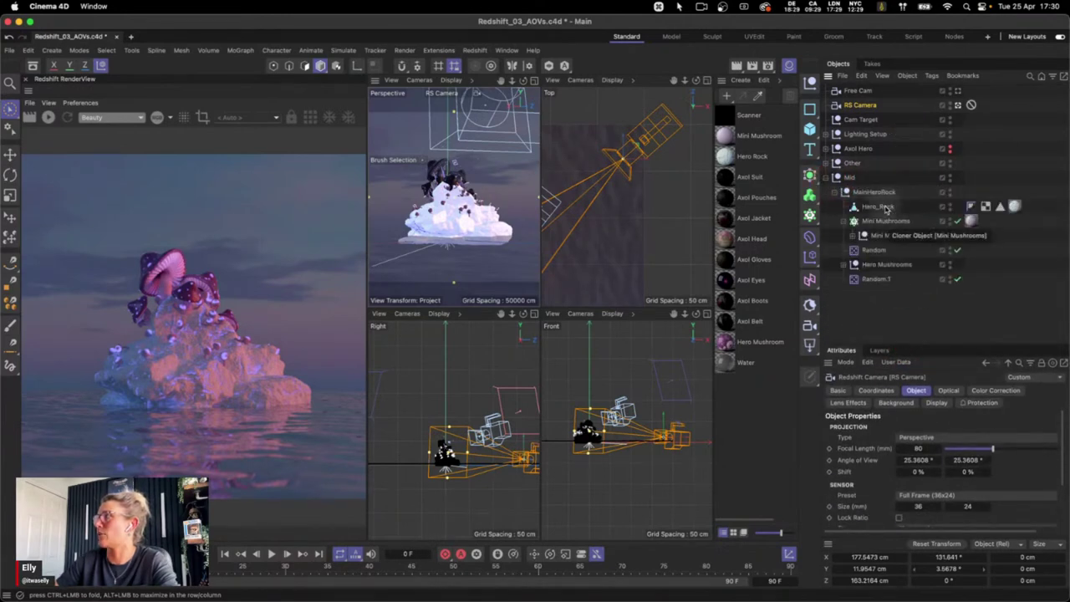
right_click(884, 210)
type("redshift")
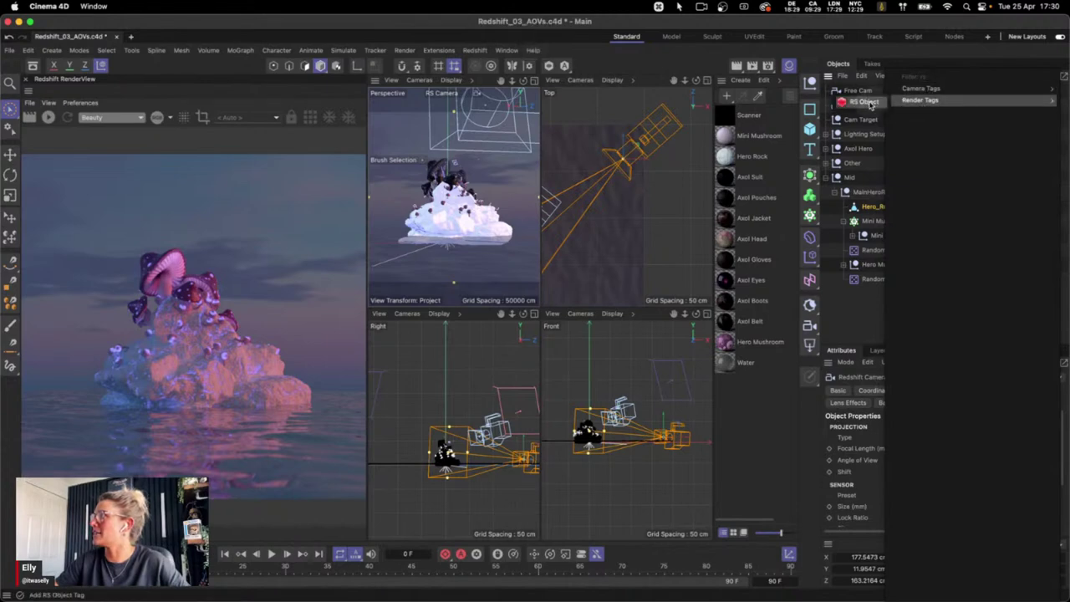
left_click(980, 211)
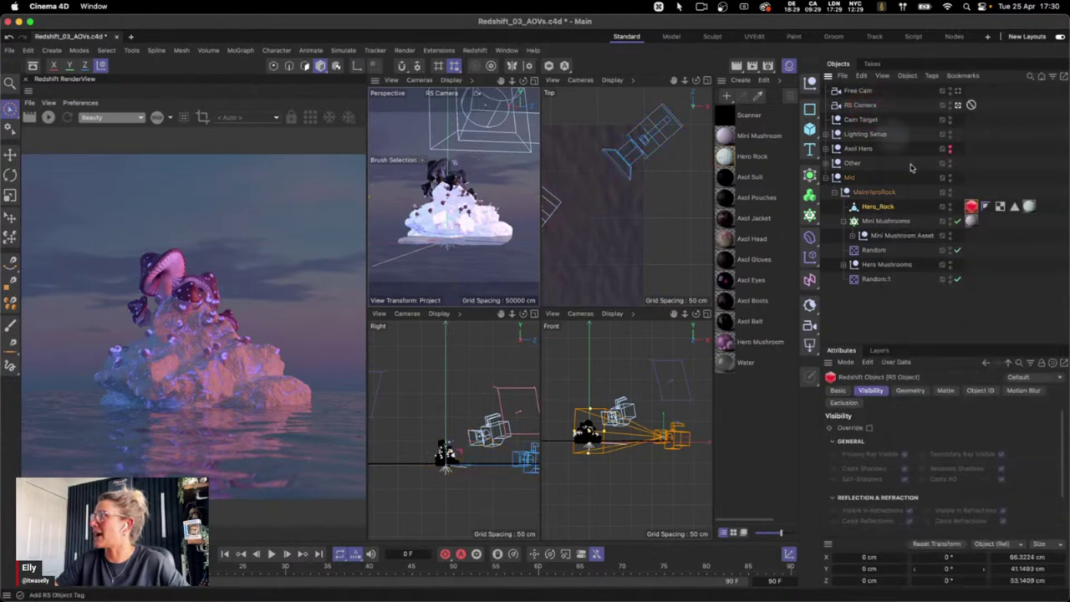
left_click(980, 390)
left_click(871, 427)
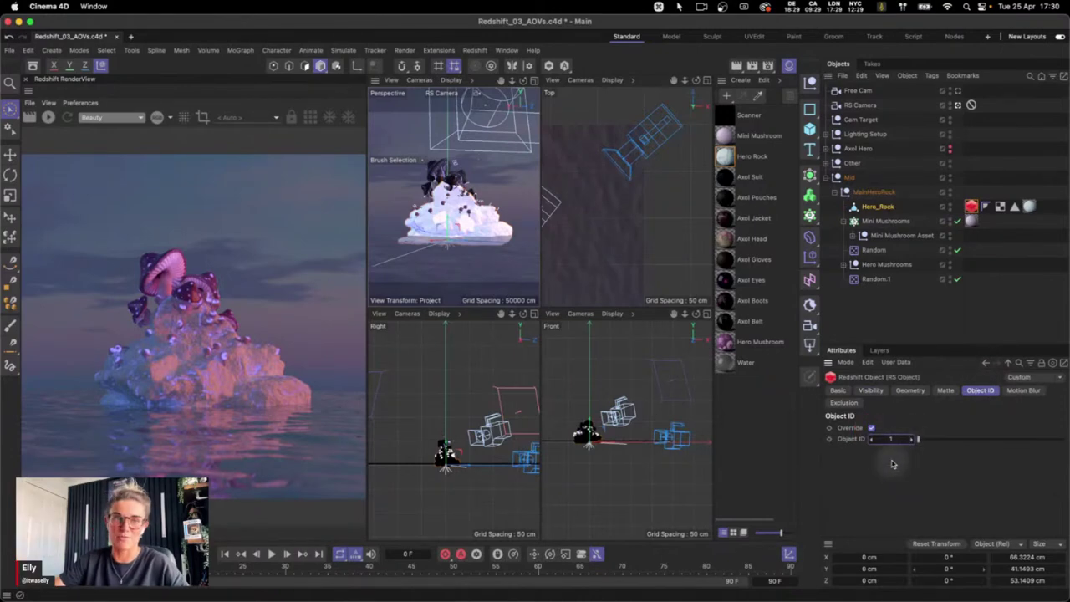
Add a Redshift Object tag to the Hero Mushrooms null and override its Object ID with 2
right_click(896, 269)
type("rs obj")
mouse_move(776, 101)
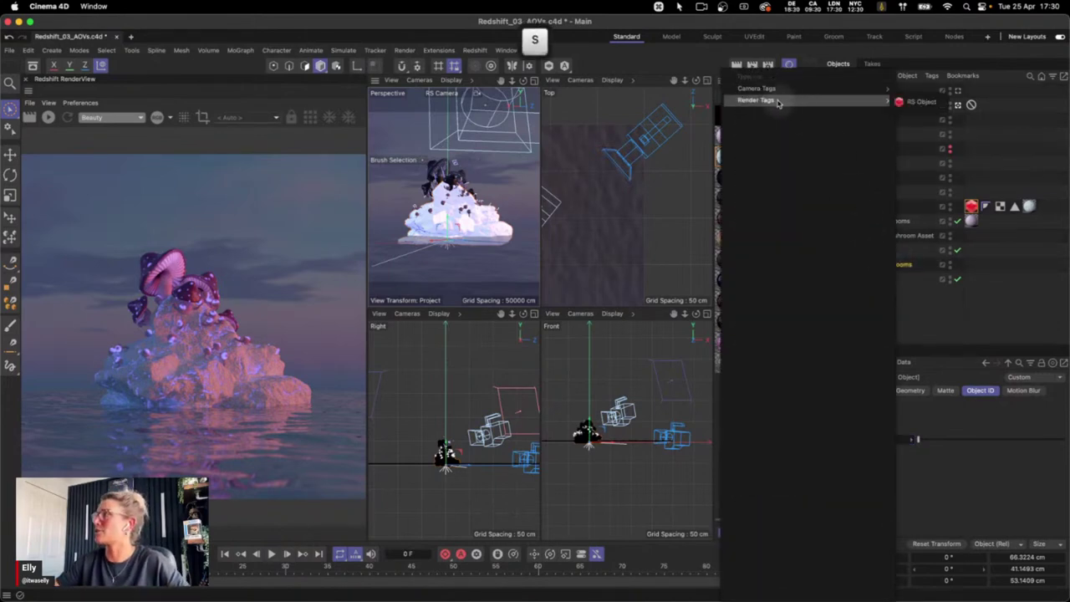
left_click(900, 104)
left_click(871, 427)
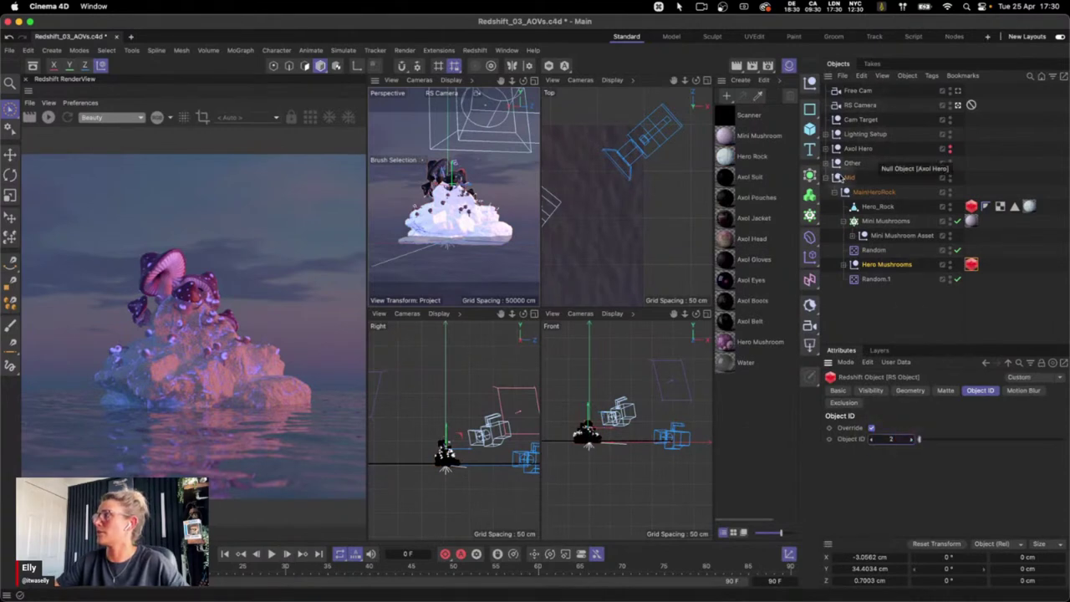
Add a Redshift Object tag to the parent Water object in the Other group and override its Object ID with 3
left_click(826, 163)
right_click(862, 194)
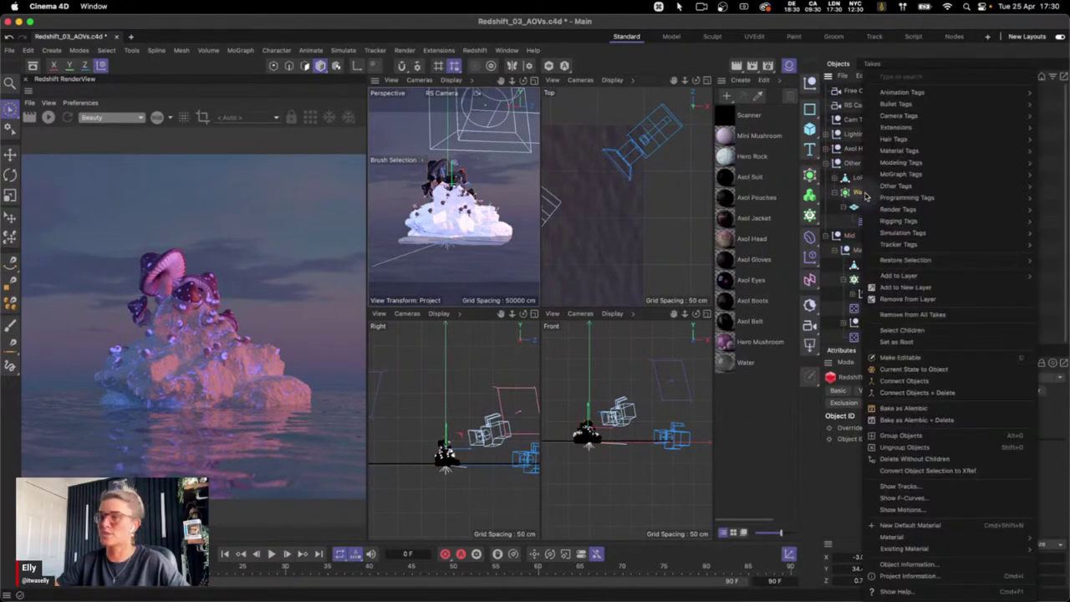
type("s")
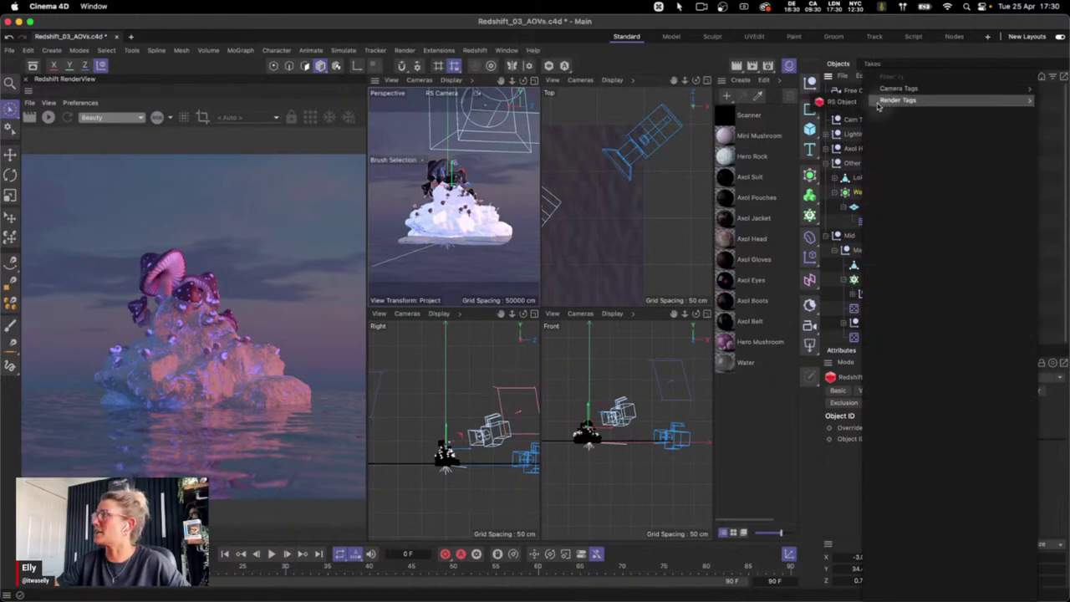
key("Escape")
left_click_drag(908, 440, 914, 439)
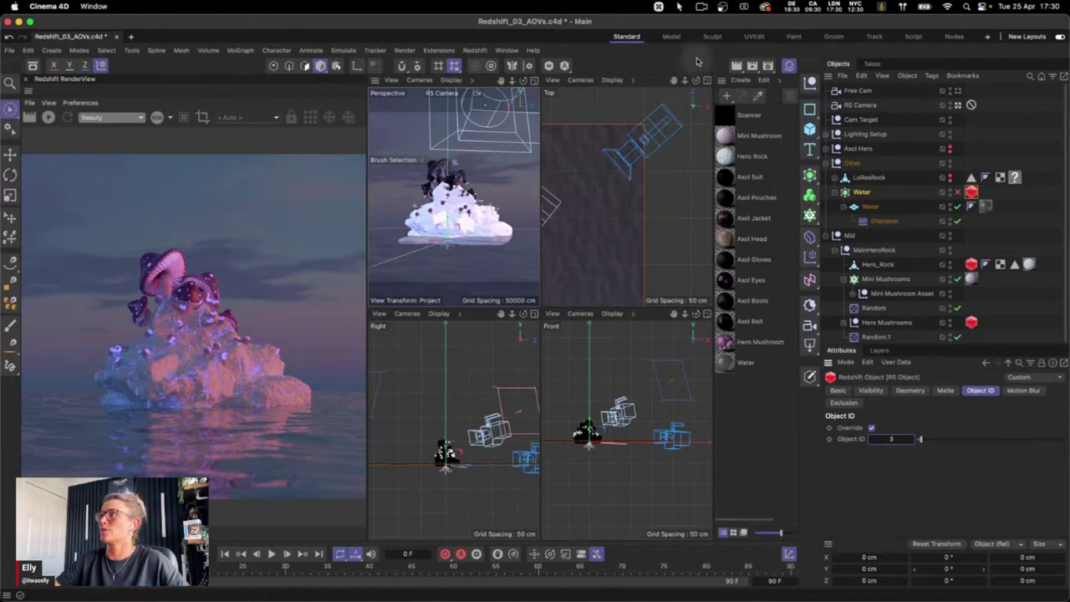
Start the live preview render and set the Redshift bucket size to 256 in the render settings
left_click(49, 119)
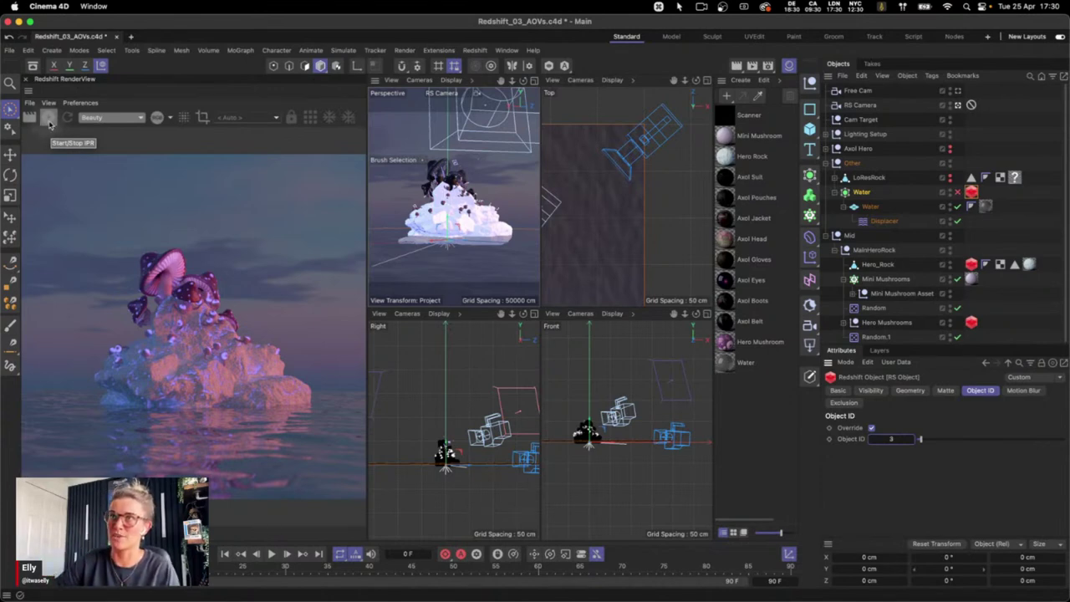
left_click(49, 118)
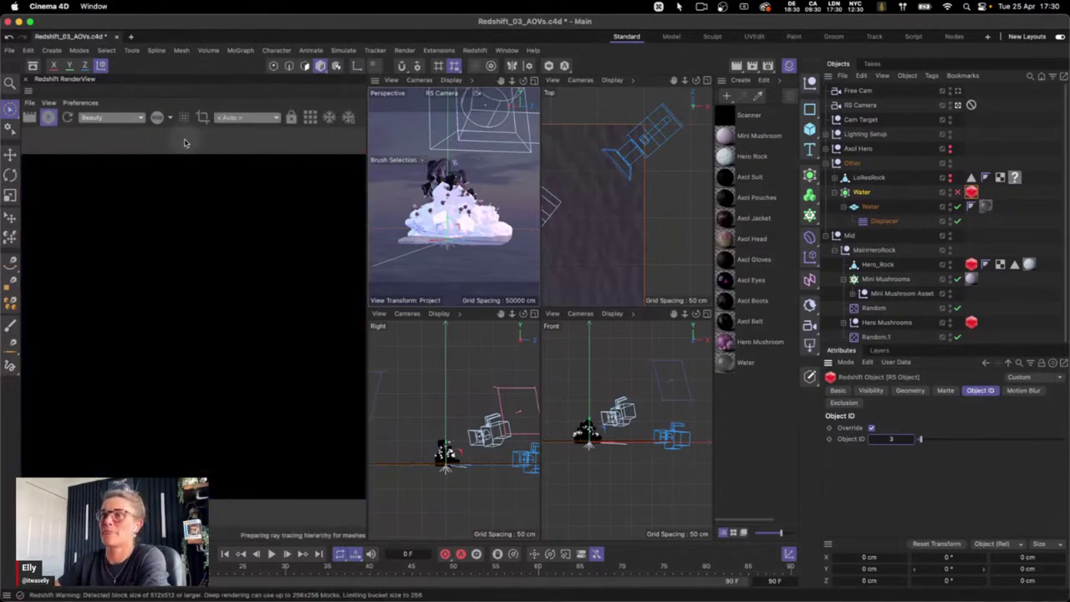
left_click(768, 66)
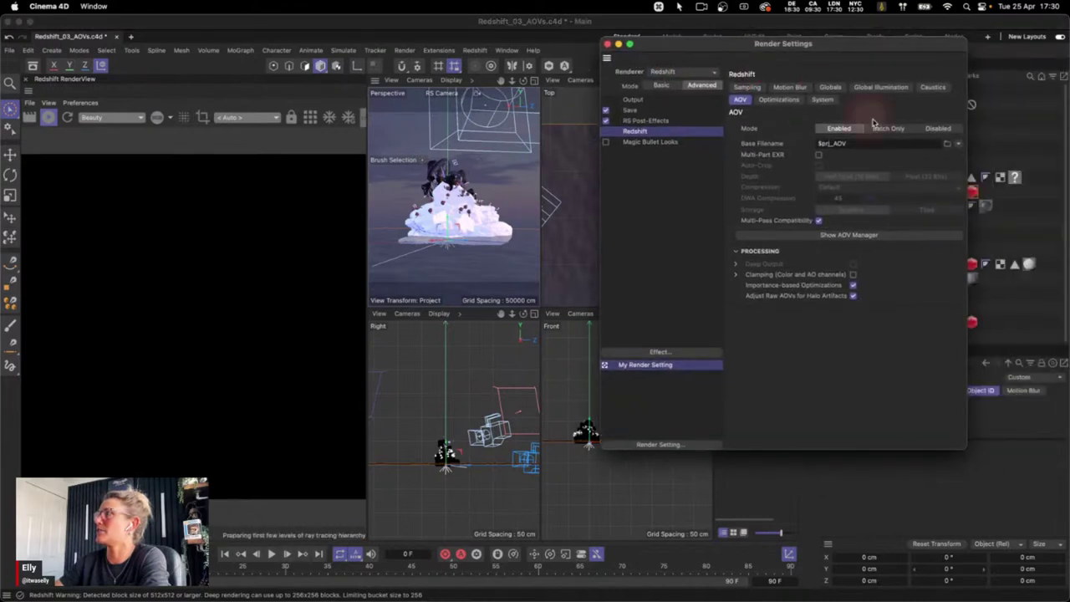
left_click(897, 257)
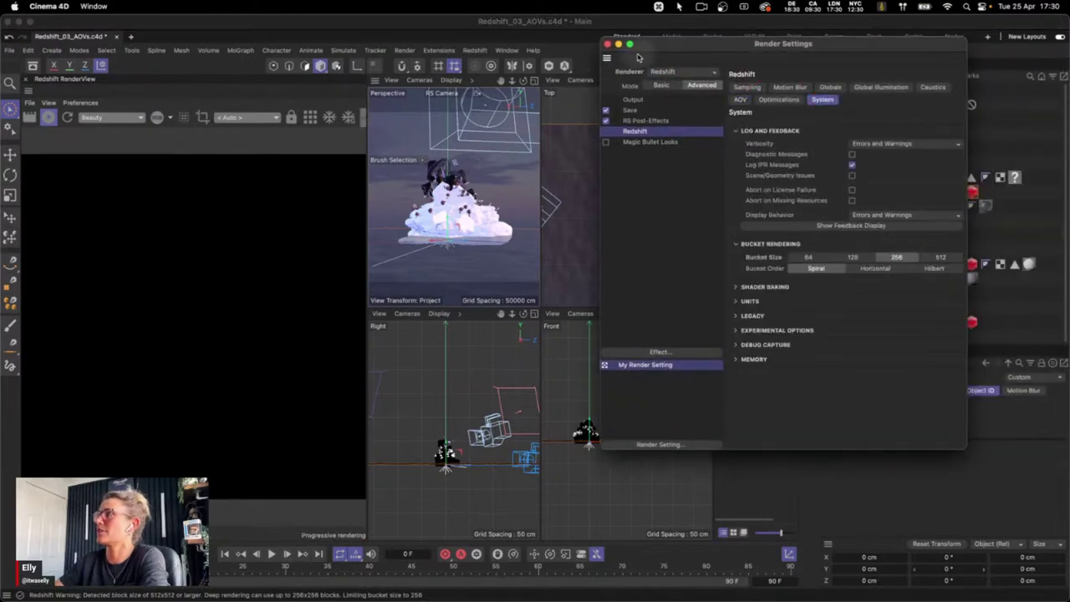
left_click_drag(688, 45, 562, 66)
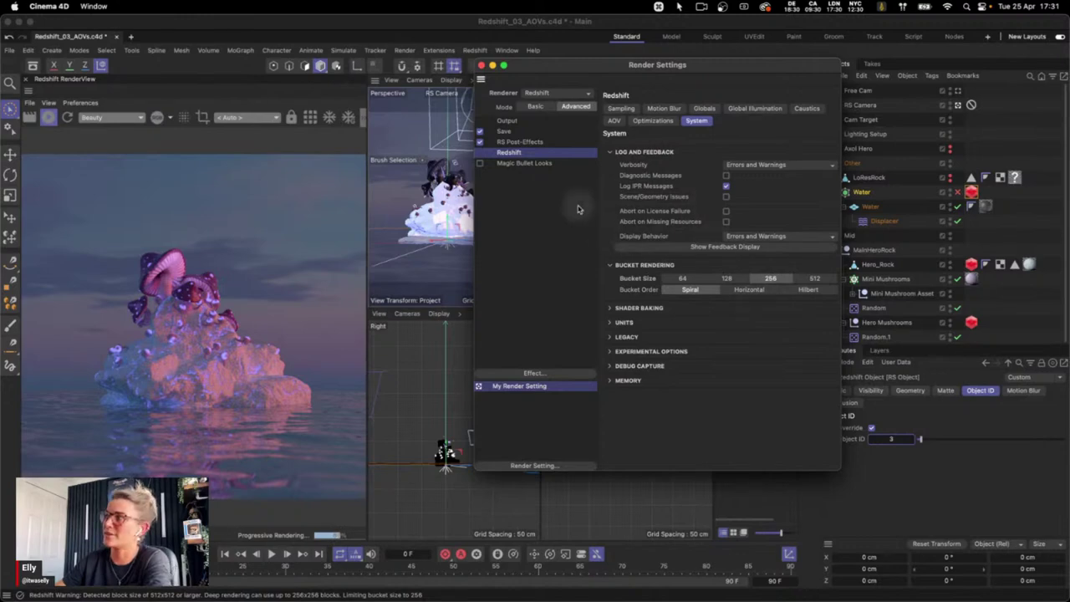
left_click(482, 65)
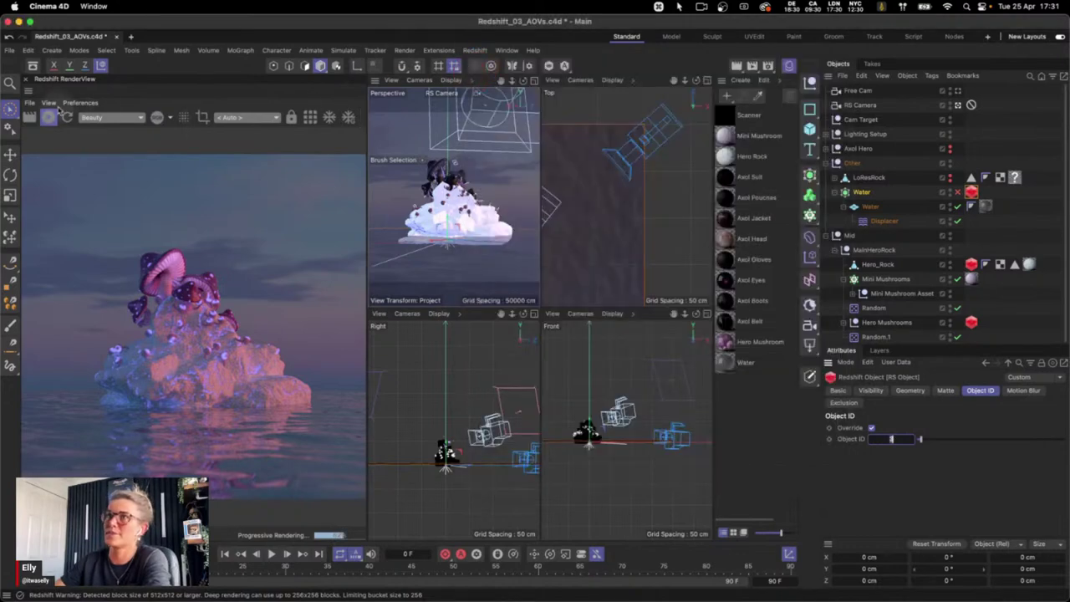
Enable a render region over the rock and mushrooms and display the PuzzleMatte pass in the RenderView
left_click(204, 118)
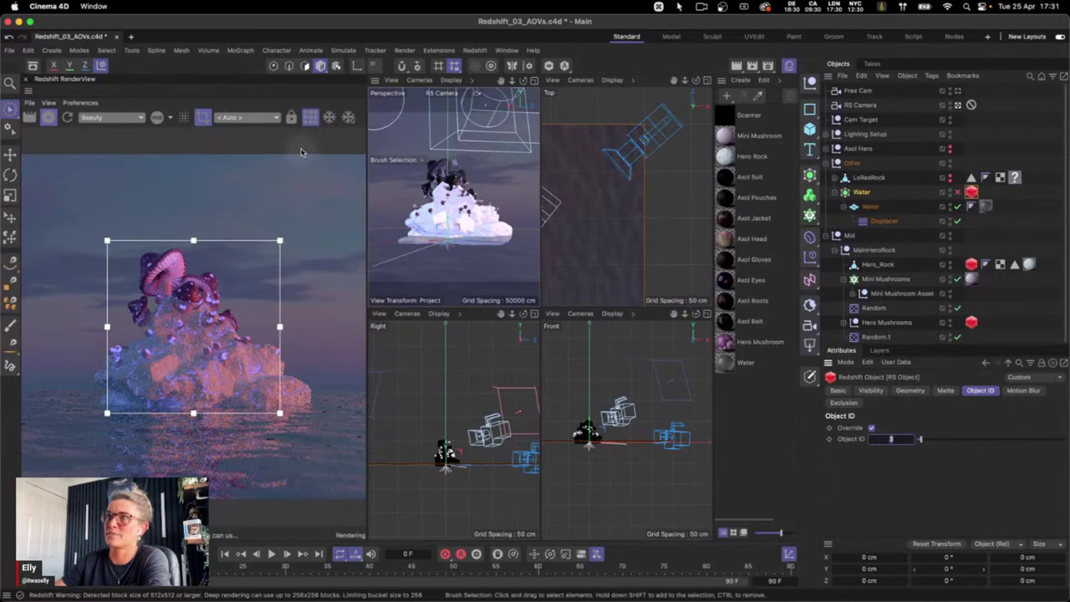
left_click(130, 119)
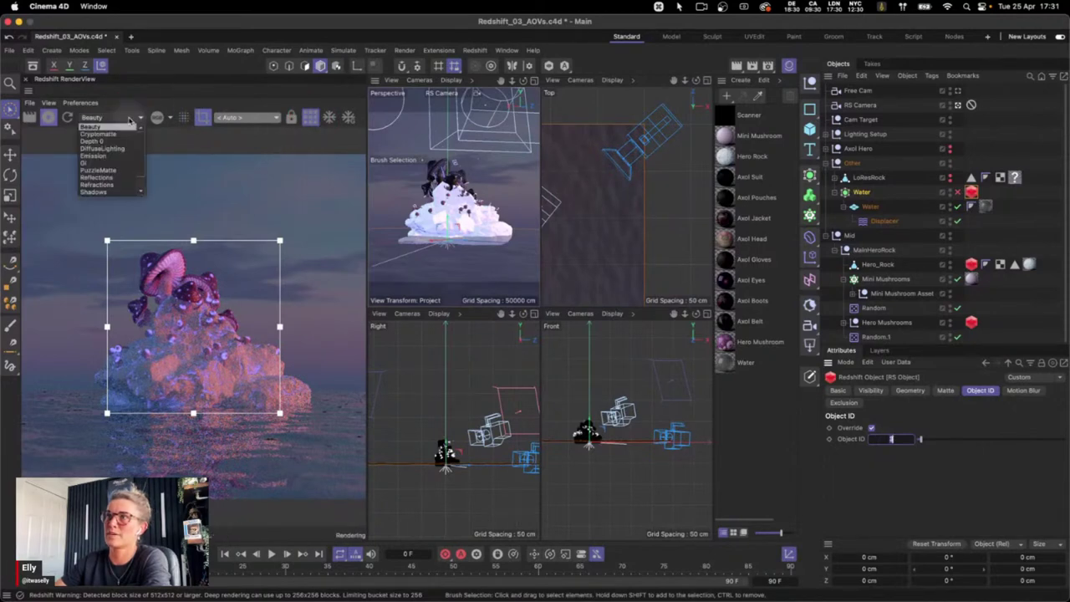
left_click(104, 170)
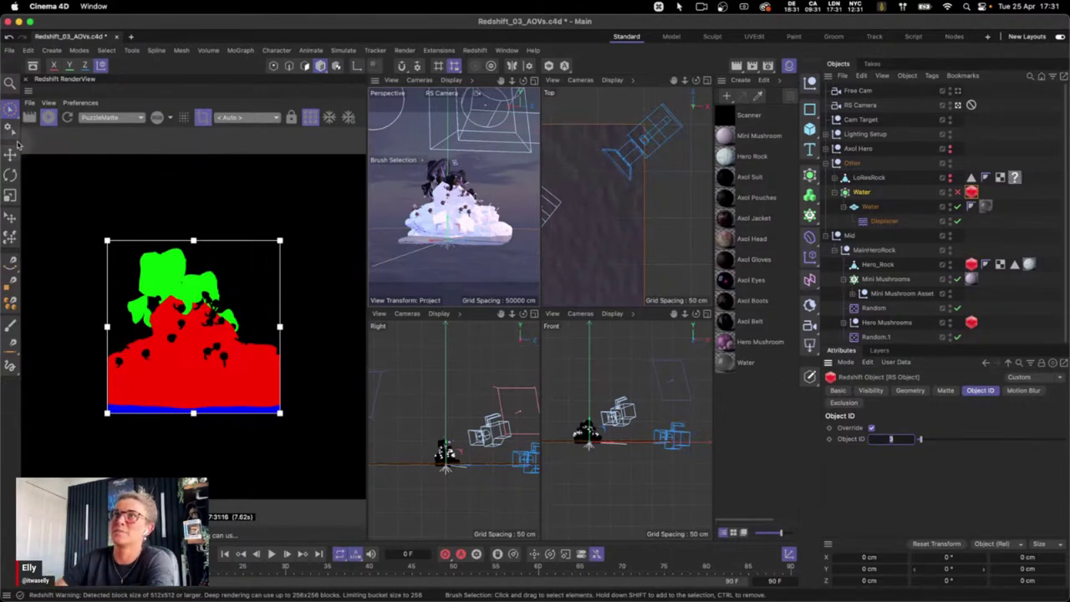
Preview the Cryptomatte and Depth 0 passes in the RenderView, and stop the live render
left_click(107, 117)
left_click(115, 137)
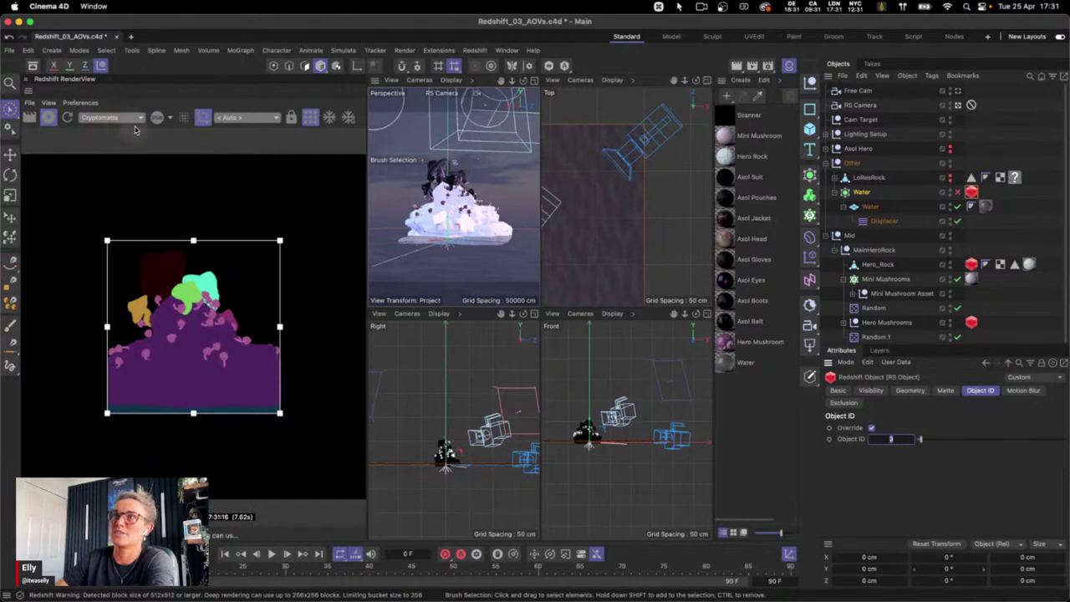
left_click(128, 119)
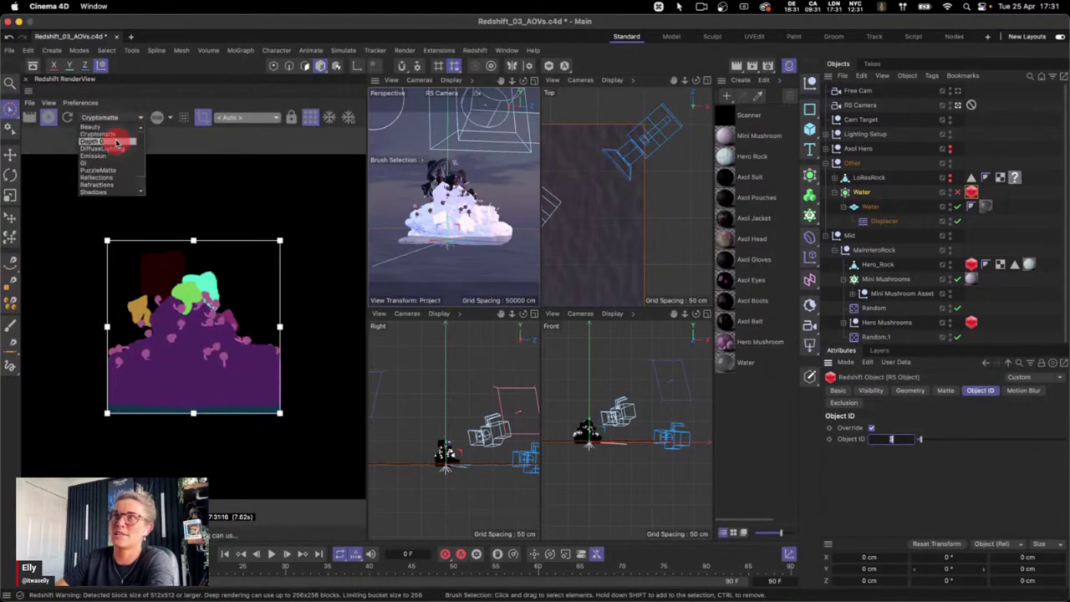
left_click(118, 144)
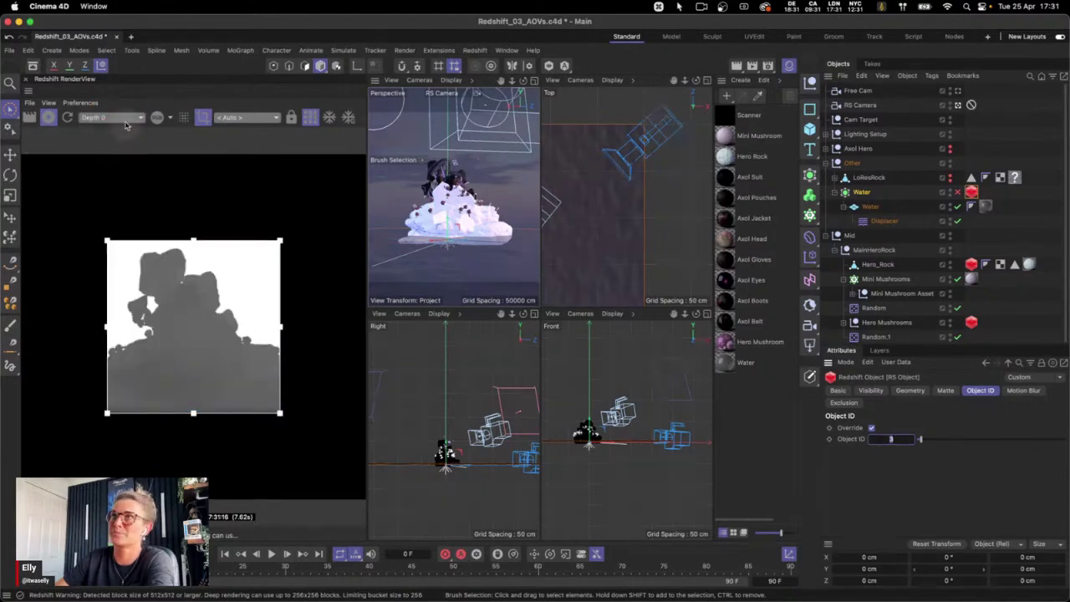
left_click(49, 119)
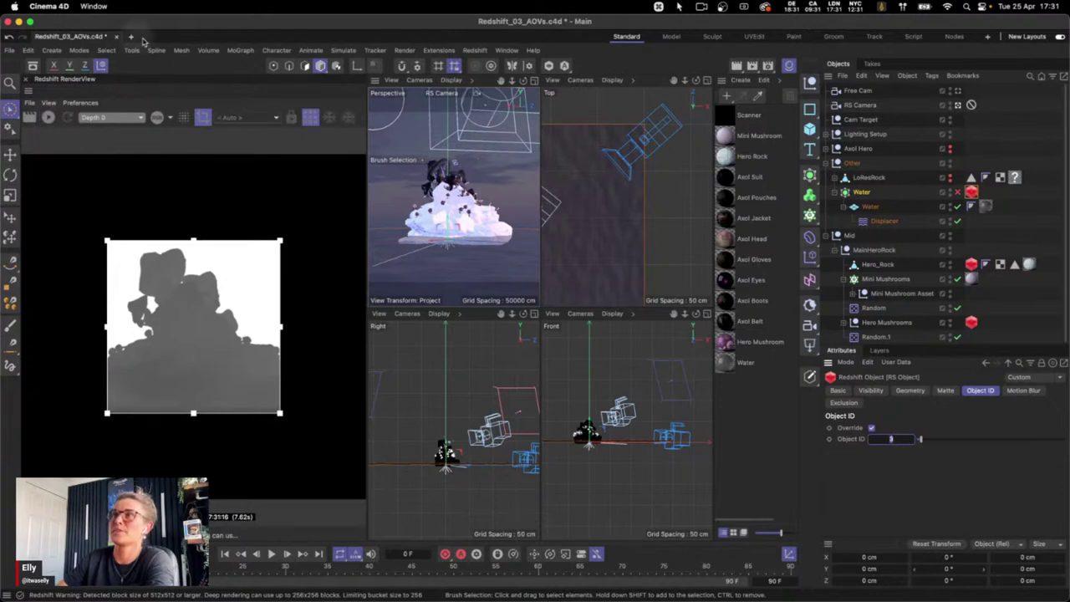
Enable Multi-Part EXR for the AOV output and set its depth to Float (32 Bits)
left_click(768, 65)
left_click_drag(777, 48, 524, 60)
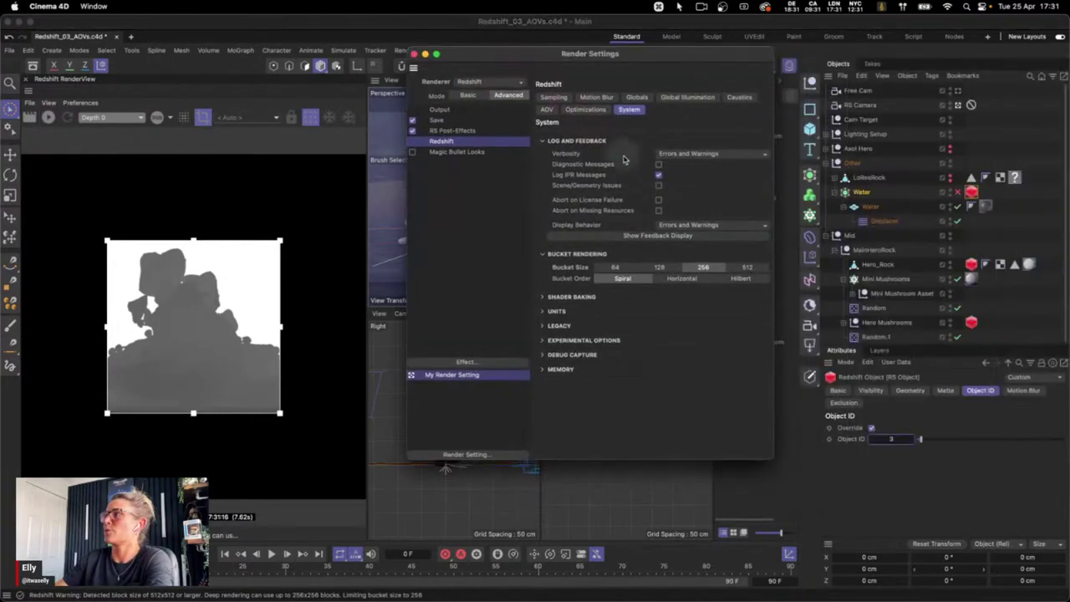
left_click(547, 111)
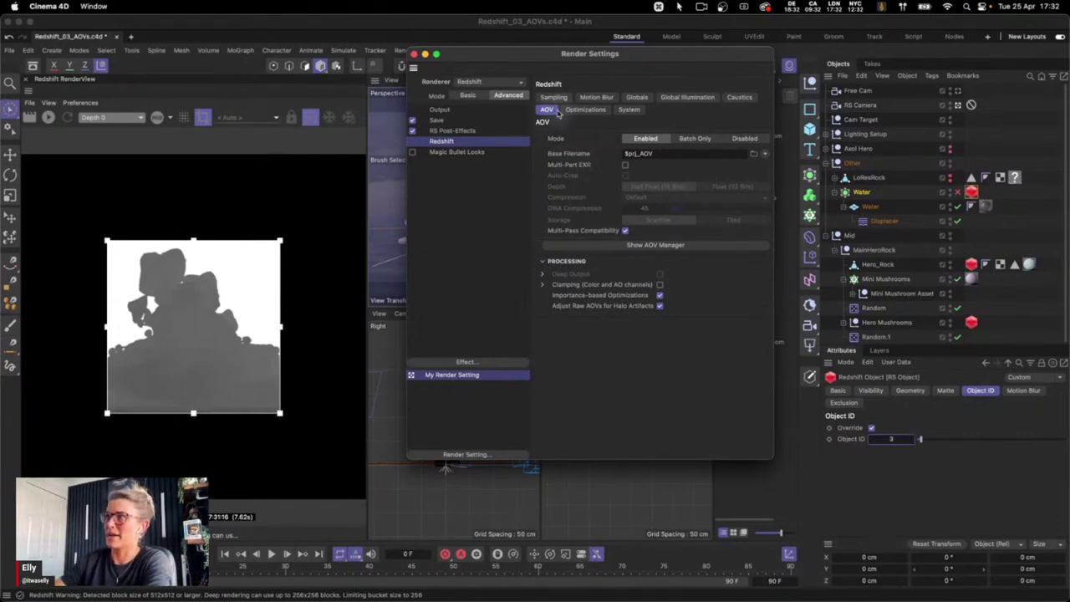
left_click(625, 165)
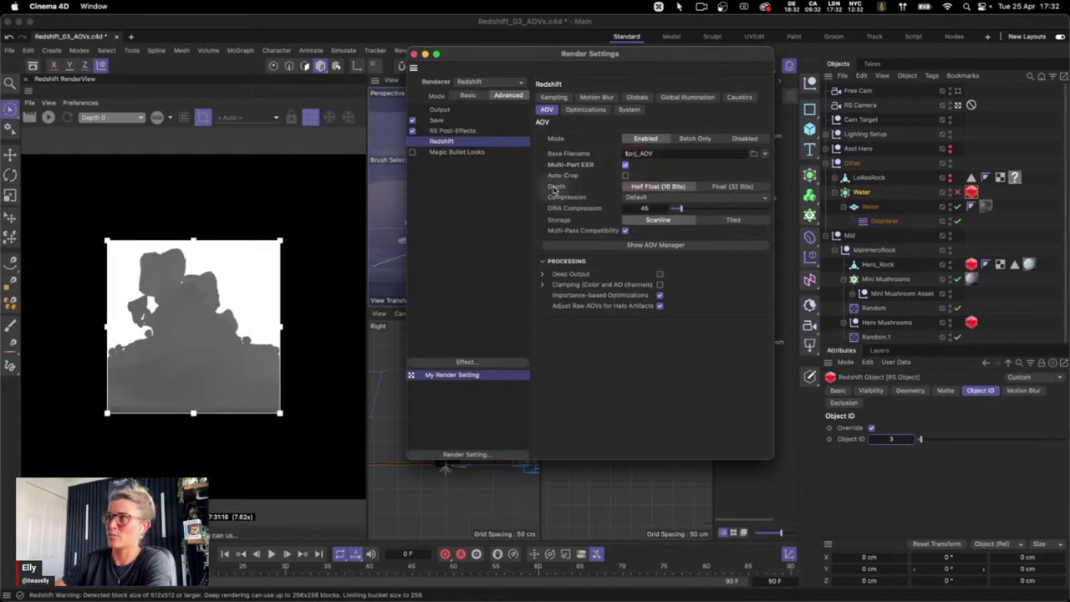
left_click(730, 186)
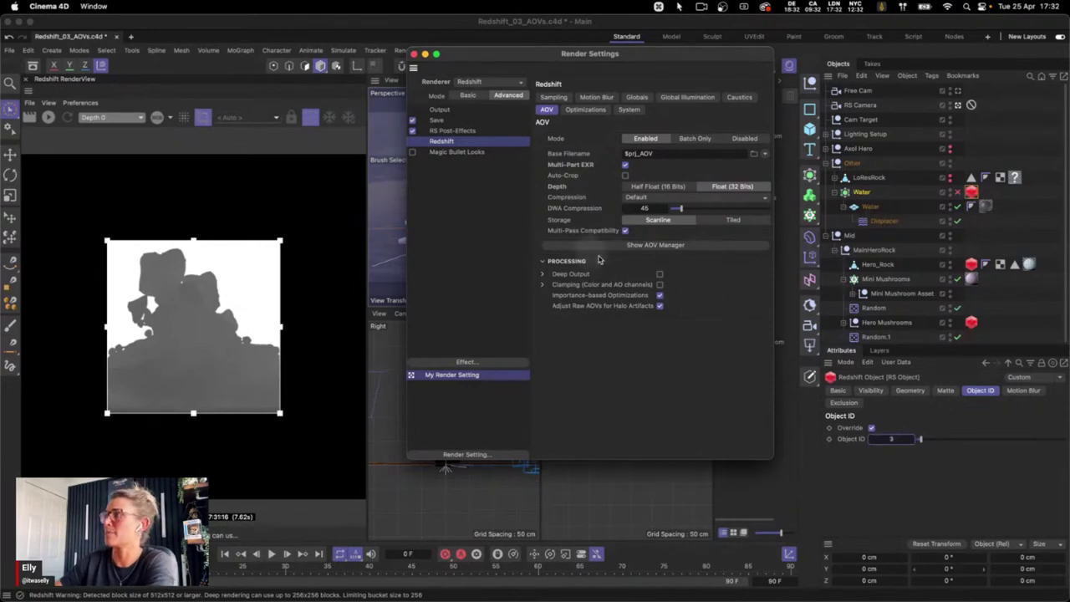
Enable saving of the multi-pass image in the render settings and store it as a multi-layer file
left_click(664, 246)
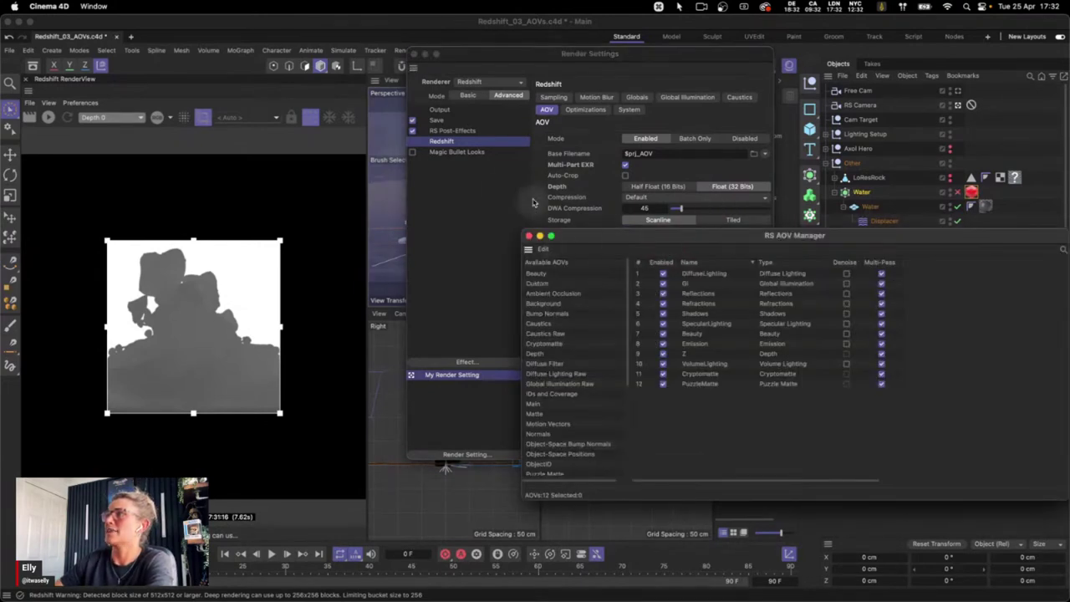
left_click(464, 180)
left_click(440, 121)
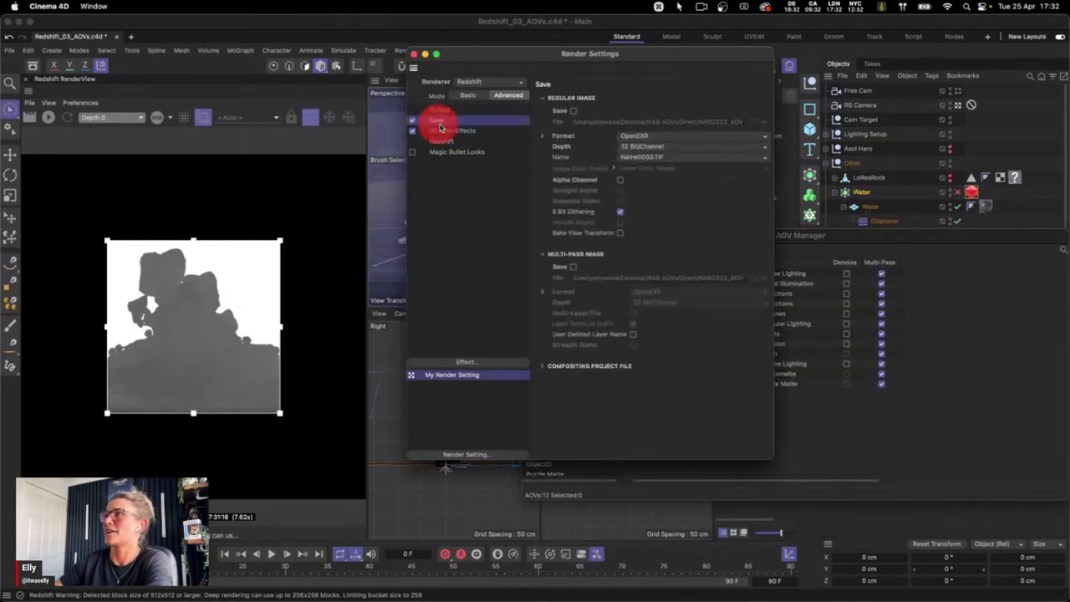
left_click(573, 266)
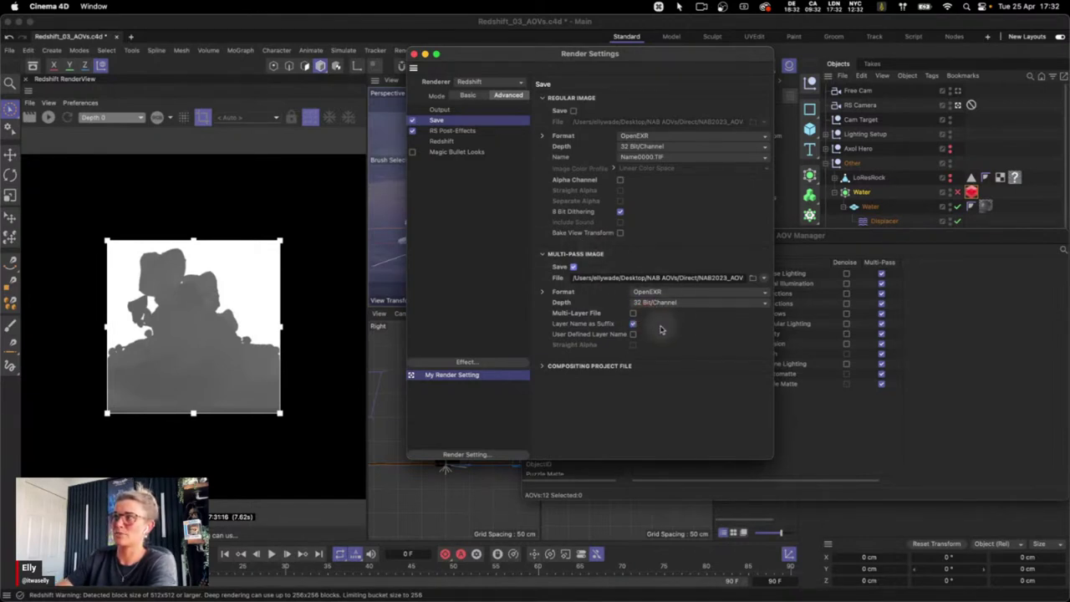
left_click(634, 313)
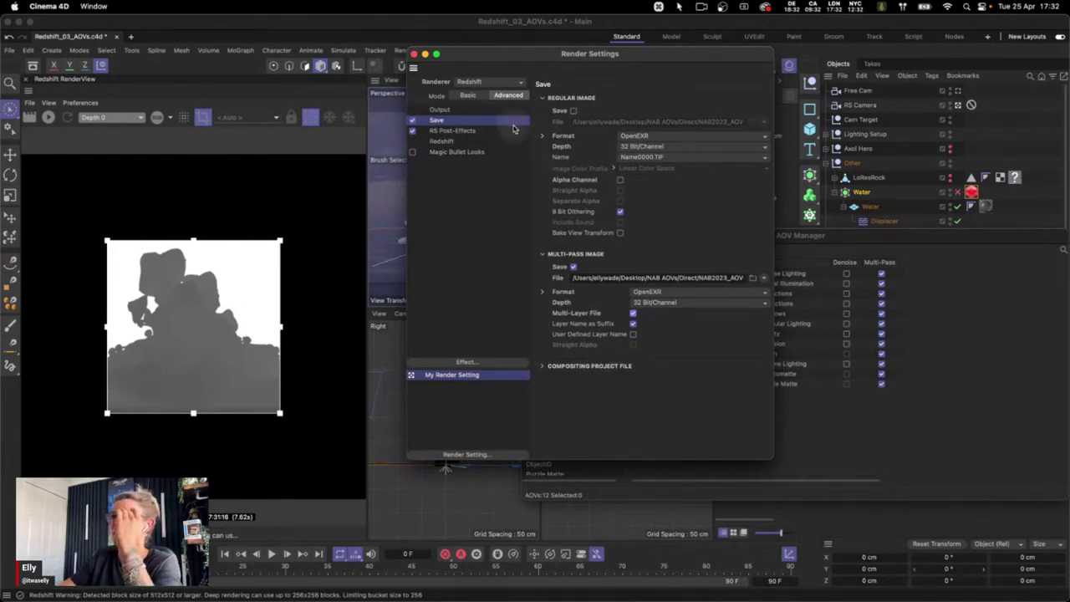
Enable direct output for the Emission AOV in the AOV Manager and review its direct output options
left_click(443, 140)
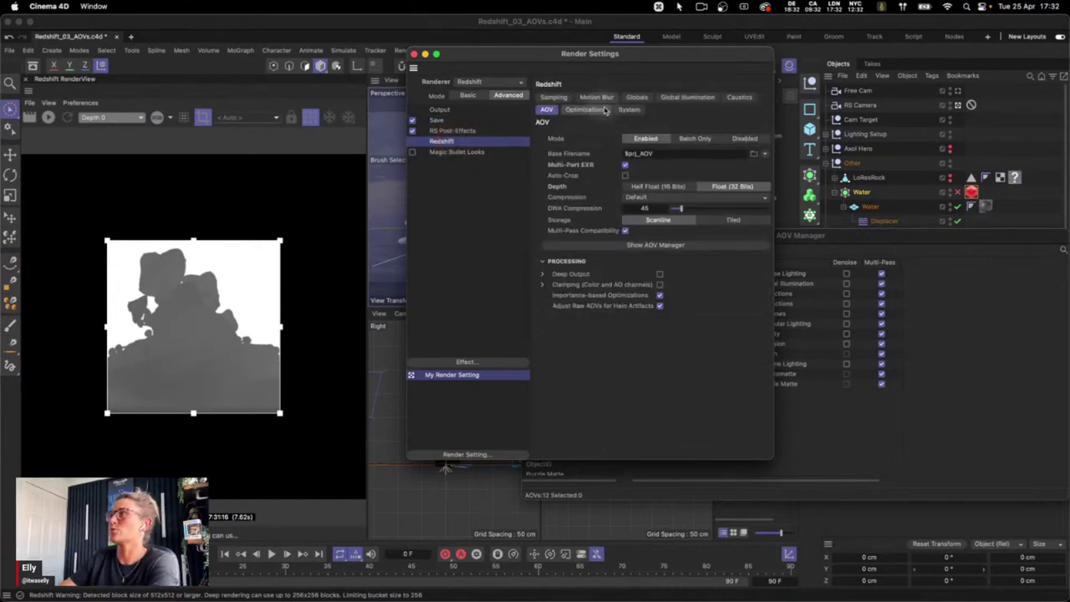
left_click(659, 245)
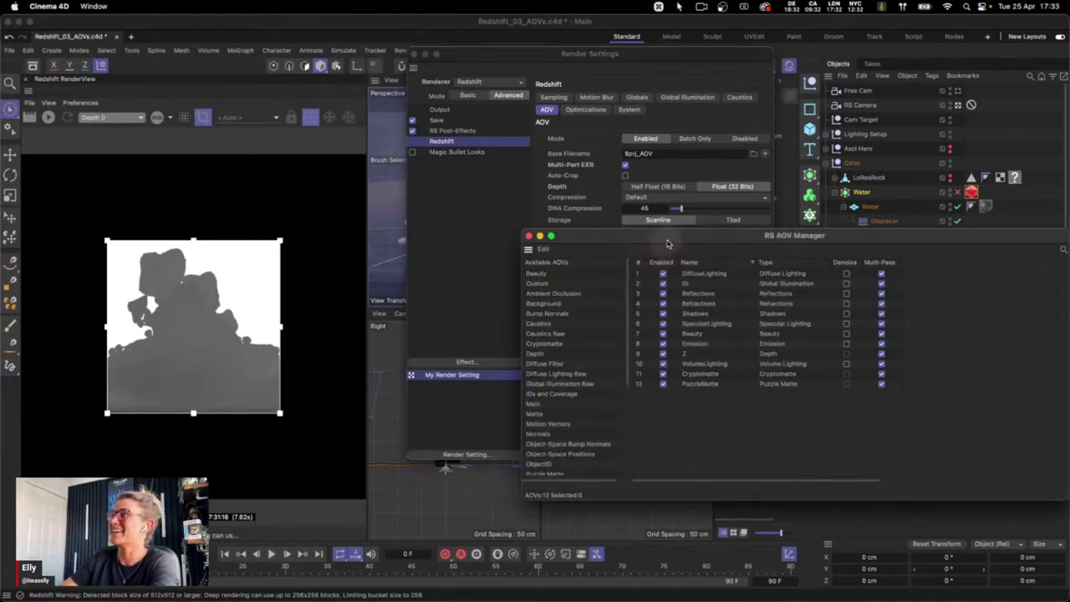
left_click_drag(666, 236, 524, 178)
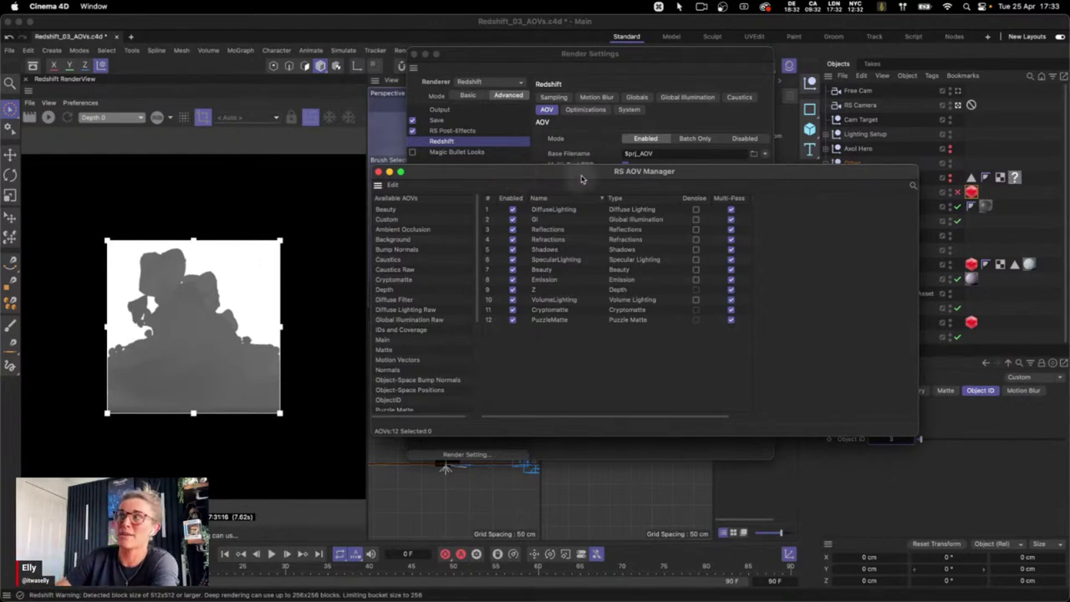
left_click(541, 281)
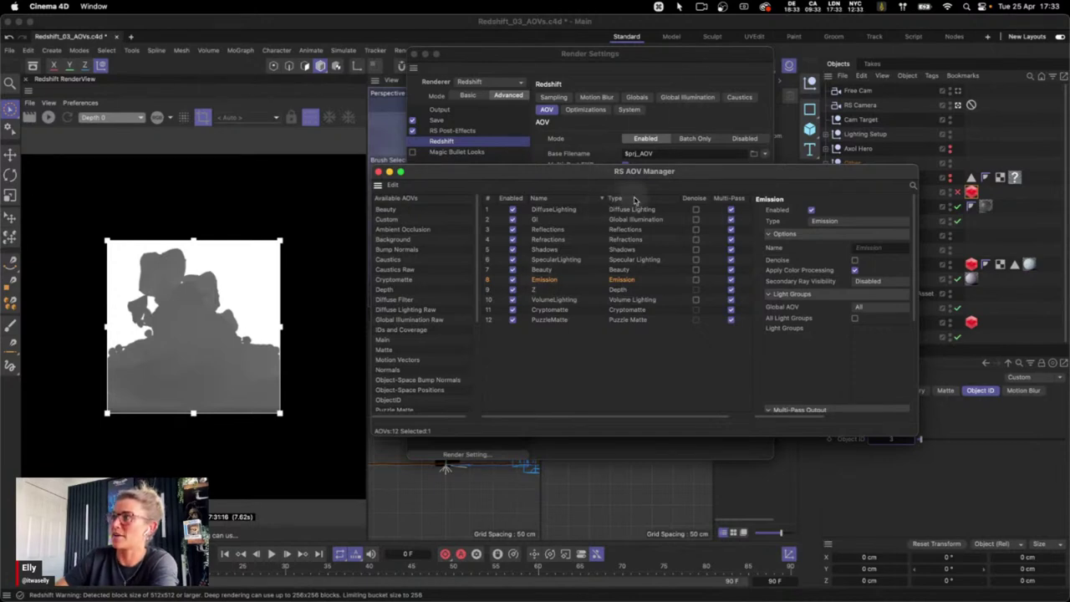
left_click_drag(539, 417, 606, 417)
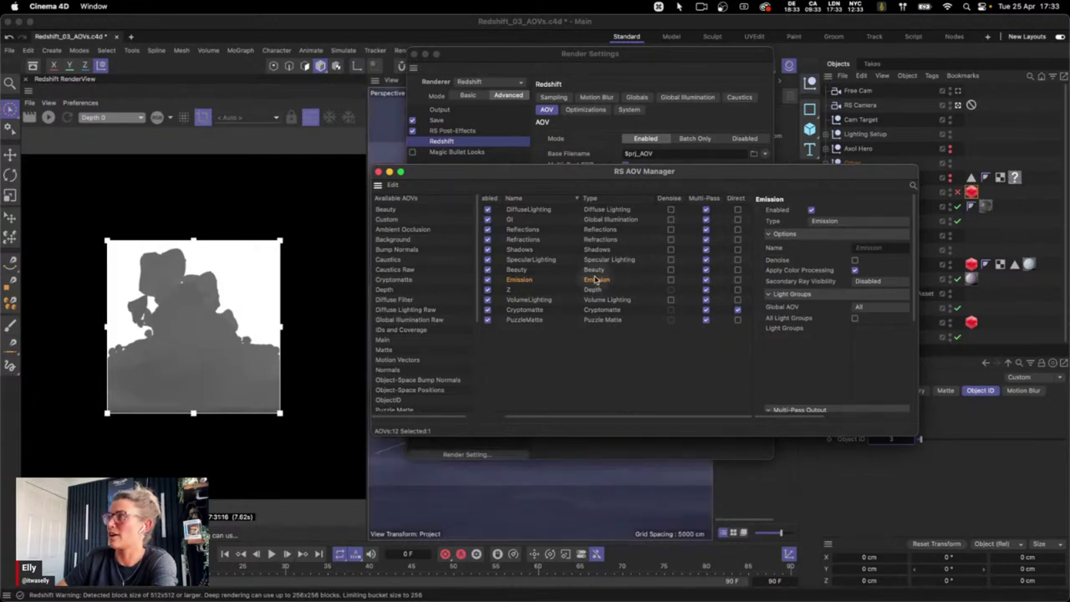
left_click(737, 280)
left_click_drag(913, 297, 915, 388)
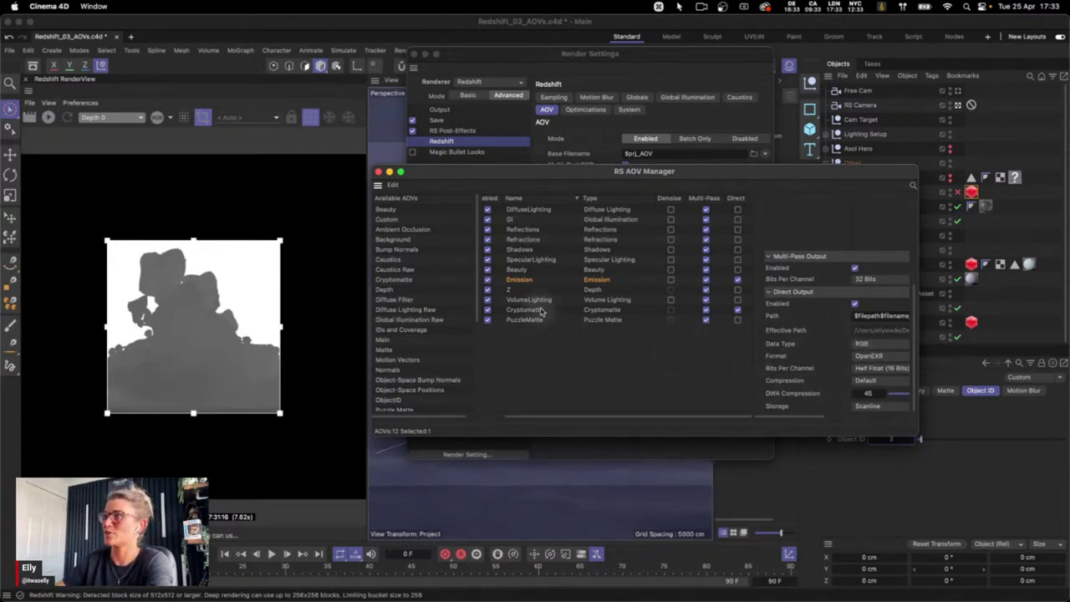
Examine the Cryptomatte AOV's output settings, and close the AOV Manager and Render Settings
left_click(535, 232)
left_click(535, 311)
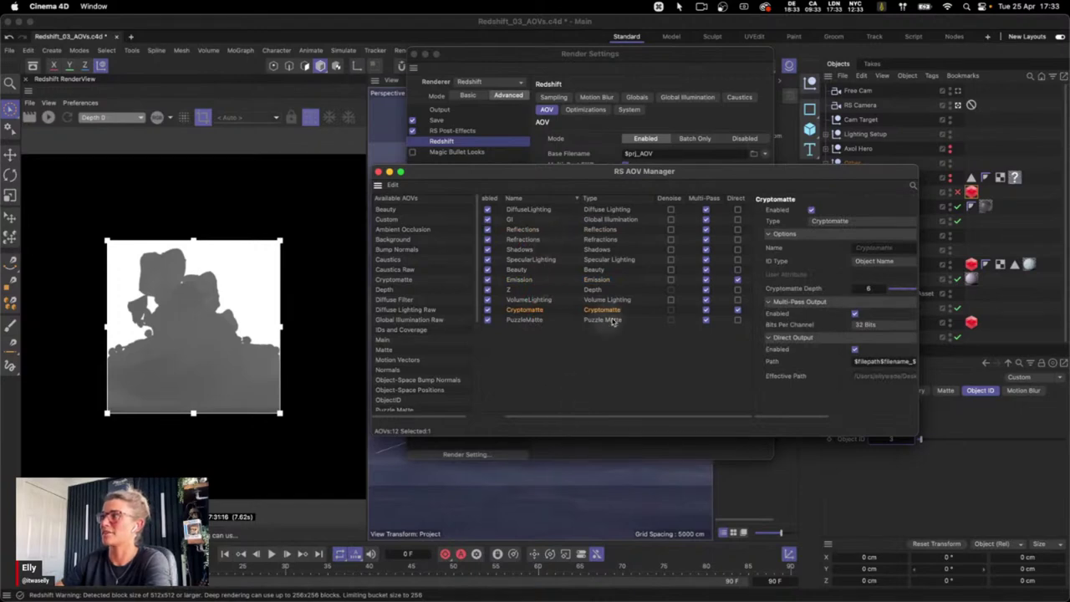
left_click(530, 310)
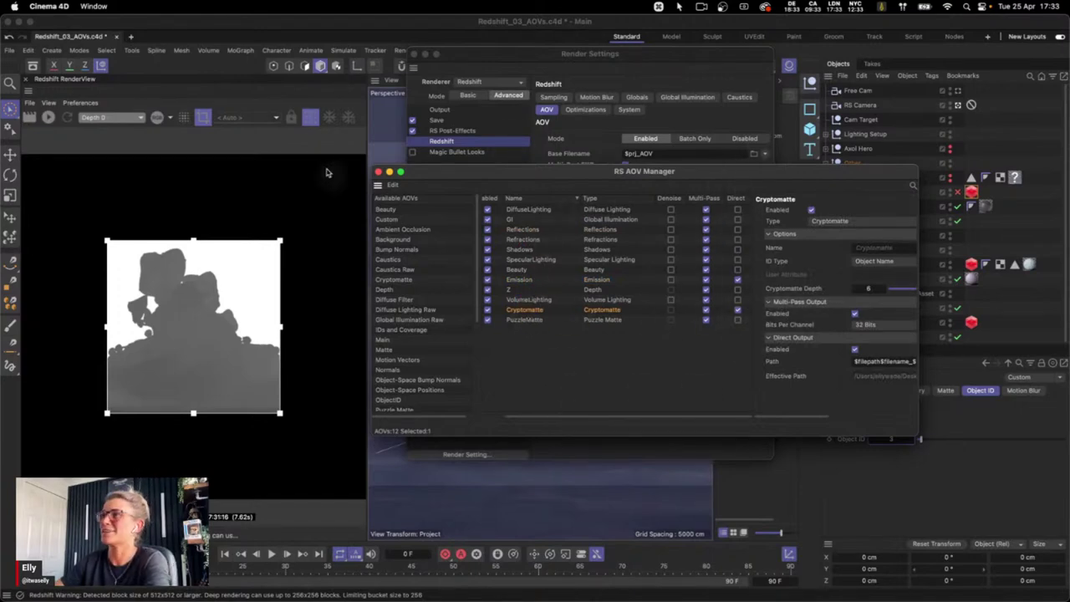
left_click(379, 172)
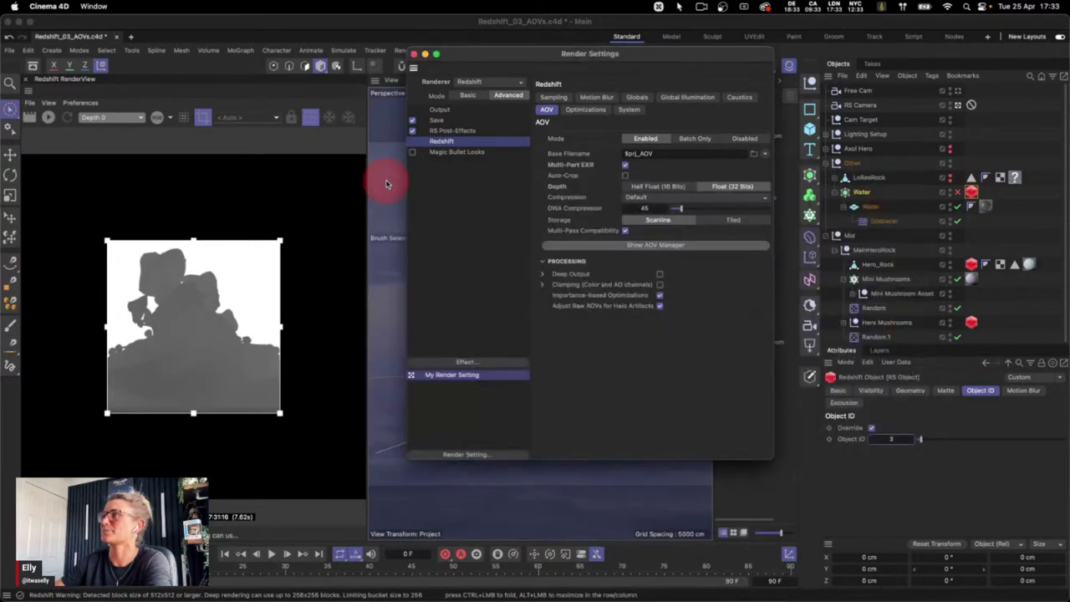
left_click(415, 57)
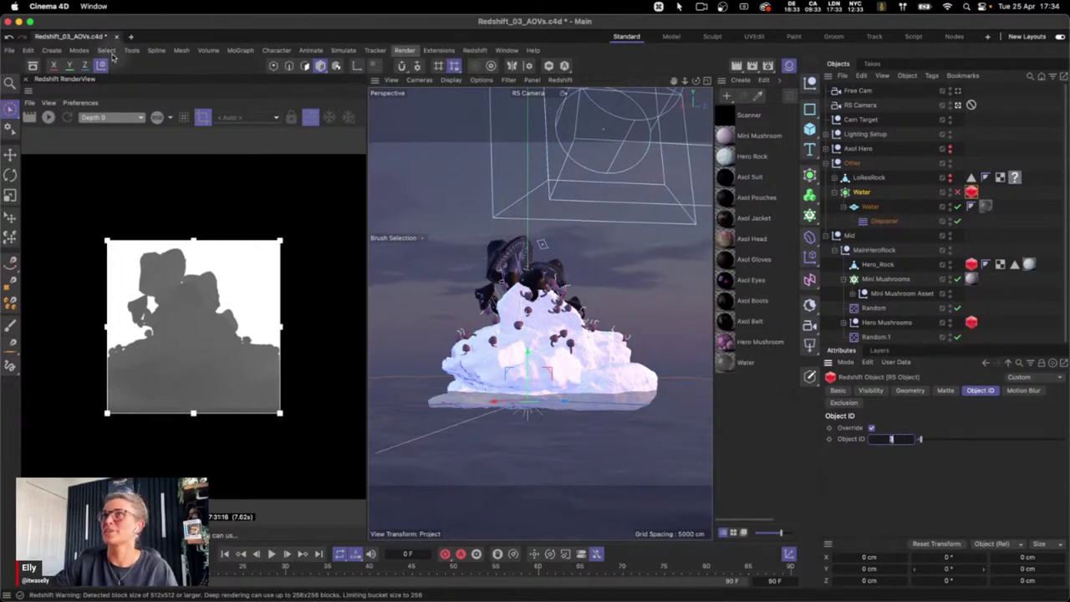
Create a new empty project and close the Redshift_03_AOVs scene
left_click(133, 36)
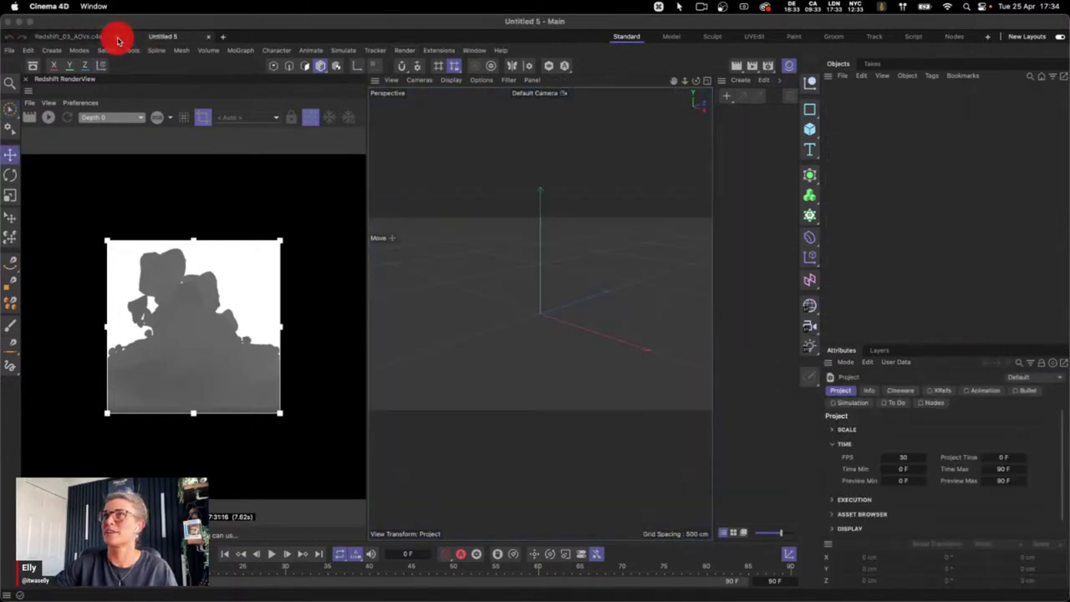
left_click(118, 39)
left_click(509, 272)
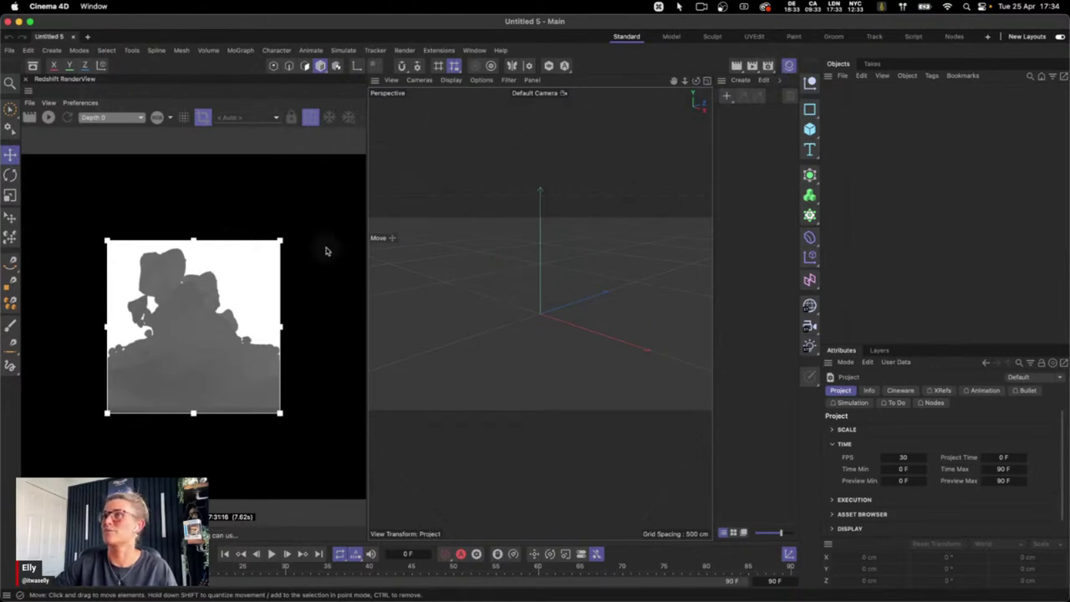
Add a Plane and a Platonic primitive, and raise the Platonic above the plane
left_click_drag(810, 129, 841, 167)
left_click_drag(811, 130, 865, 269)
left_click_drag(539, 269, 540, 240)
Scale the plane up to about 649 cm square and lower it to about -20.75 cm in Y
left_click(548, 354)
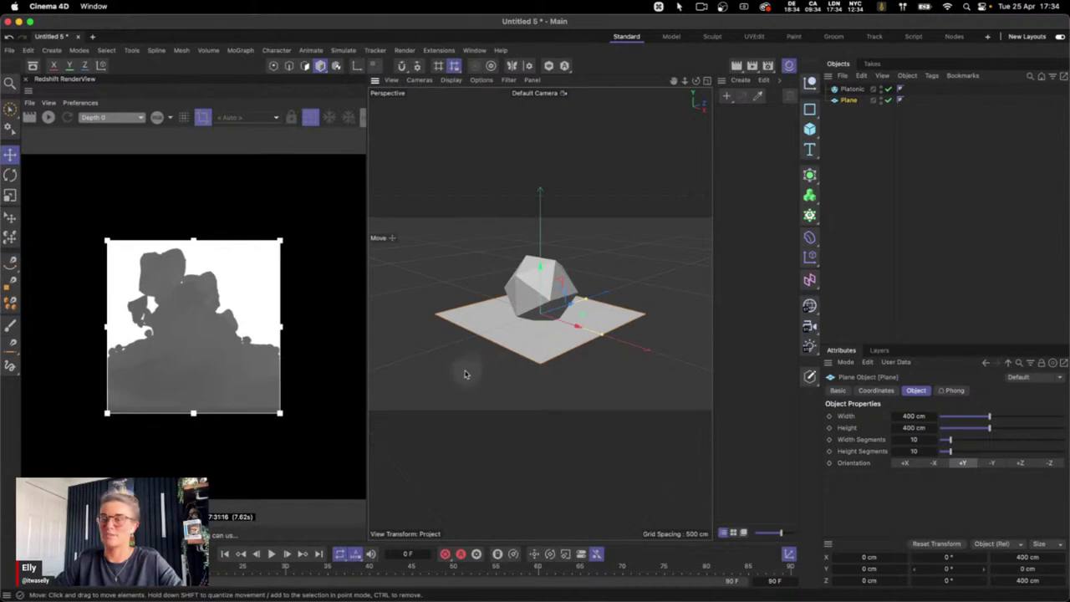
key("t")
left_click_drag(473, 370, 686, 287)
left_click_drag(550, 287, 550, 309)
key("1")
key("2")
Set the new project's renderer to Redshift in the render settings
left_click(767, 66)
left_click(781, 81)
left_click(757, 81)
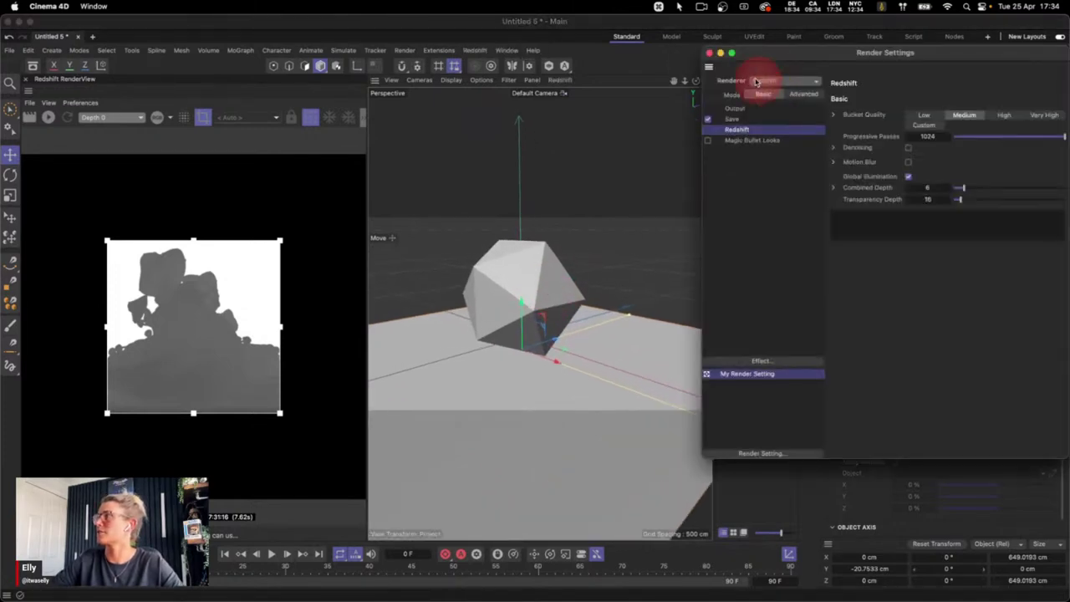
Set Redshift's bucket quality to Low and the bucket size to 512 in the render settings
left_click(924, 115)
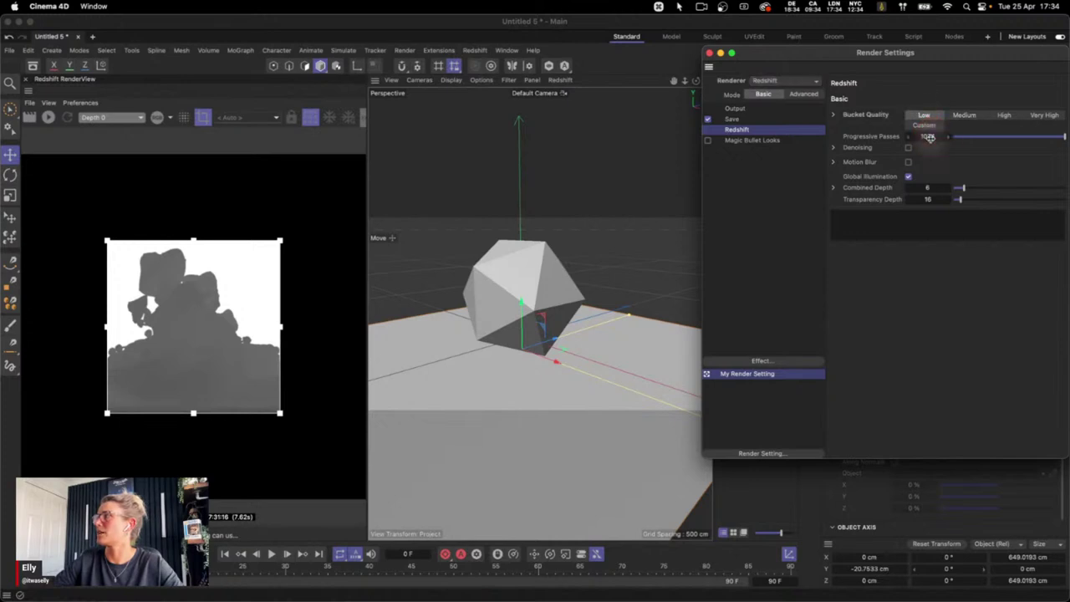
left_click(805, 94)
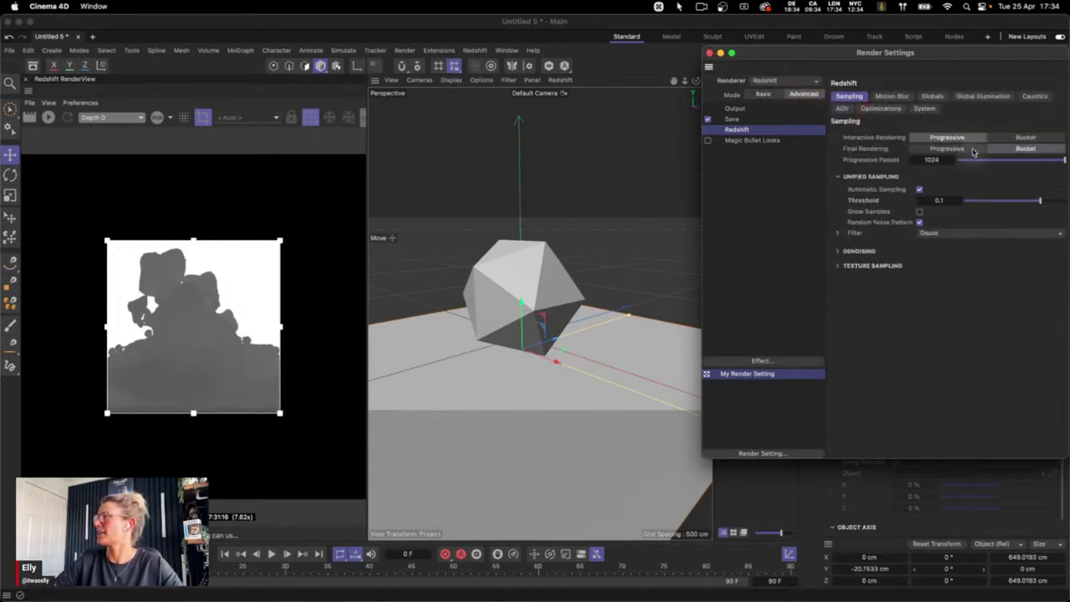
left_click(925, 108)
left_click(1036, 266)
left_click(721, 53)
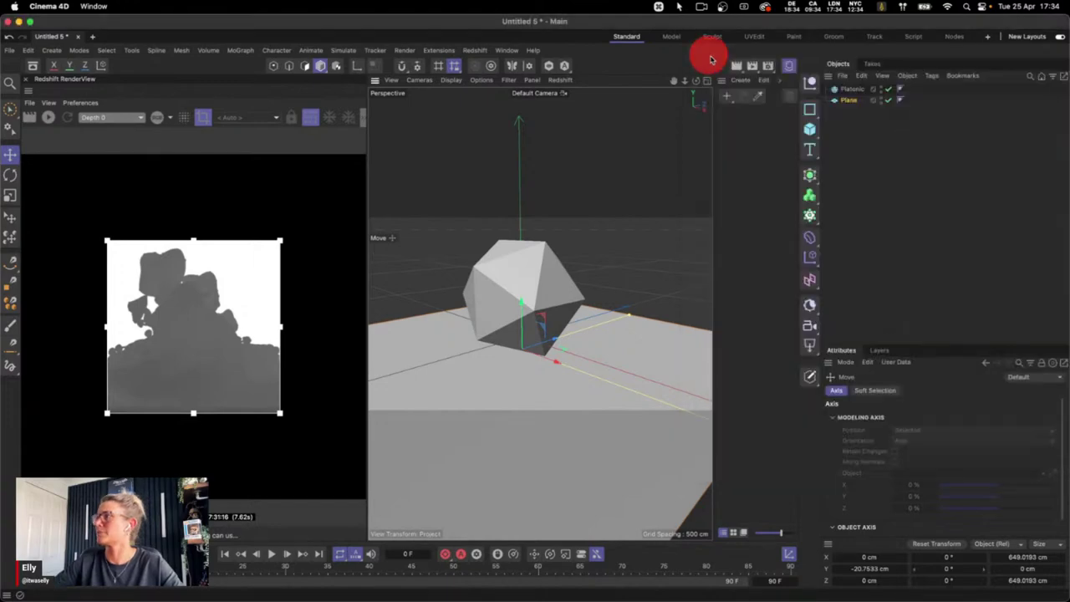
Add a Redshift dome light and assign the GI (empty_room_02_pano) HDR from the asset library as its texture
left_click(810, 344)
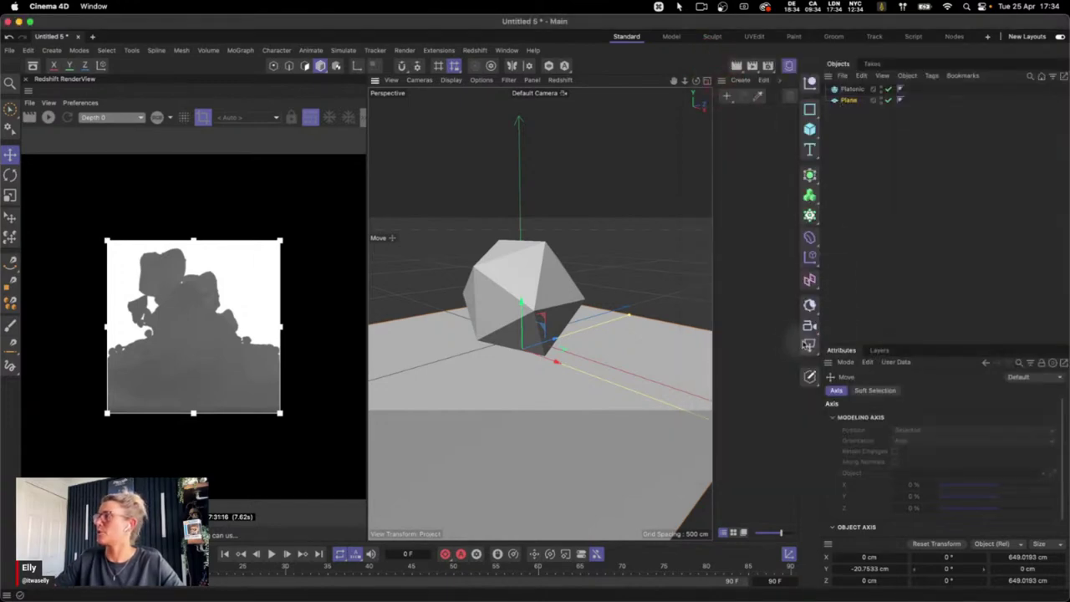
left_click(856, 444)
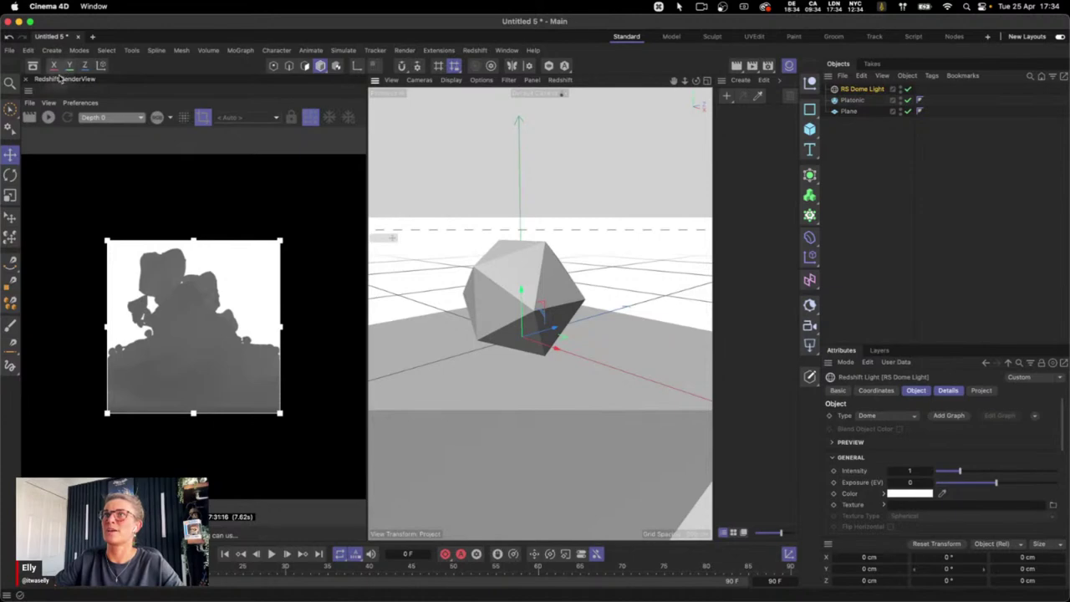
left_click(33, 66)
left_click(74, 122)
type("hdr")
left_click_drag(81, 418, 971, 512)
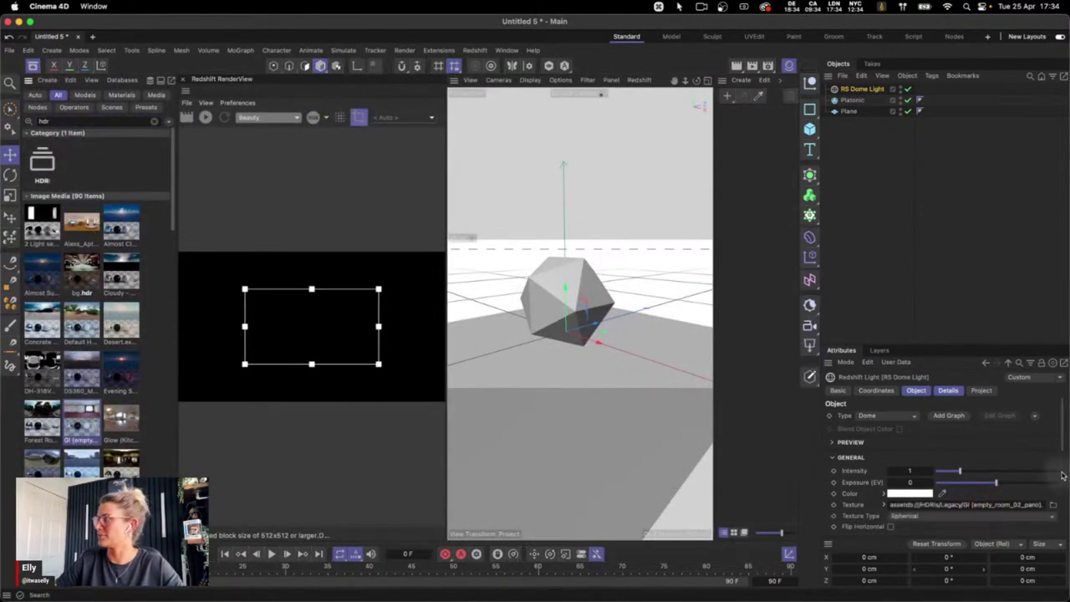
scroll(1056, 469, "down", 3)
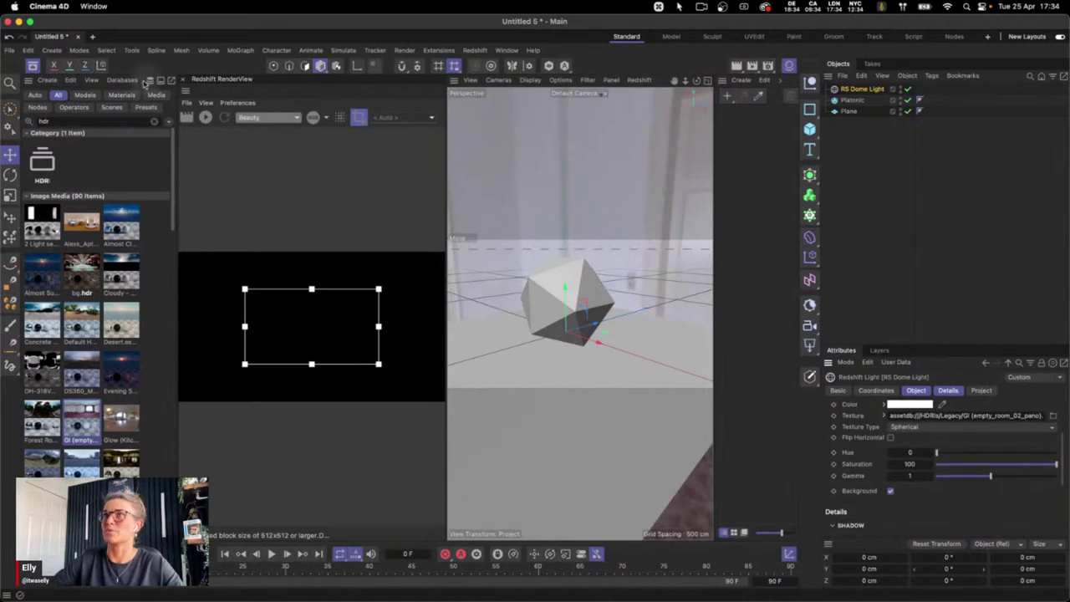
left_click(32, 65)
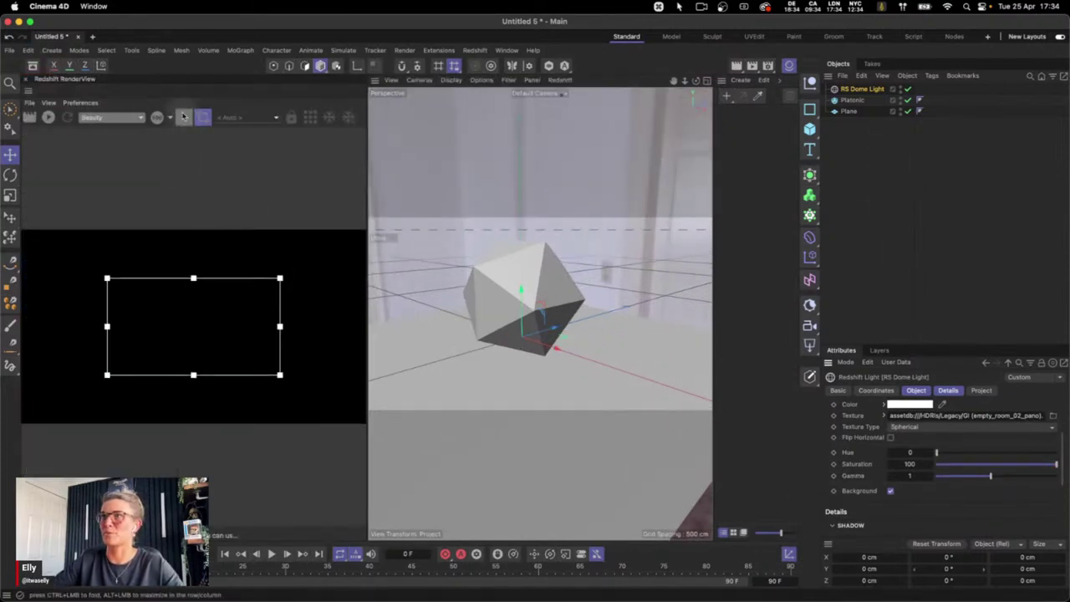
Start the Redshift RenderView preview without the render region and disable the dome light's Background option
left_click(202, 117)
left_click(49, 117)
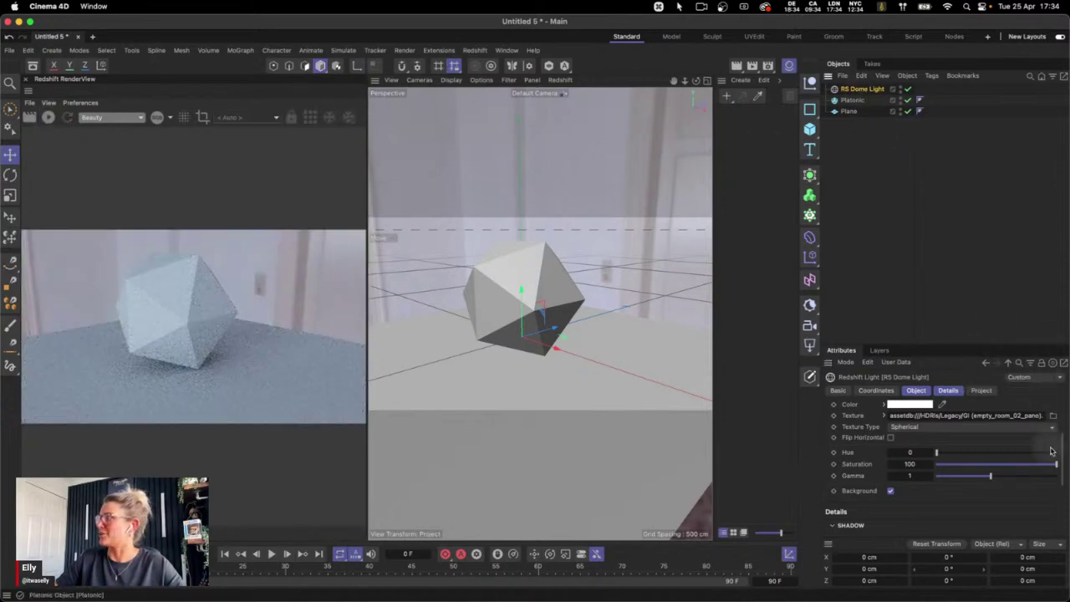
left_click_drag(1066, 443, 915, 390)
left_click(890, 520)
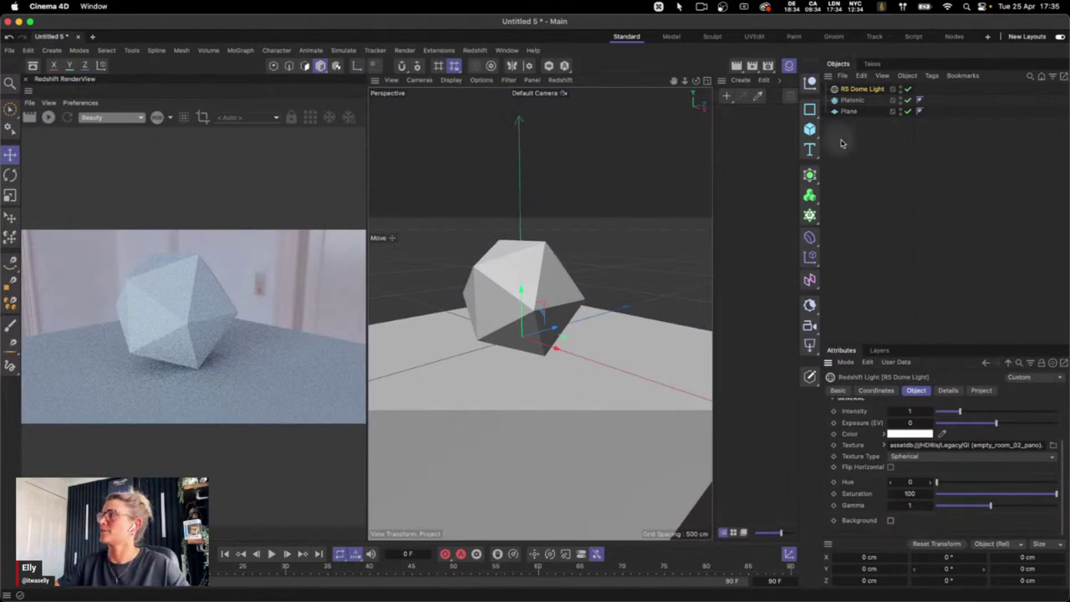
left_click(809, 326)
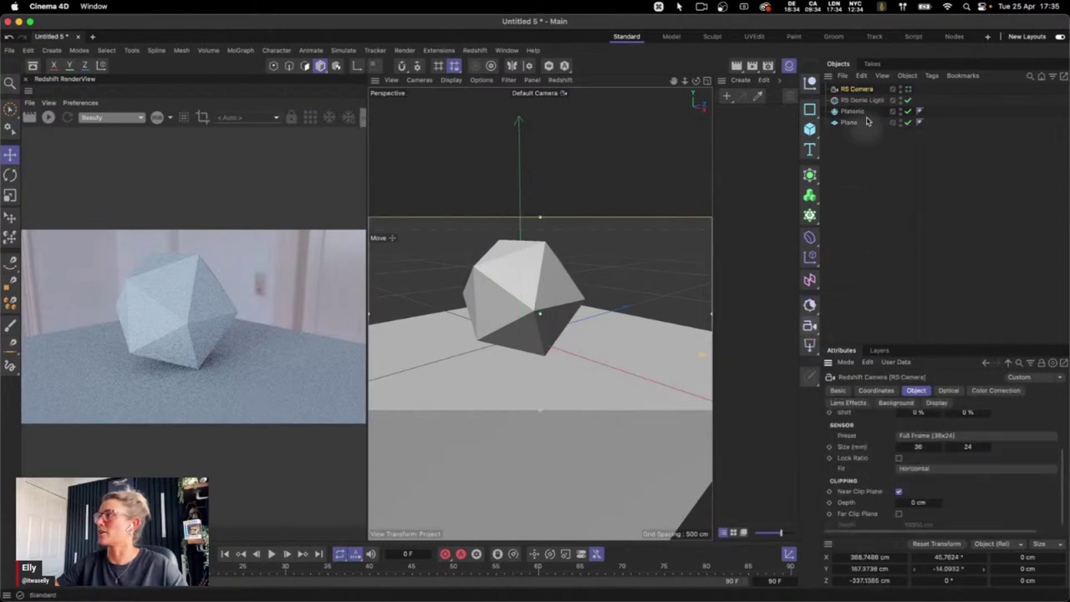
left_click(895, 403)
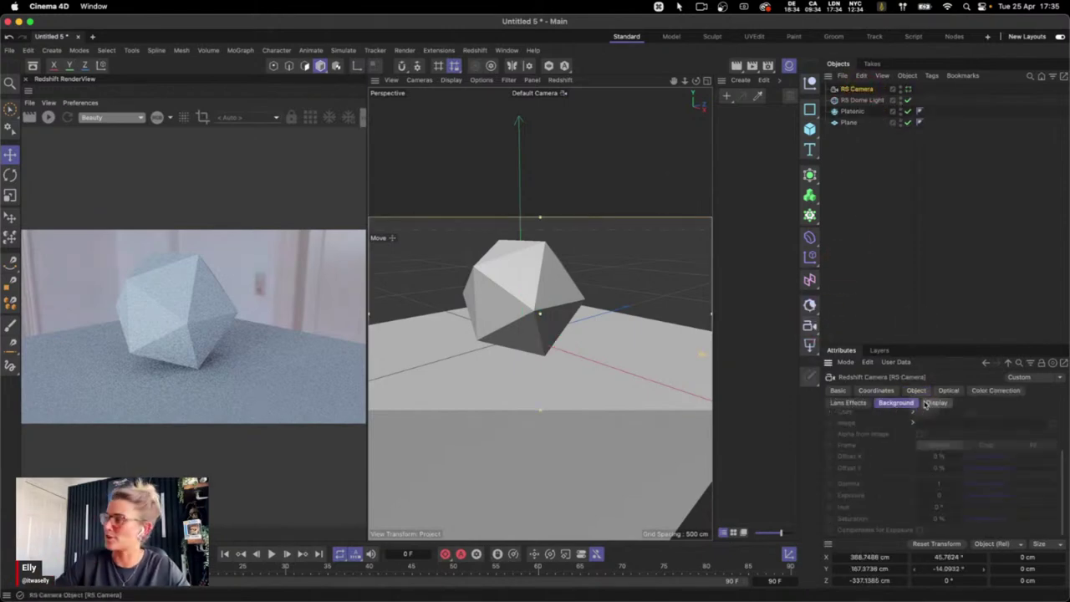
scroll(1060, 461, "up", 3)
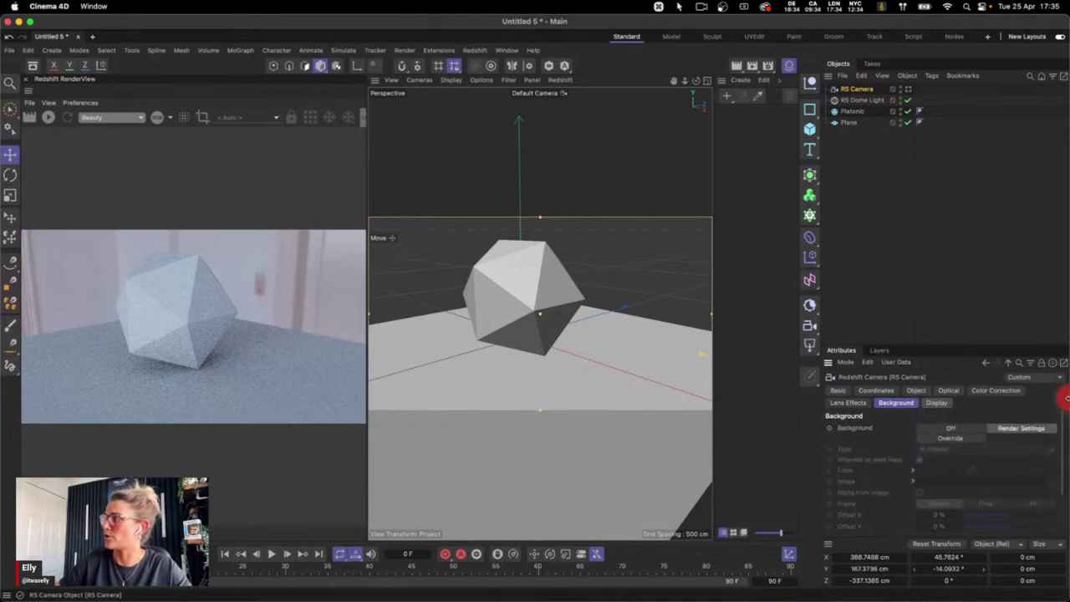
left_click(953, 427)
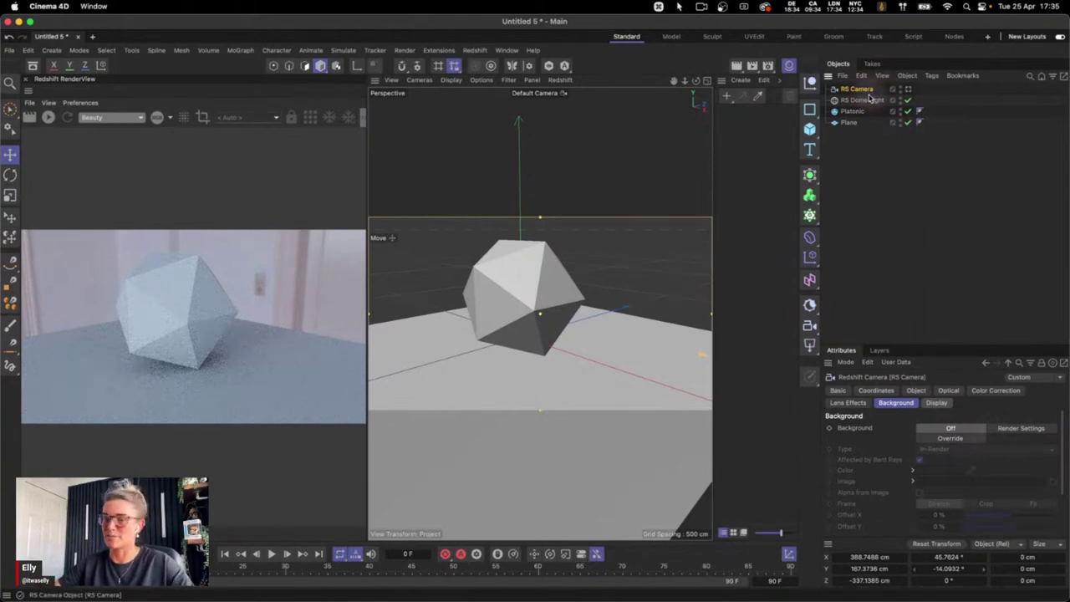
key("BackSpace")
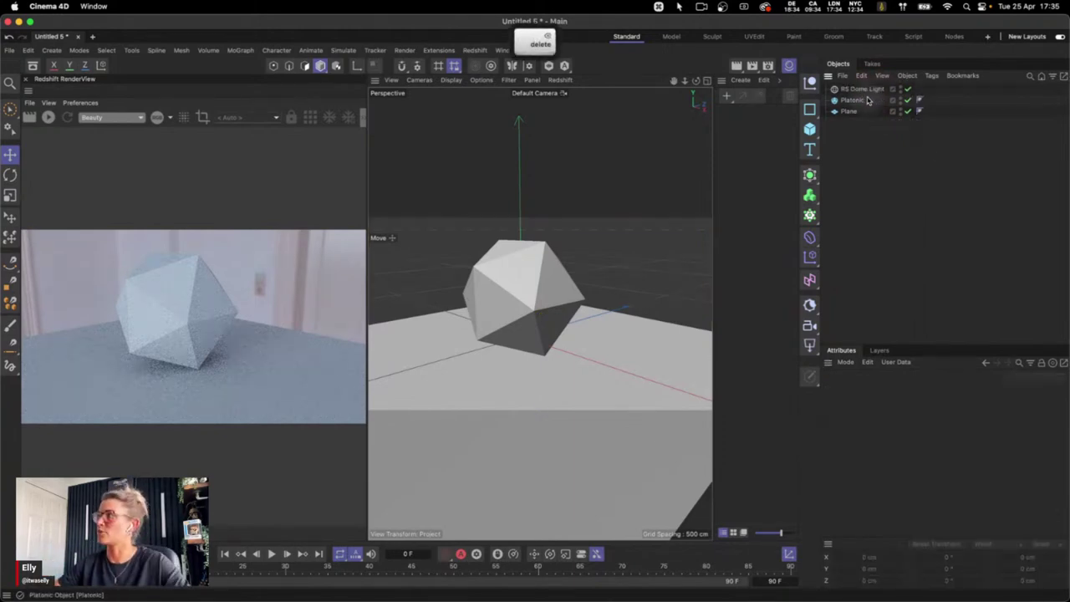
Turn off multi-pass saving and set the regular image's output file to alpha_test on the Desktop
left_click(769, 65)
left_click_drag(764, 28, 497, 62)
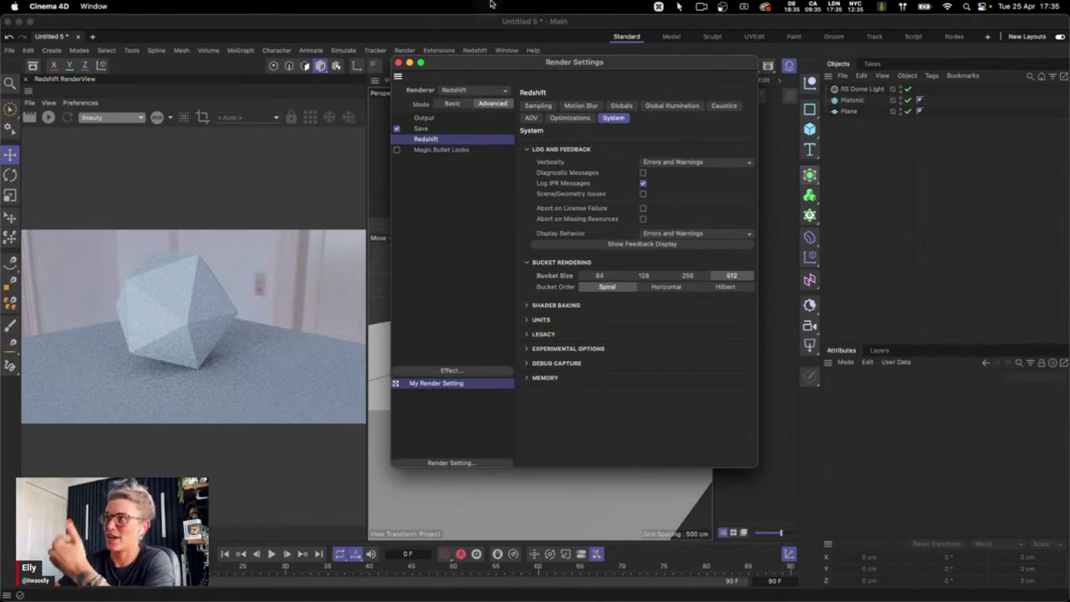
left_click_drag(722, 67, 579, 84)
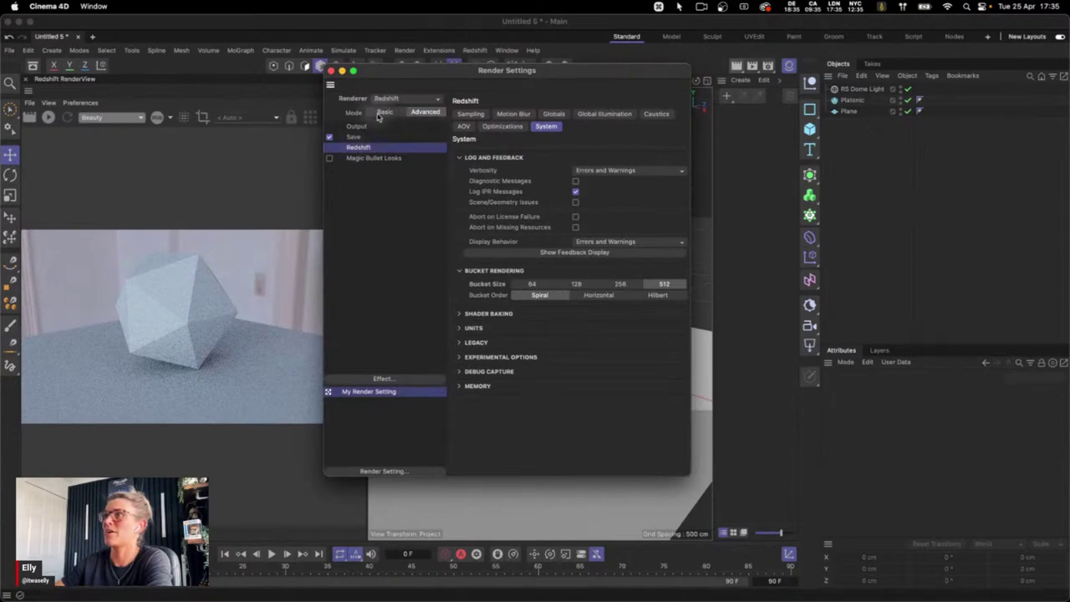
left_click(354, 136)
left_click(490, 283)
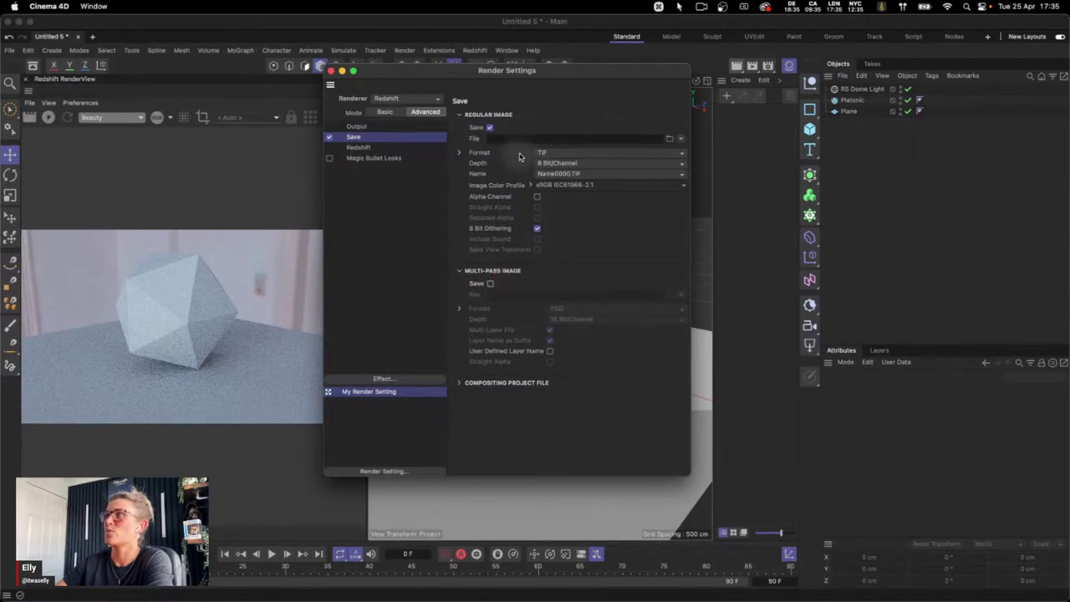
left_click(669, 138)
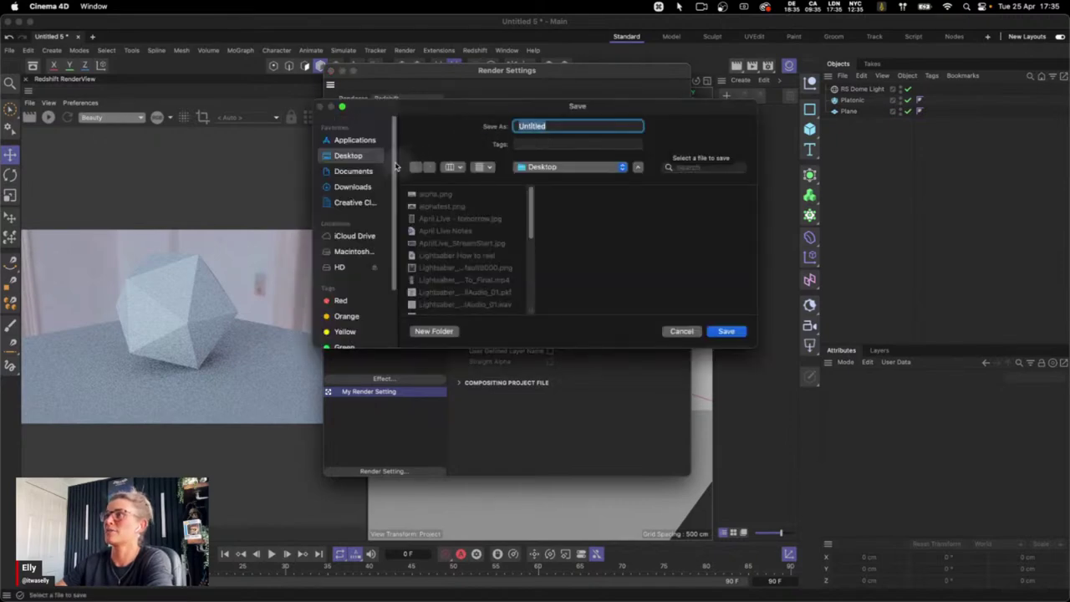
type("alpha")
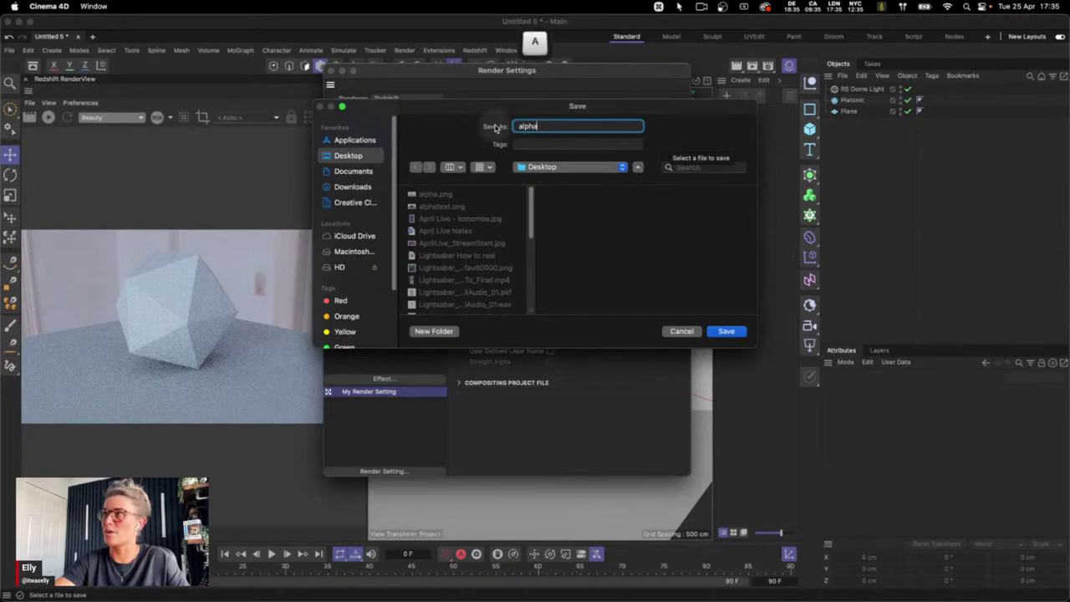
type("_test")
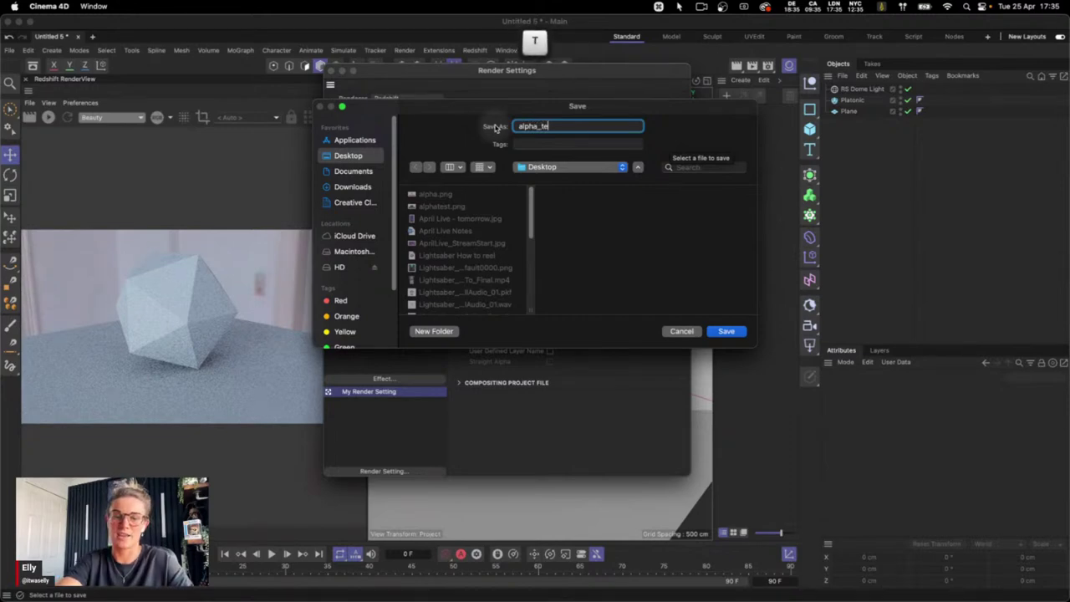
left_click(729, 331)
Set the regular image format to PNG with Alpha Channel enabled, and render the scene to the Picture Viewer
left_click(554, 153)
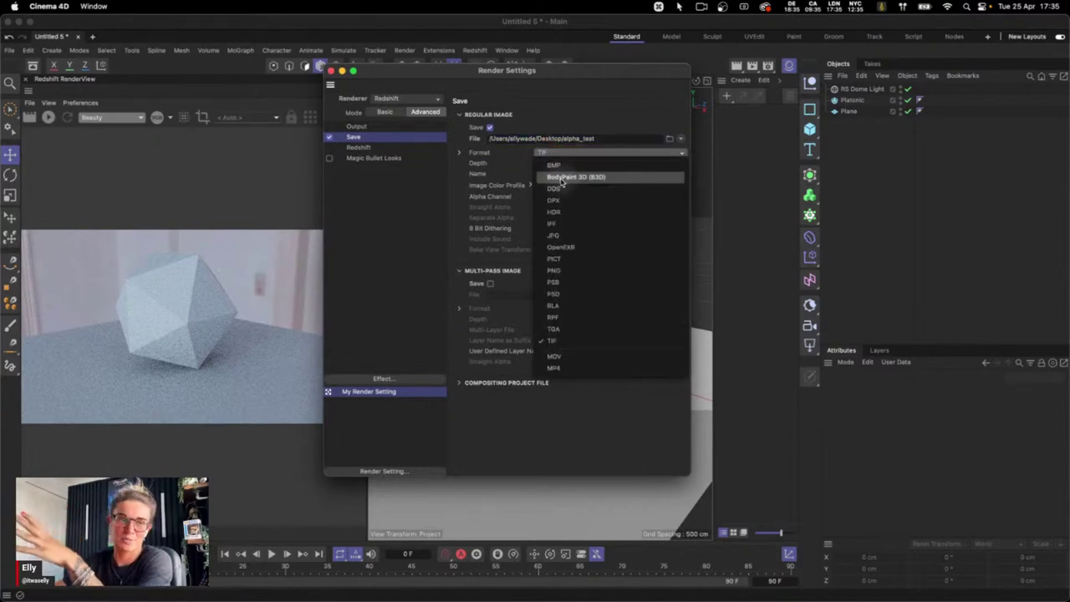
left_click(559, 270)
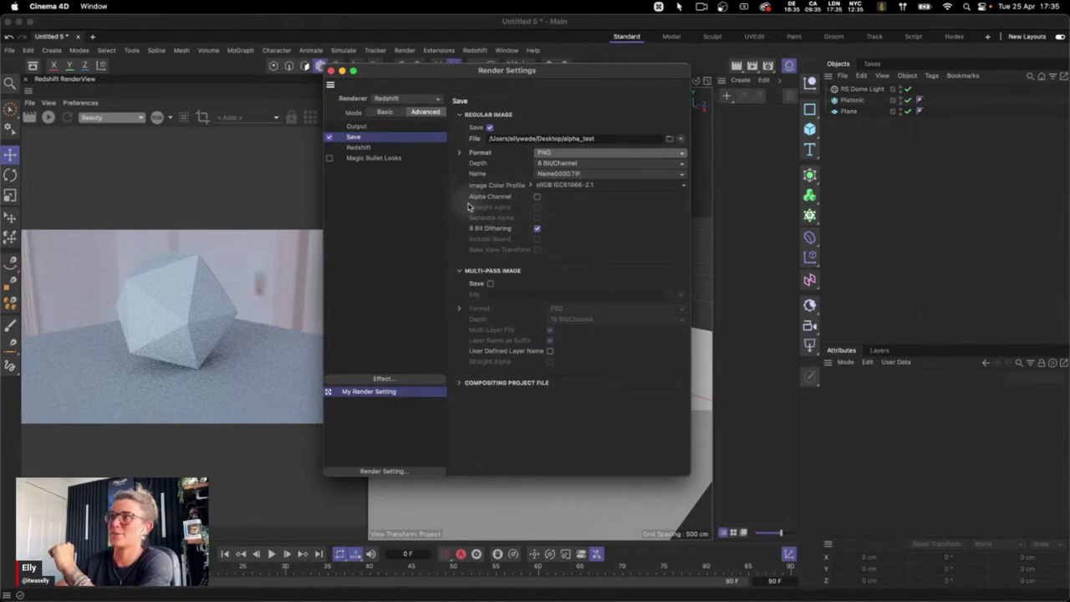
left_click(537, 197)
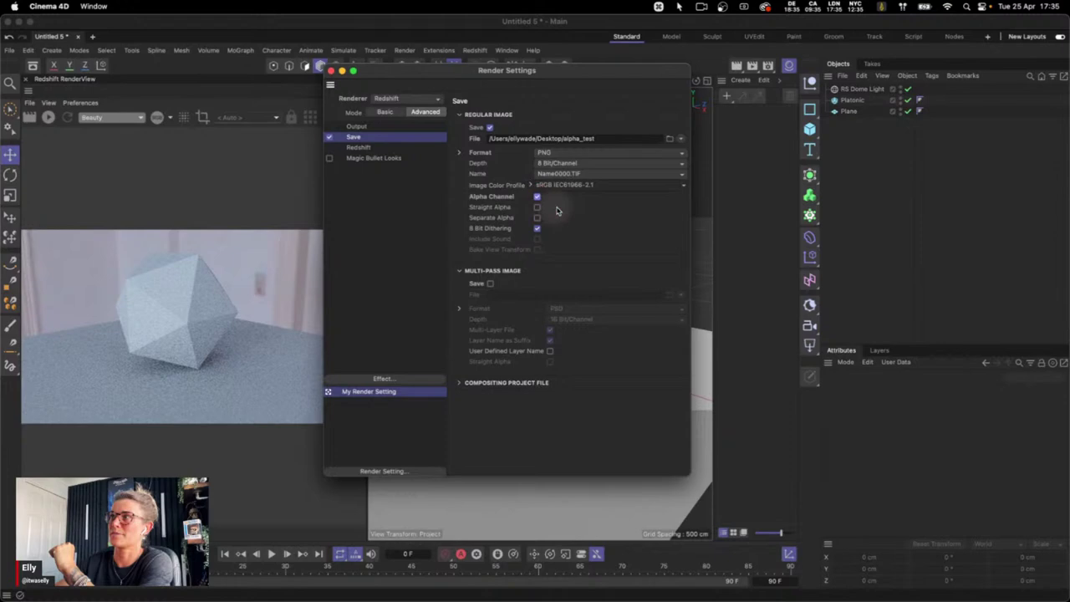
left_click(331, 71)
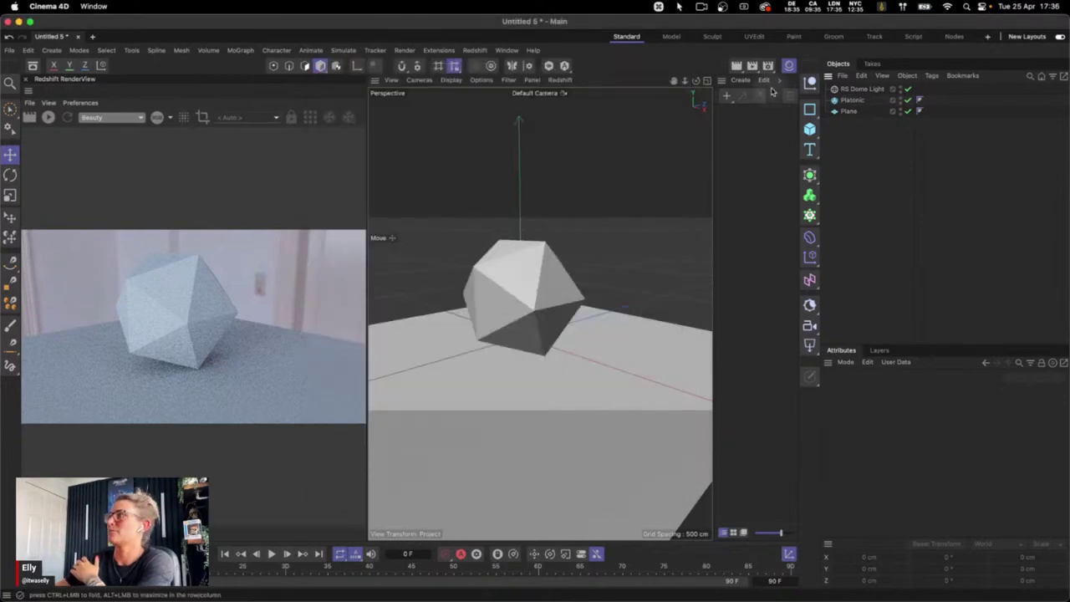
left_click(751, 69)
left_click(485, 287)
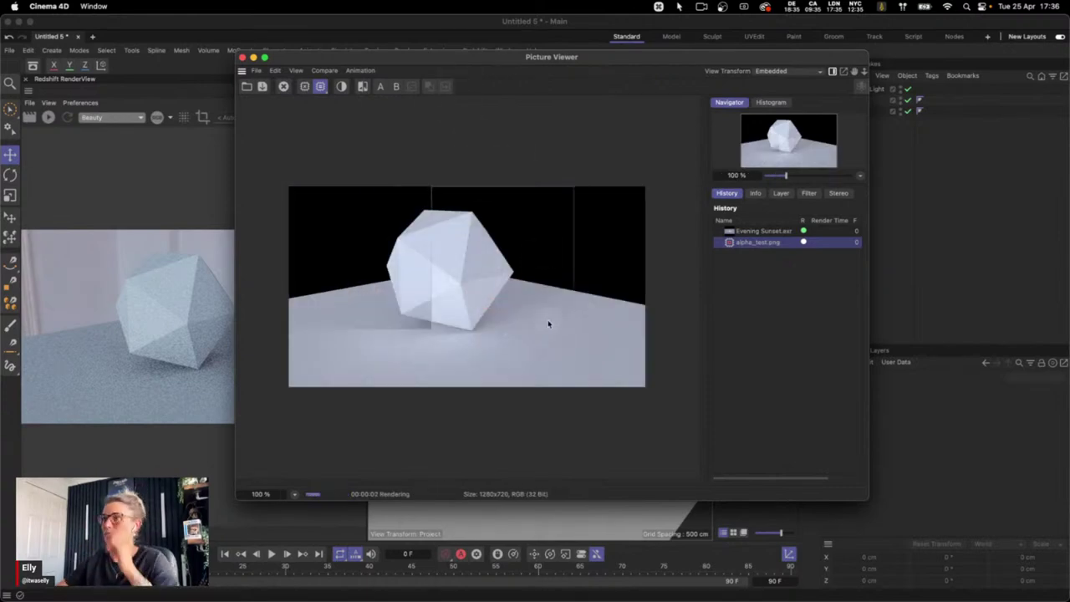
Switch to Photoshop and place the rendered alpha_test image in the open NAB2KEDIT.jpg document, shifting it slightly
mouse_move(547, 590)
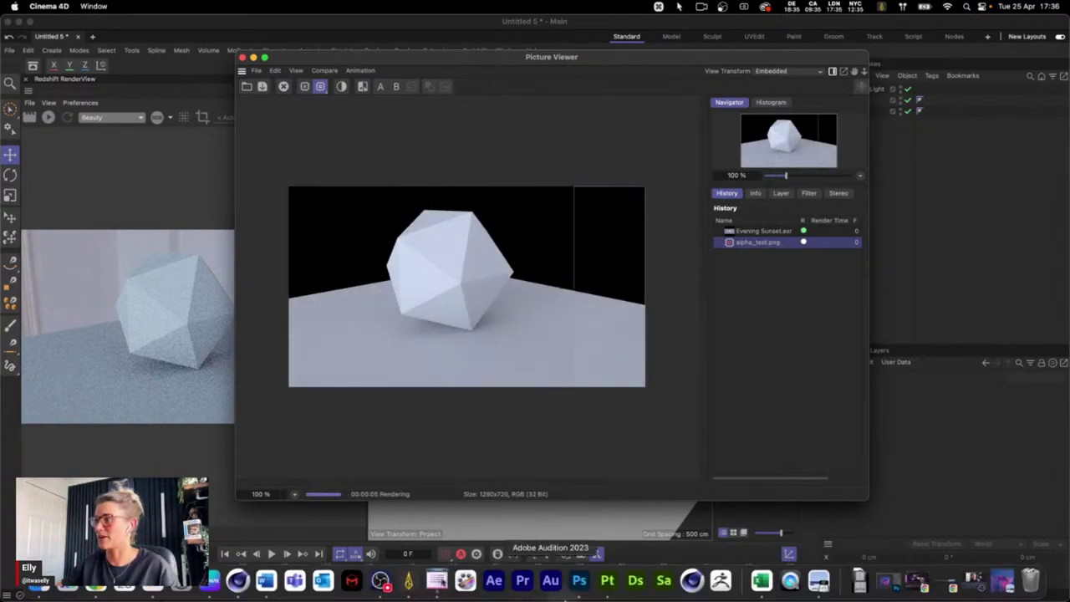
left_click(580, 581)
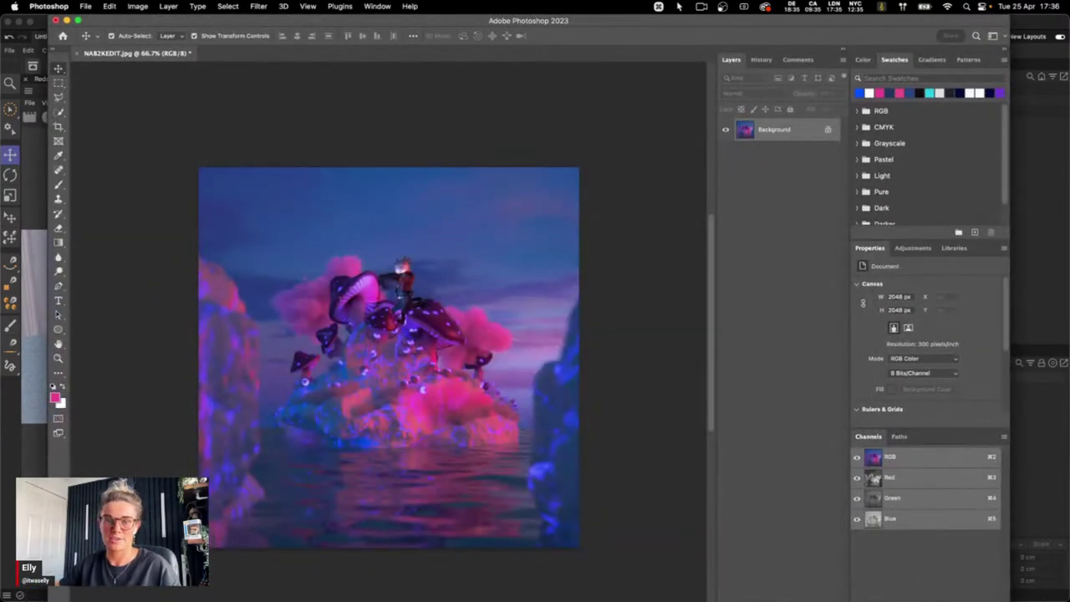
key("super+Tab")
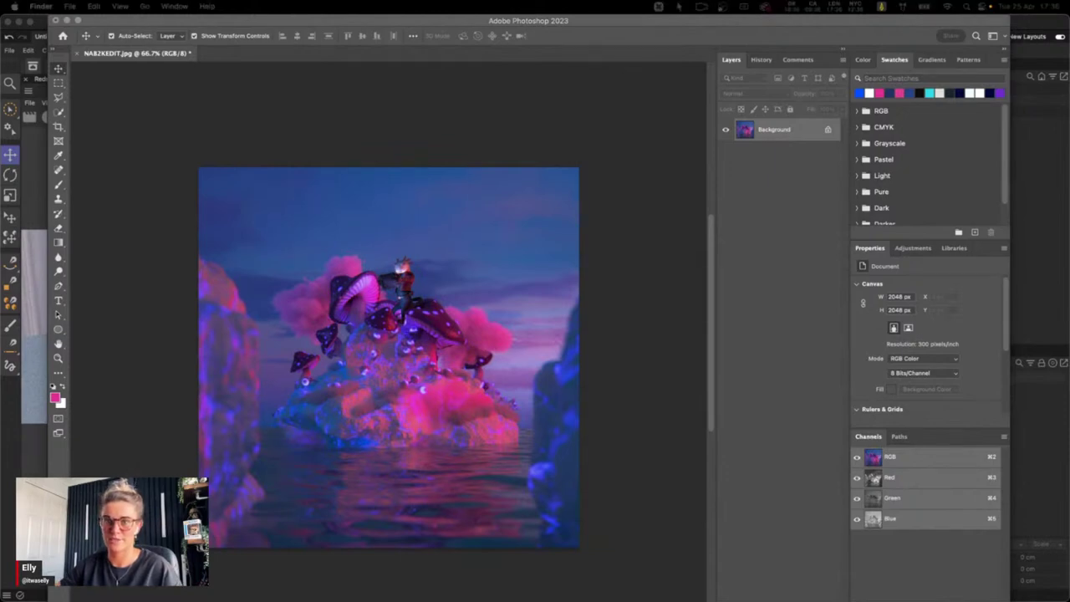
left_click_drag(496, 431, 510, 433)
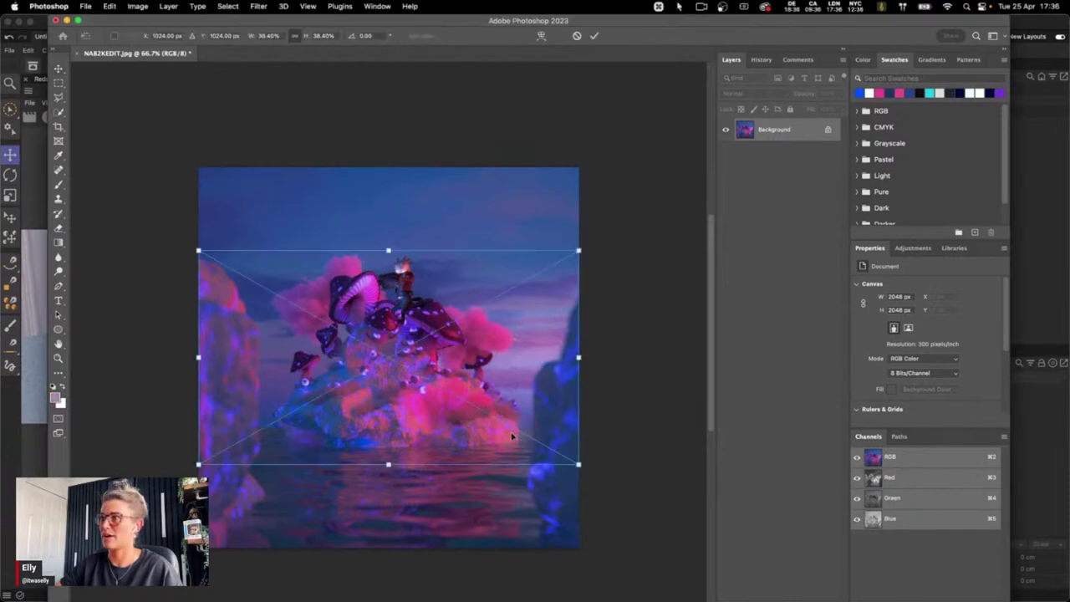
left_click(594, 39)
left_click_drag(367, 368, 397, 398)
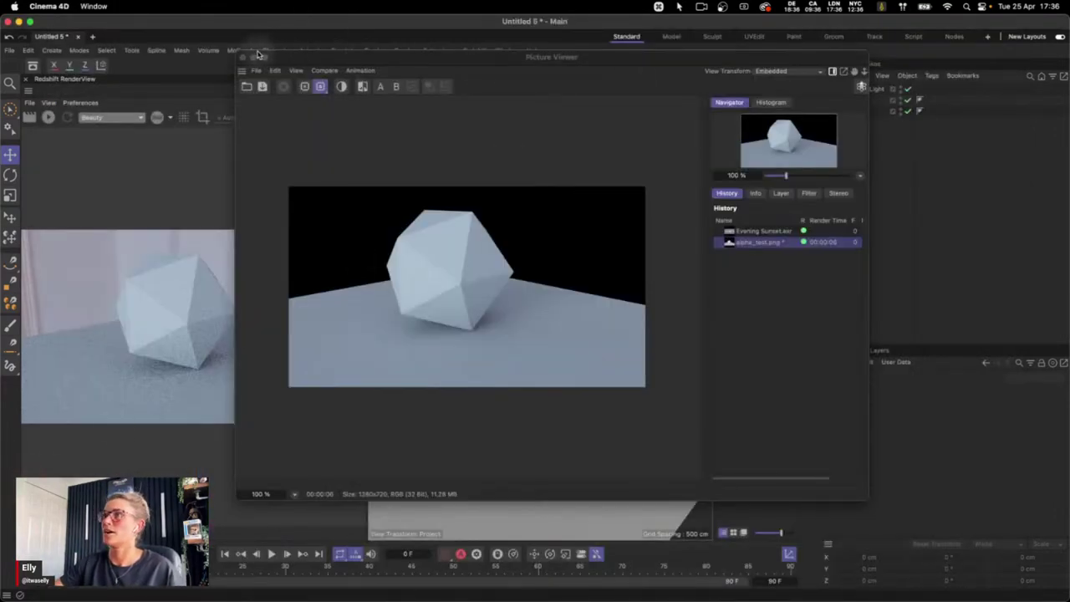
Close the Picture Viewer in Cinema 4D and create two new Redshift materials
left_click(249, 60)
double_click(753, 124)
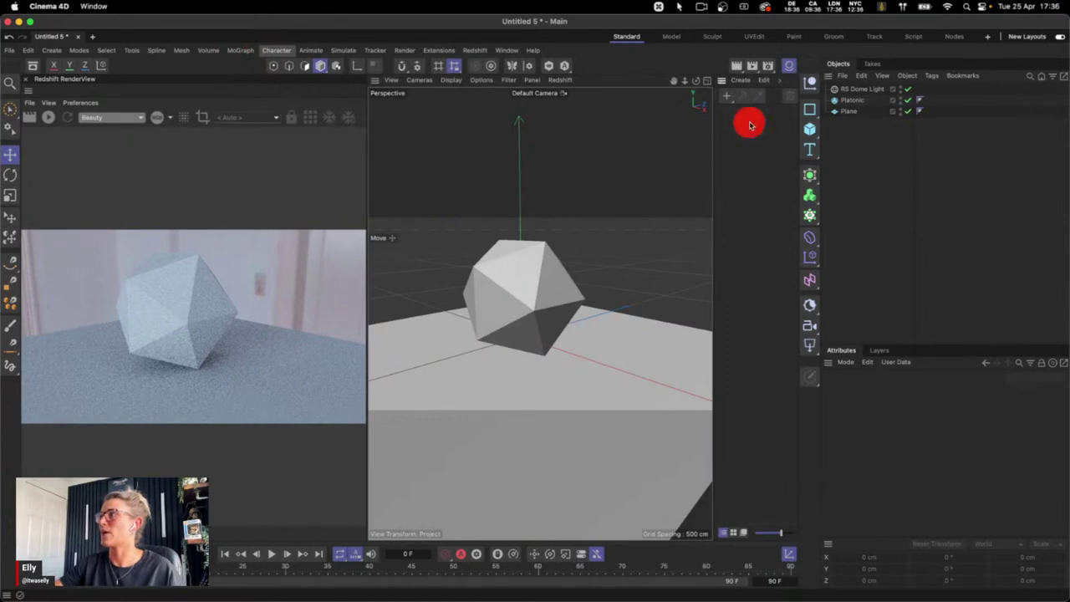
left_click_drag(729, 118, 736, 138)
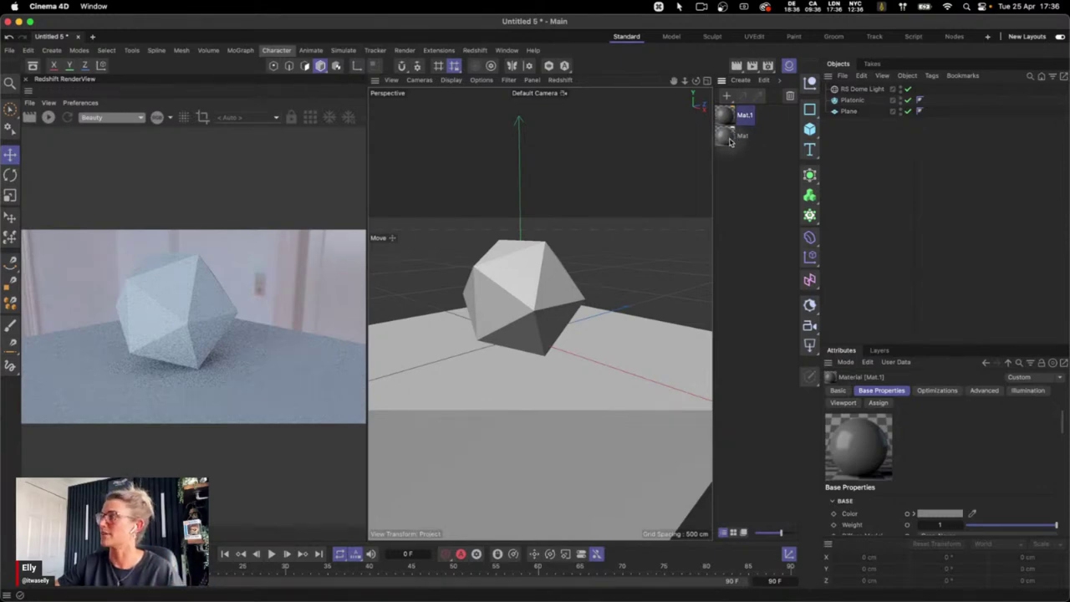
Change the base color of material Mat.1 to a red with an R value of 202
left_click_drag(1061, 416, 1058, 435)
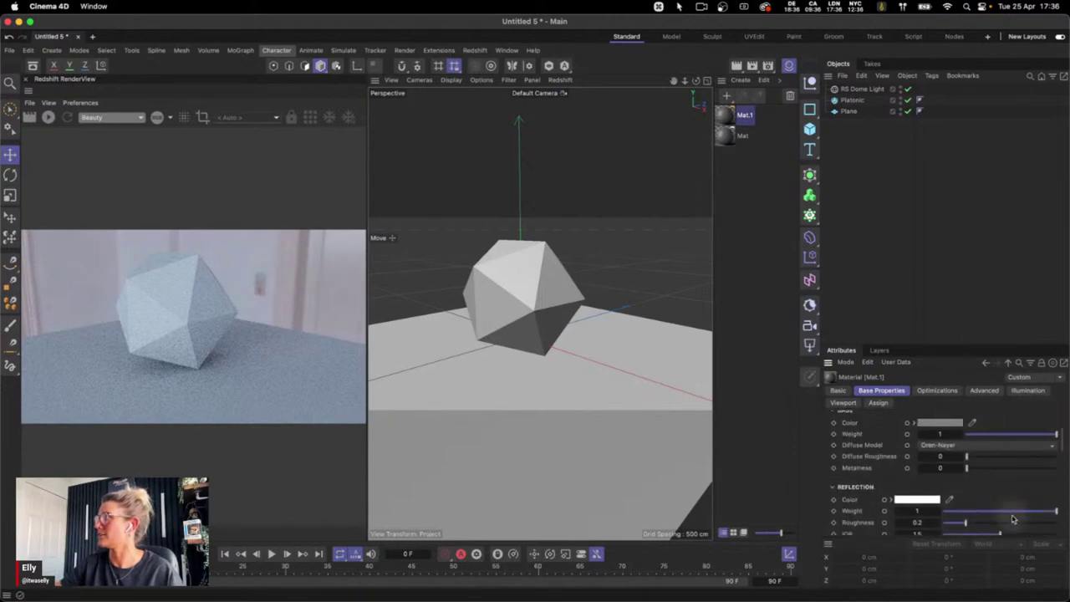
left_click(940, 422)
left_click(1033, 482)
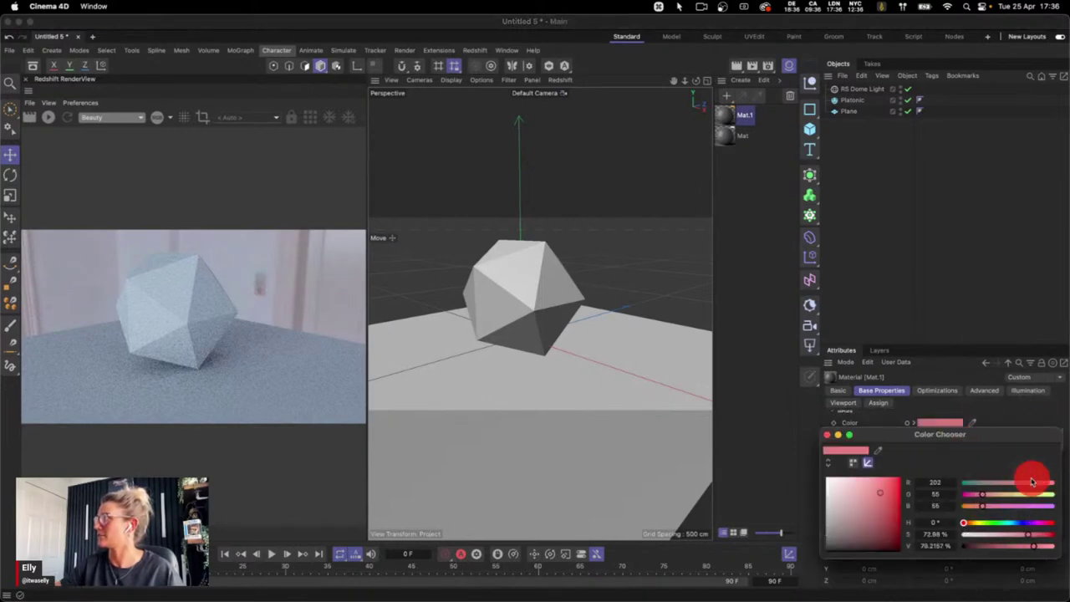
Close the color chooser and apply Mat.1 to the plane and Mat to the Platonic
left_click(827, 435)
left_click_drag(724, 114, 623, 343)
left_click_drag(725, 135, 535, 301)
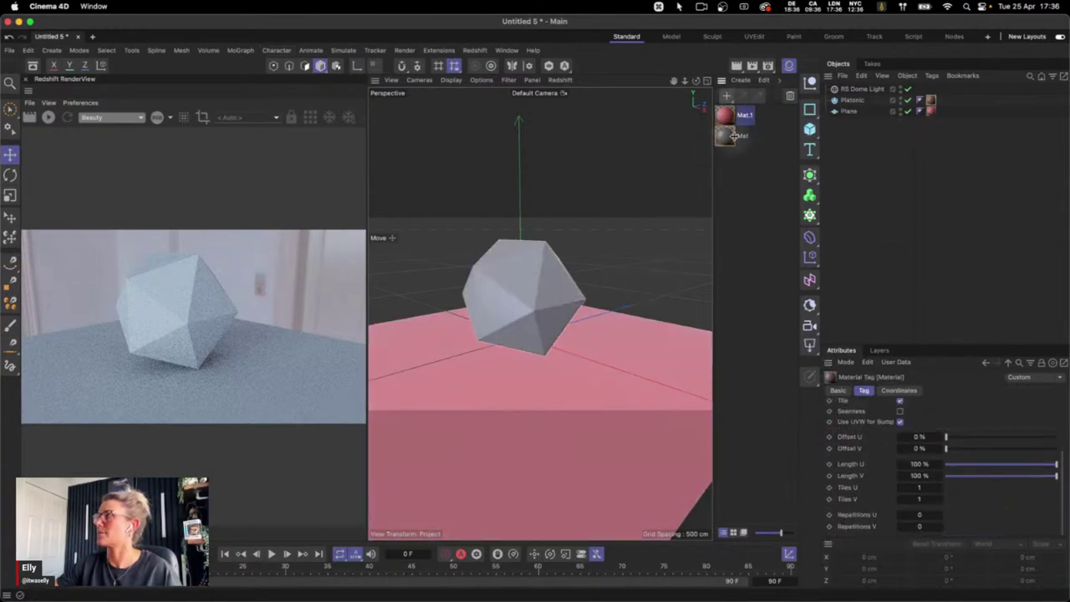
Turn Mat into glass by setting its base color weight to 0, lowering its reflection roughness and setting the transmission weight to 1
left_click(729, 135)
left_click_drag(985, 440, 943, 438)
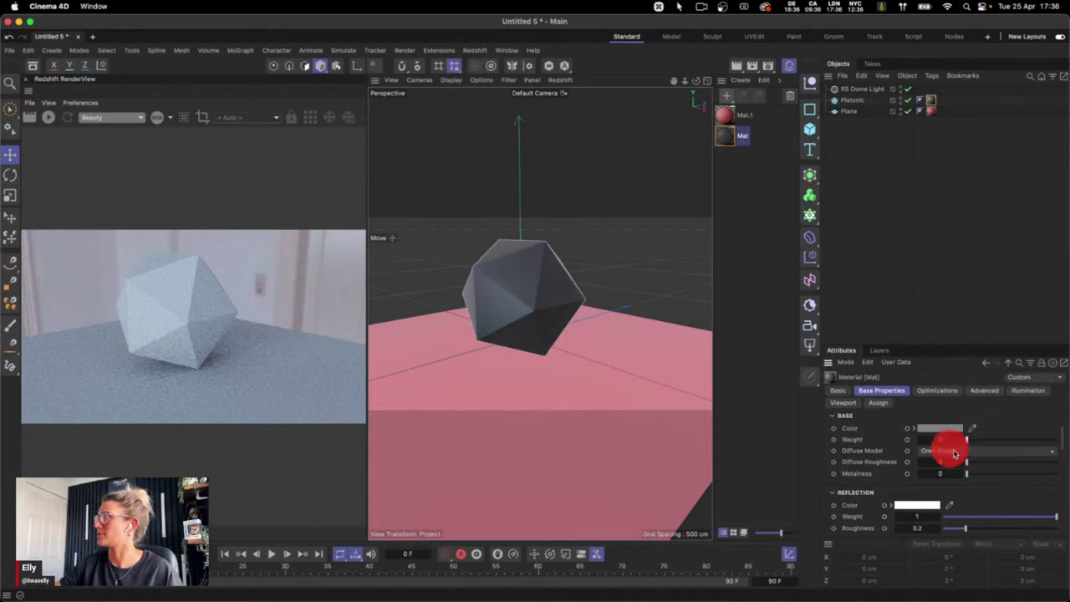
left_click_drag(966, 528, 958, 529)
left_click_drag(1060, 438, 1062, 480)
left_click(1056, 443)
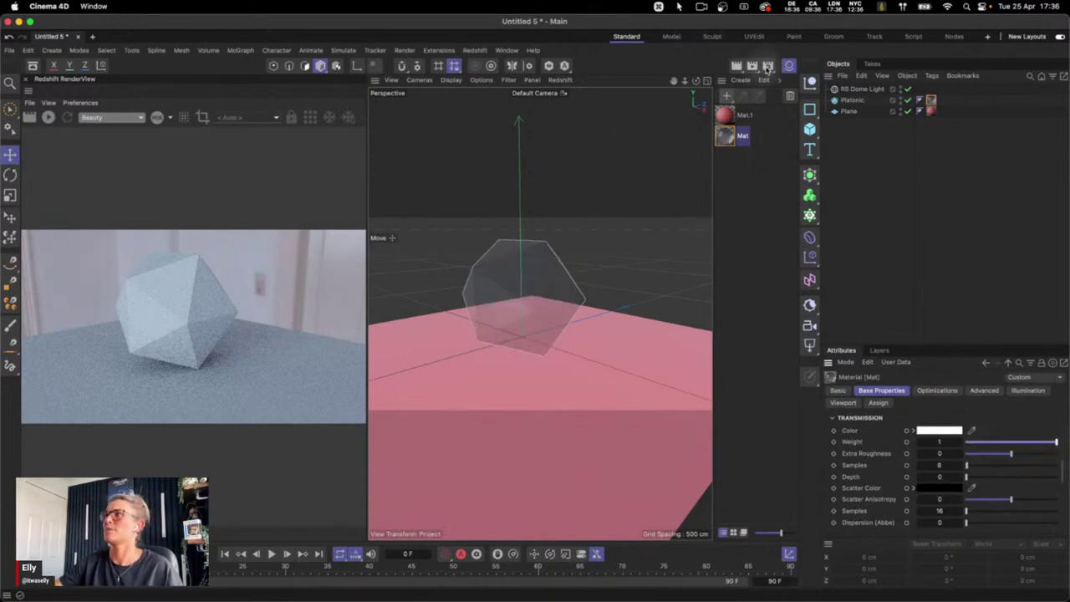
Enable Refraction Affects Alpha Channel among the legacy Redshift system options and close the render settings
left_click(767, 66)
left_click_drag(919, 42, 610, 75)
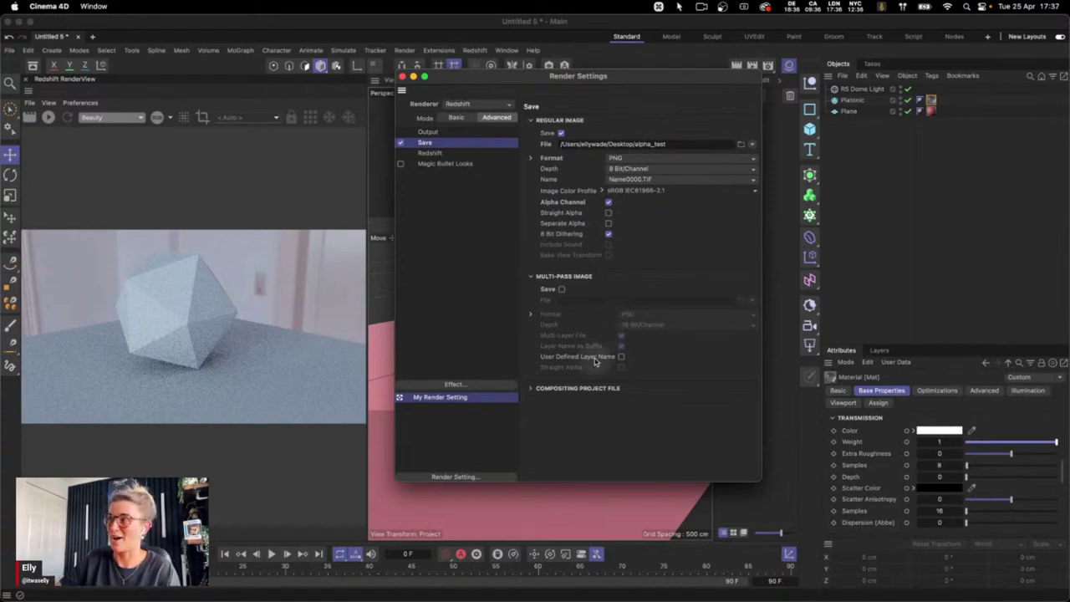
left_click(435, 154)
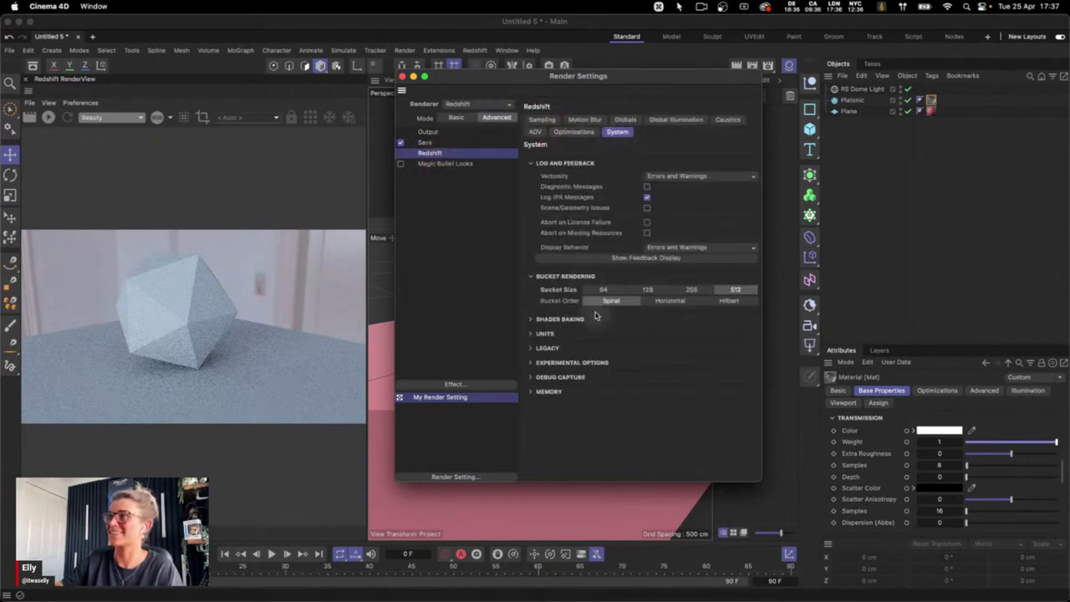
left_click(535, 348)
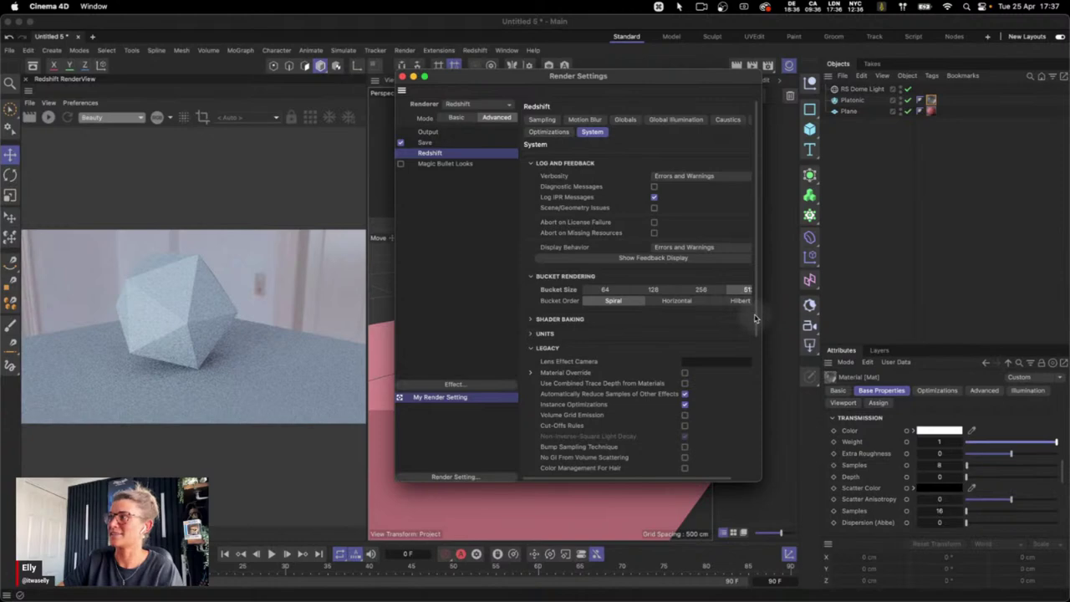
left_click_drag(755, 318, 755, 332)
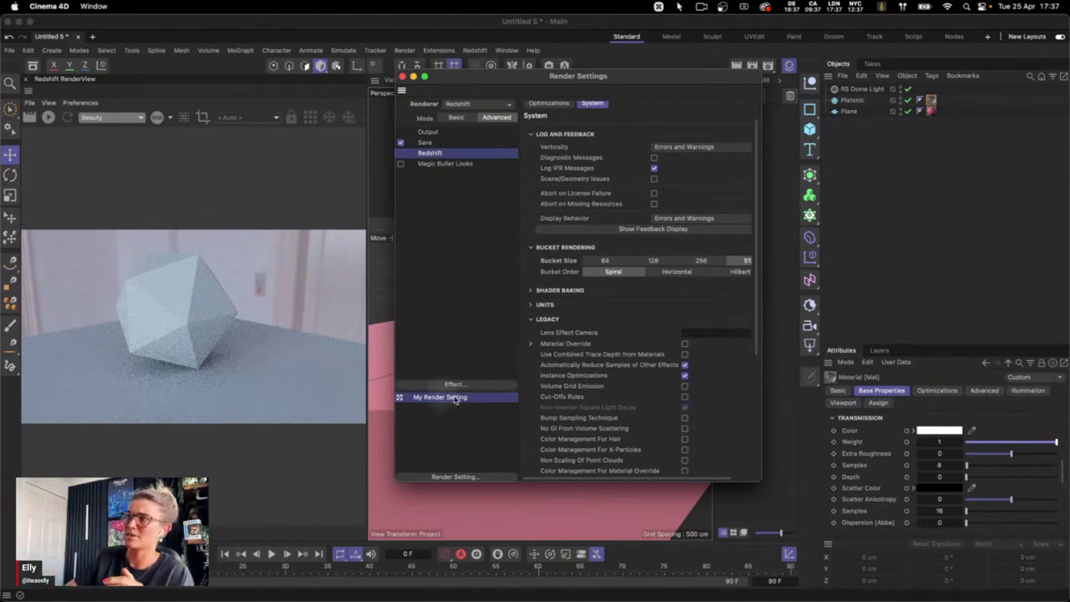
left_click_drag(756, 345, 755, 405)
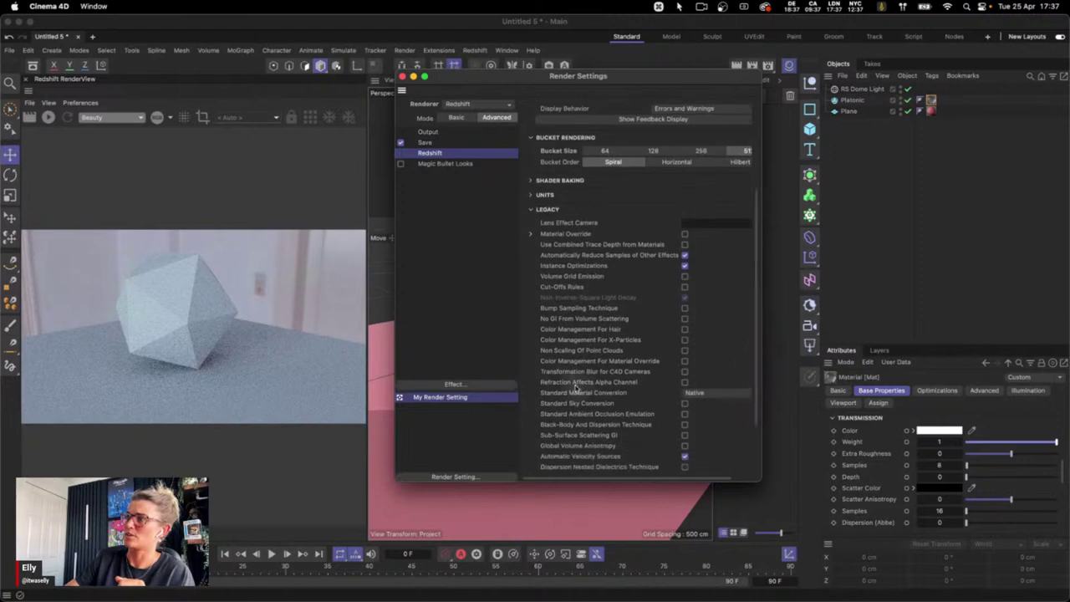
left_click(685, 382)
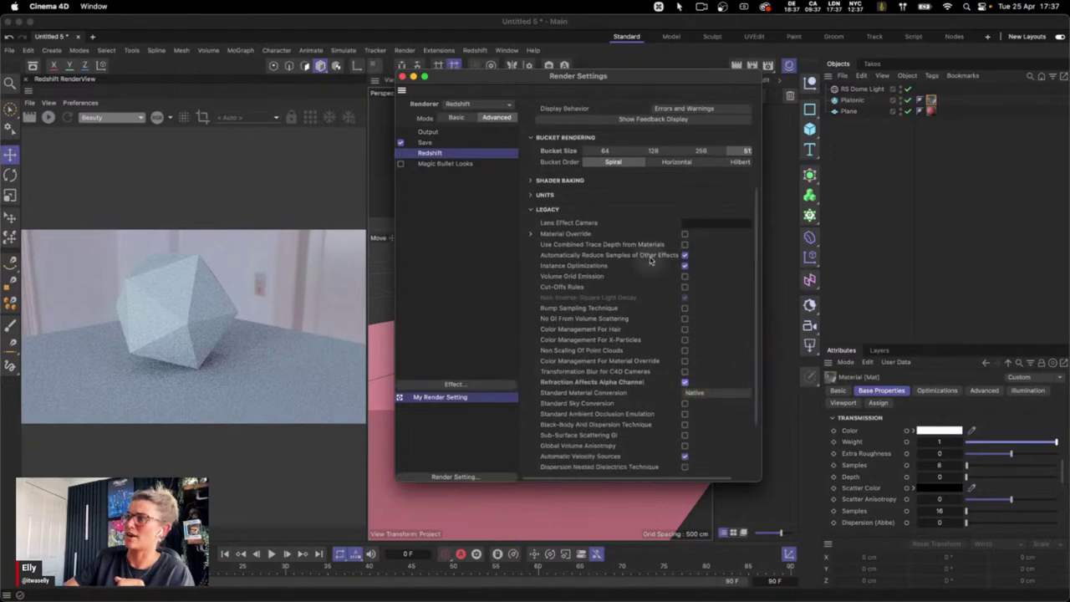
left_click(402, 76)
Render the scene to the Picture Viewer, overwriting the existing alpha_test.png
key("shift+r")
left_click_drag(792, 62, 693, 62)
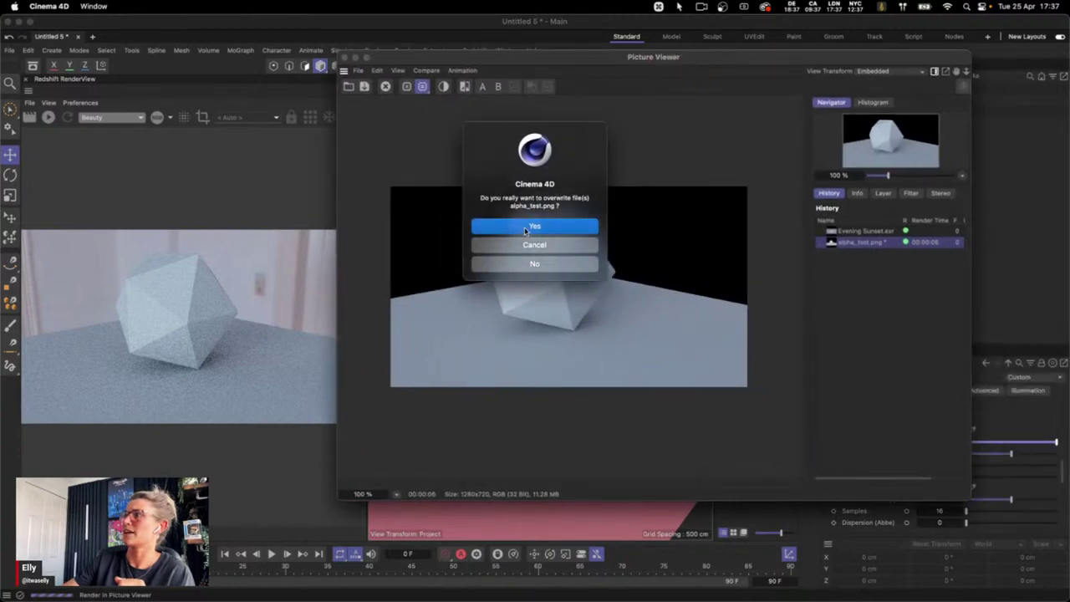
left_click(525, 223)
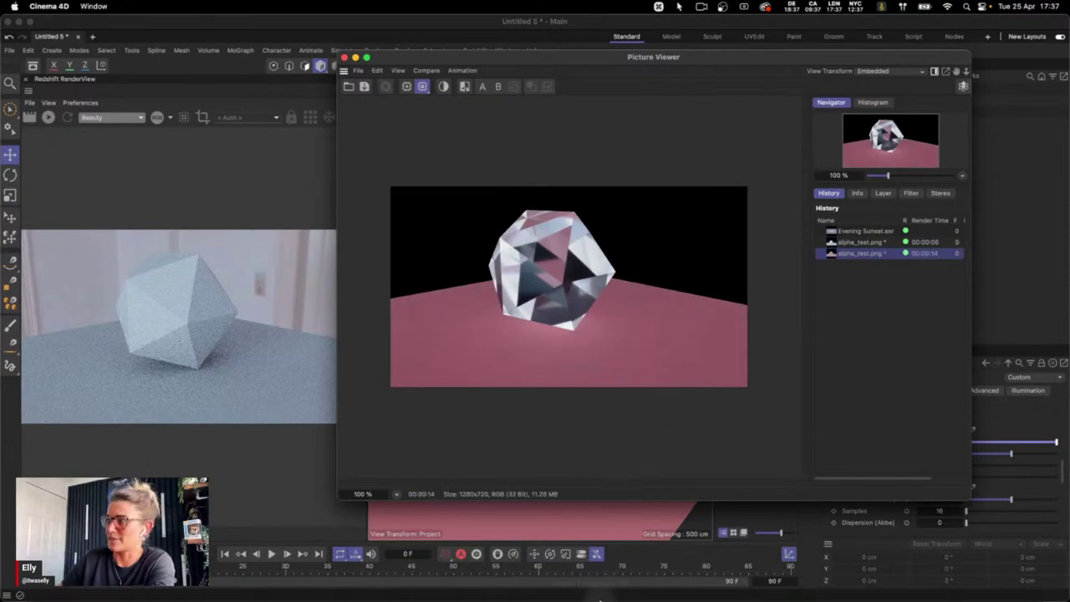
Switch to Photoshop, replace the old alpha_test layer with the new glass render and shift it down over the background
left_click(597, 592)
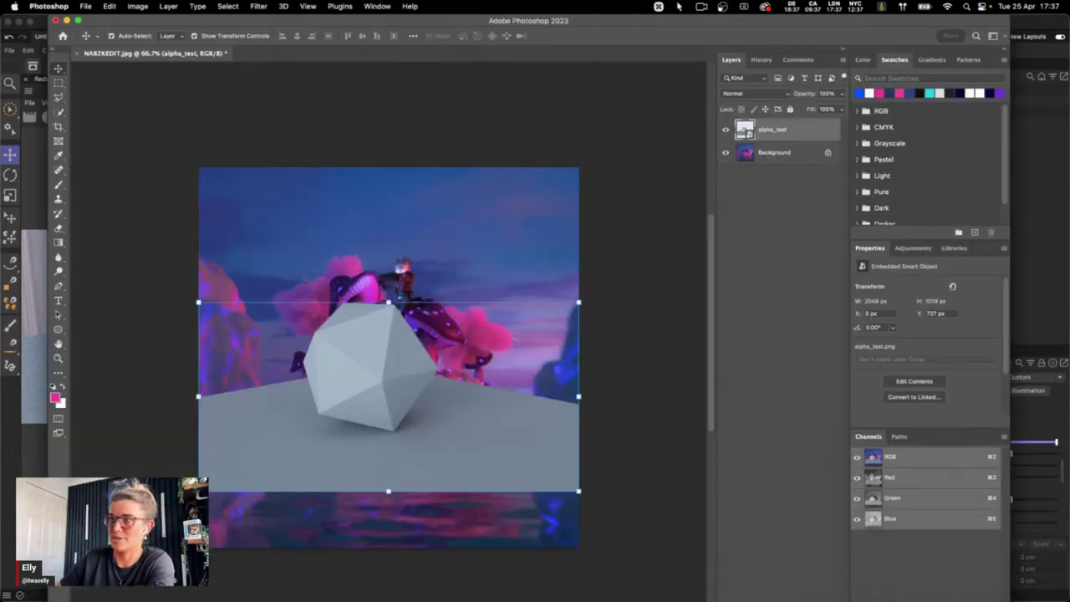
key("BackSpace")
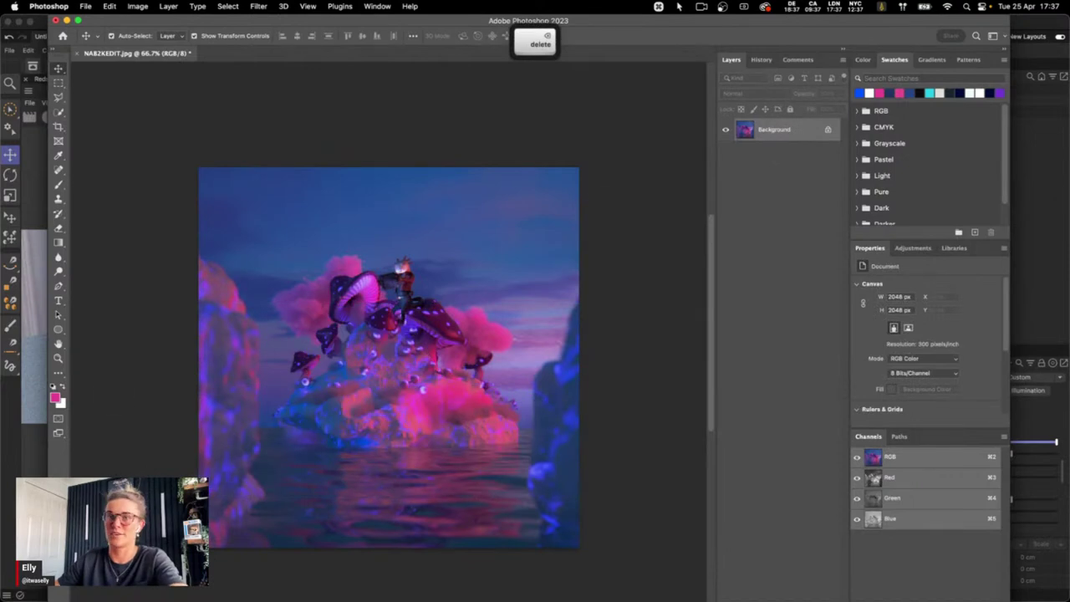
left_click_drag(473, 392, 545, 242)
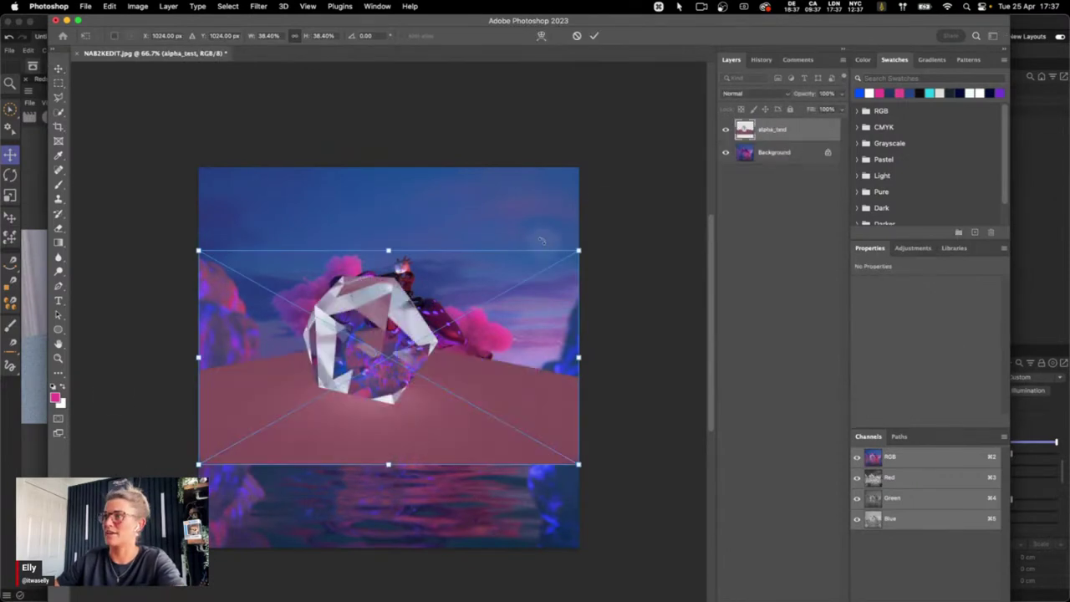
left_click(594, 35)
left_click_drag(372, 370, 389, 385)
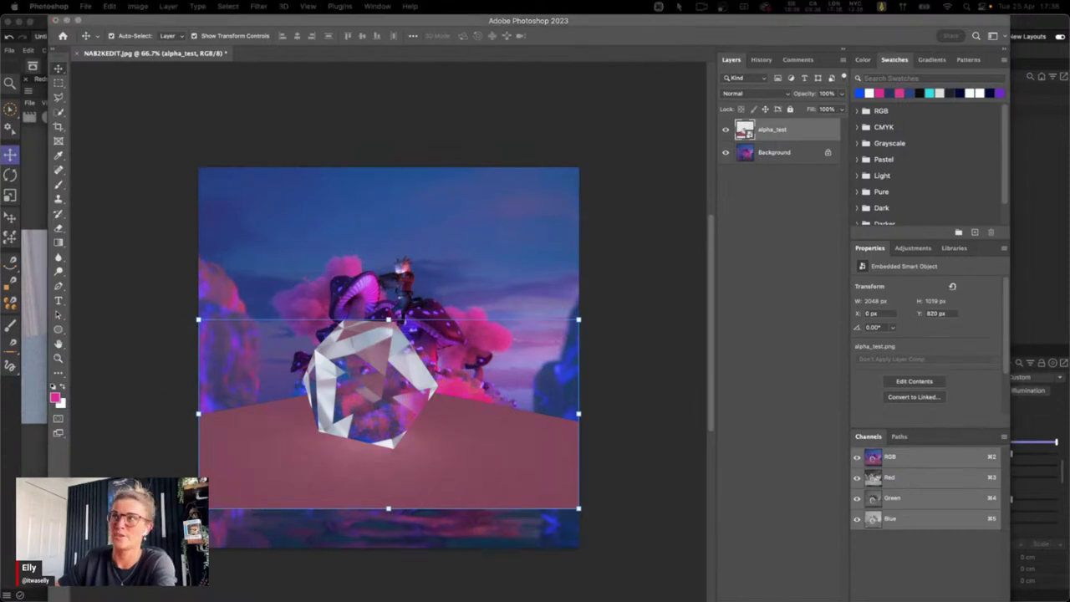
Return to Cinema 4D, show the RenderView's display settings and set the color management View to Un-tone-mapped
left_click(23, 230)
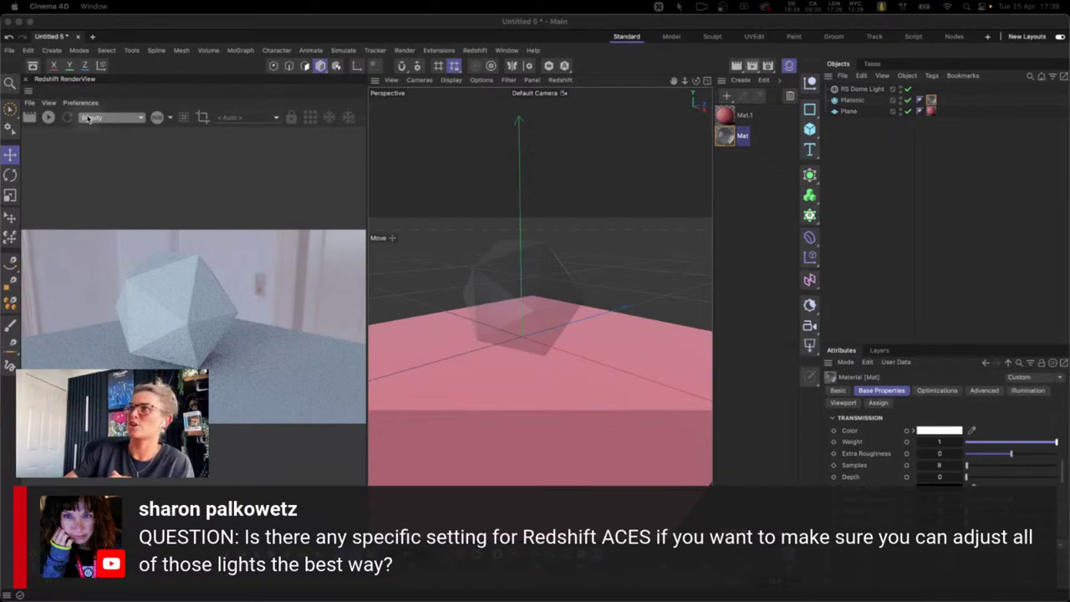
left_click(55, 105)
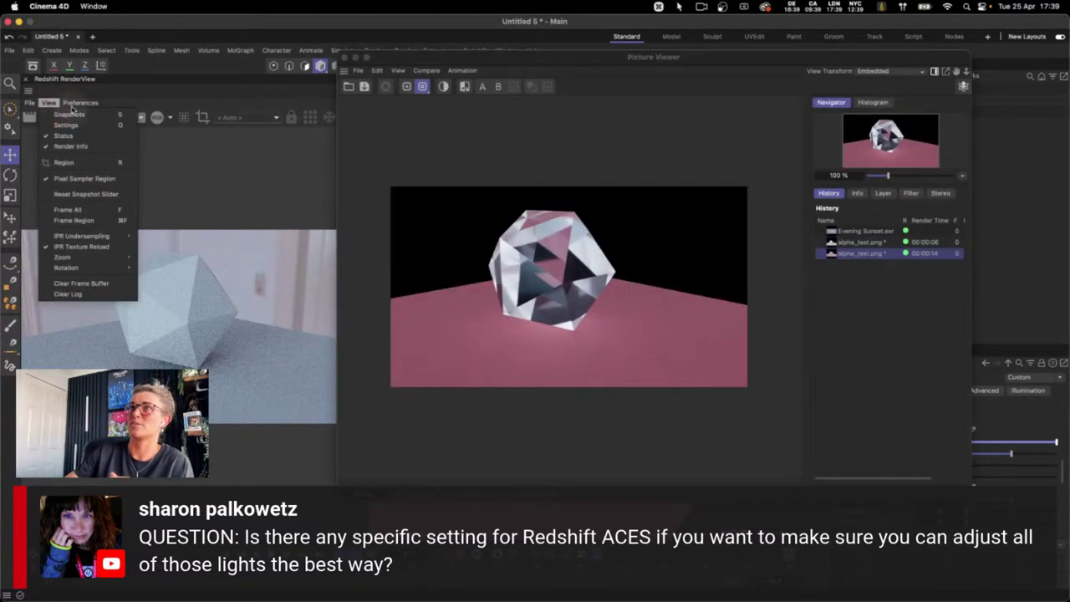
left_click(79, 124)
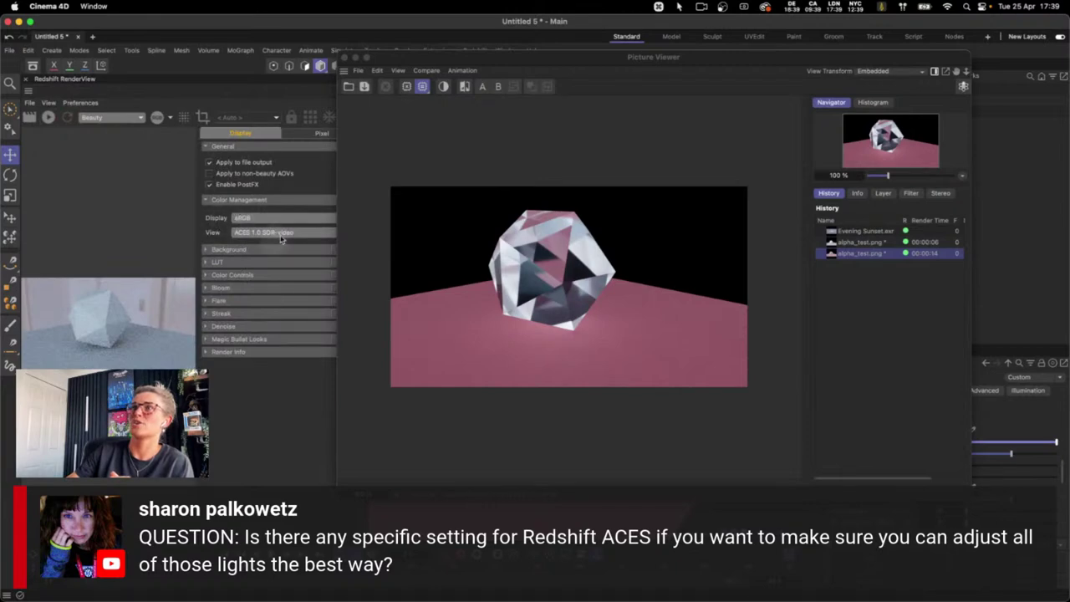
left_click_drag(401, 62, 492, 75)
left_click(259, 216)
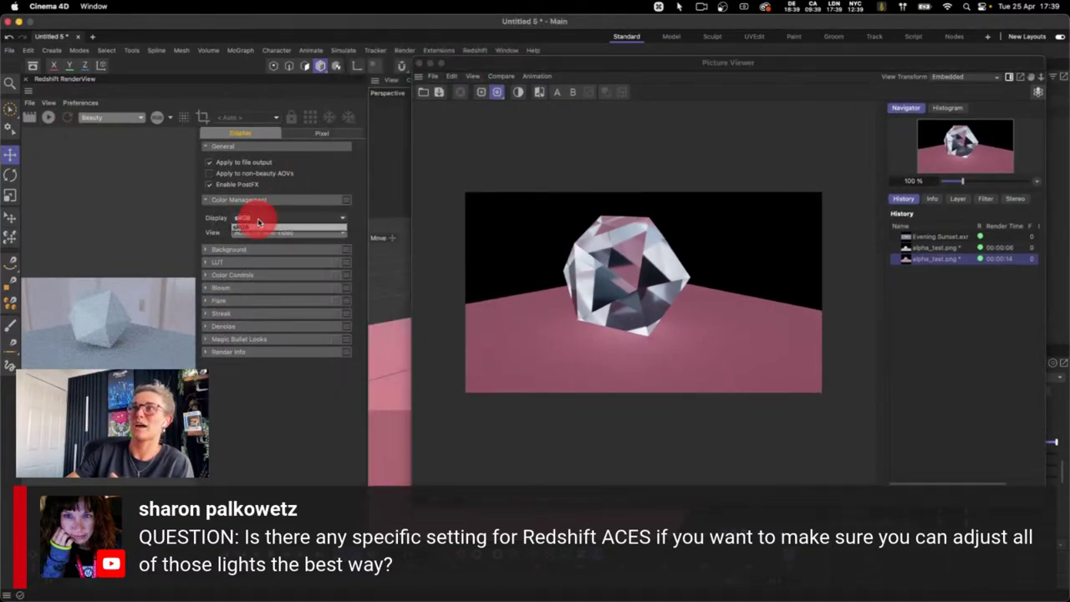
left_click(253, 233)
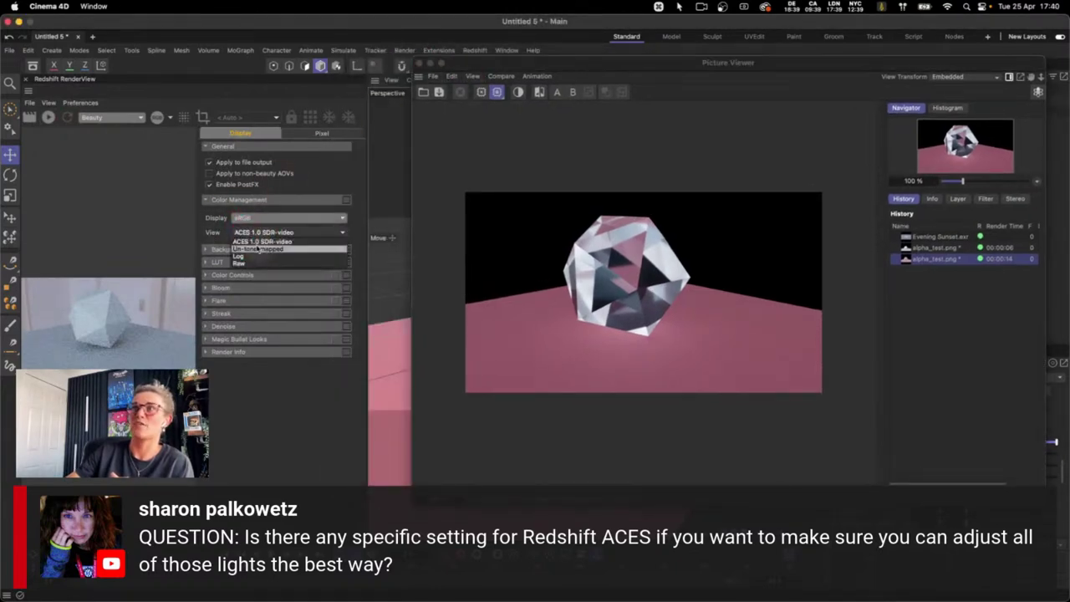
left_click(264, 249)
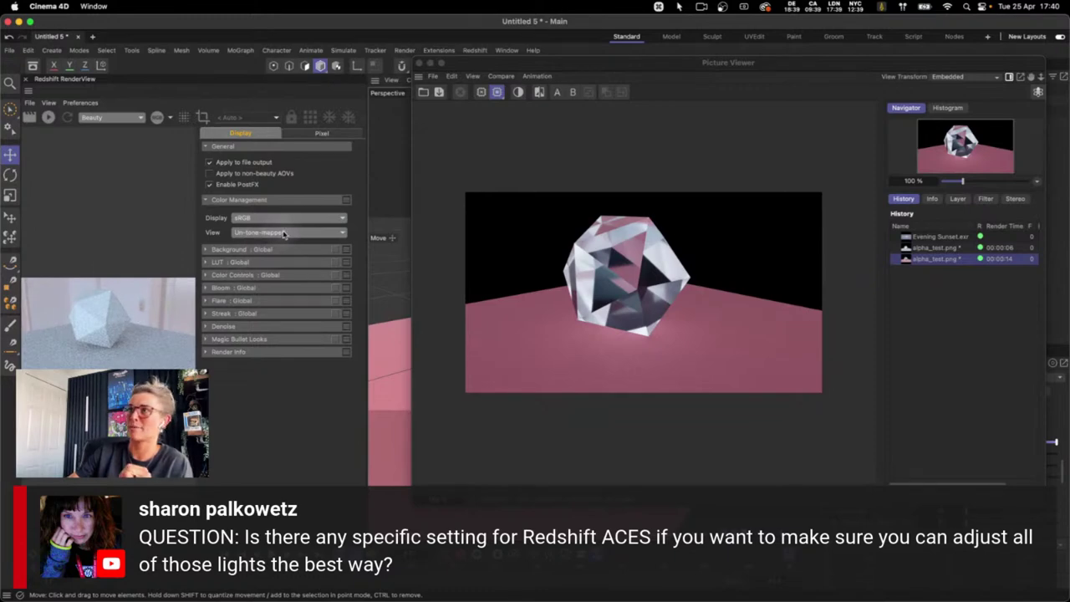
Close the Picture Viewer and set the RenderView's color management View to ACES 1.0 SDR-video
left_click(419, 62)
left_click(283, 232)
left_click(281, 239)
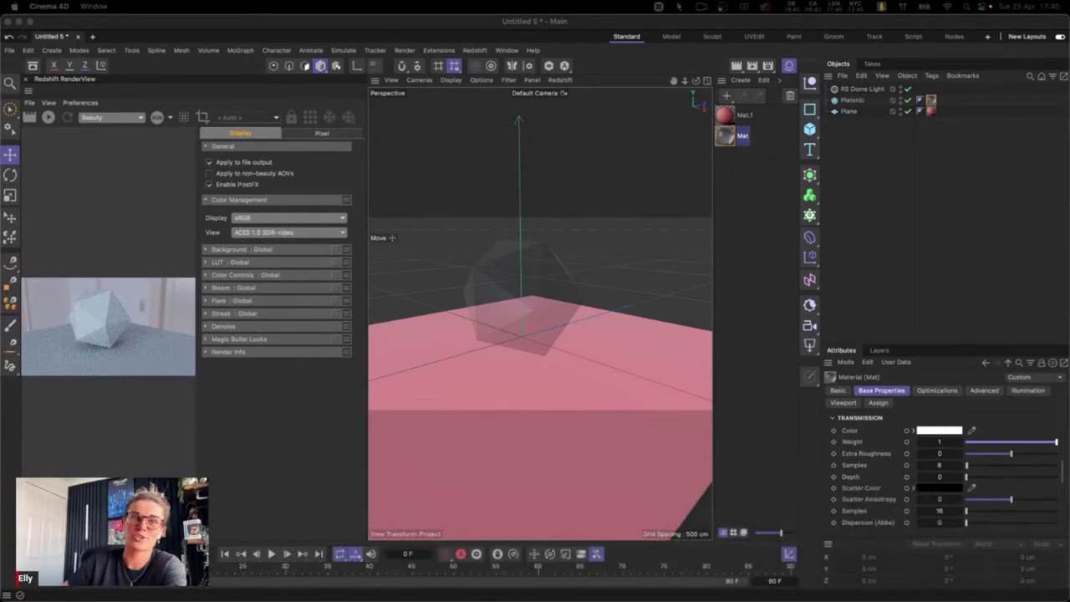
Examine the color management settings and available View transforms in the Redshift Globals render settings
left_click(768, 66)
left_click_drag(819, 53, 495, 73)
left_click(602, 112)
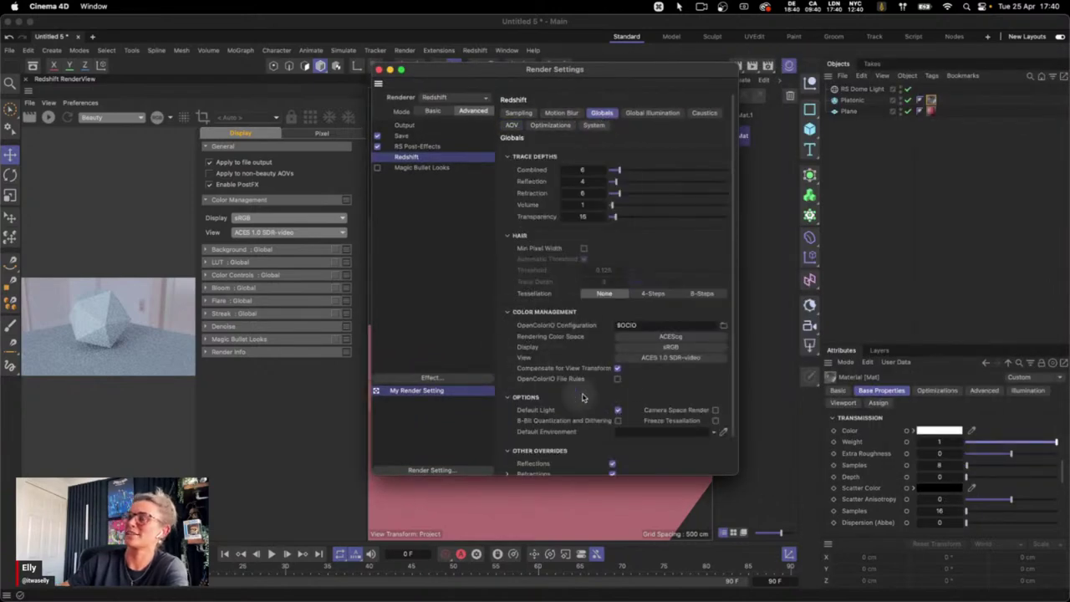
left_click(657, 358)
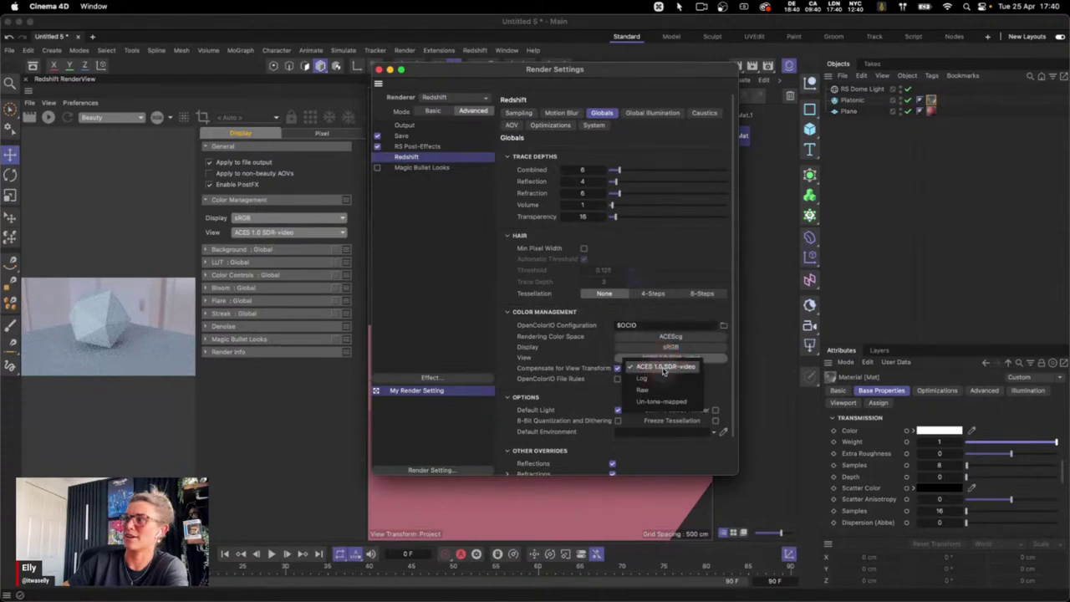
left_click(430, 297)
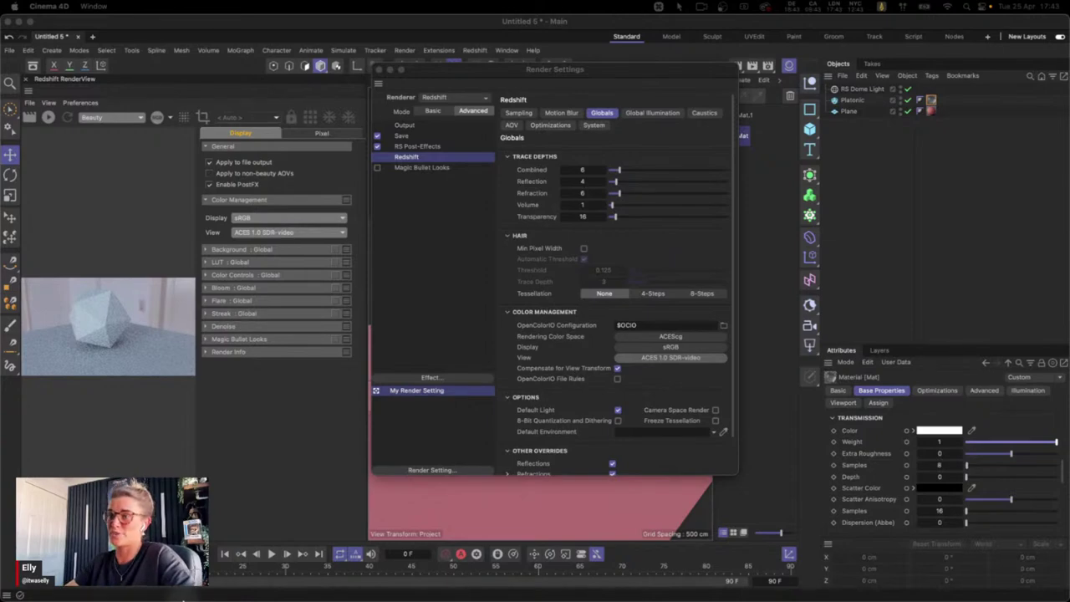
Switch to Chrome to view the NAB 2023 // Day 2 YouTube page, and return to Cinema 4D and close the render settings
mouse_move(184, 599)
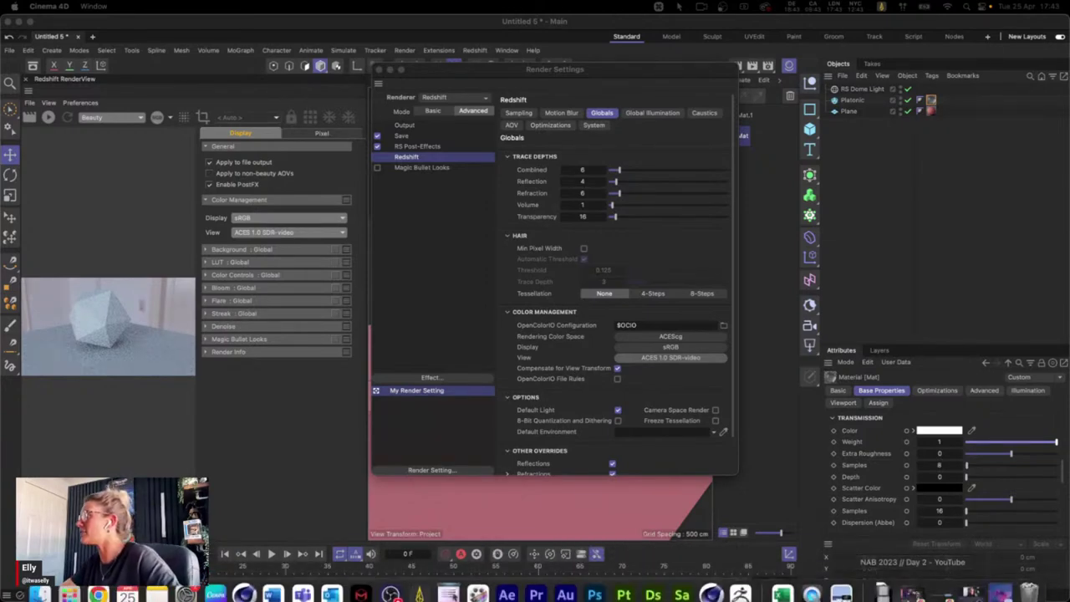
left_click(917, 590)
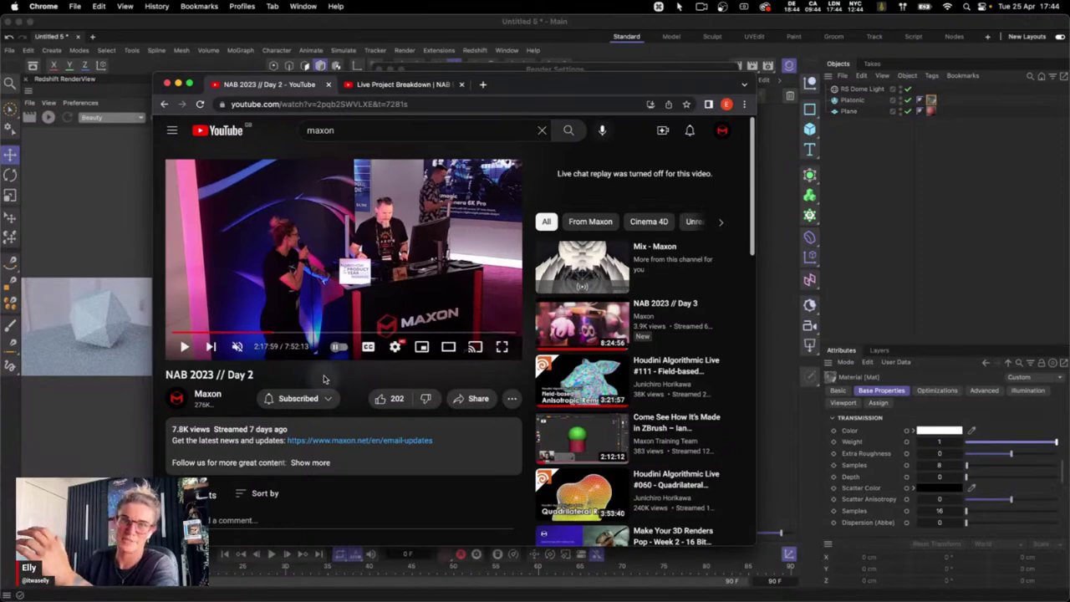
left_click(892, 194)
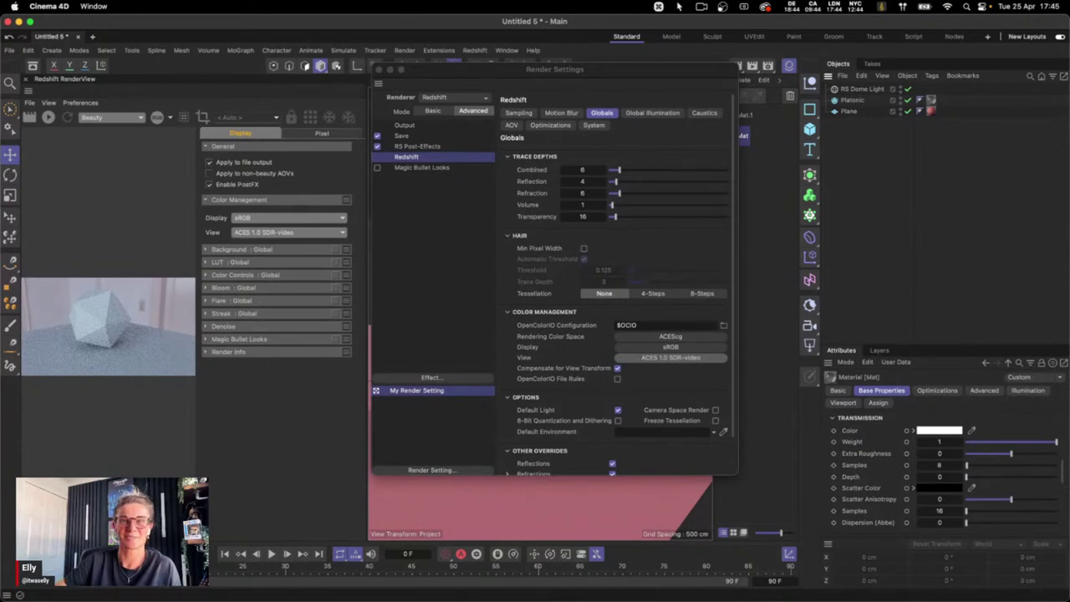
key("super+w")
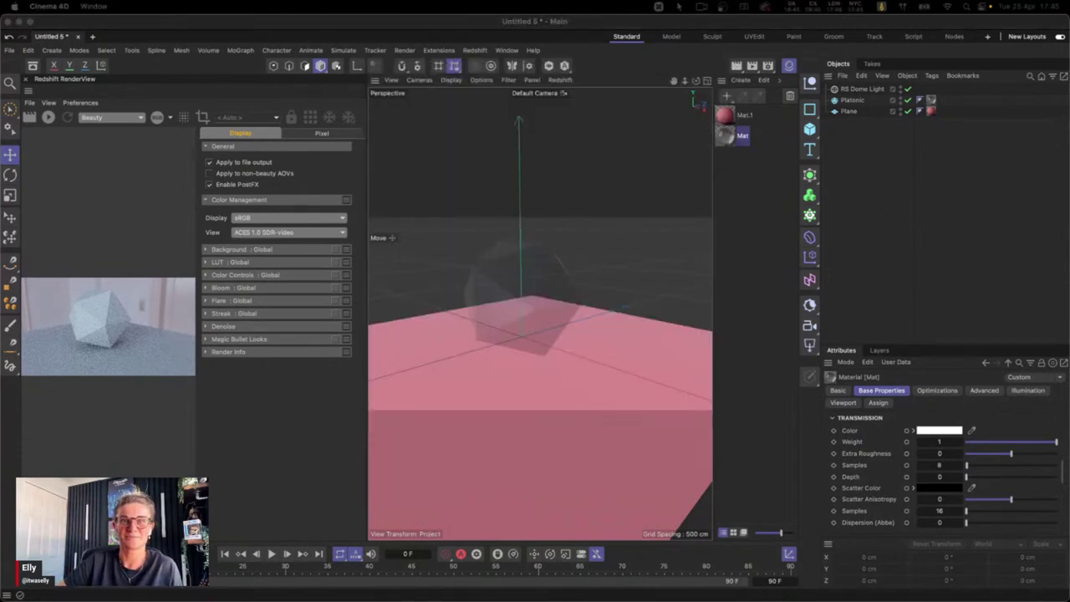